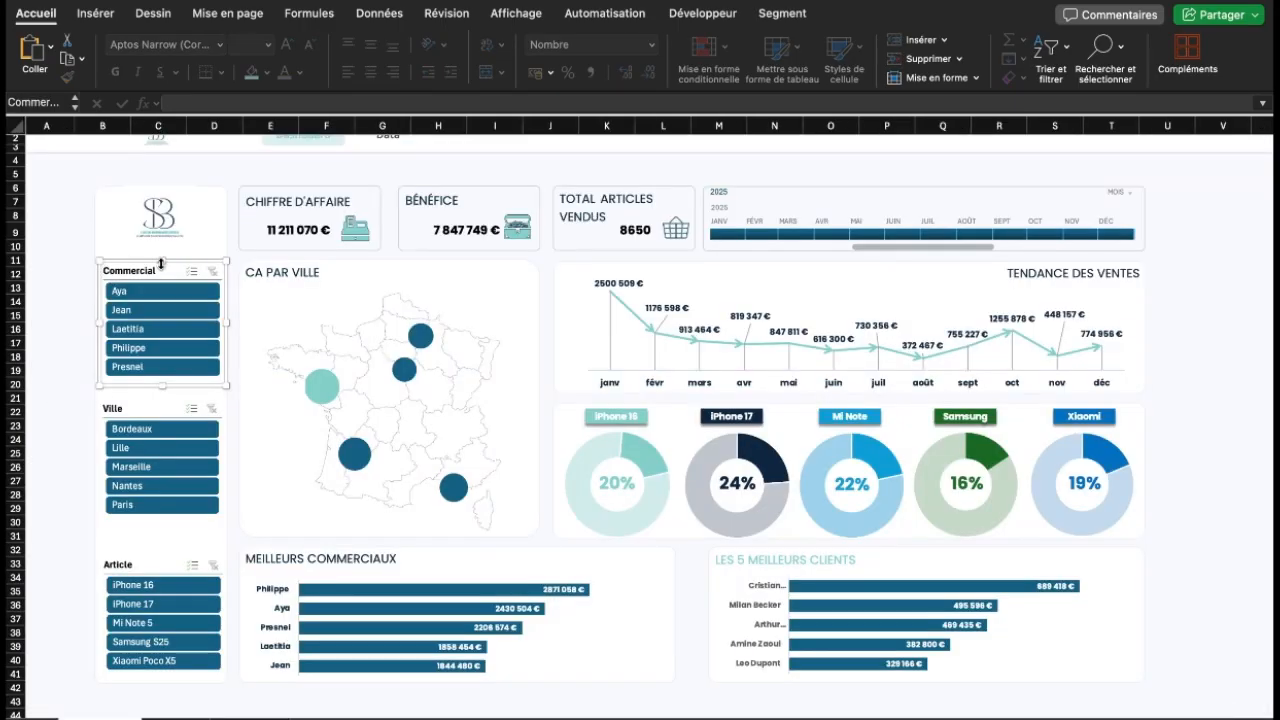
Test the dashboard's salesperson slicer and the May 2025 timeline period, restoring all salespeople and the full January–December range
click(135, 312)
click(212, 272)
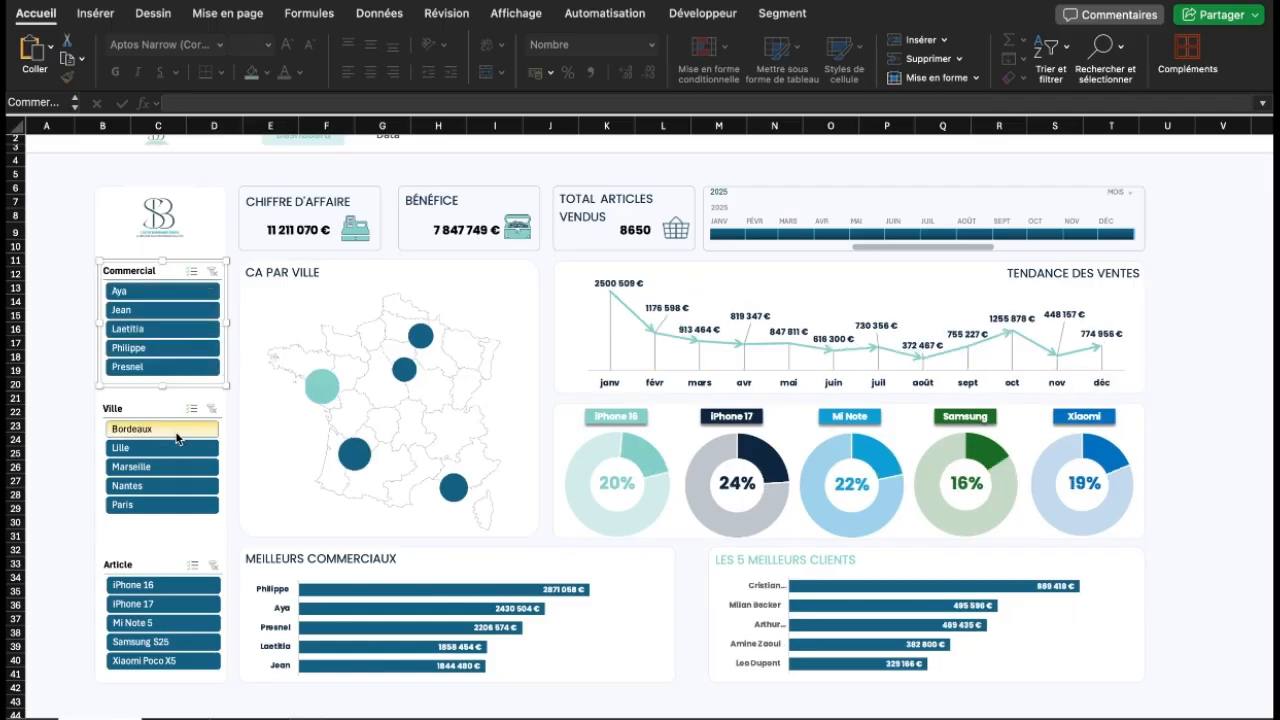
click(875, 235)
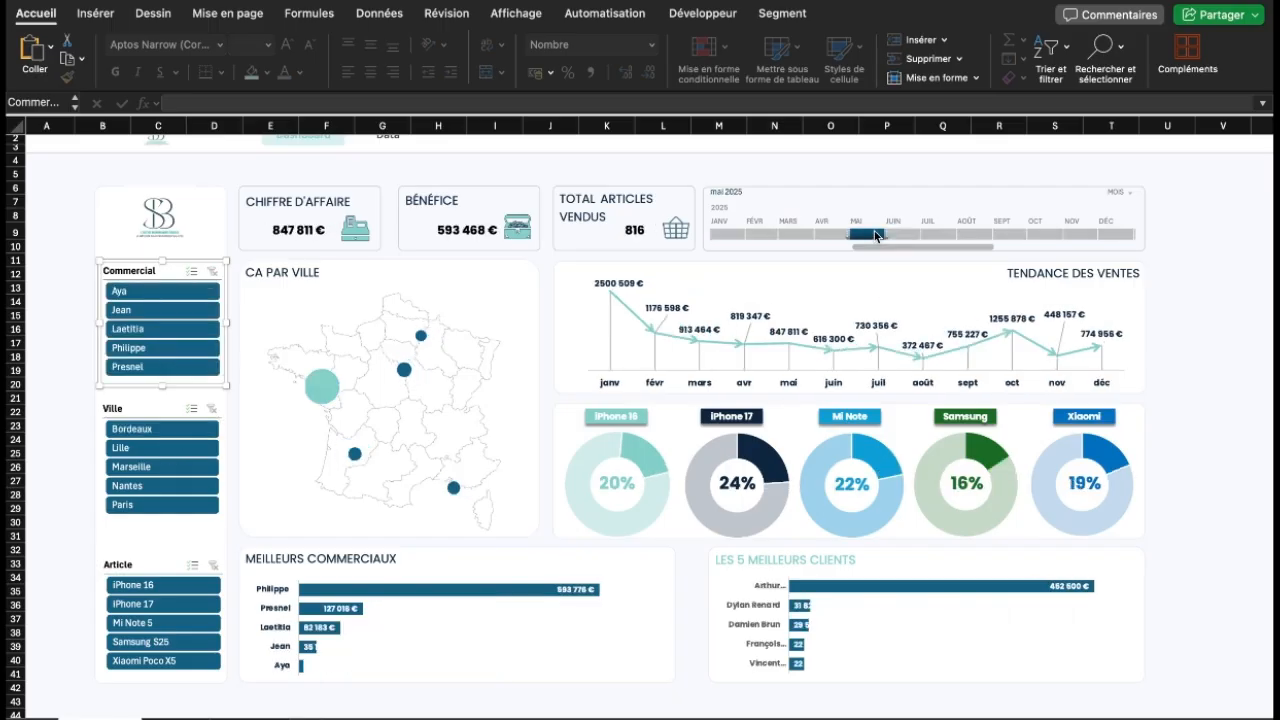
click(150, 294)
click(212, 272)
click(1125, 193)
click(734, 238)
click(734, 238)
drag(742, 236, 1116, 236)
Filter the dashboard by Bordeaux and clear the city filter, and check a single timeline month before reselecting the whole year
click(150, 434)
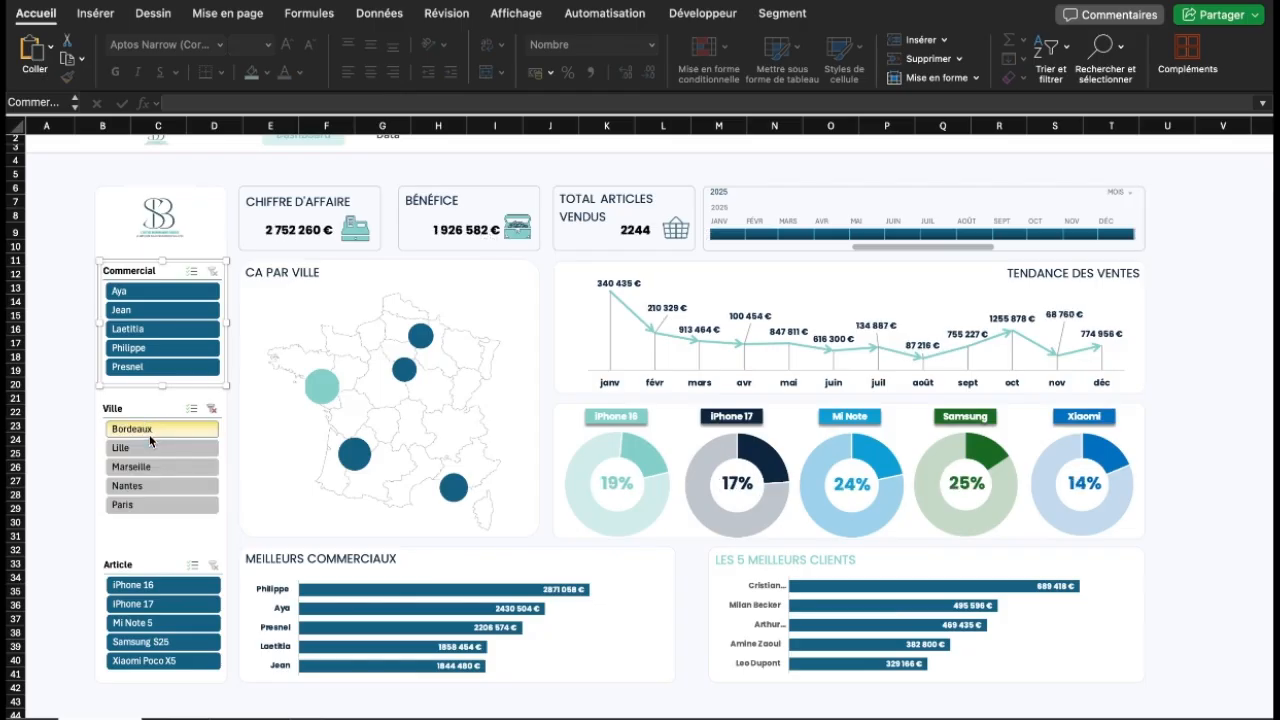
click(211, 409)
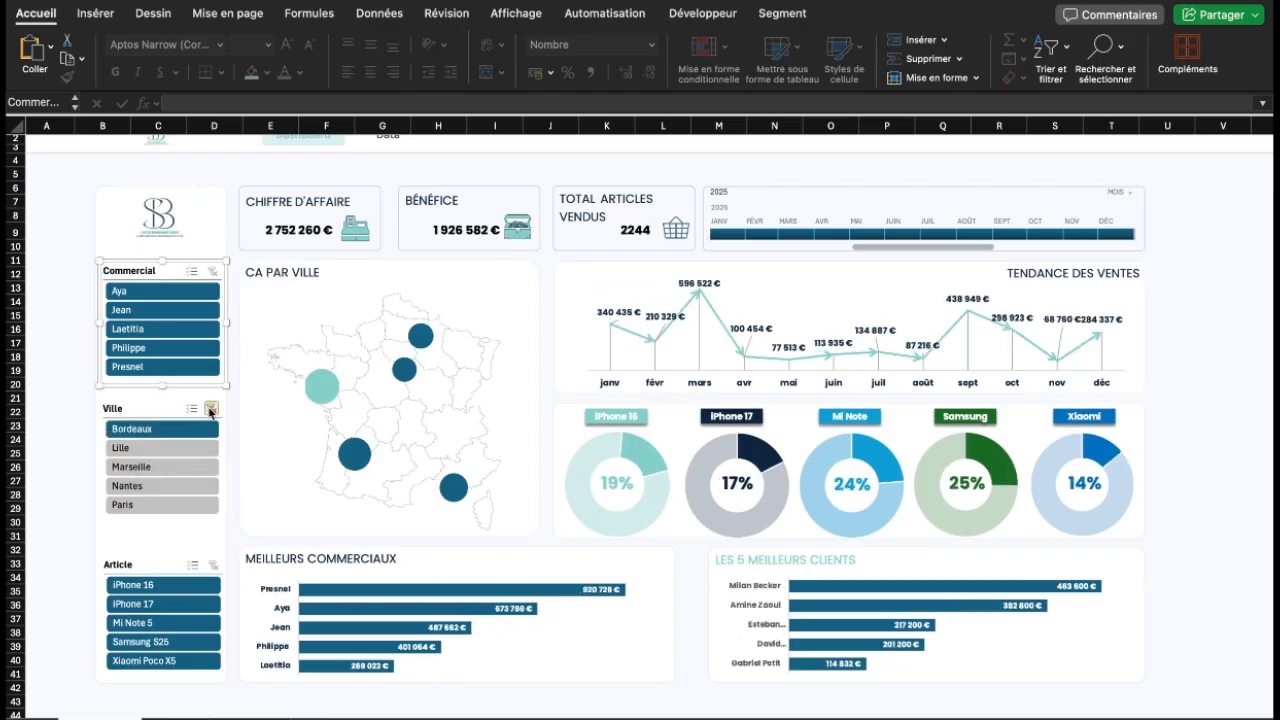
click(864, 235)
click(732, 236)
drag(738, 236, 1119, 234)
Filter the dashboard by one salesperson, Lille and Mi Note 5, and clear all three slicers
click(155, 292)
click(155, 330)
click(147, 448)
click(147, 605)
click(147, 624)
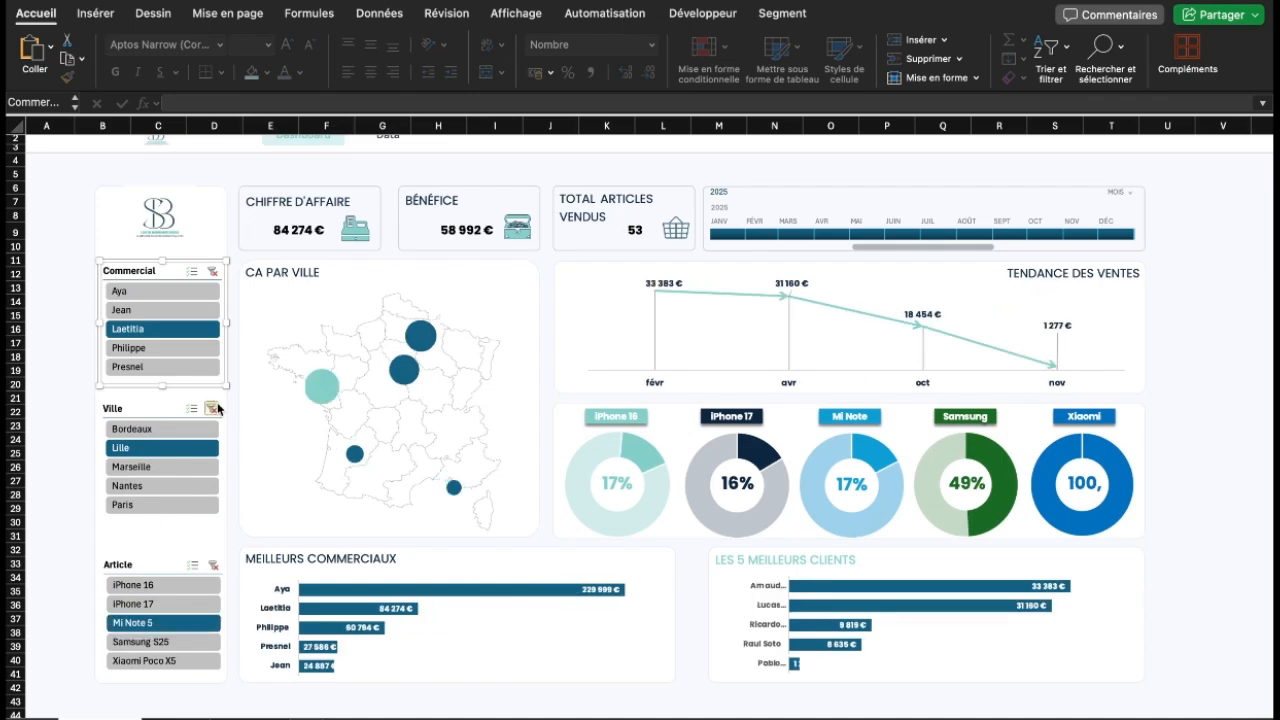
click(212, 409)
click(213, 566)
click(213, 272)
scroll(339, 303, up, 1)
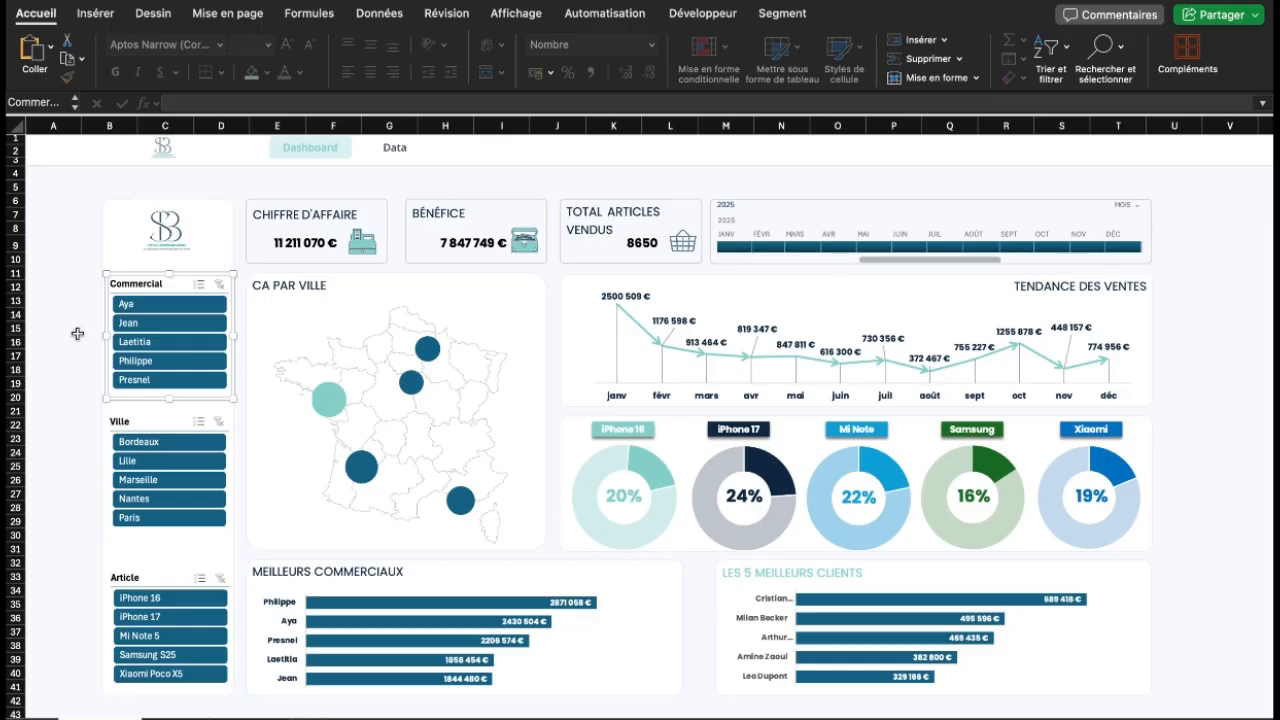
Examine the CA and Bénéfice formulas in row 6 of the Data sheet's sales table
click(174, 718)
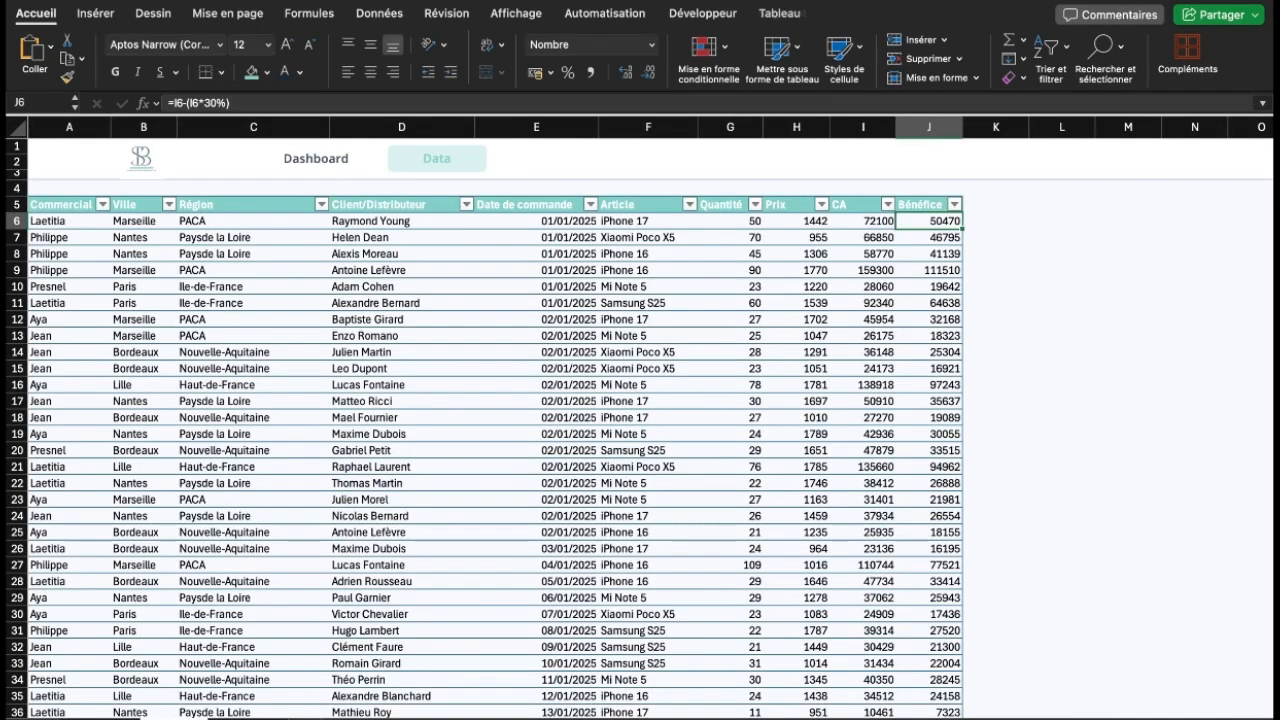
click(755, 221)
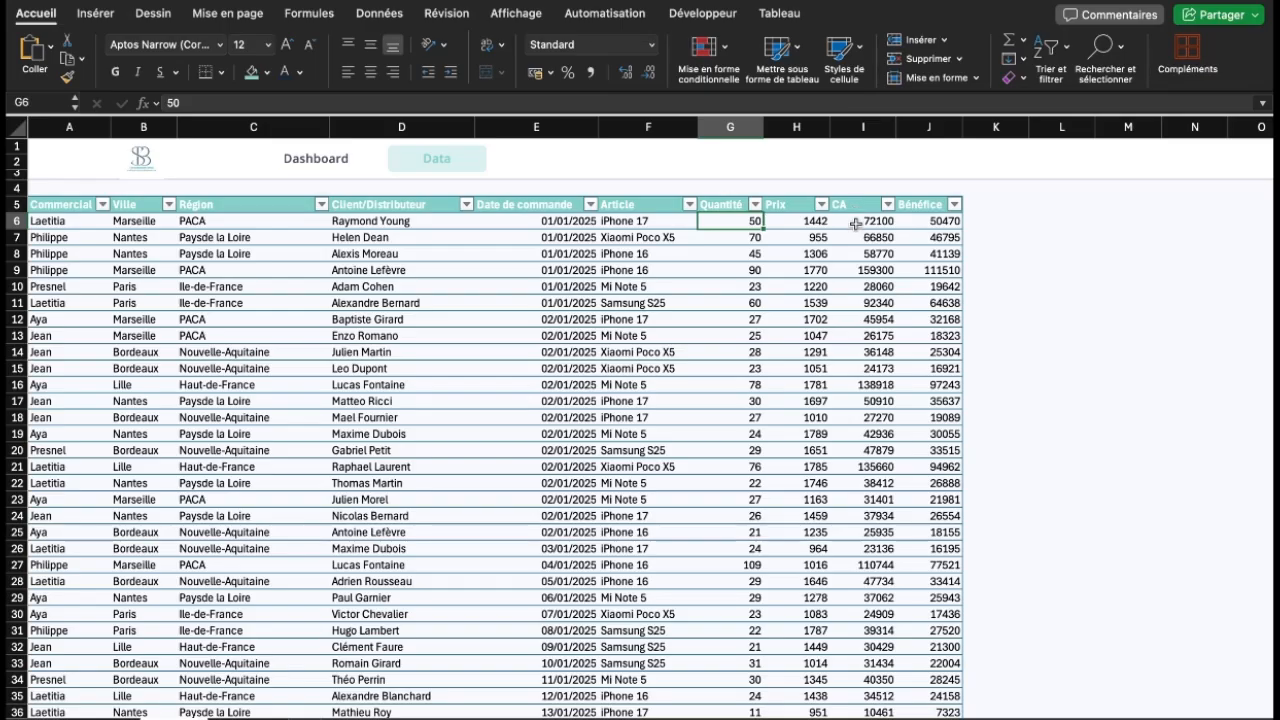
click(856, 222)
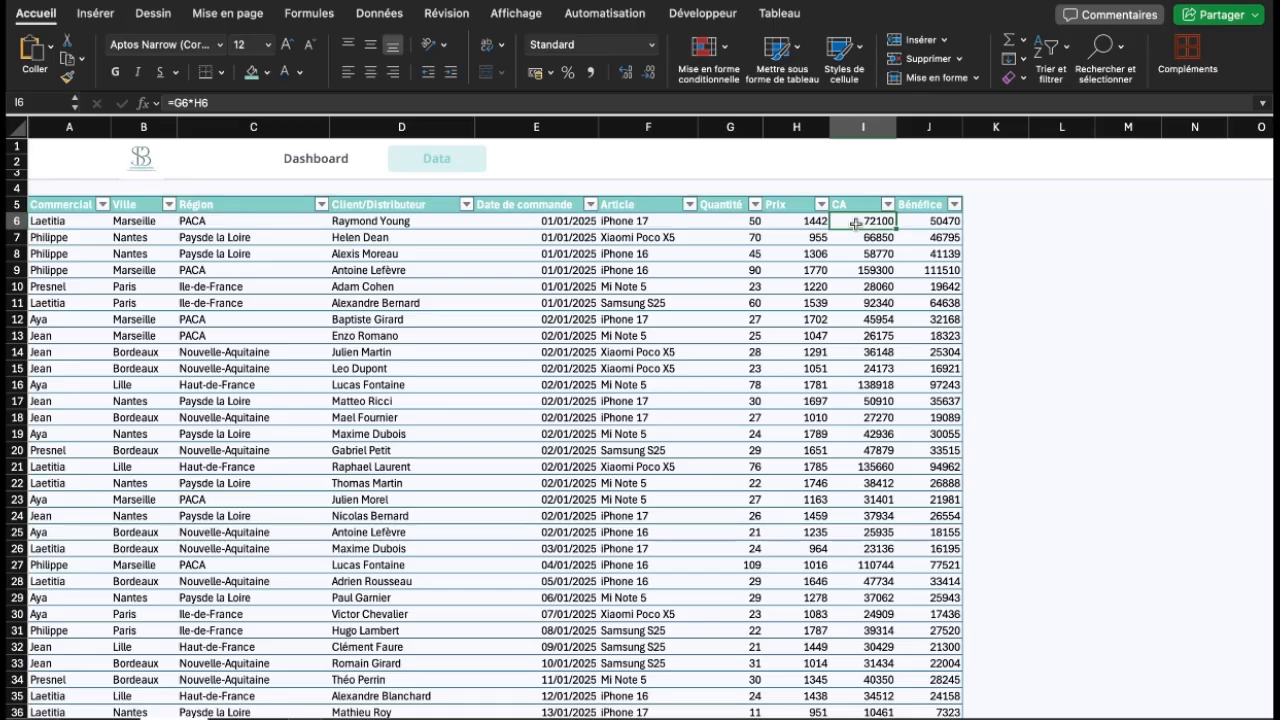
double_click(855, 222)
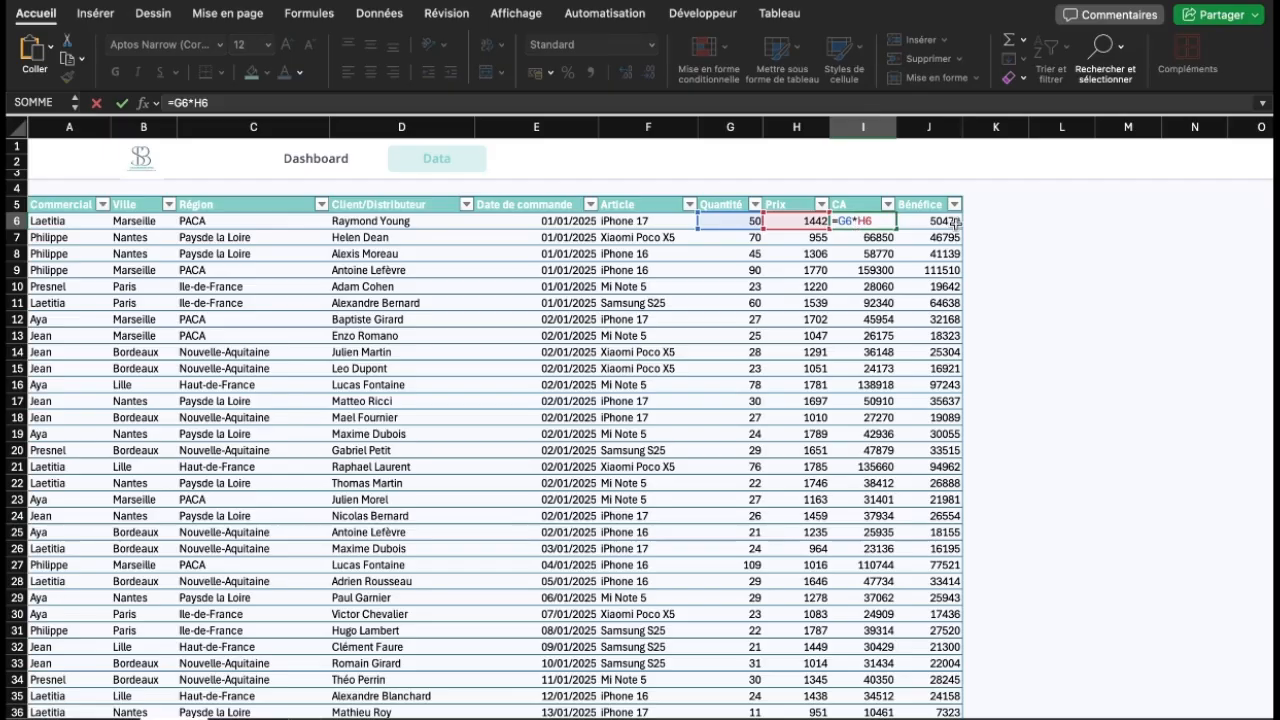
key(Return)
key(Right)
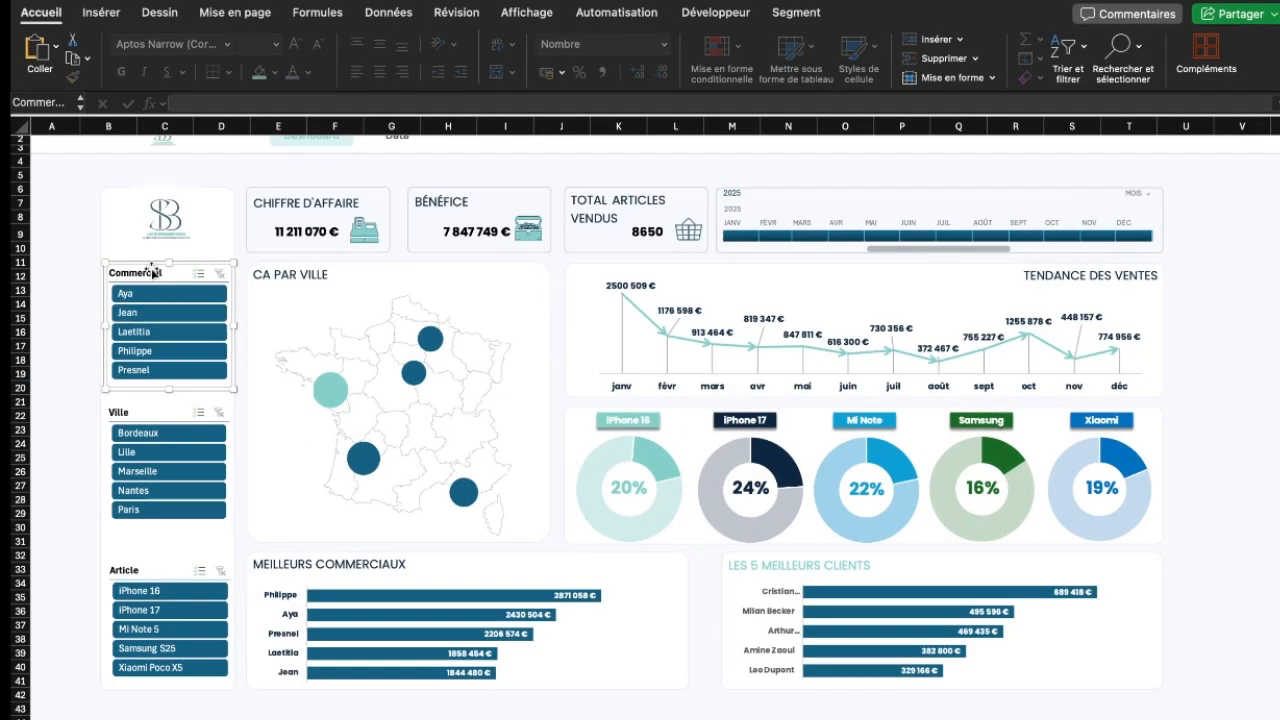
Explore the finished dashboard again with the salesperson slicer, the Bordeaux city filter and the monthly timeline
click(141, 315)
click(219, 273)
click(183, 434)
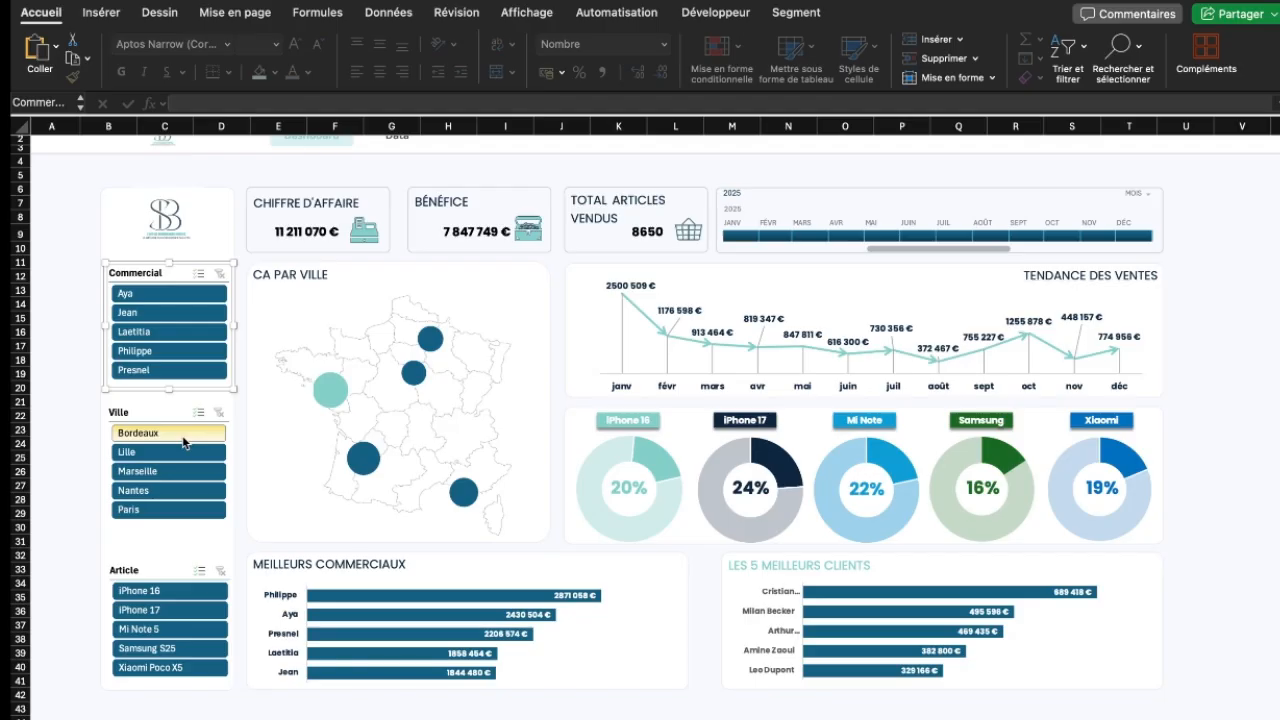
click(890, 236)
click(170, 293)
click(219, 273)
click(1135, 193)
click(1168, 202)
click(169, 433)
Add a new worksheet between Dashboard and Data in the exercise workbook and hide its gridlines
click(180, 719)
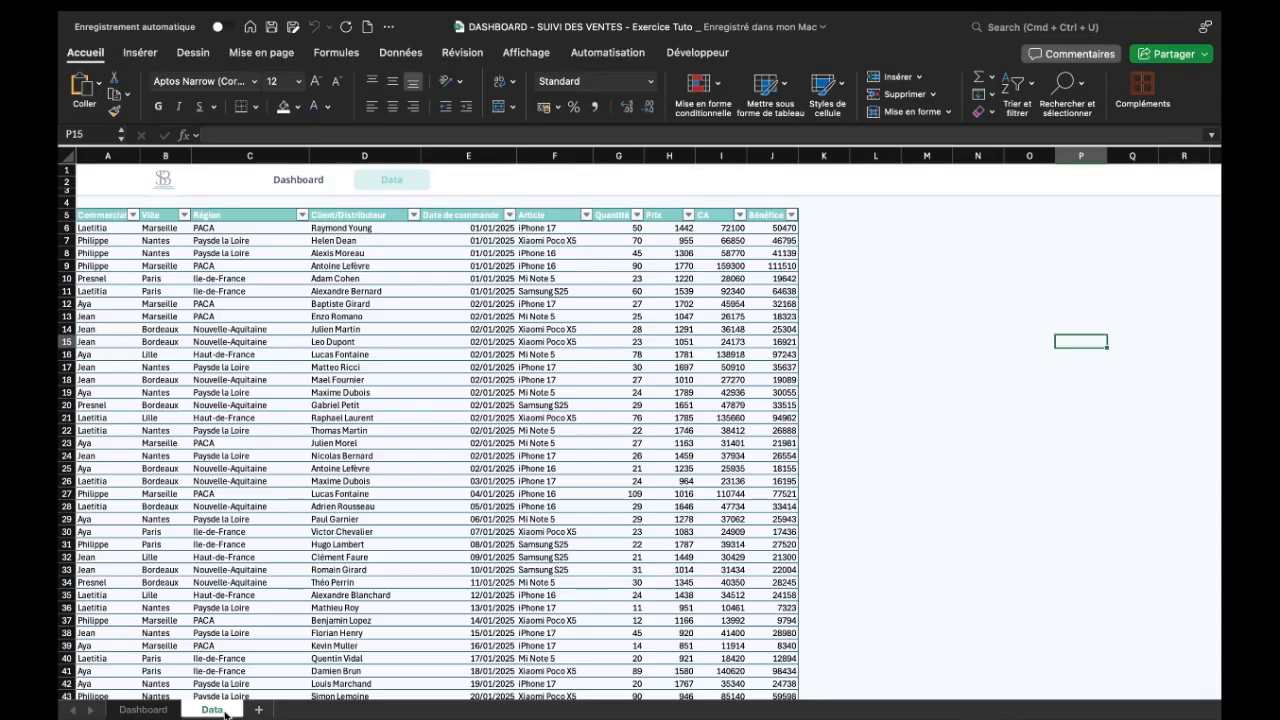
click(143, 710)
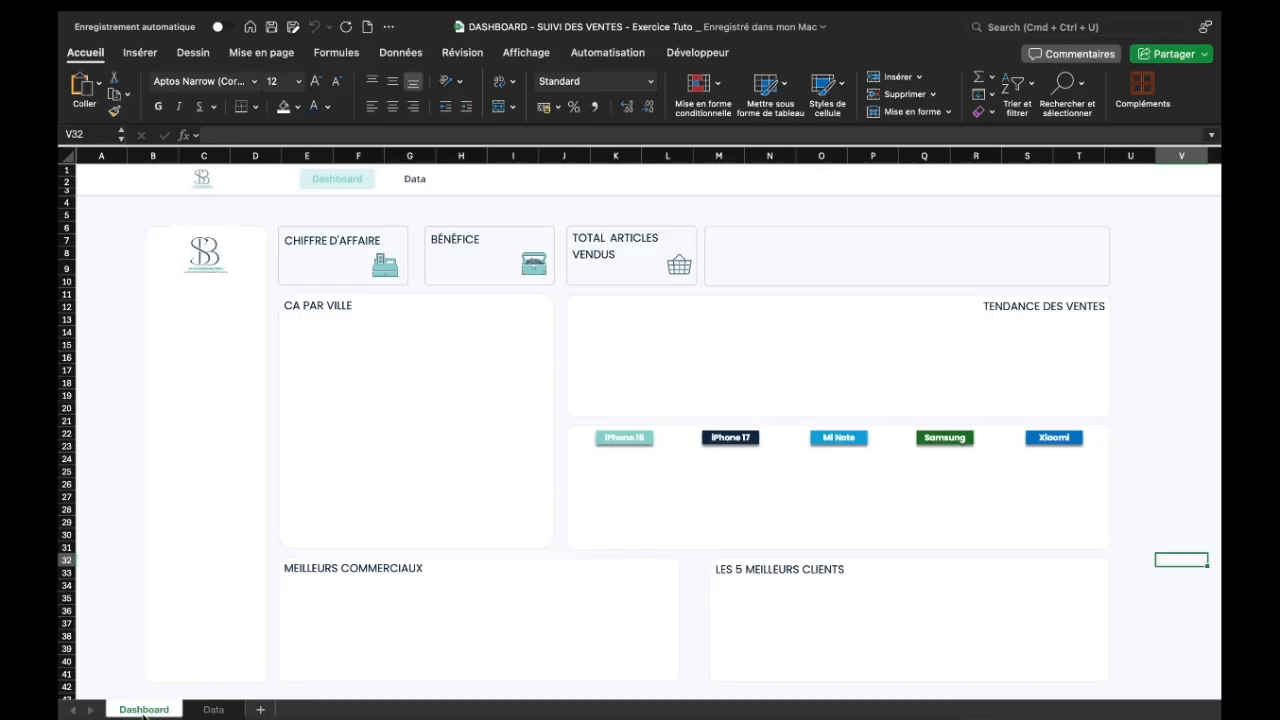
click(260, 710)
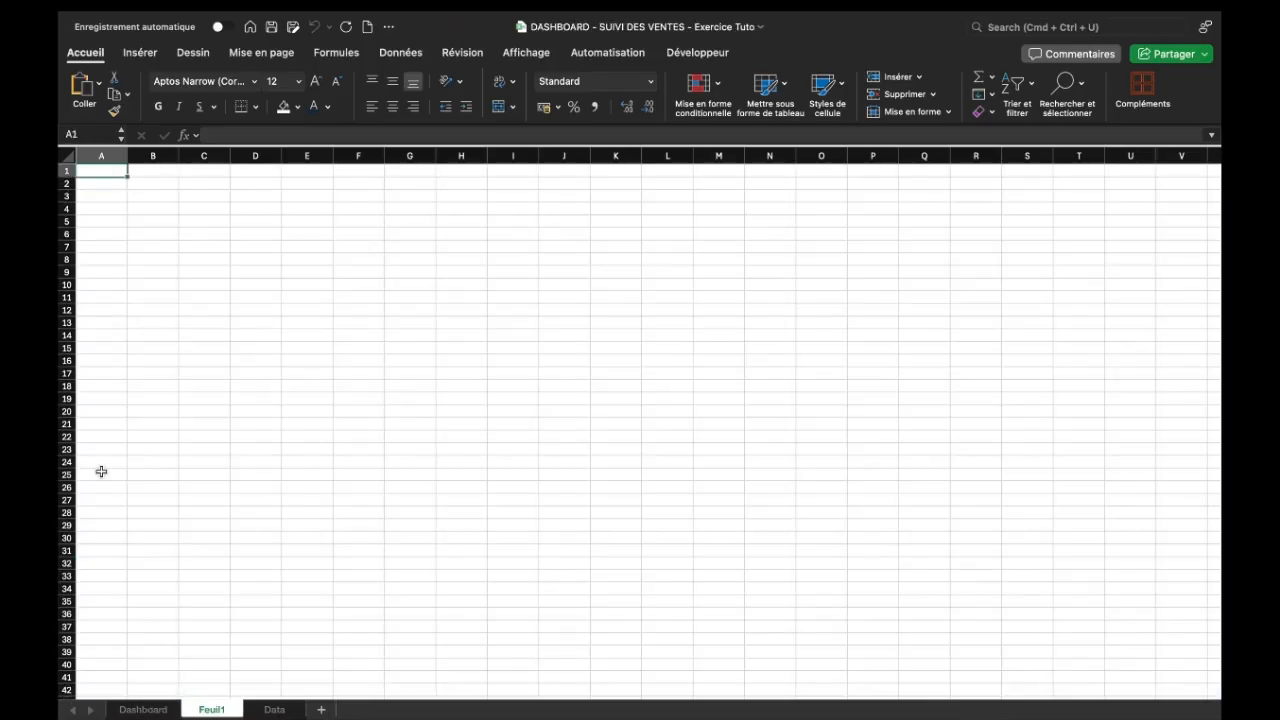
click(65, 155)
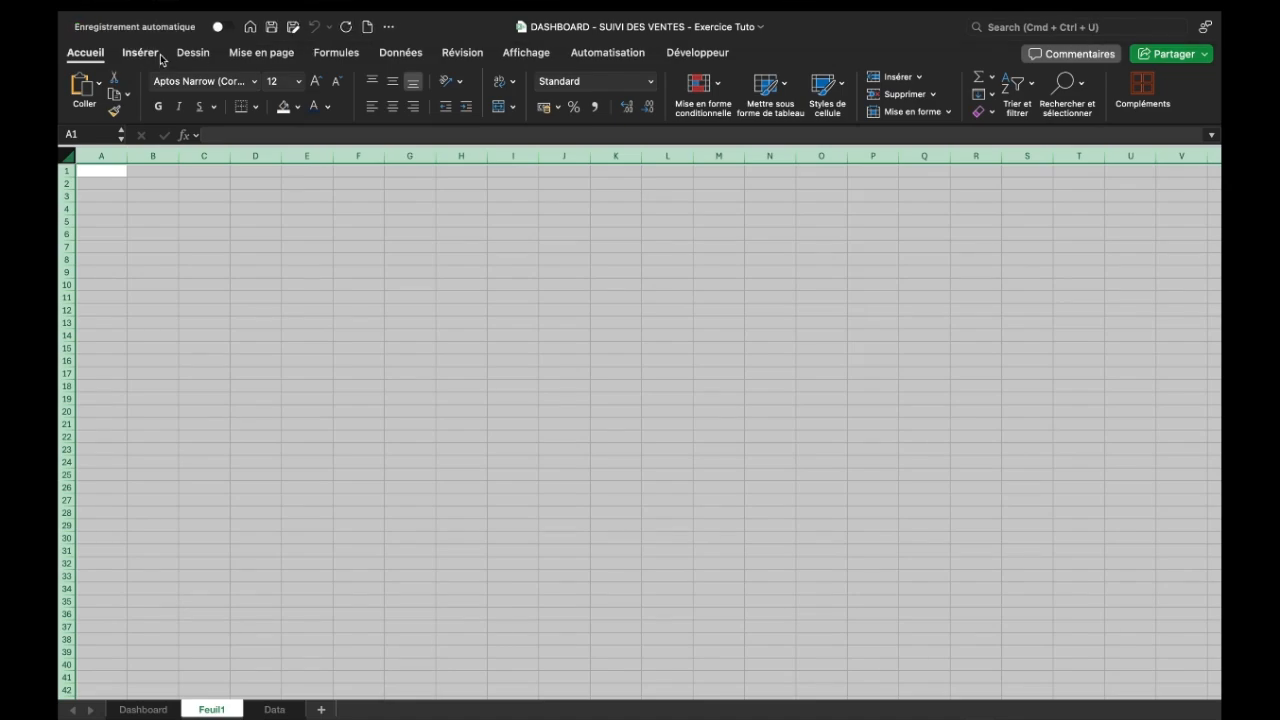
click(261, 52)
click(726, 94)
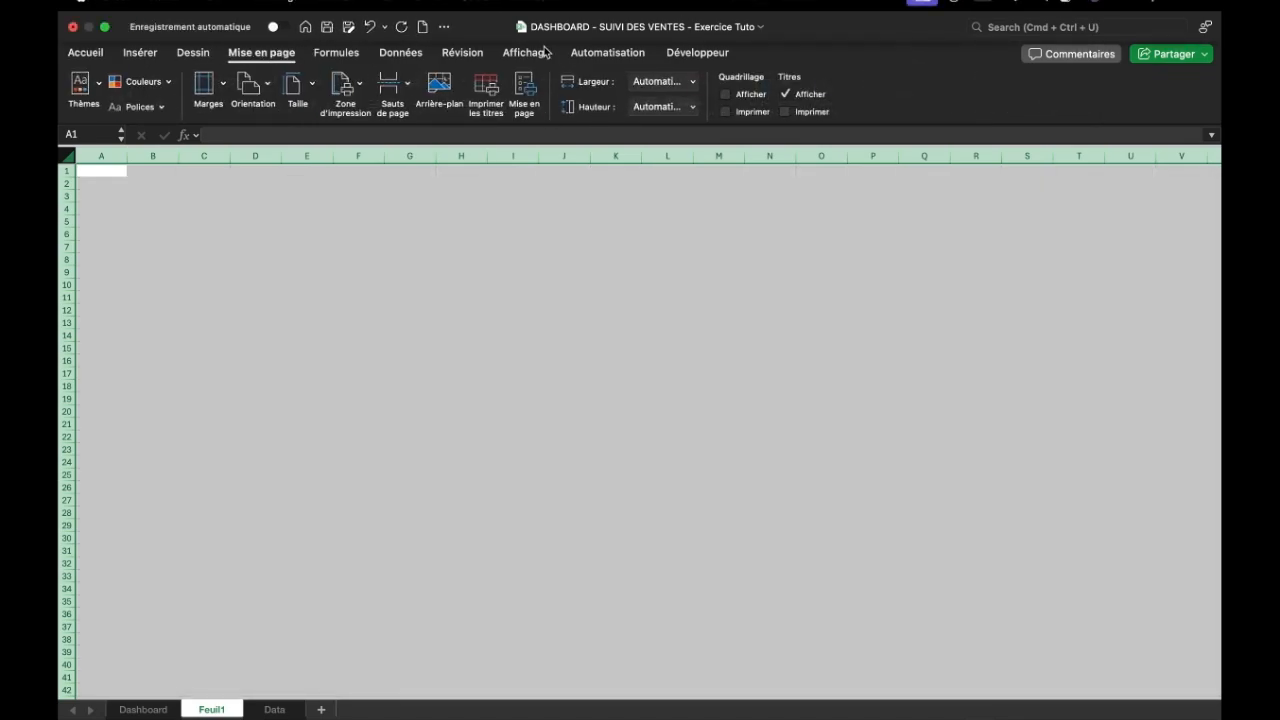
Fill the entire new sheet with the recently used very pale blue-white colour
click(86, 55)
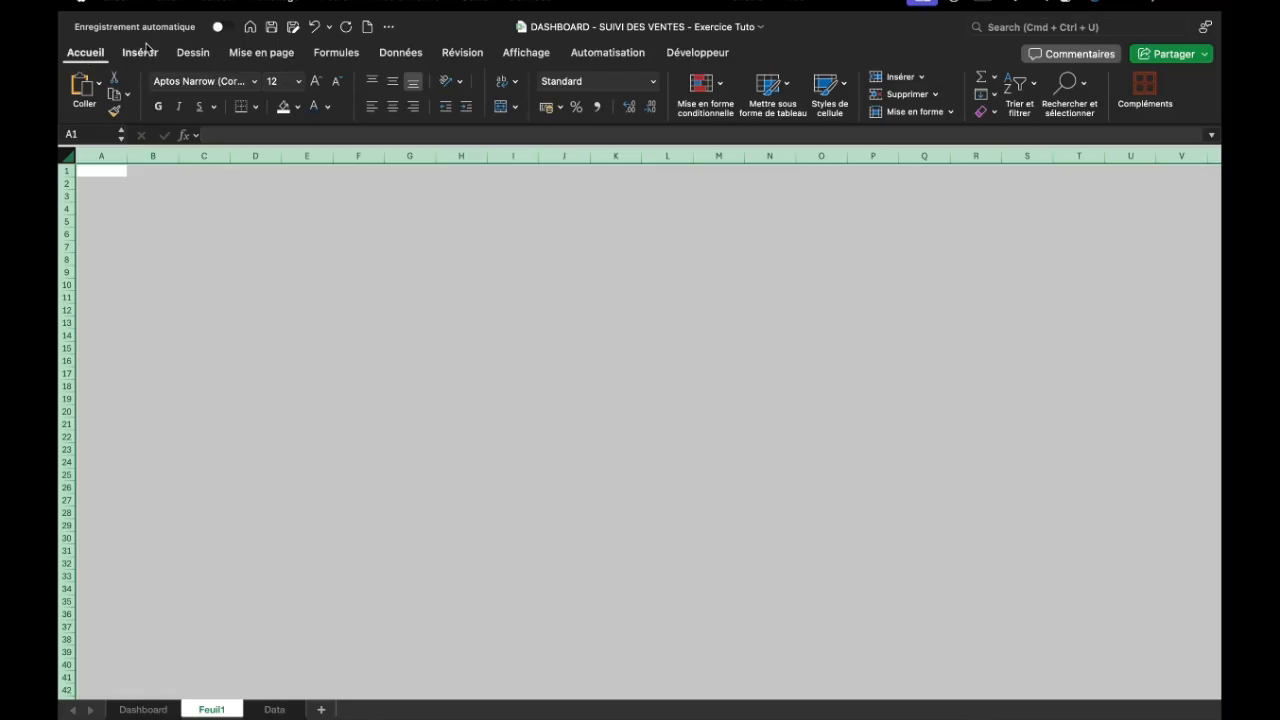
click(297, 106)
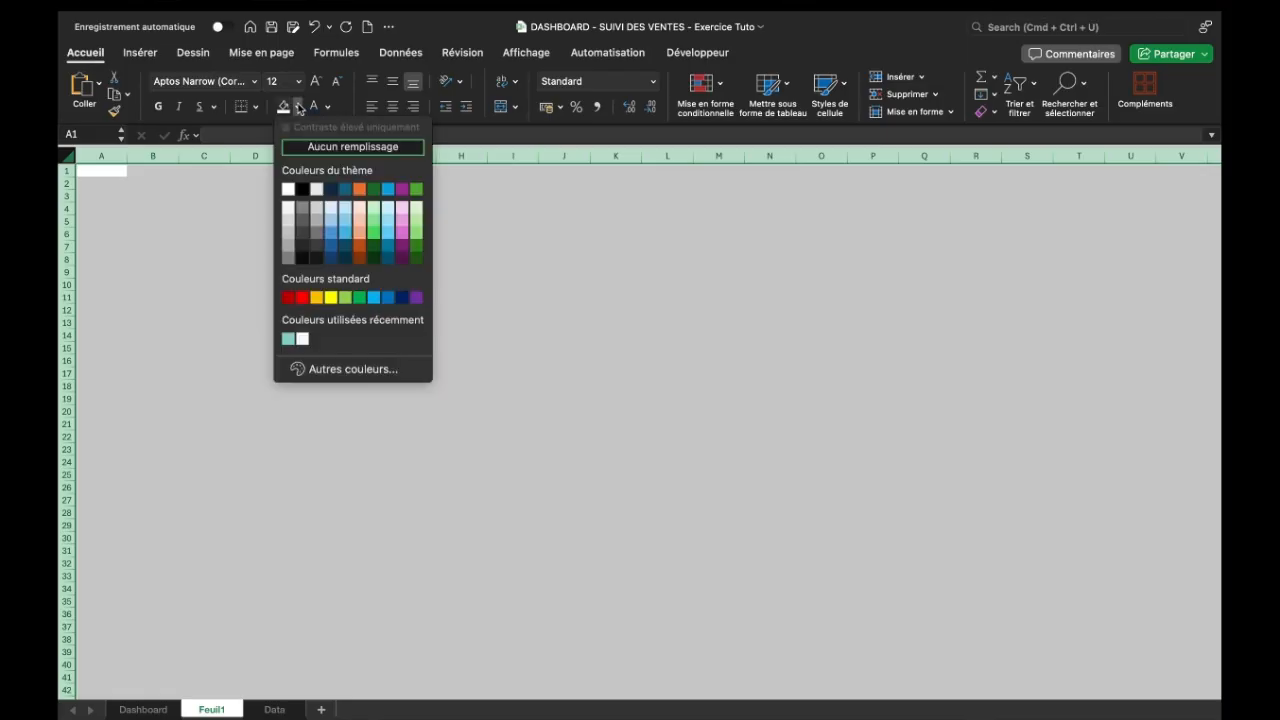
click(303, 338)
Fill rows 1 to 3 with white as a header band
click(69, 171)
drag(69, 171, 69, 196)
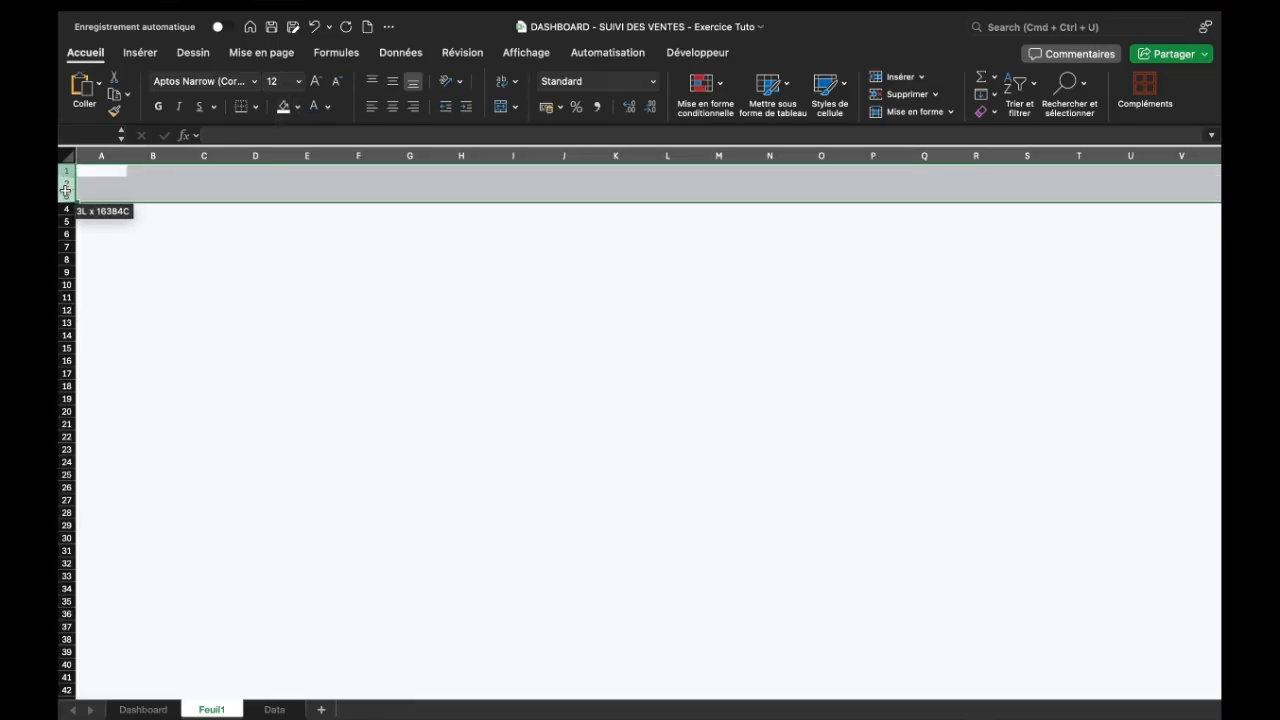
click(297, 106)
click(287, 197)
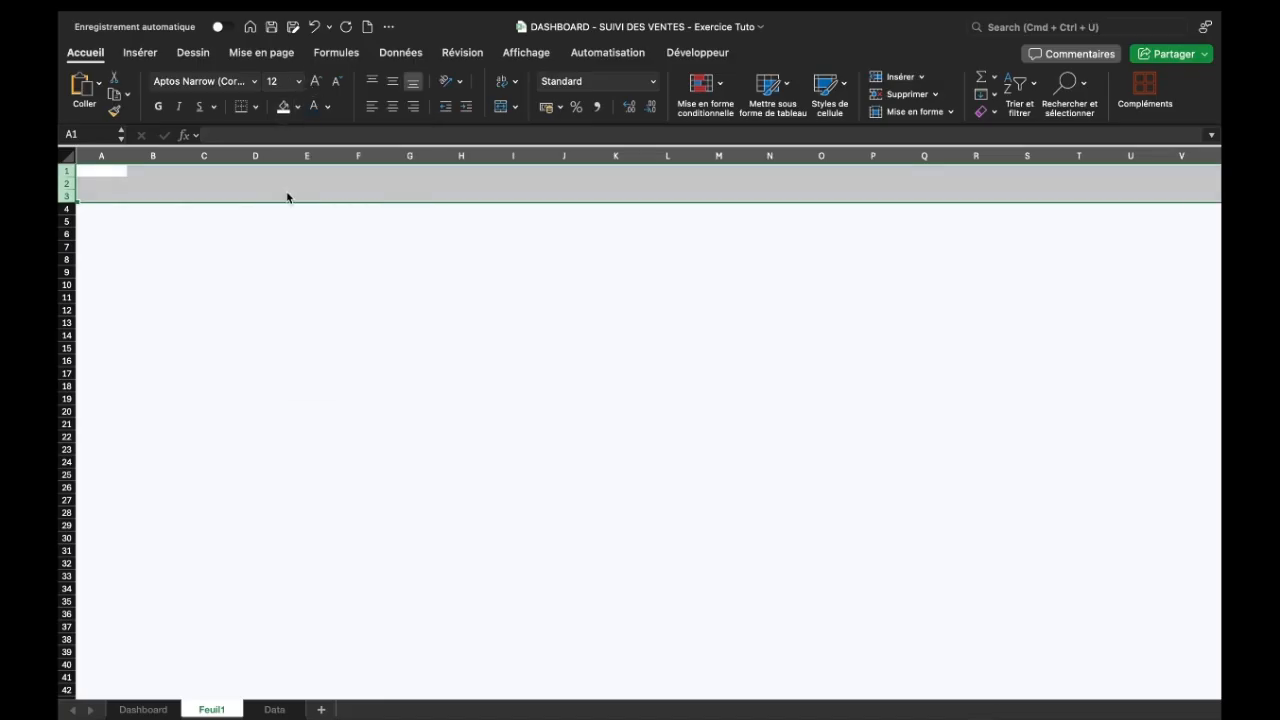
click(279, 268)
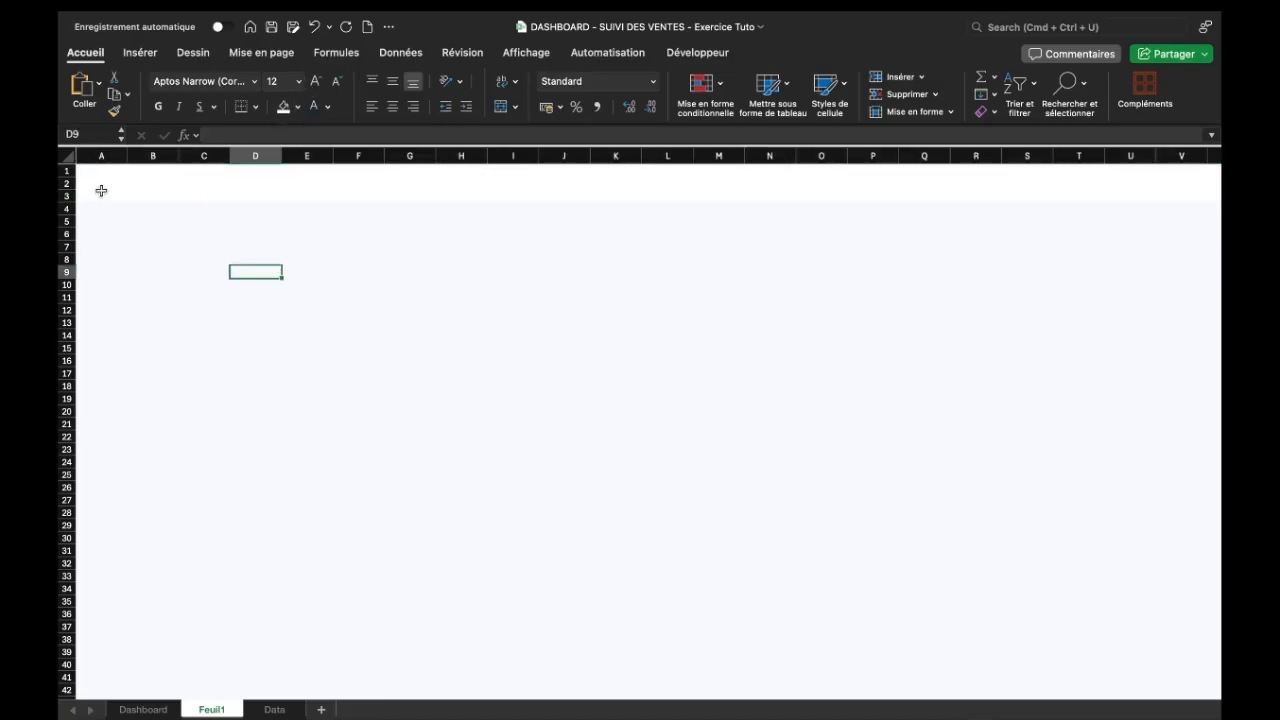
Draw a straight horizontal line about 48.68" long along the lower edge of row 3, from column A to BB
drag(89, 171, 92, 195)
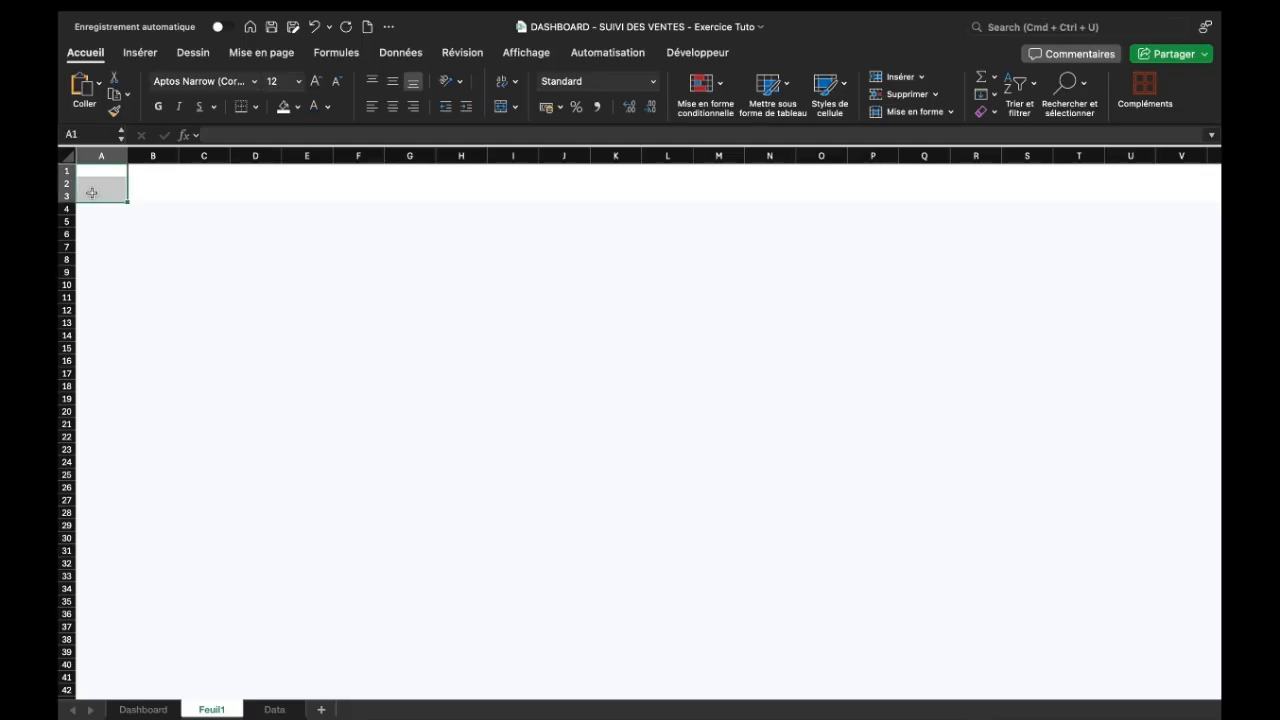
key(shift+space)
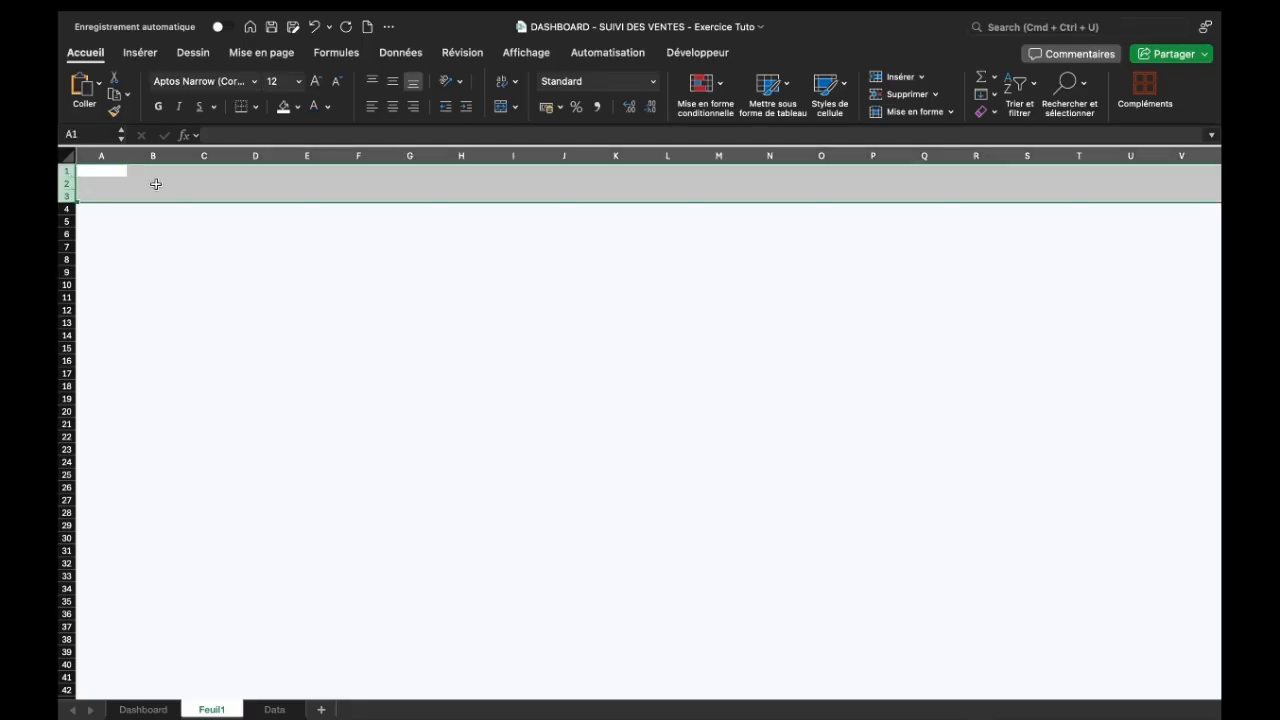
click(139, 53)
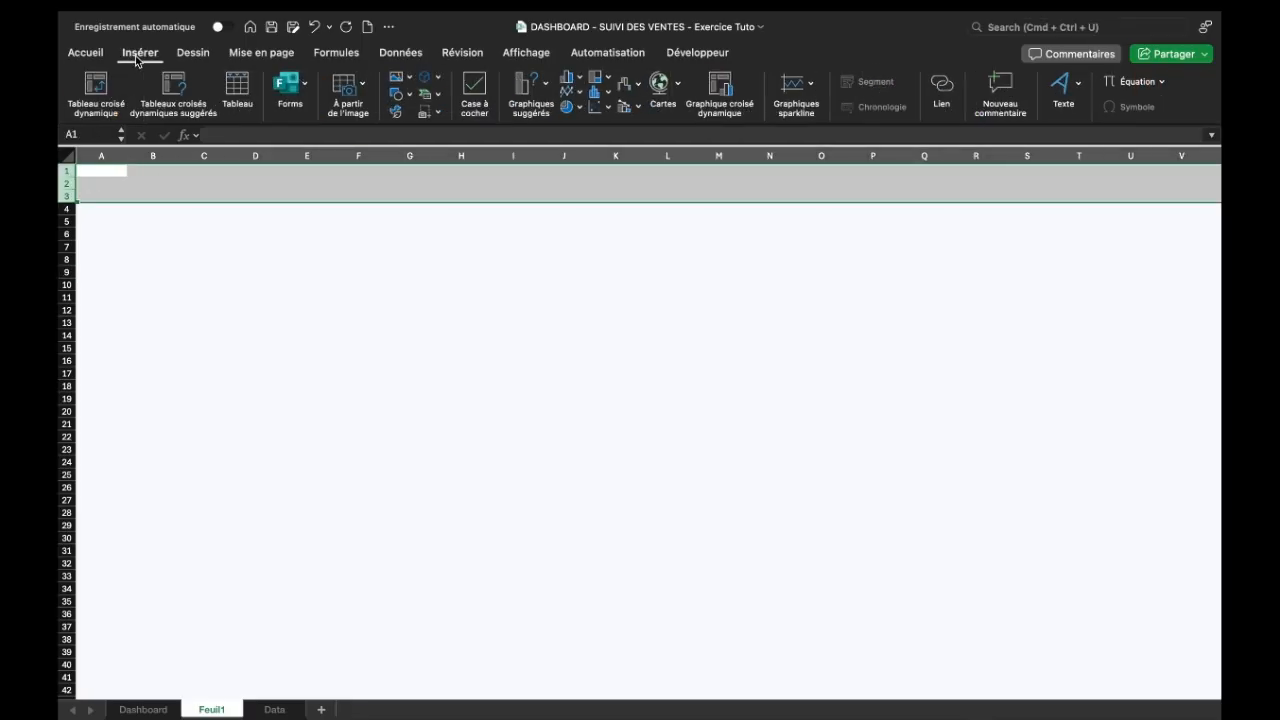
click(409, 96)
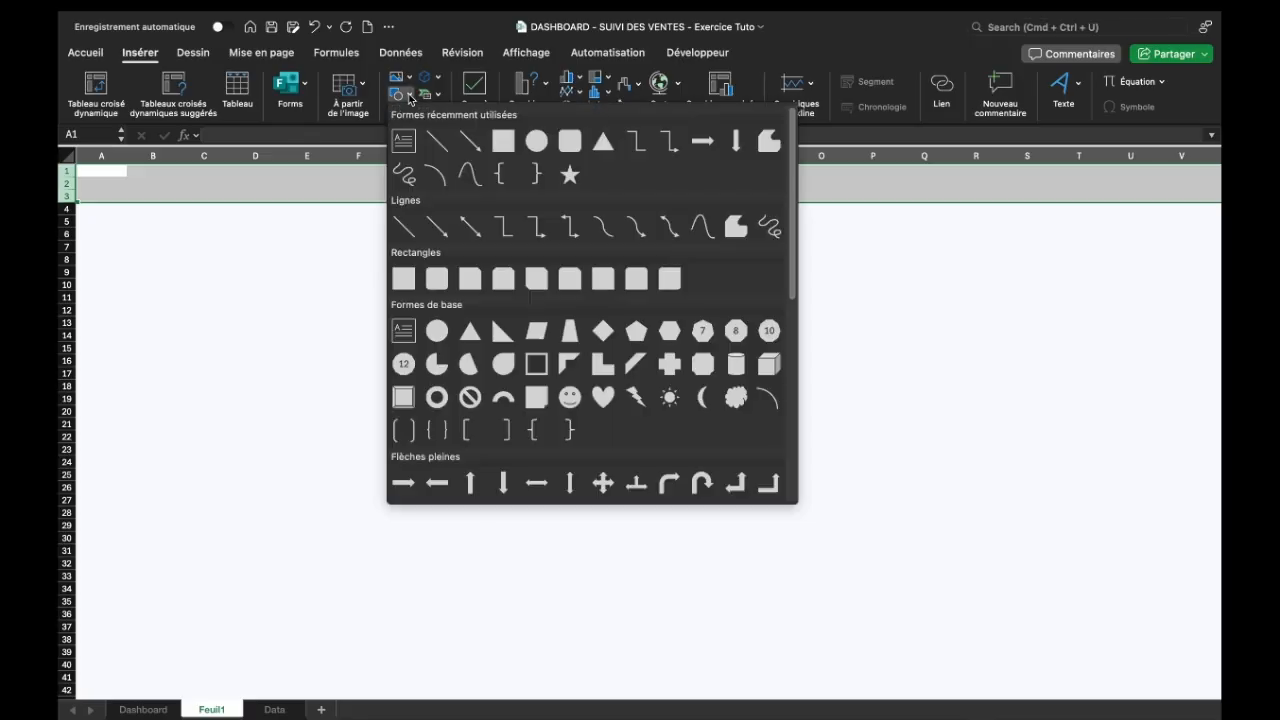
click(437, 143)
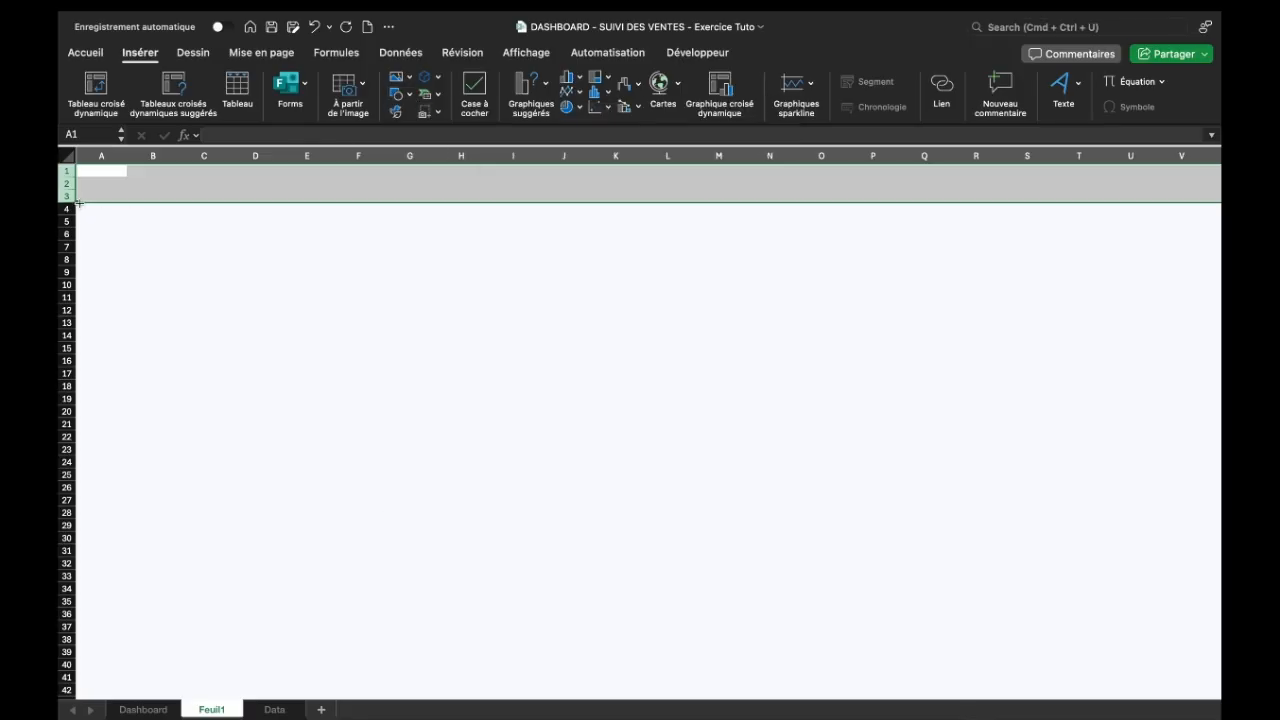
mouse_move(78, 200)
mouse_down()
mouse_move(743, 258)
mouse_move(1206, 203)
mouse_up()
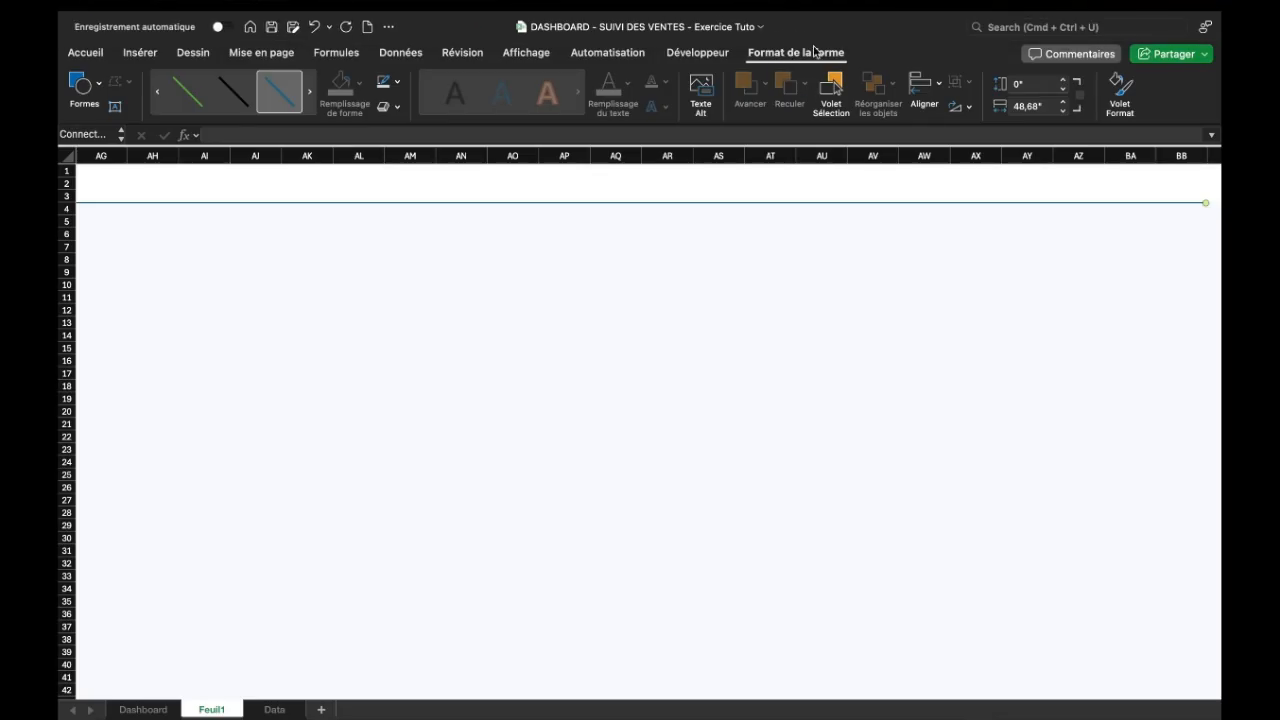
Set the header line's outline colour to light grey
click(810, 56)
click(810, 56)
click(397, 82)
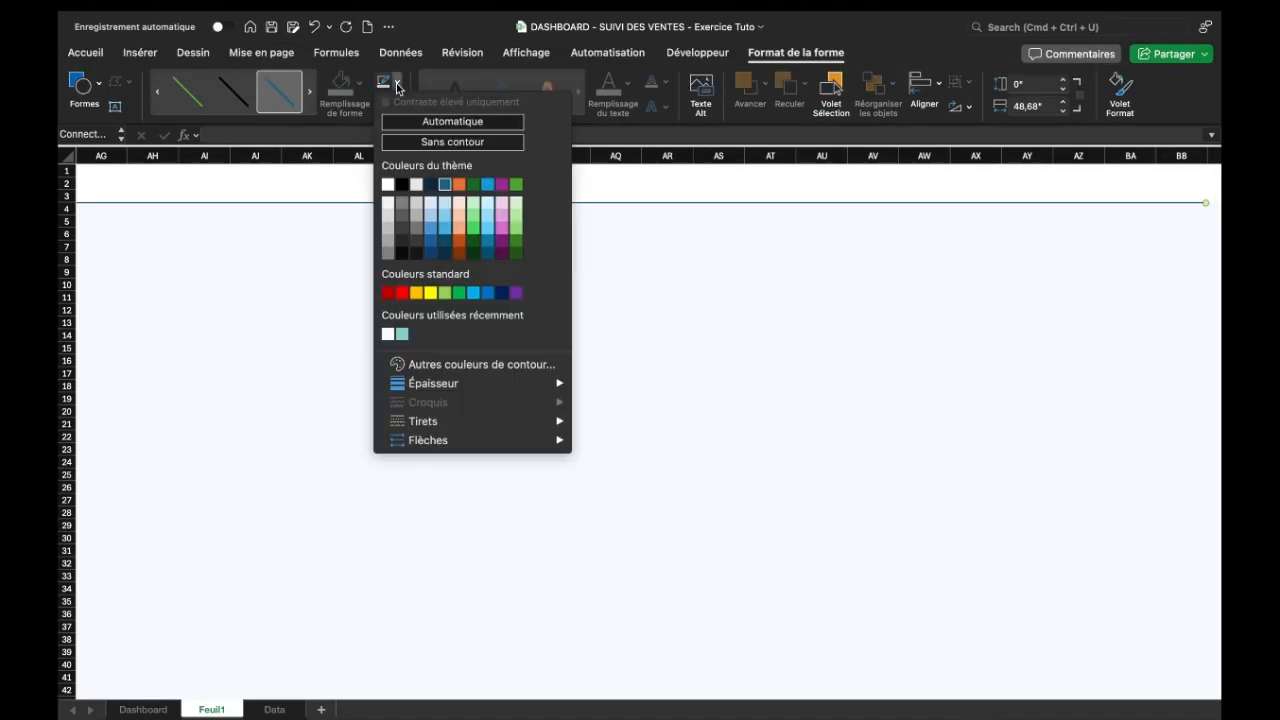
click(417, 206)
scroll(392, 271, left, 15)
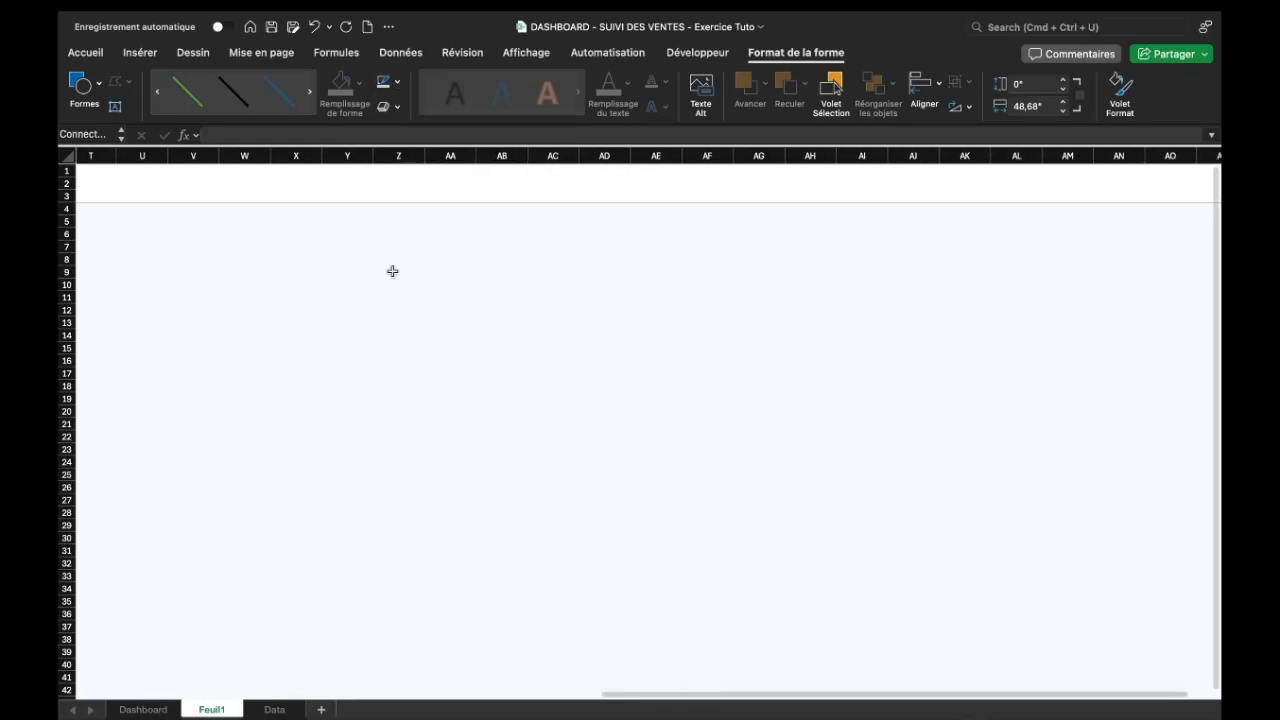
scroll(392, 271, up, 1)
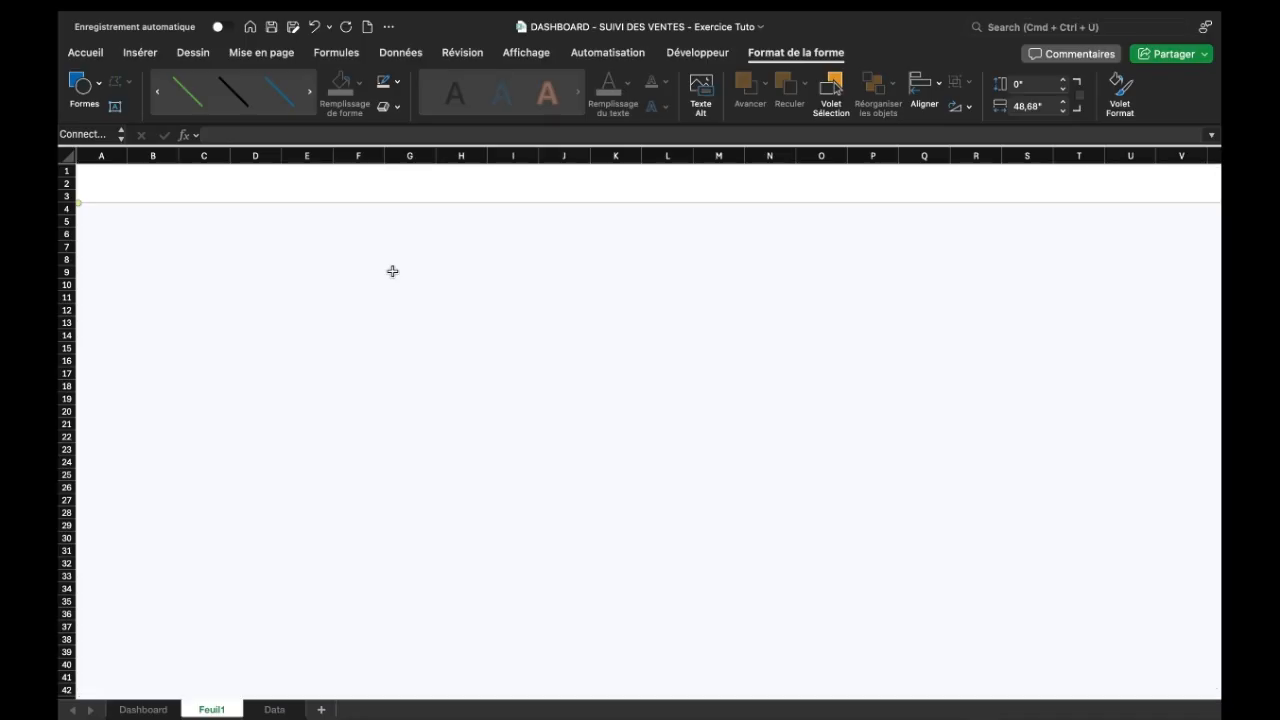
Draw a tall rounded rectangle about 7.9" high and 2.81" wide below the header, across columns B to D
click(137, 58)
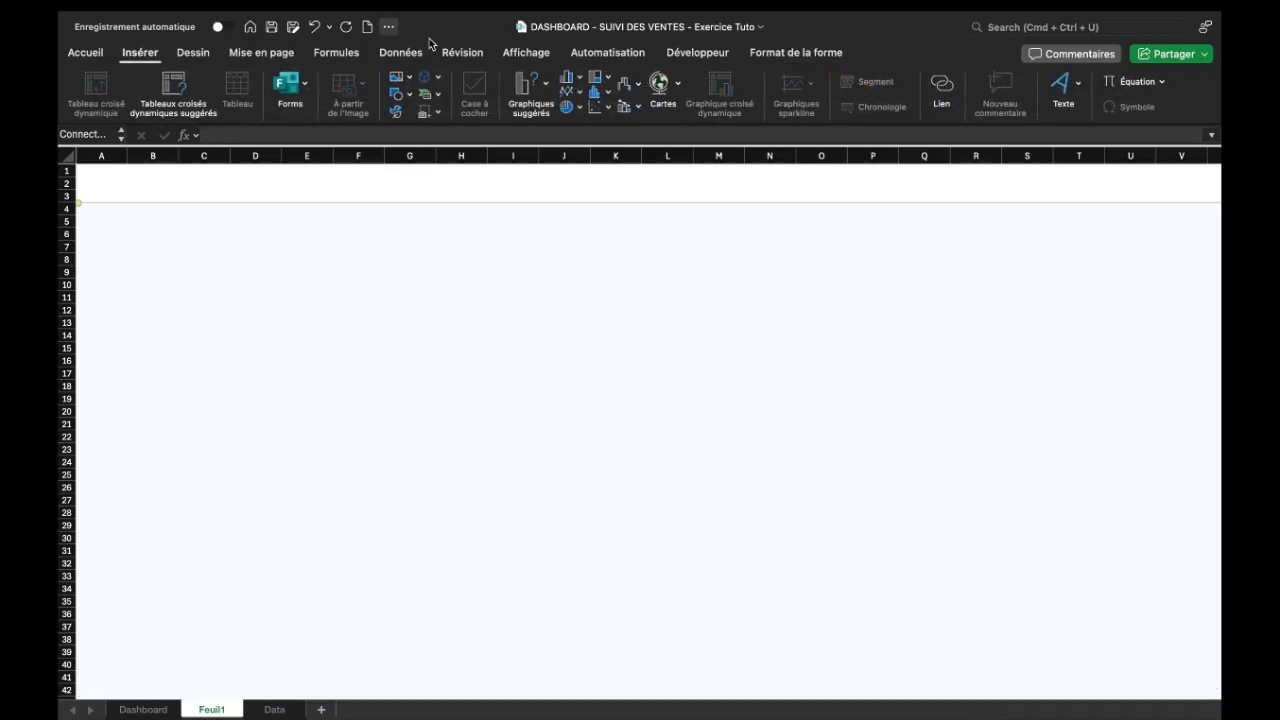
click(399, 93)
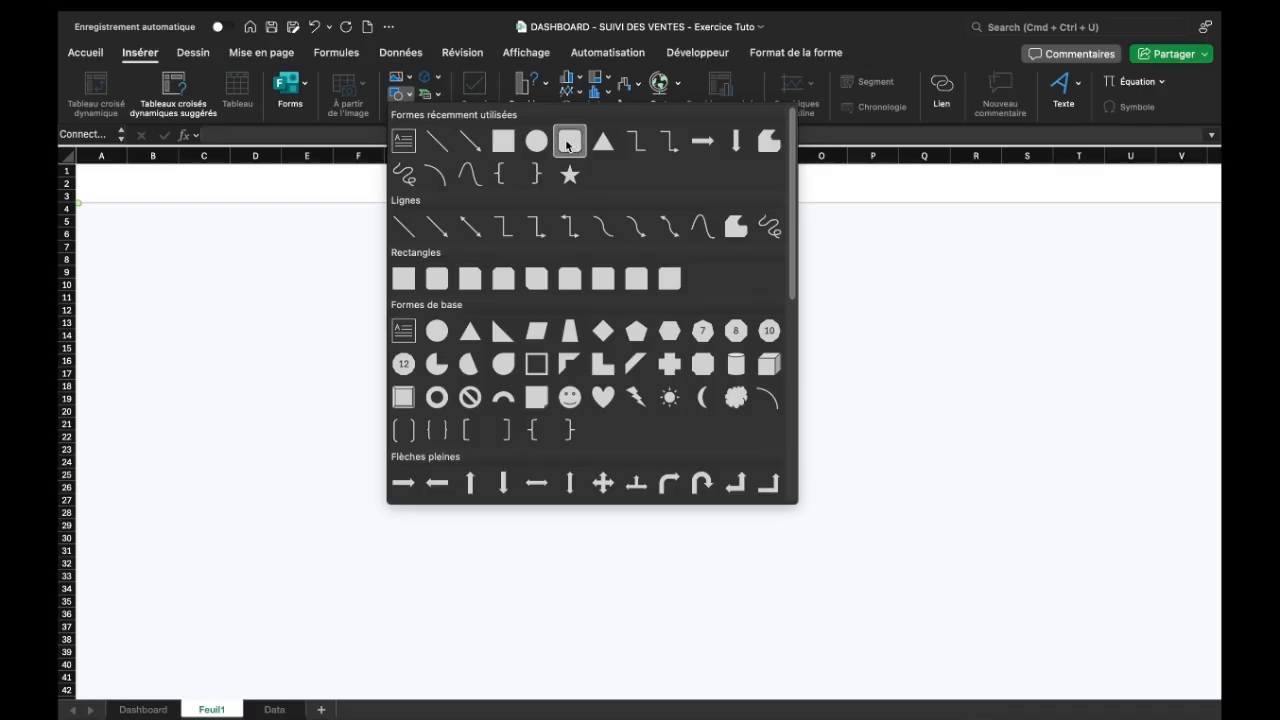
click(567, 145)
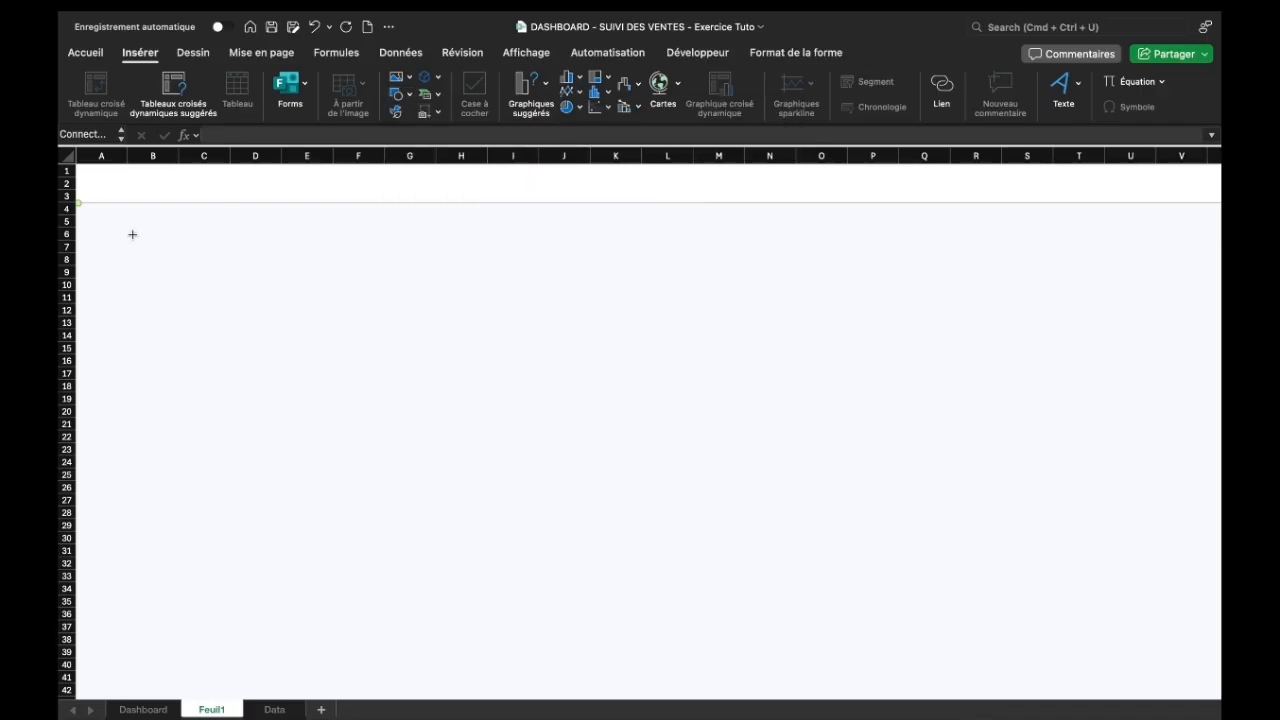
drag(120, 236, 280, 685)
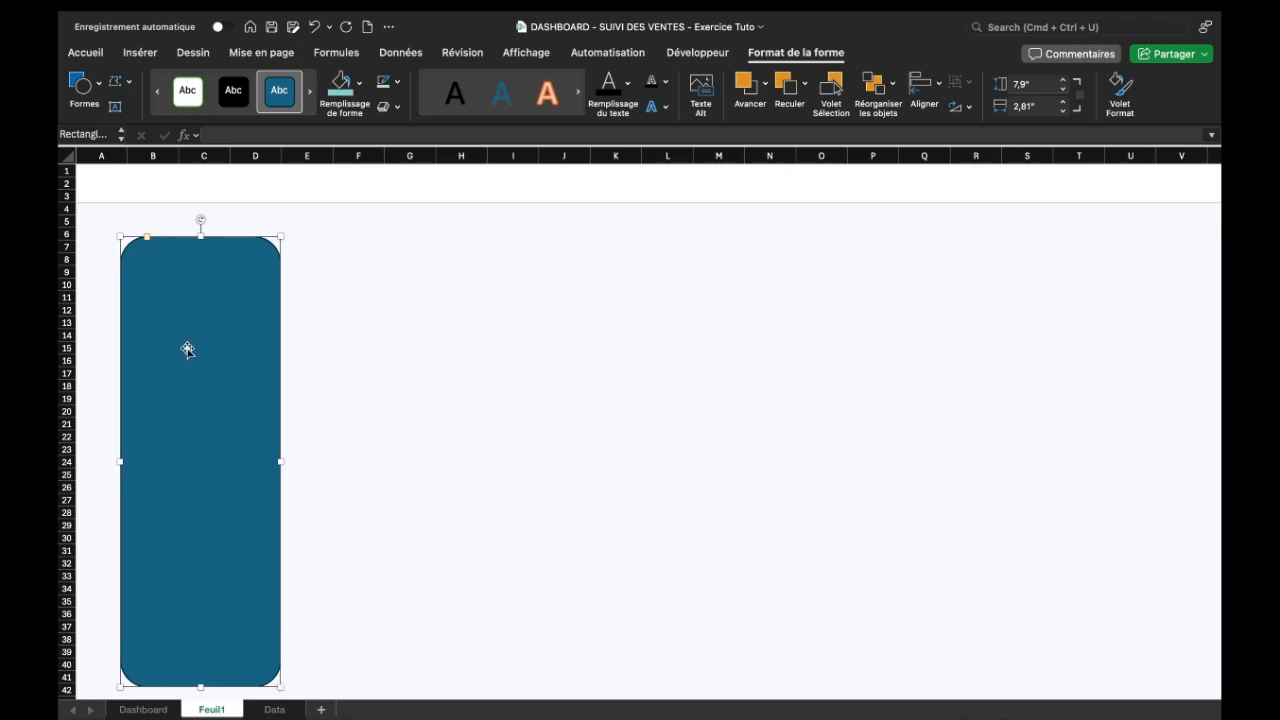
Fill the tall rounded side panel with white and remove its outline
click(358, 90)
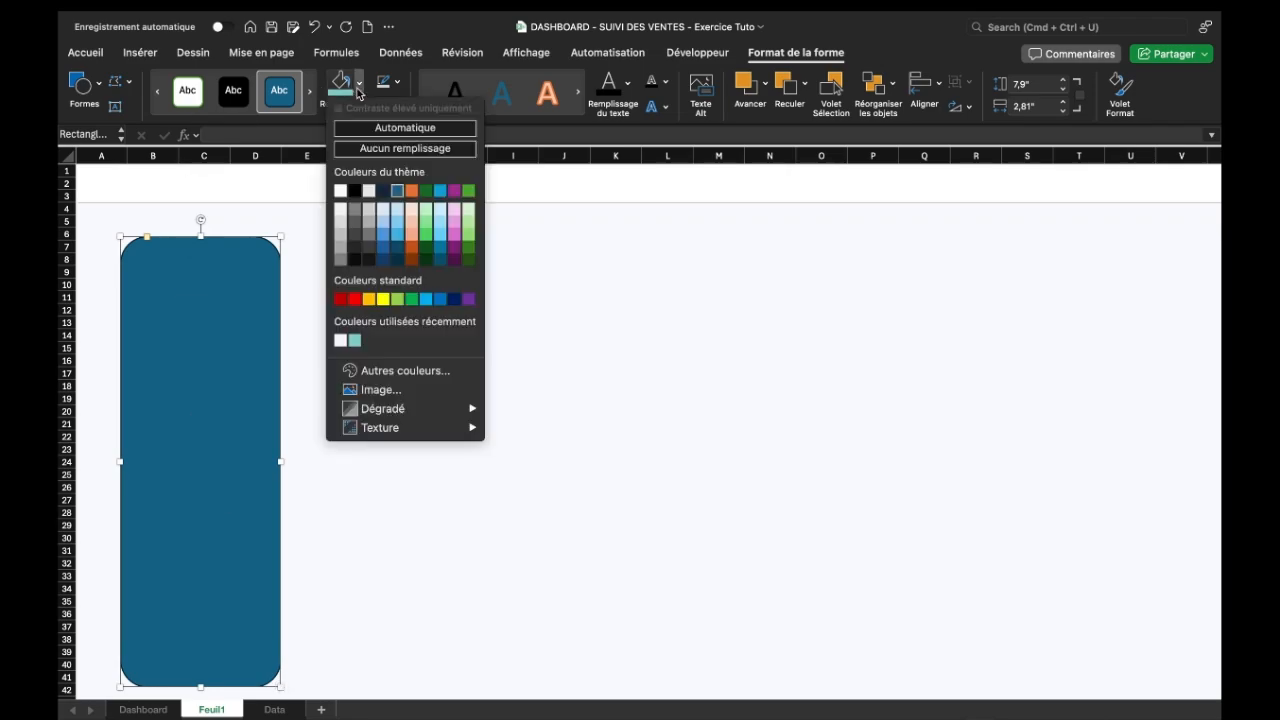
click(340, 191)
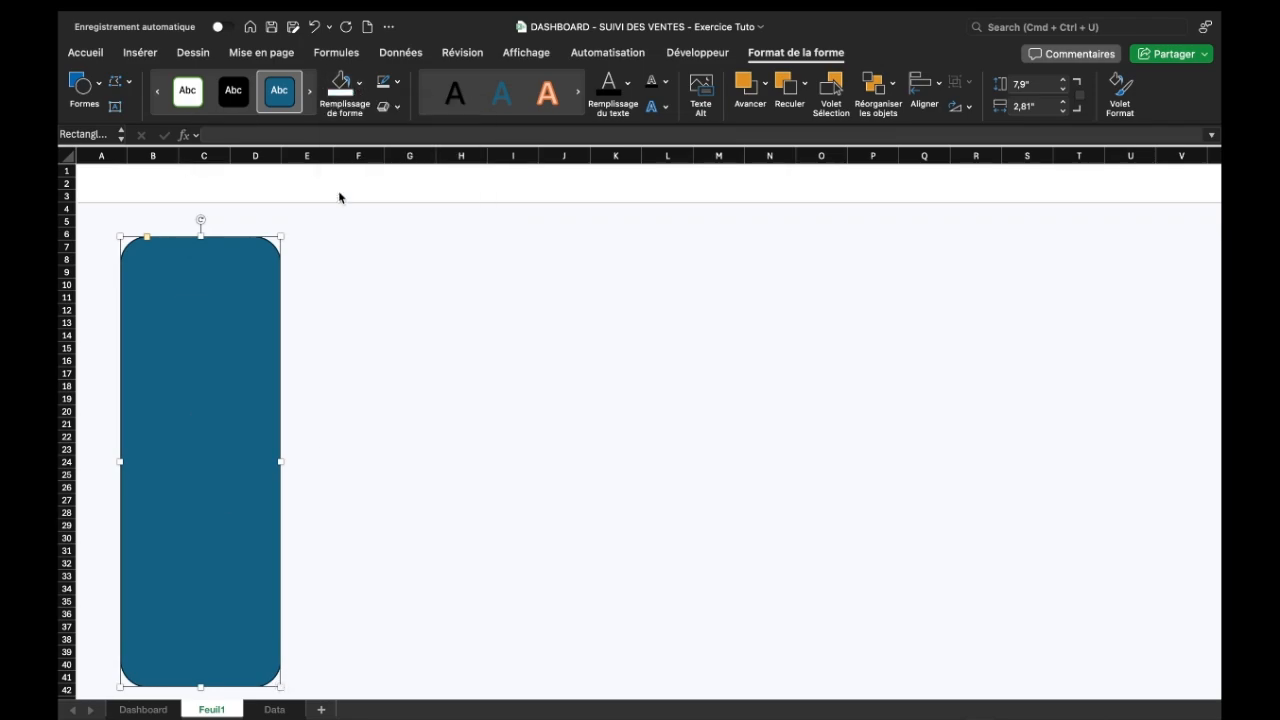
click(399, 80)
click(425, 139)
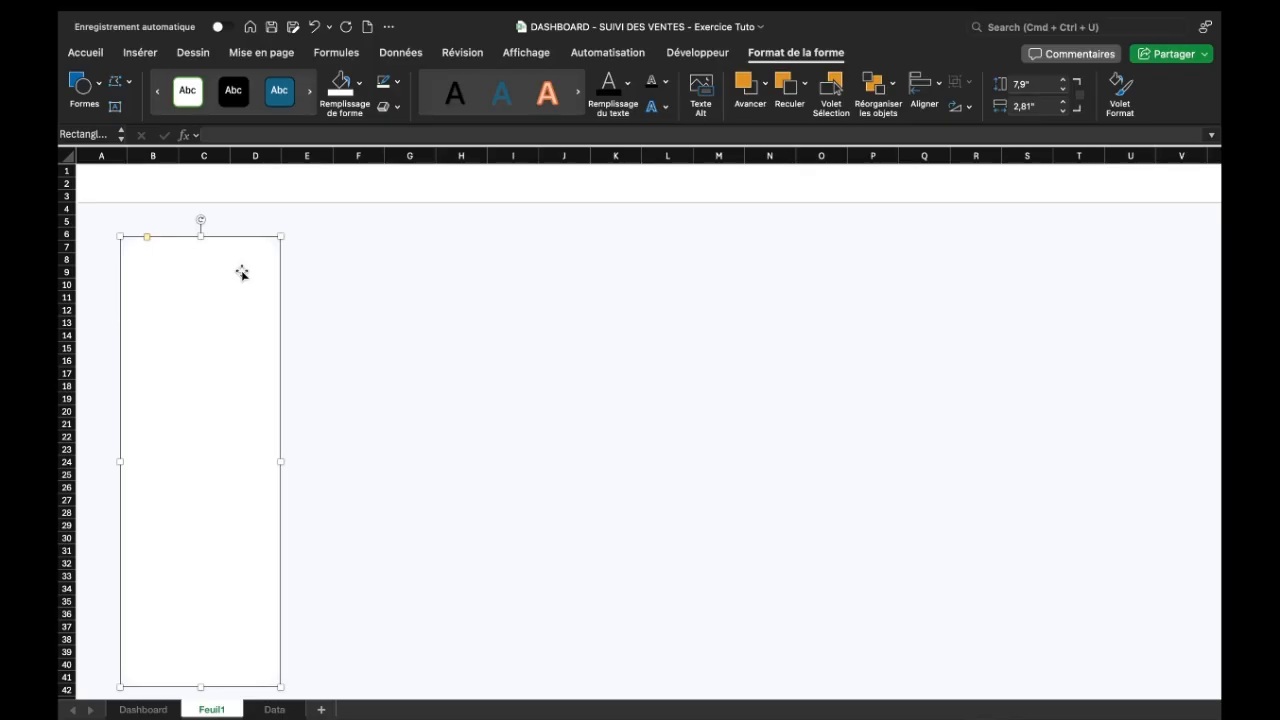
Draw a rectangle about 1.47" high and 3.03" wide beside the side panel, across columns E to H near rows 7 to 13
click(140, 52)
click(401, 94)
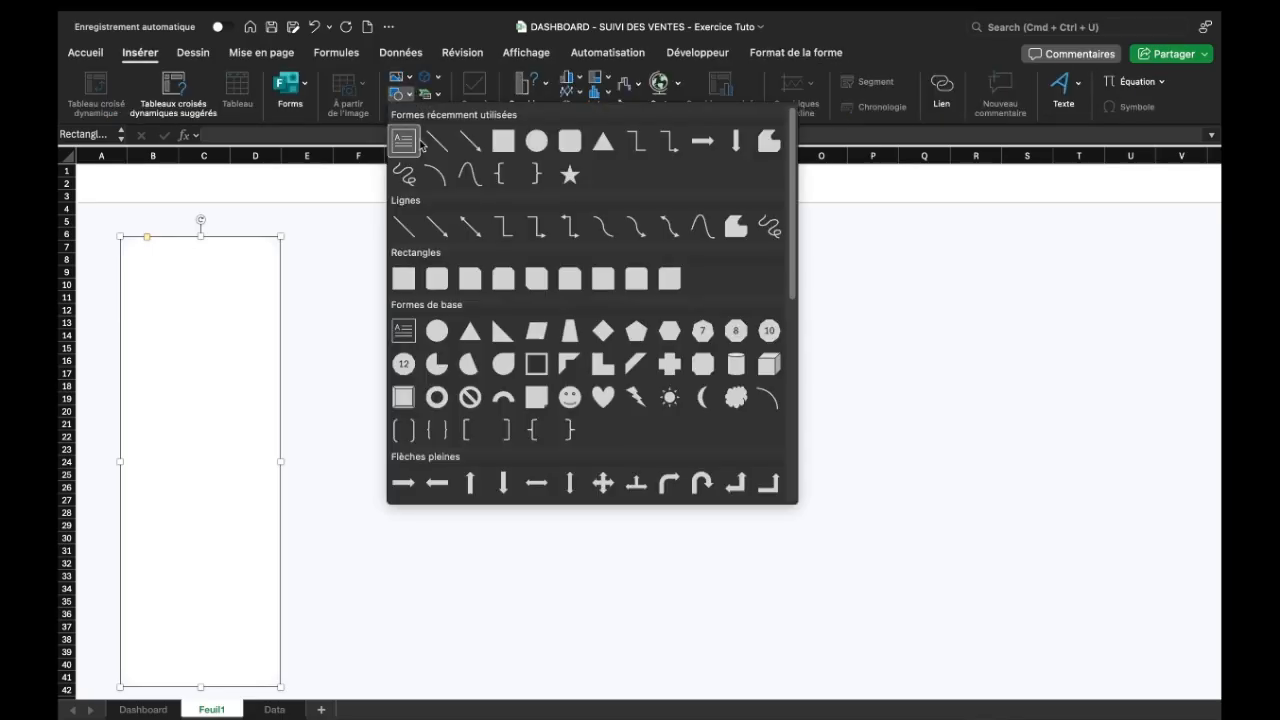
click(503, 141)
drag(317, 241, 491, 325)
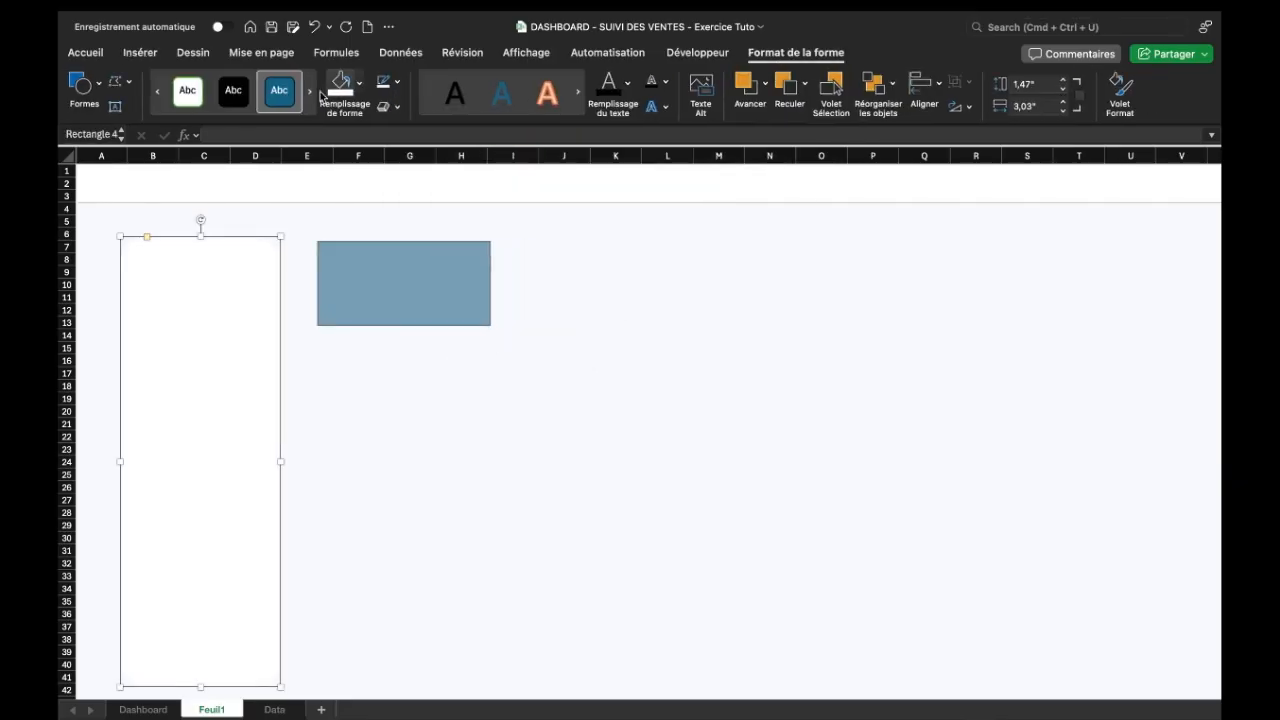
Remove the new rectangle's fill and give its outline the square-dot dash style
click(359, 82)
click(403, 146)
click(397, 82)
mouse_move(460, 383)
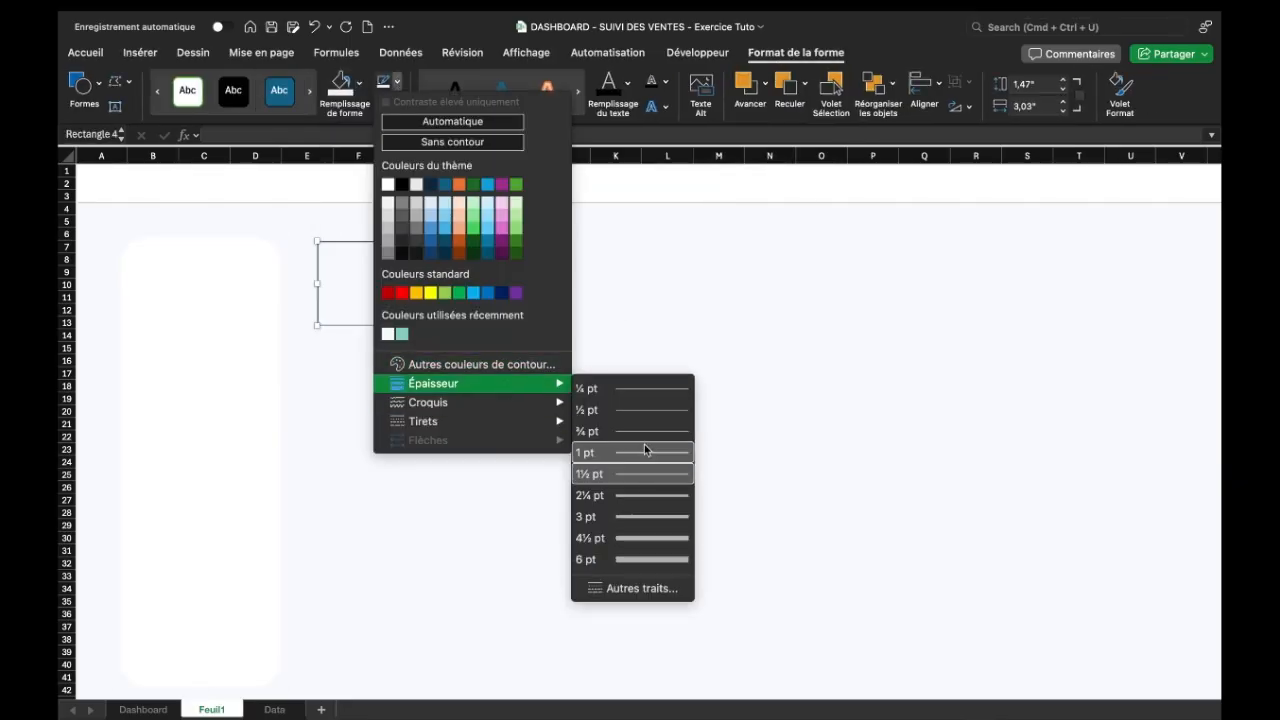
mouse_move(505, 424)
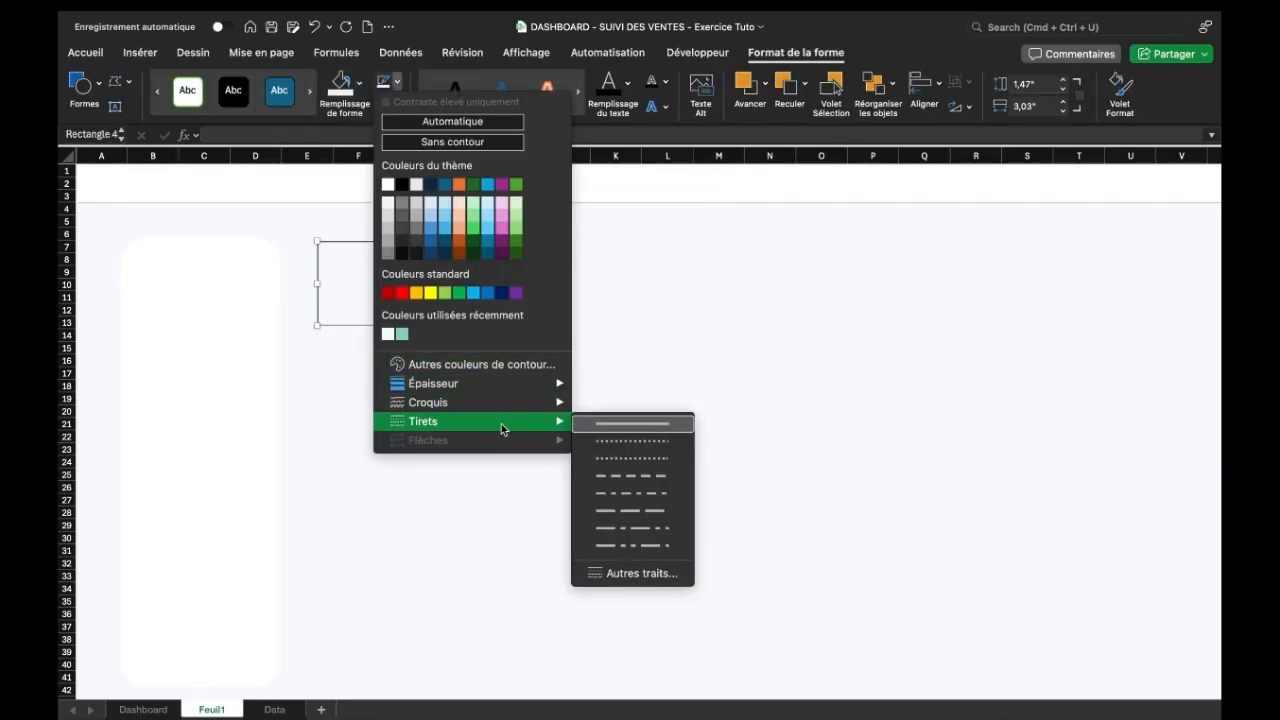
click(634, 460)
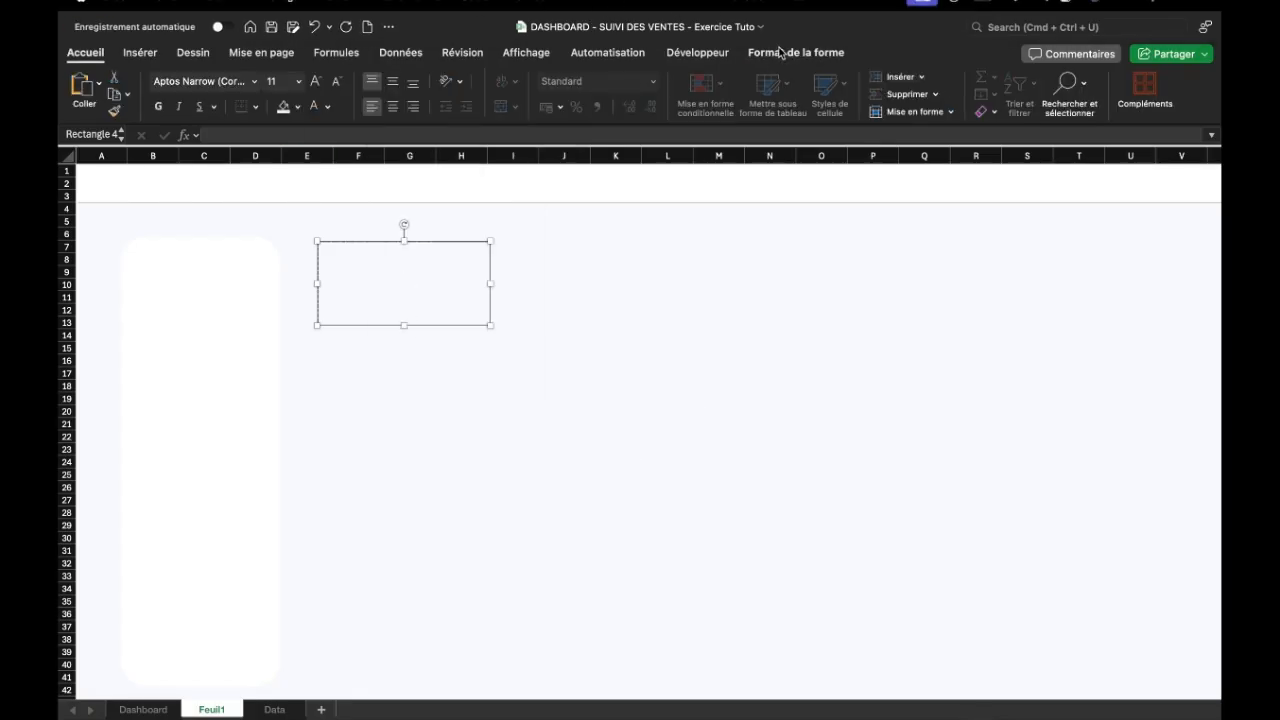
Set the dotted rectangle's outline colour to grey
click(790, 52)
click(397, 81)
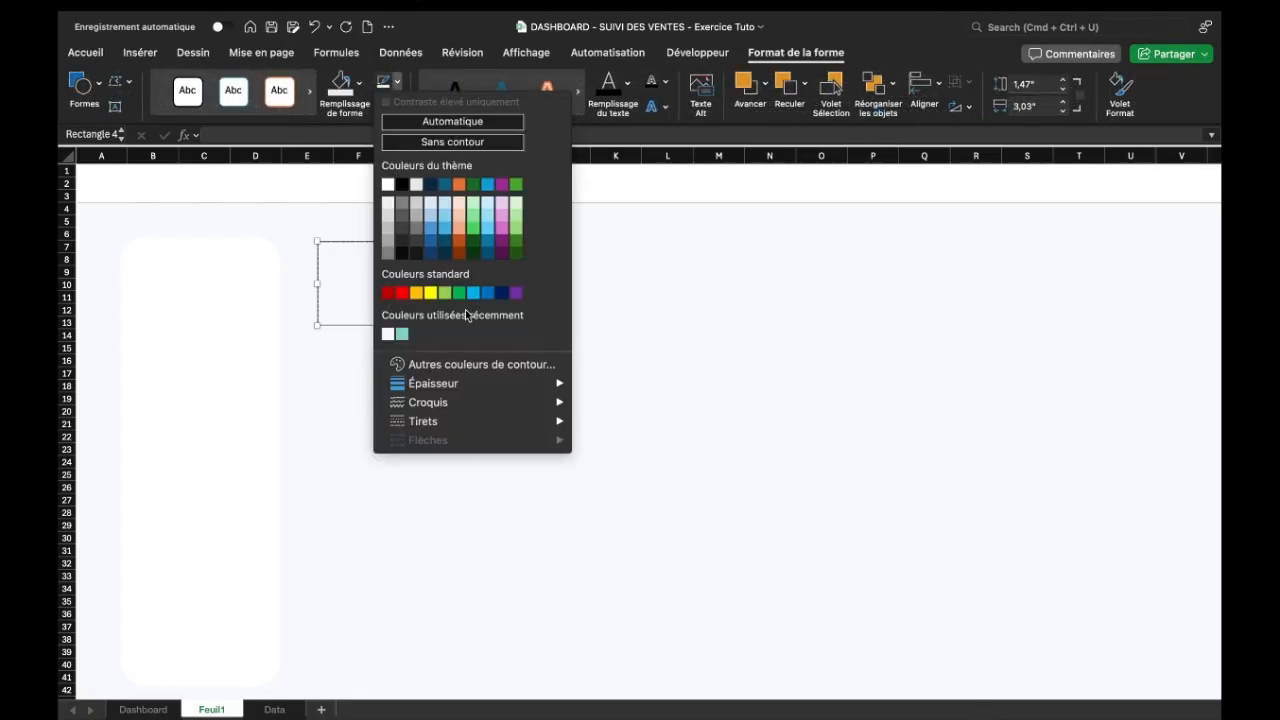
click(419, 218)
key(Escape)
click(438, 244)
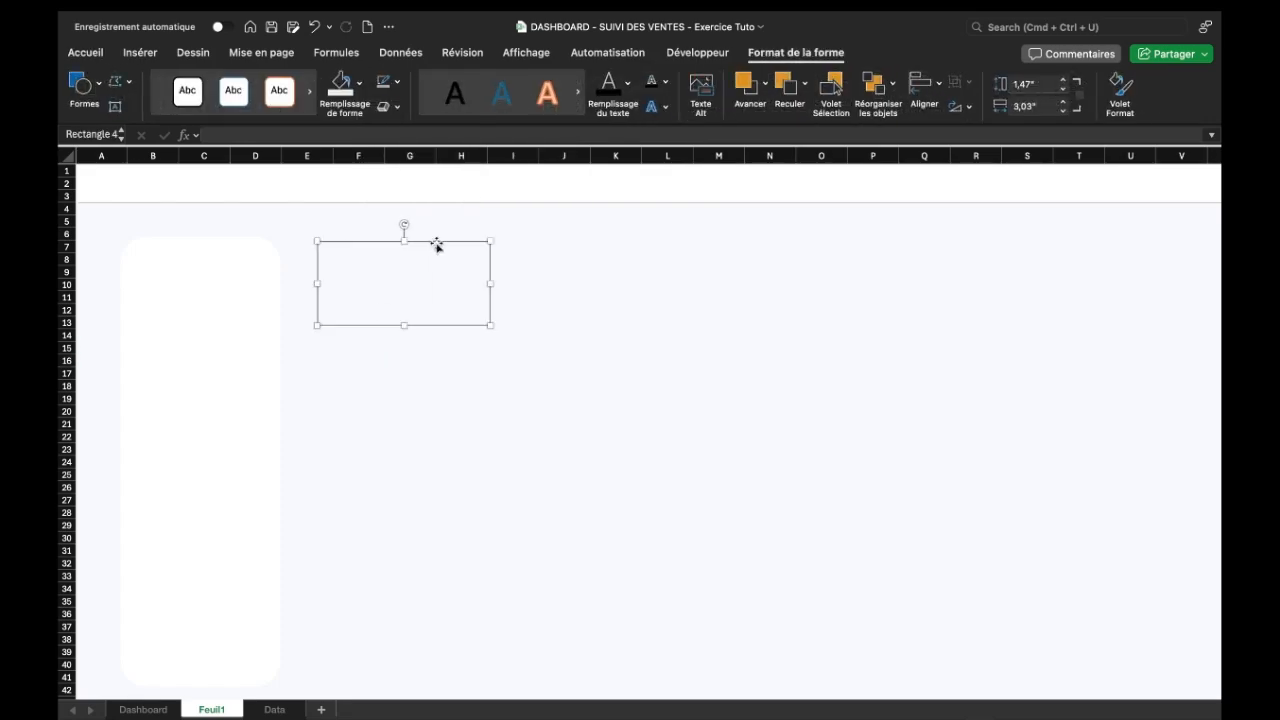
Duplicate the dotted rectangle twice and place the copies in a row beside it, over columns I to L and M to P
drag(423, 263, 583, 281)
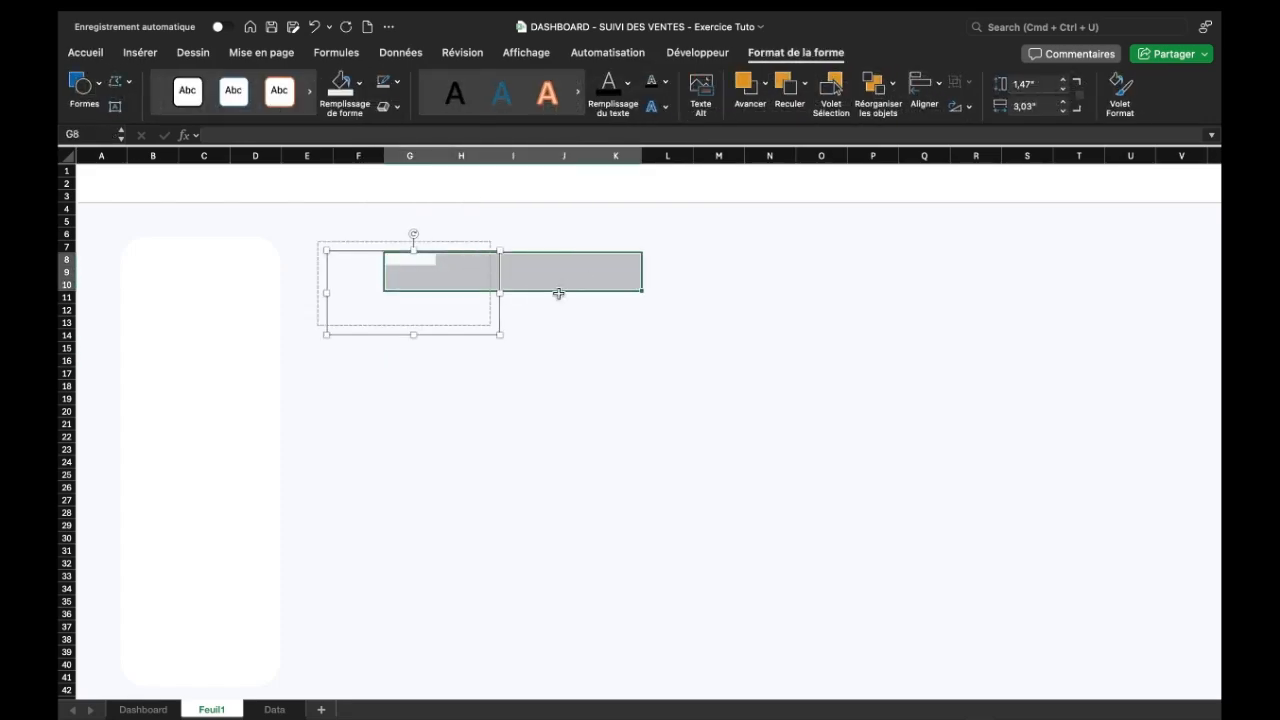
mouse_move(468, 325)
mouse_down()
mouse_move(524, 344)
mouse_move(651, 327)
mouse_up()
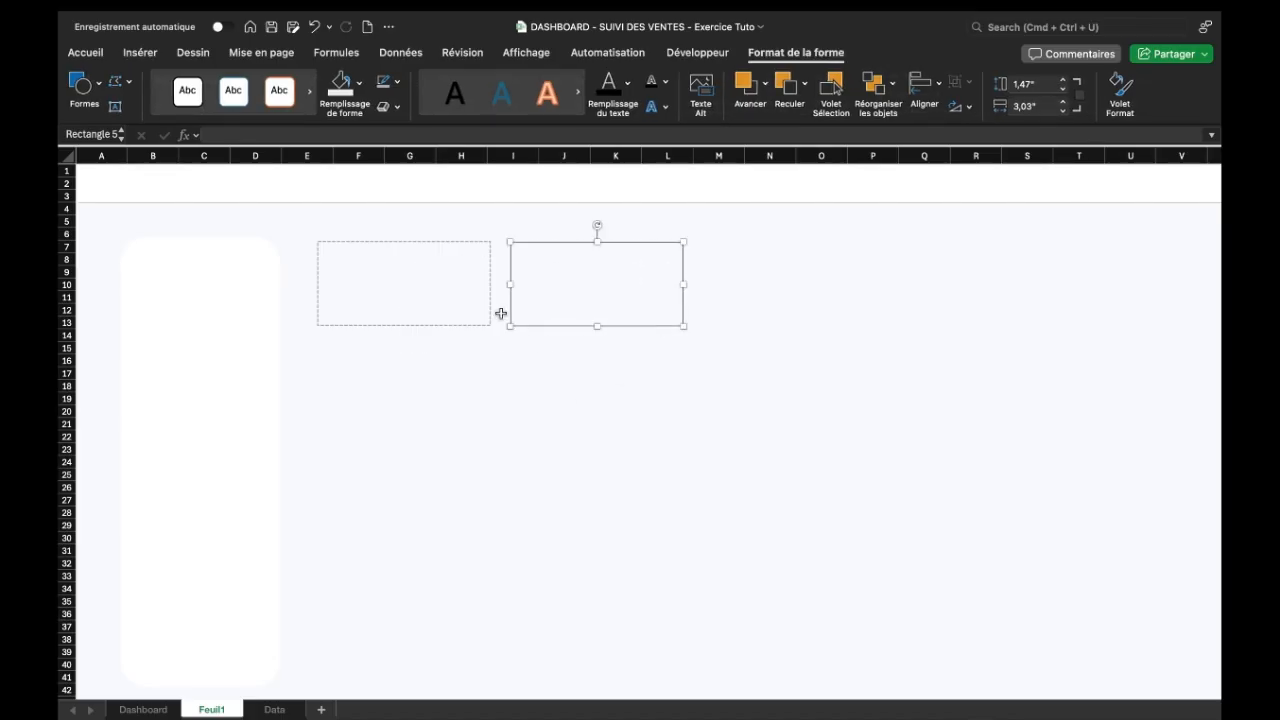
drag(566, 300, 806, 243)
Select the three dotted rectangles together
click(427, 243)
shift+click(608, 243)
shift+click(787, 240)
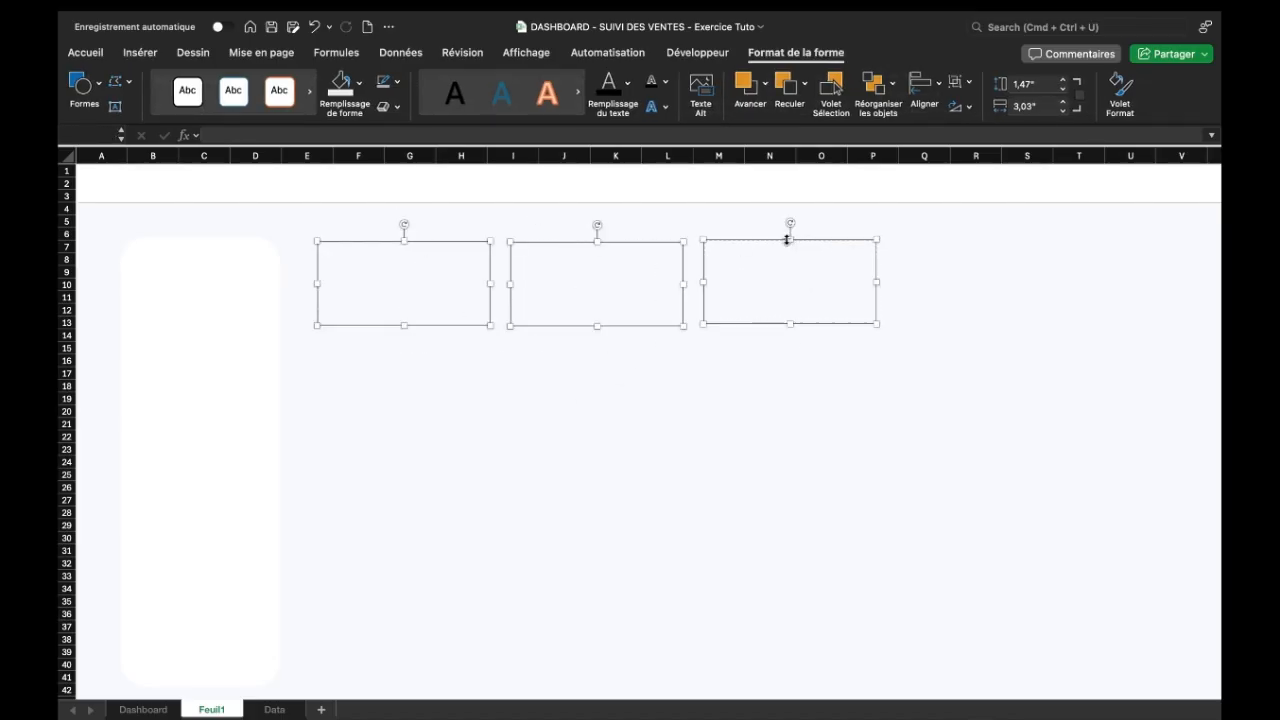
click(932, 90)
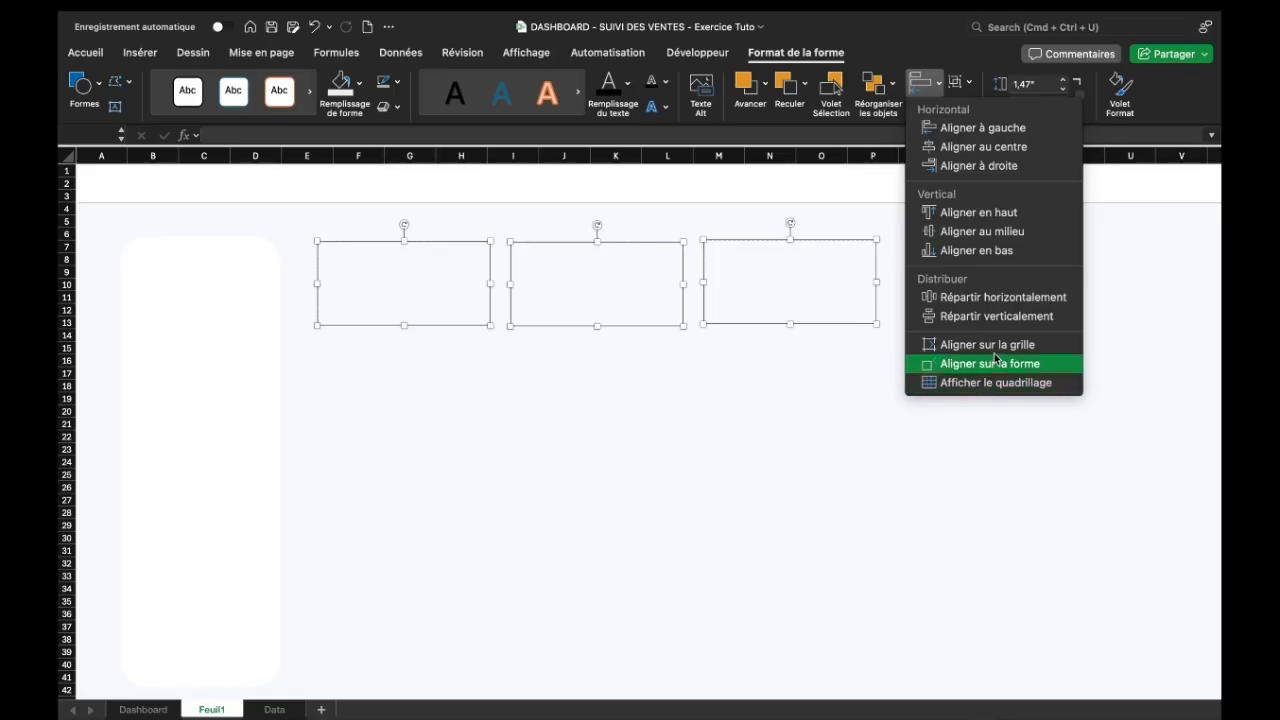
click(979, 212)
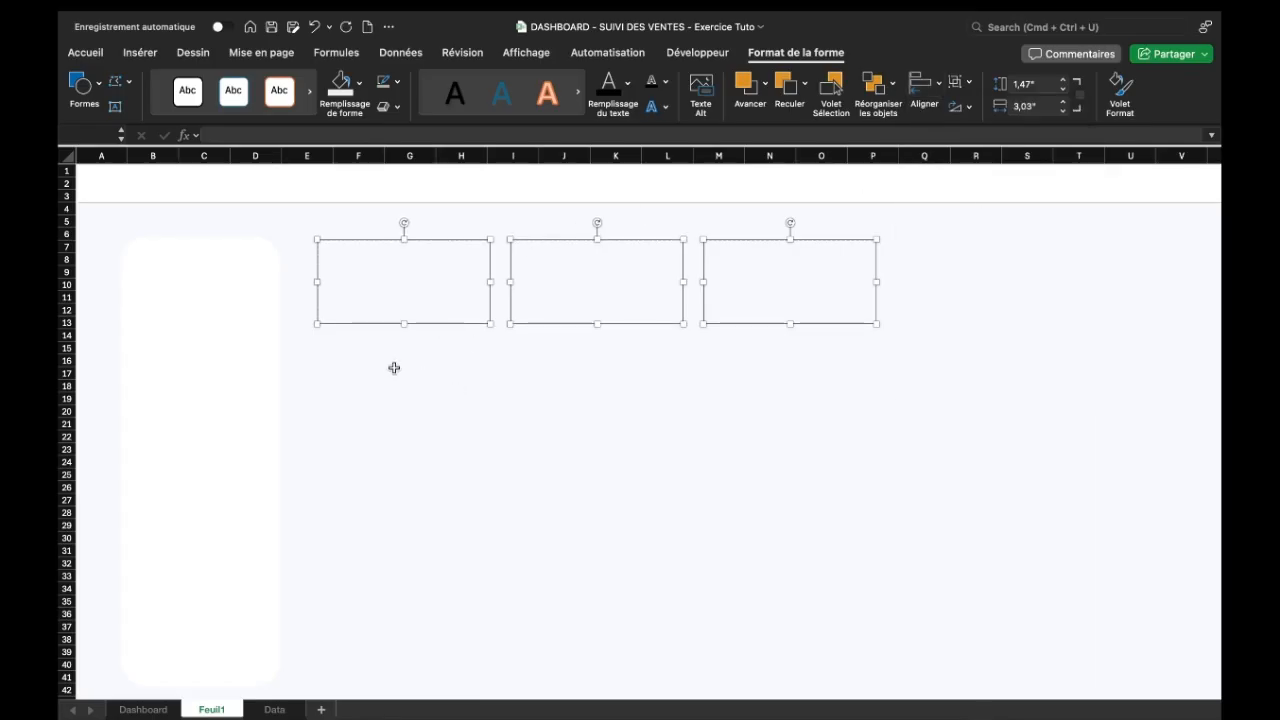
key(super+z)
Add the side panel to the selected rectangles, align all four shapes by their top edges, and deselect them
shift+click(213, 284)
click(940, 98)
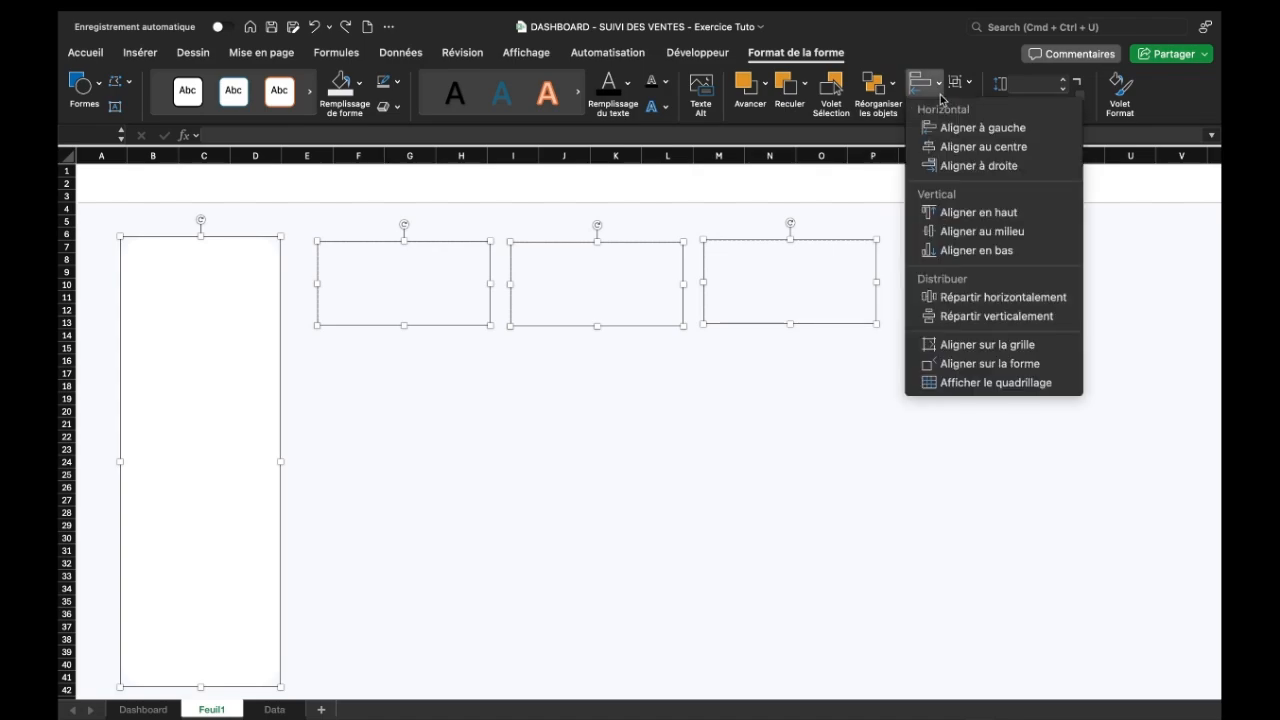
click(1012, 217)
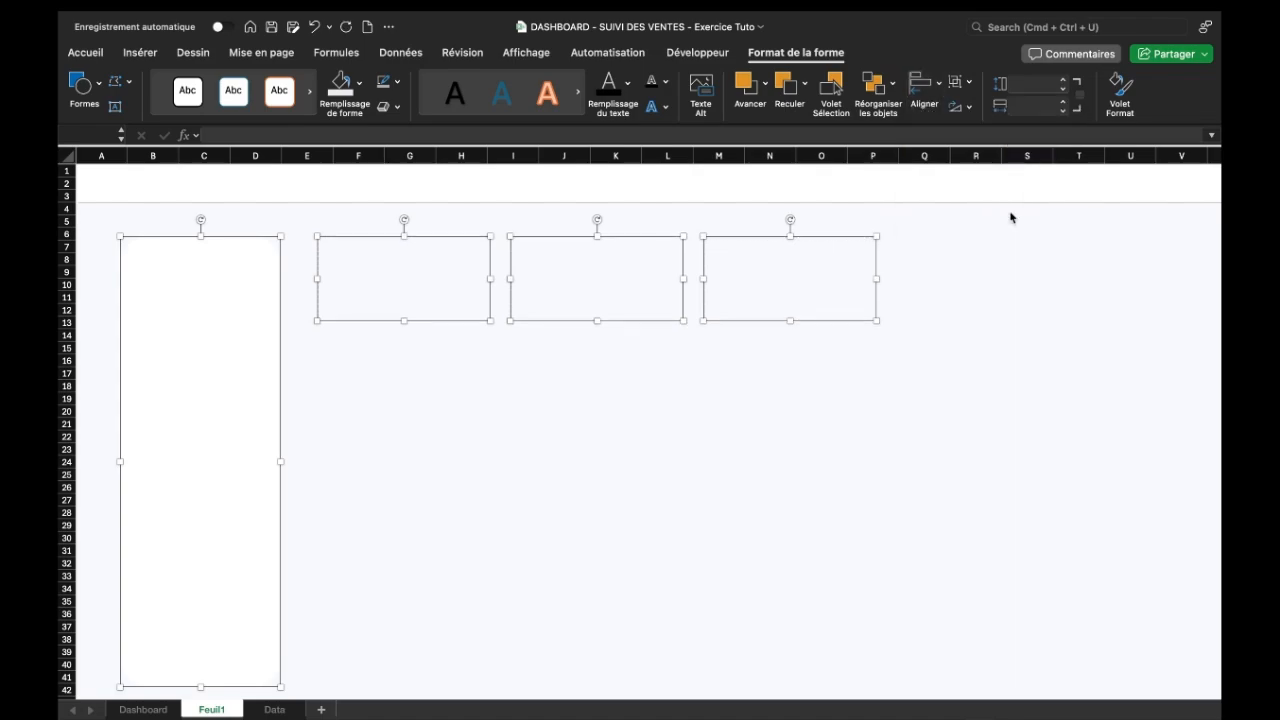
click(209, 378)
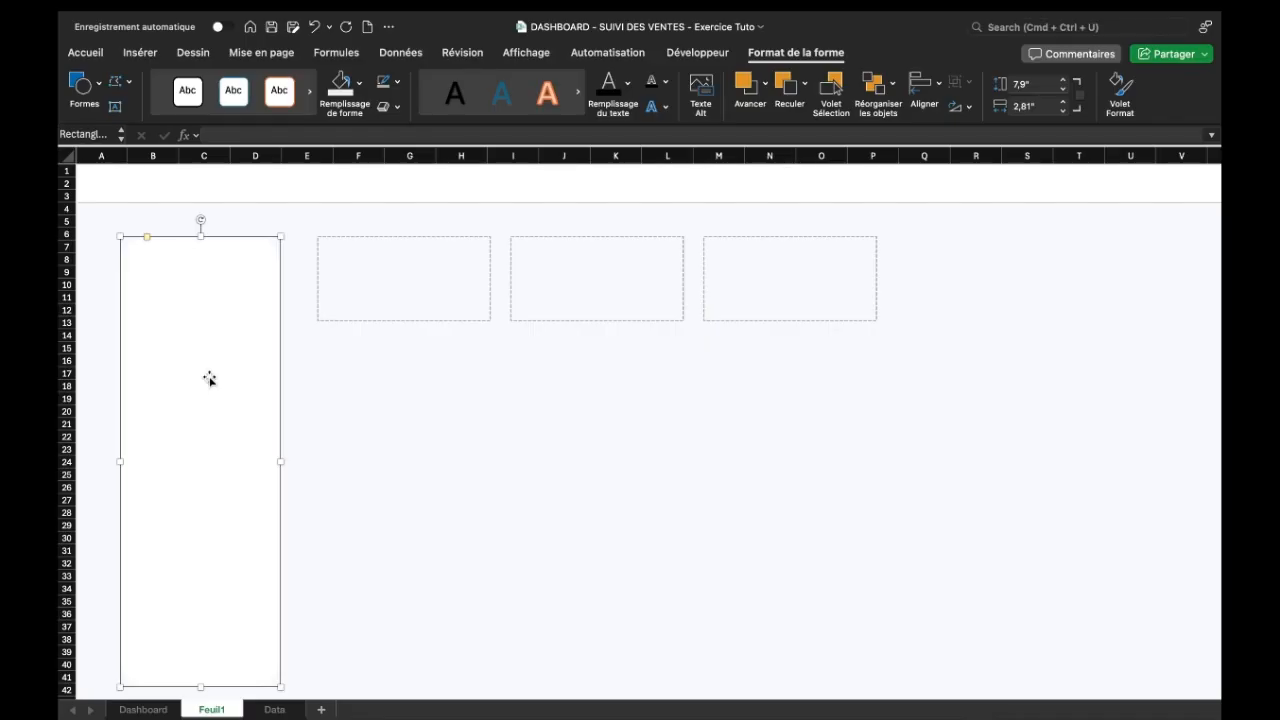
click(296, 433)
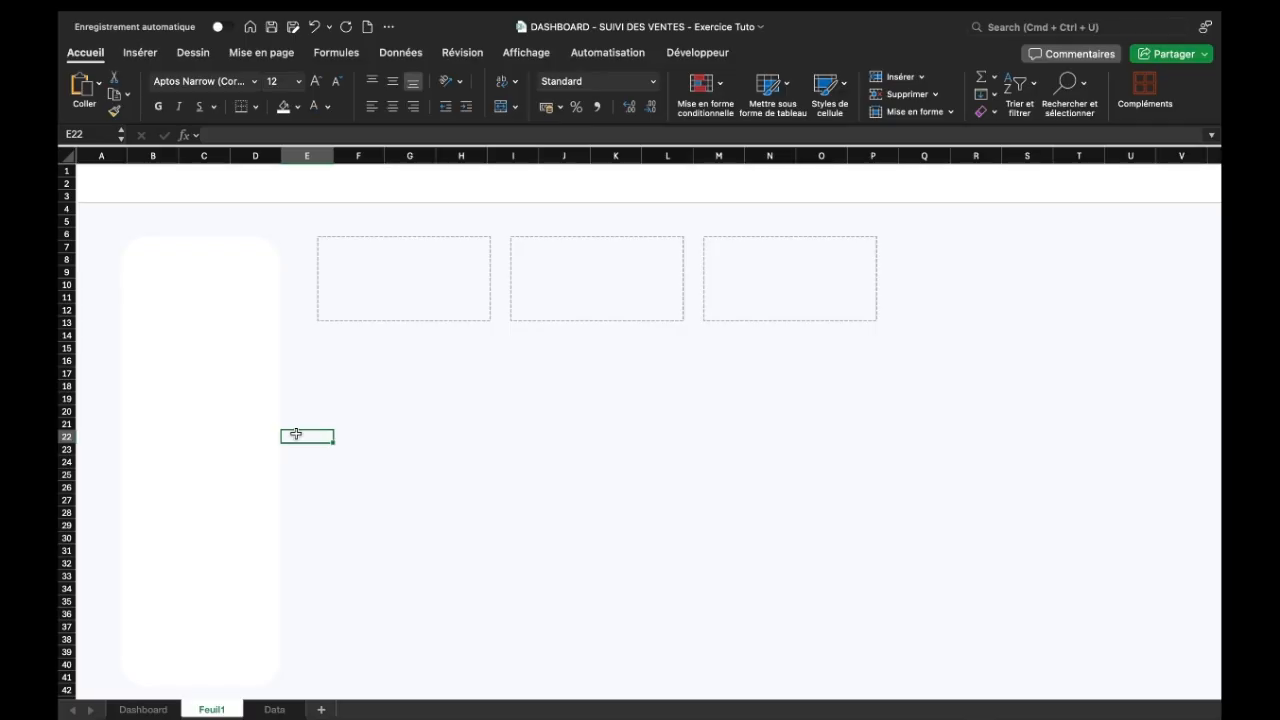
click(357, 499)
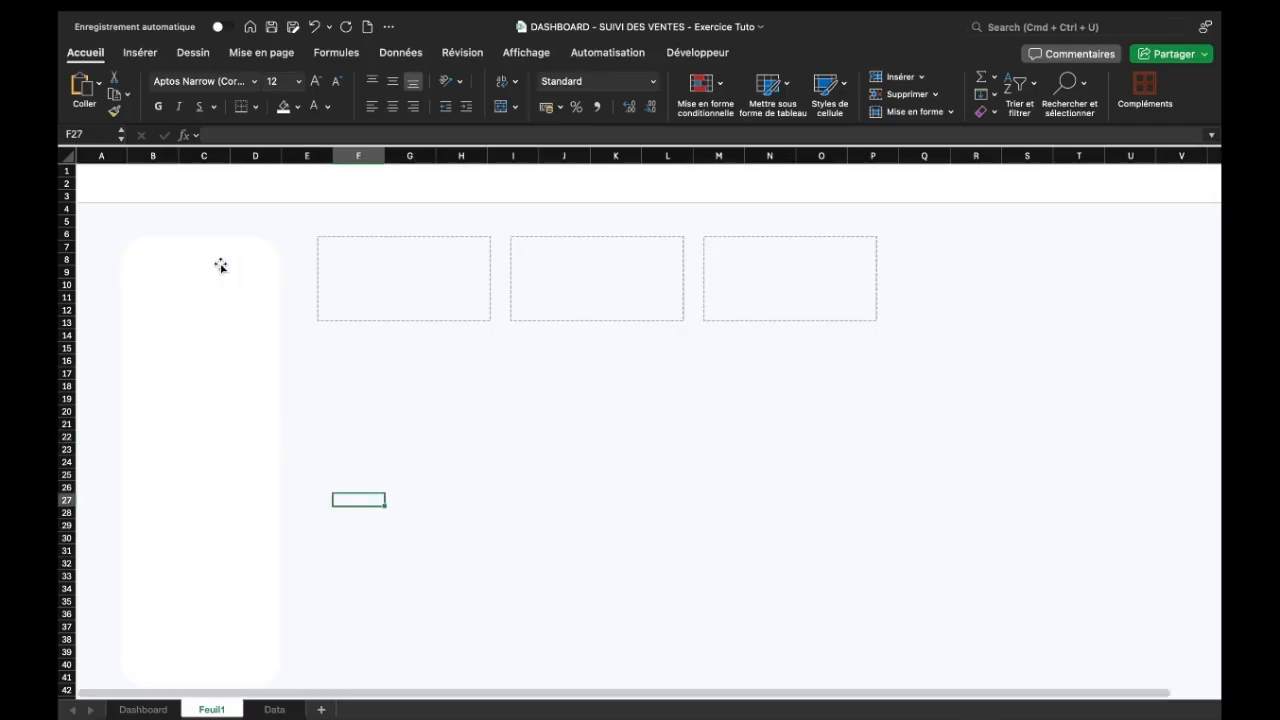
Insert a text box in the upper part of the first dotted rectangle containing "CHIFFRE D'AFFAIRE"
click(140, 55)
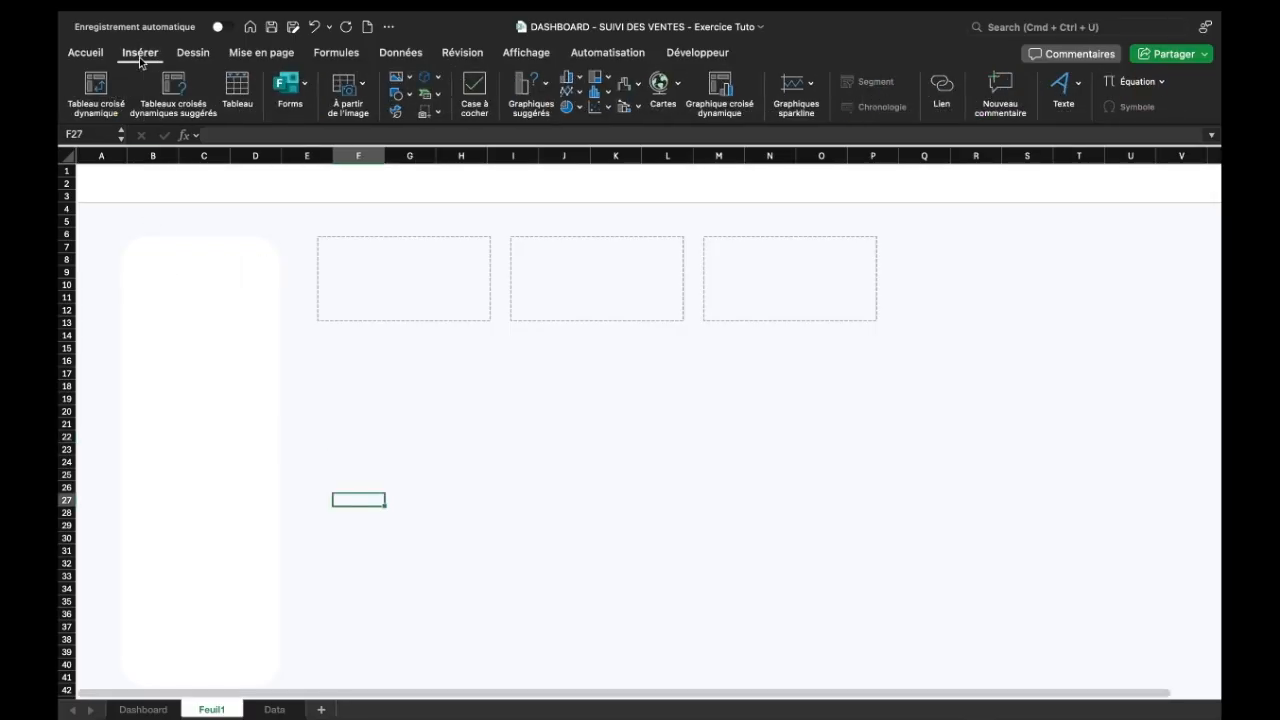
click(1062, 88)
click(1011, 143)
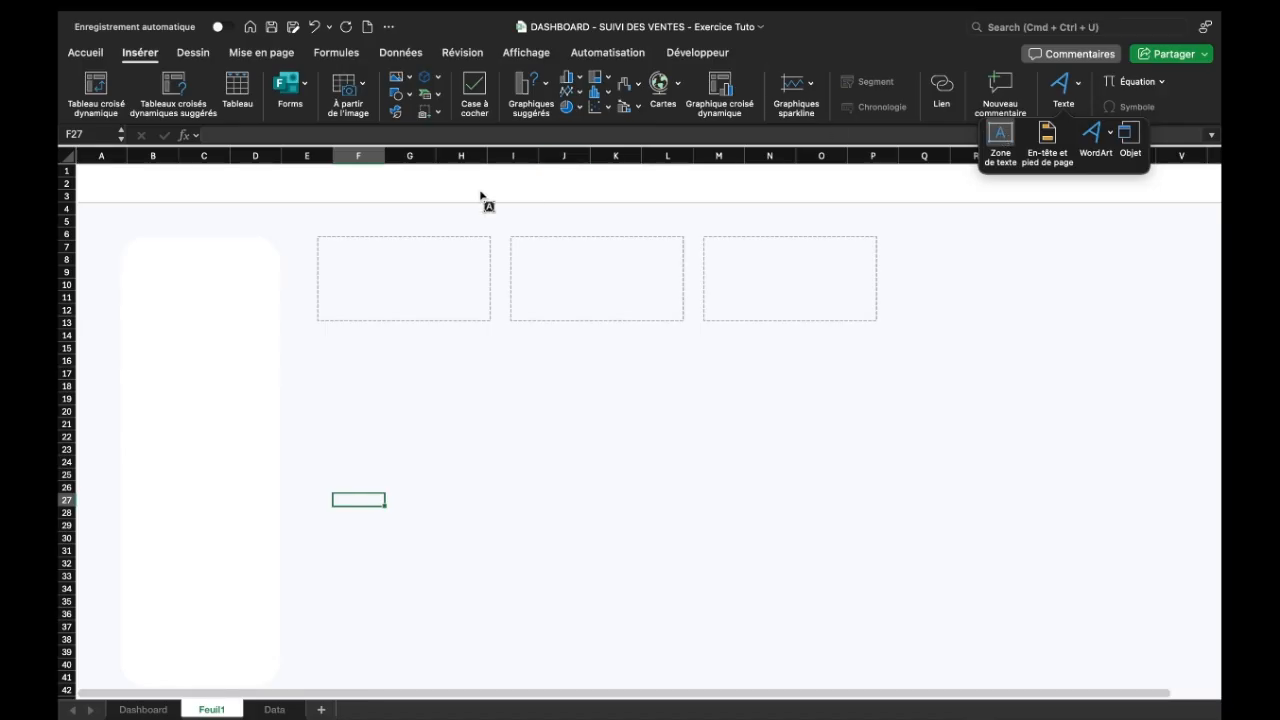
drag(333, 248, 437, 264)
text(c)
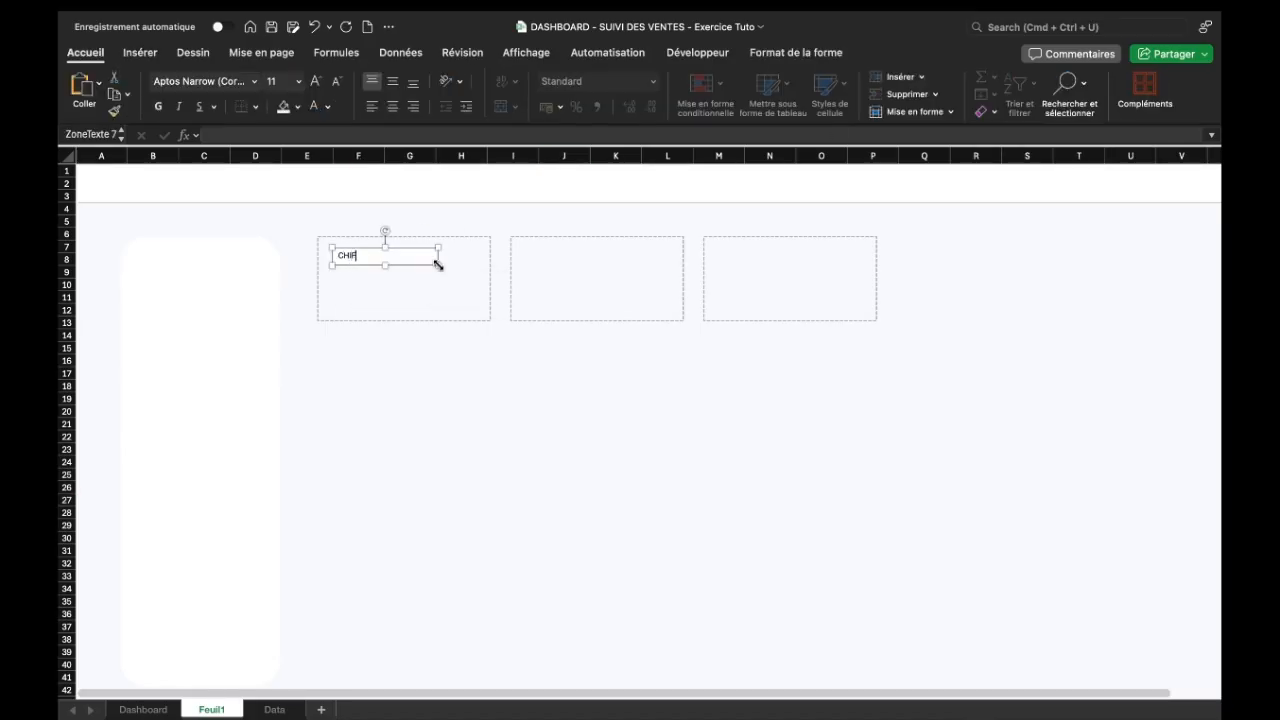
text(HIFFRE D'AFFAIRE)
Format the CHIFFRE D'AFFAIRE text in bold Poppins size 14 and enlarge its box to about 0.78" high and 2.25" wide
click(205, 80)
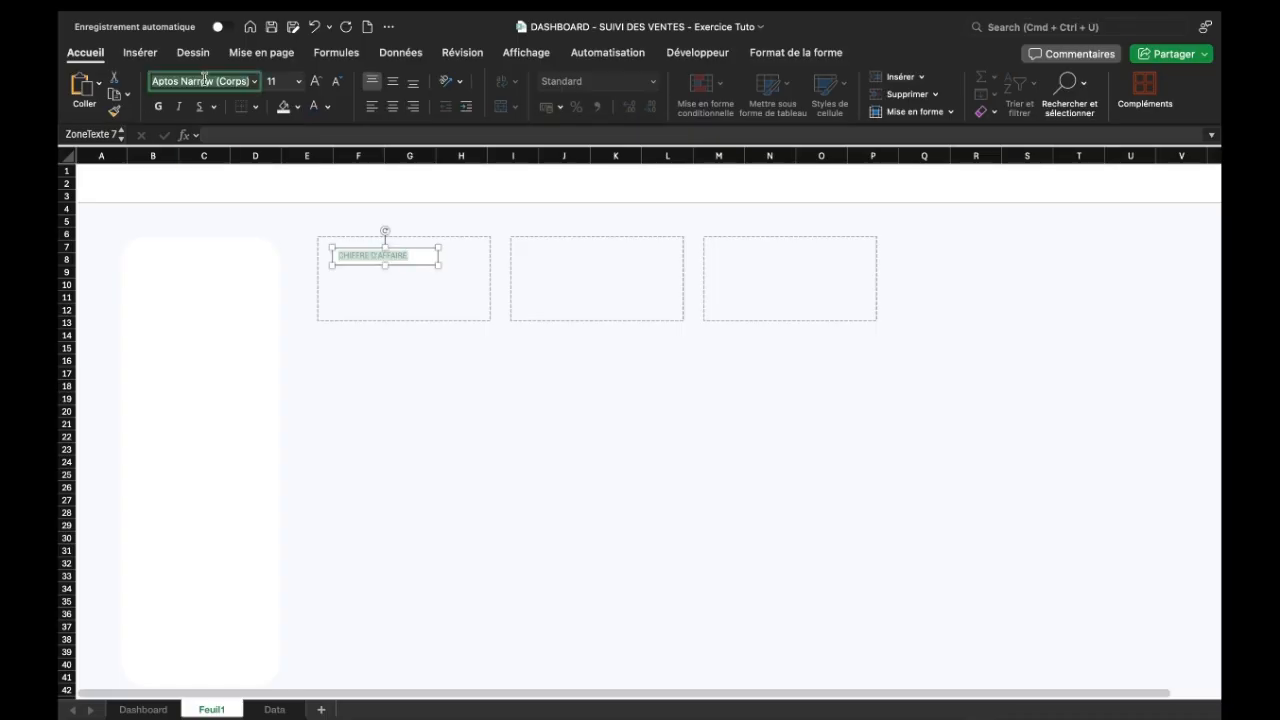
text(Poppins)
key(Return)
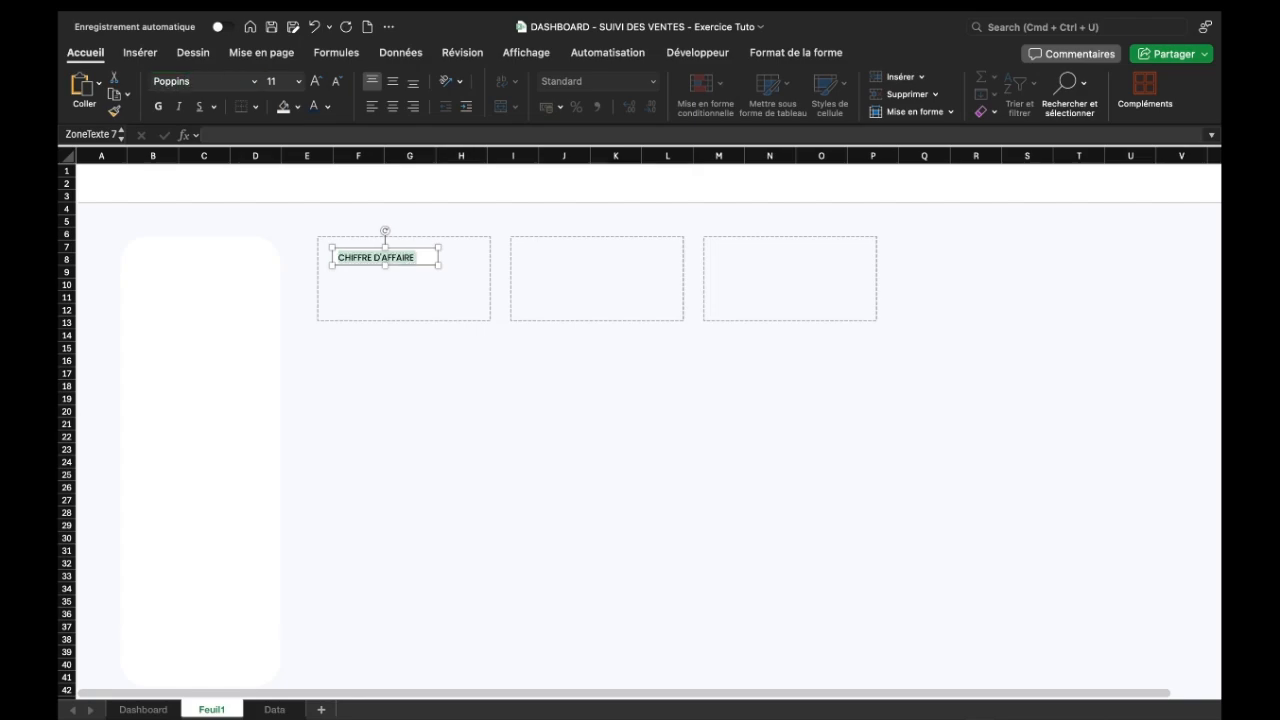
click(316, 82)
click(158, 107)
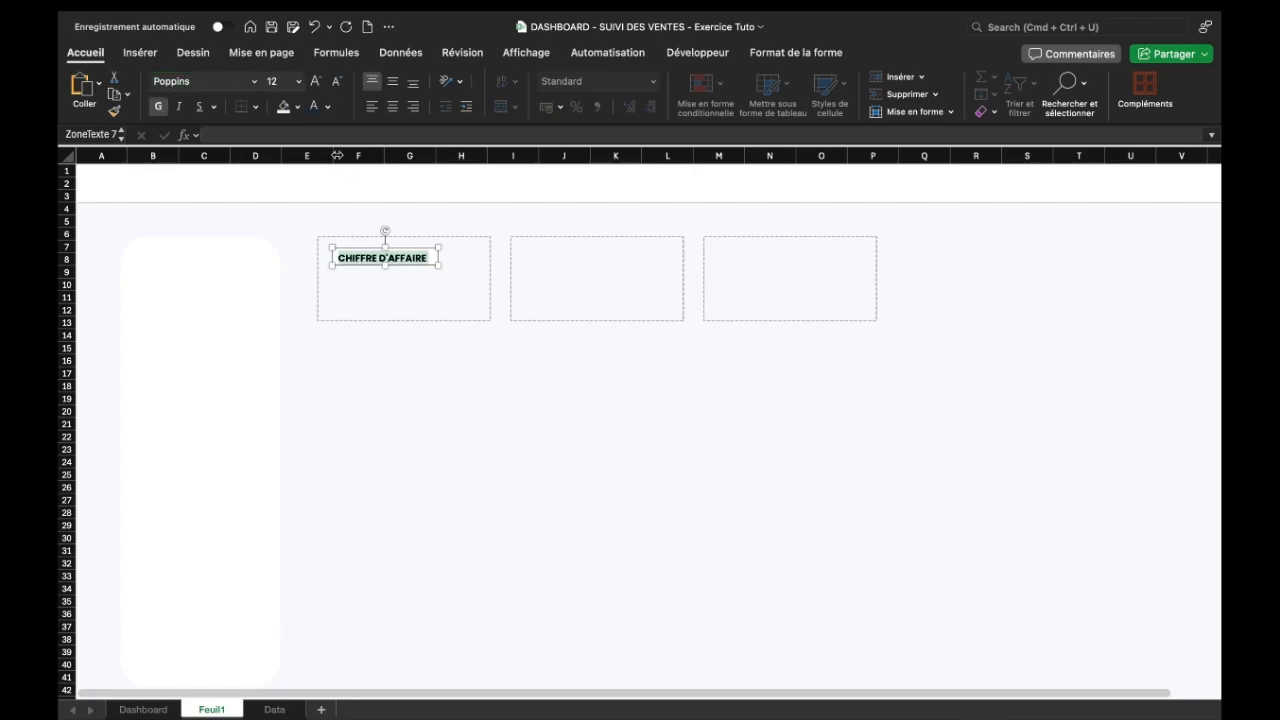
click(316, 82)
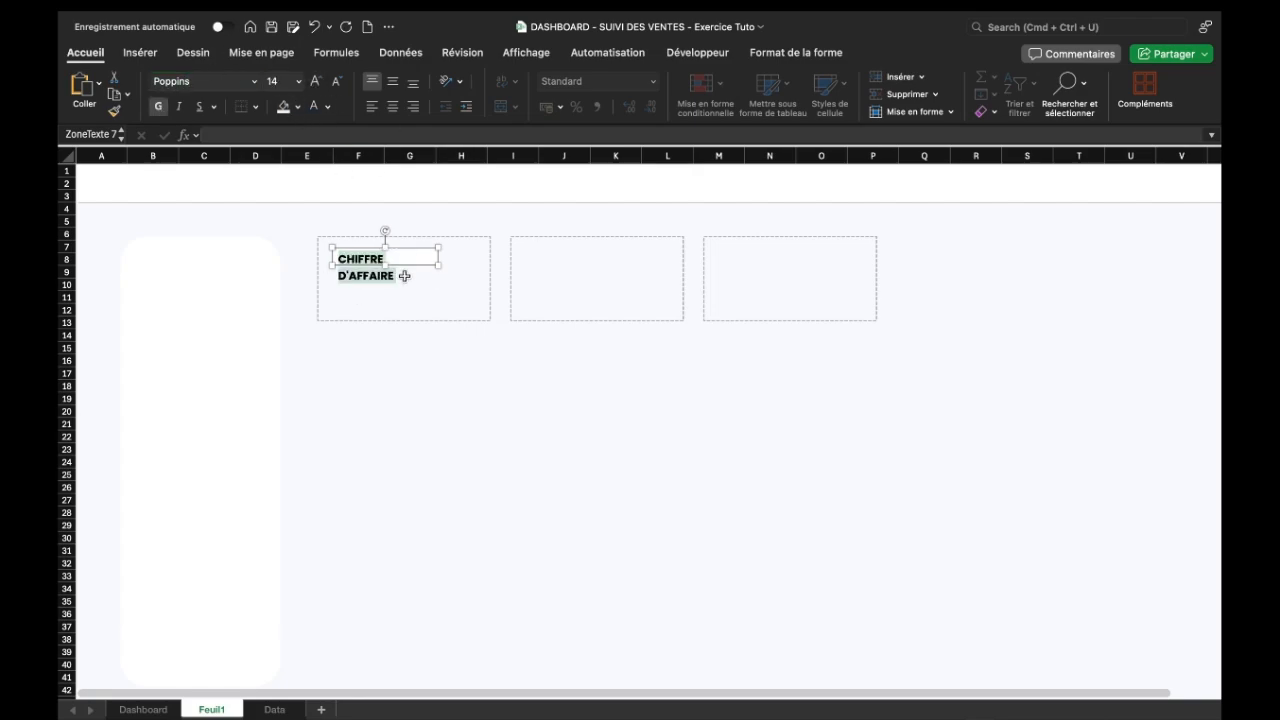
drag(385, 265, 426, 241)
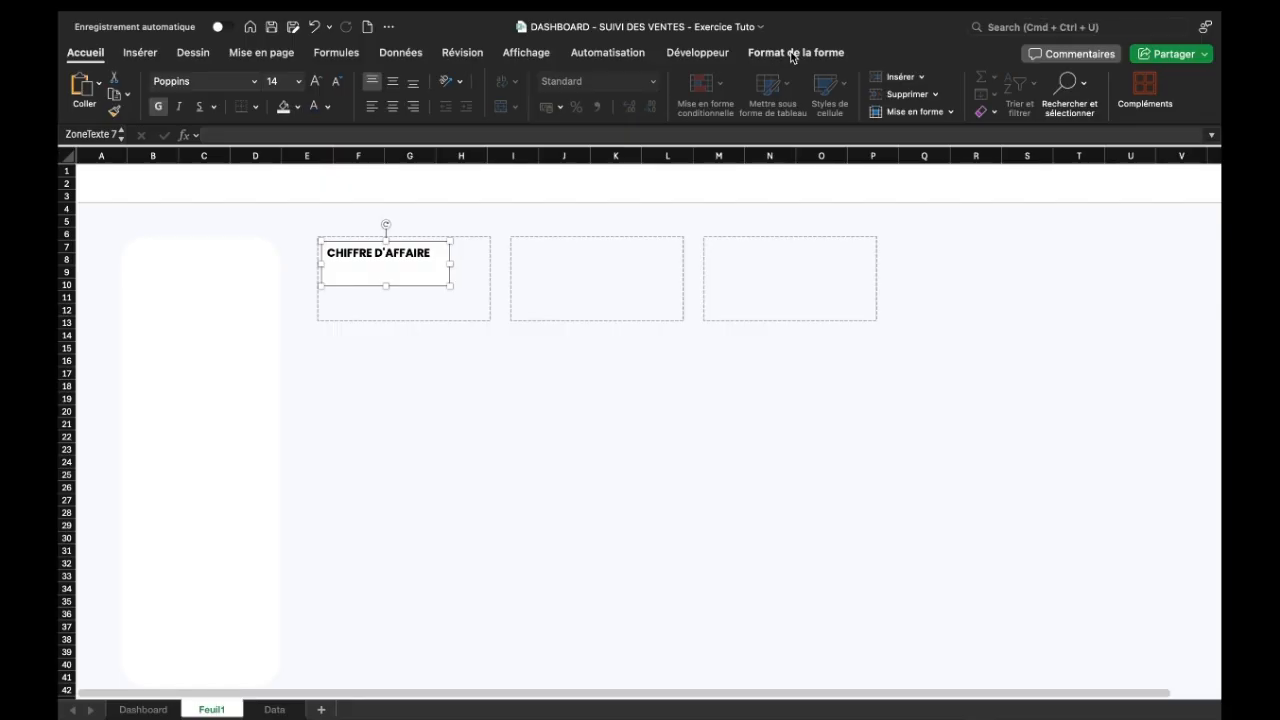
Remove the fill and the outline of the CHIFFRE D'AFFAIRE text box
click(792, 53)
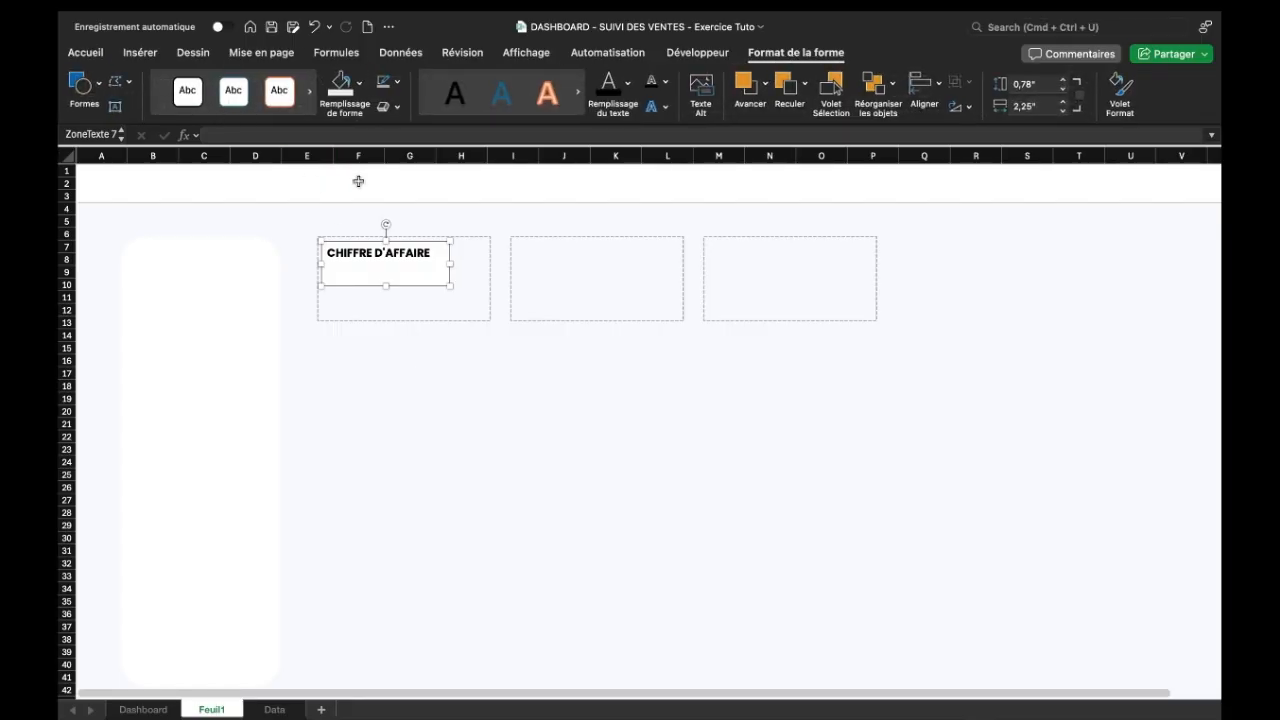
click(359, 82)
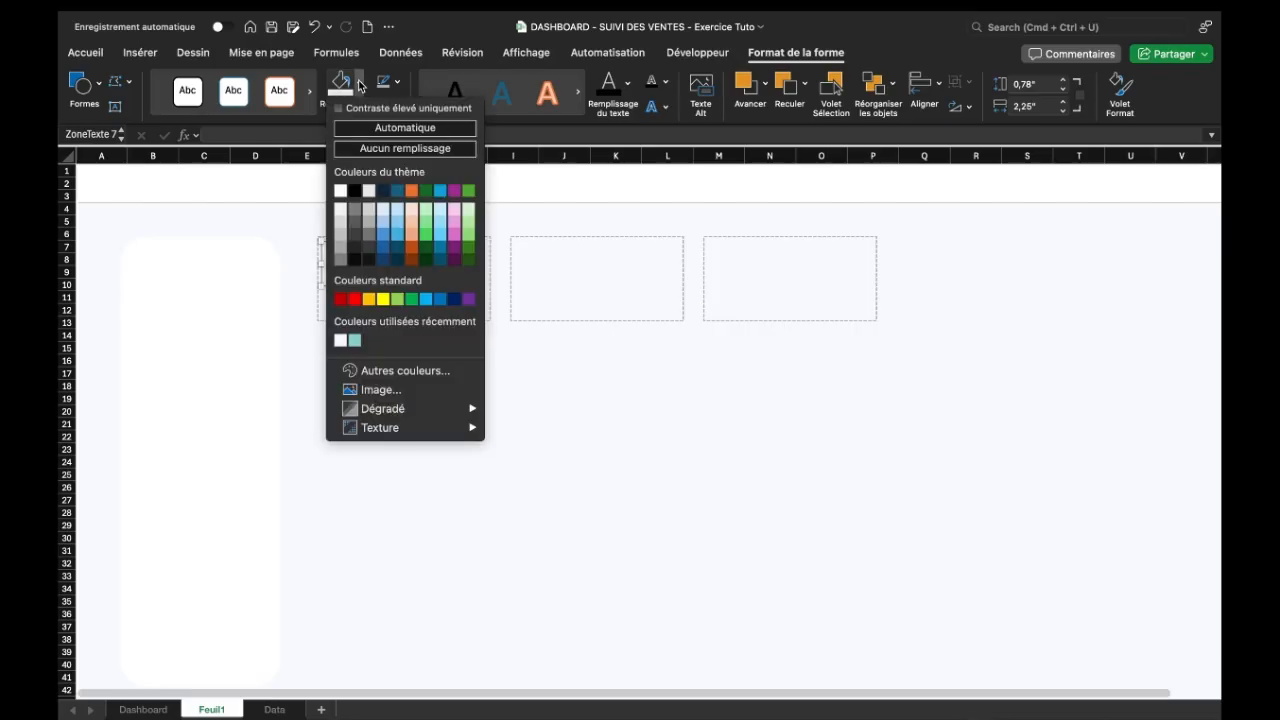
click(402, 149)
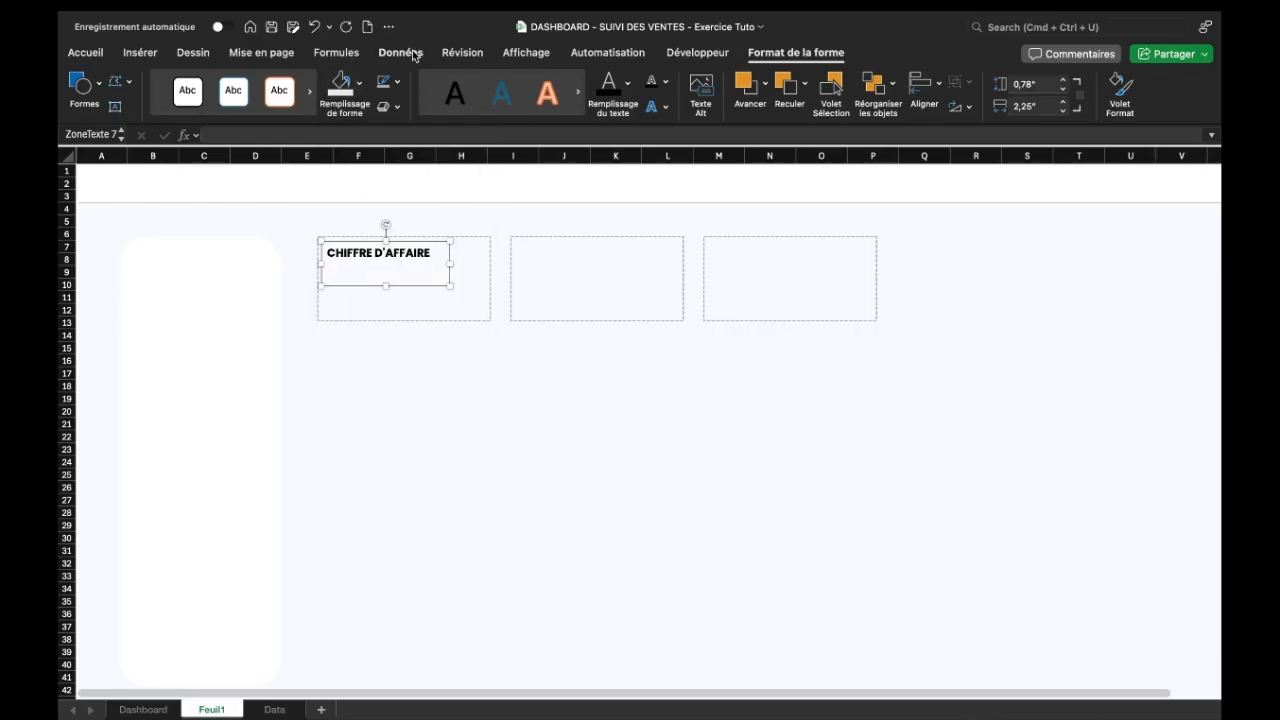
click(396, 82)
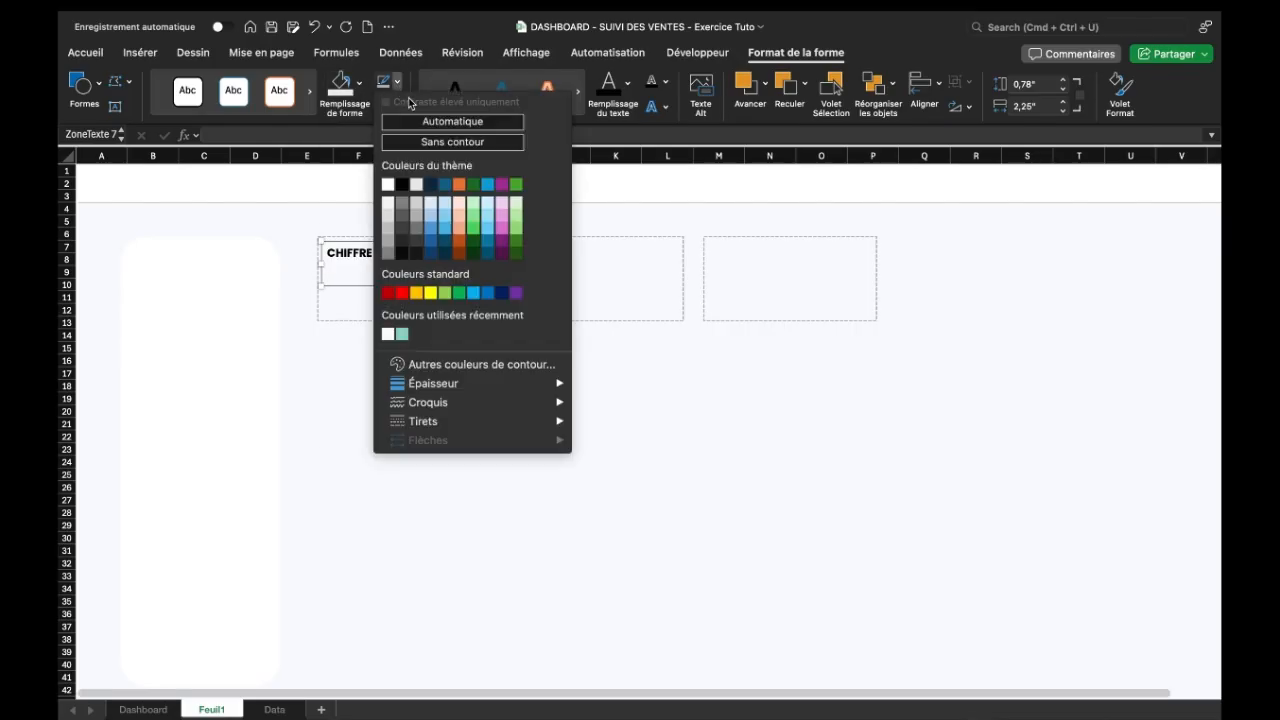
click(446, 143)
click(405, 440)
click(407, 424)
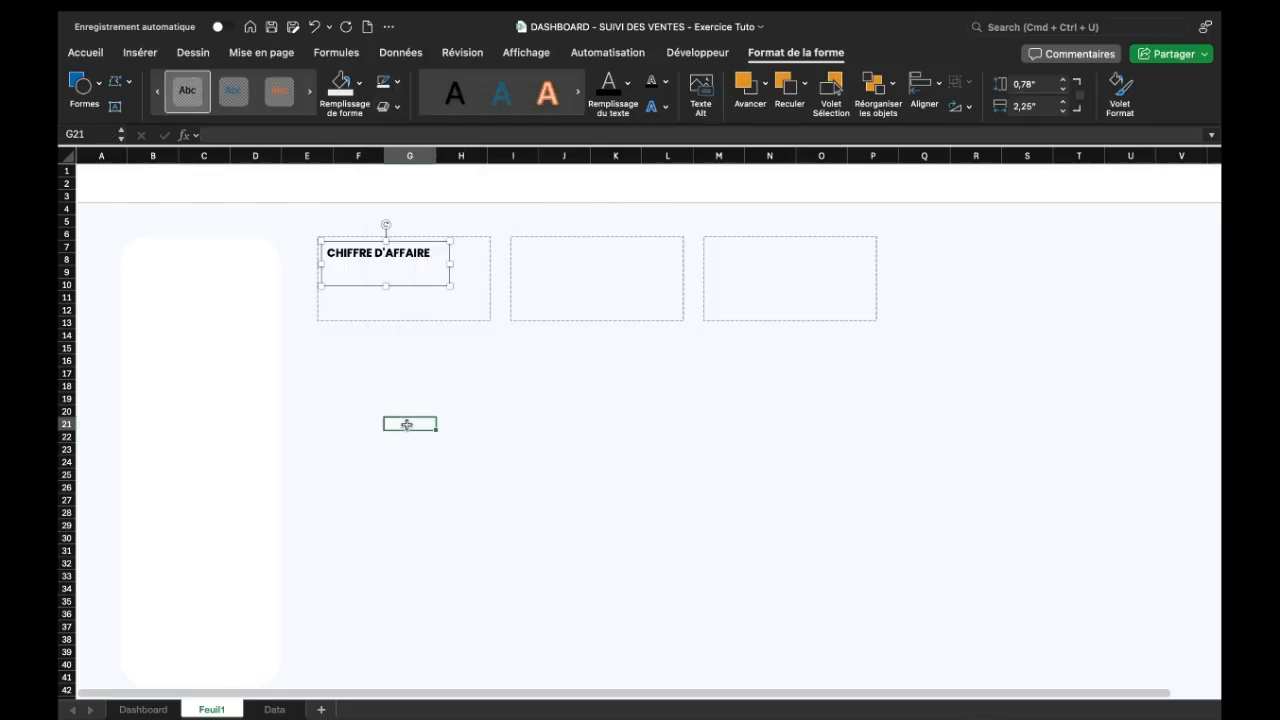
Duplicate the CHIFFRE D'AFFAIRE text box and place the copy in the upper part of the second dotted rectangle
click(357, 322)
click(386, 262)
click(394, 241)
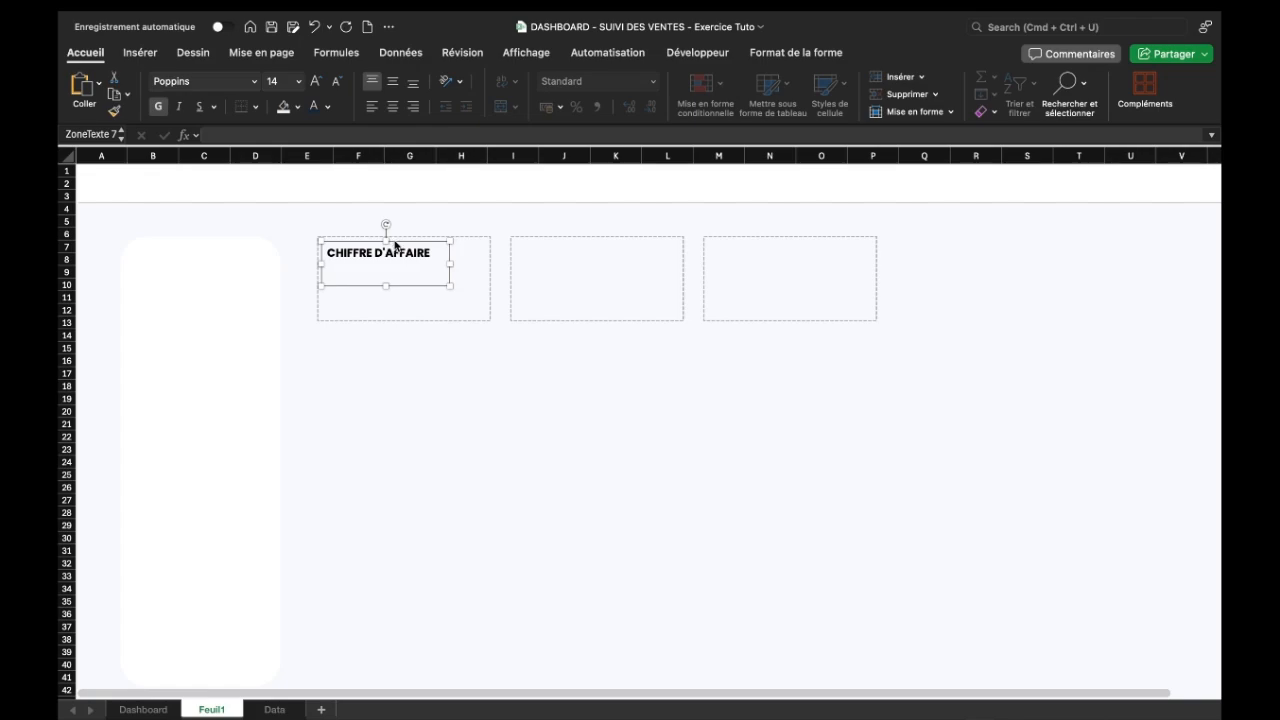
key(super+d)
drag(437, 250, 628, 242)
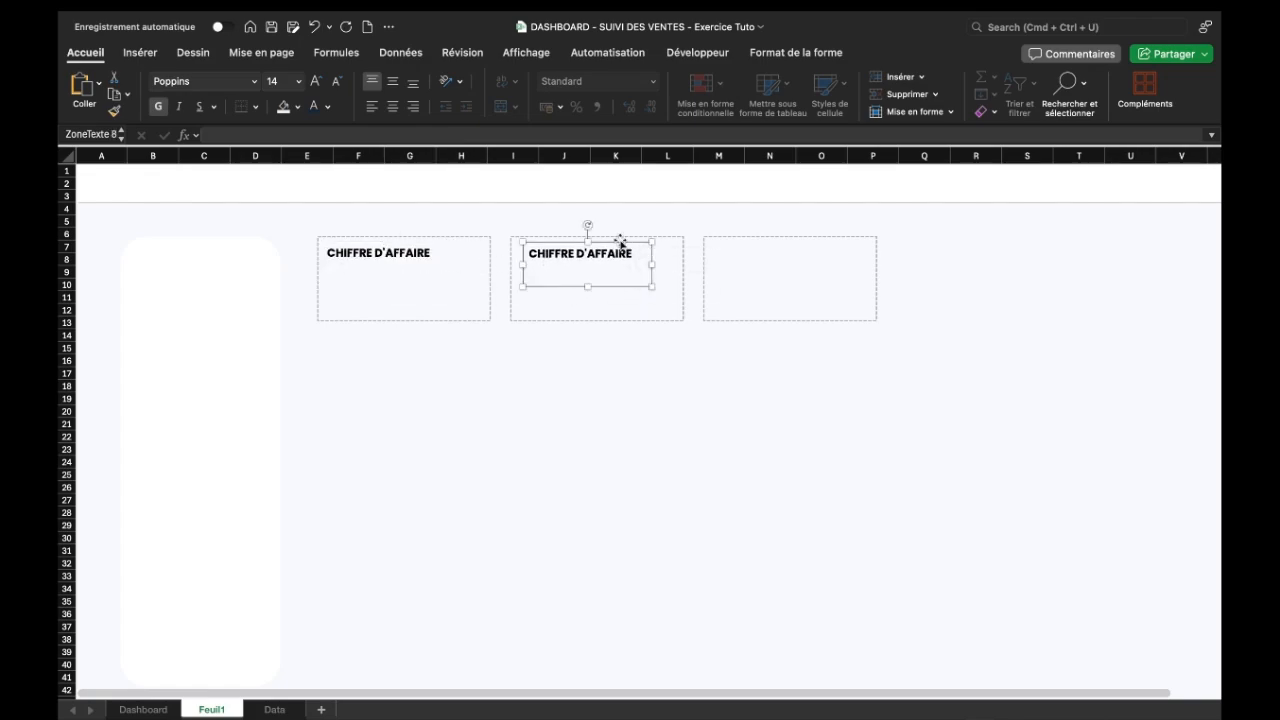
Insert the white-background JPG logo of L'art des enchainements digitaux from the Logo folder into the sheet
click(203, 309)
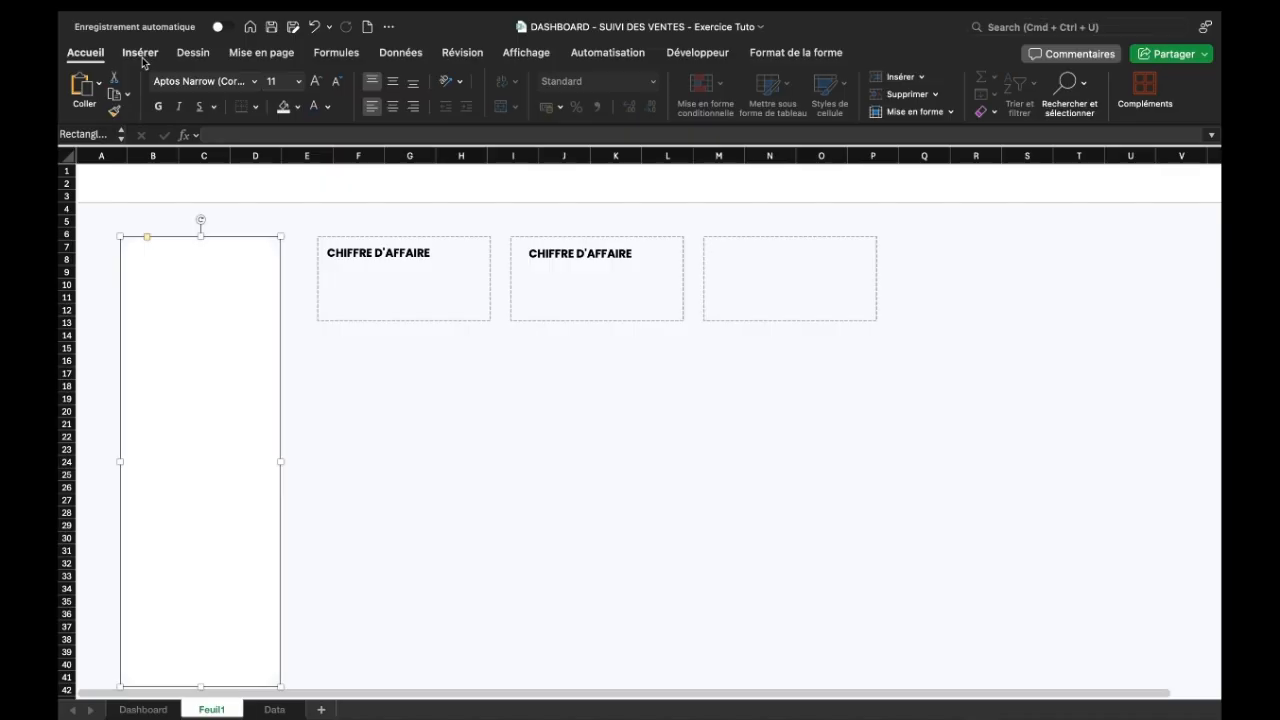
click(392, 410)
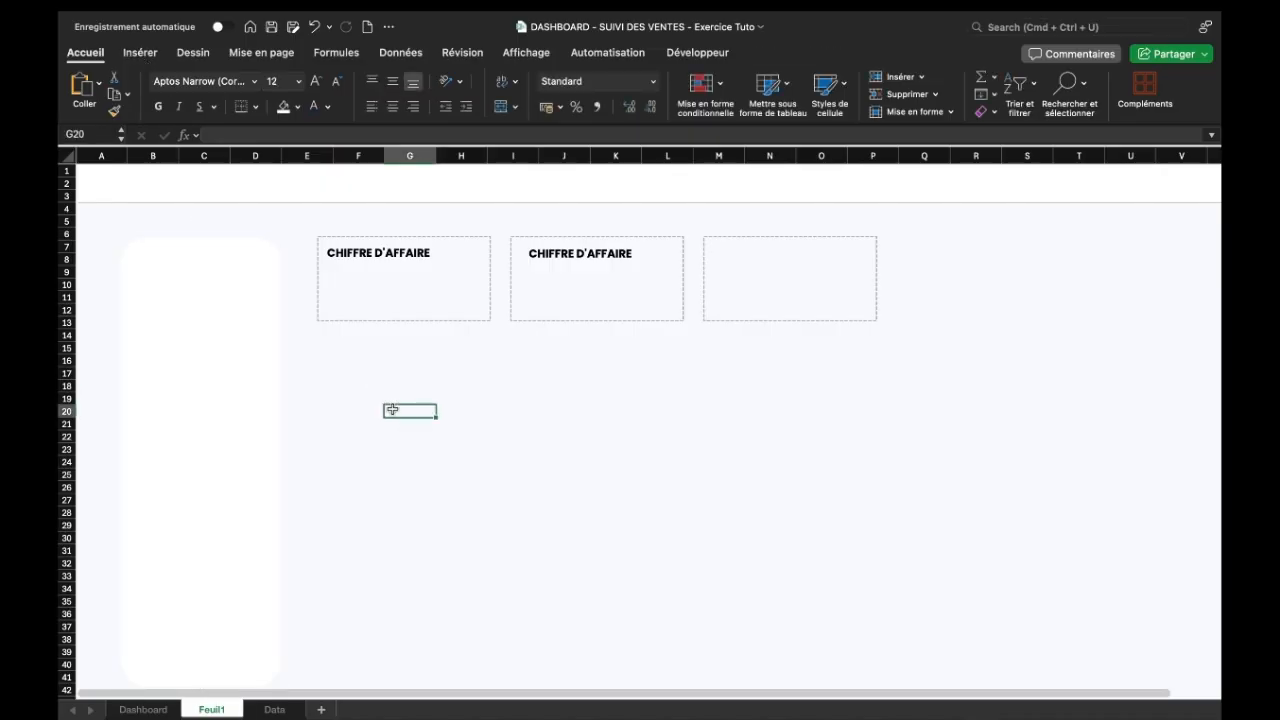
click(139, 52)
click(399, 79)
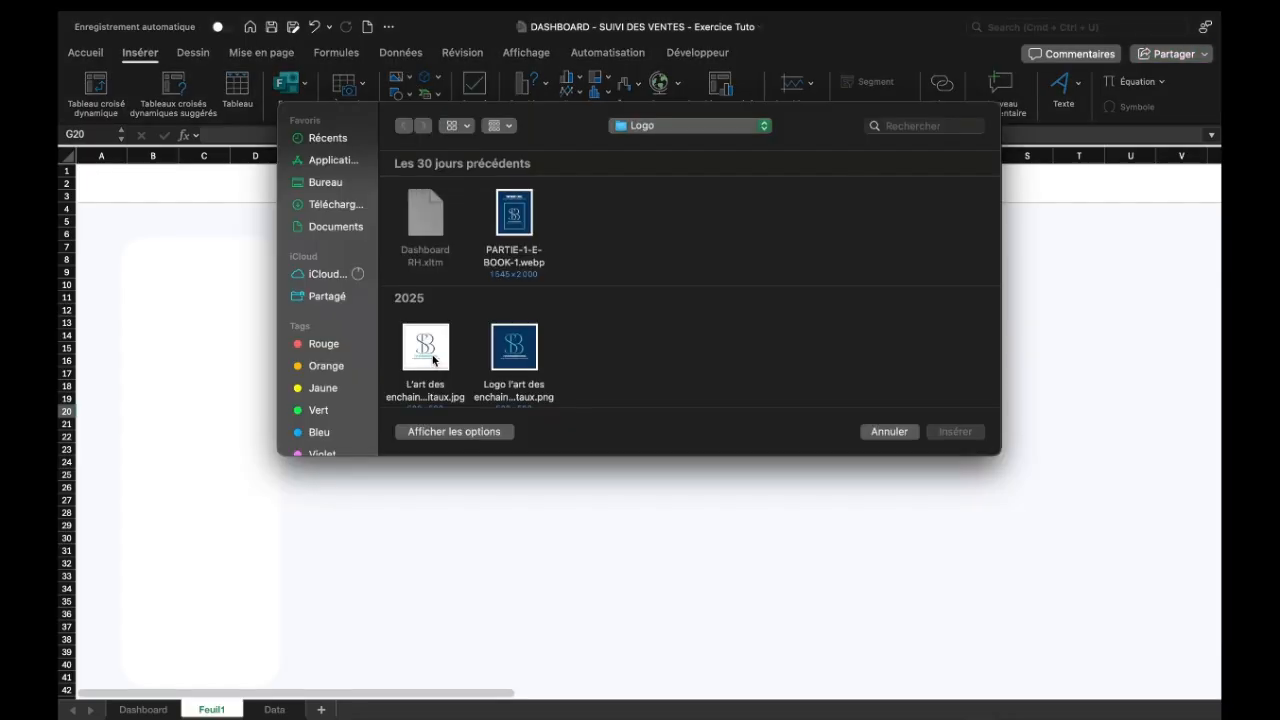
double_click(431, 357)
Shrink the logo to about 1.29" at the top of the side panel and place a 0.63" copy in the white header band
drag(606, 450, 323, 280)
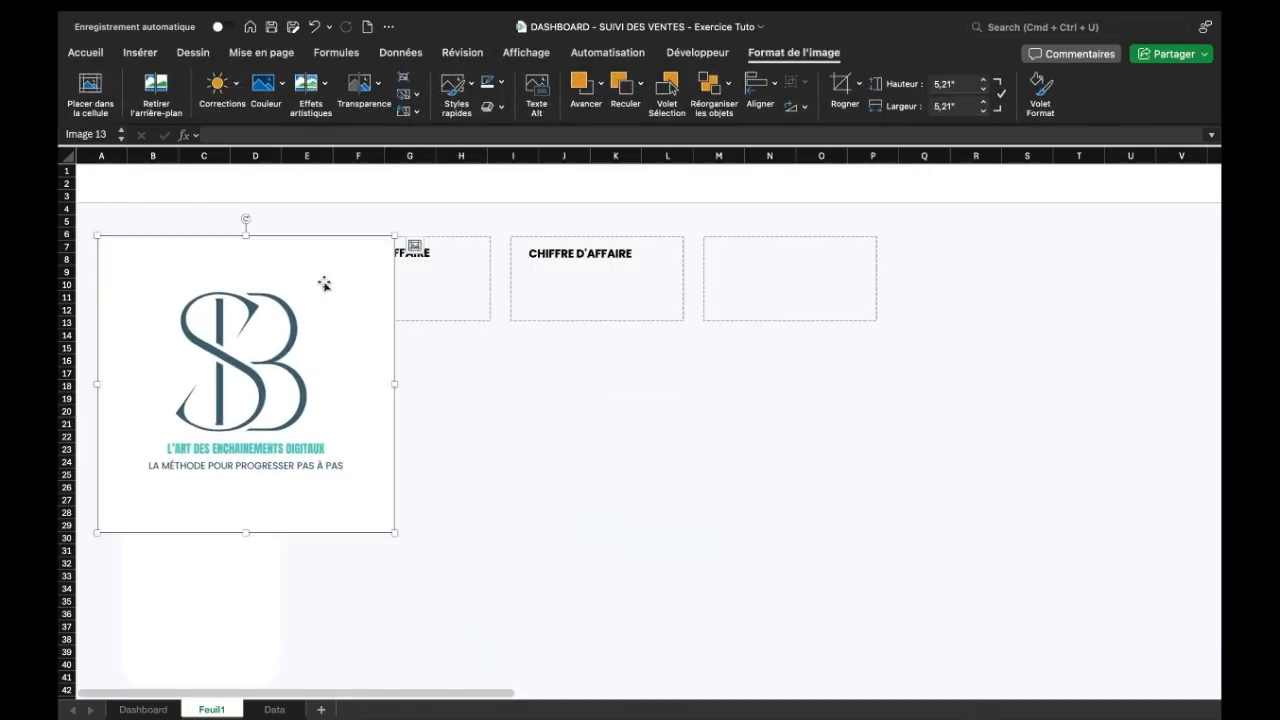
drag(397, 535, 200, 287)
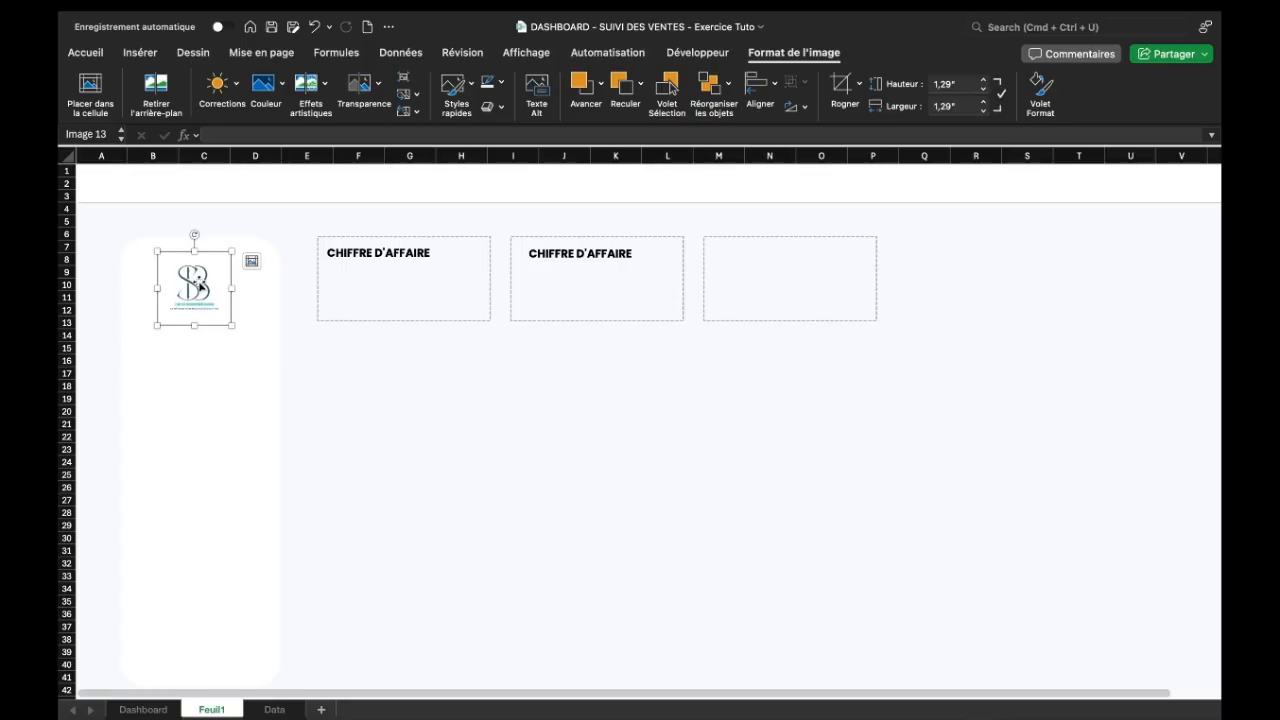
key(super+d)
drag(215, 312, 207, 193)
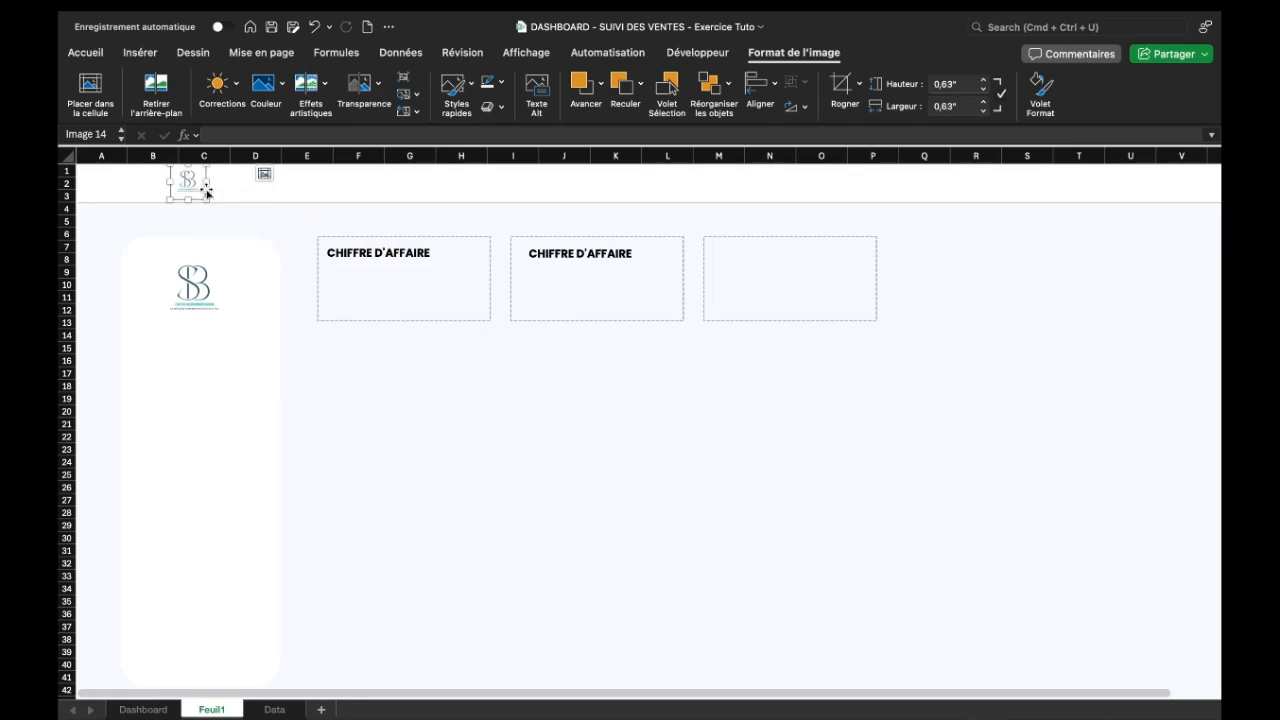
Search the stock icons for "ARGENT" and insert the filled treasure chest, outlined cash register and outlined coins icons
click(138, 53)
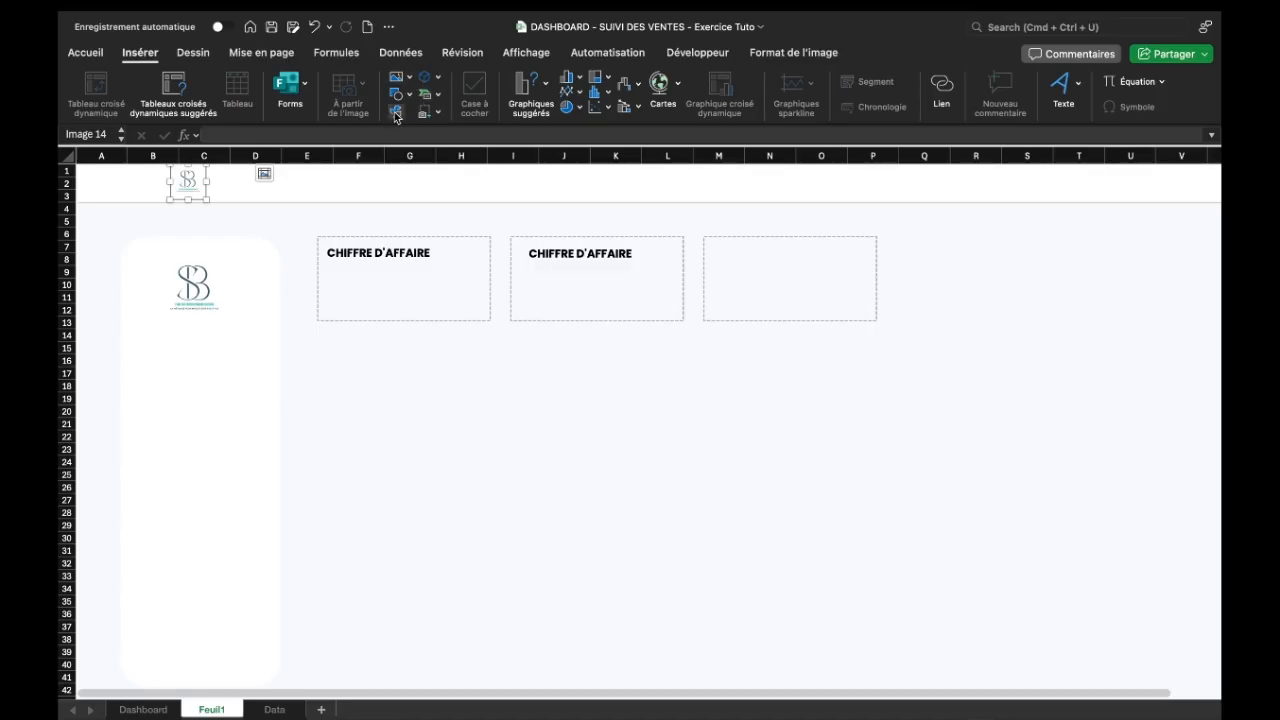
click(396, 113)
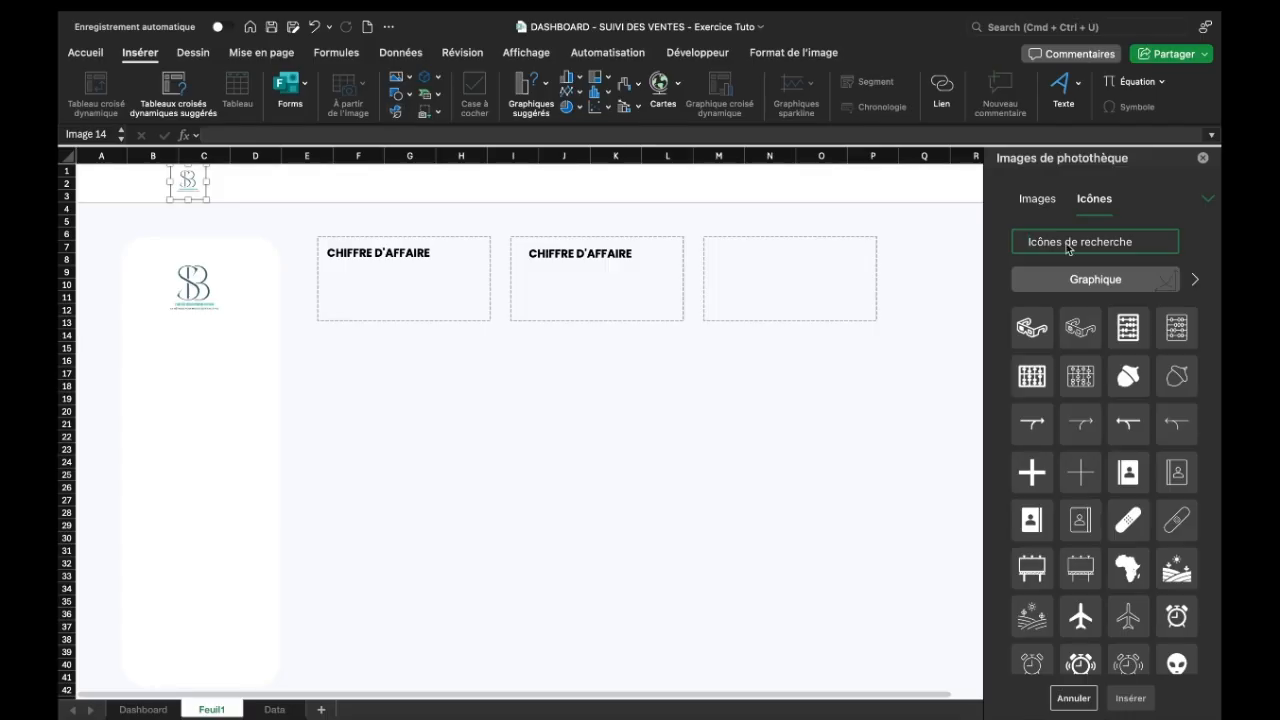
text(ARGENT)
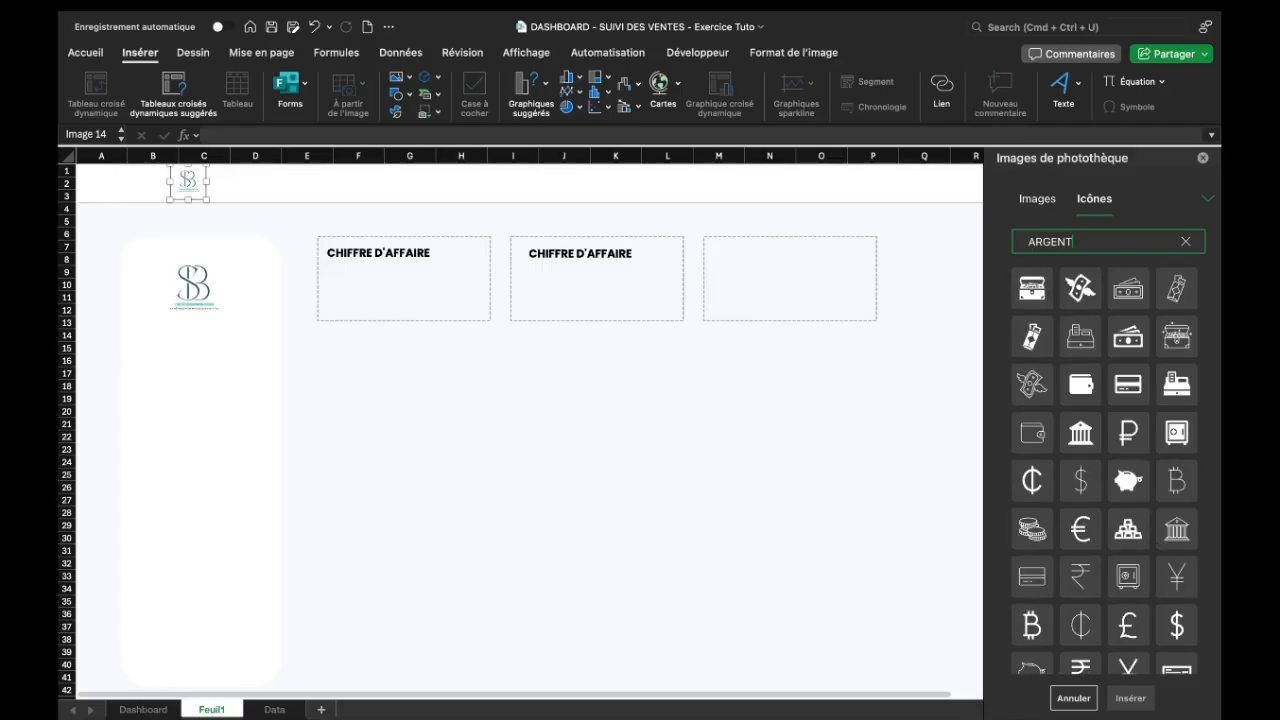
click(1033, 297)
click(1082, 335)
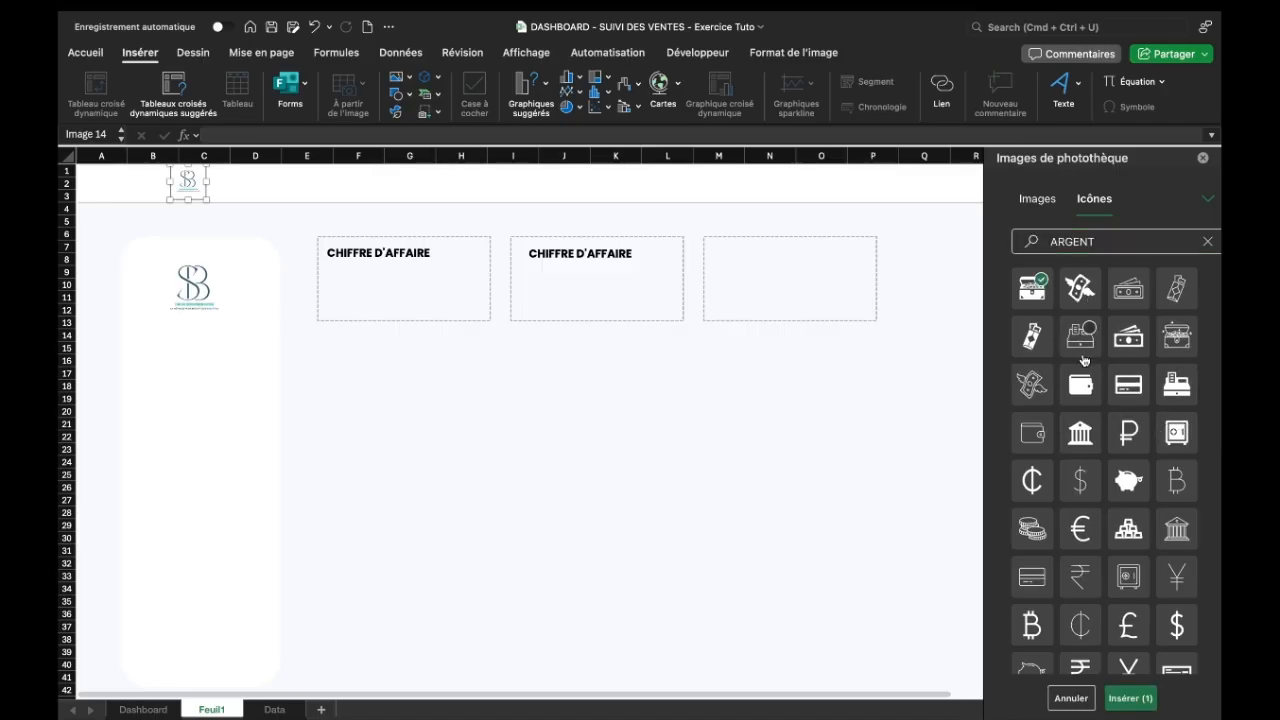
click(1036, 531)
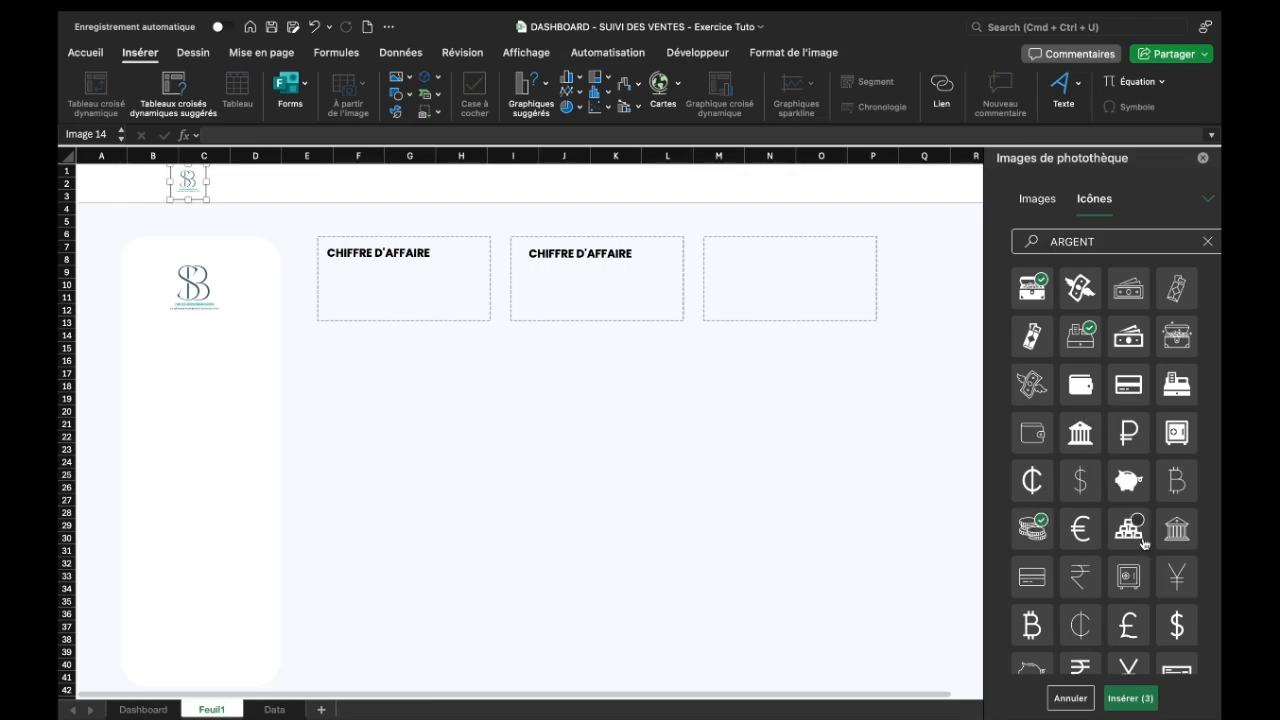
click(1132, 700)
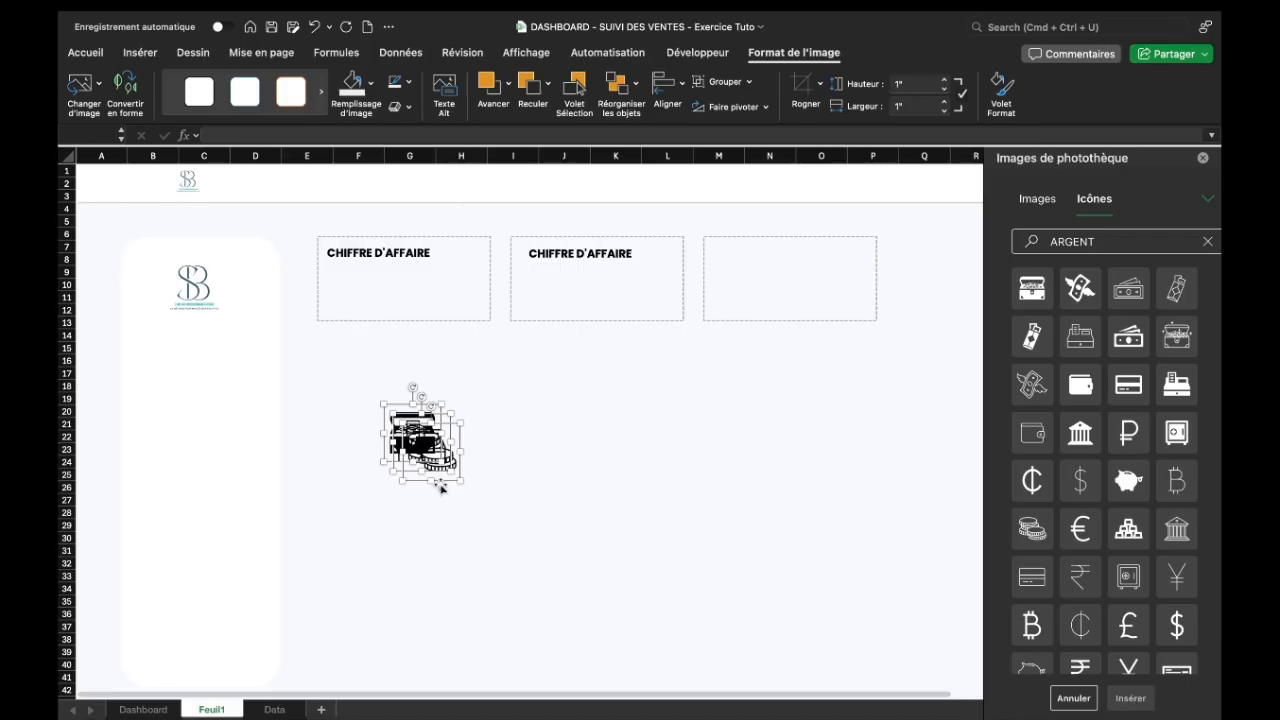
Enlarge the three inserted icons to about 1.13" and fill them with the recently used teal
drag(462, 482, 470, 490)
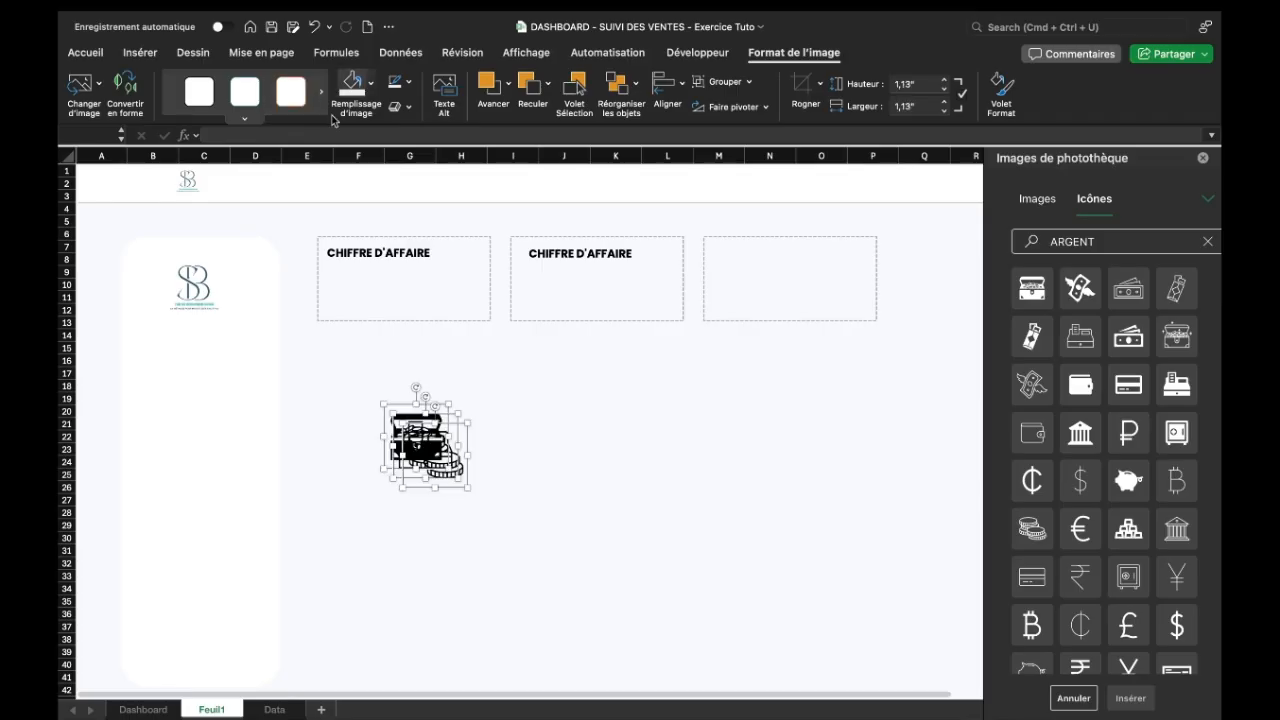
click(371, 83)
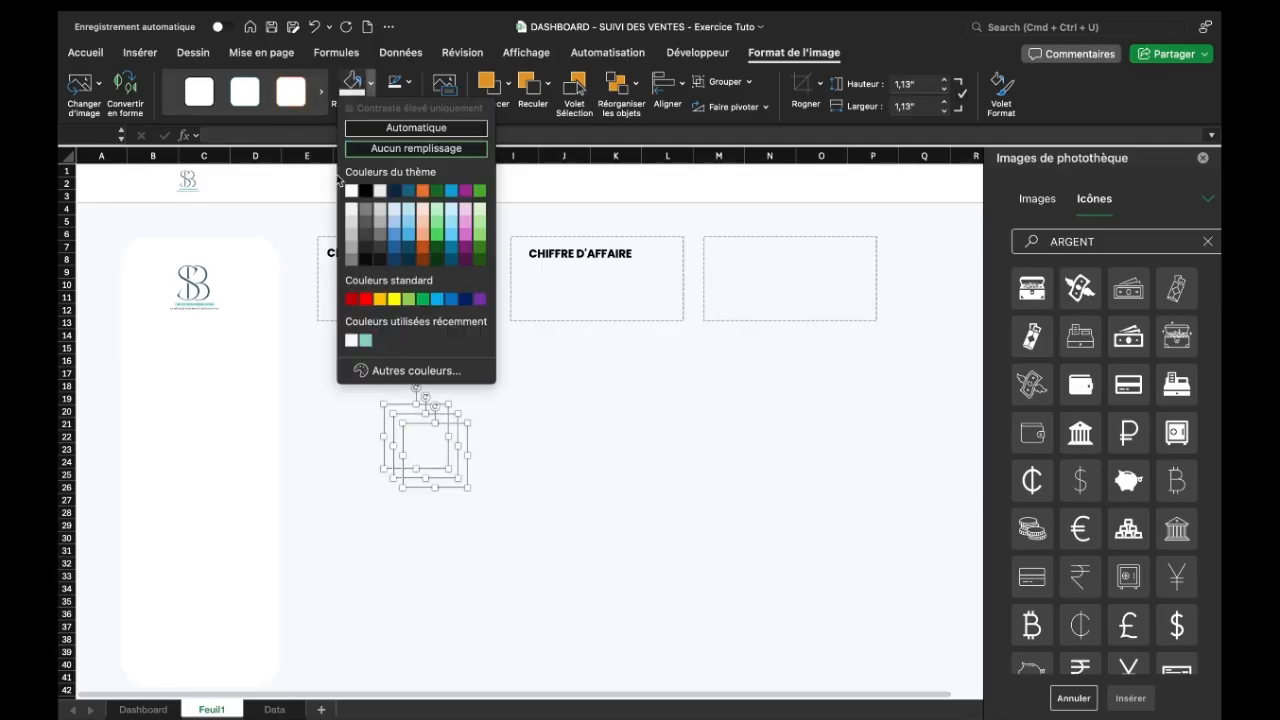
click(365, 346)
Place the coins icon in the first dotted card, the treasure chest in the second and the cash register in the third
drag(436, 458, 441, 281)
click(608, 394)
drag(640, 285, 840, 293)
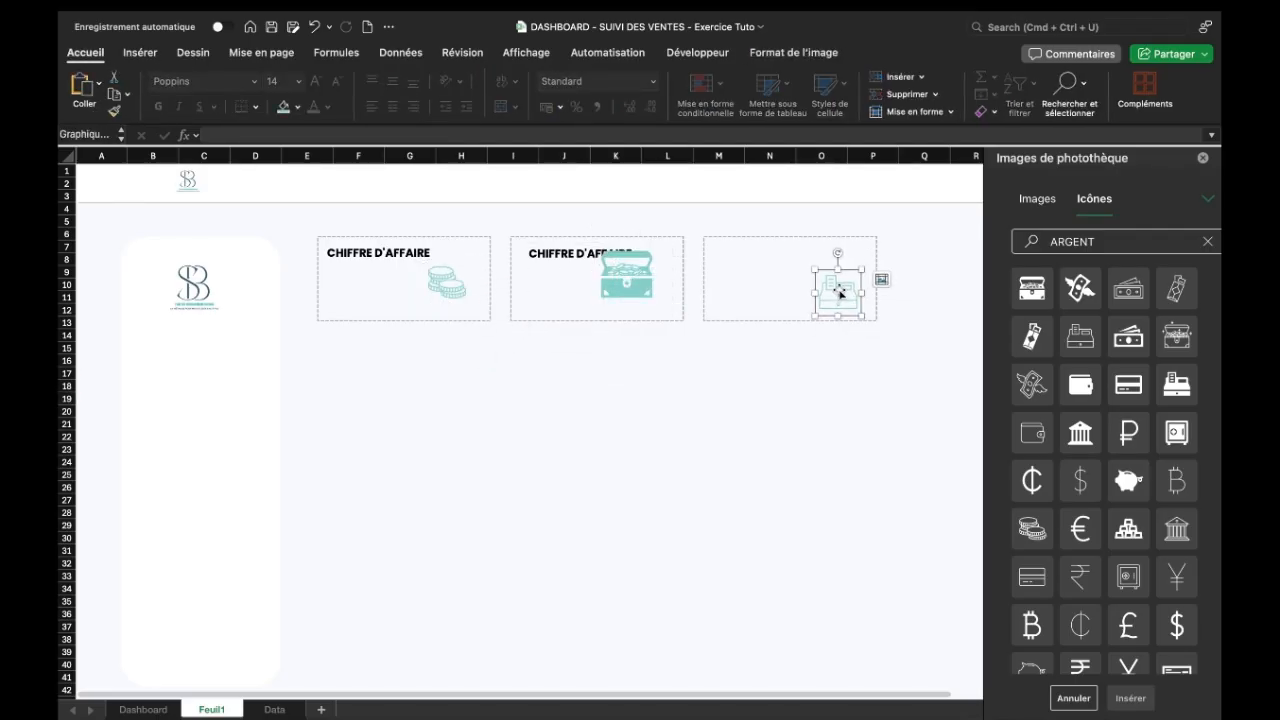
drag(626, 276, 651, 288)
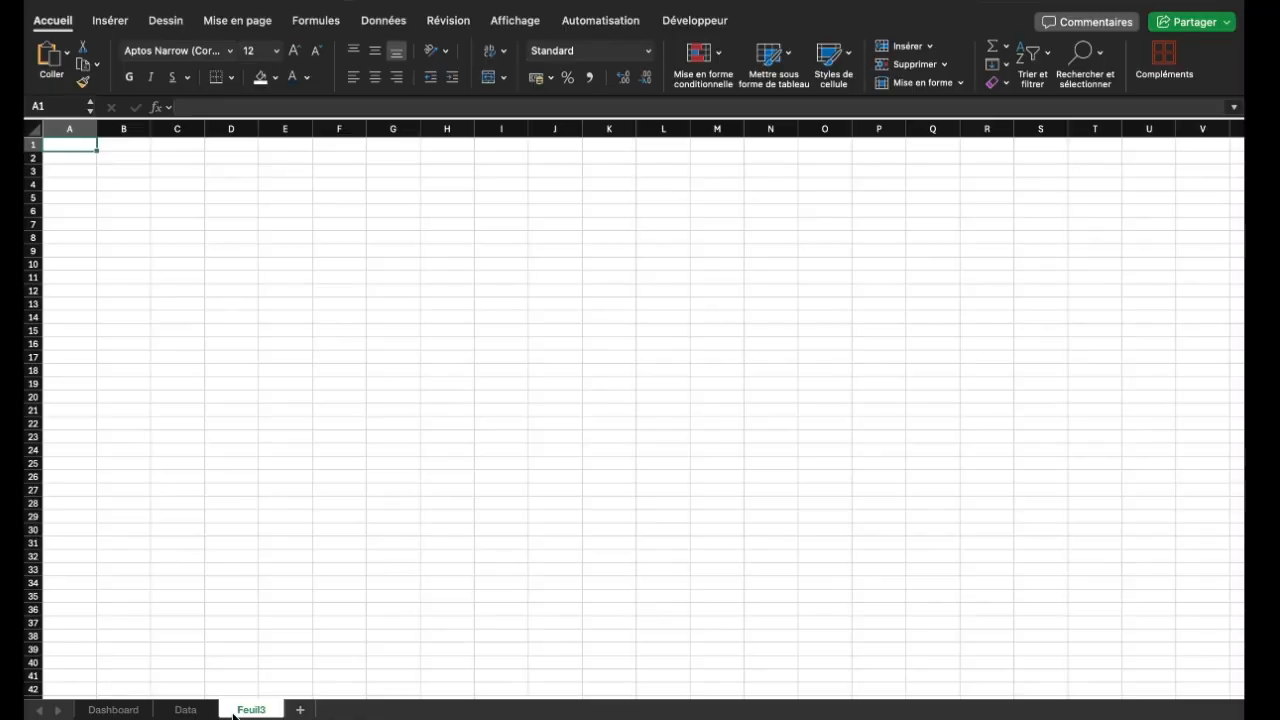
Rename the Feuil3 sheet as Traitement
right_click(244, 713)
click(311, 466)
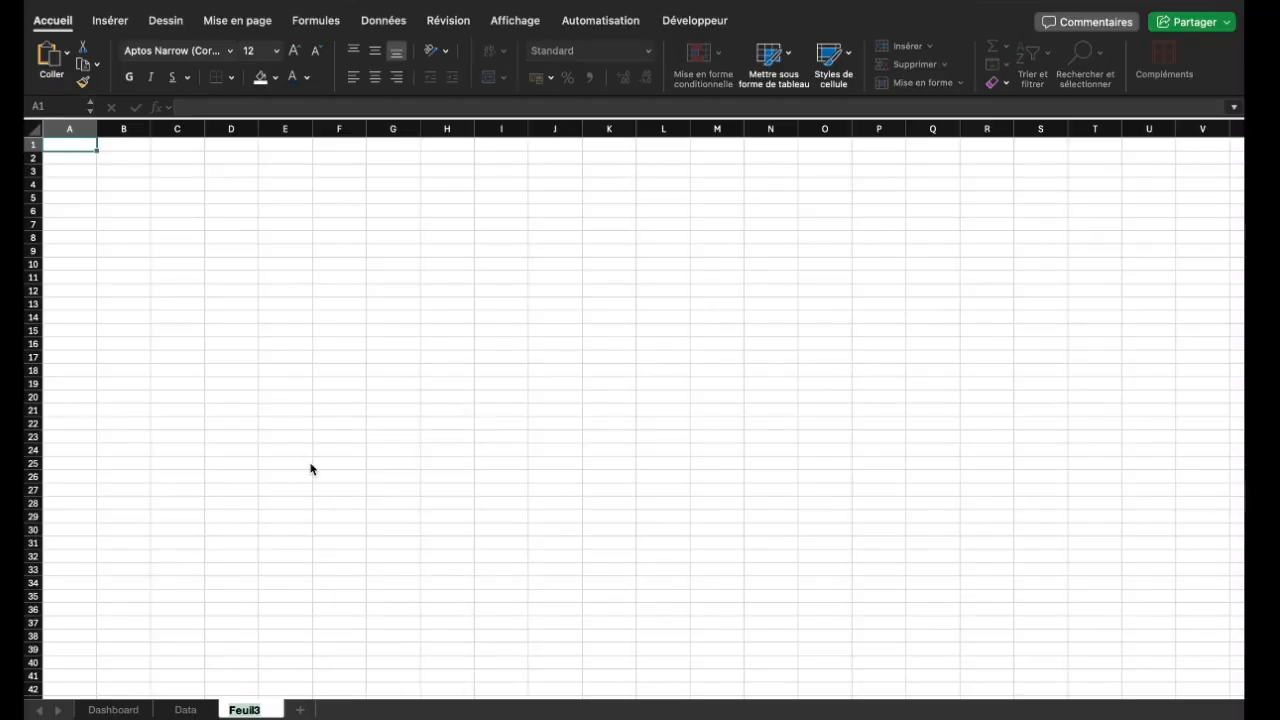
text(Traitement)
key(Return)
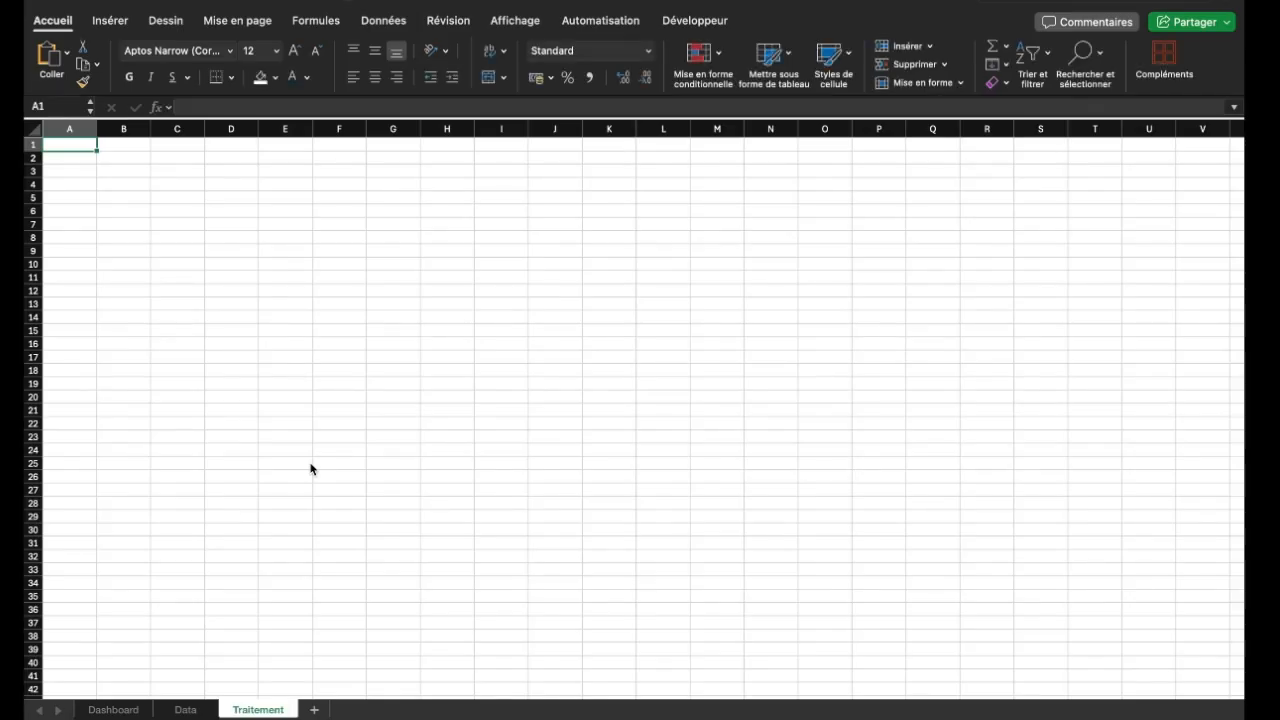
Create a pivot table from the T_VENTES table on the Data sheet, placed in cell A1 of the existing Traitement sheet
key(ctrl+Page_Up)
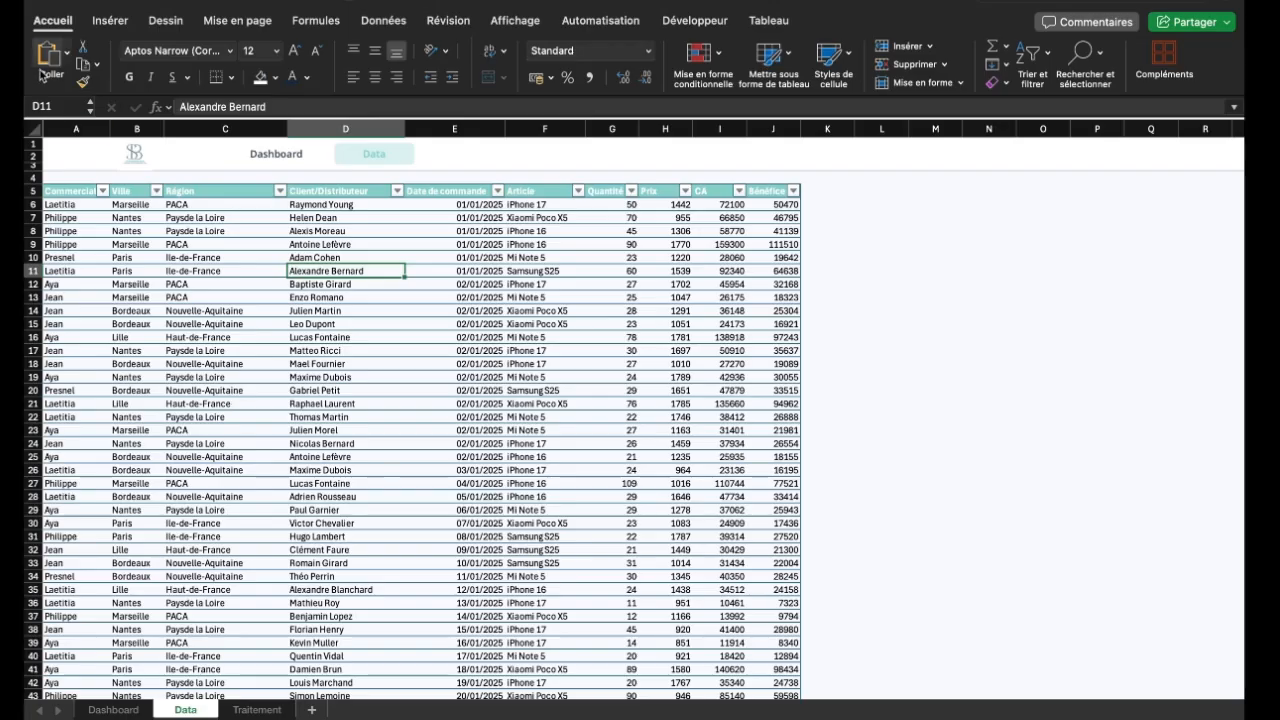
click(109, 28)
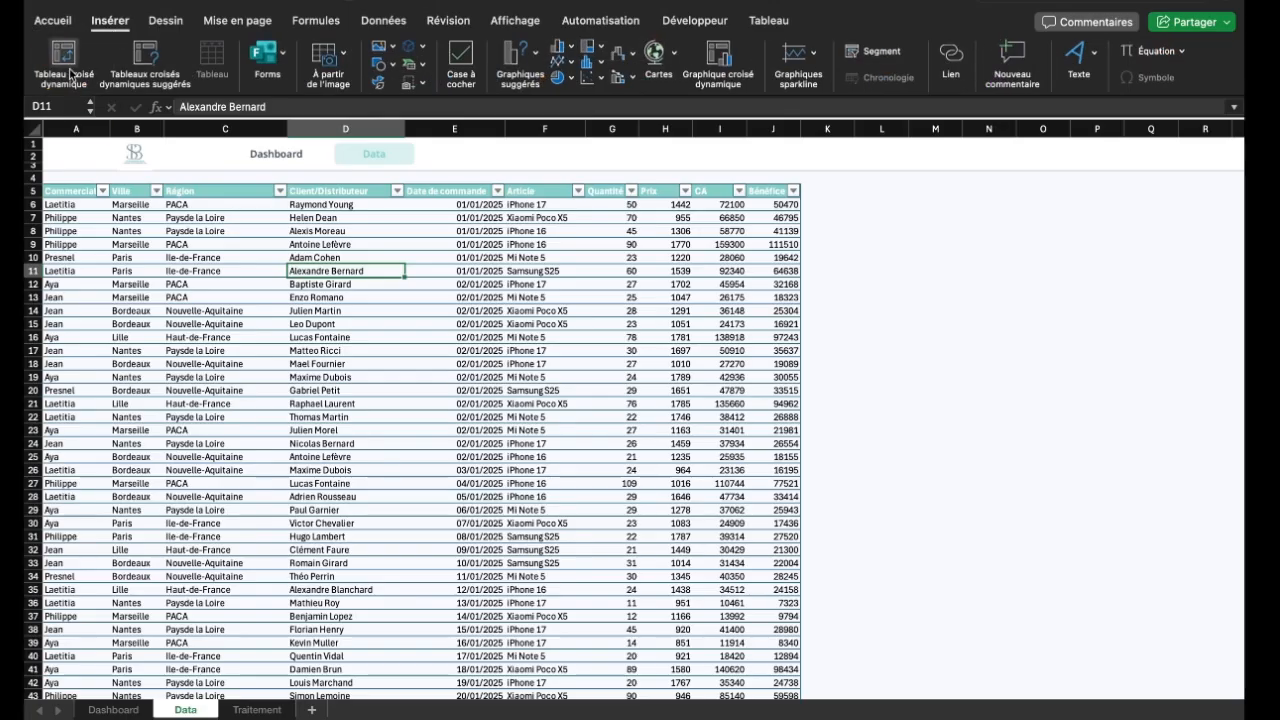
click(66, 78)
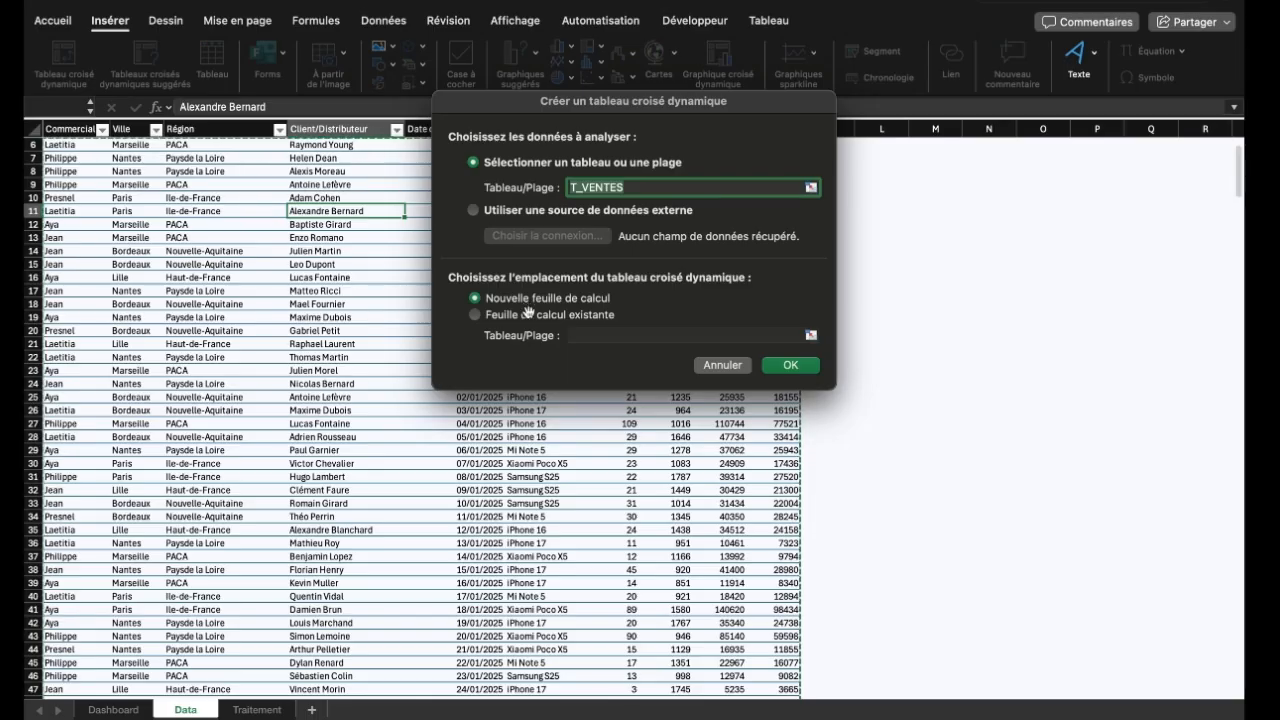
click(591, 334)
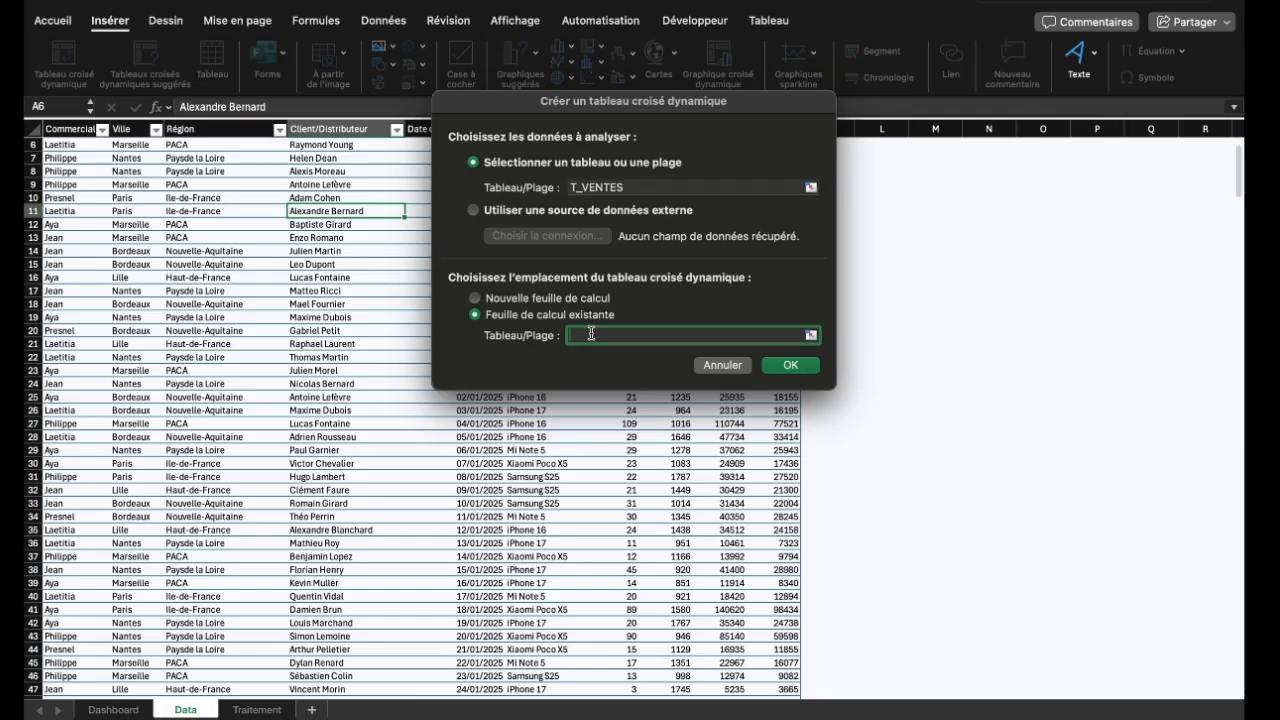
click(257, 710)
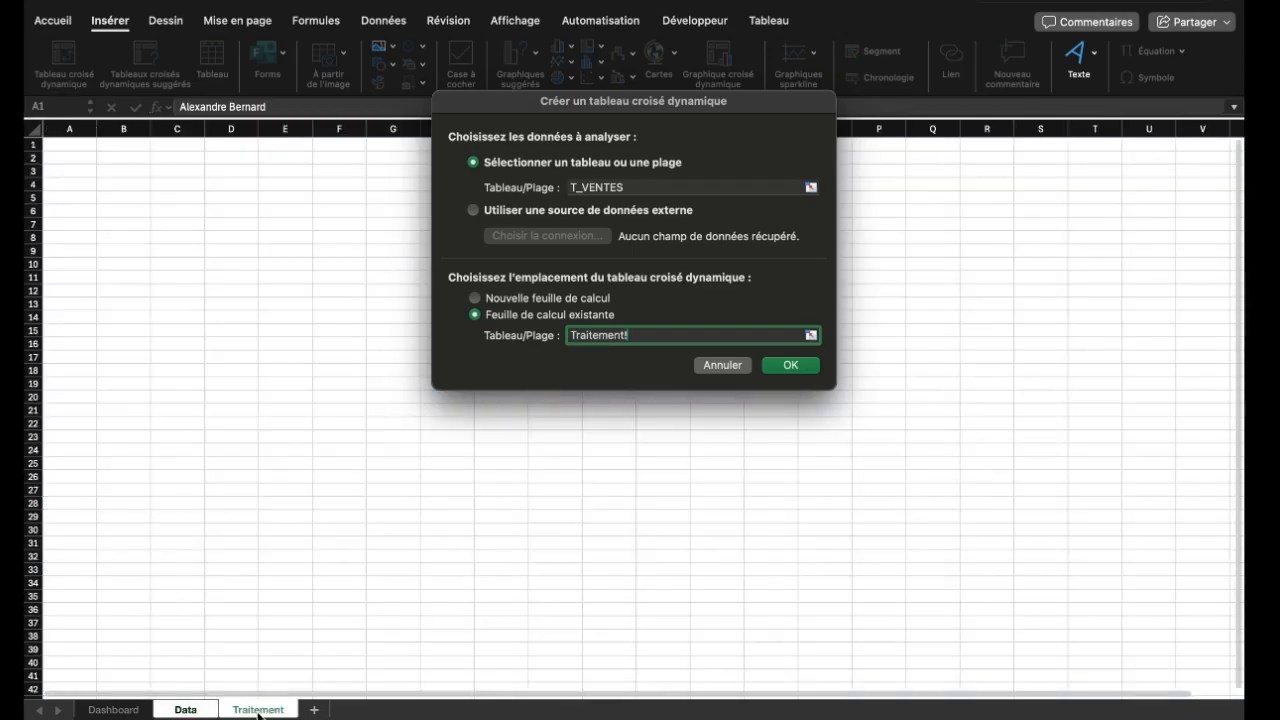
click(72, 146)
click(790, 366)
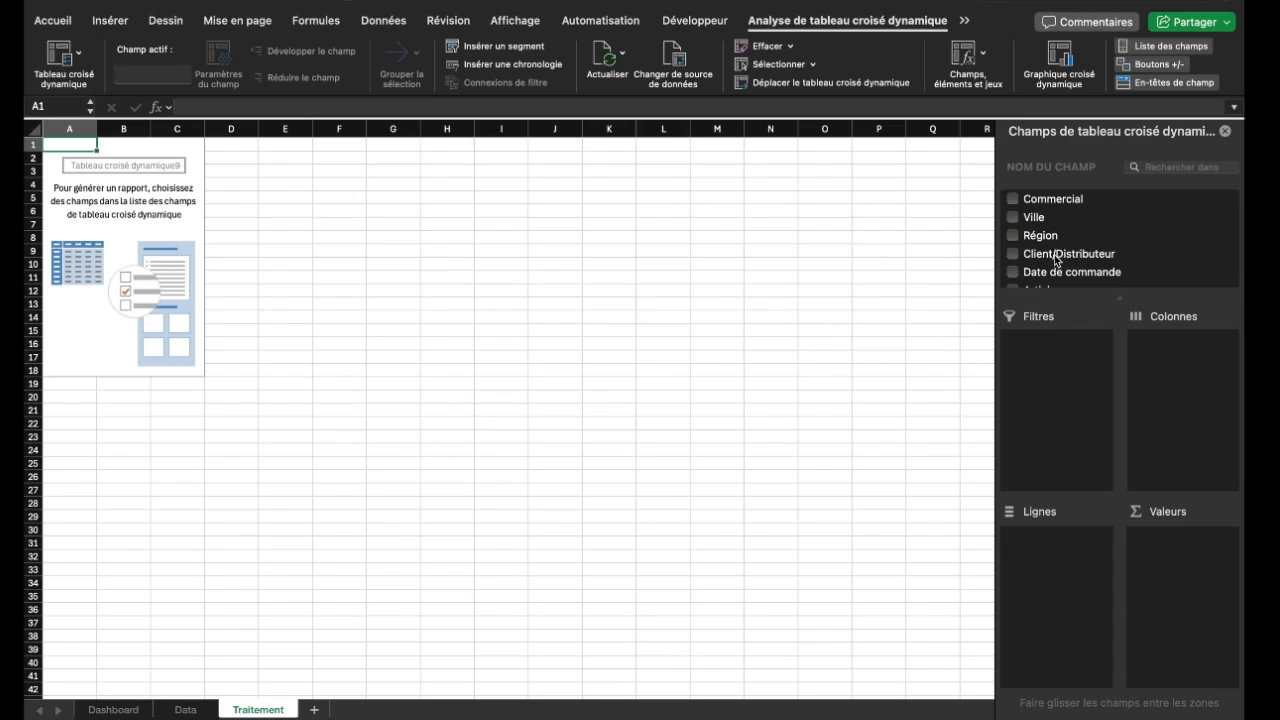
Fill the Traitement pivot table with Article as rows and the sums of CA, Bénéfice and Quantité as values
click(178, 712)
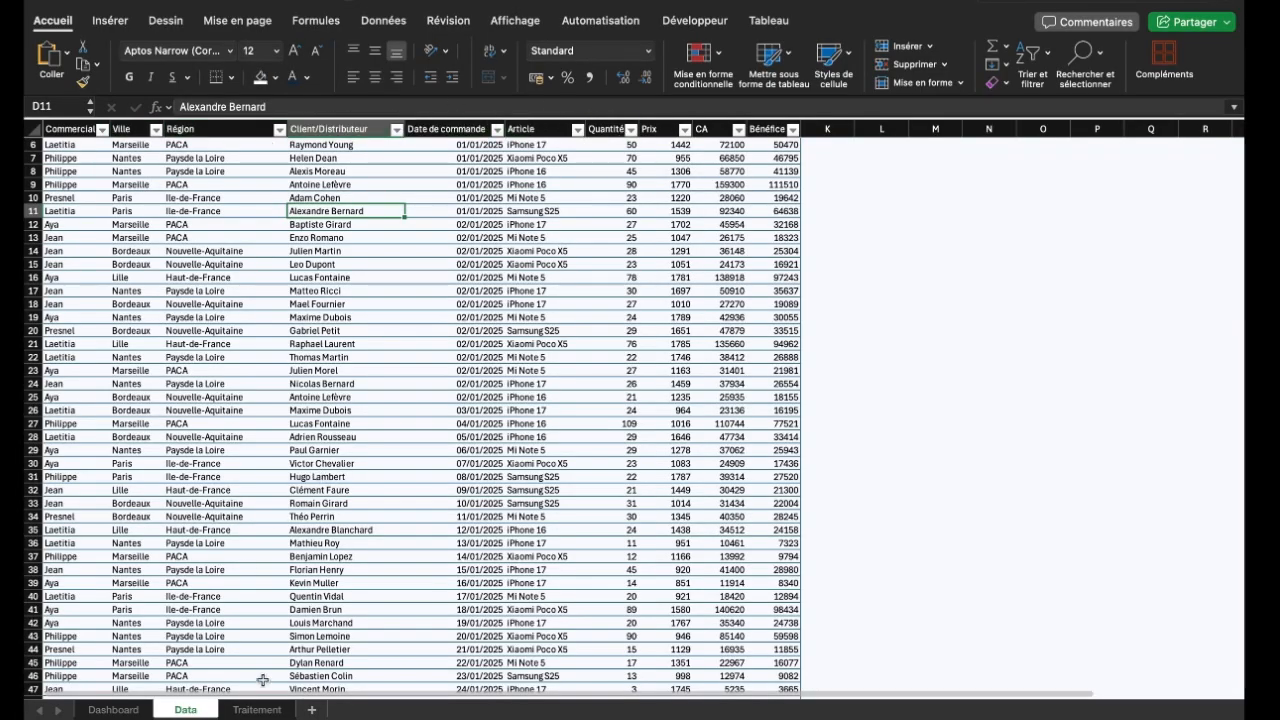
click(258, 710)
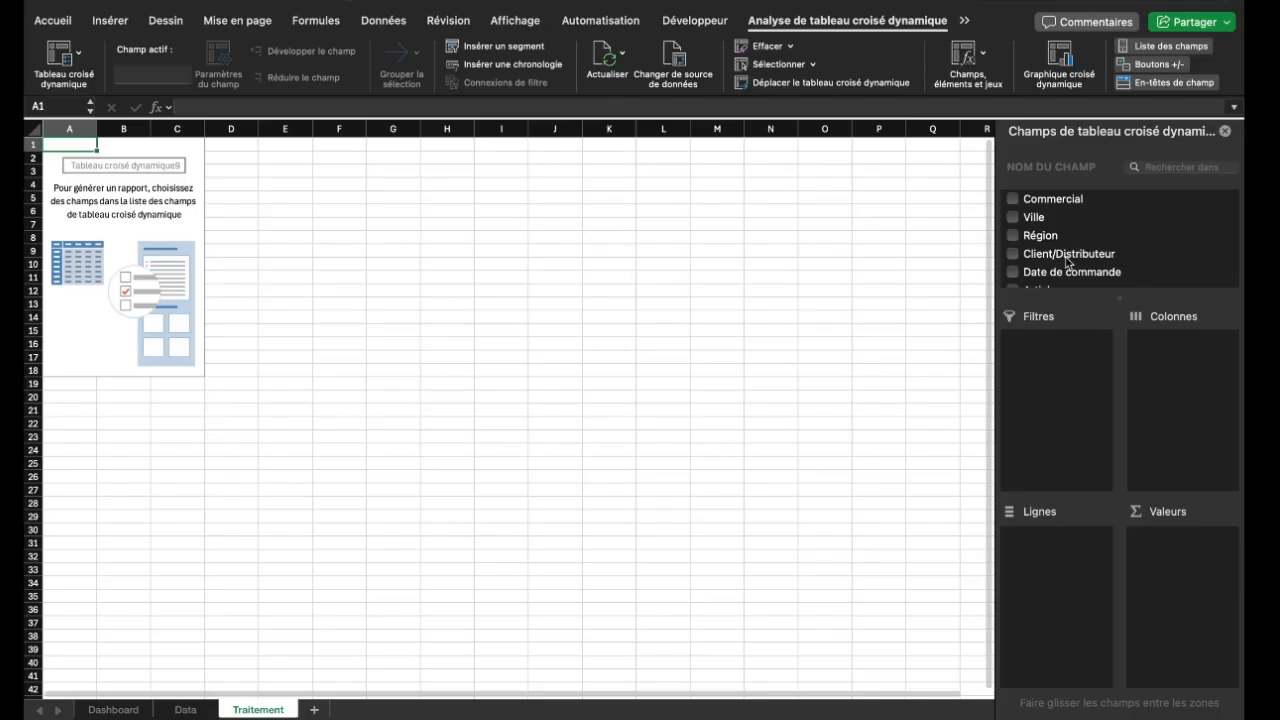
scroll(1066, 264, down, 2)
scroll(1066, 264, down, 2)
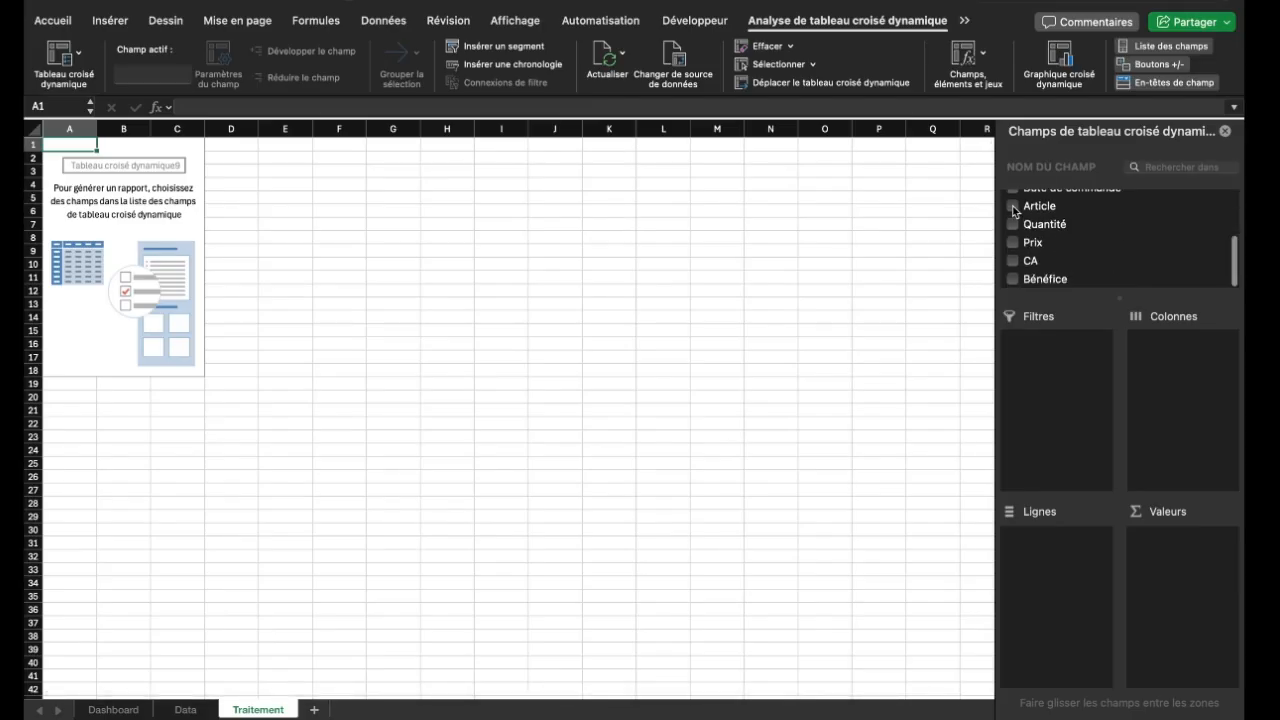
click(1013, 207)
scroll(1066, 242, up, 1)
scroll(1066, 242, down, 1)
click(1013, 260)
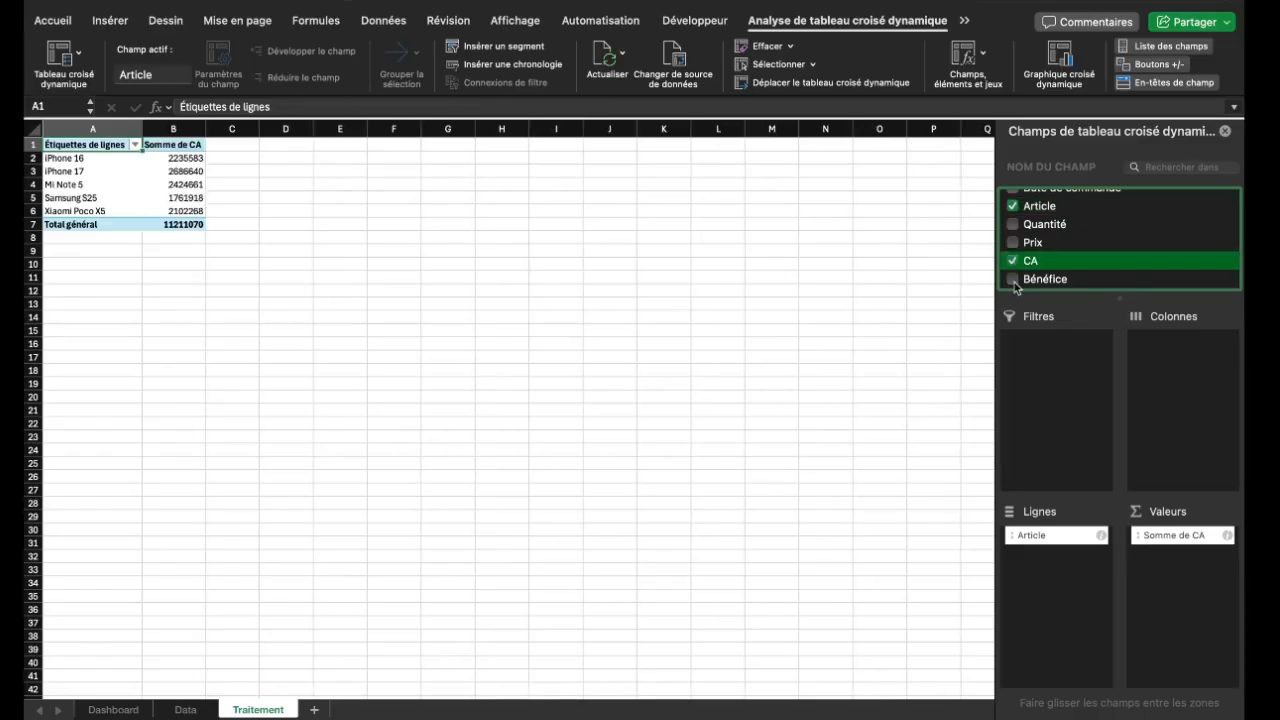
click(1014, 281)
scroll(1016, 275, up, 1)
click(1013, 234)
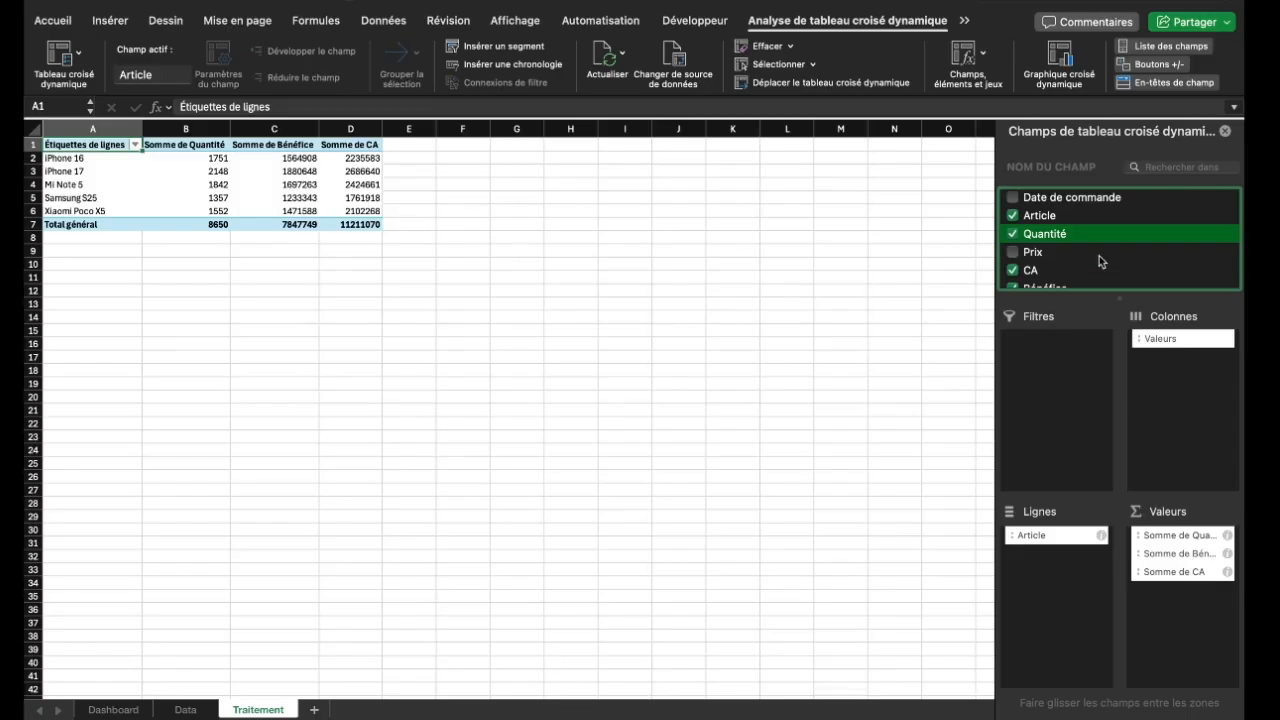
Try Commercial as an additional row field in the pivot table
scroll(1099, 256, up, 3)
click(1013, 200)
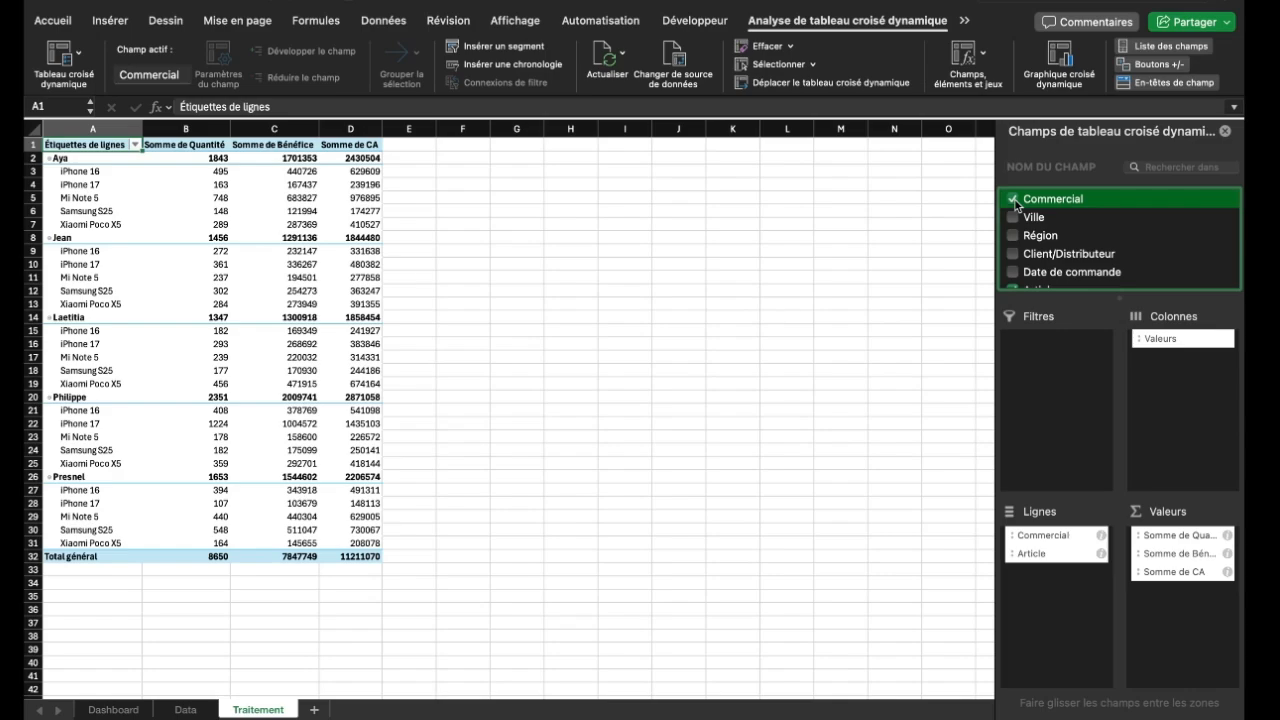
click(1014, 200)
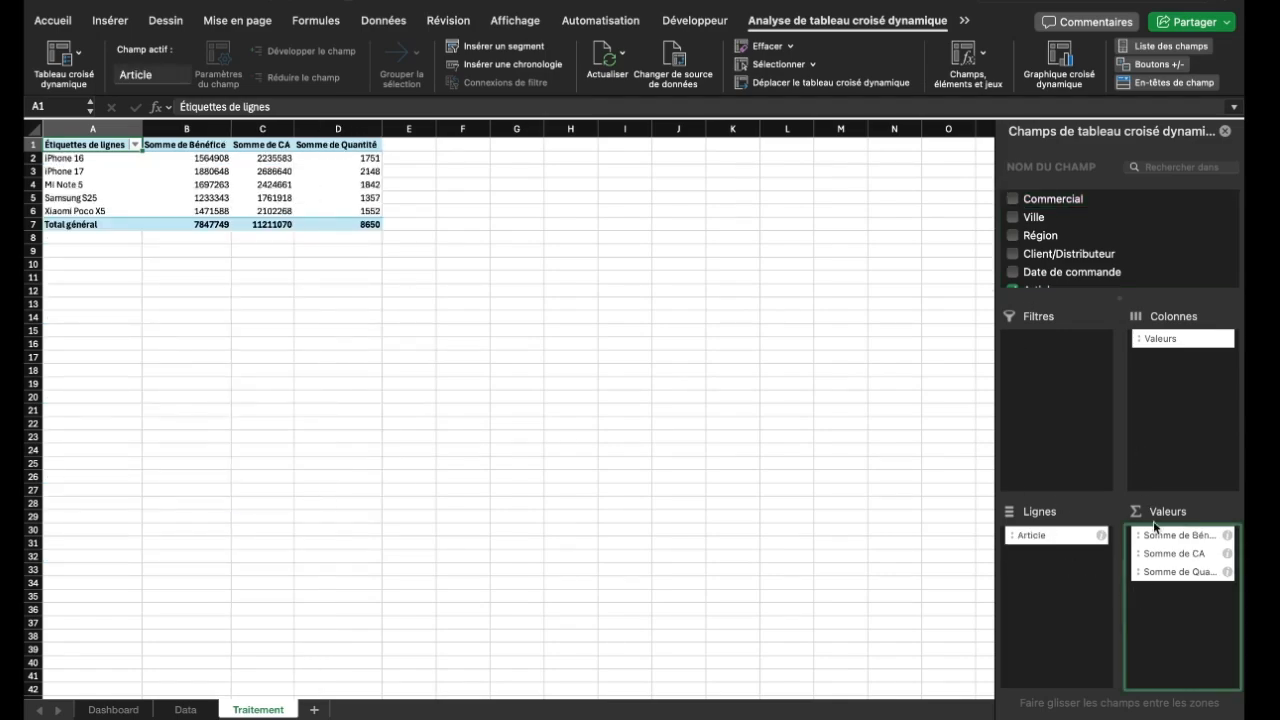
Reorder the pivot table's value fields to CA, Bénéfice, Quantité
mouse_move(1197, 556)
mouse_down()
mouse_move(1200, 640)
mouse_move(1200, 559)
mouse_move(1186, 539)
mouse_up()
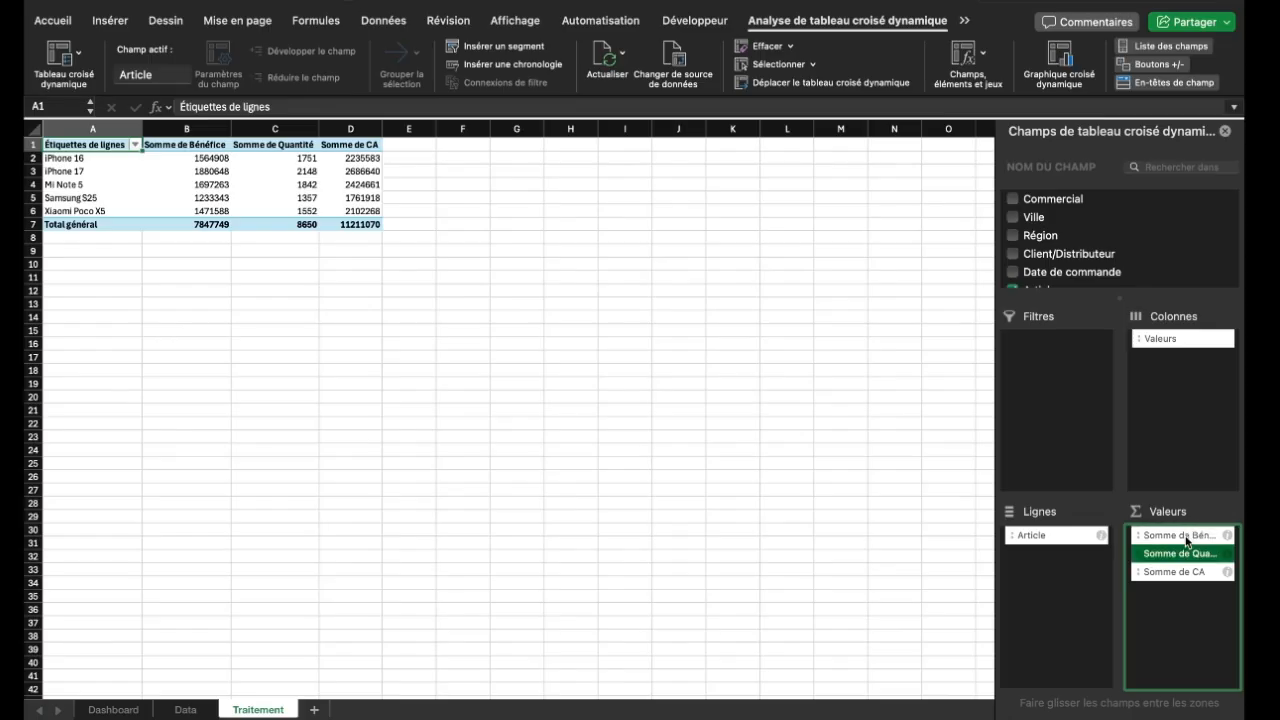
click(1195, 571)
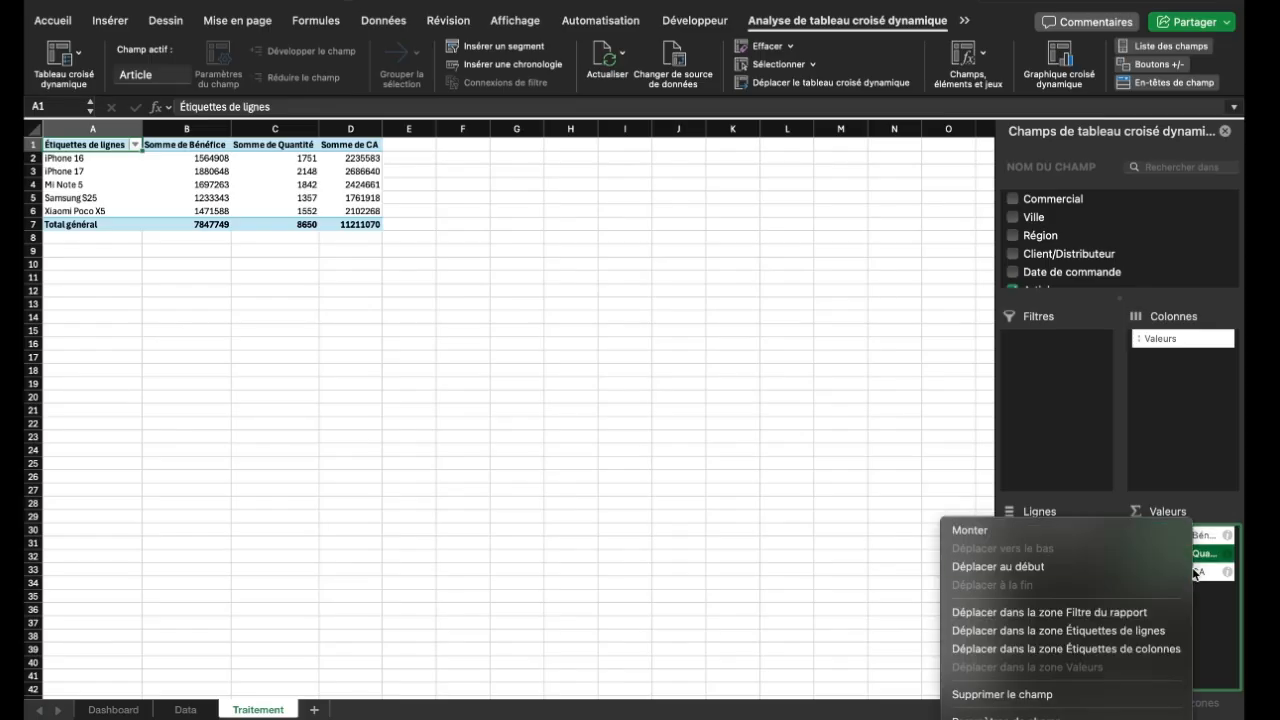
click(1063, 567)
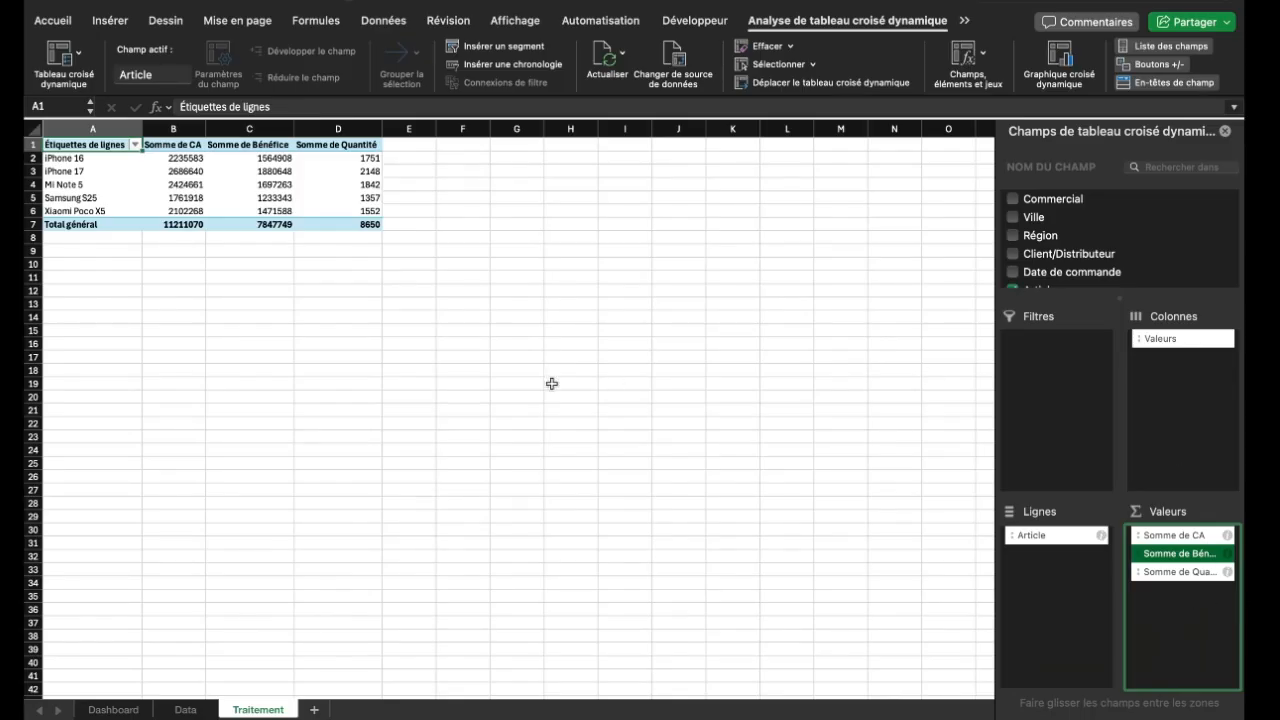
Format the CA and Bénéfice values in the pivot table, totals included, as Monétaire in euros without decimals
drag(164, 160, 249, 219)
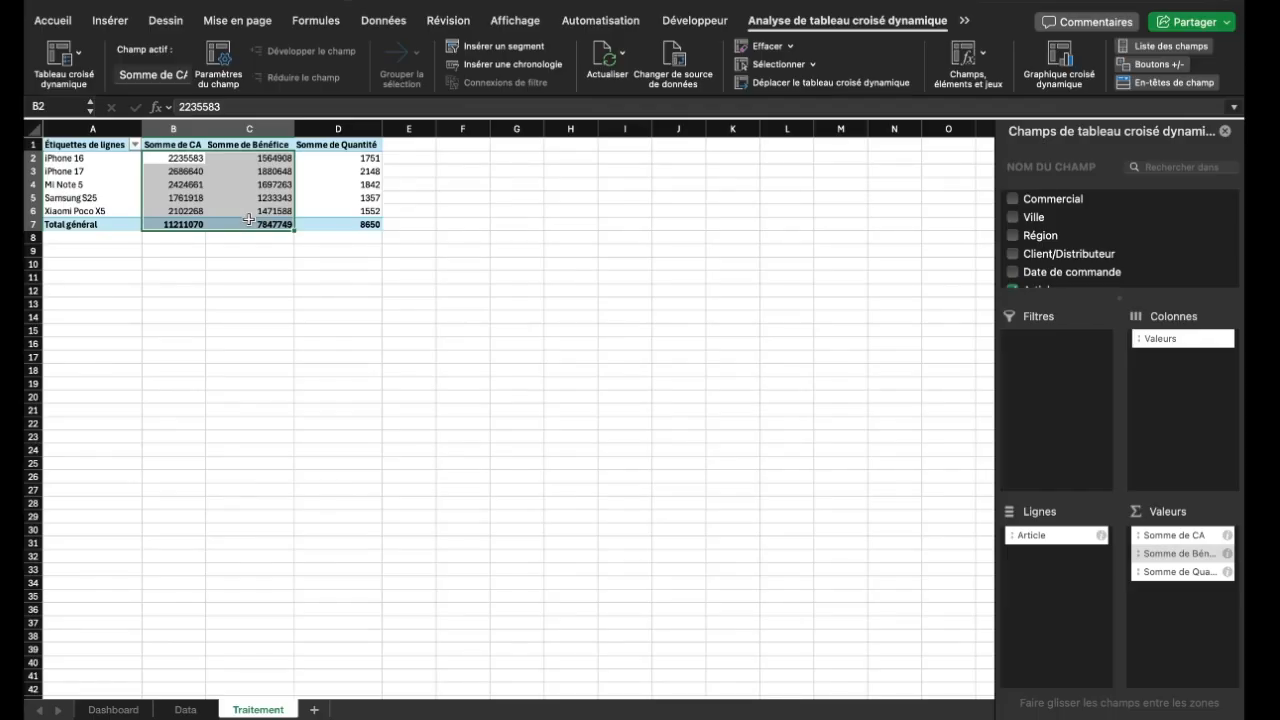
click(55, 20)
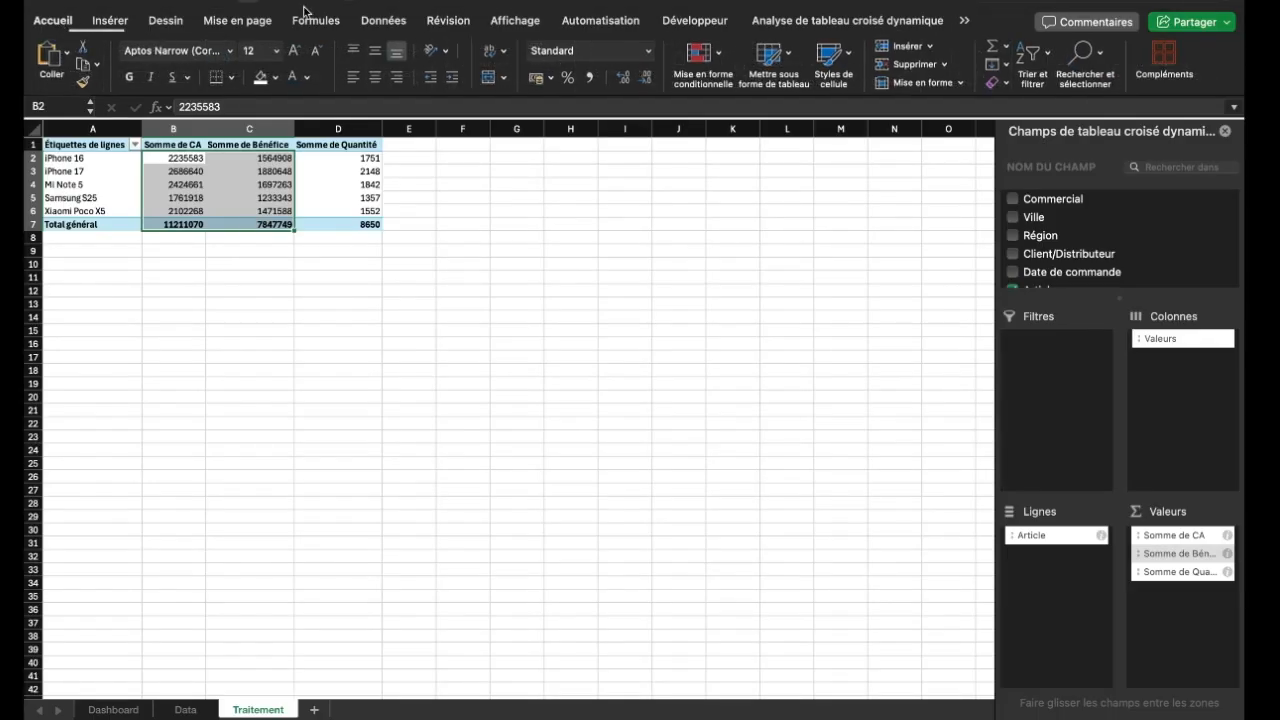
click(647, 55)
click(600, 142)
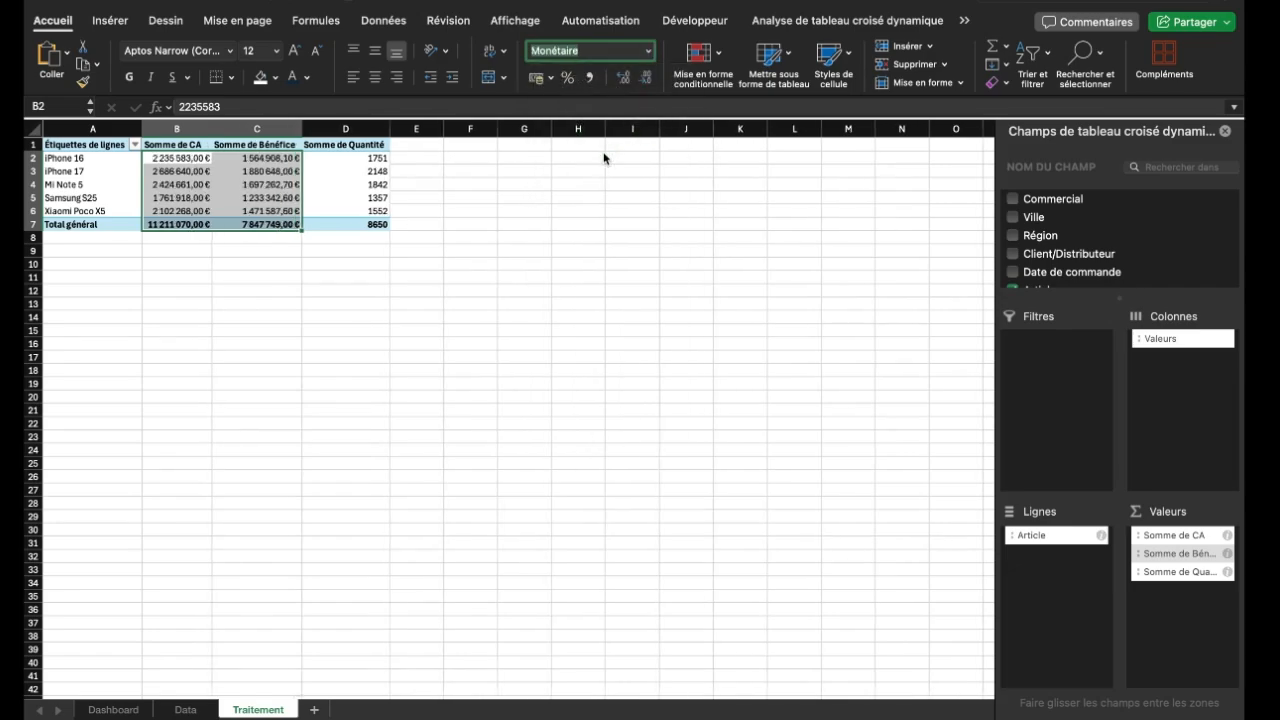
click(645, 80)
click(645, 80)
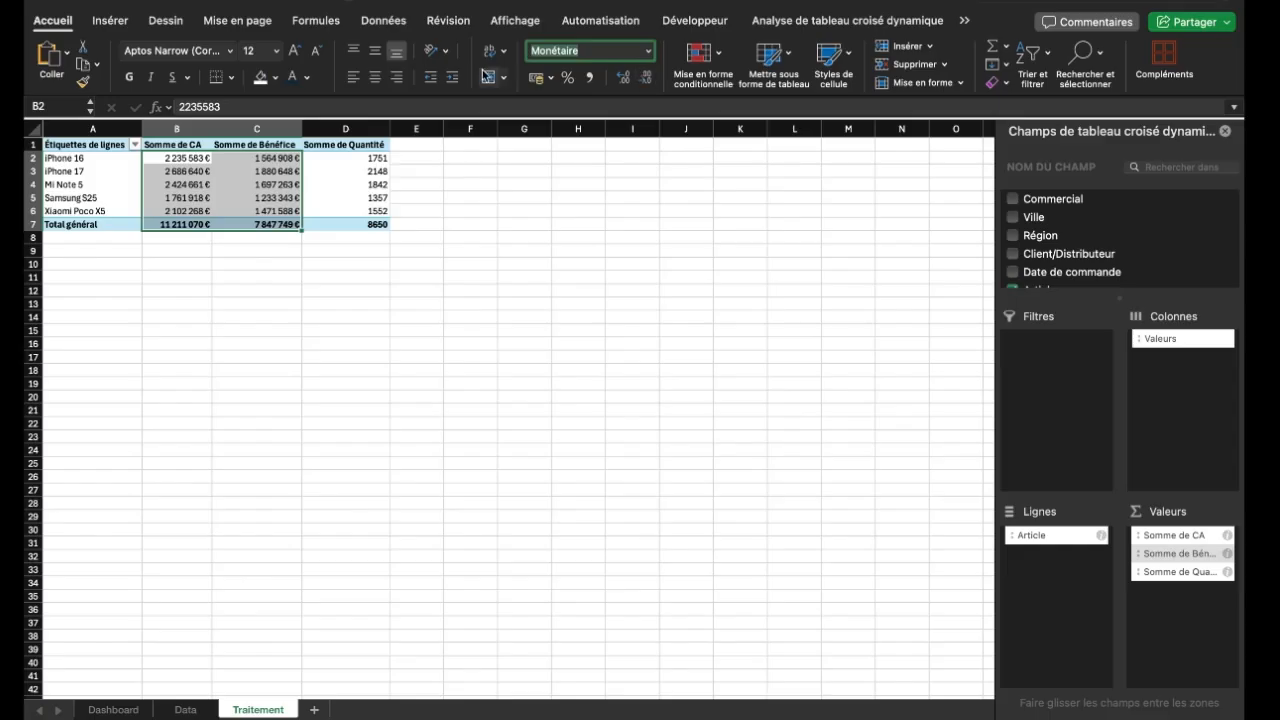
Format the pivot table's Quantité values, total included, as Nombre with a thousands separator and no decimals
click(372, 158)
drag(372, 158, 370, 224)
click(648, 51)
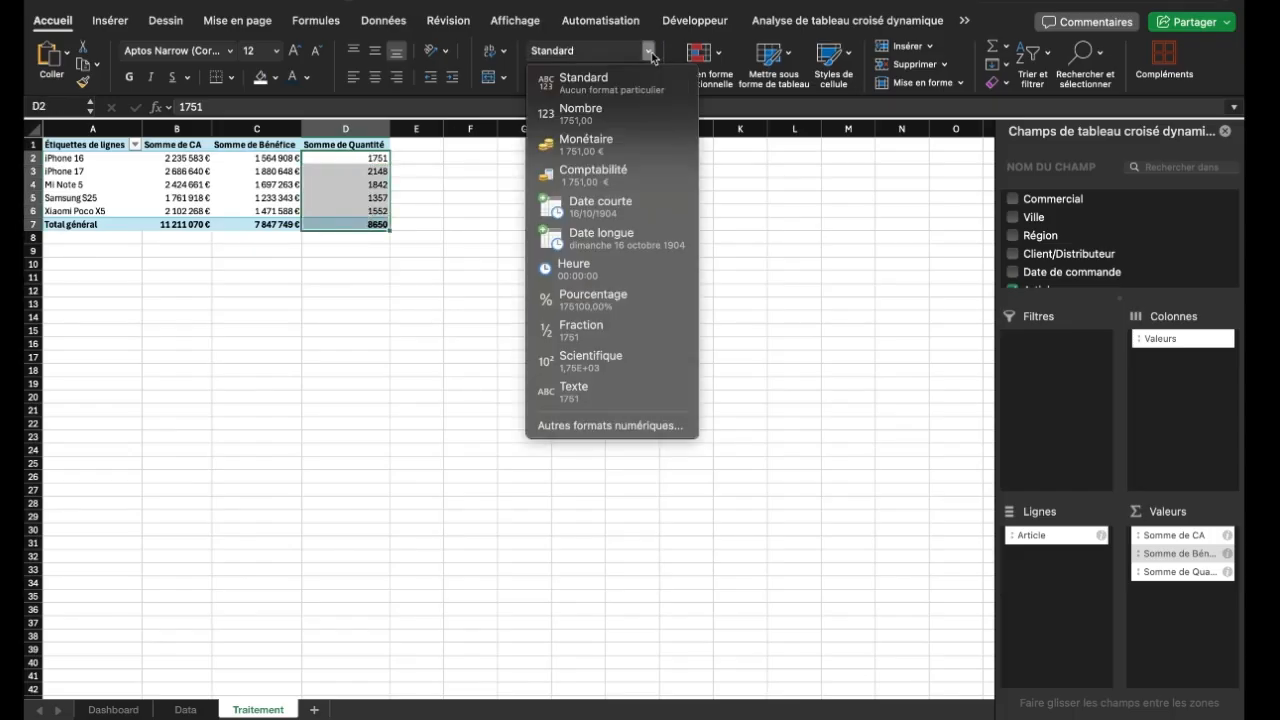
click(613, 115)
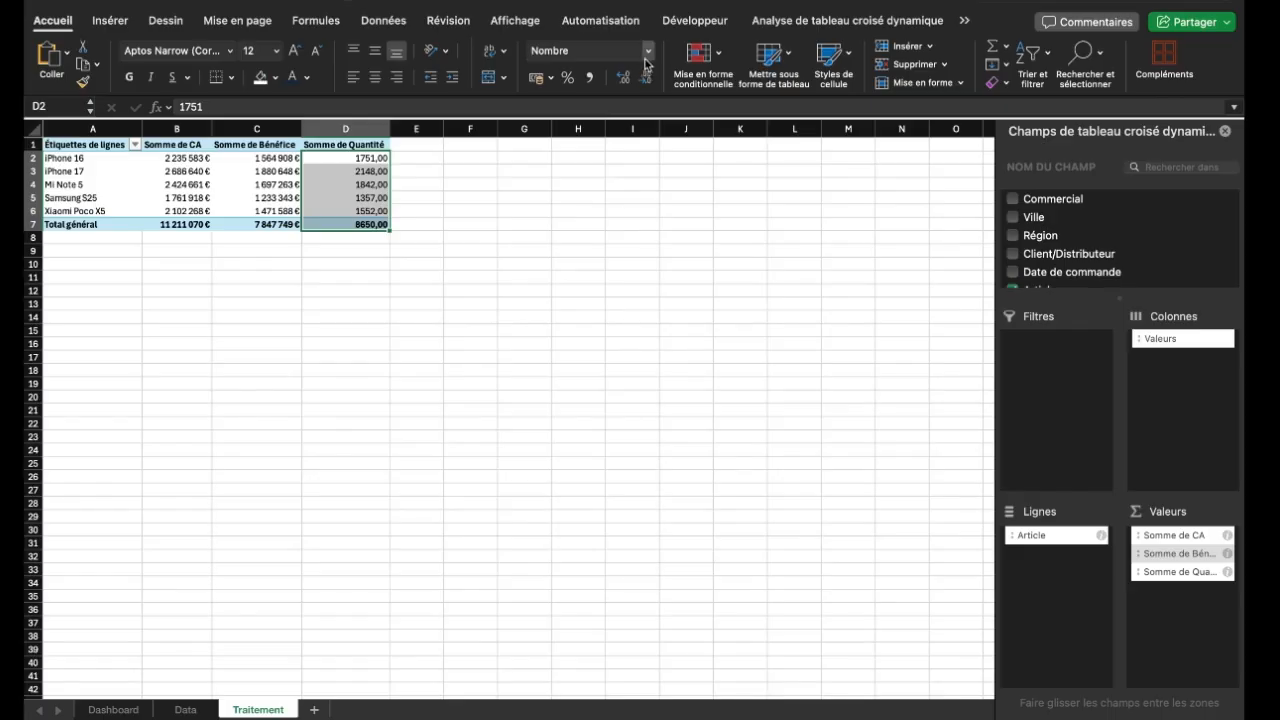
click(648, 51)
click(587, 427)
click(539, 190)
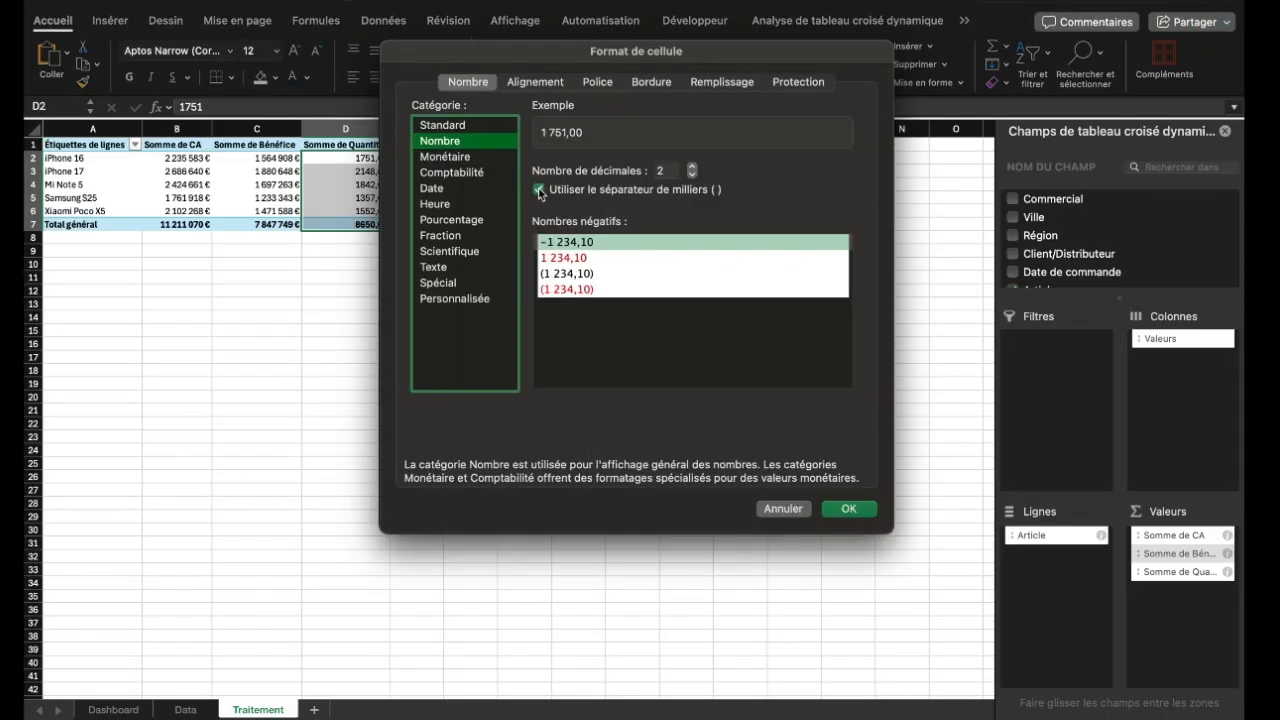
click(839, 511)
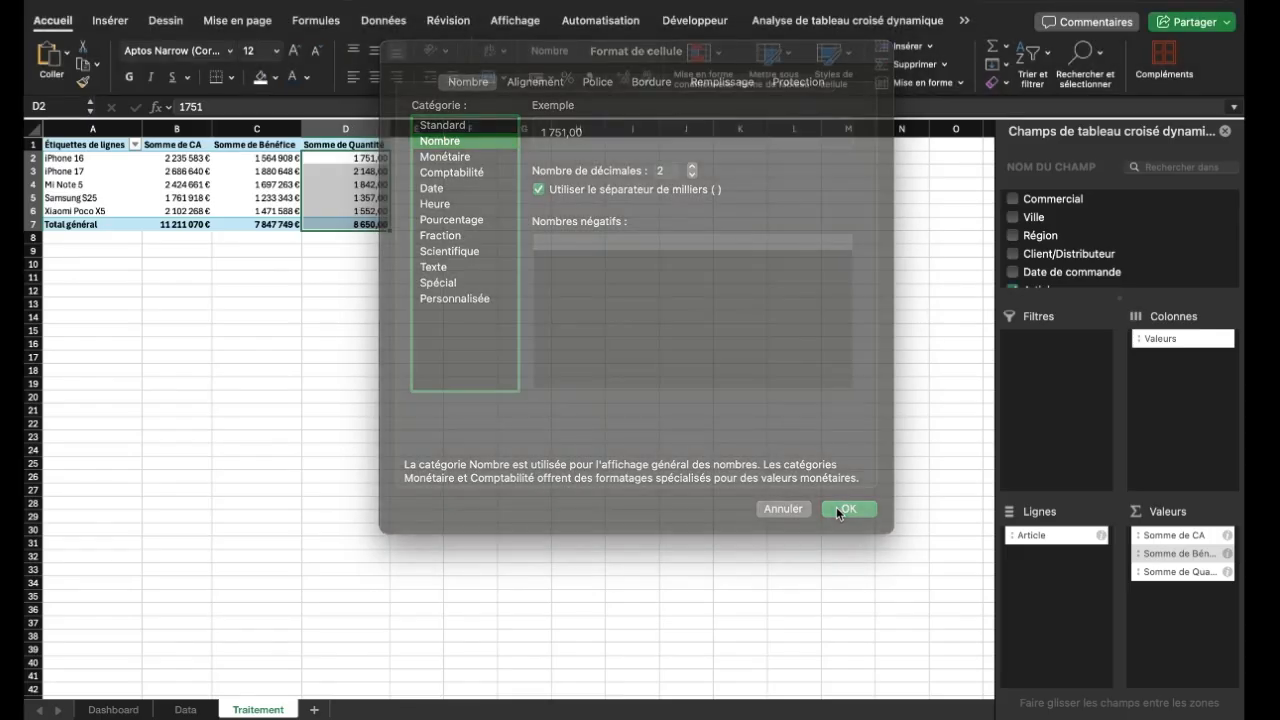
click(645, 84)
click(645, 84)
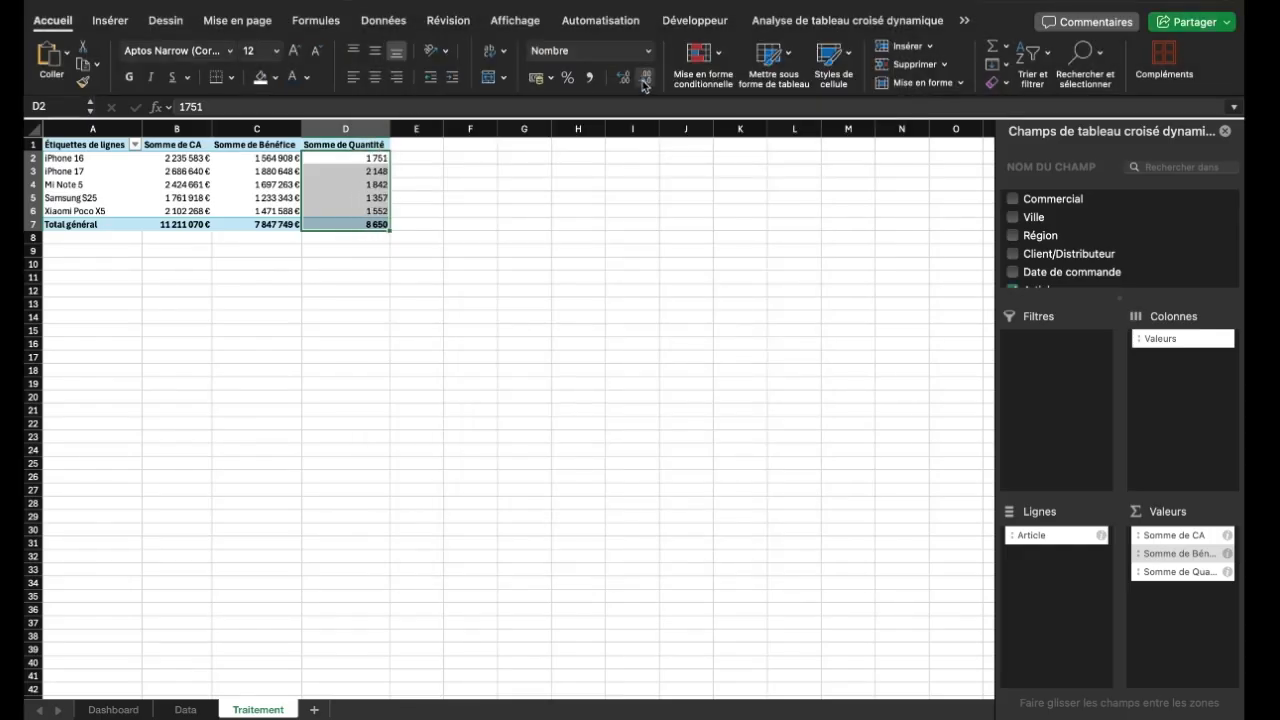
Try the green and grey pivot table styles, and apply the light orange style to the Traitement pivot table
click(273, 172)
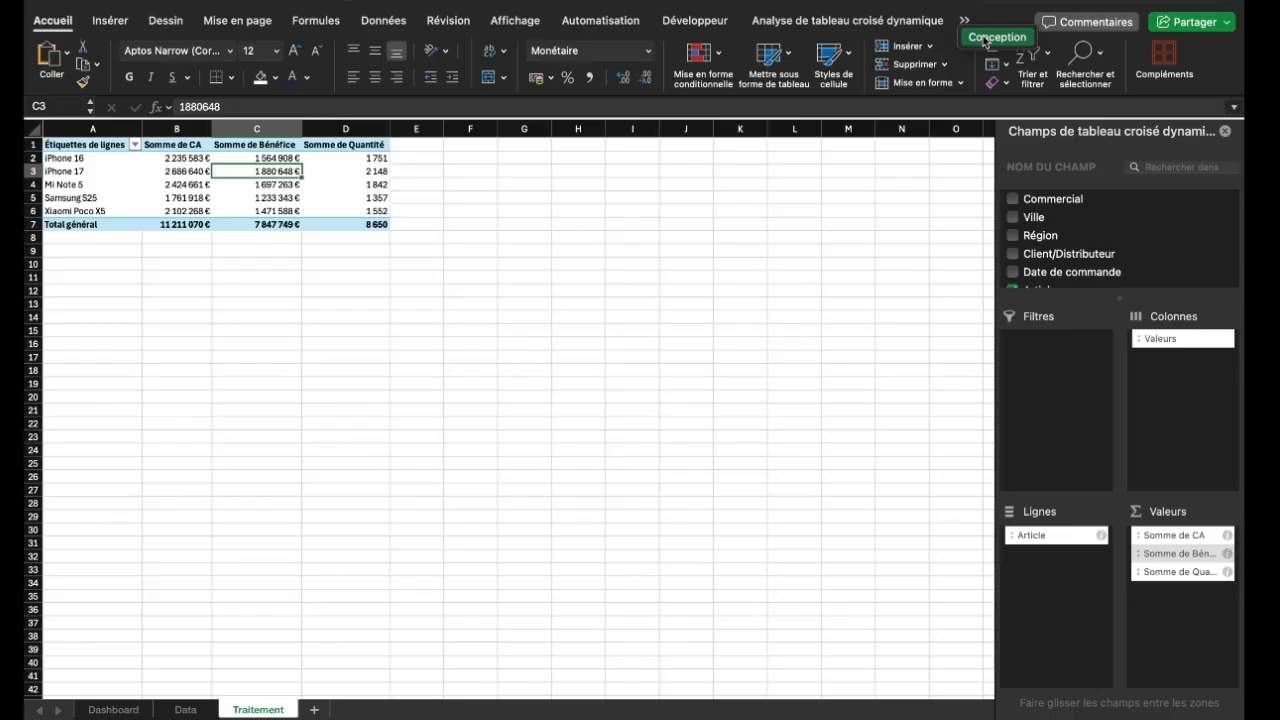
click(997, 38)
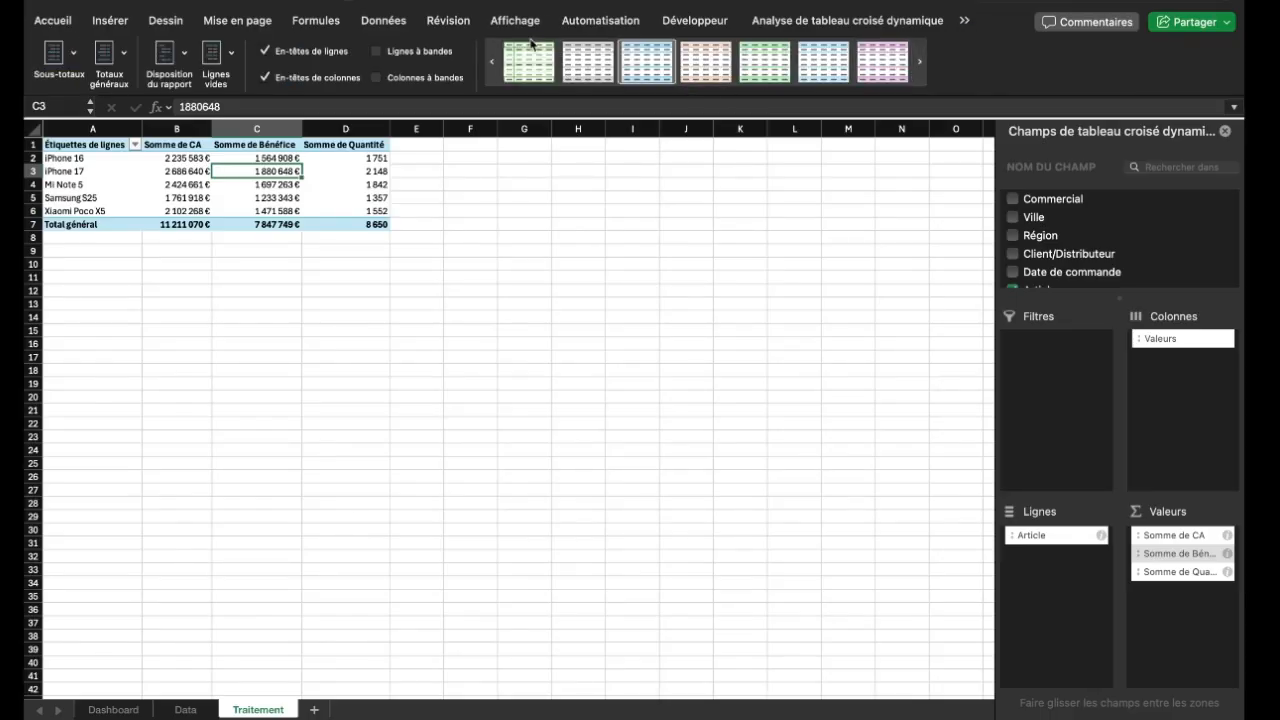
click(526, 70)
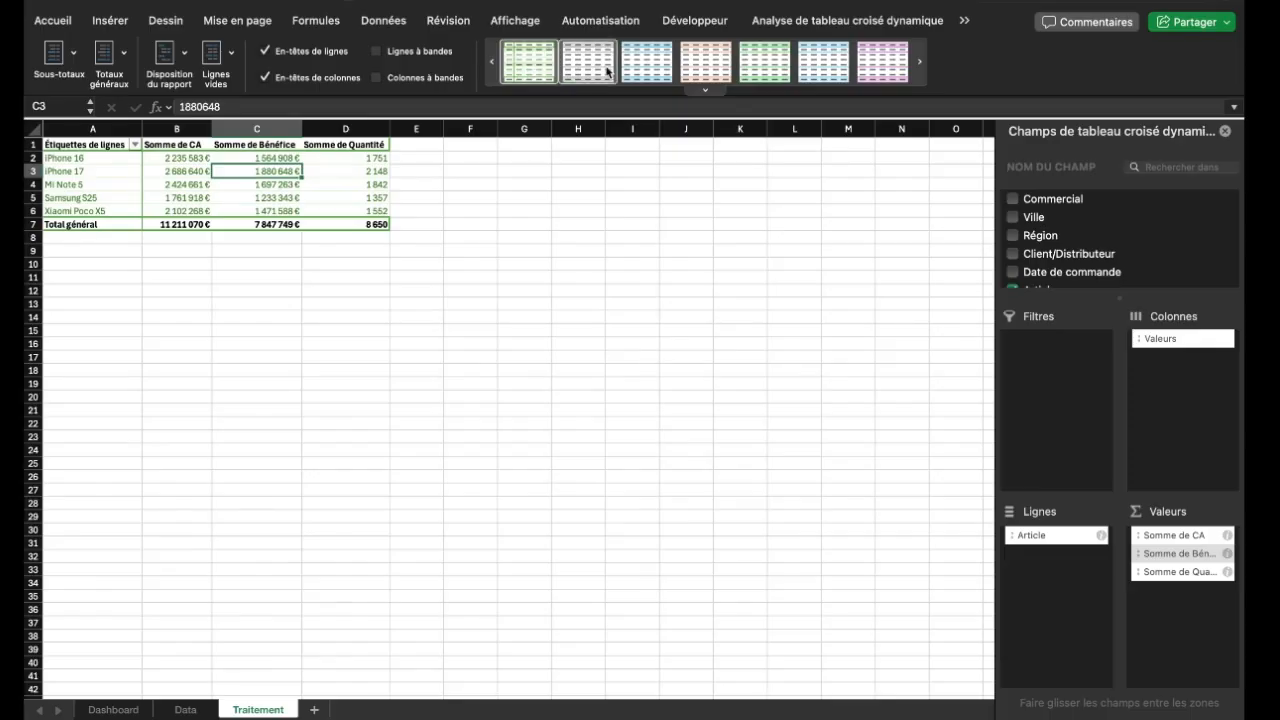
click(612, 70)
click(706, 66)
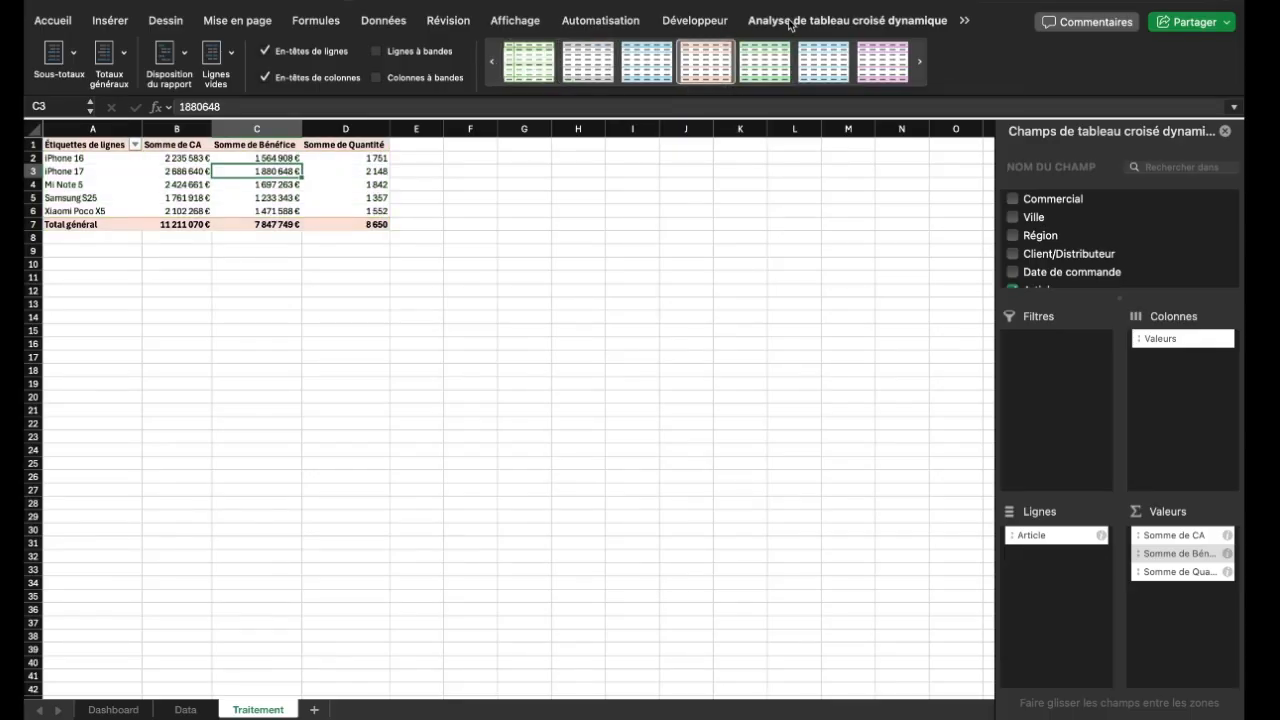
Rename the Traitement pivot table TCDGLOBAL
click(790, 22)
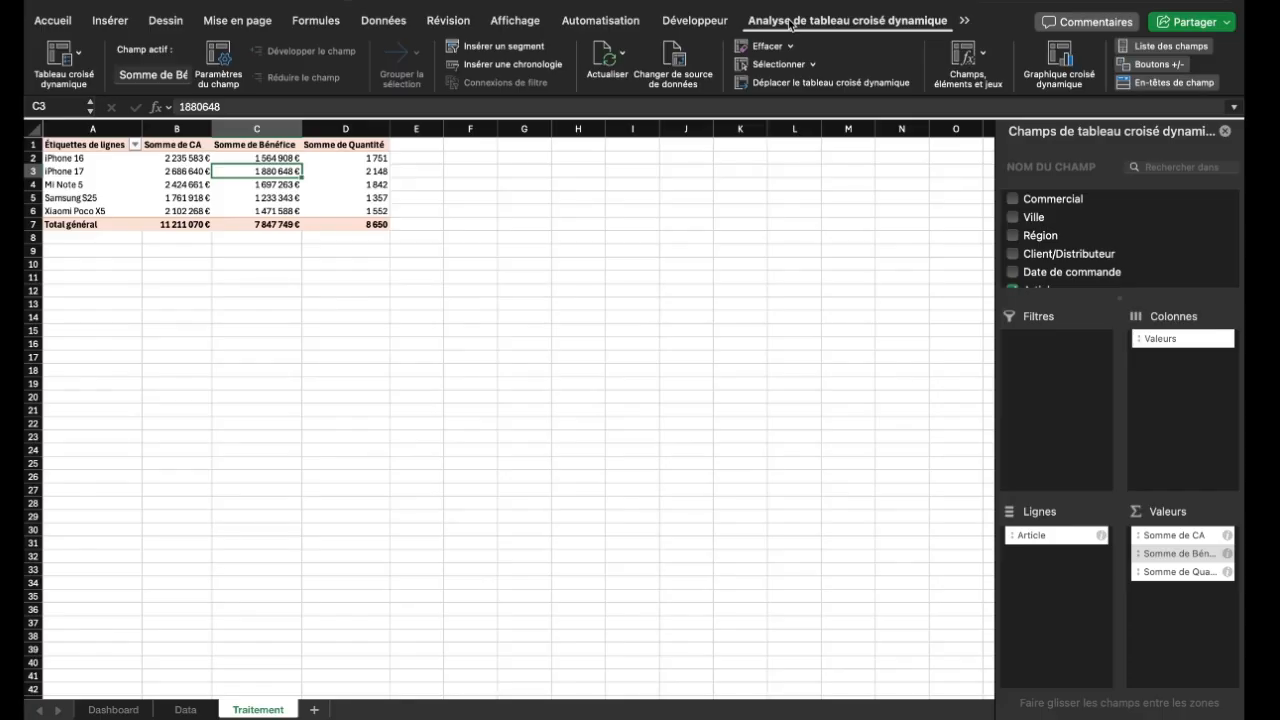
click(70, 78)
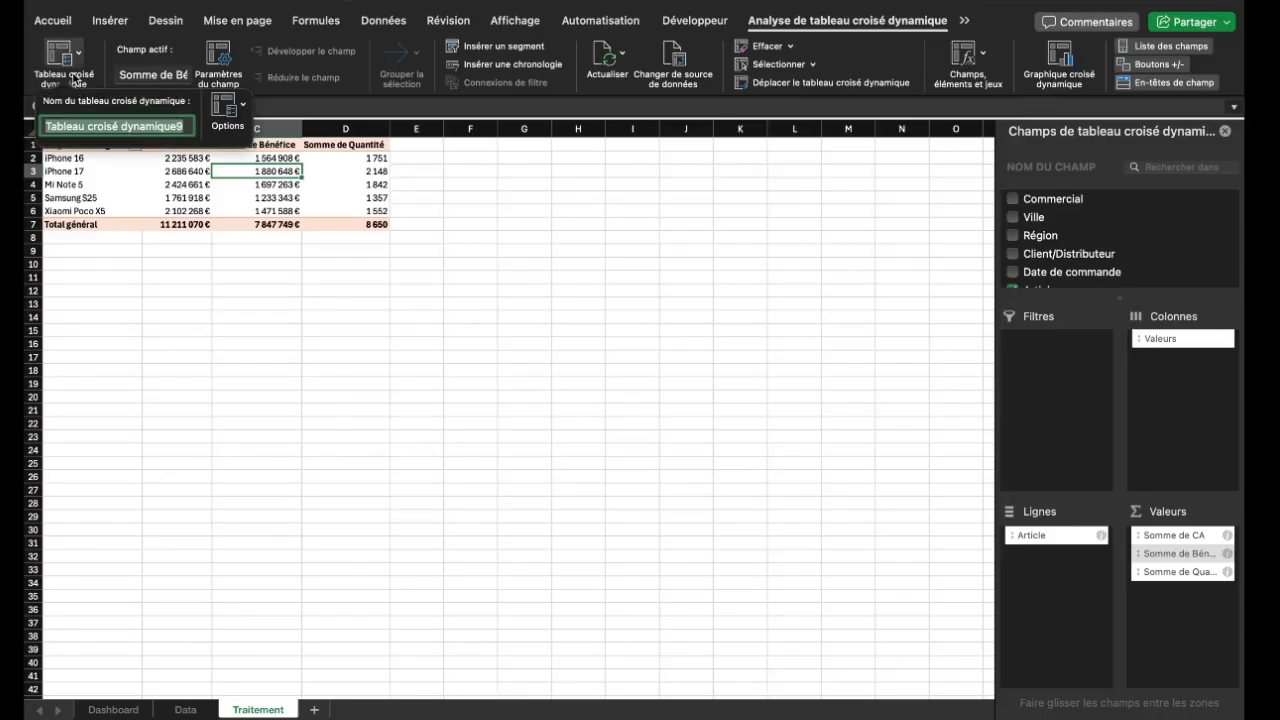
text(TCD)
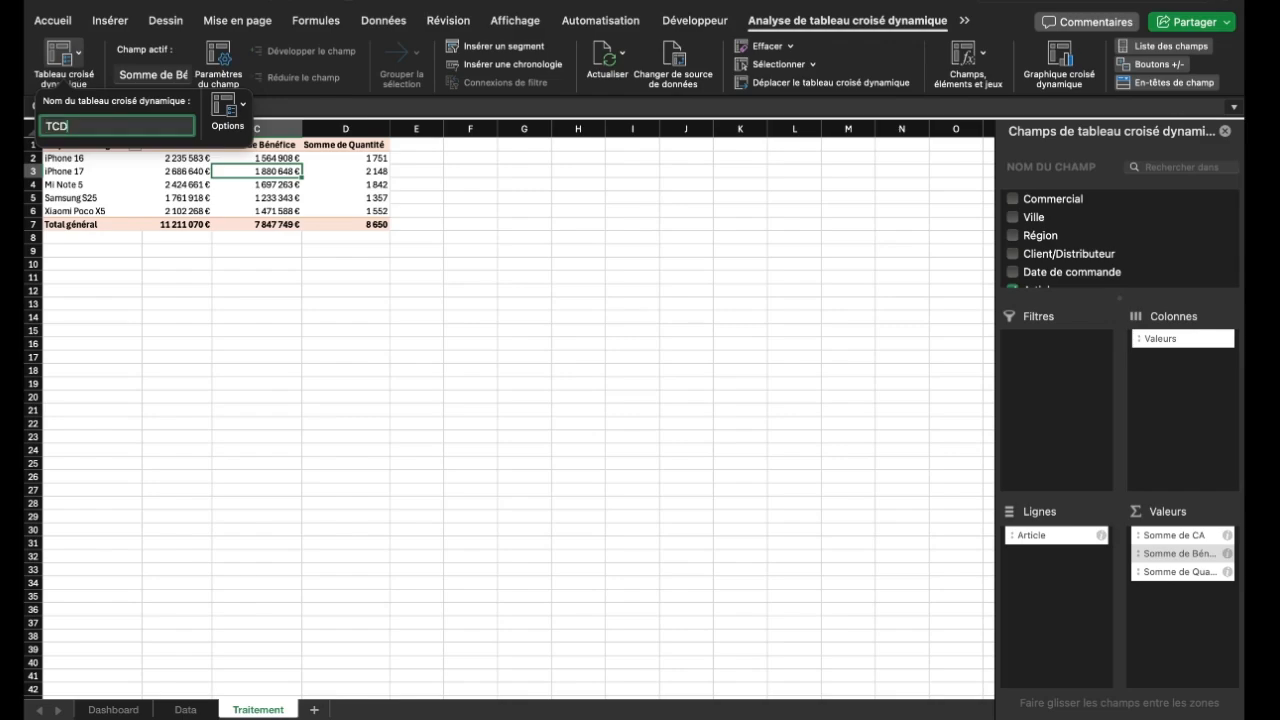
text(GLOBAL)
click(68, 126)
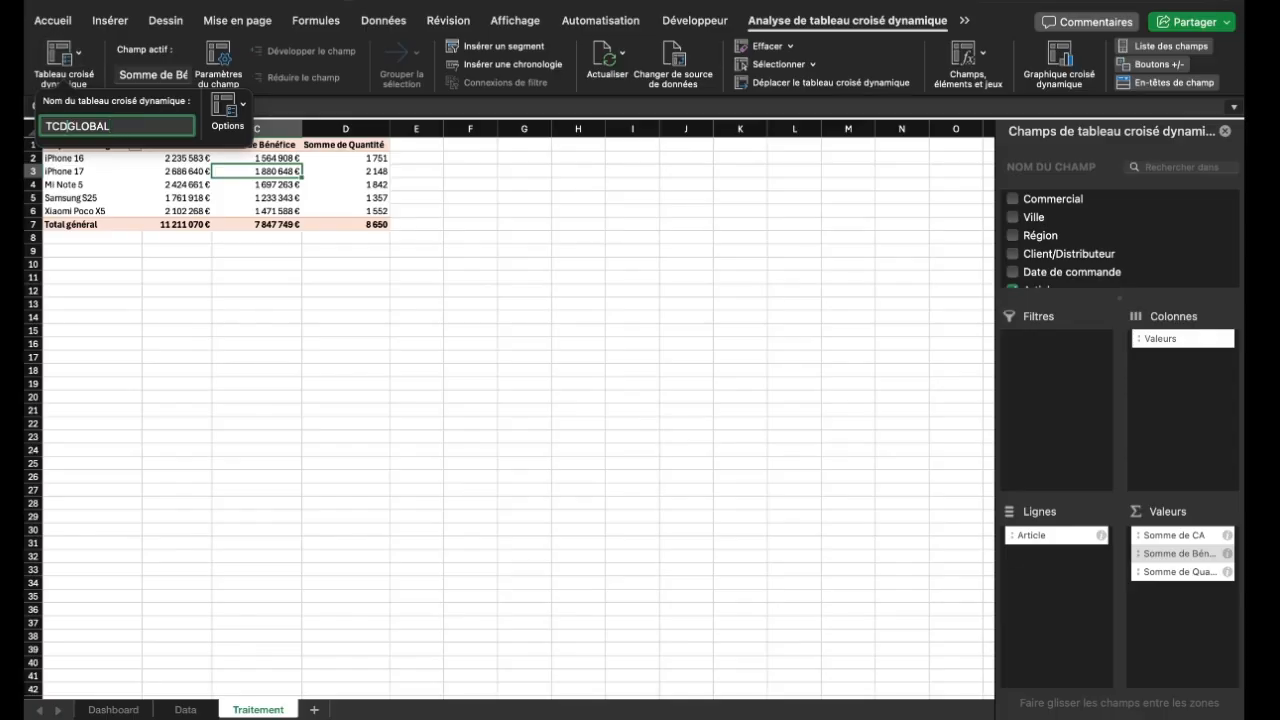
click(187, 220)
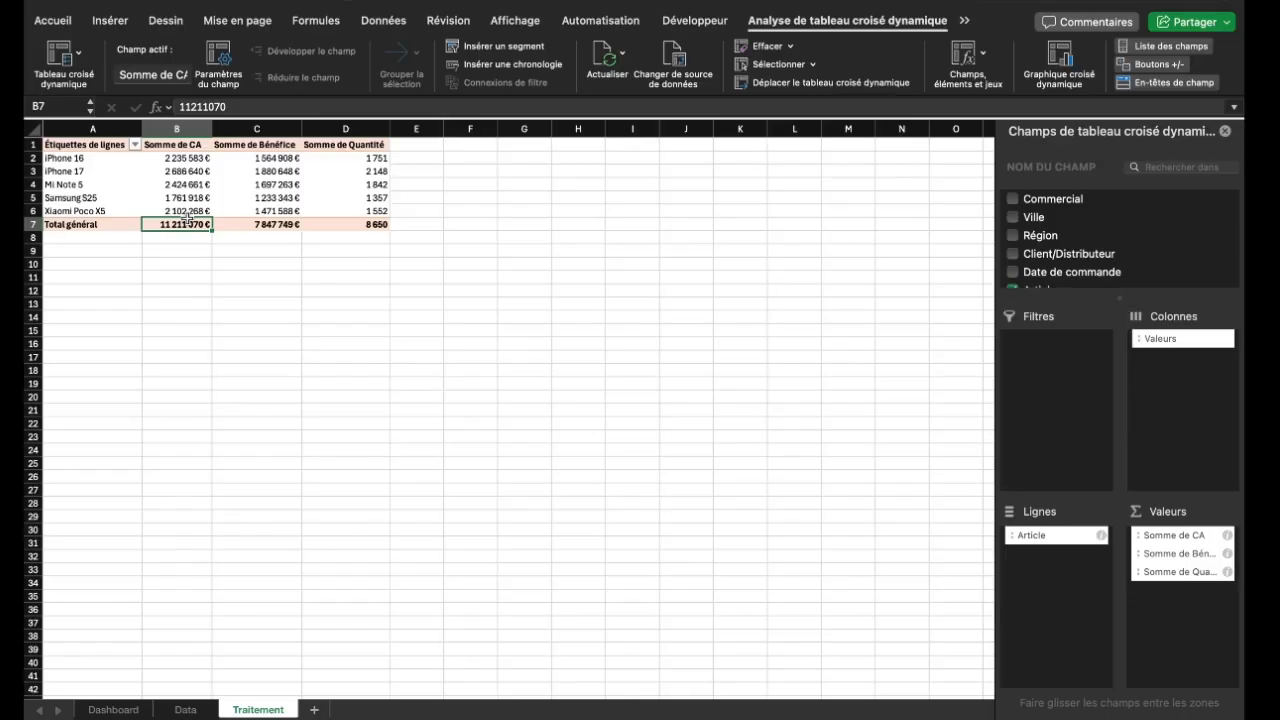
Link cell E9 of the Dashboard's CHIFFRE D'AFFAIRE card to the Somme de CA grand total in the Traitement pivot table
click(113, 709)
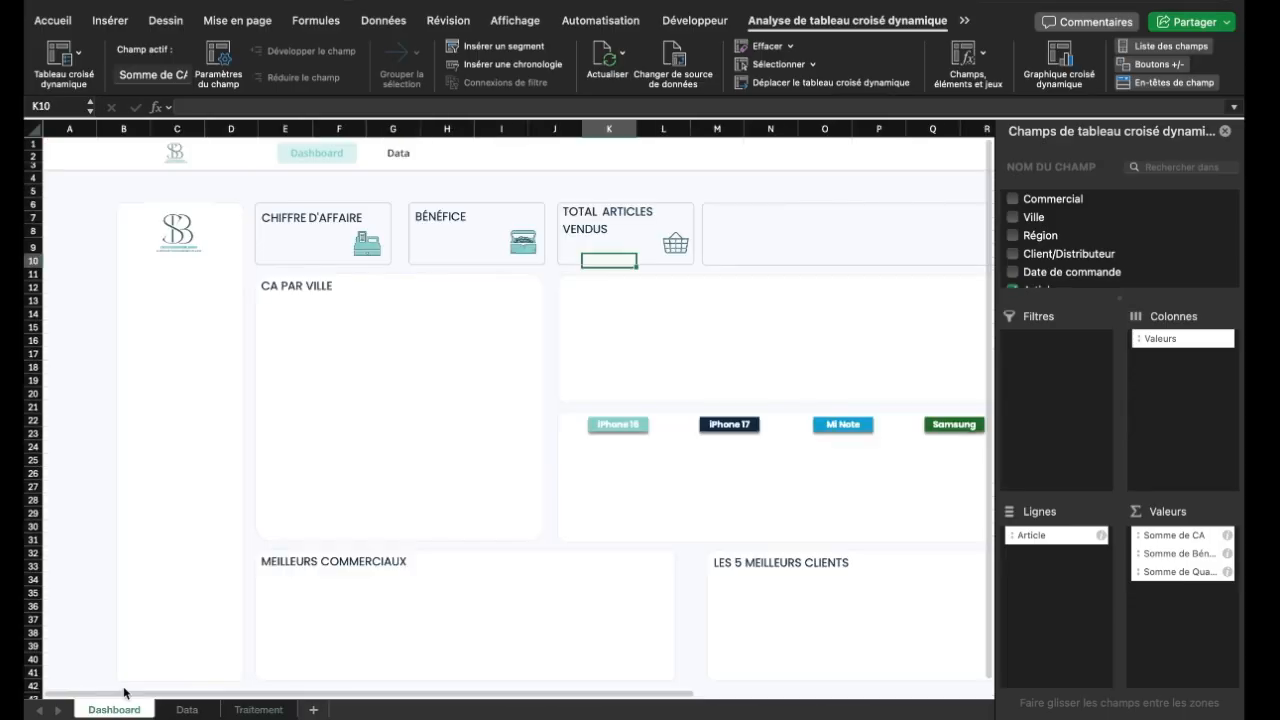
click(290, 246)
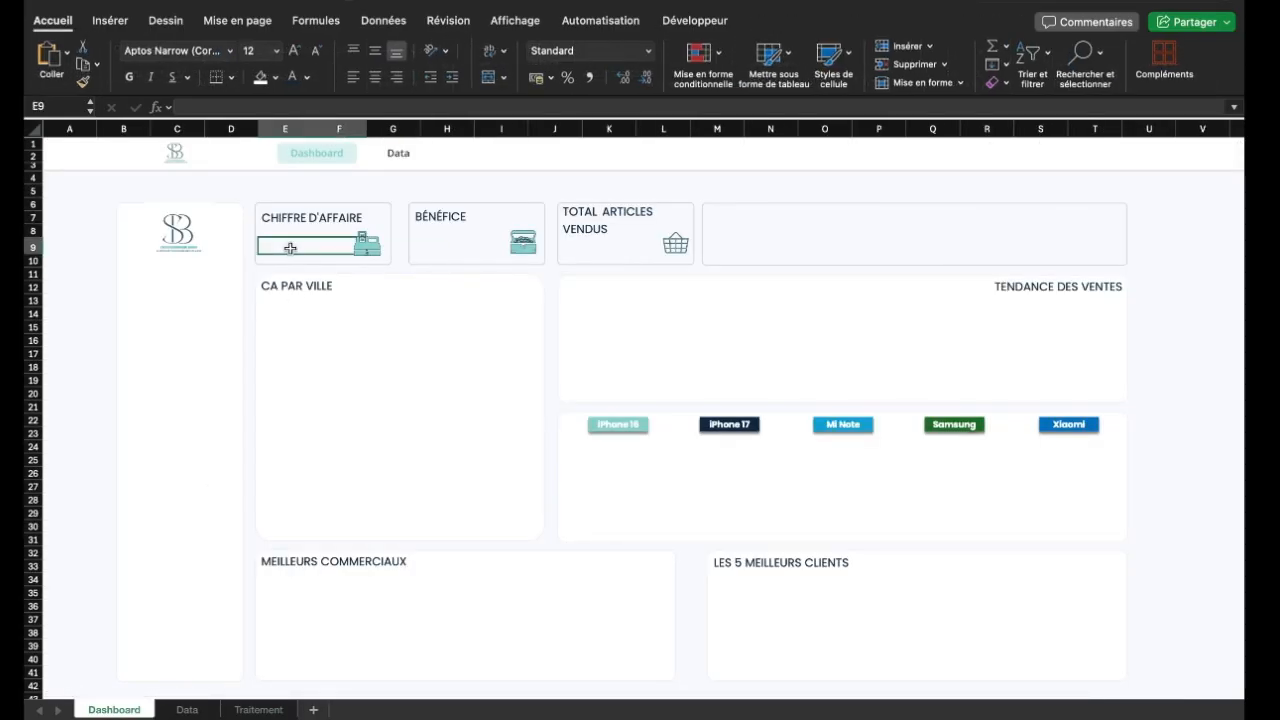
click(449, 248)
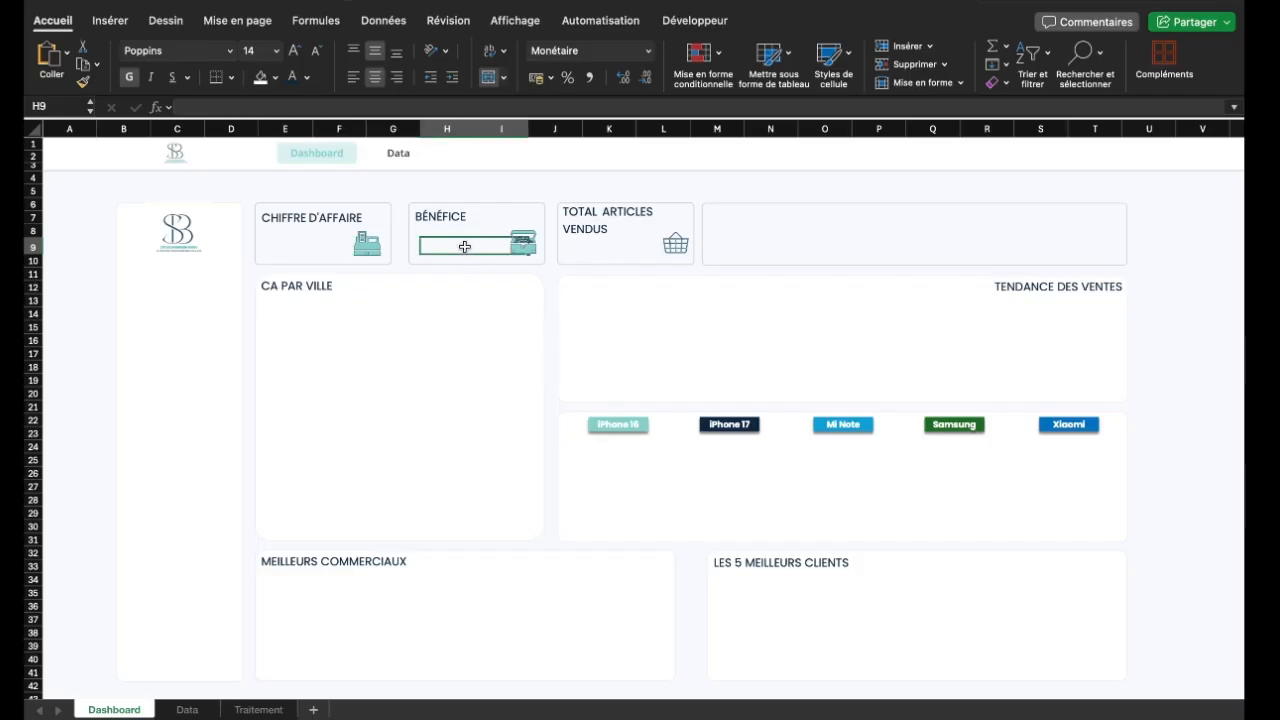
click(593, 249)
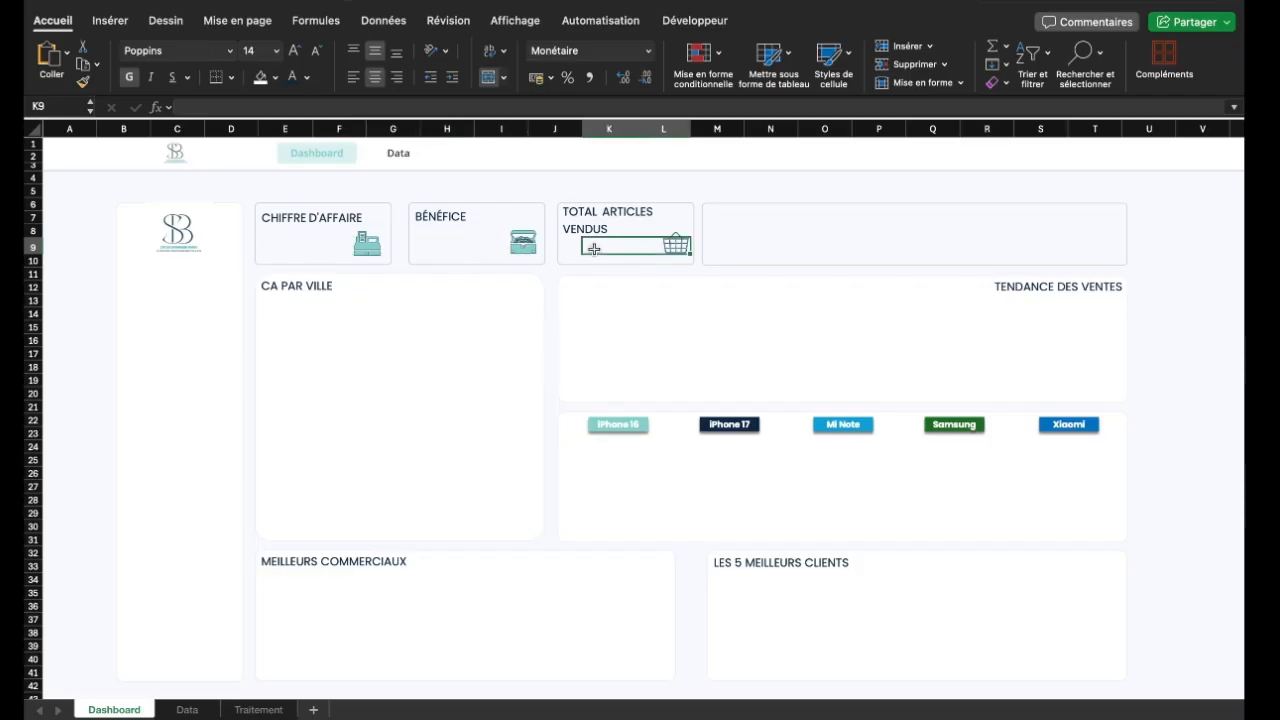
click(303, 248)
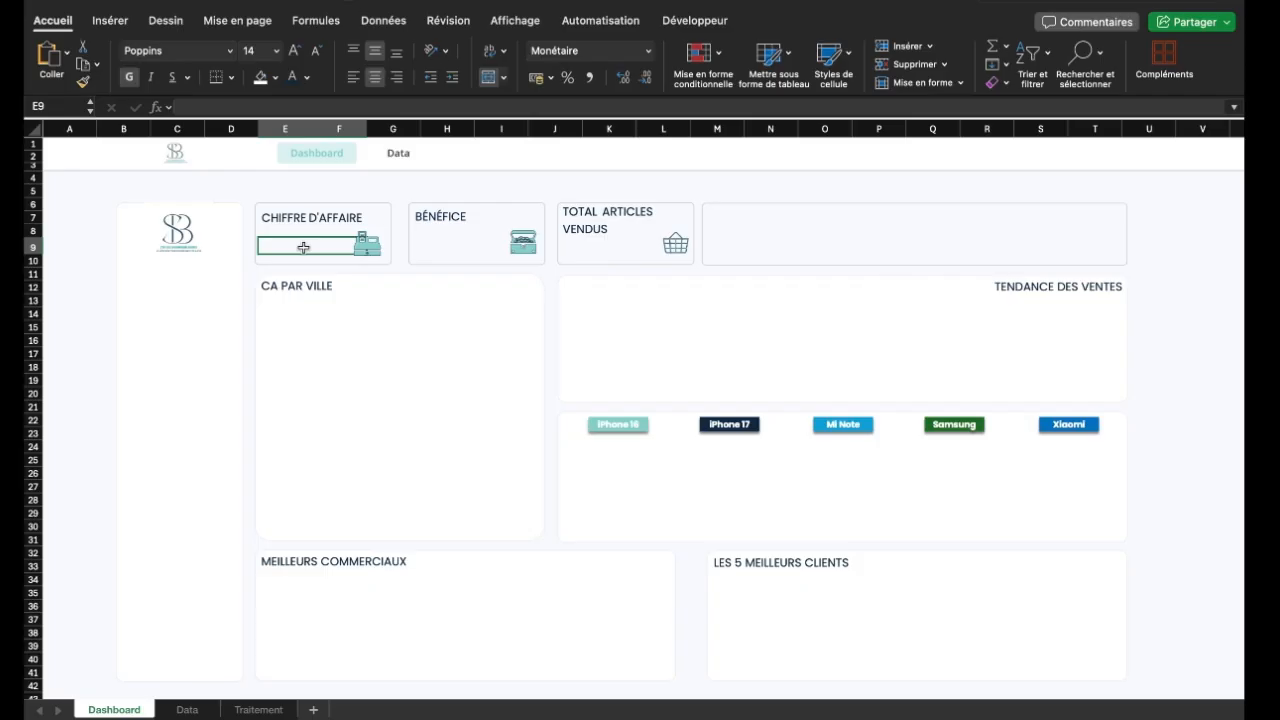
text(=)
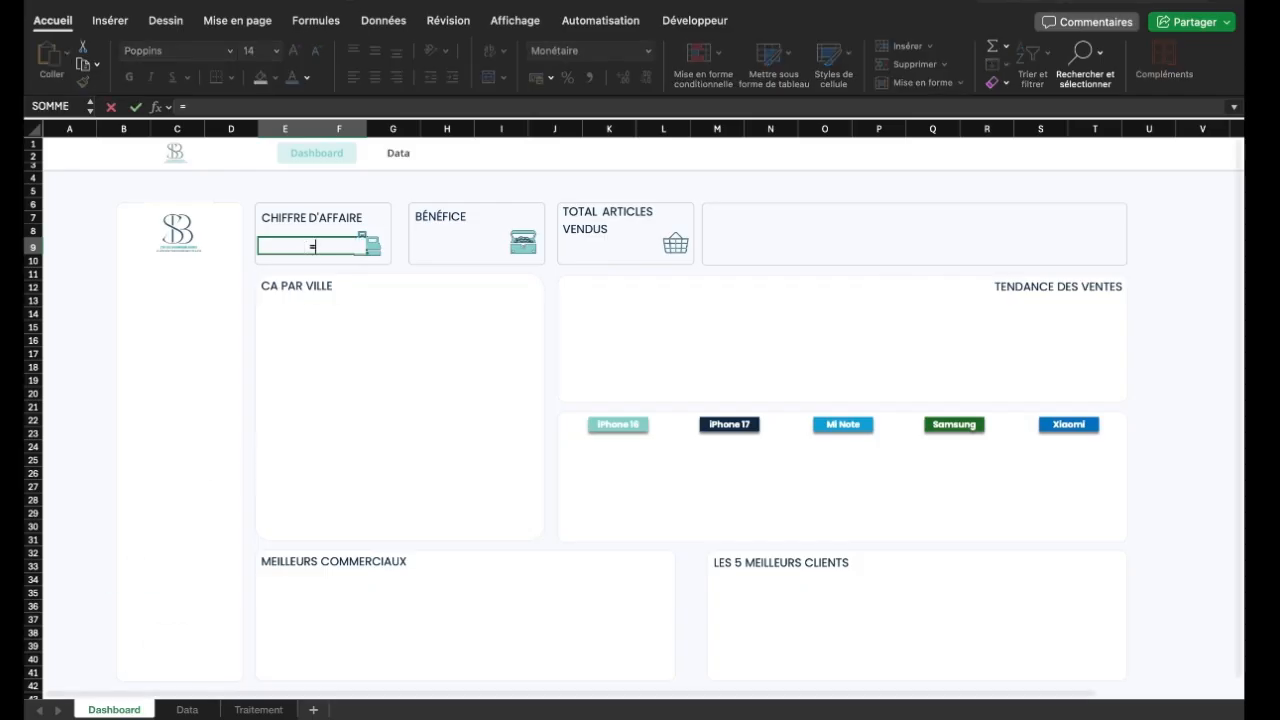
click(257, 710)
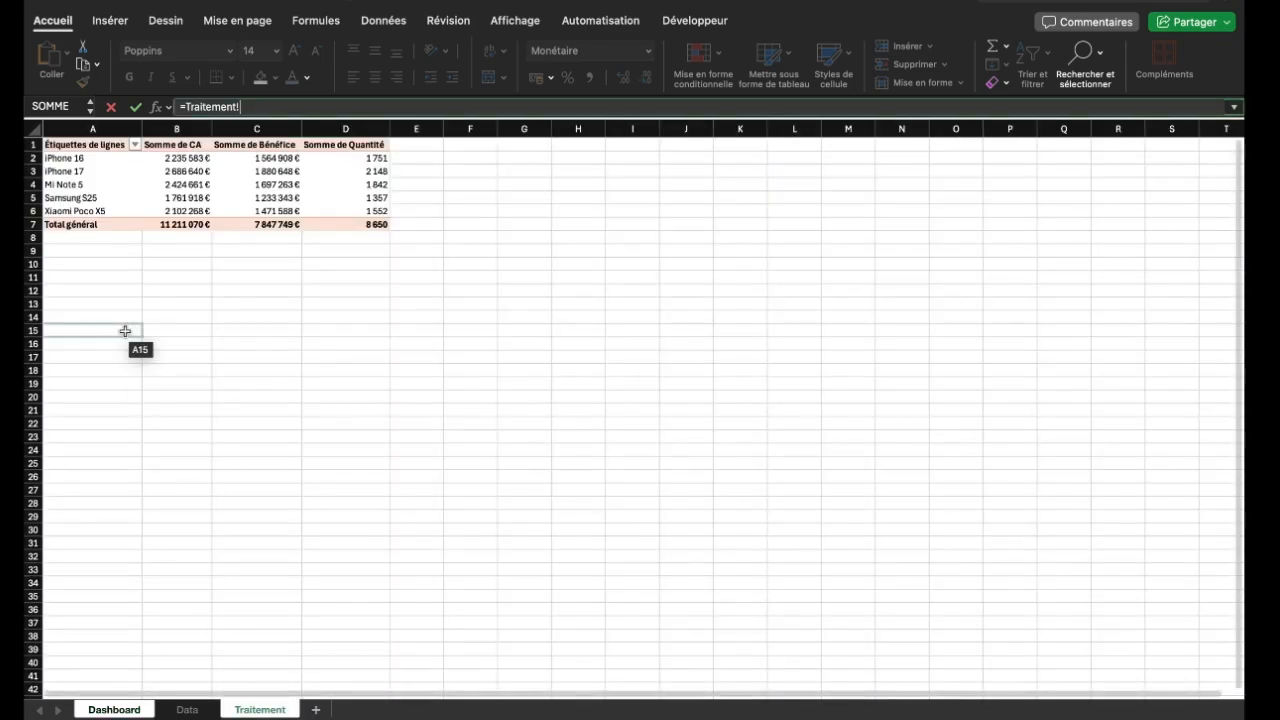
click(181, 224)
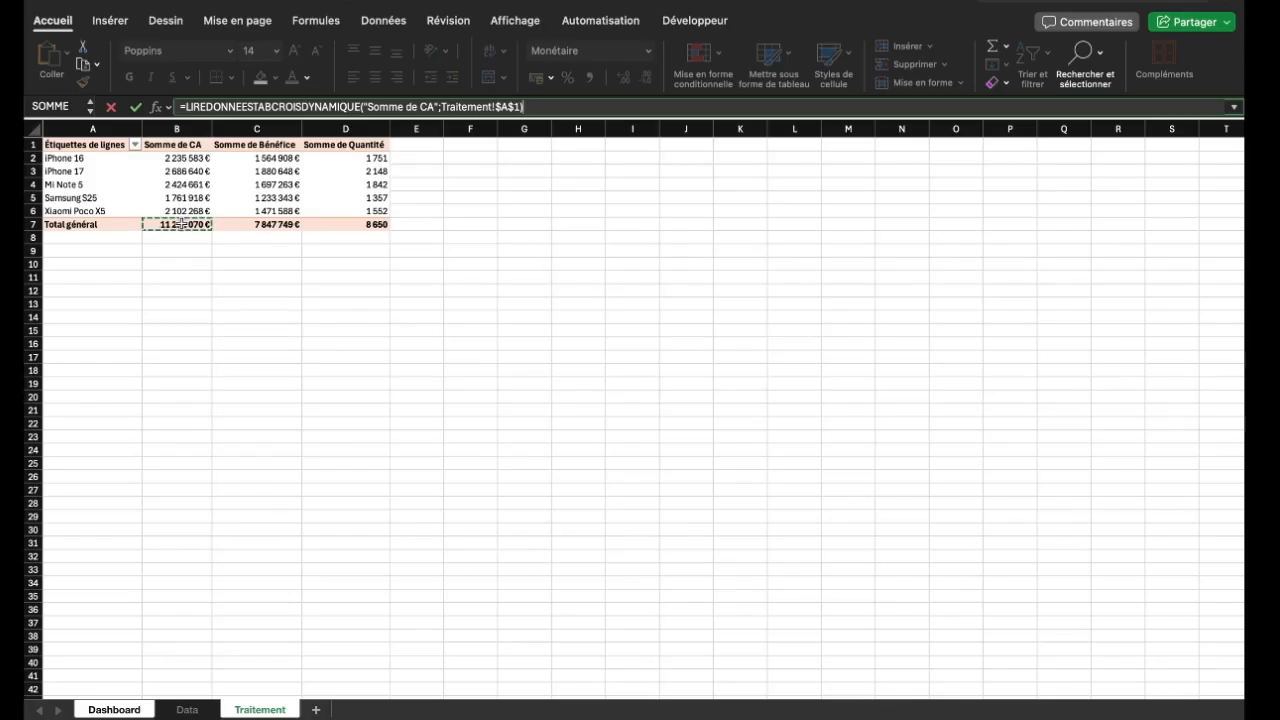
key(Return)
click(312, 244)
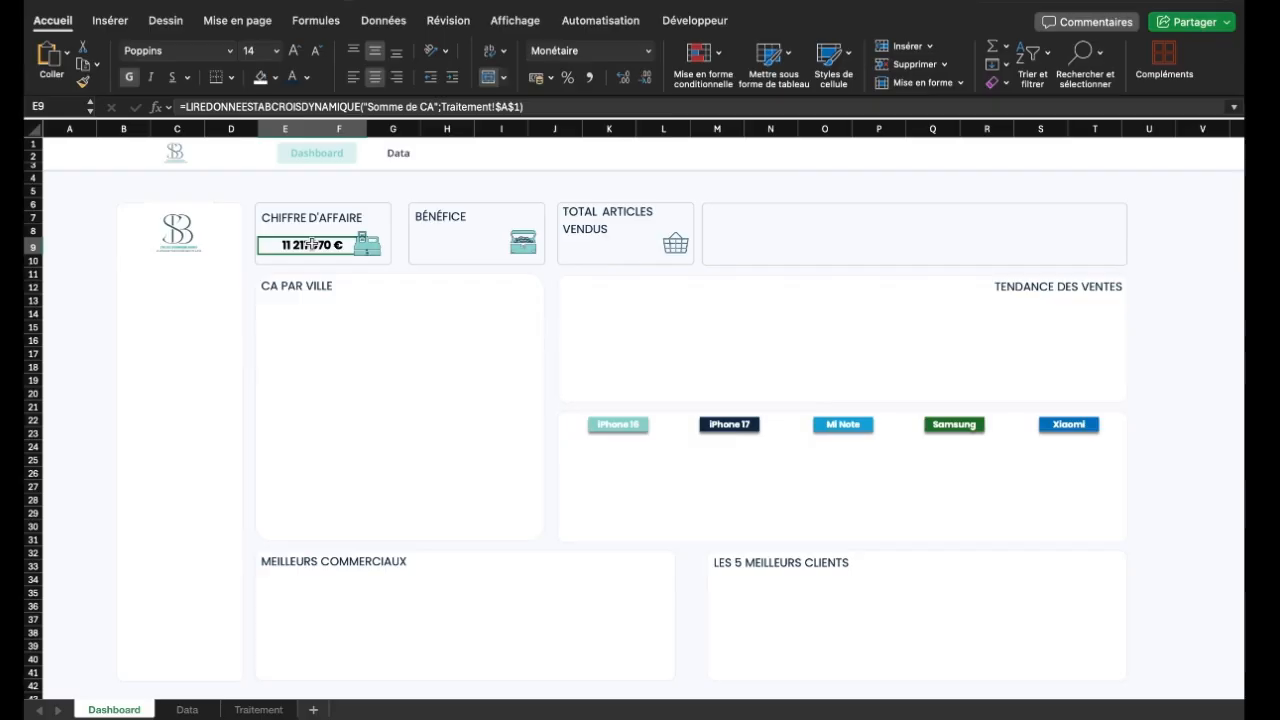
Link cell H9 of the BÉNÉFICE card to the Somme de Bénéfice grand total in the Traitement pivot table
click(465, 242)
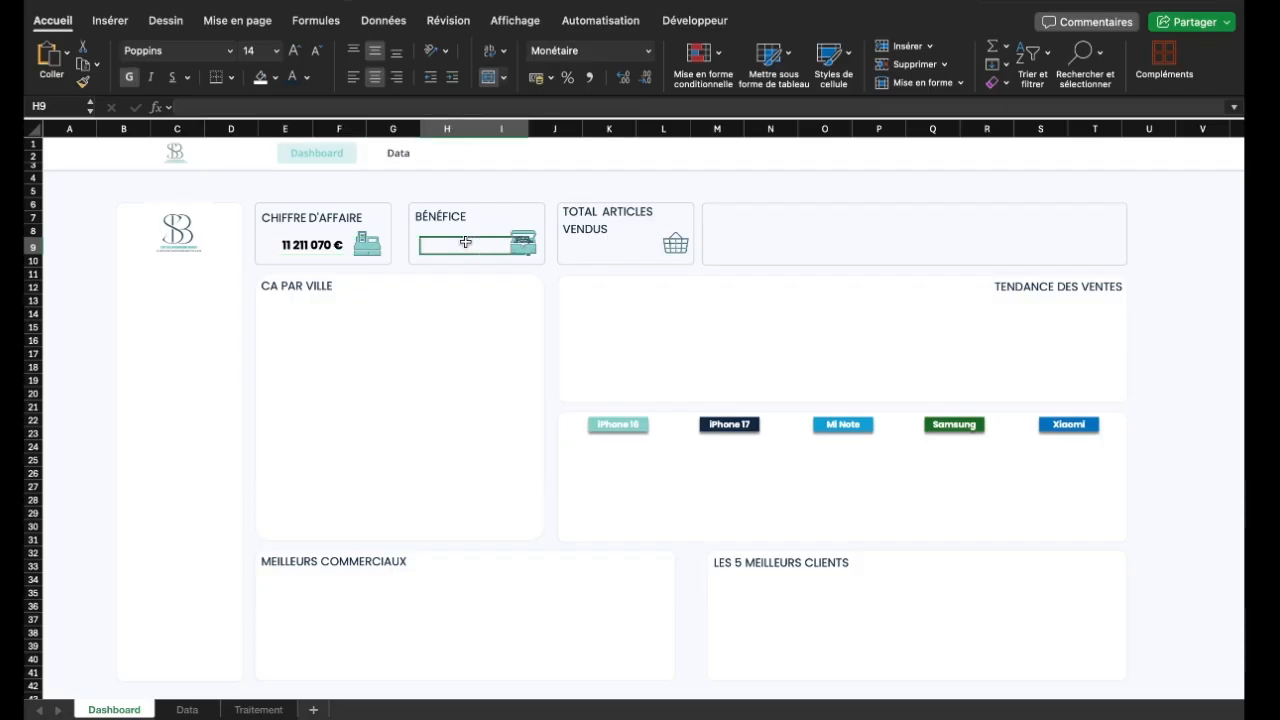
text(=)
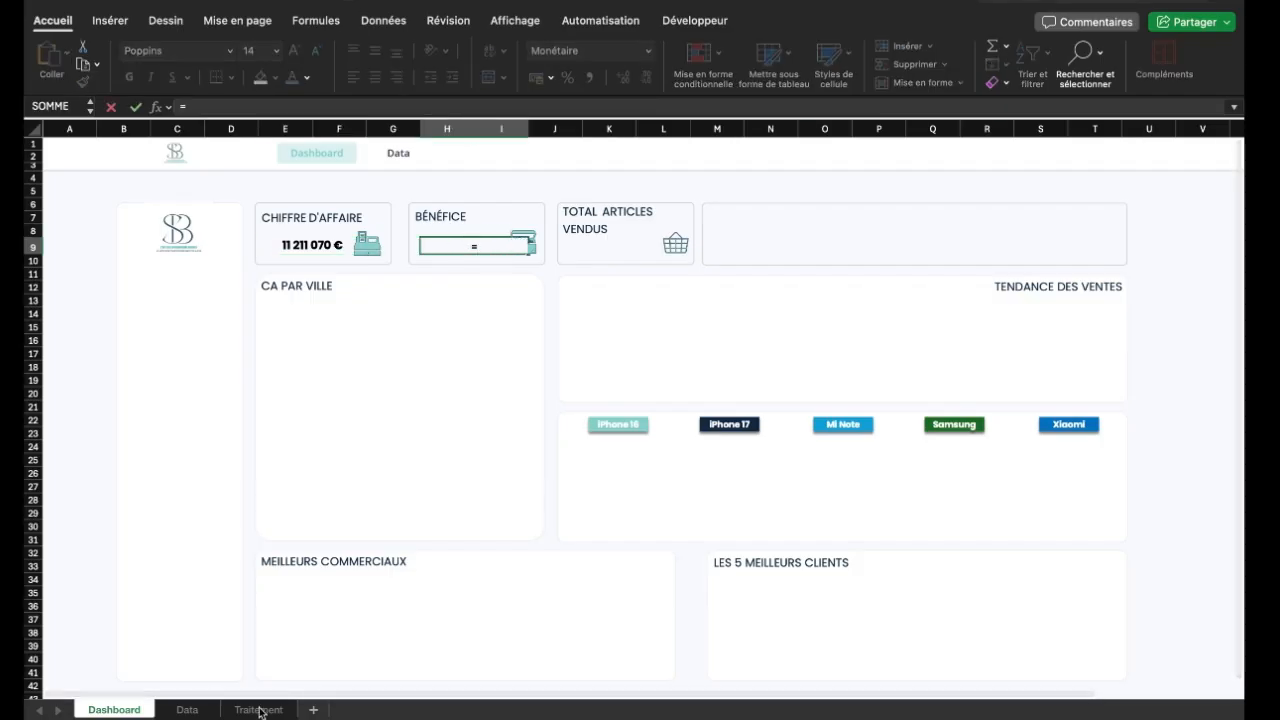
click(259, 709)
click(272, 224)
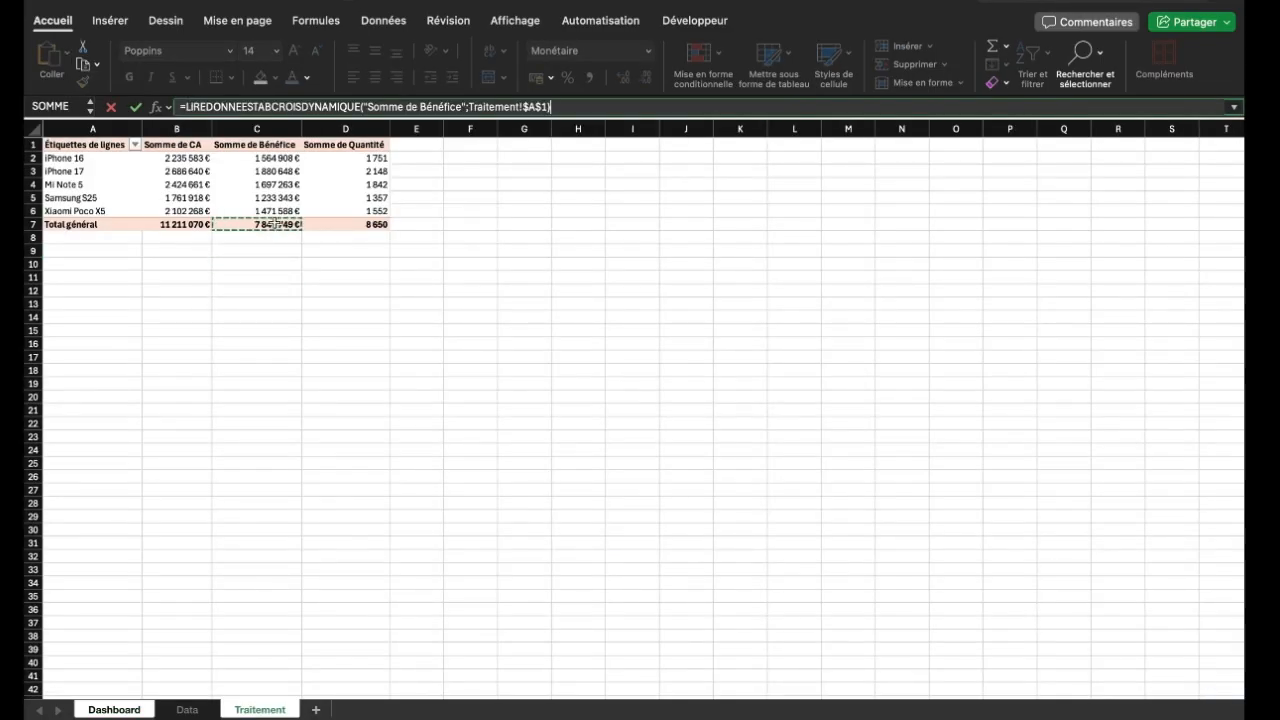
key(Return)
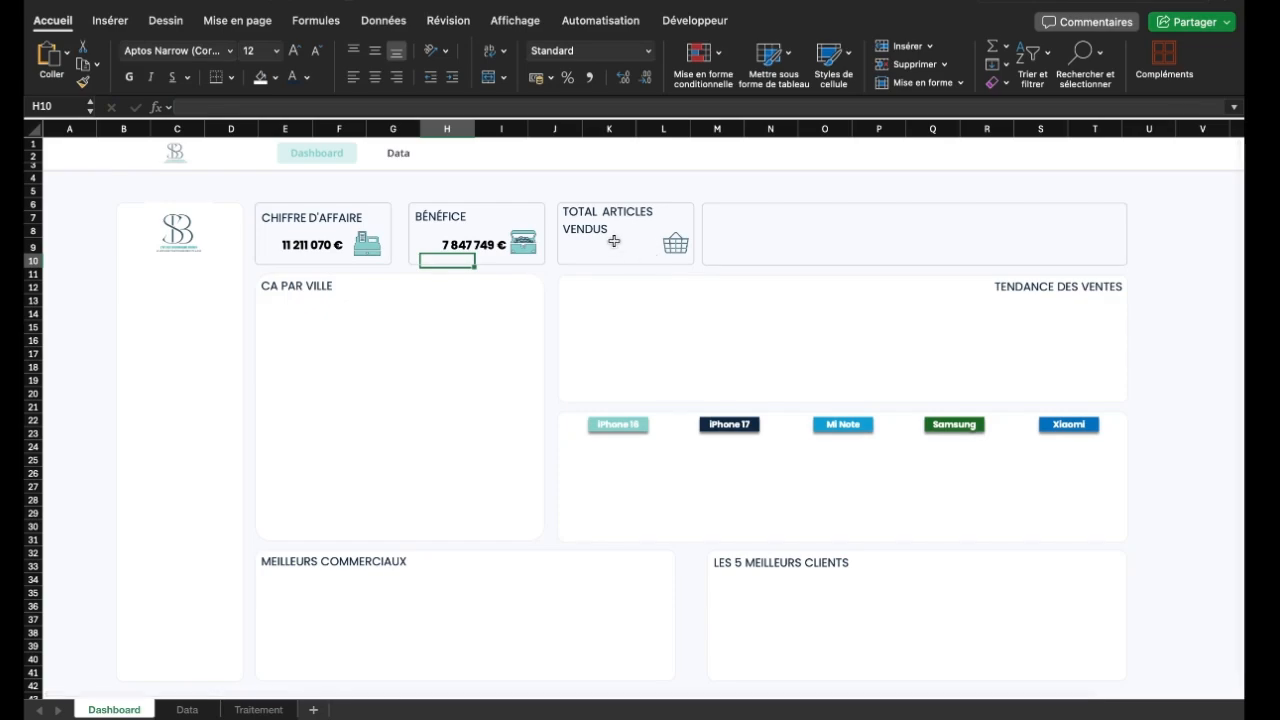
Link cell K9 of the TOTAL ARTICLES VENDUS card to the Somme de Quantité grand total in the Traitement pivot table
click(615, 246)
click(613, 250)
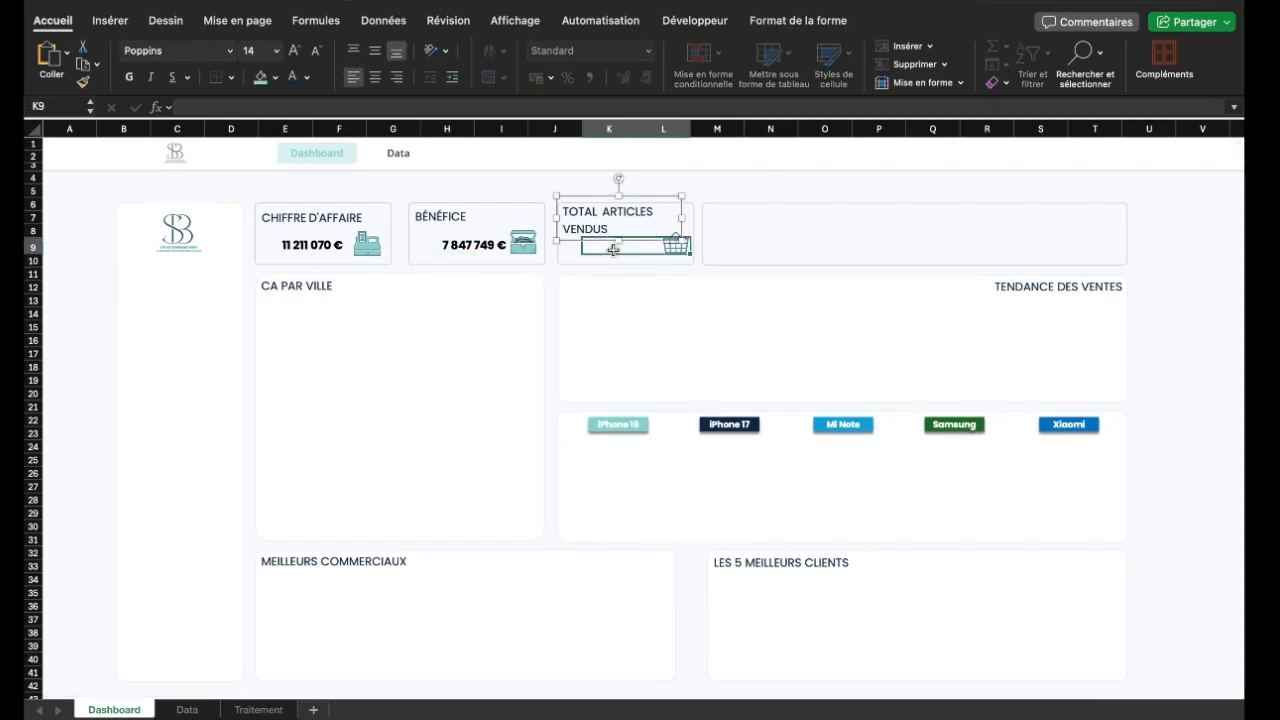
text(=)
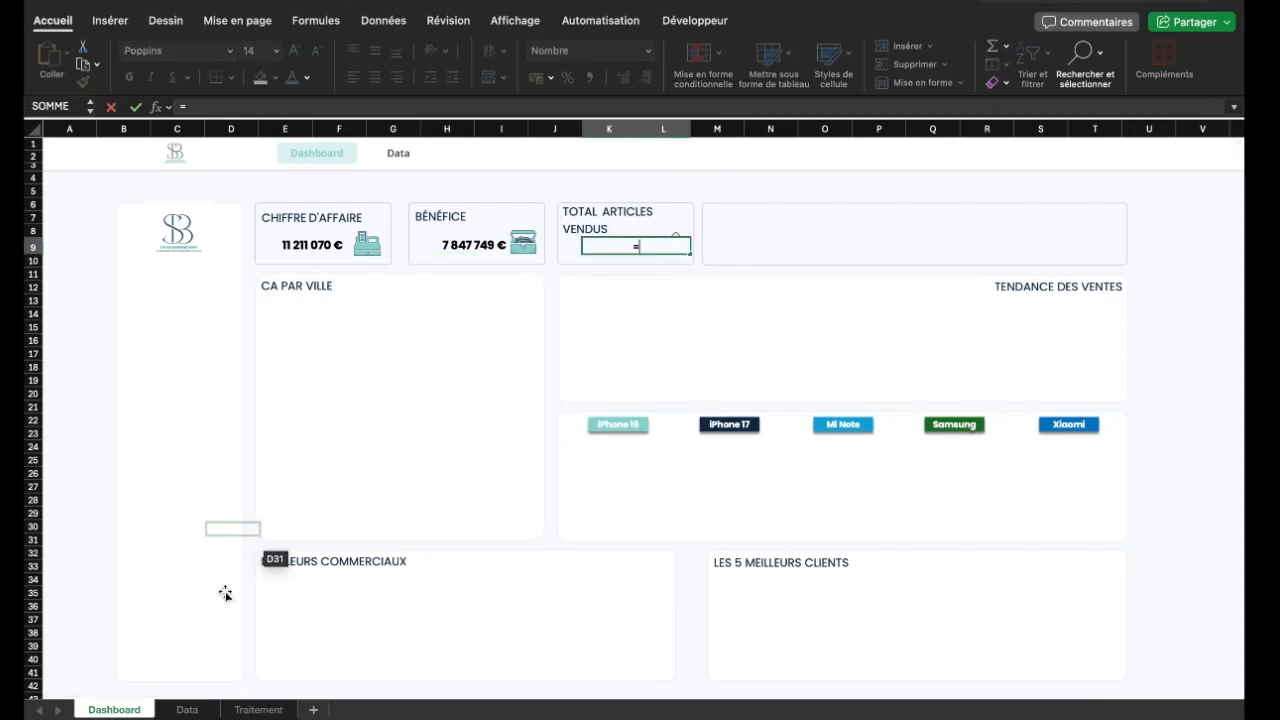
click(260, 711)
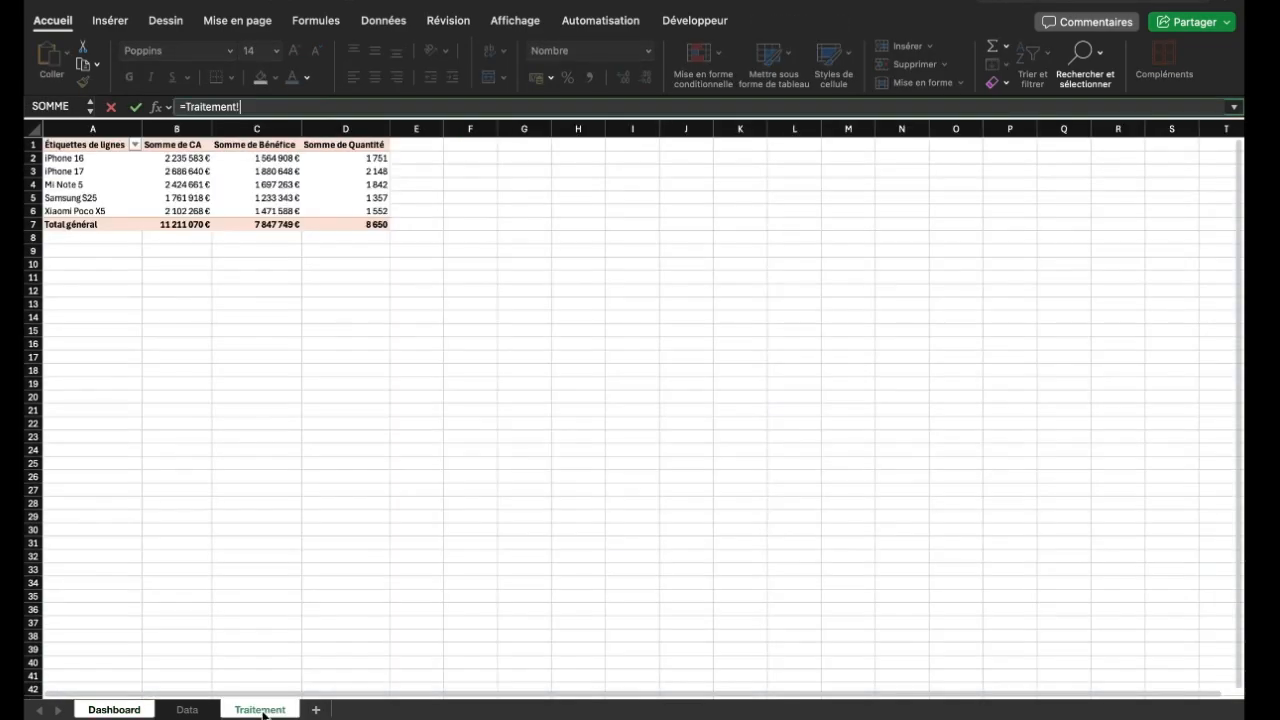
click(356, 219)
key(Return)
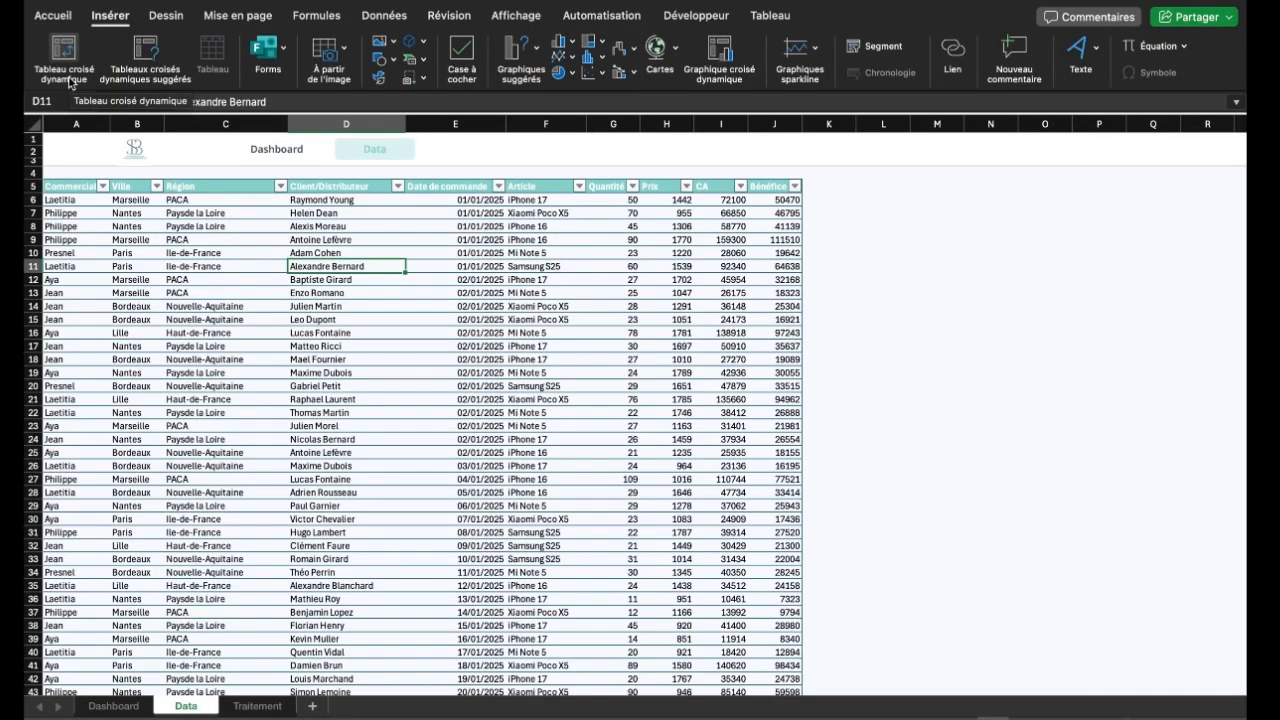
Create a pivot table from T_VENTES on the existing Traitement sheet, starting at cell A12
click(64, 60)
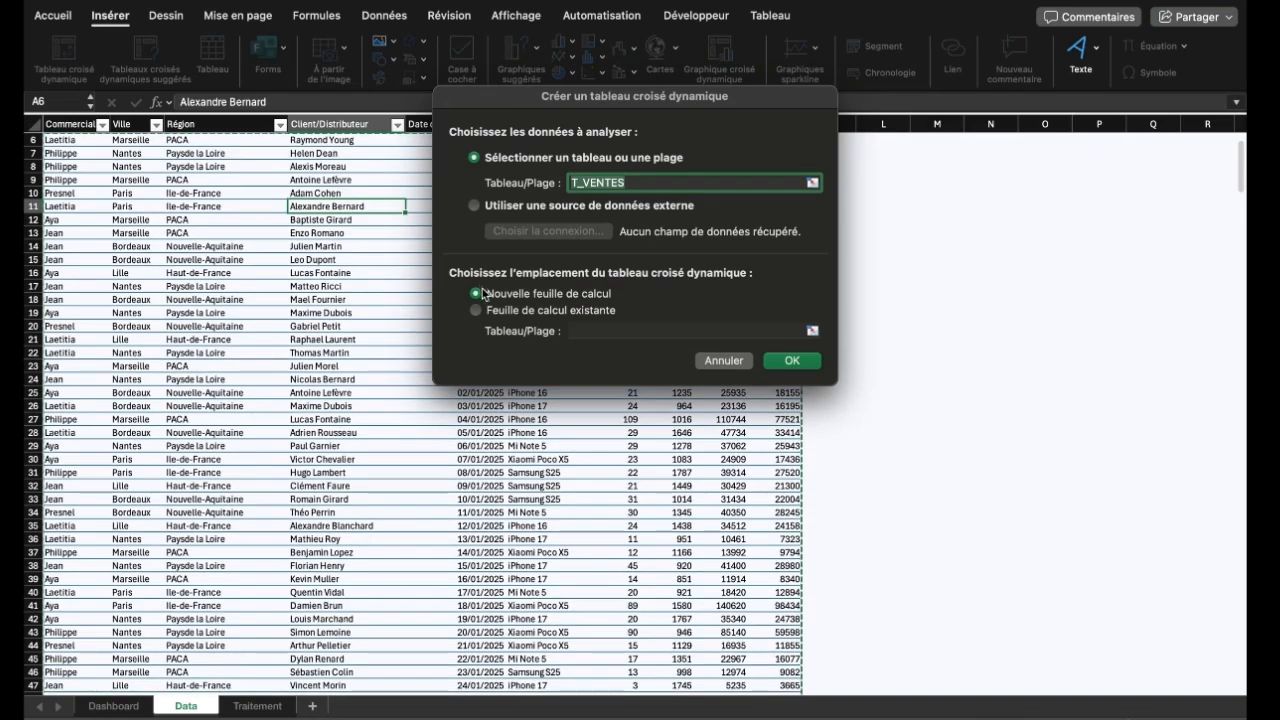
click(491, 311)
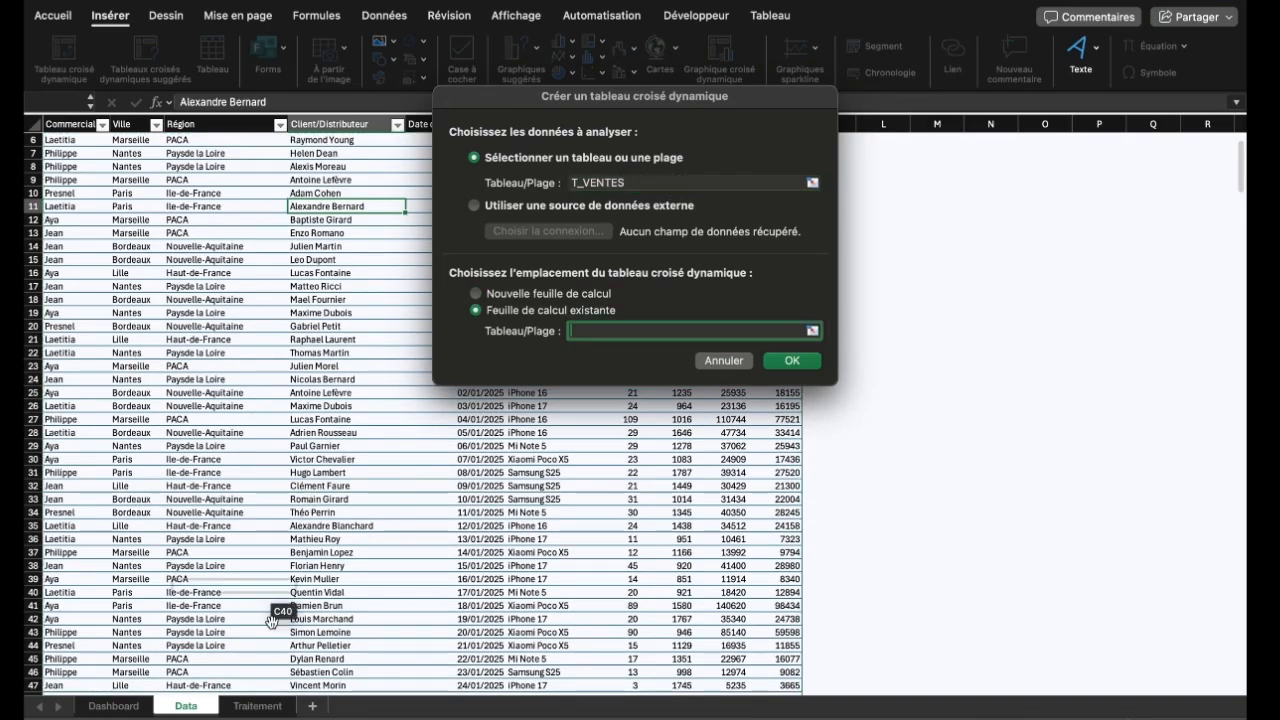
click(262, 706)
click(100, 286)
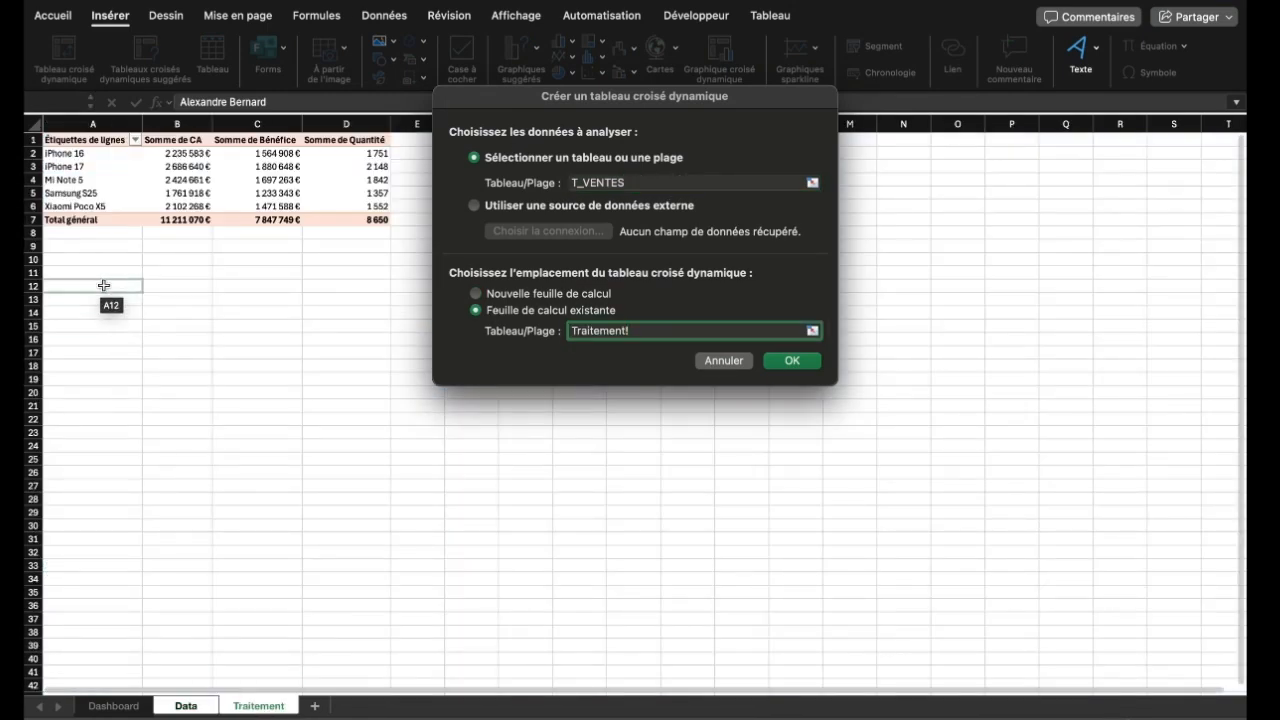
click(790, 362)
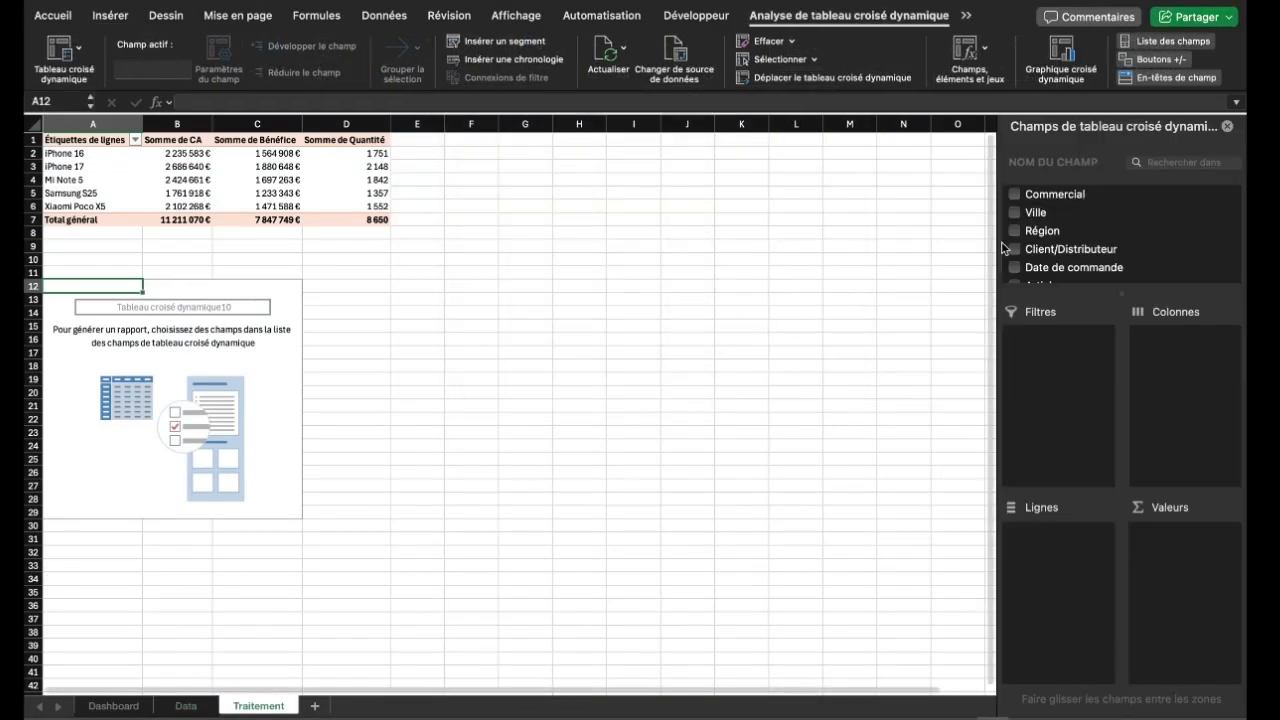
Add Ville as the row field and CA as the summed value of the new pivot table
click(1016, 212)
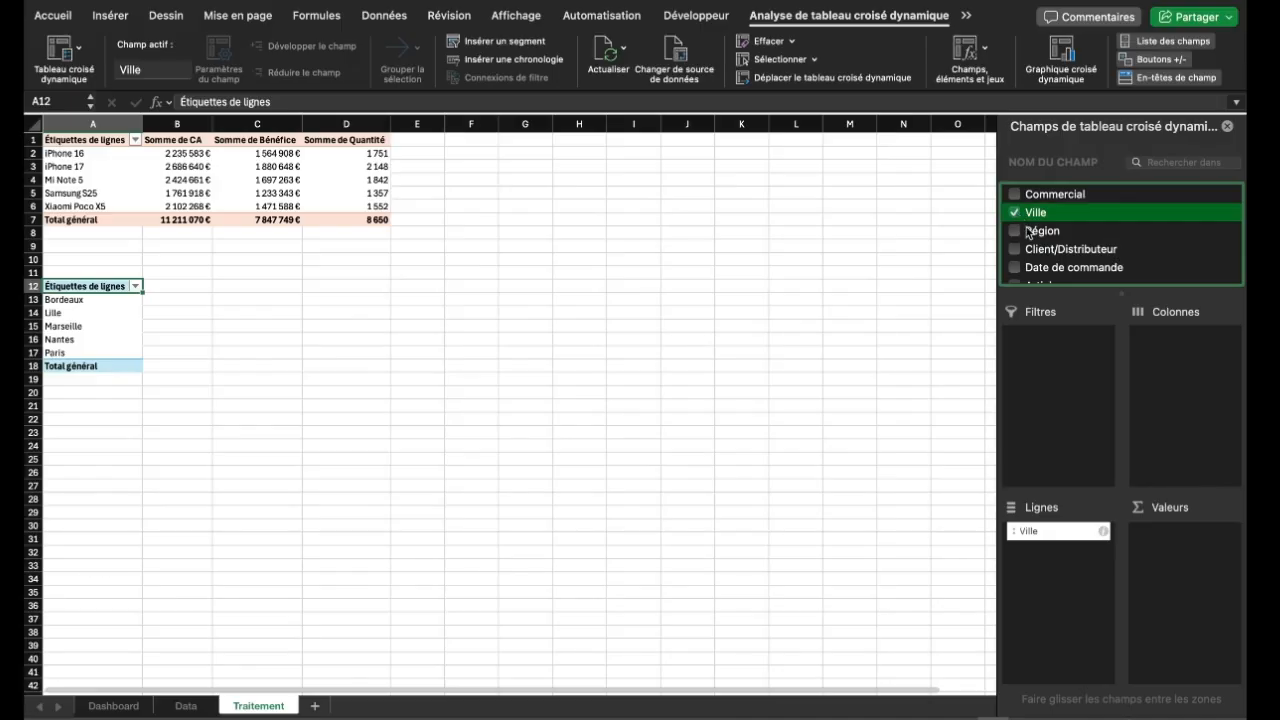
scroll(1036, 245, down, 5)
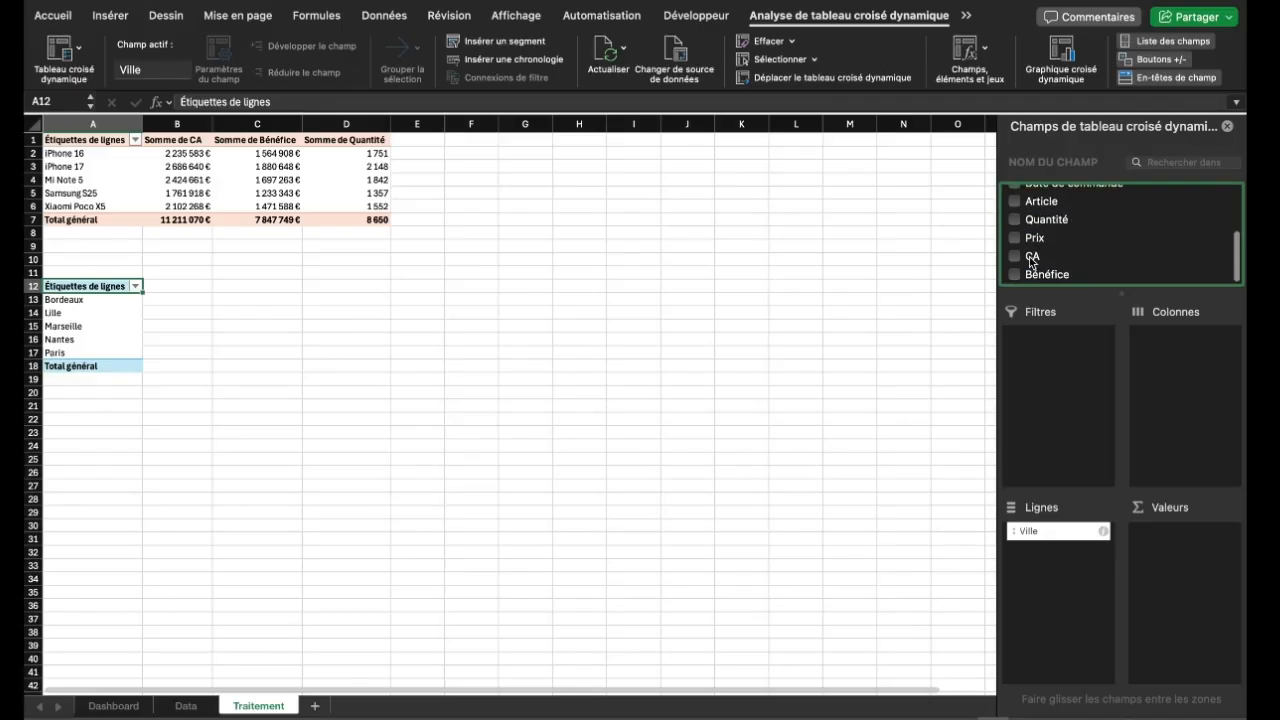
click(1030, 257)
Format the city pivot table's Somme de CA values in B13:B18 as Monétaire with no decimals
drag(179, 299, 176, 365)
click(58, 18)
click(649, 45)
click(586, 134)
click(646, 73)
click(646, 73)
click(447, 310)
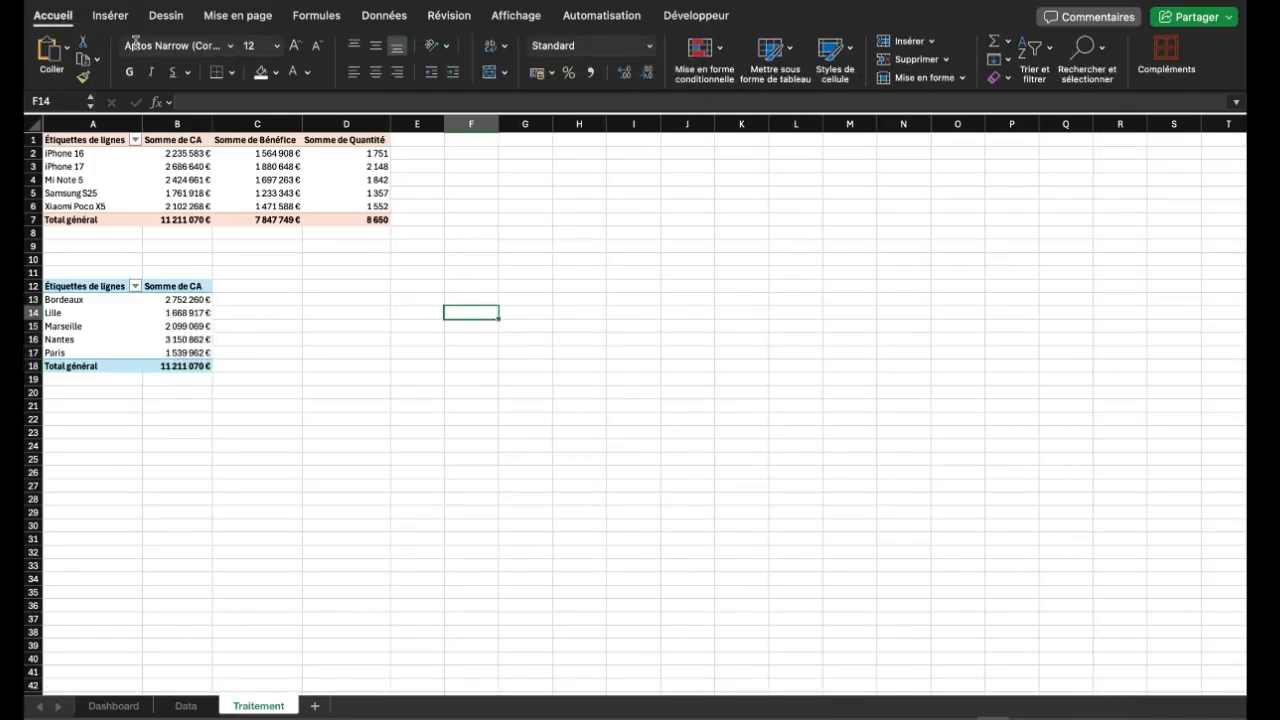
Insert an empty scatter chart on the Traitement sheet, enlarge it and place it beside the city pivot table
click(110, 16)
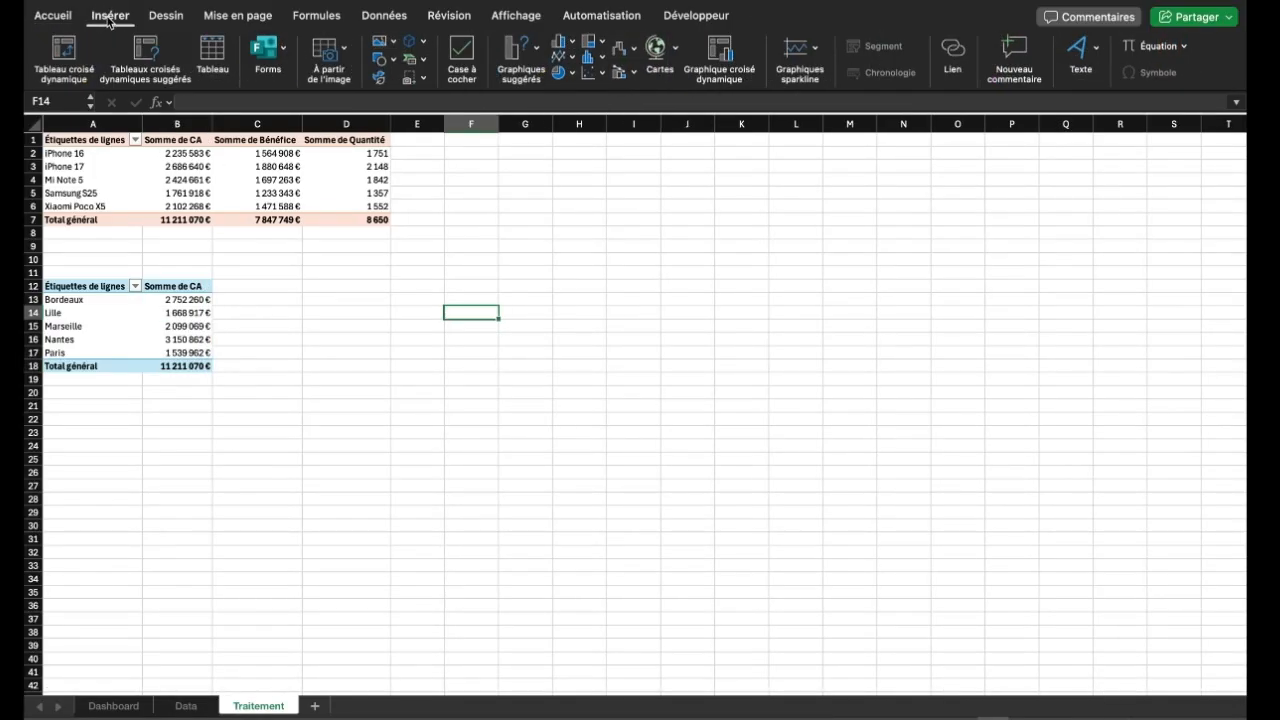
click(602, 74)
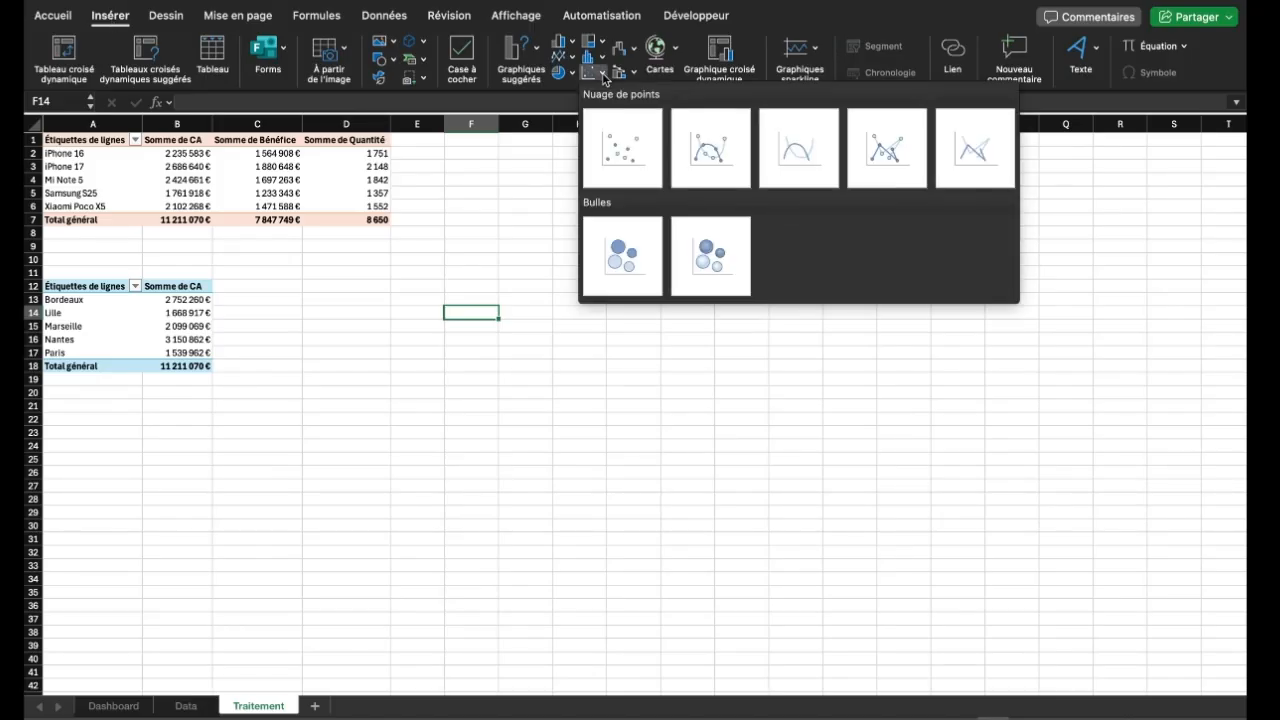
click(615, 166)
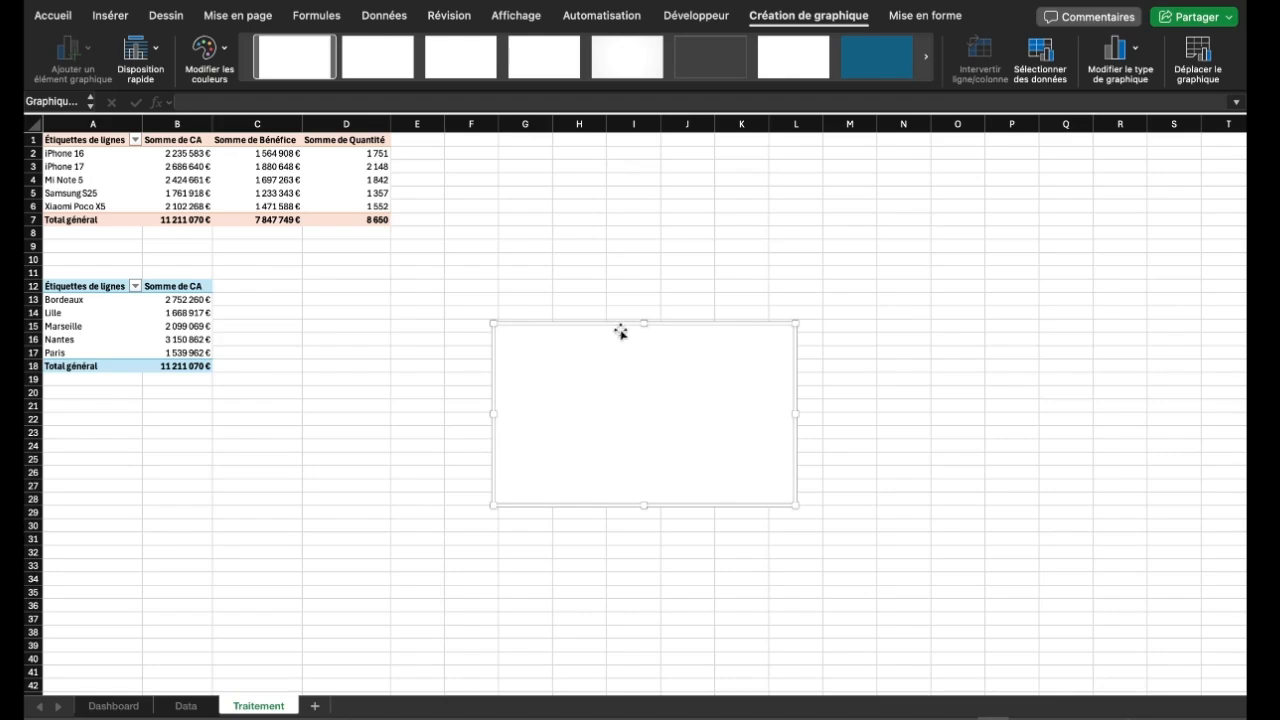
drag(493, 323, 414, 287)
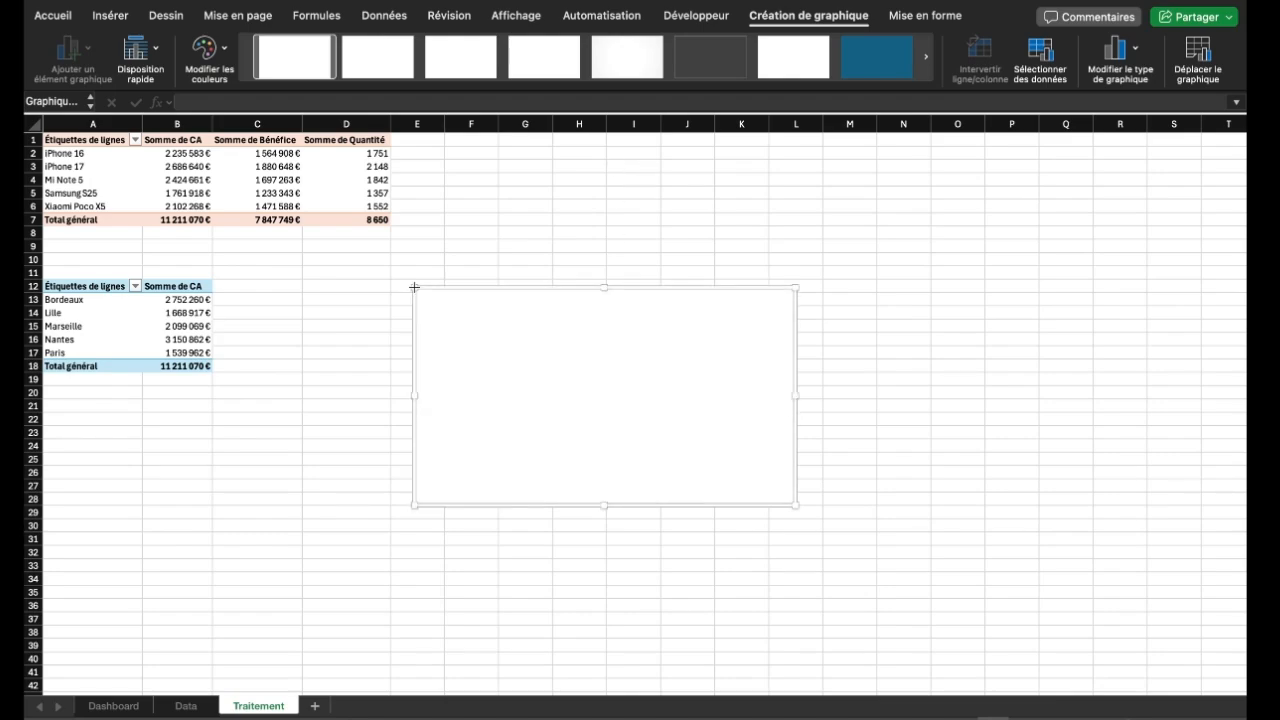
drag(583, 383, 461, 361)
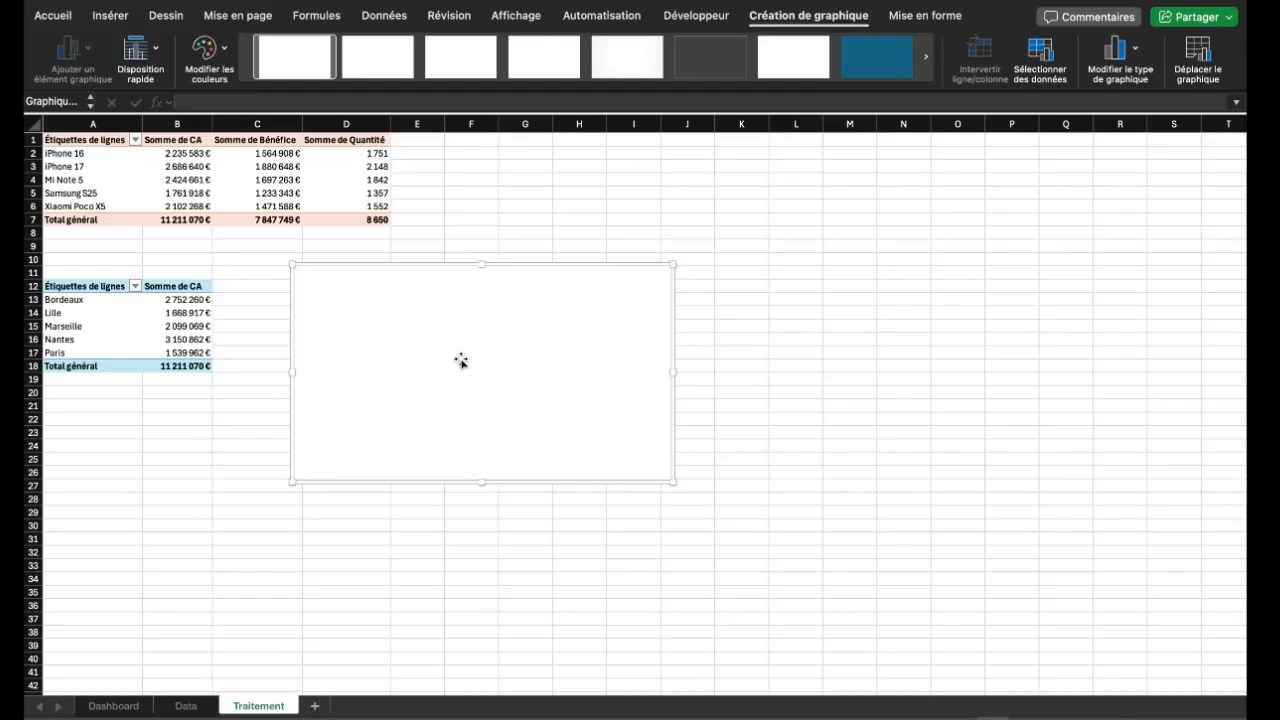
Fill the chart area with the picture carte de la france.jpg and stretch the chart's height down to row 35
double_click(461, 361)
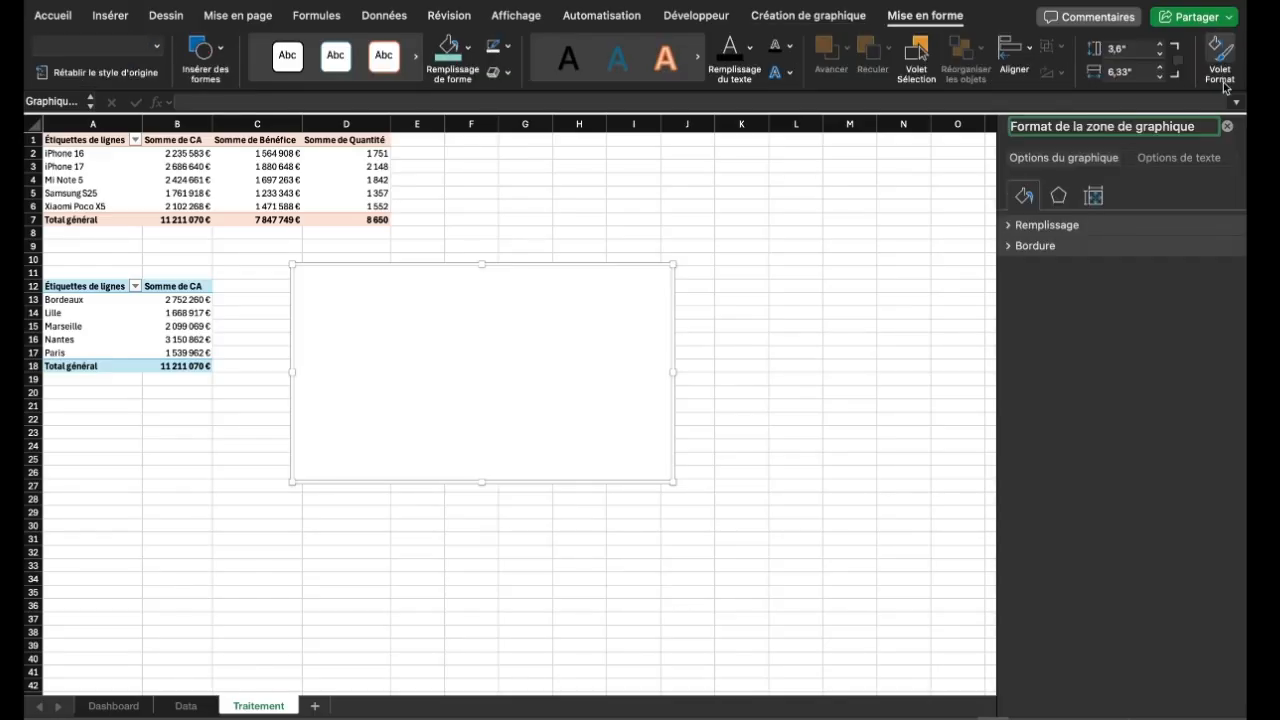
right_click(624, 306)
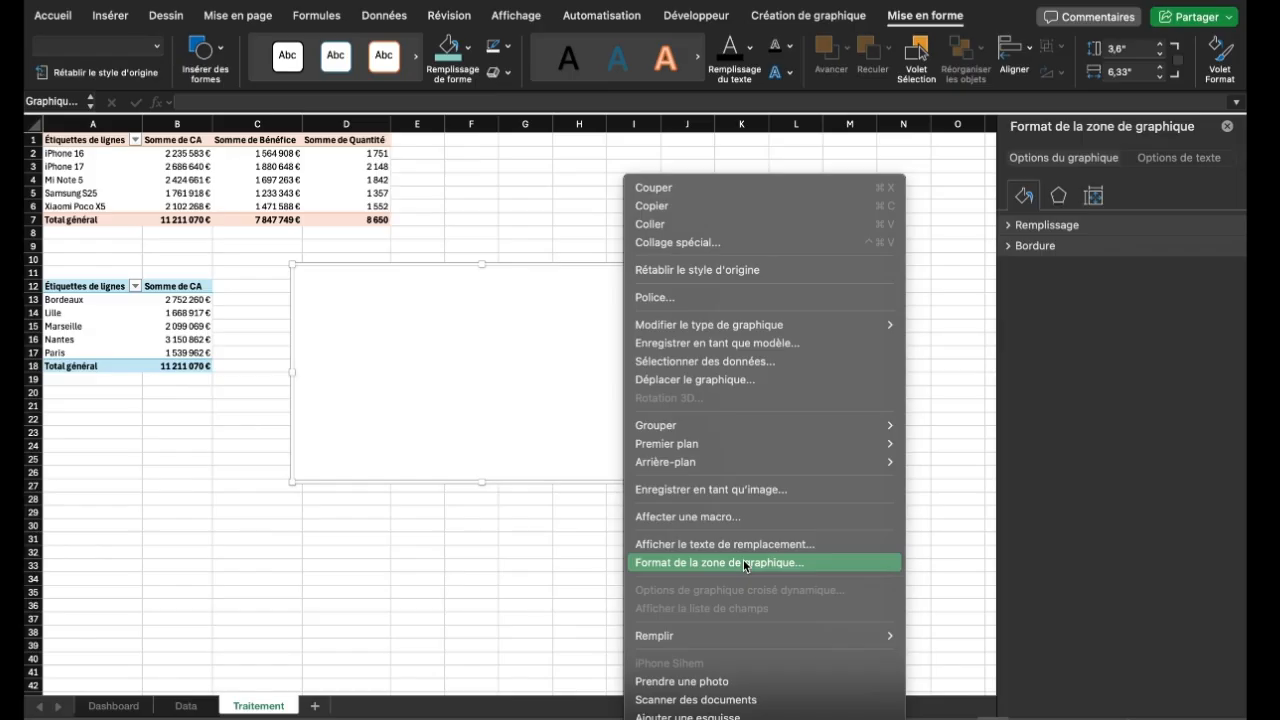
click(1045, 228)
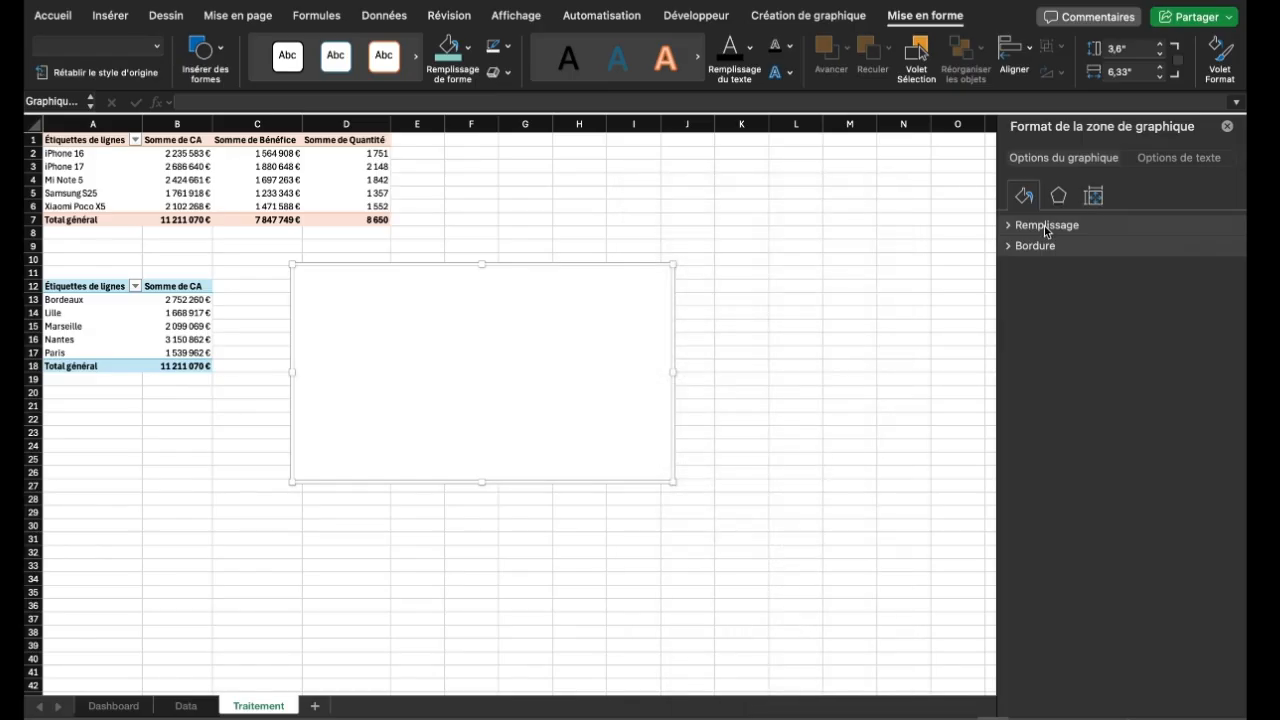
click(1020, 228)
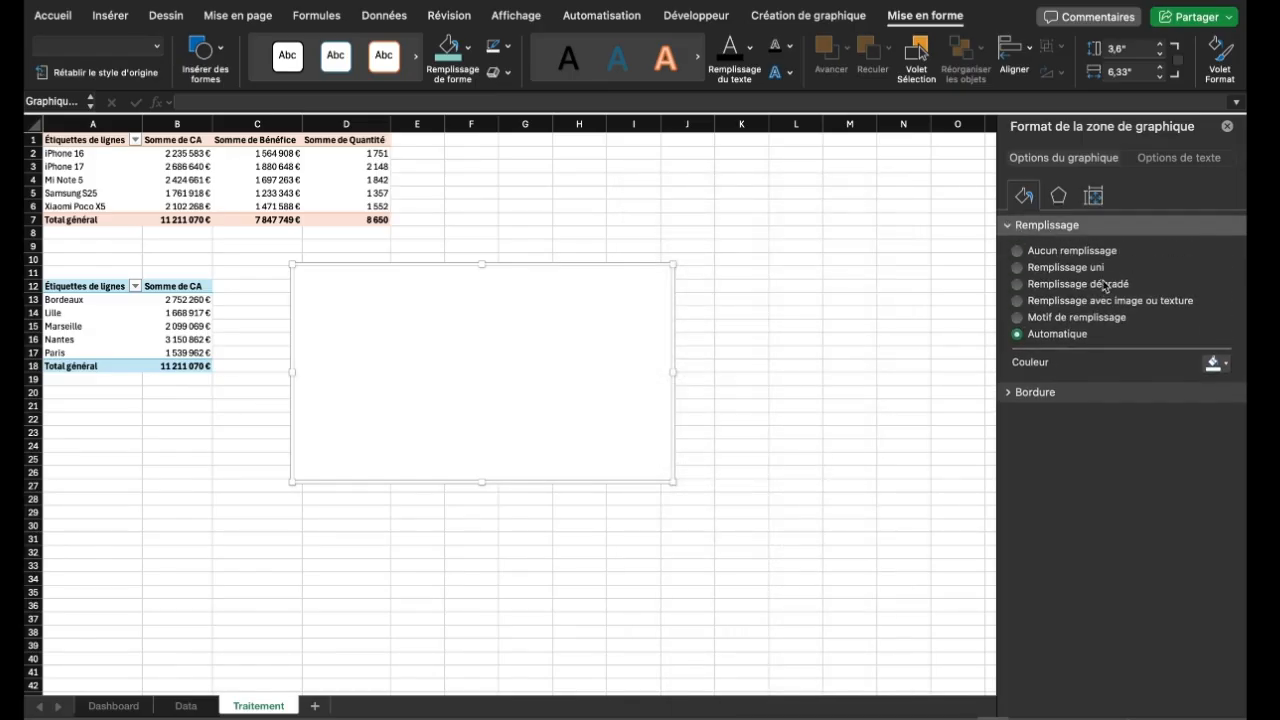
click(1067, 301)
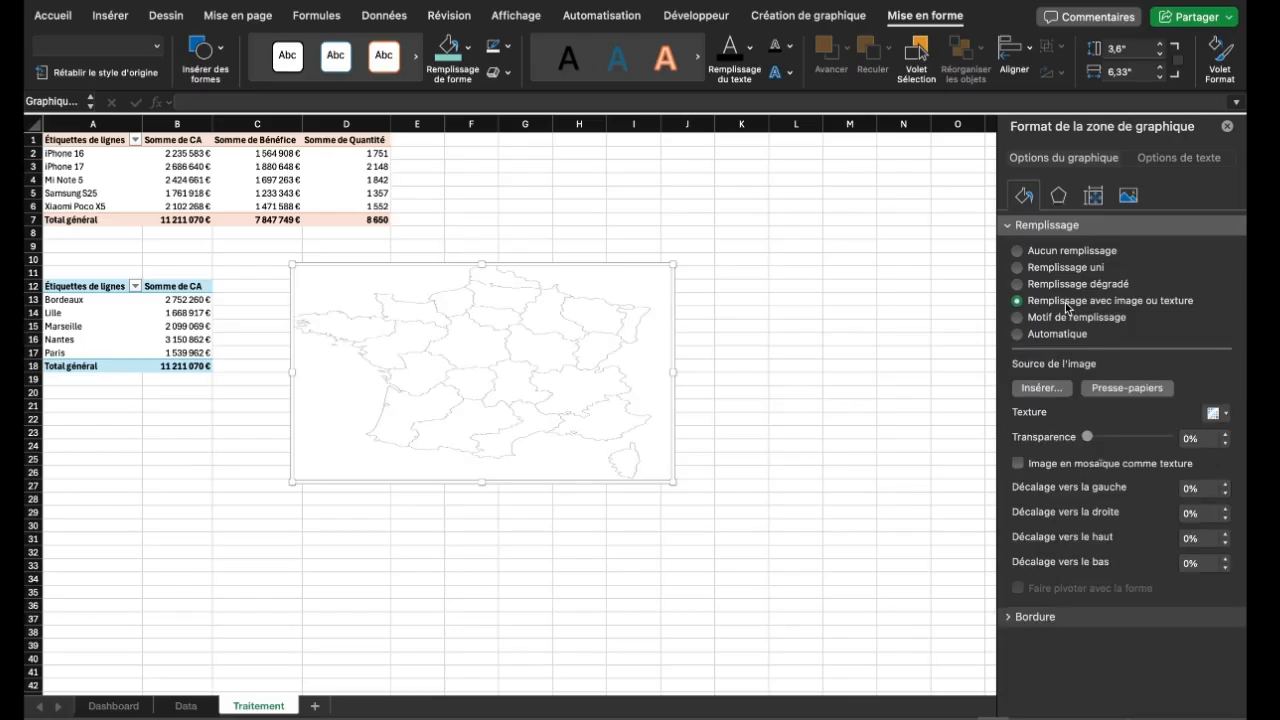
click(1054, 388)
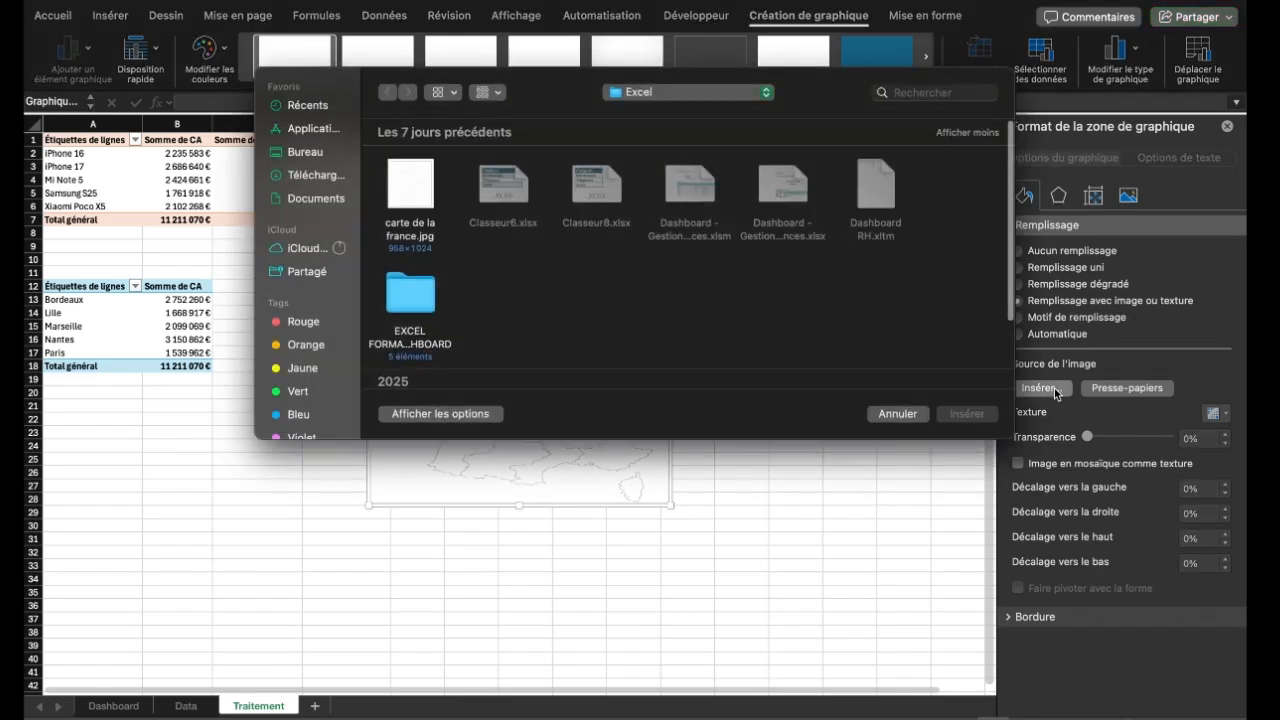
double_click(409, 200)
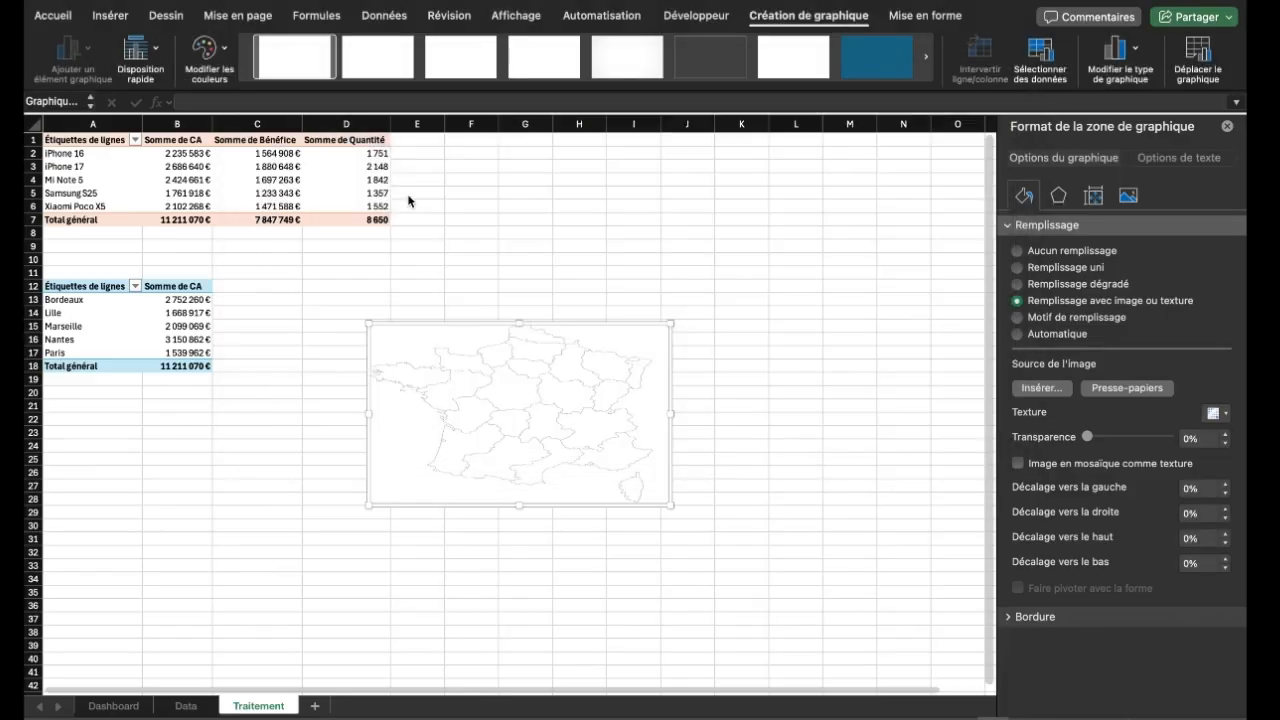
drag(520, 505, 520, 596)
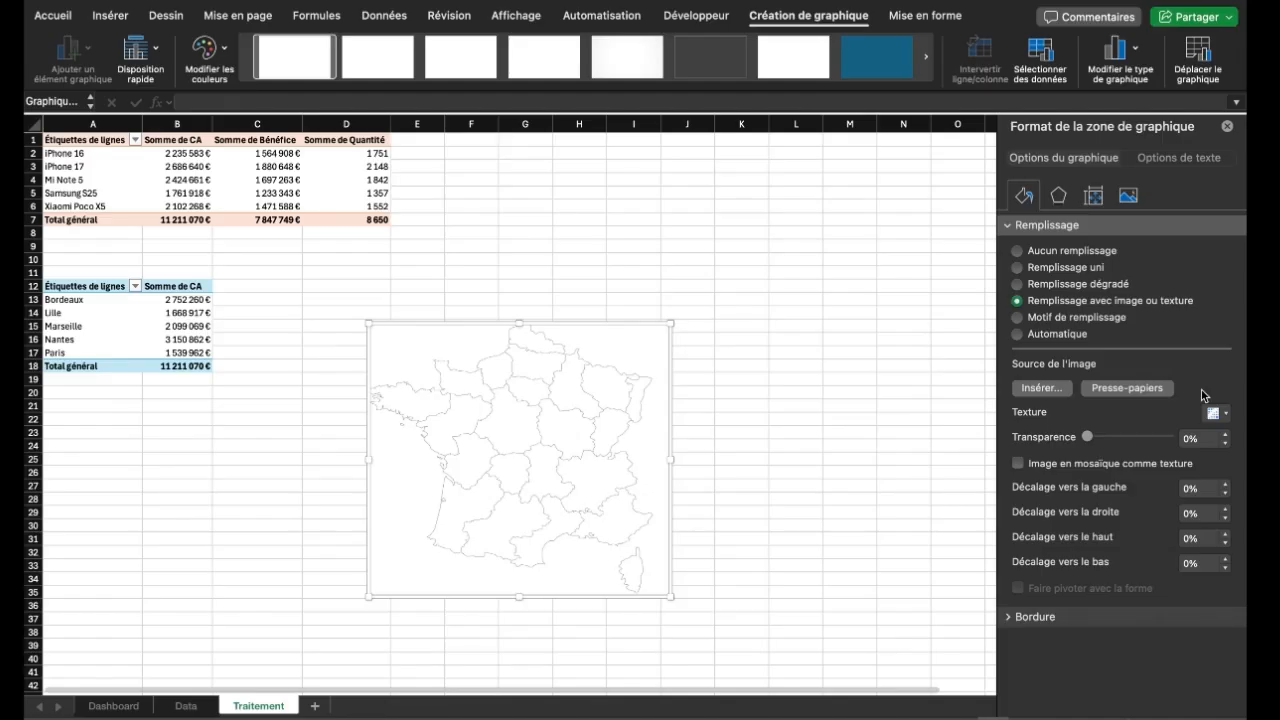
Copy the five city names from A13:A17 into the cells starting at A21
drag(90, 299, 90, 352)
key(cmd+c)
click(78, 409)
key(cmd+v)
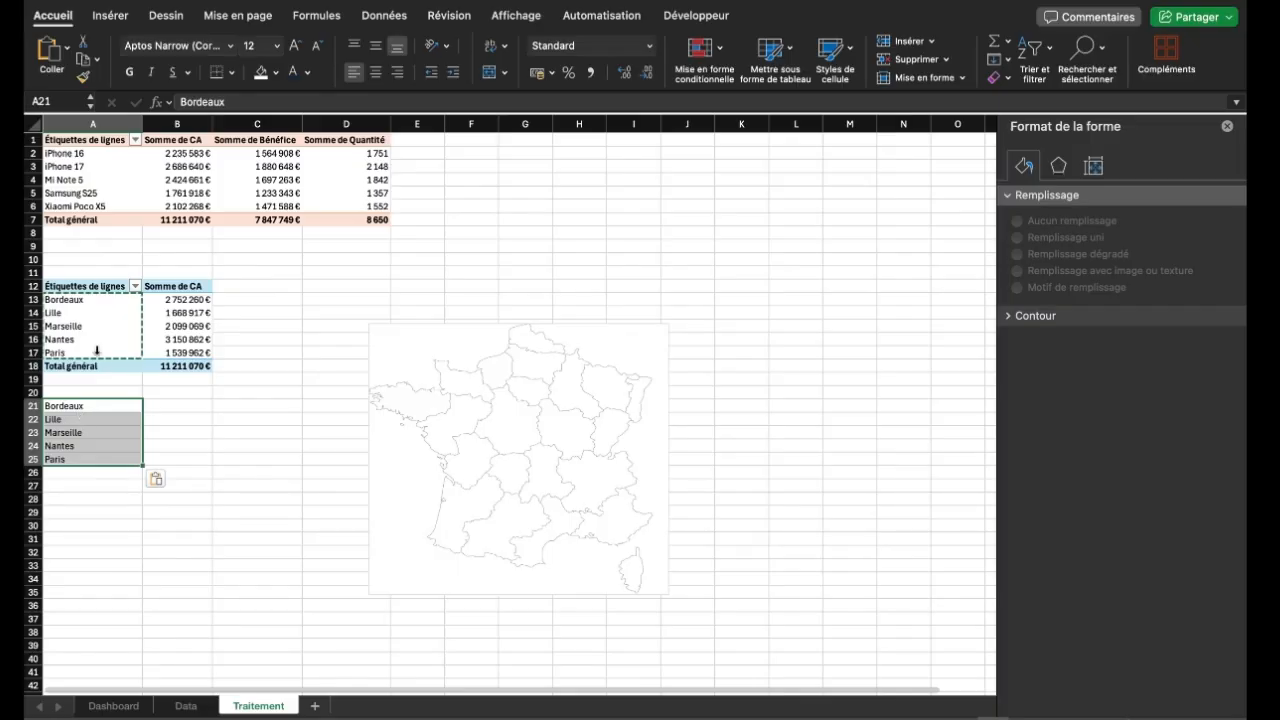
Add the coordinate headers X in B20 and Y in C20 above the copied city list
click(178, 393)
text(x)
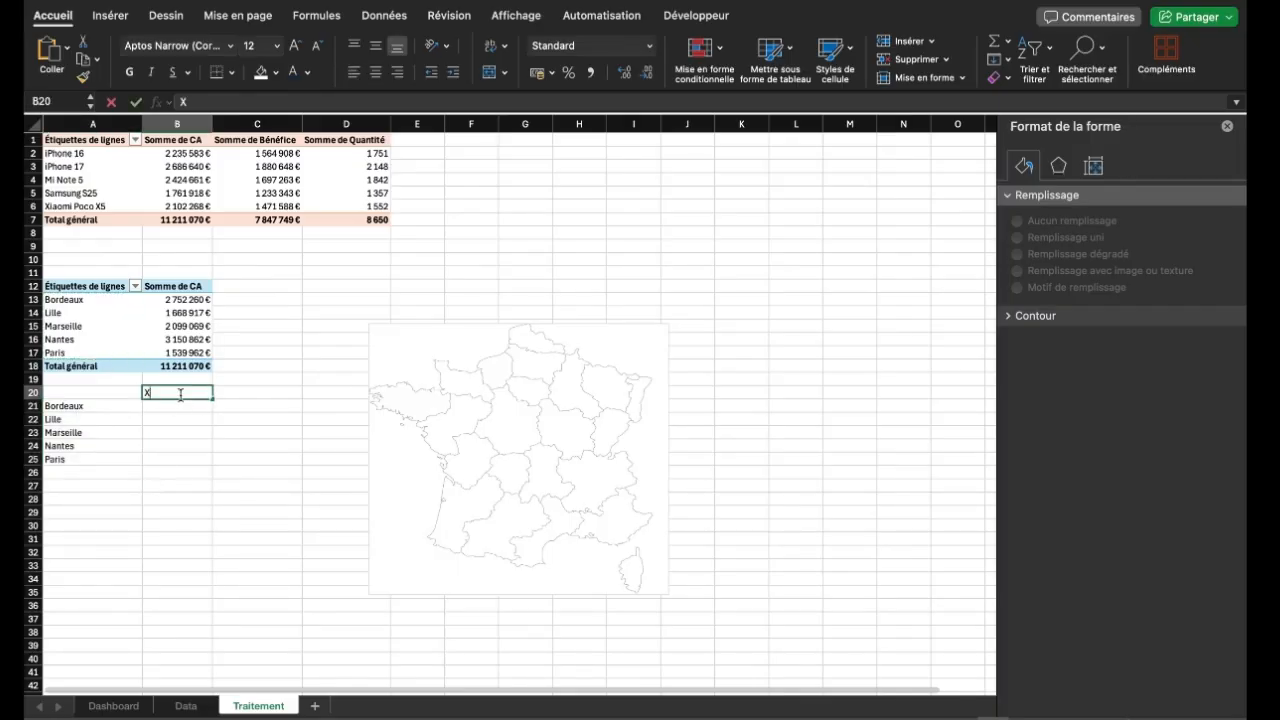
double_click(252, 400)
click(252, 394)
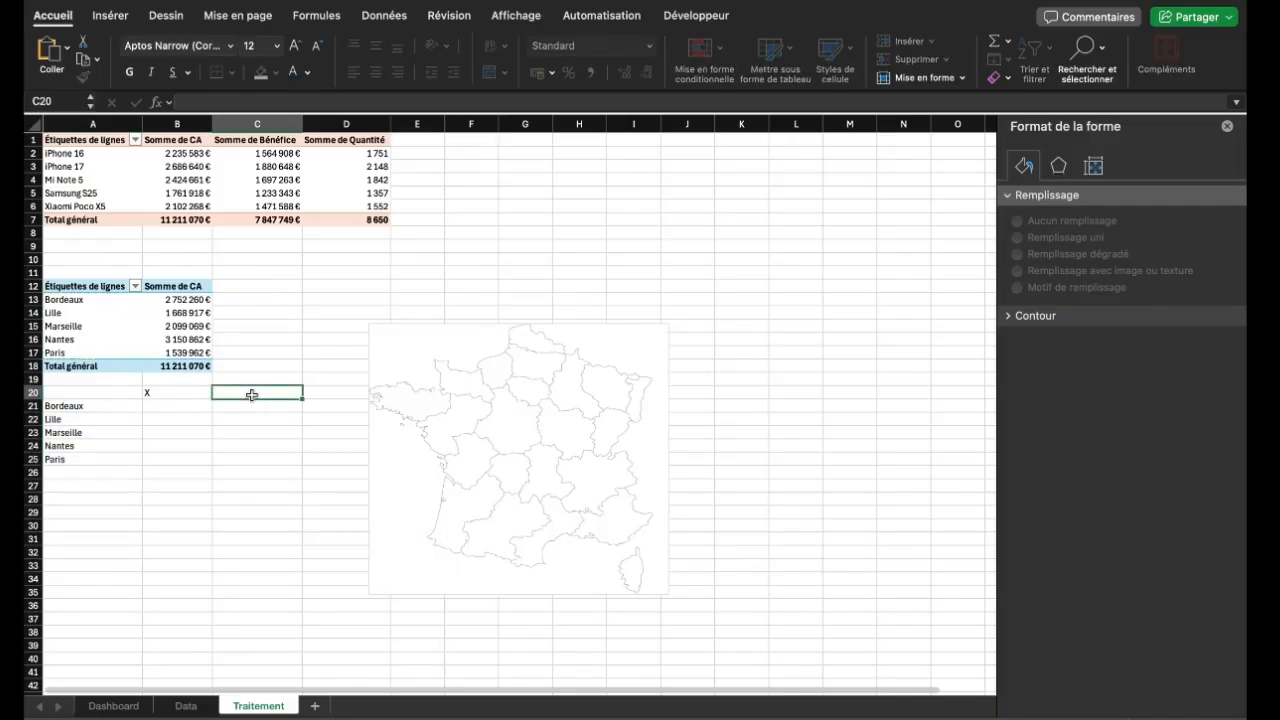
text(Y)
key(Return)
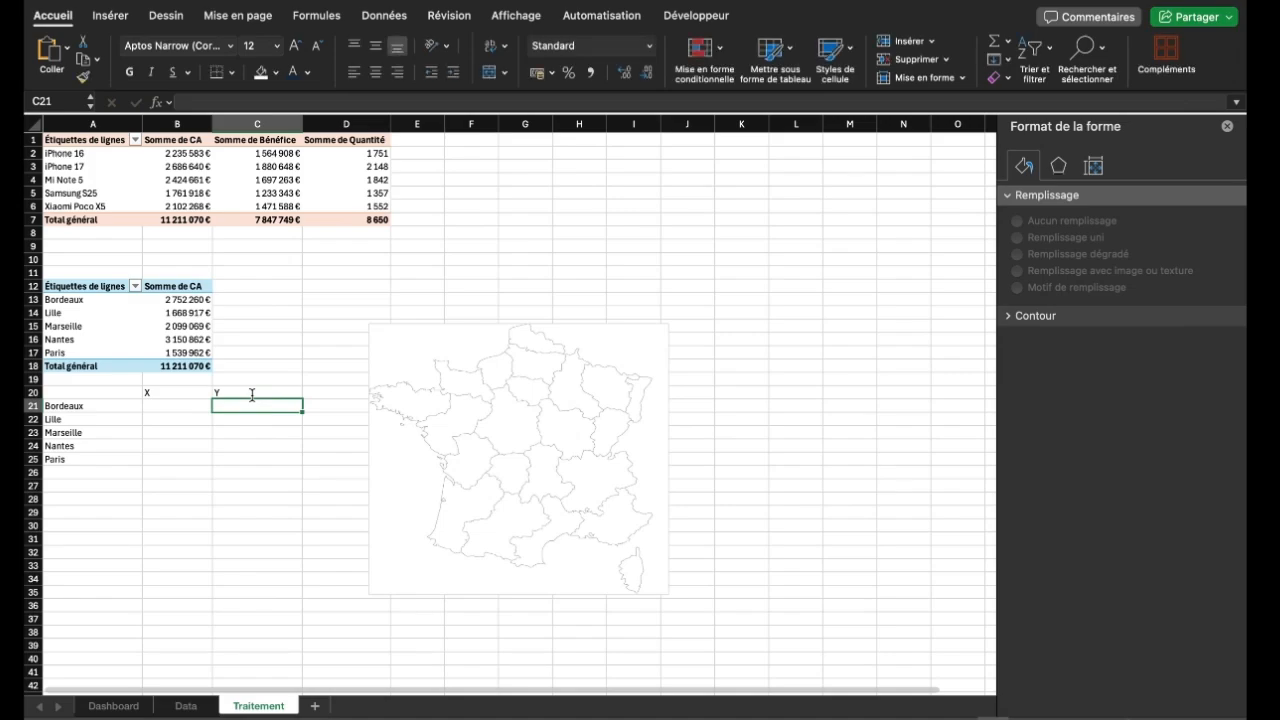
Enter X 1 and Y 3 for Bordeaux in row 21, with B21 in the Nombre format without decimals
click(163, 409)
text(&)
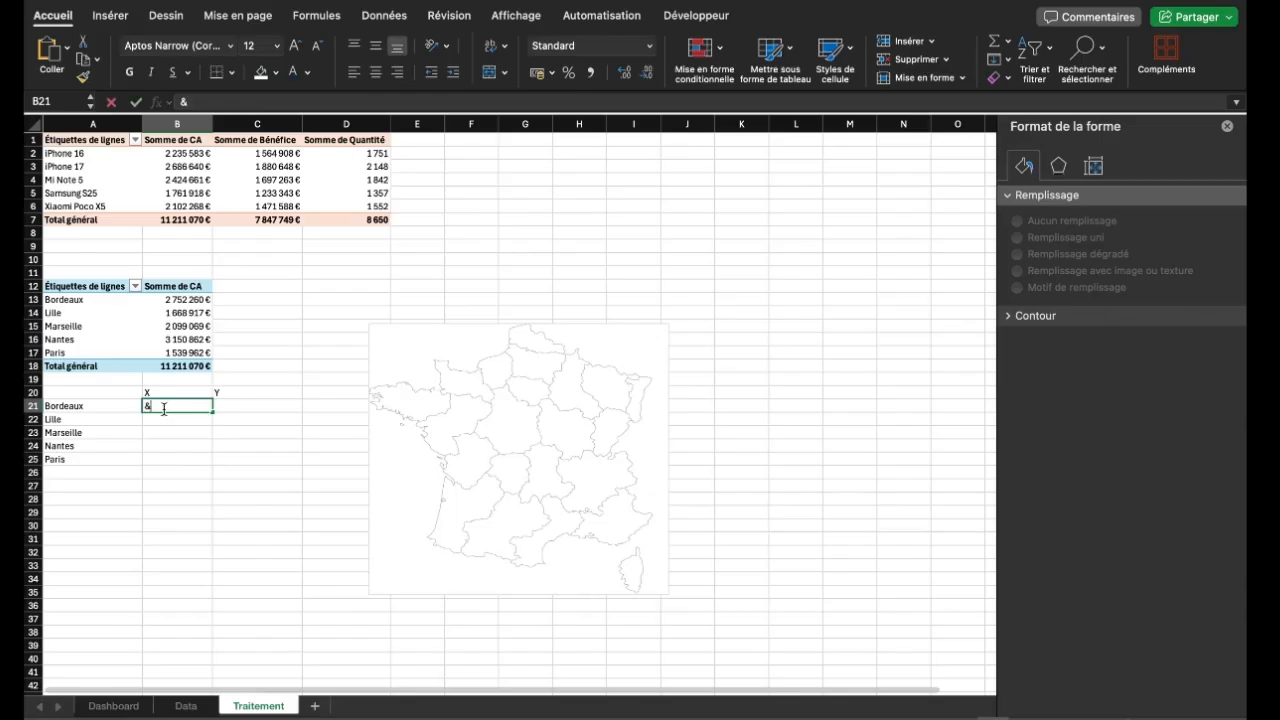
key(BackSpace)
text(1)
key(Tab)
text(3)
key(Return)
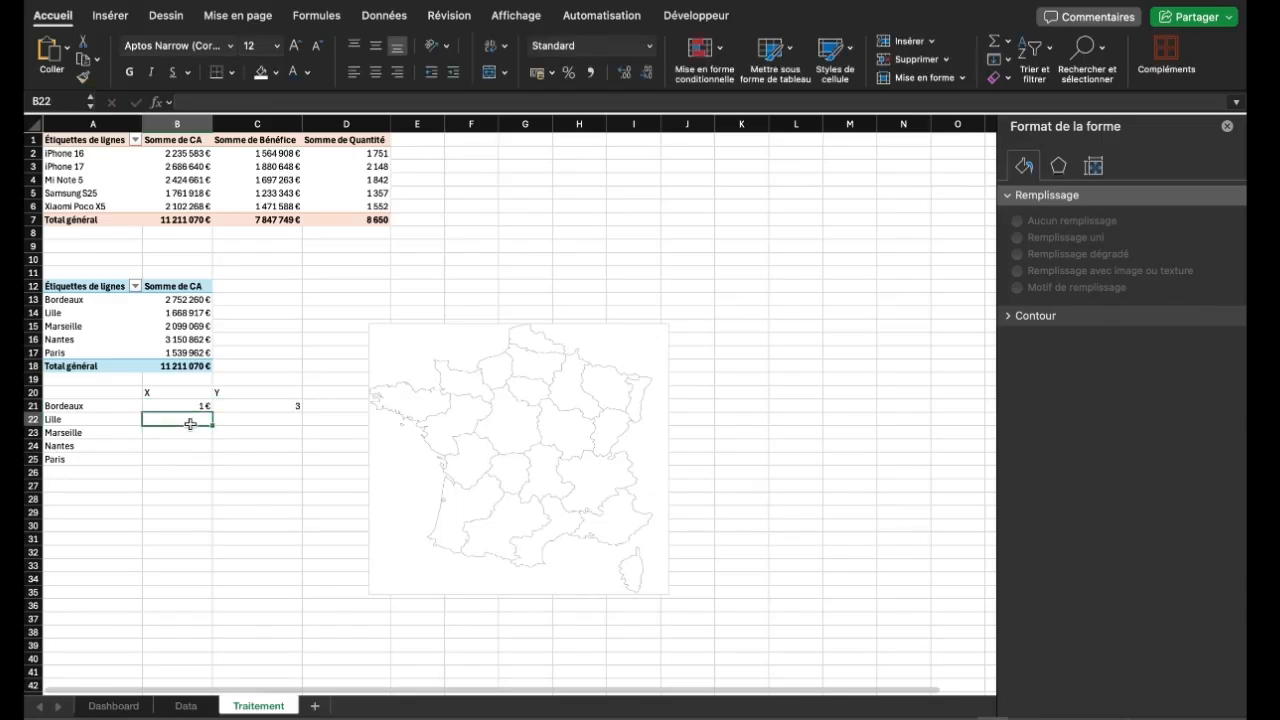
click(200, 406)
text(3)
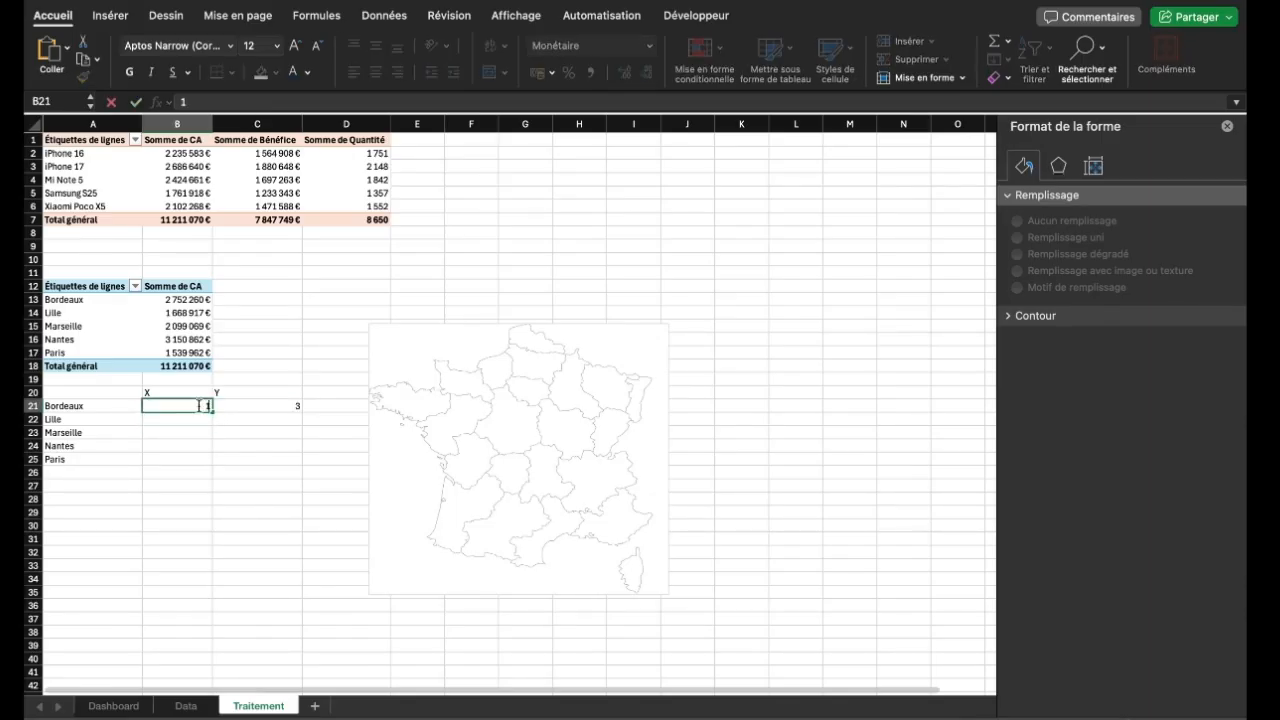
click(198, 419)
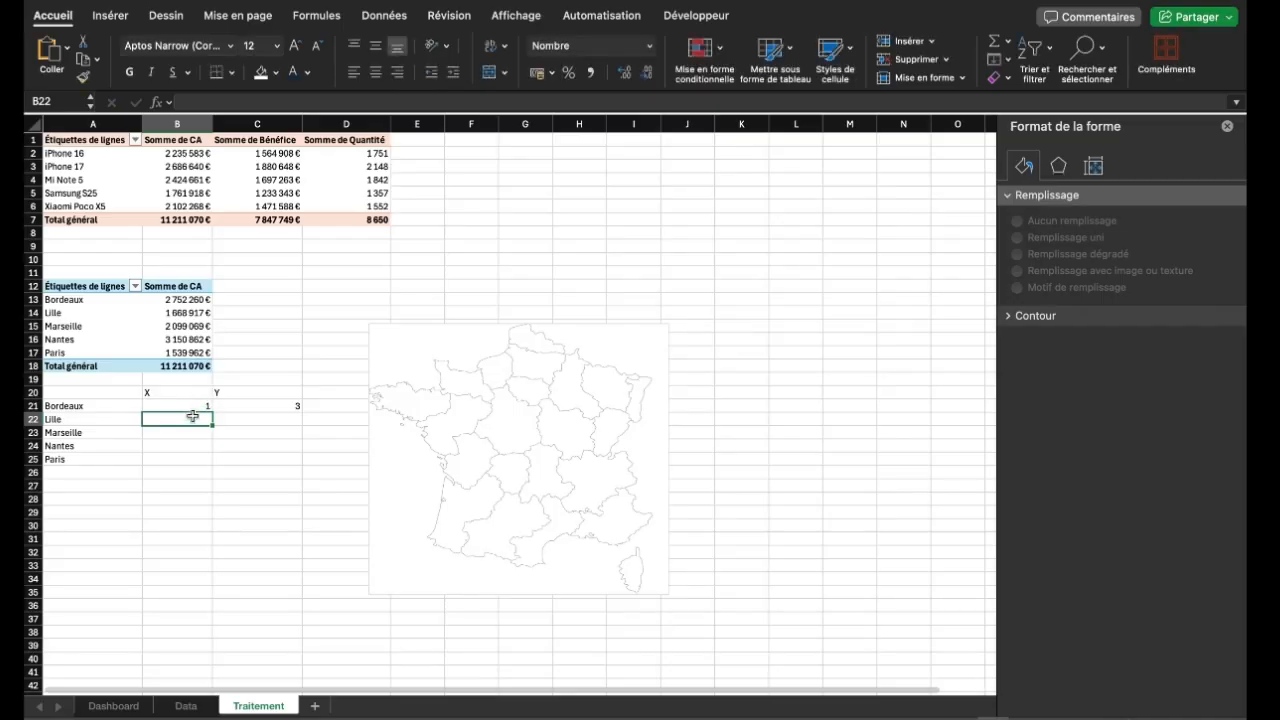
Enter X values 9, 6, 12, 3 and Y values 12, 8, 10, 6 for Lille, Marseille, Nantes and Paris
text(9)
key(Return)
text(6)
key(Return)
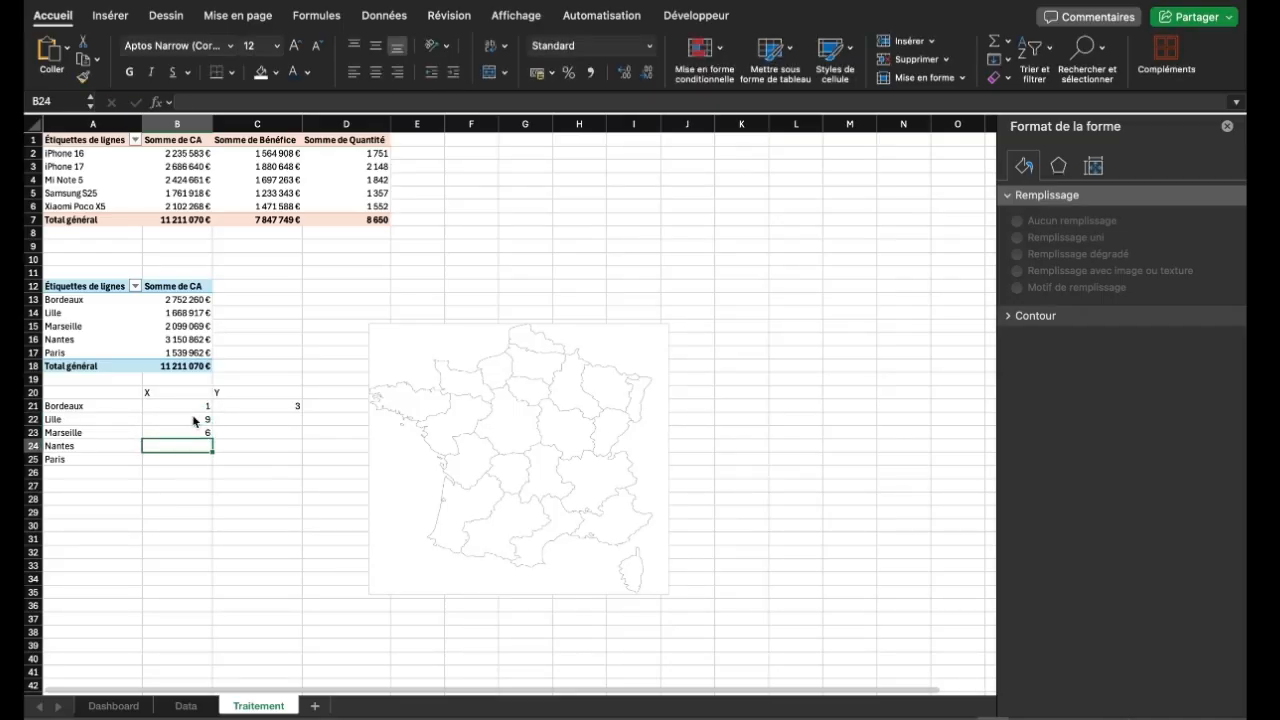
text(6)
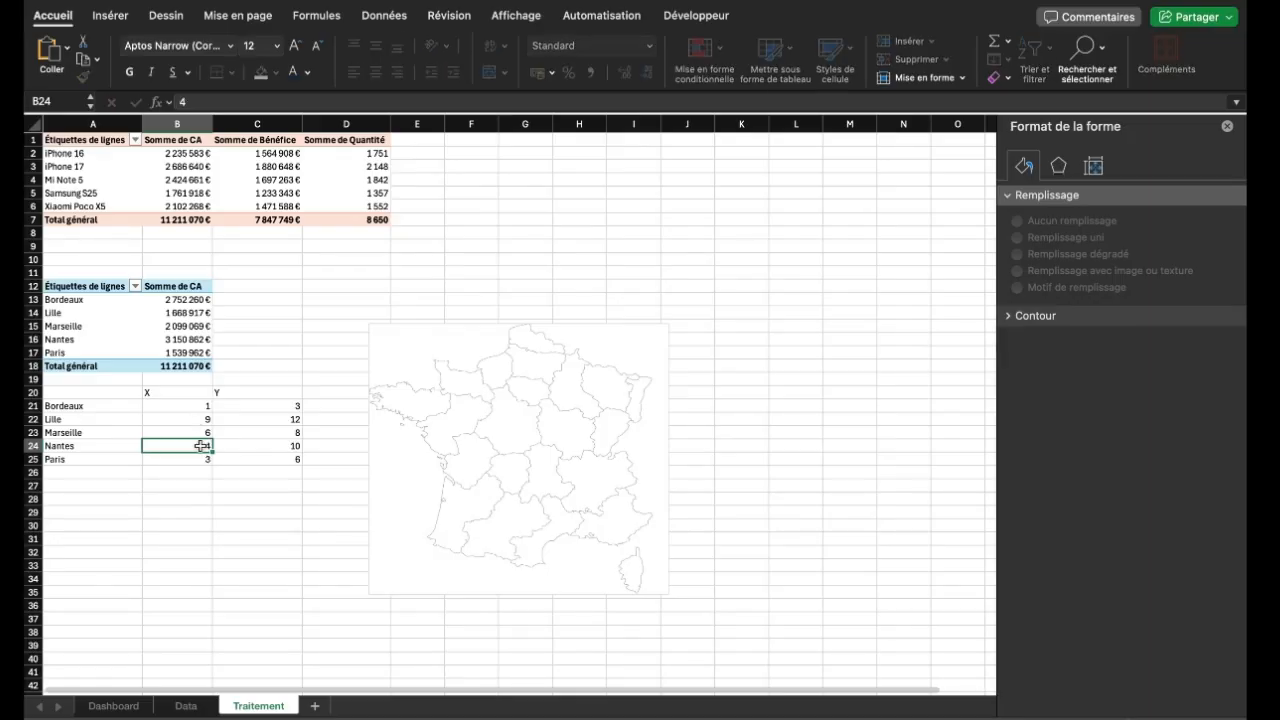
text(12)
key(Return)
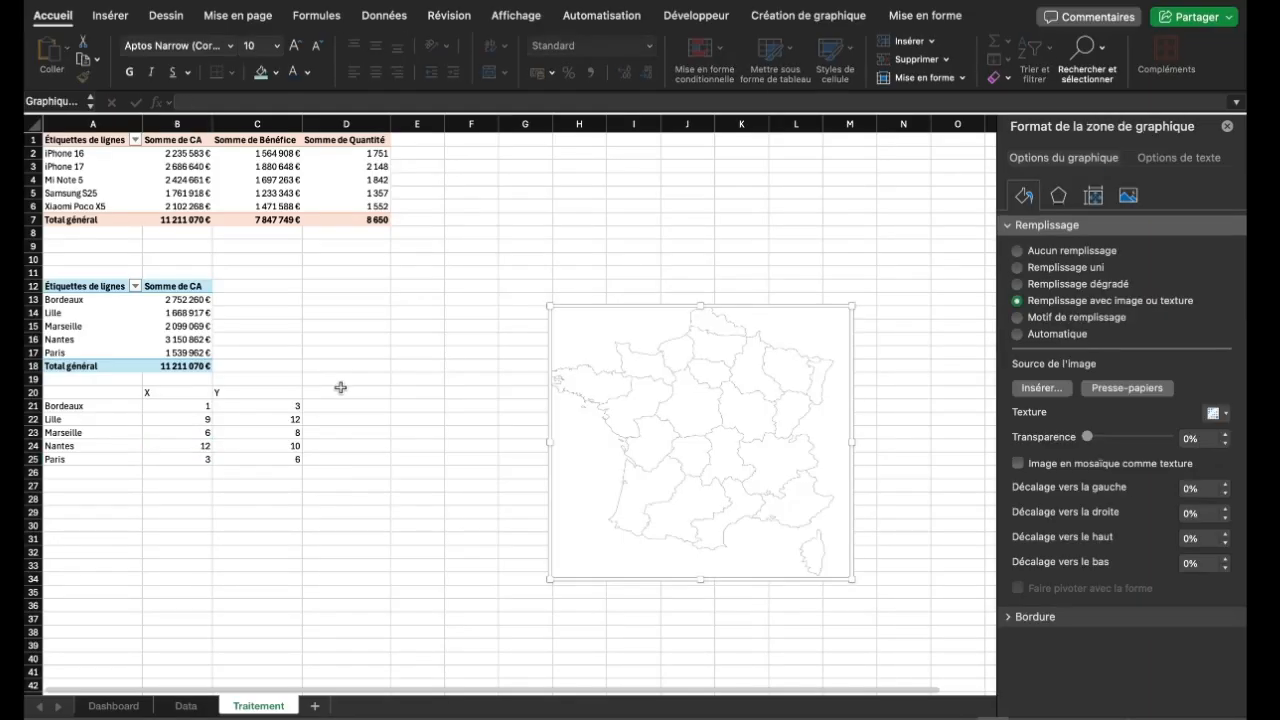
Add the headers CA in D20 and CA MAX in E20 of the city coordinate table
click(340, 388)
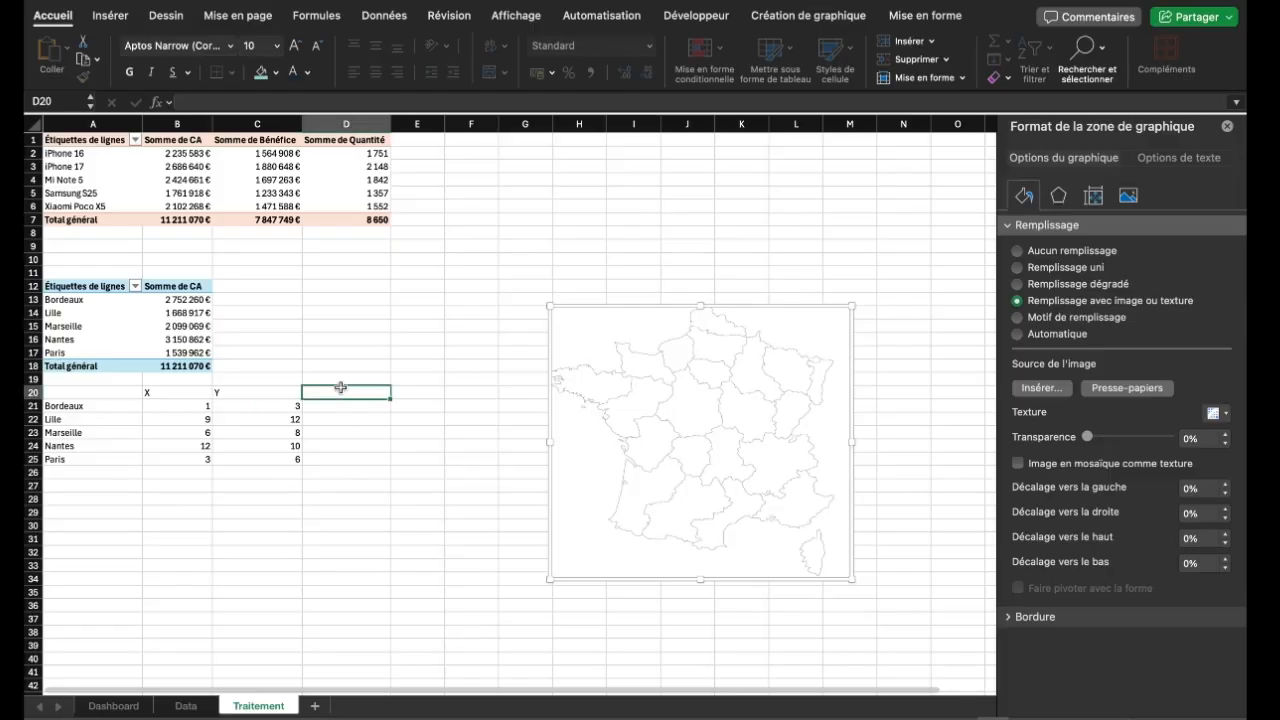
text(CA)
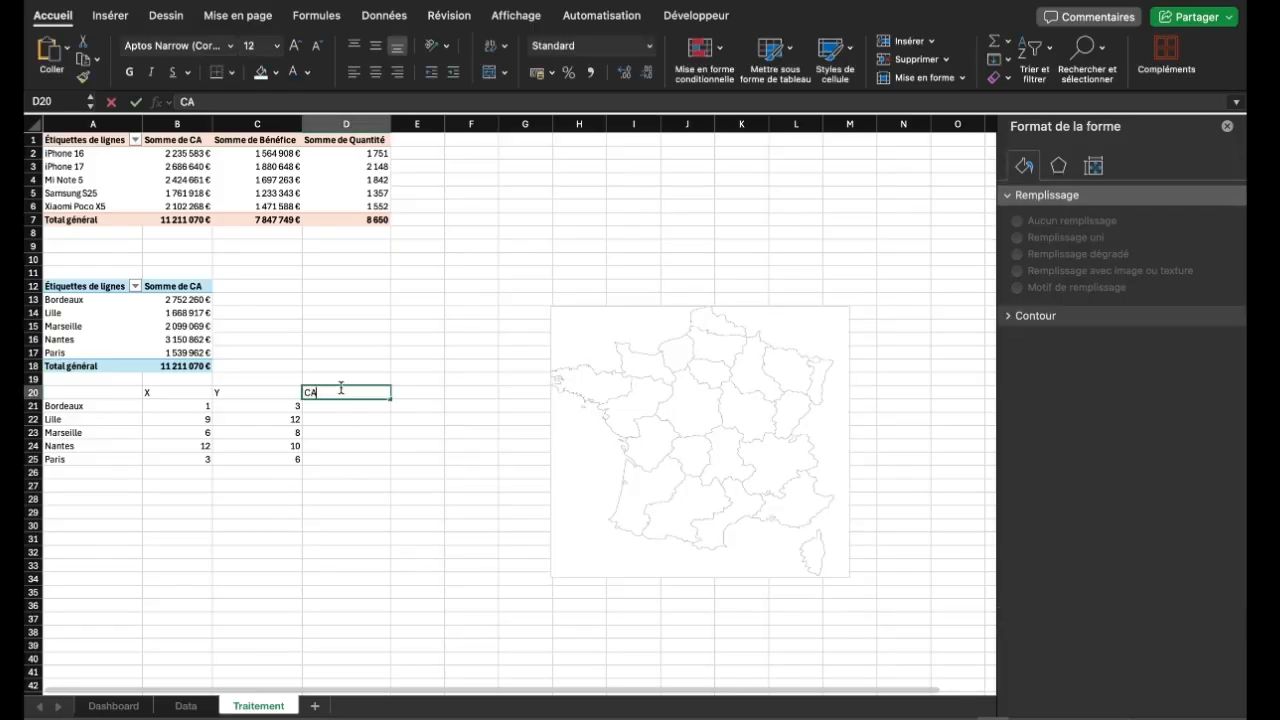
click(405, 396)
text(CA MAX)
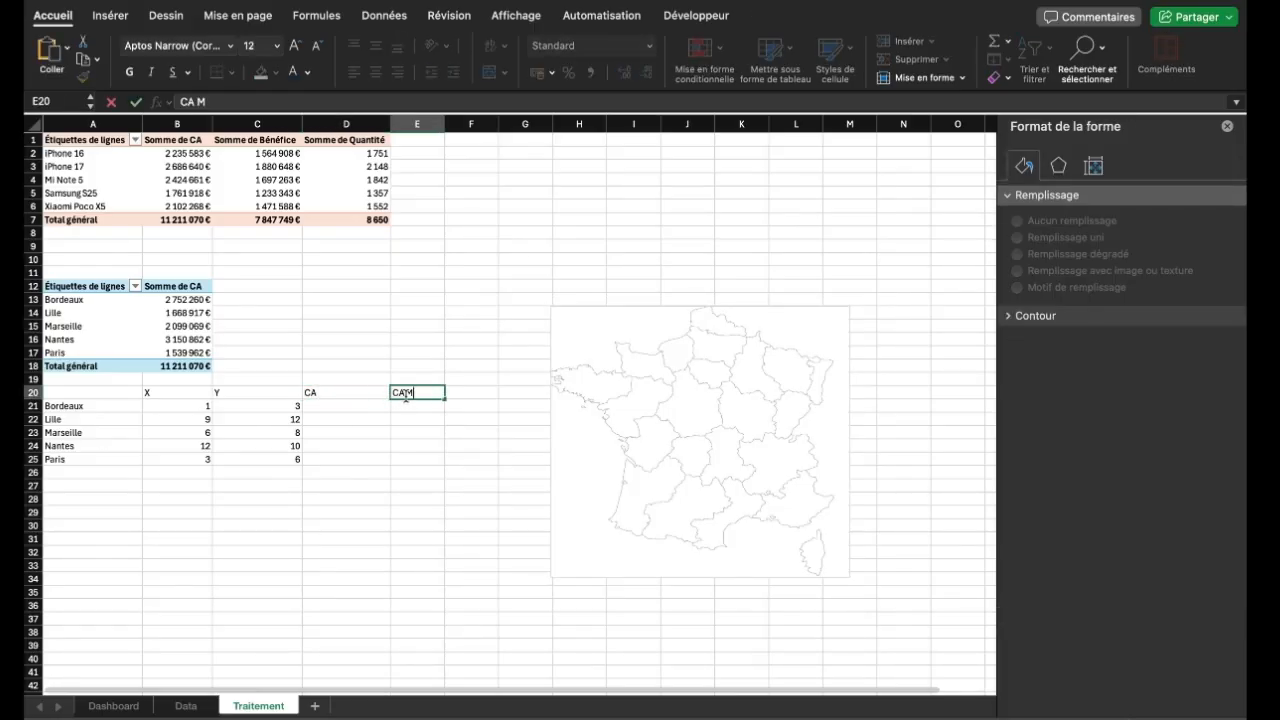
click(418, 443)
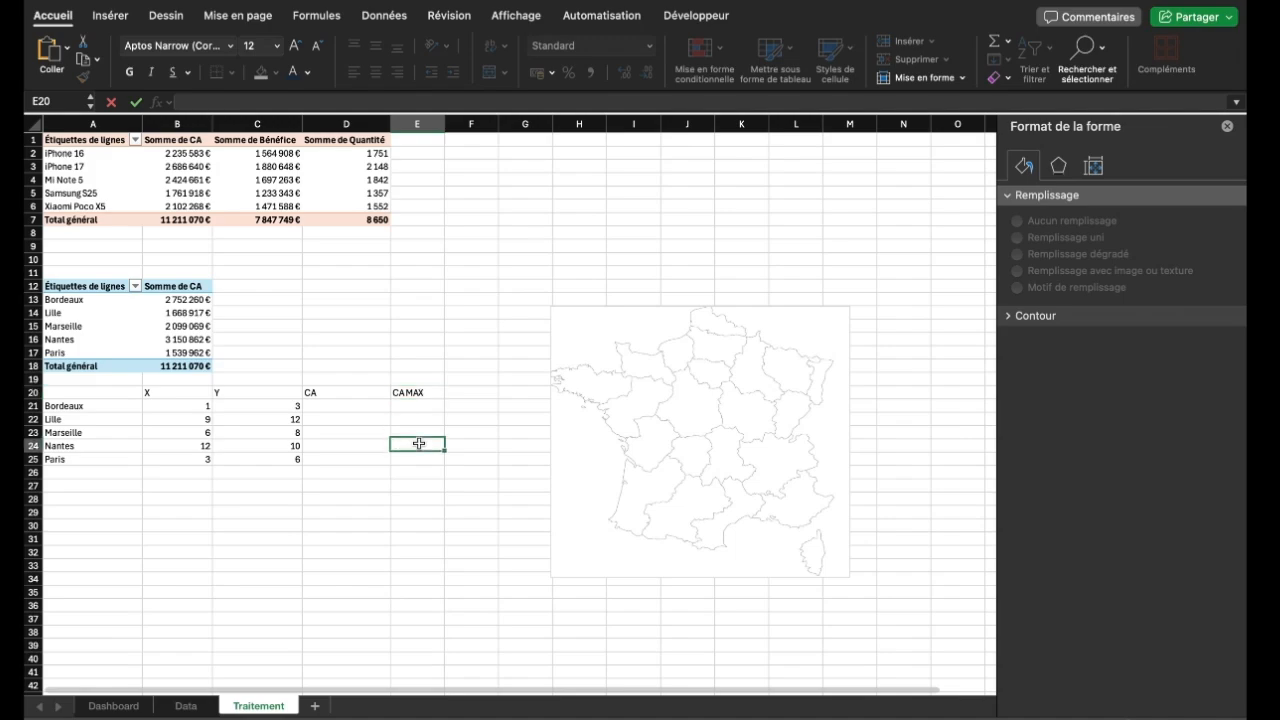
Move the France map chart closer to the city table and plot range B21:C25 as a series named VENTE
drag(565, 318, 455, 307)
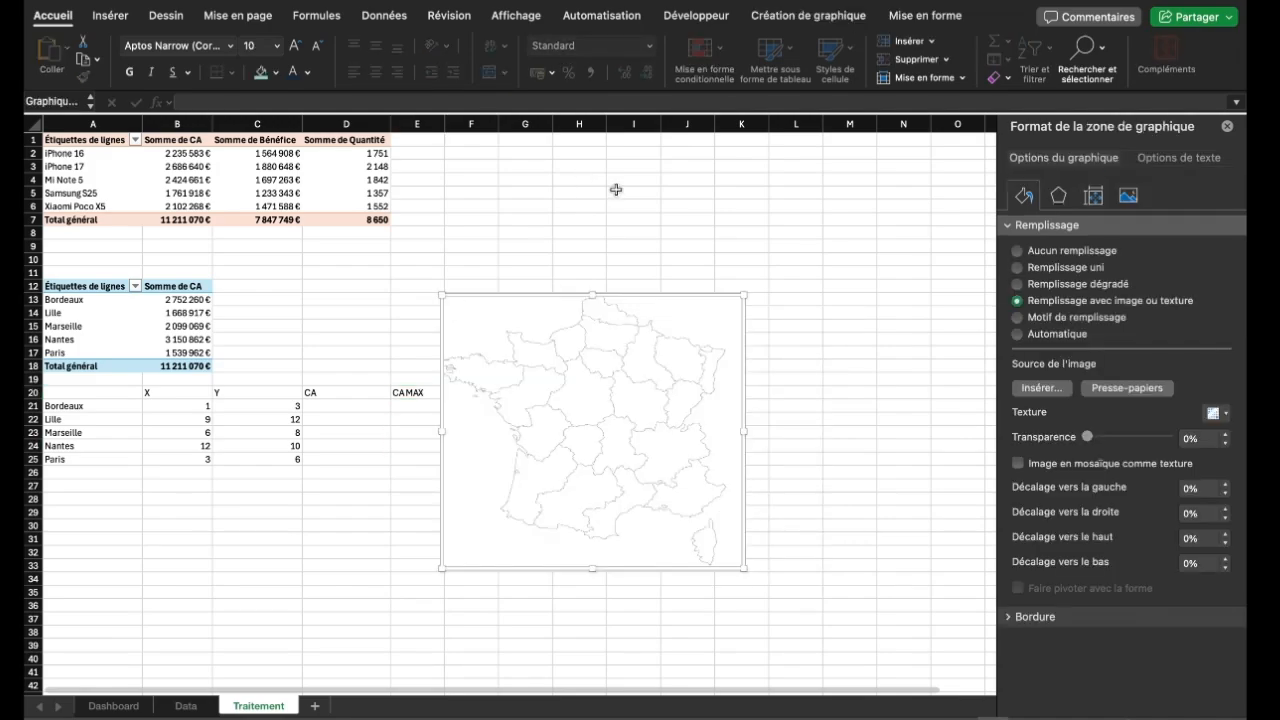
click(806, 16)
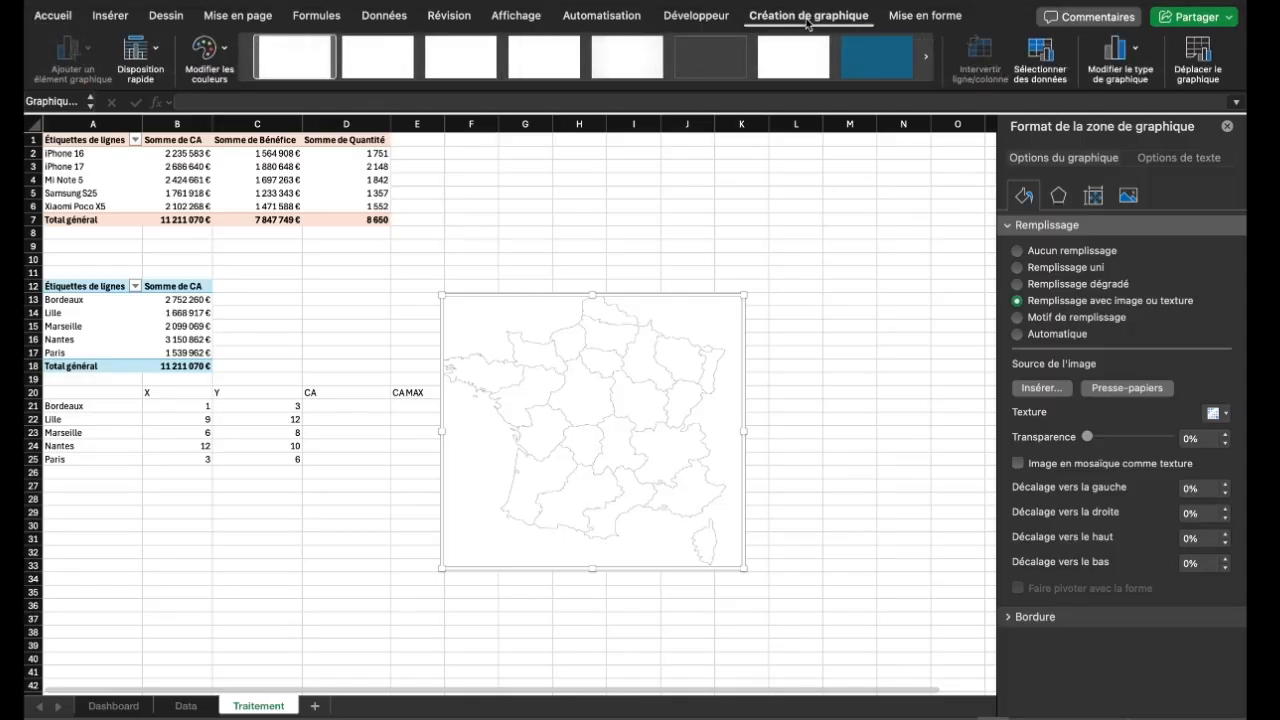
click(1048, 58)
drag(182, 405, 283, 460)
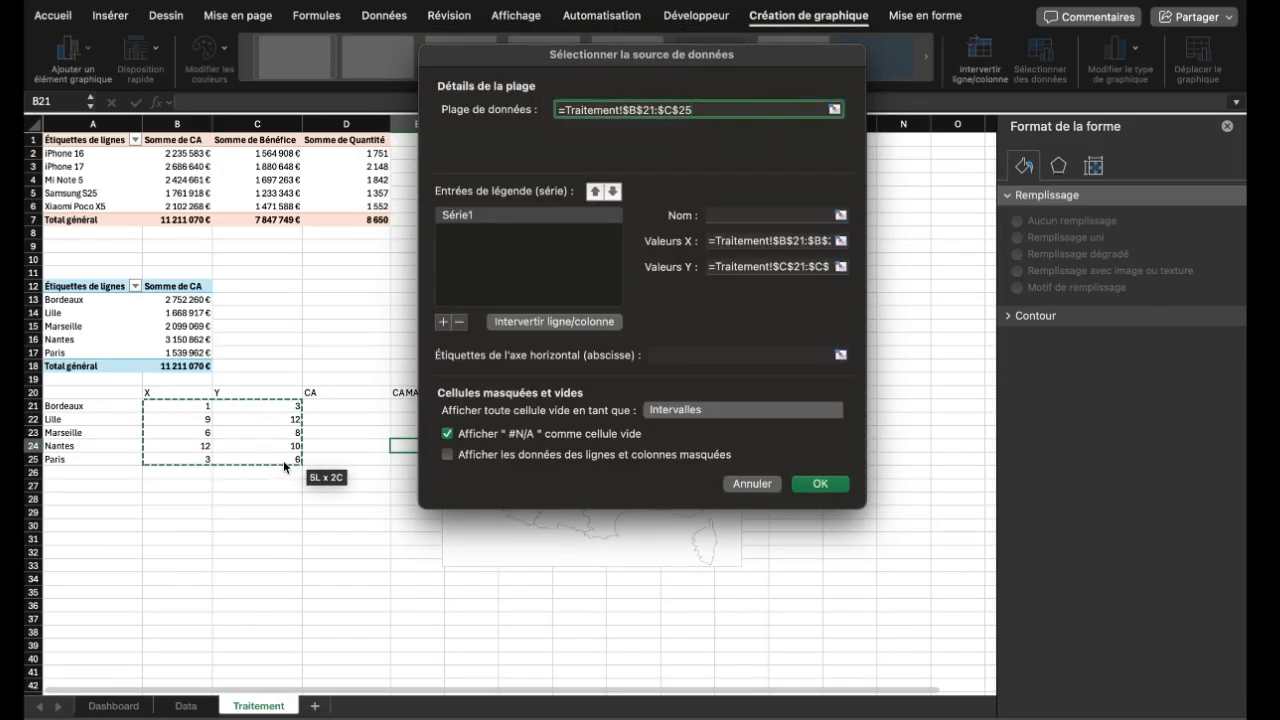
click(732, 217)
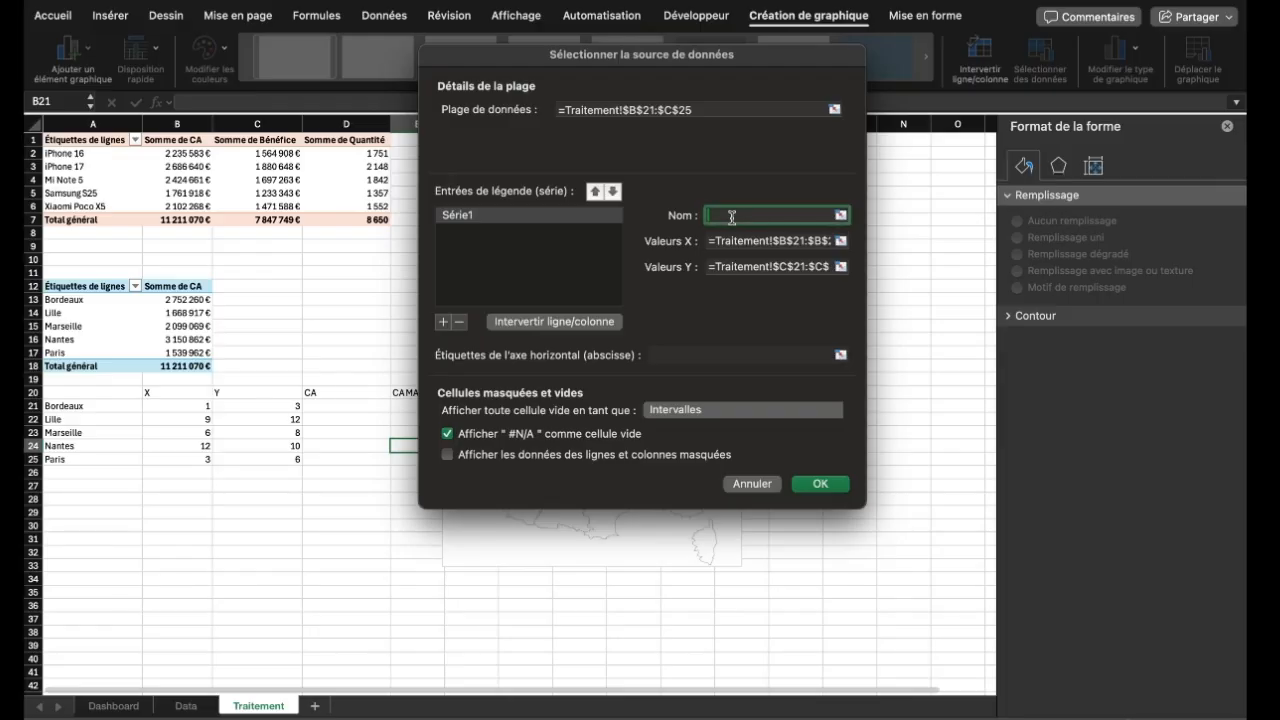
text(VENTE)
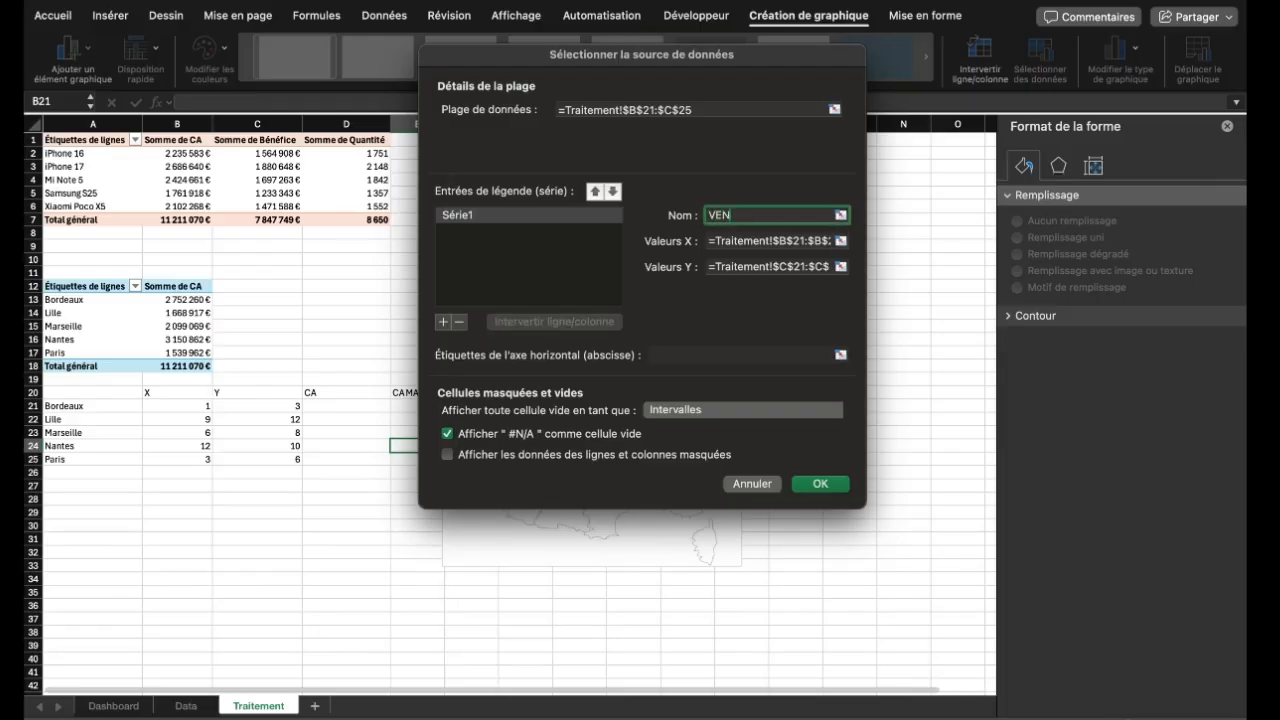
click(817, 487)
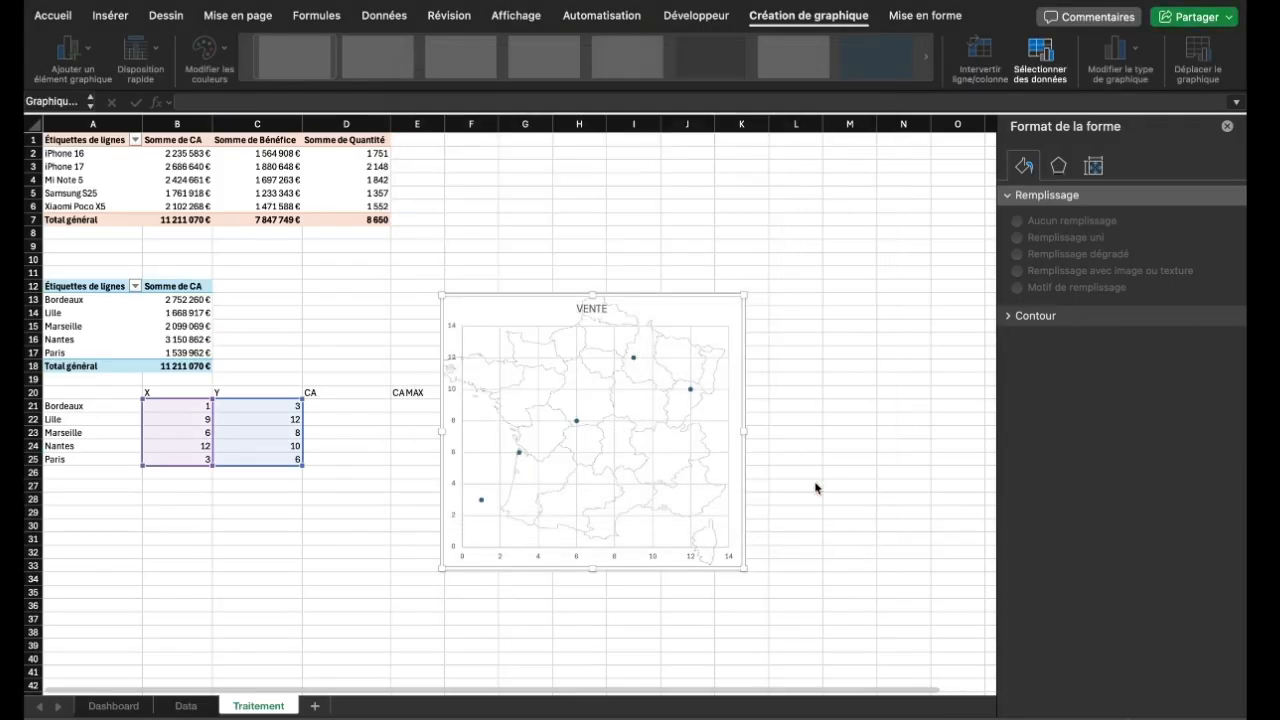
Give the VENTE series markers a solid border (Trait plein) with a width of 12 pt
click(587, 420)
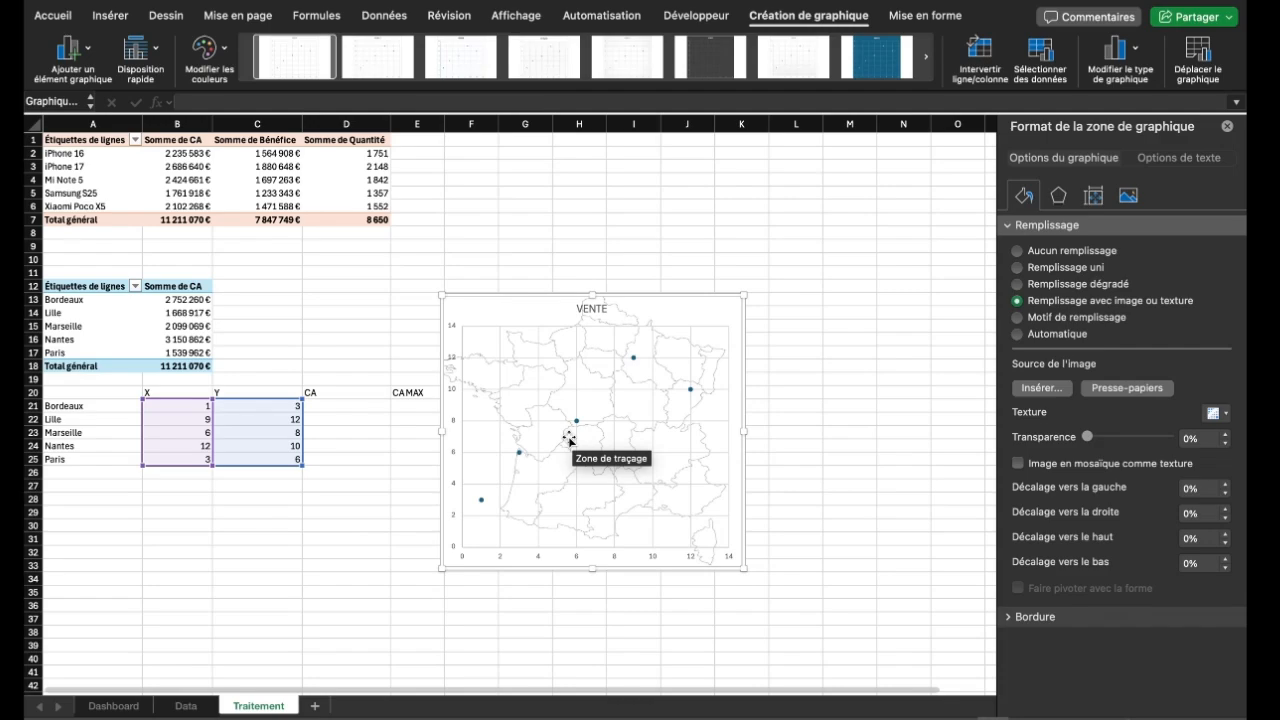
click(633, 357)
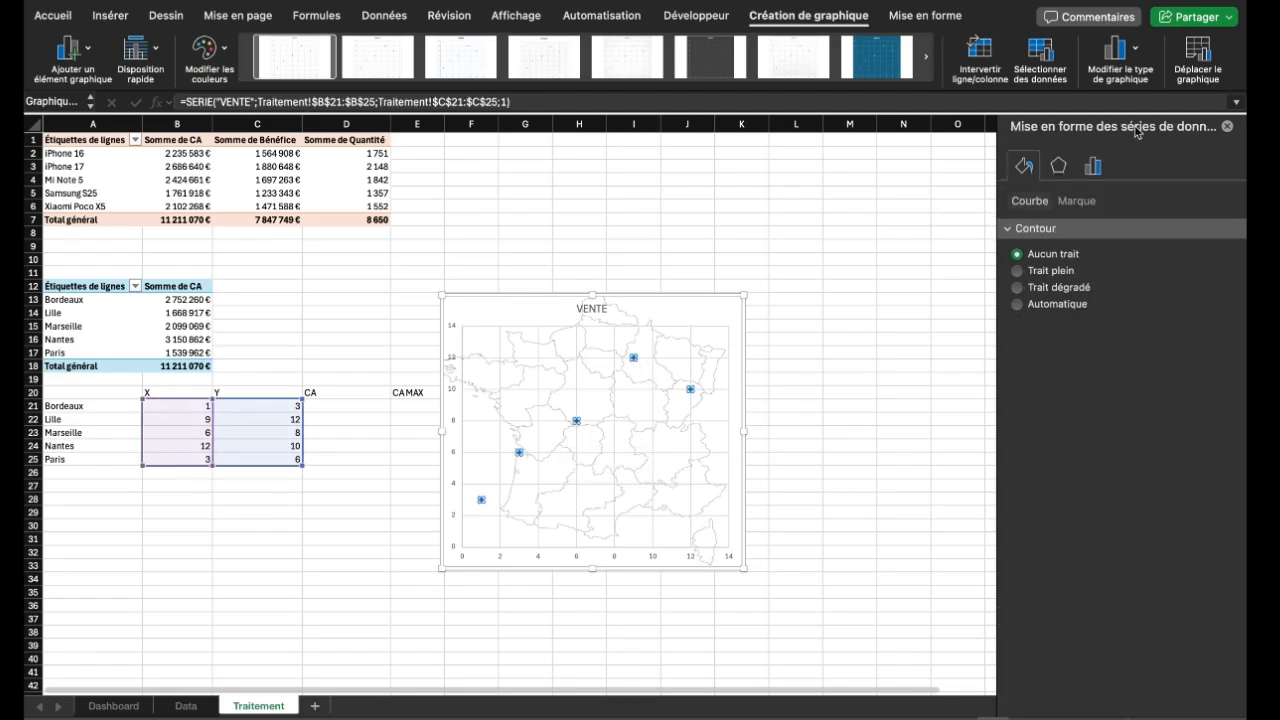
click(1077, 201)
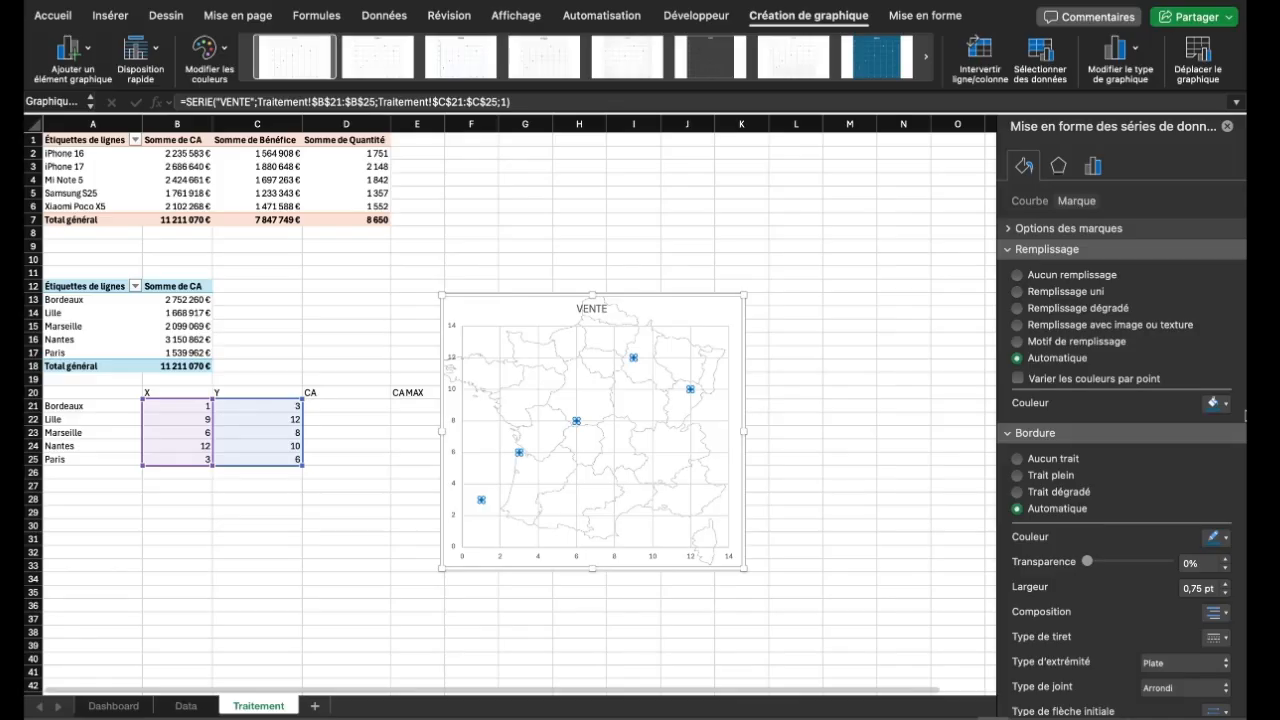
click(1199, 590)
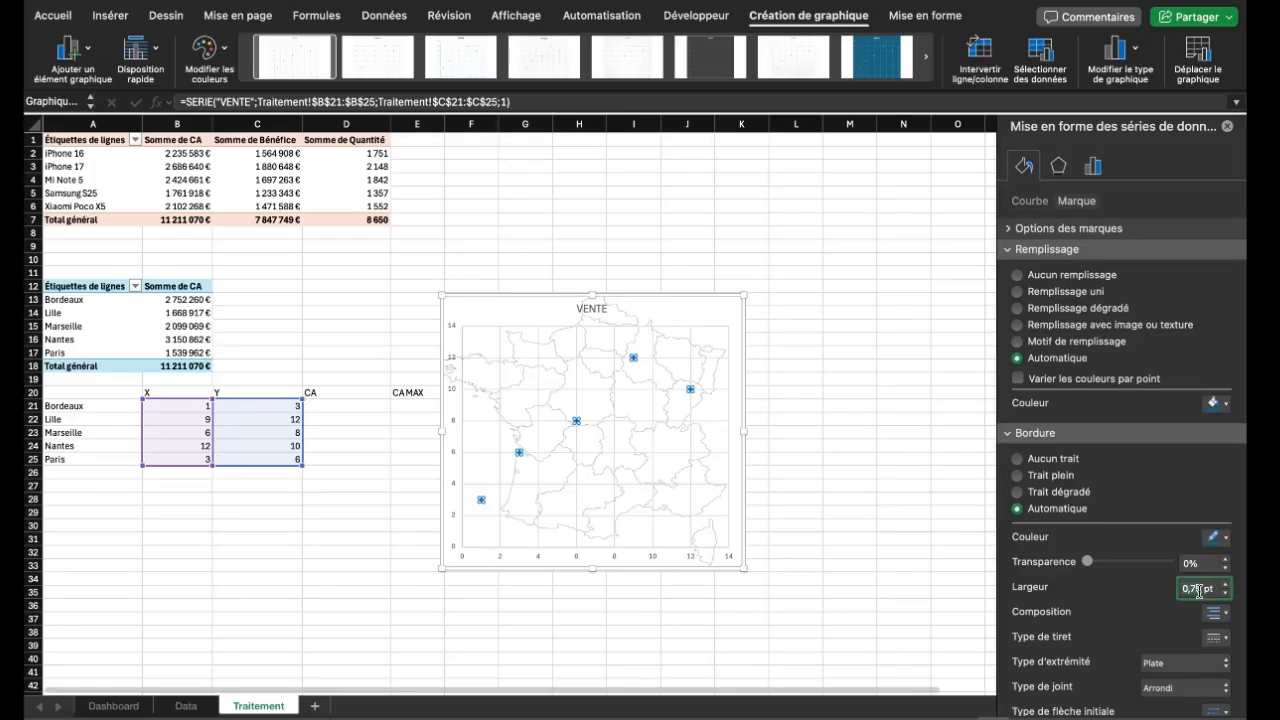
text(12)
click(1020, 475)
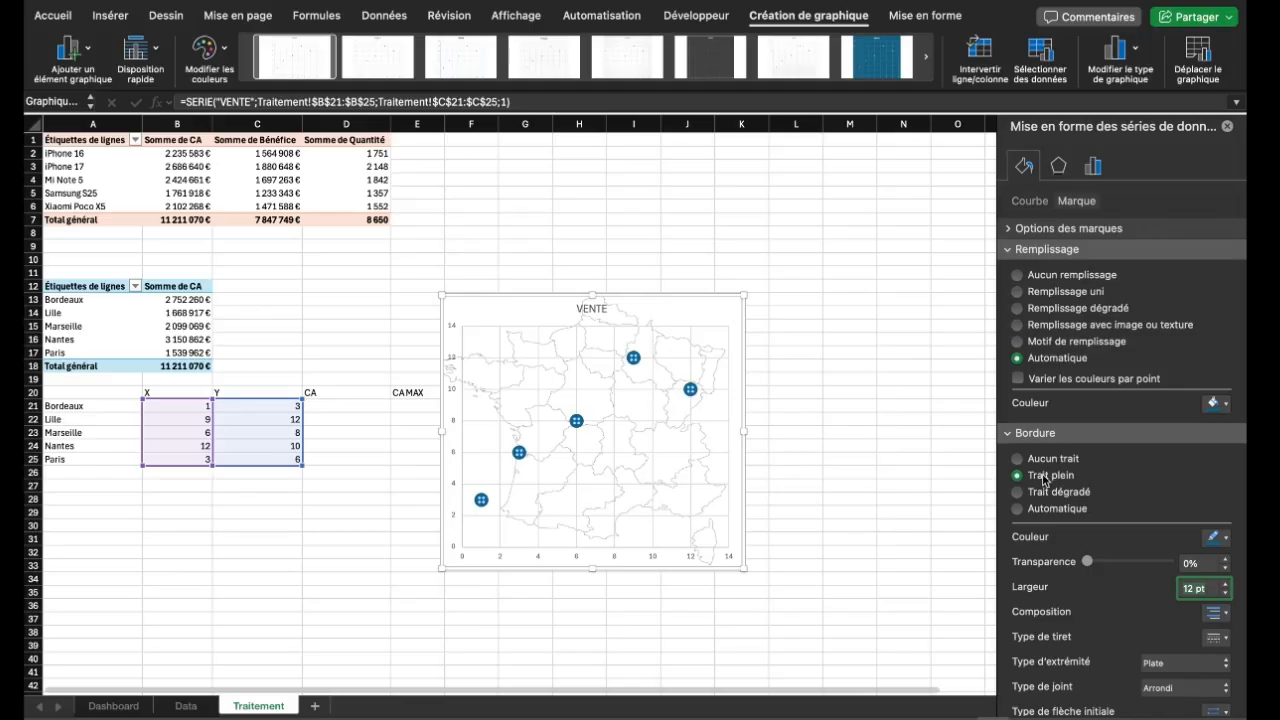
Set the map chart's vertical axis to a maximum of 12 and a major unit of 1
click(451, 333)
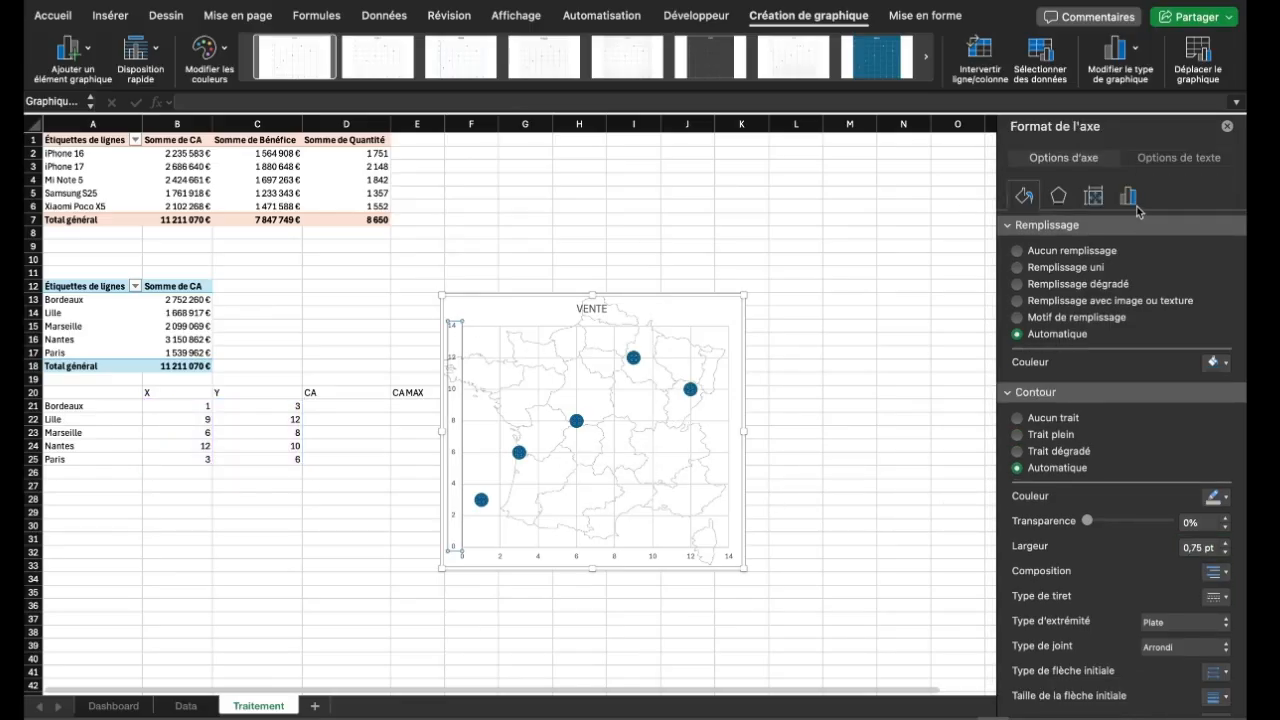
click(1133, 203)
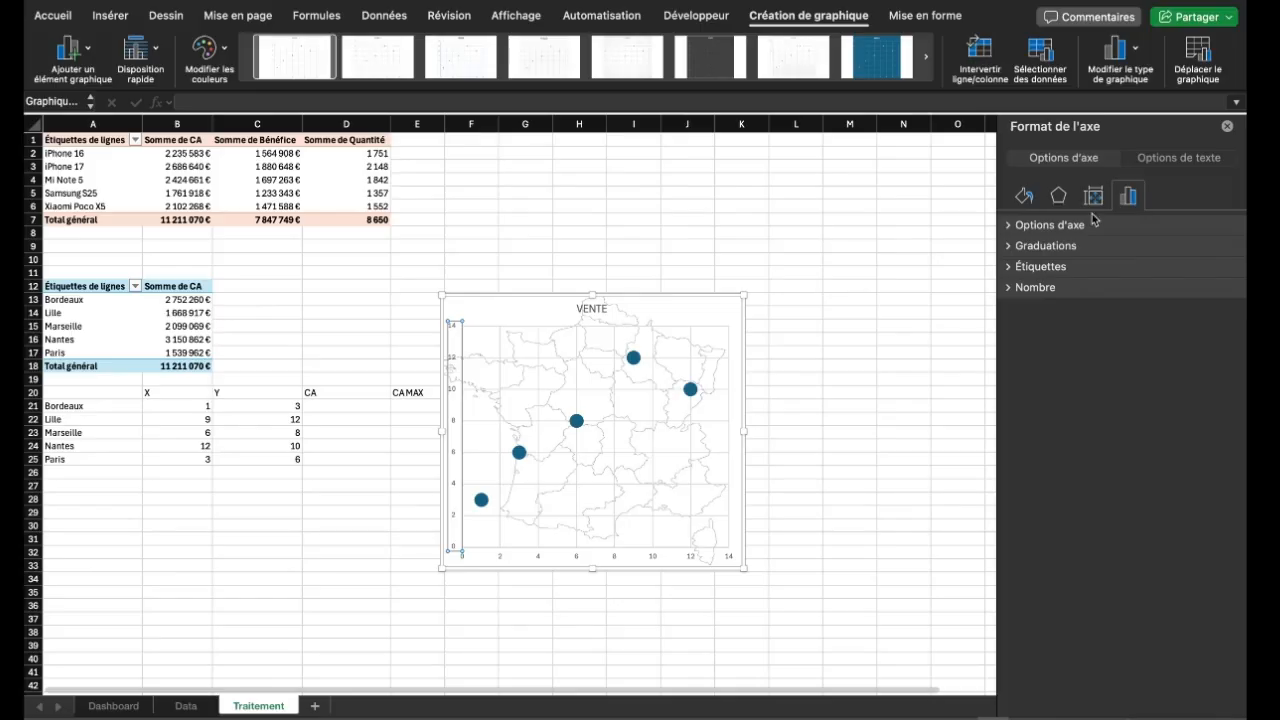
click(1049, 228)
click(1166, 304)
double_click(1167, 304)
text(12)
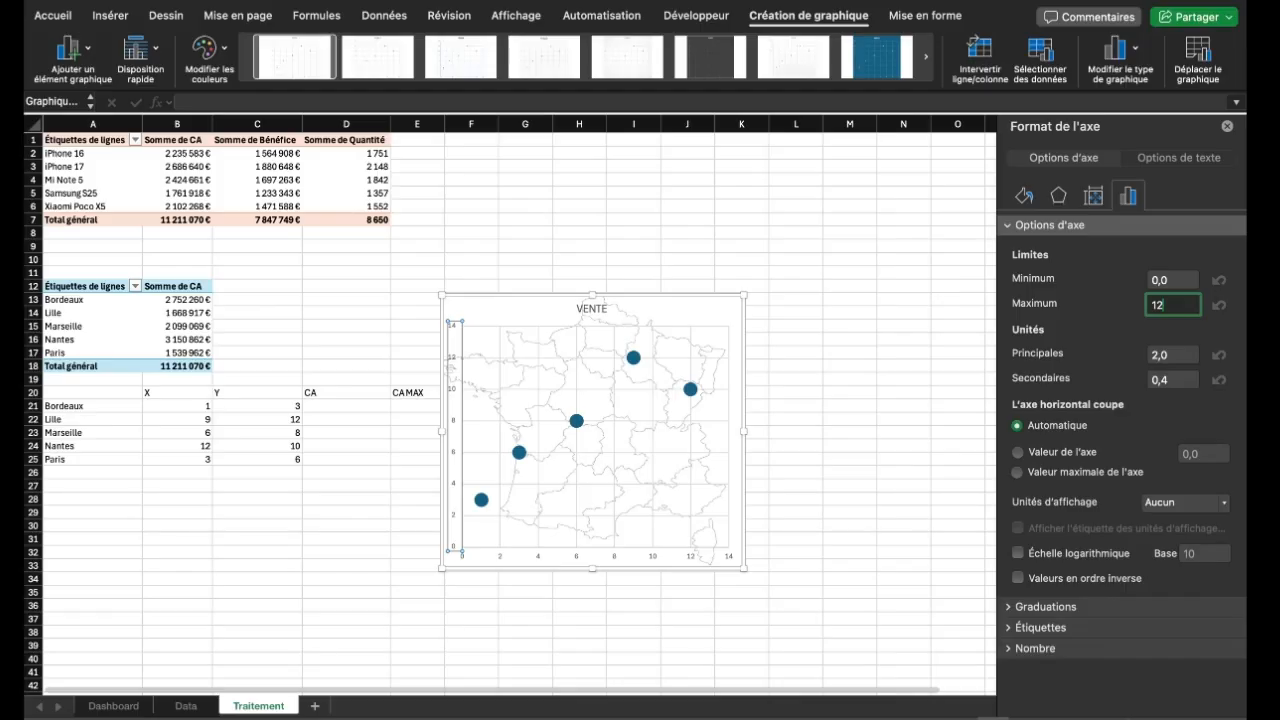
click(1157, 355)
double_click(1157, 355)
text(1)
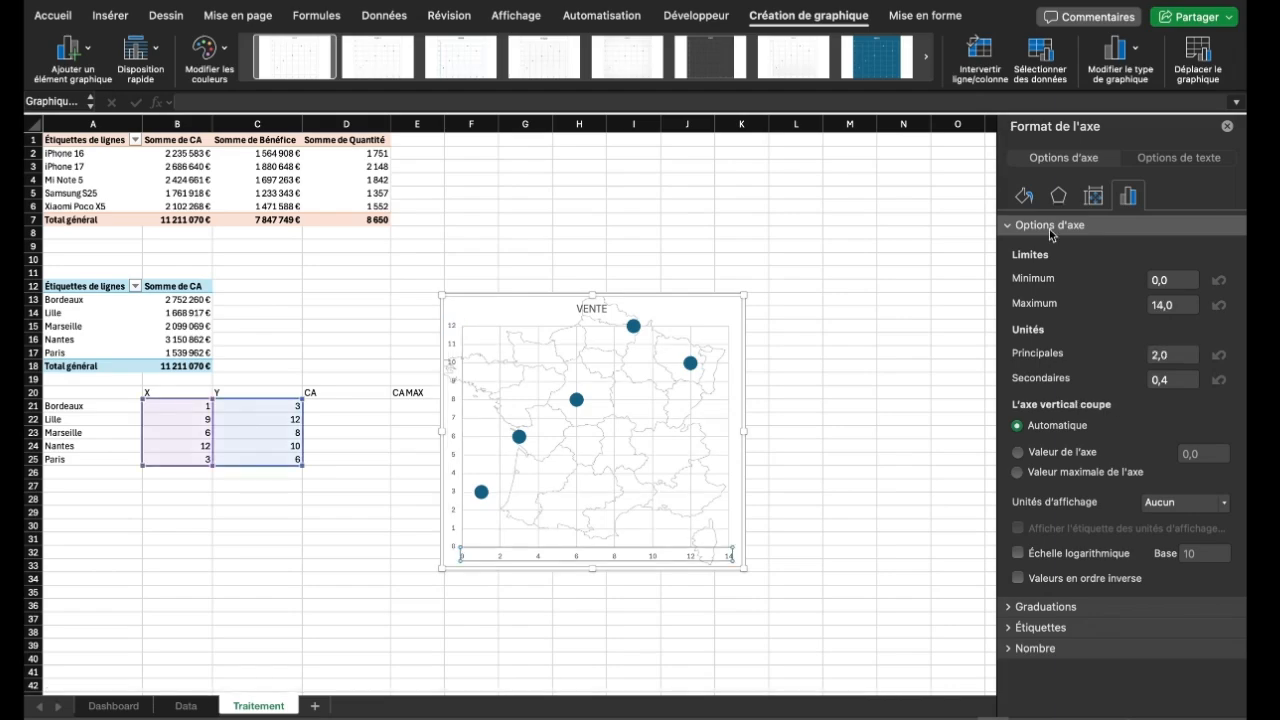
Set the map chart's horizontal axis to a maximum of 12 and a major unit of 1
click(1166, 305)
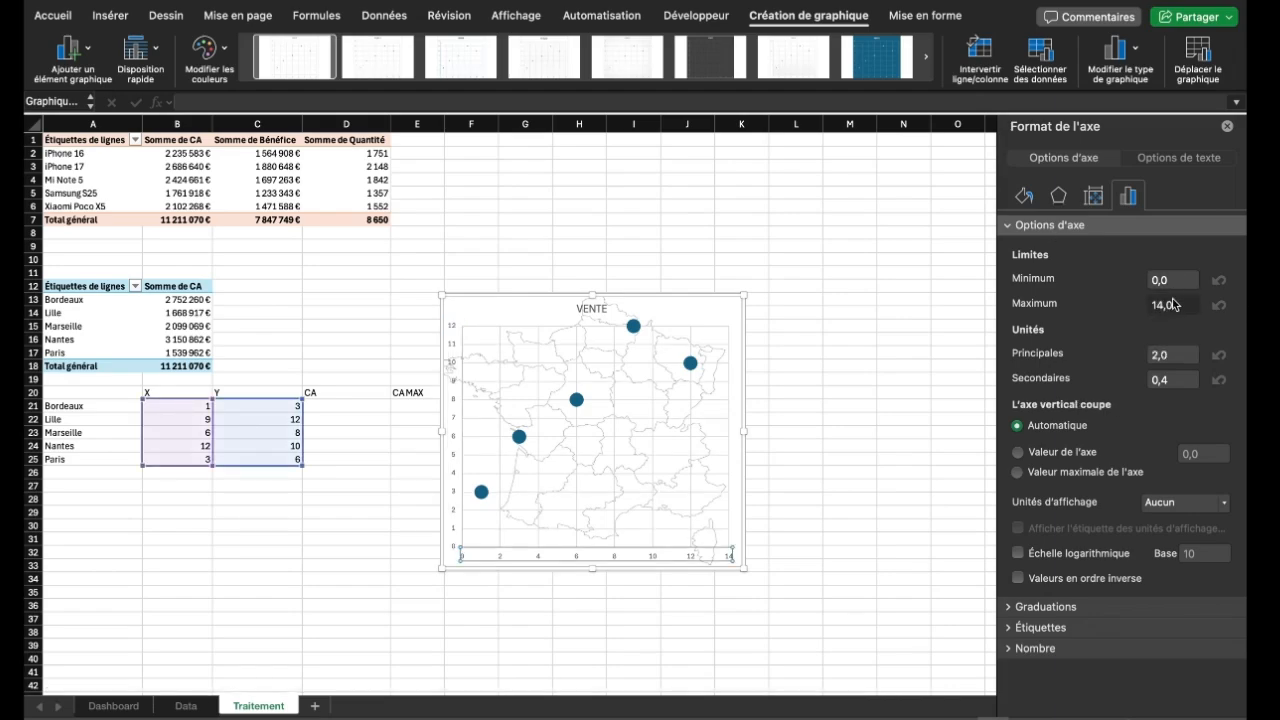
double_click(1166, 305)
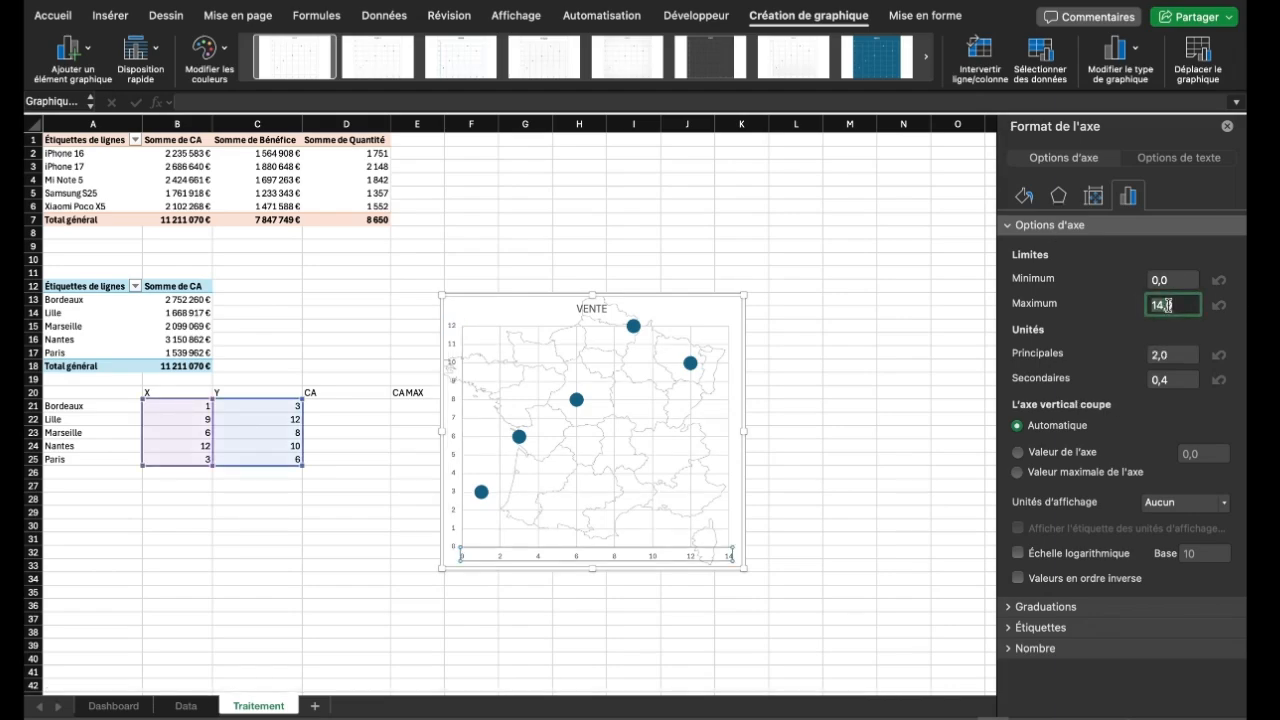
text(12)
click(1163, 353)
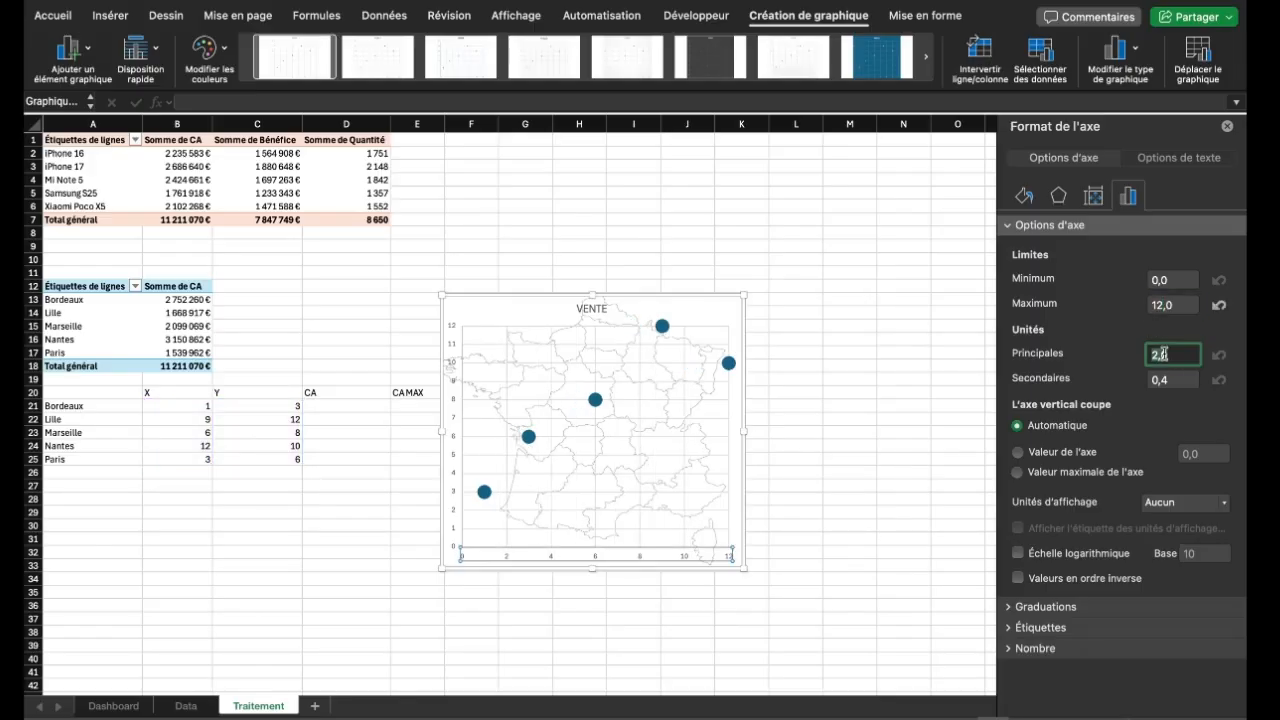
text(1)
key(Return)
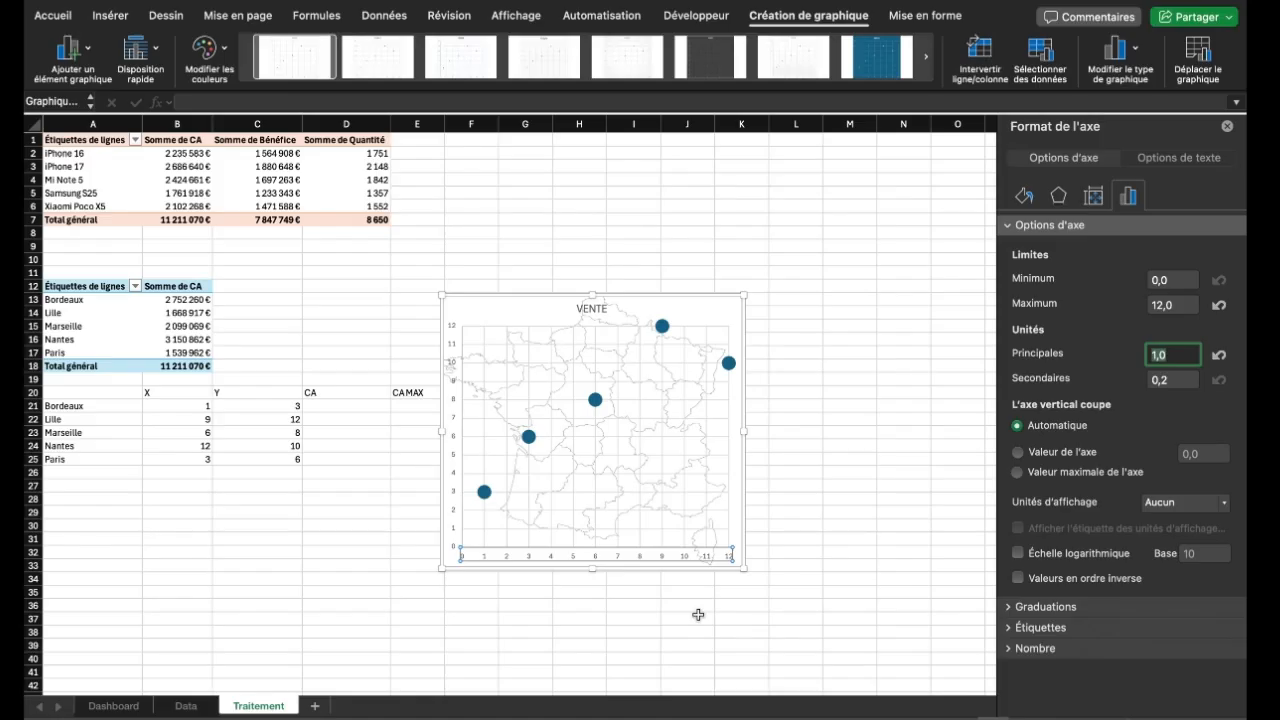
Reposition the Bordeaux marker on the map by setting its coordinates to X 3 and Y 4
click(201, 406)
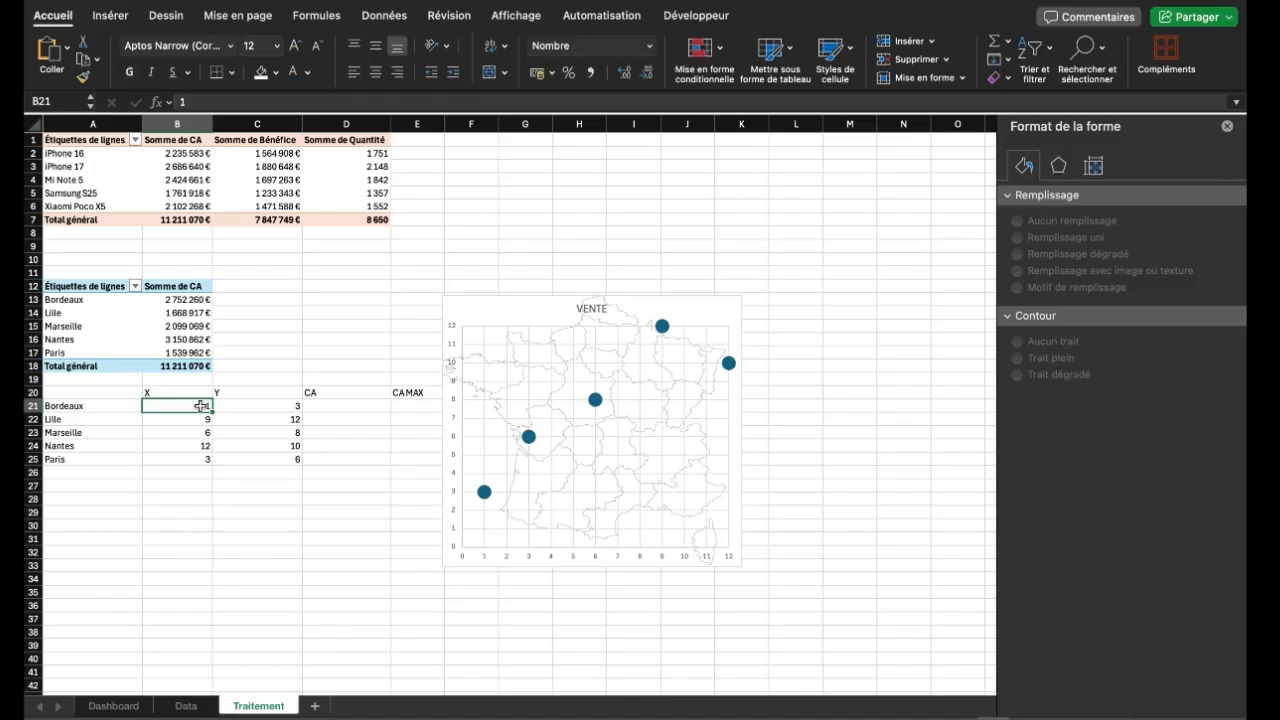
text(3)
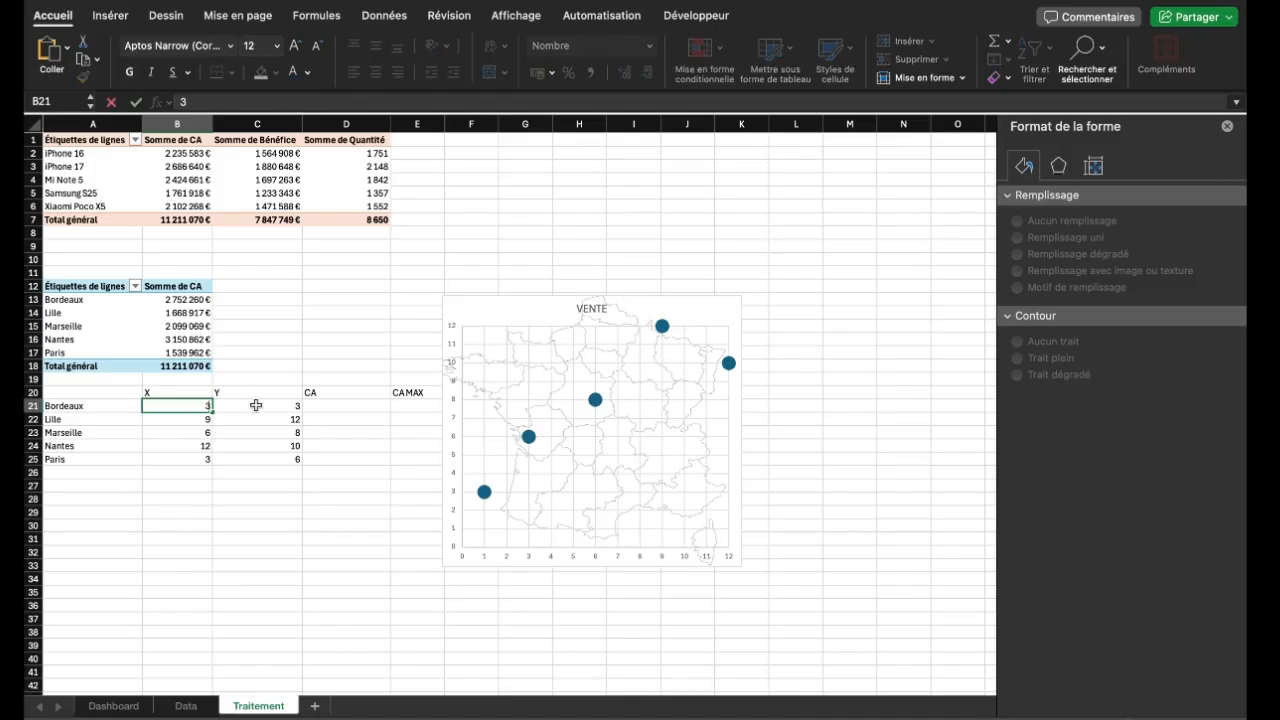
click(256, 405)
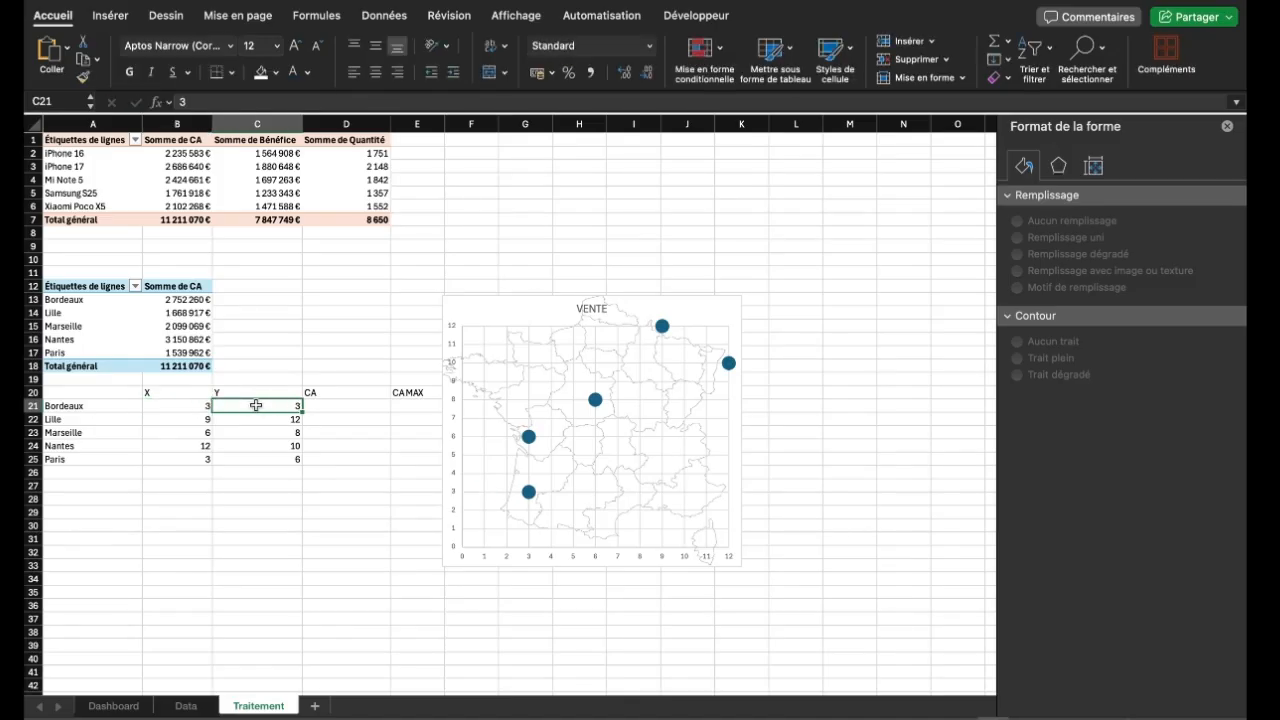
text(4)
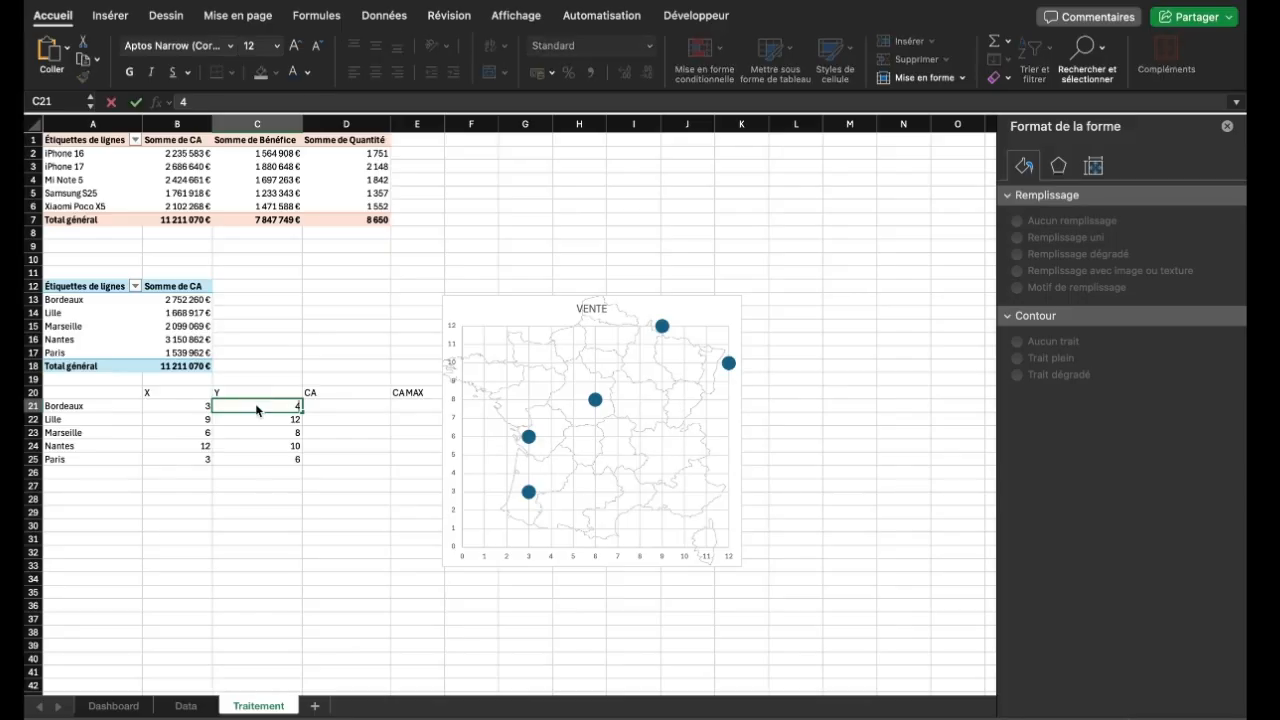
key(Return)
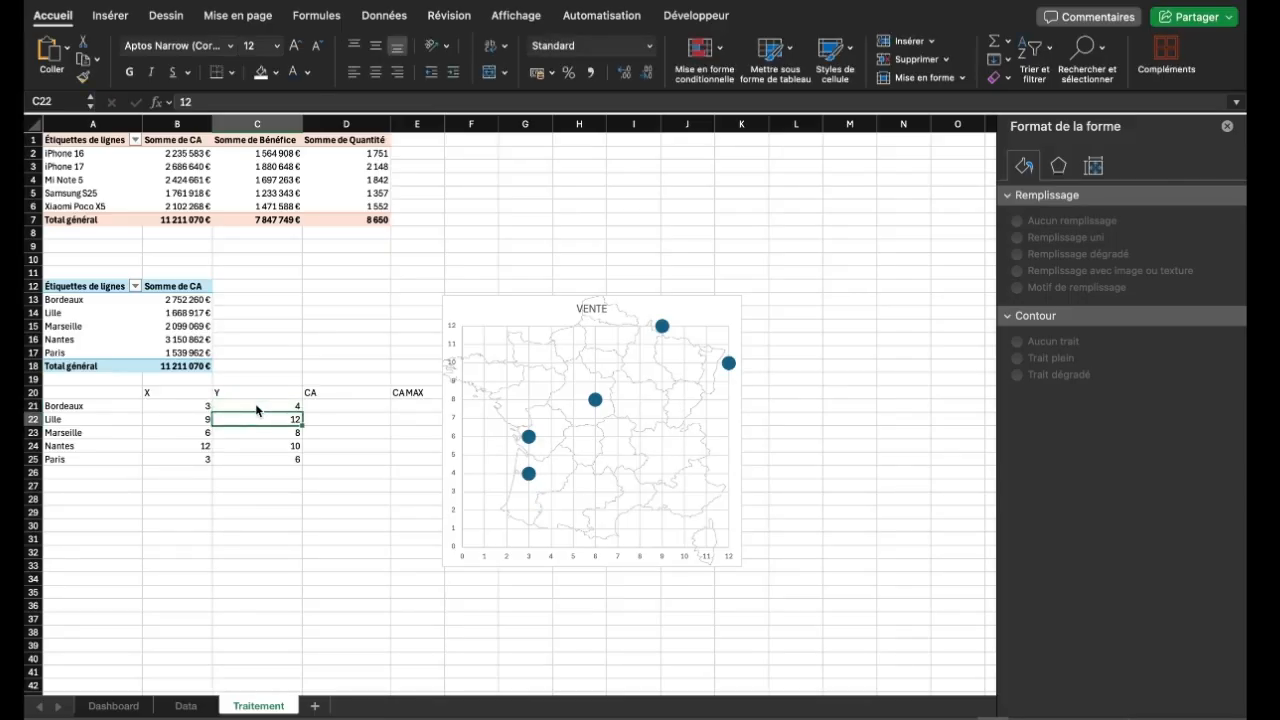
mouse_move(531, 479)
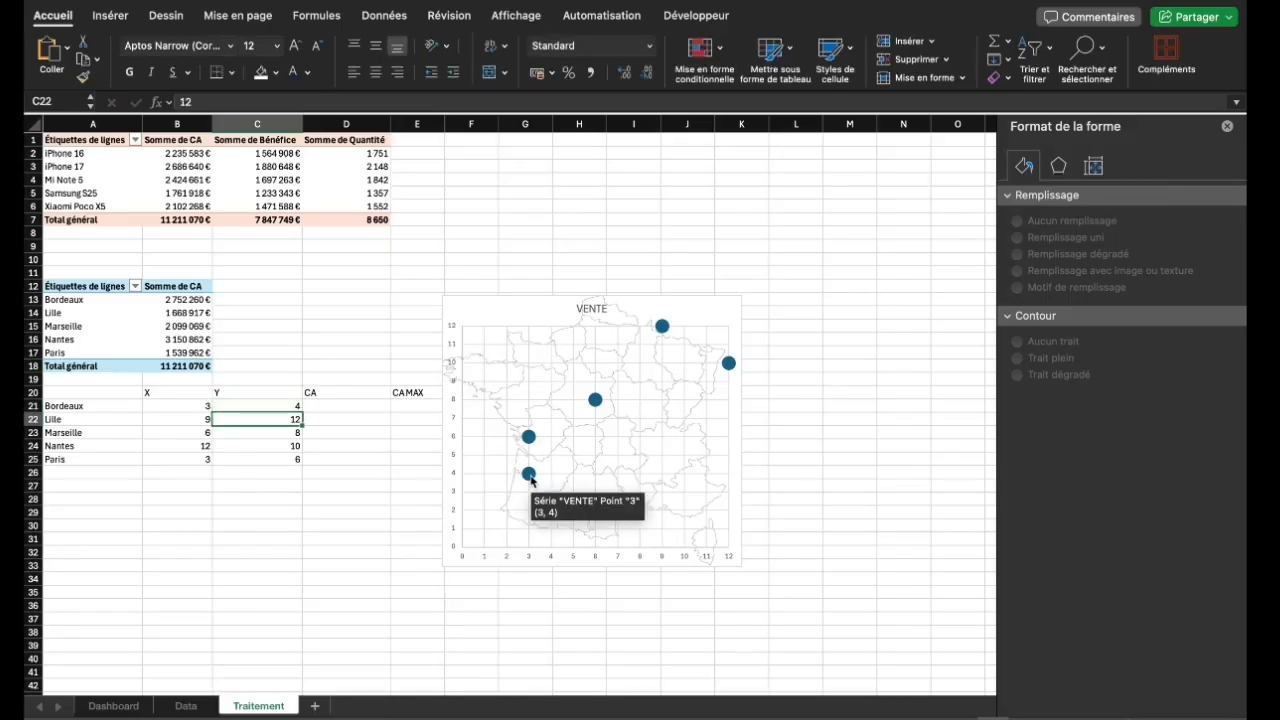
Reposition the Paris marker on the map by setting its coordinates to X 6 and Y 10
click(187, 463)
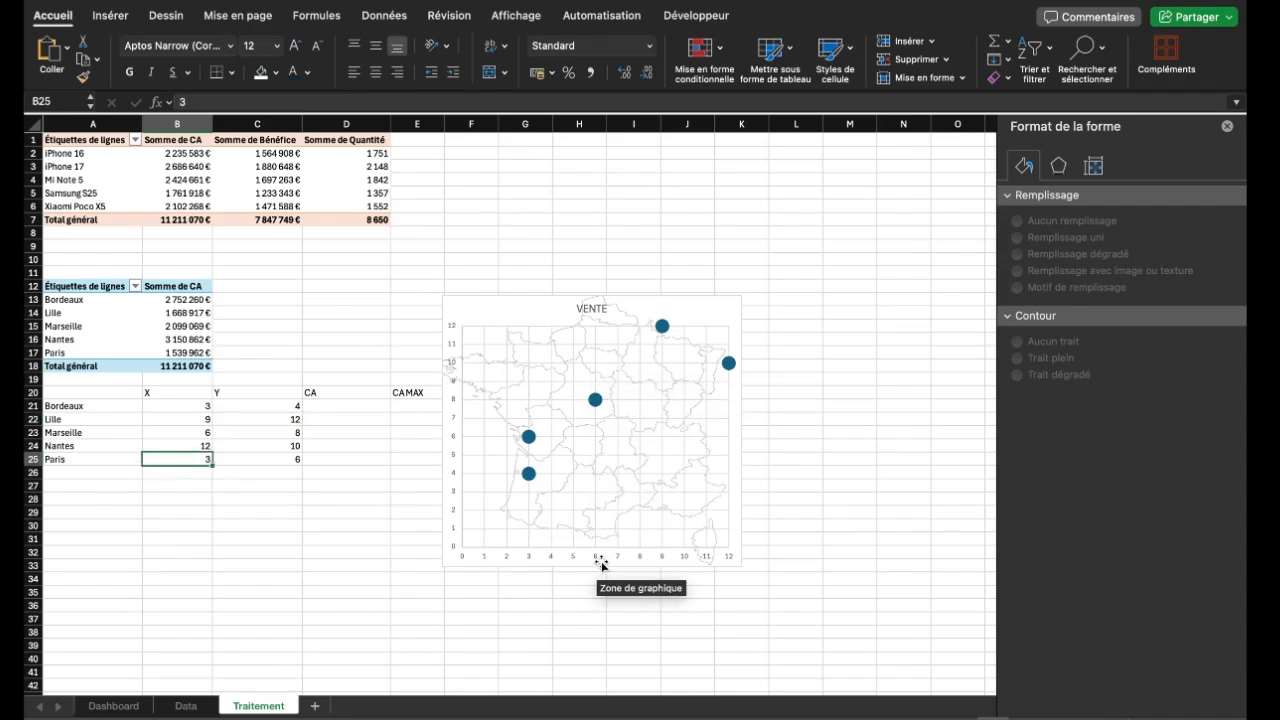
text(6)
key(Return)
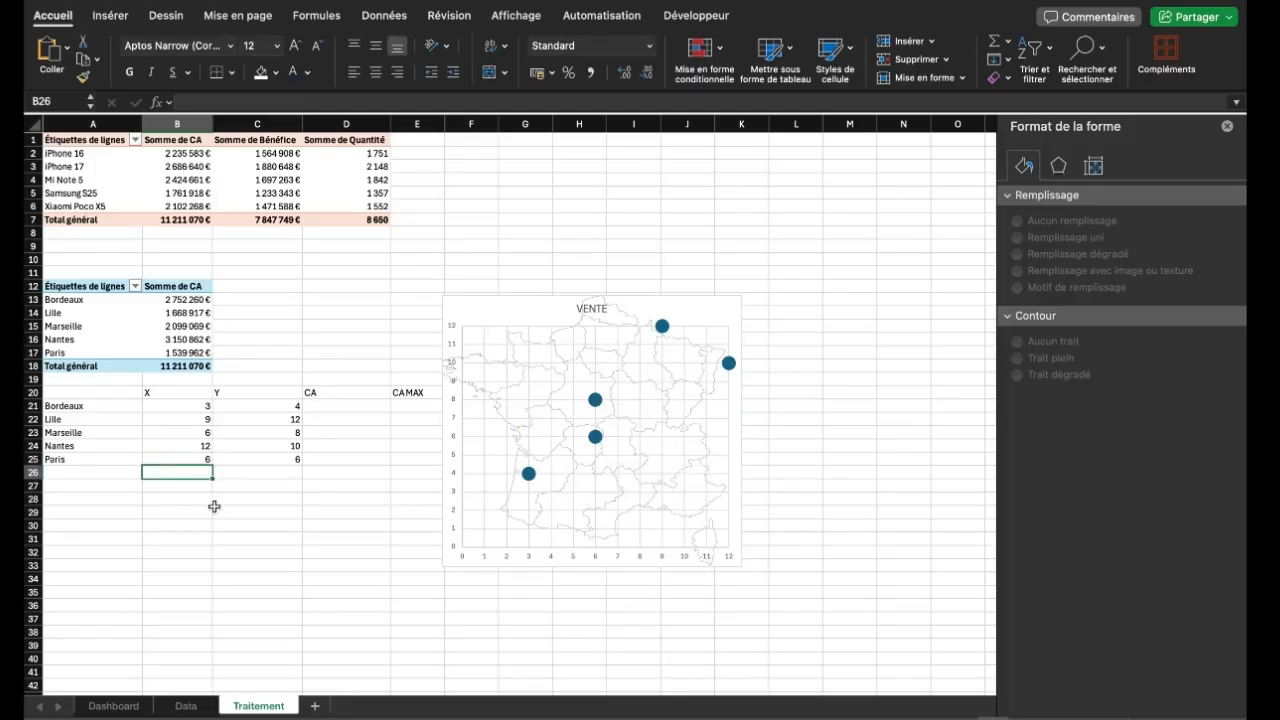
click(272, 458)
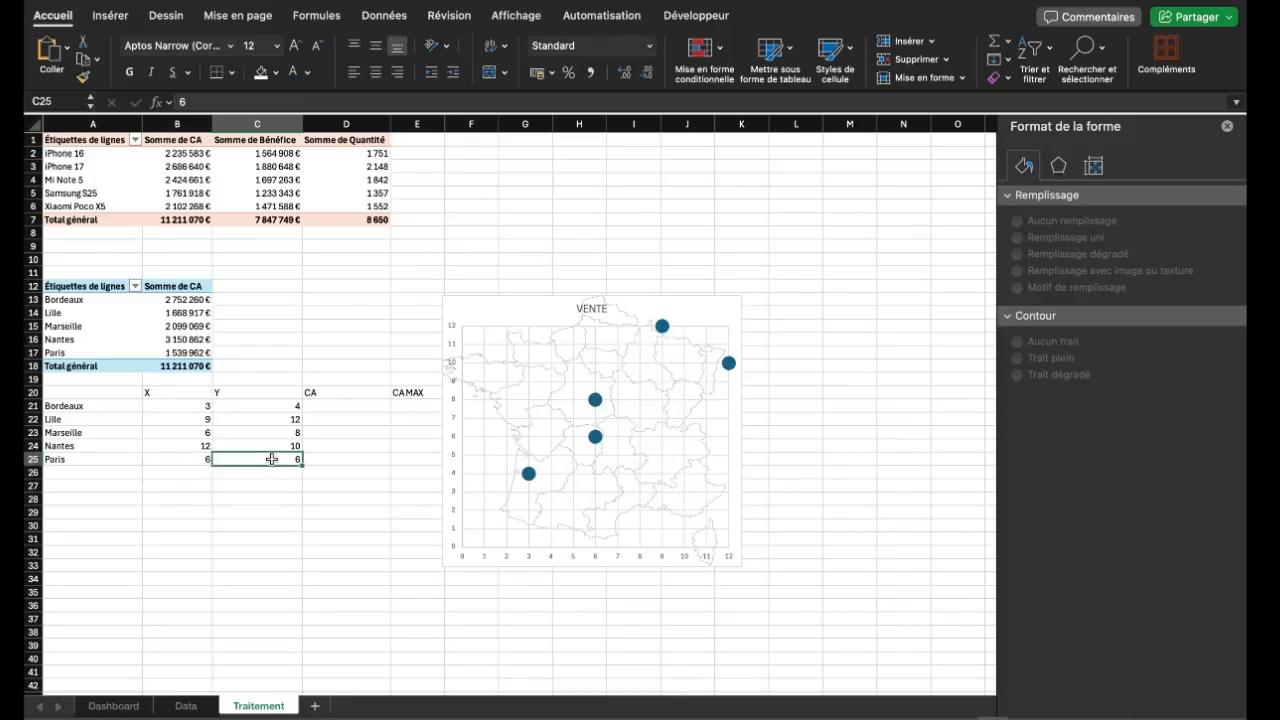
text(10)
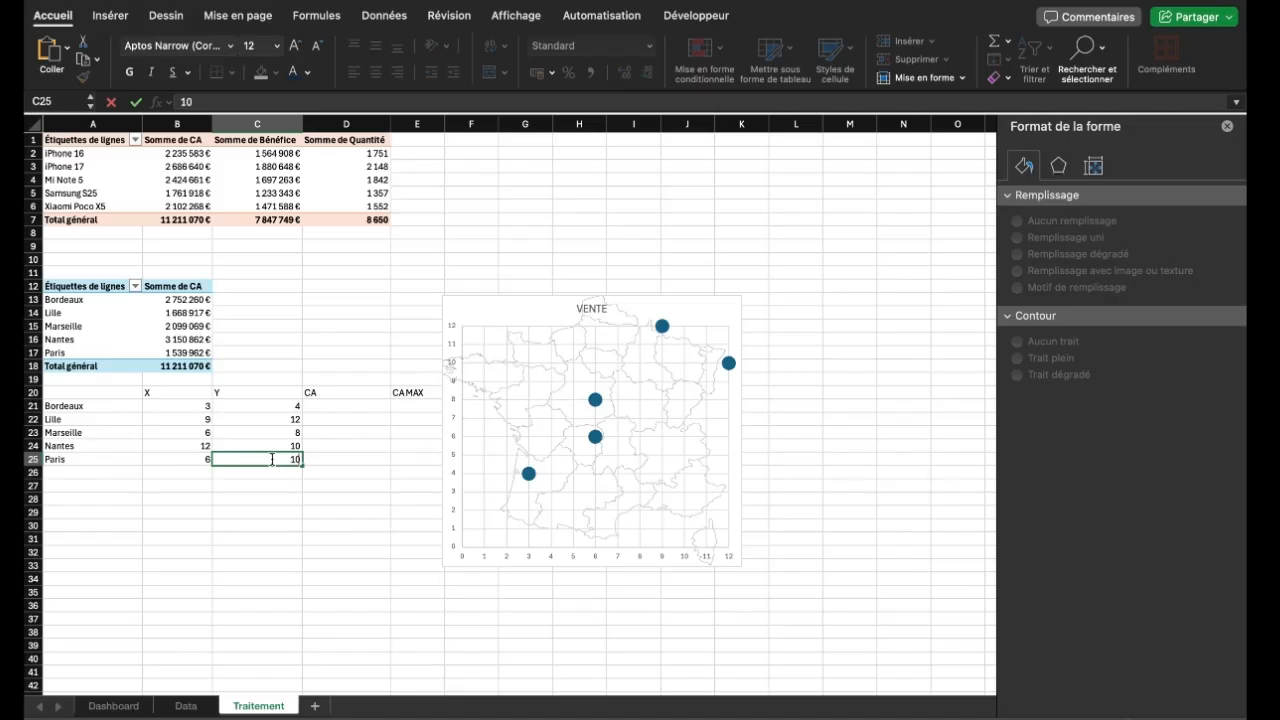
key(Return)
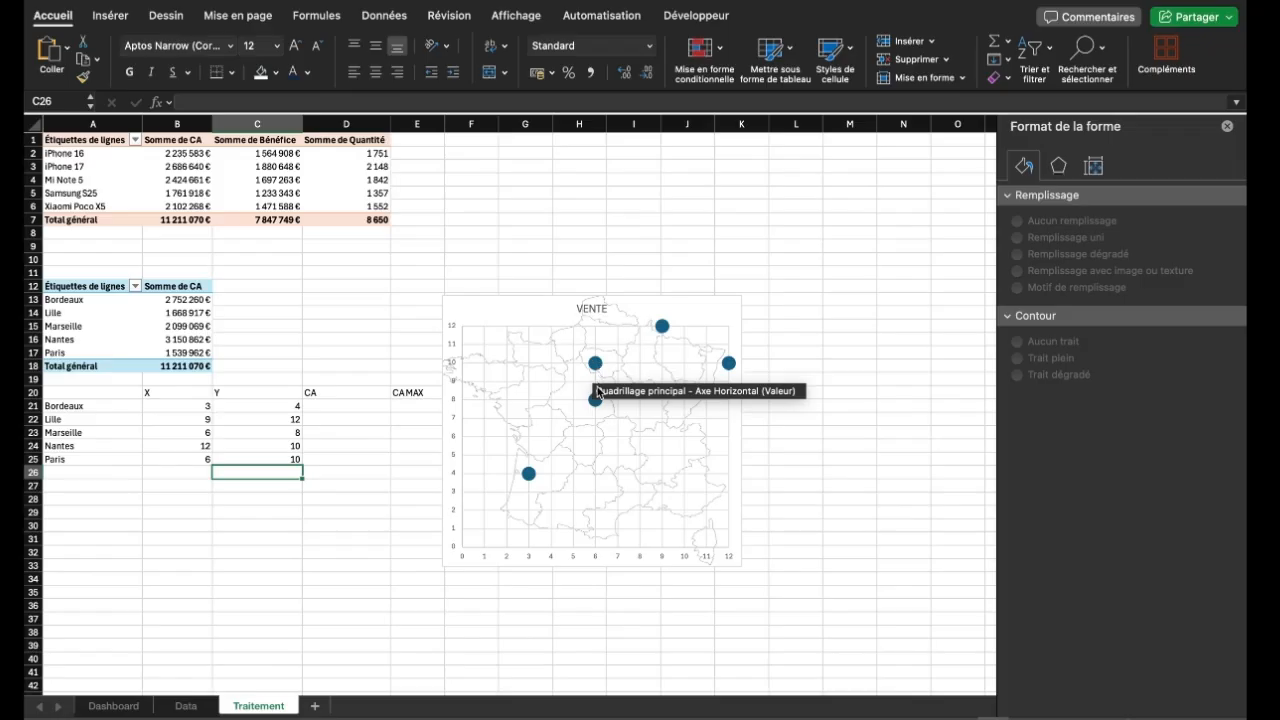
Try a Y coordinate of 9 for Paris in C25 and restore it to 10
click(283, 459)
text(9)
key(Return)
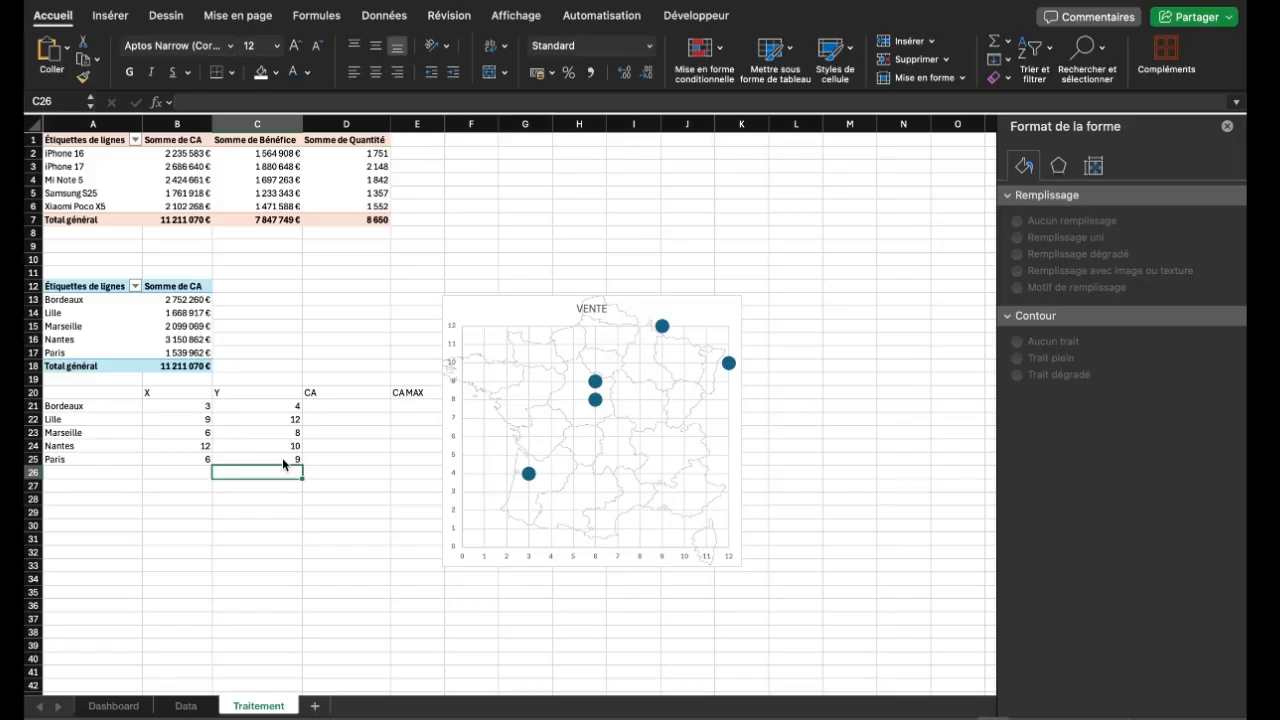
click(285, 459)
text(10)
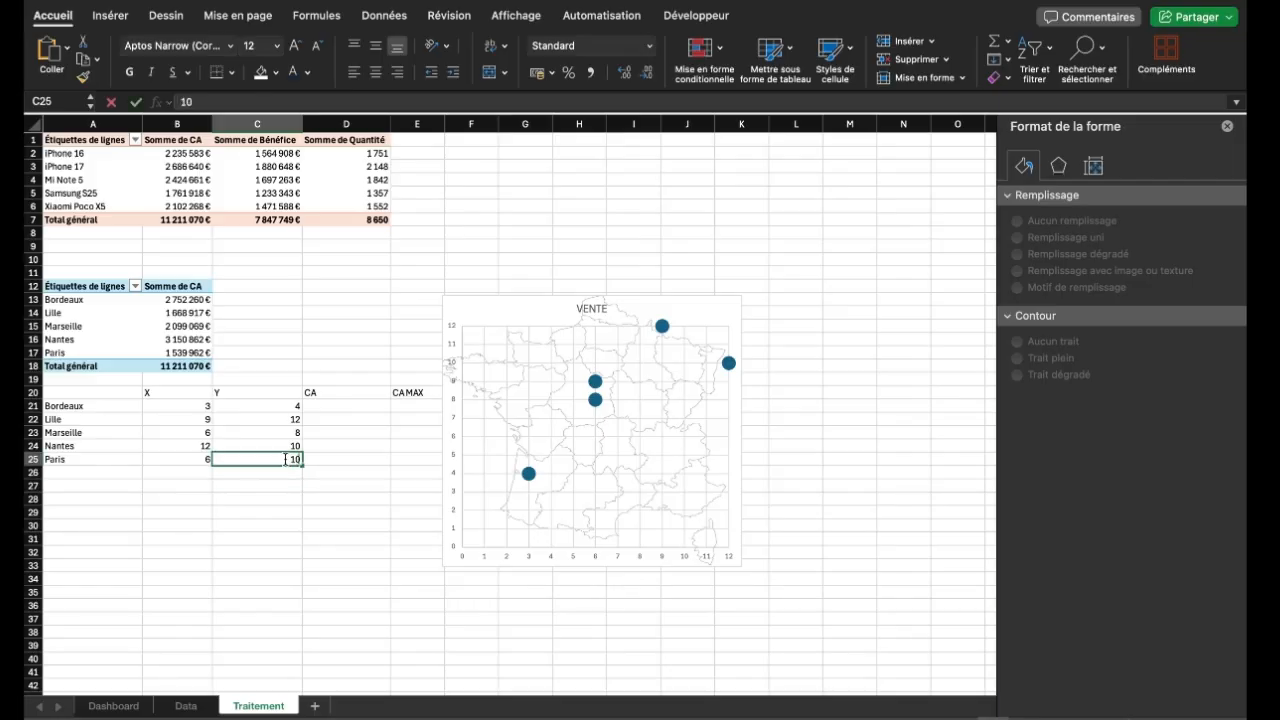
key(Return)
Reposition the Nantes marker on the map by setting its coordinates to X 2 and Y 8
click(203, 447)
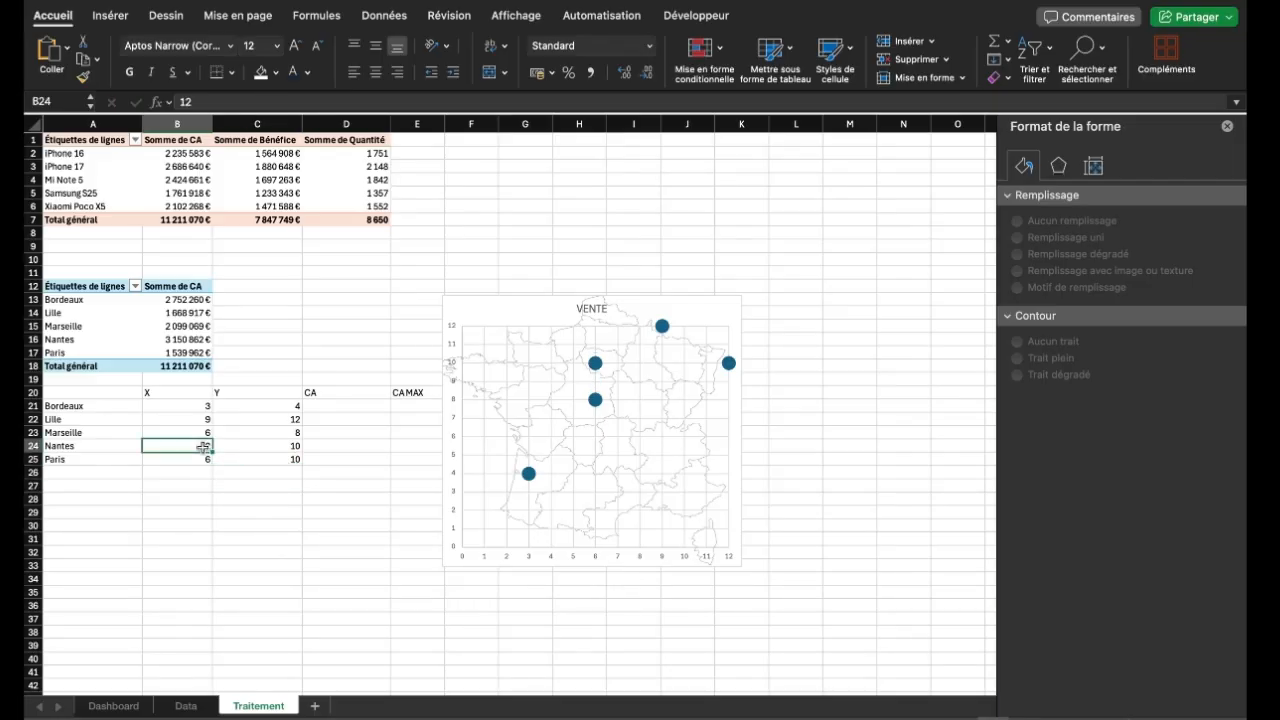
text(2)
key(Return)
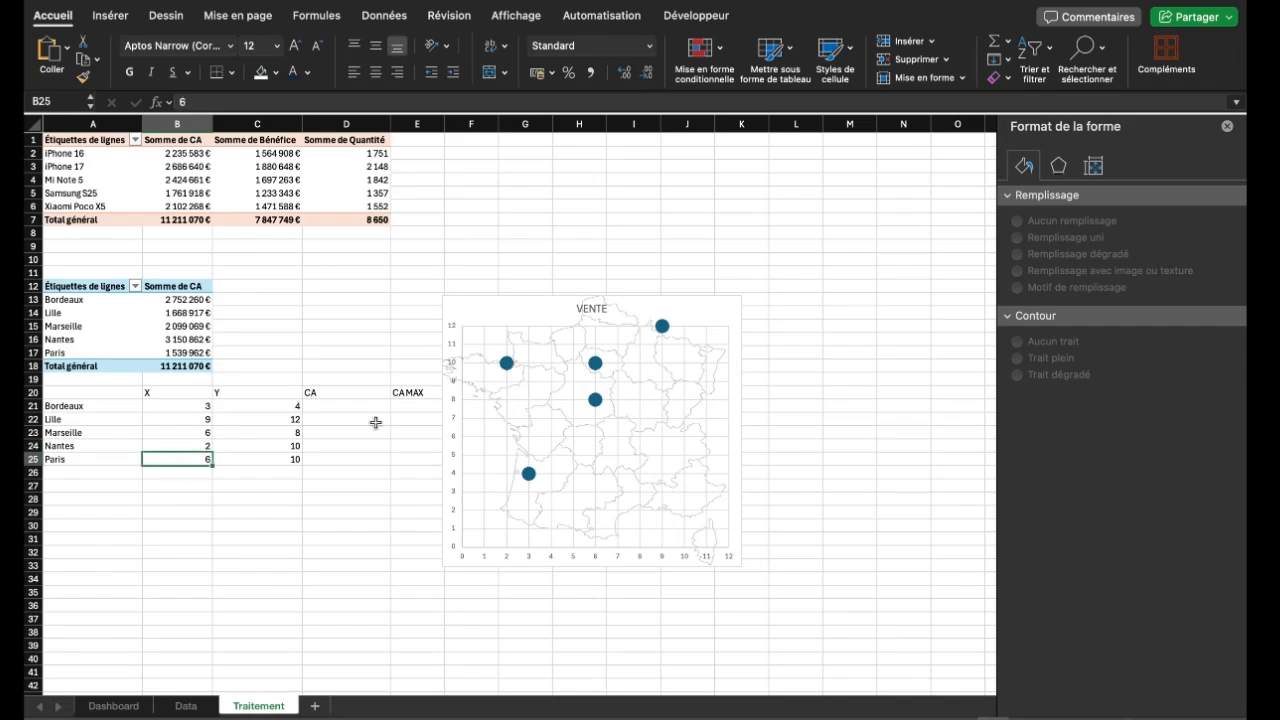
click(279, 448)
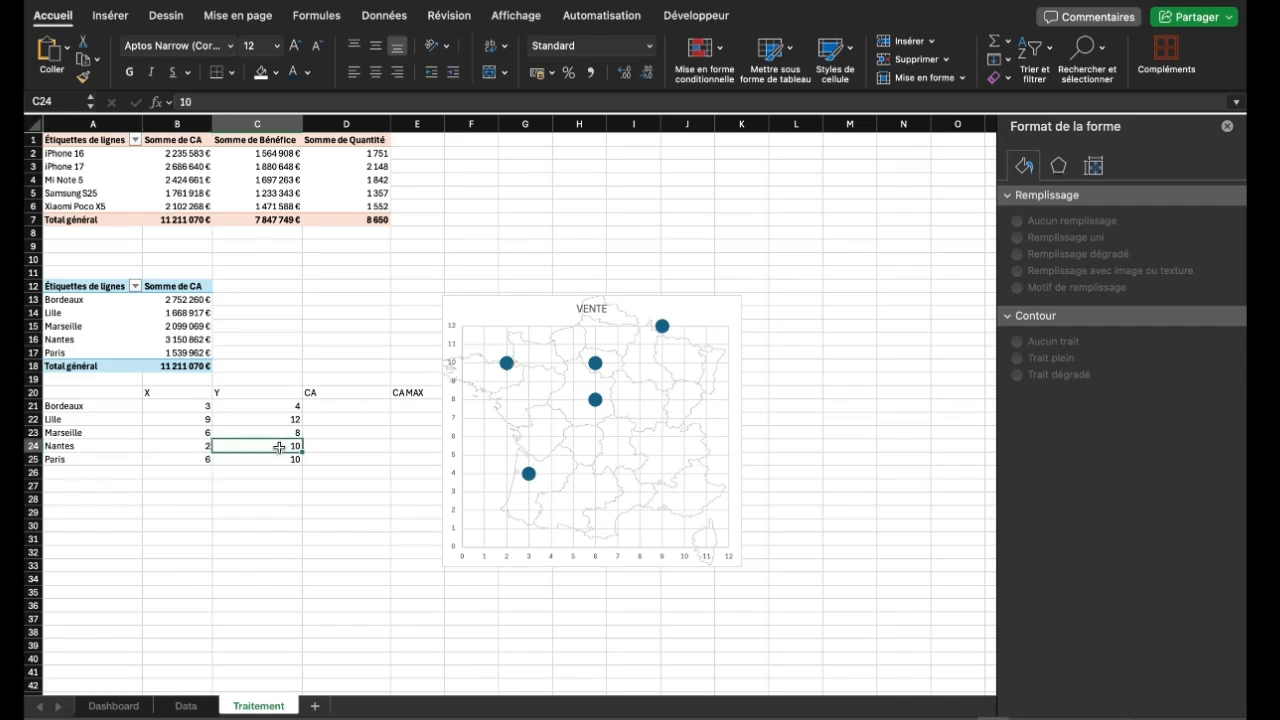
text(8)
key(Return)
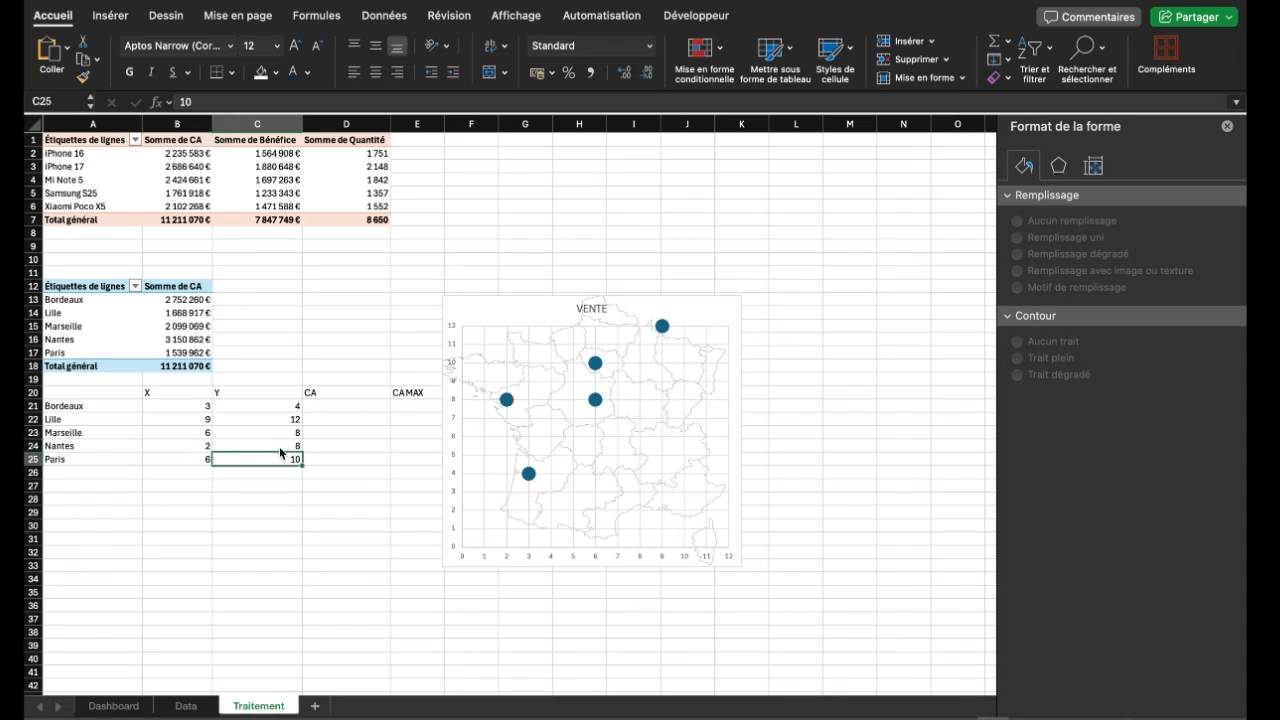
Reposition the Marseille marker at X 9, Y 2 and the Lille marker at X 8, Y 11 in the coordinates table
click(201, 431)
text(9)
key(Return)
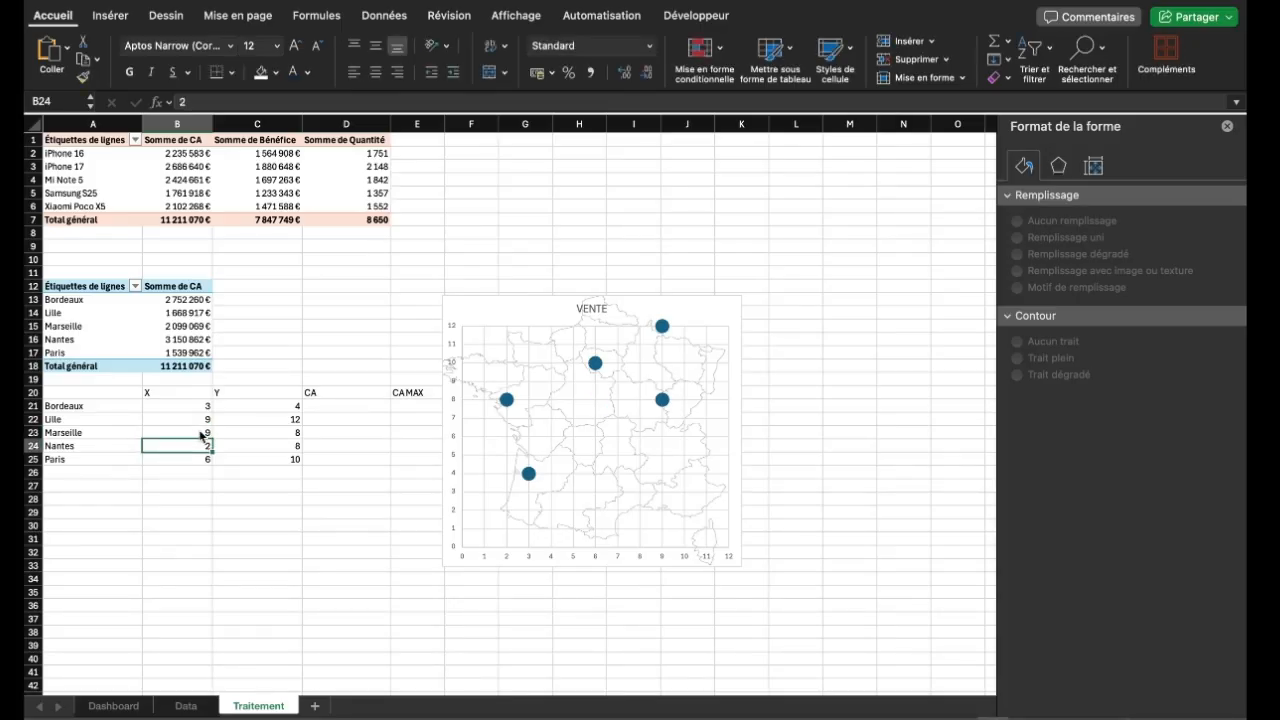
click(281, 431)
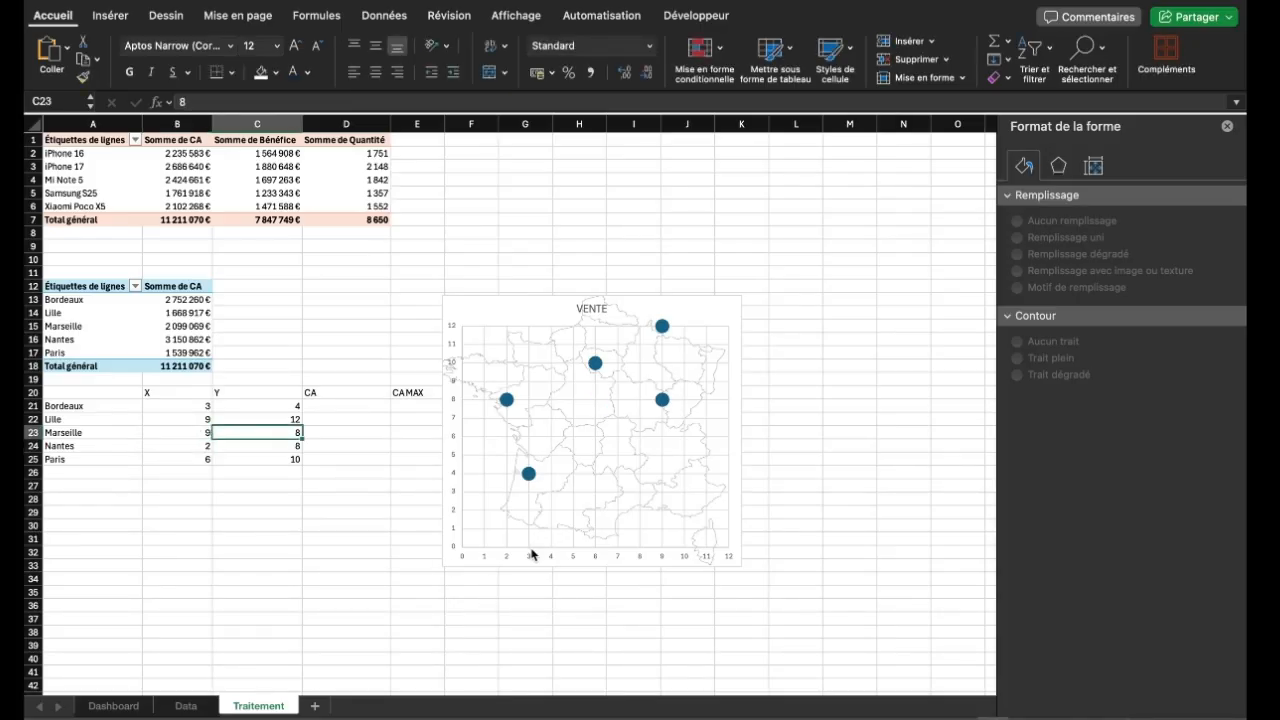
text(2)
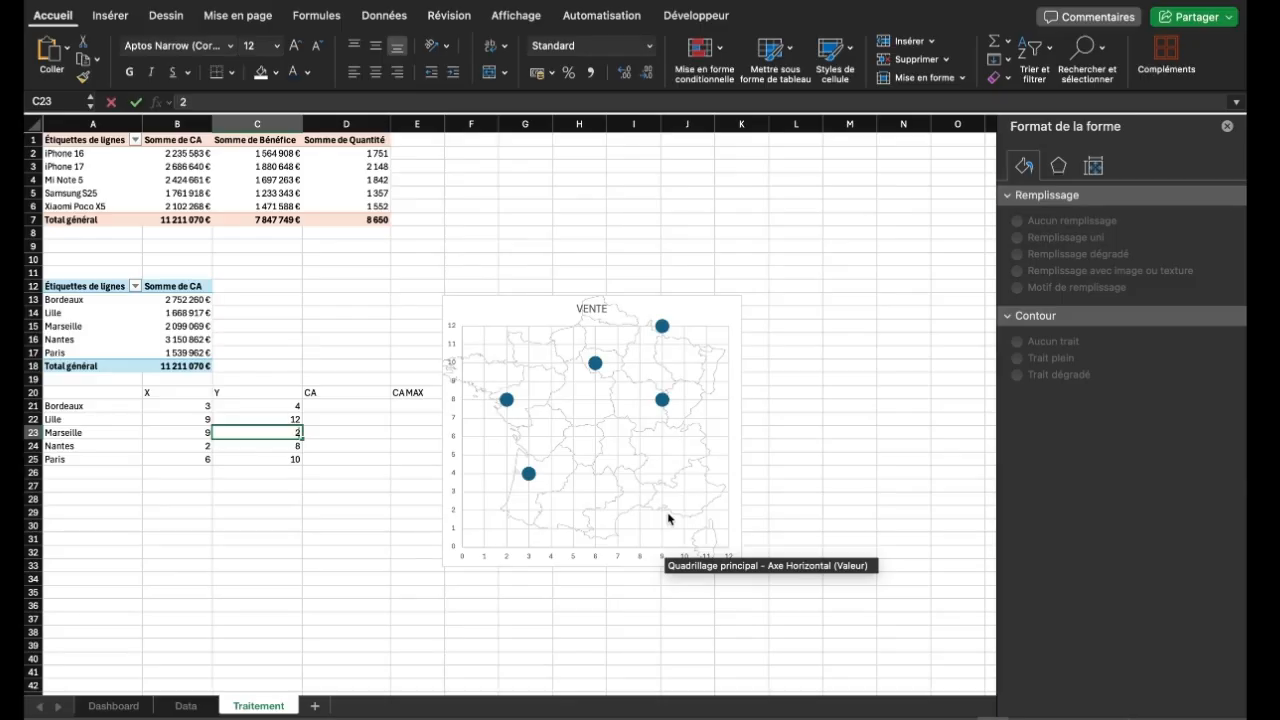
key(Return)
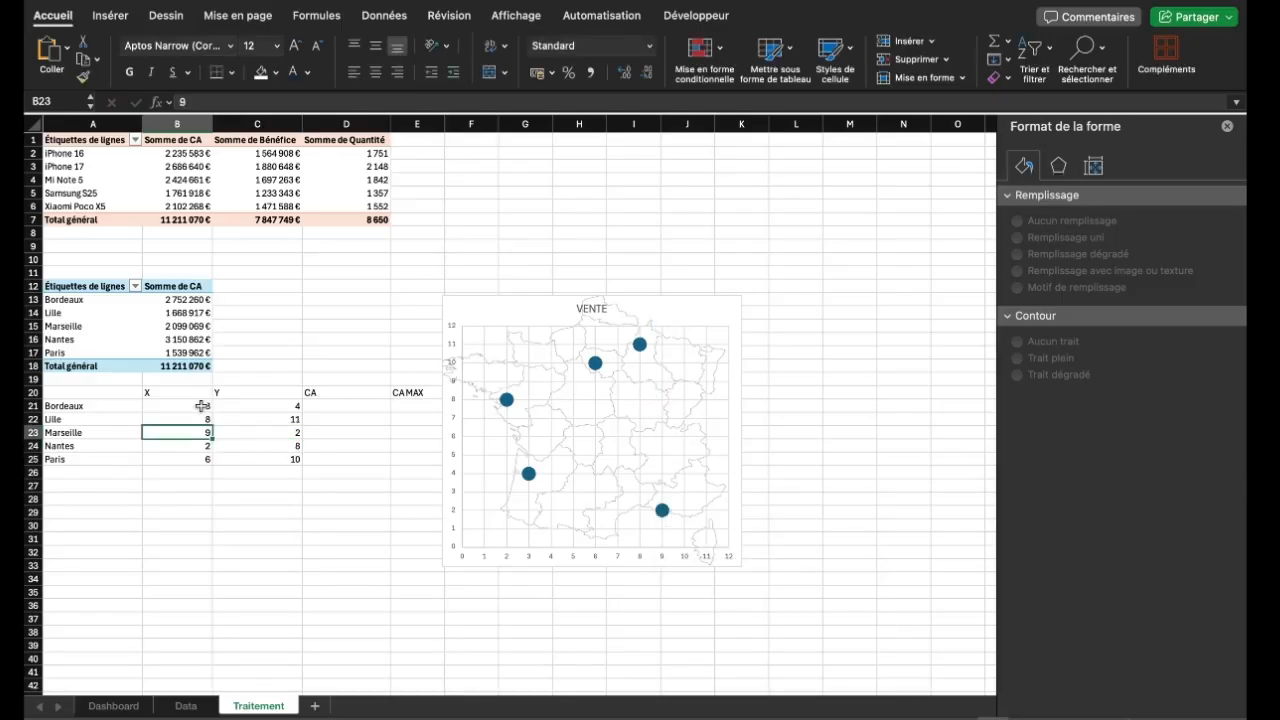
Move the VENTE map chart to the right, farther away from the city coordinates table
click(202, 405)
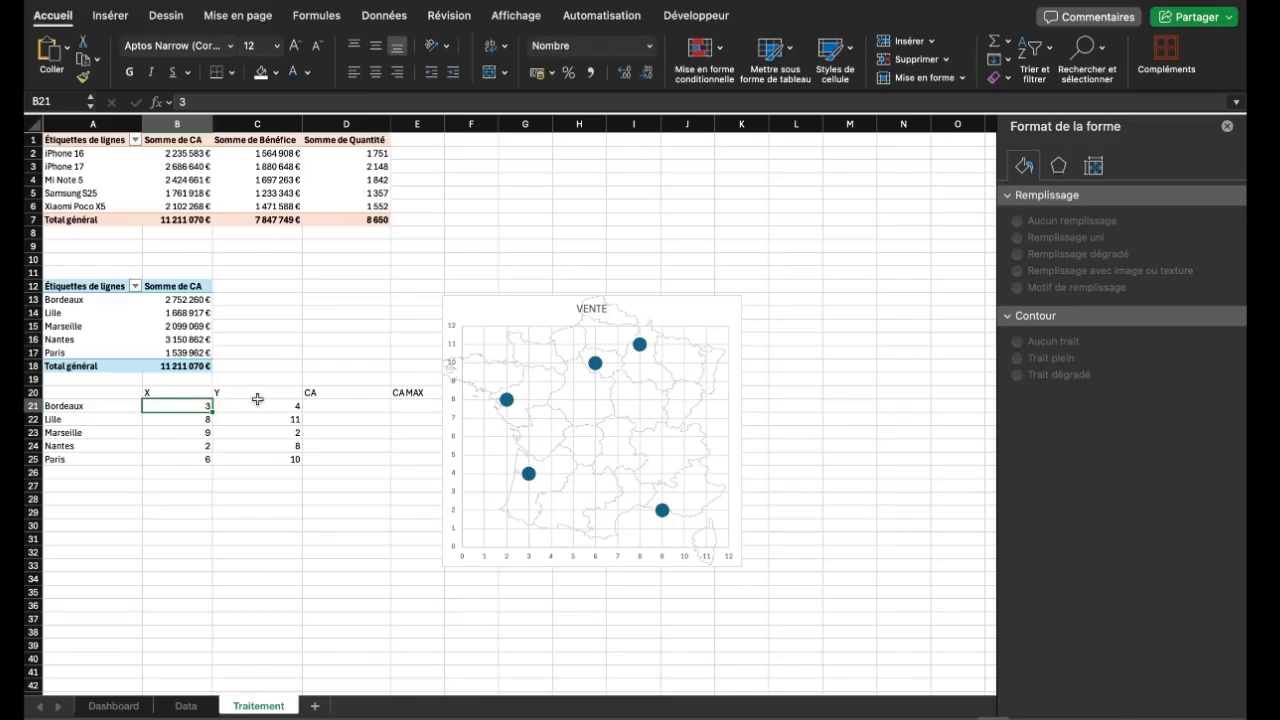
click(252, 405)
click(257, 537)
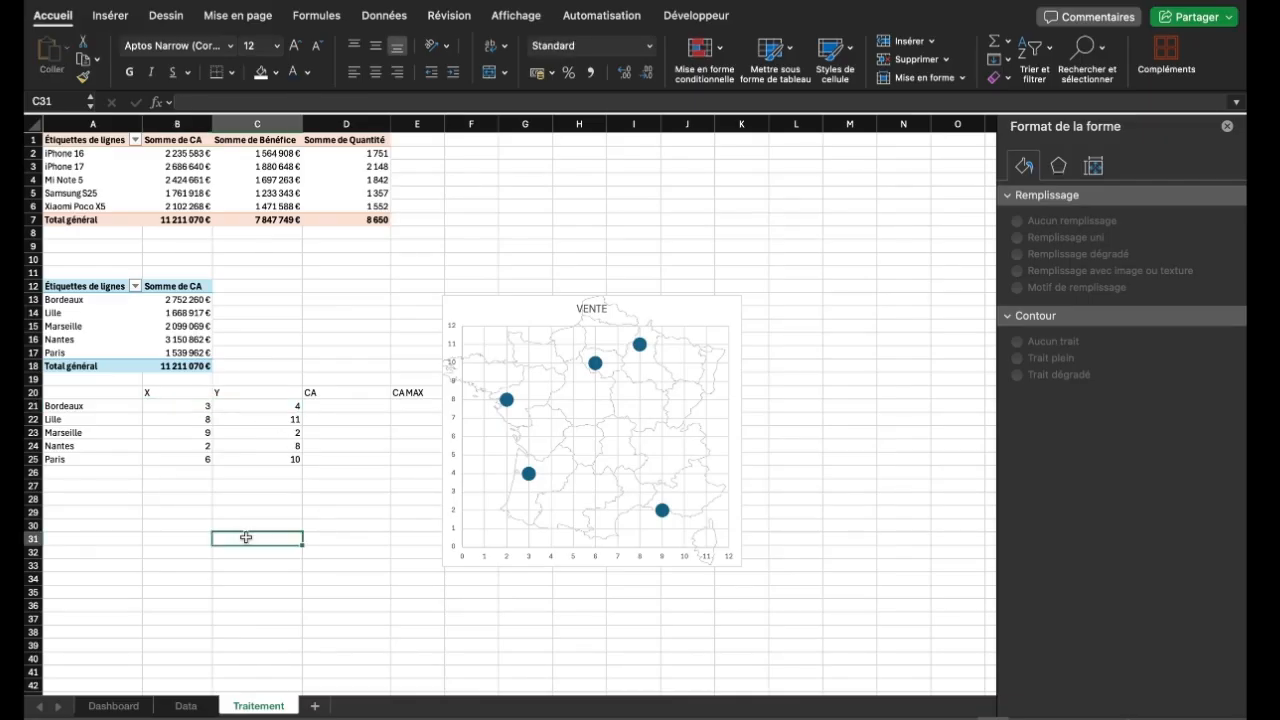
drag(513, 313, 603, 286)
Enter =RECHERCHEV(A21;A13:B17;2;0) in D21 to look up Bordeaux's CA in the city pivot table
click(367, 408)
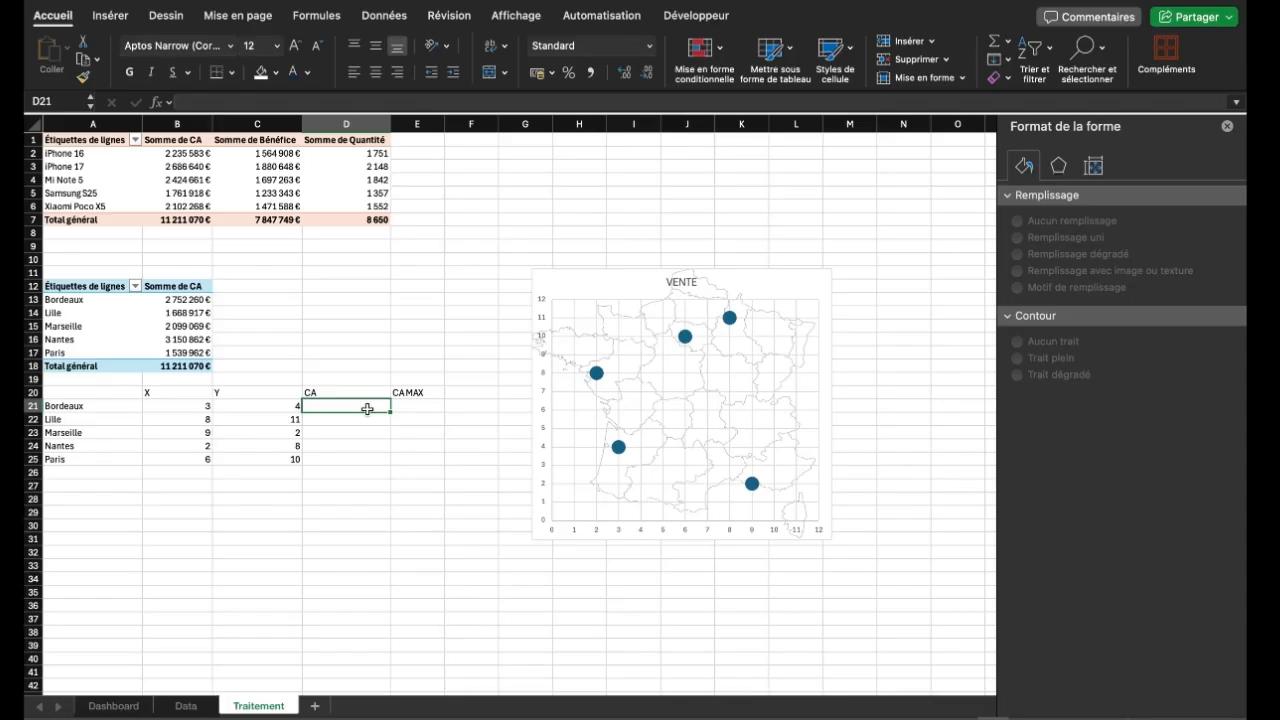
text(=RE)
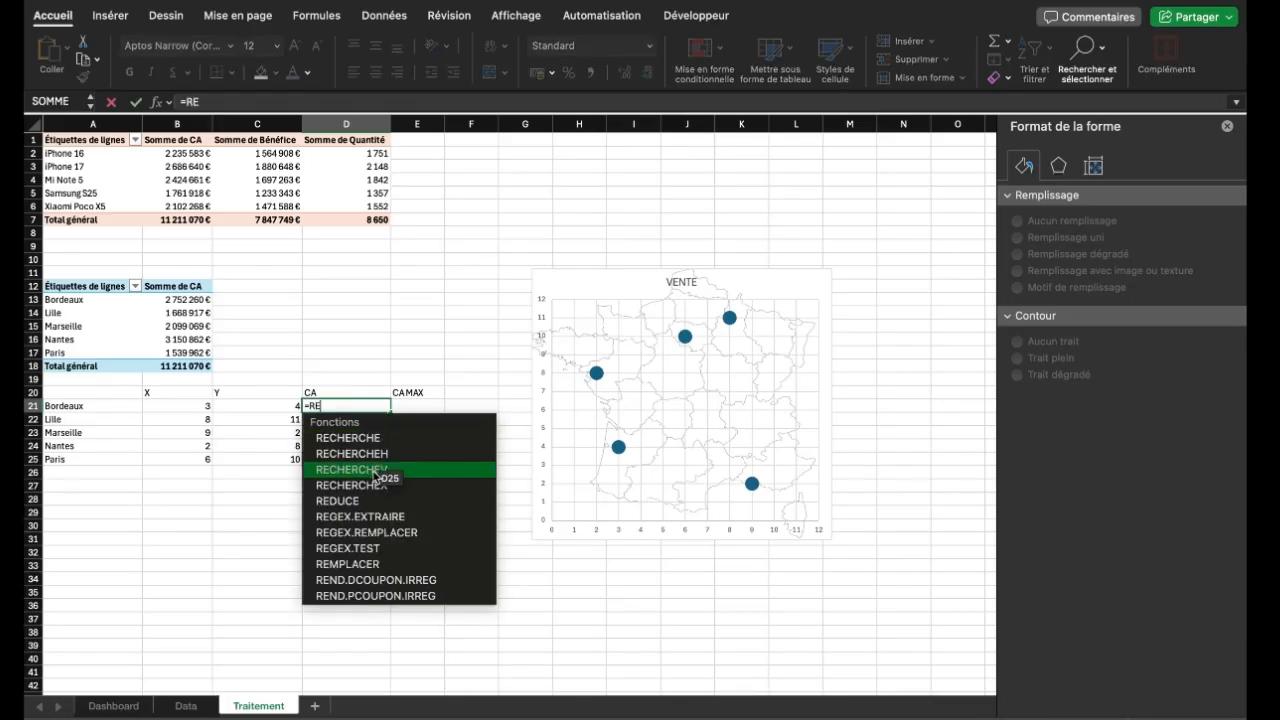
double_click(377, 472)
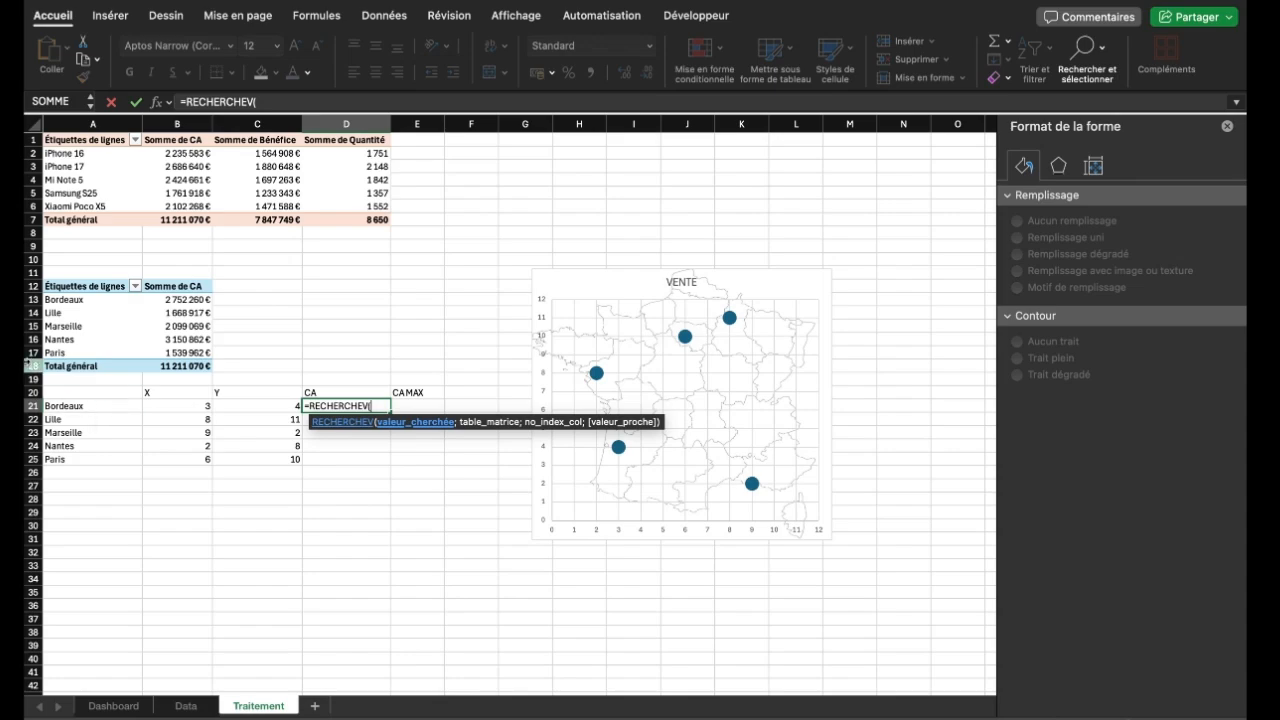
click(114, 408)
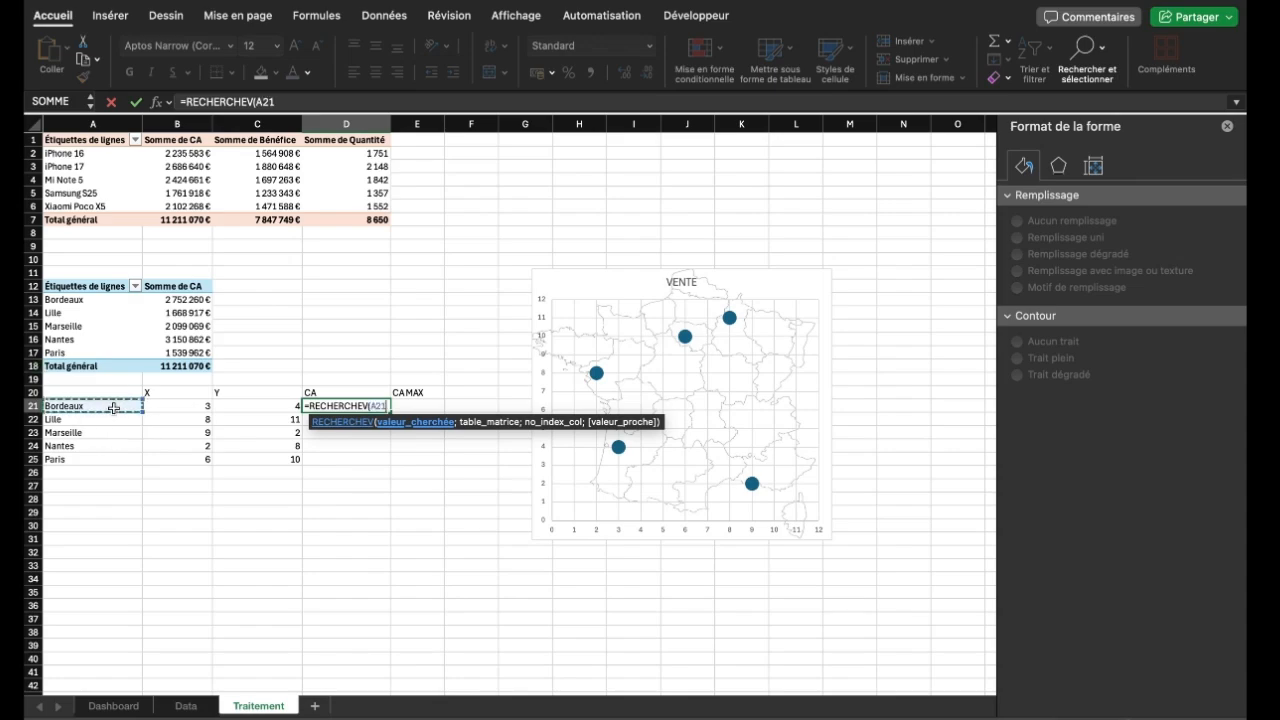
text(;)
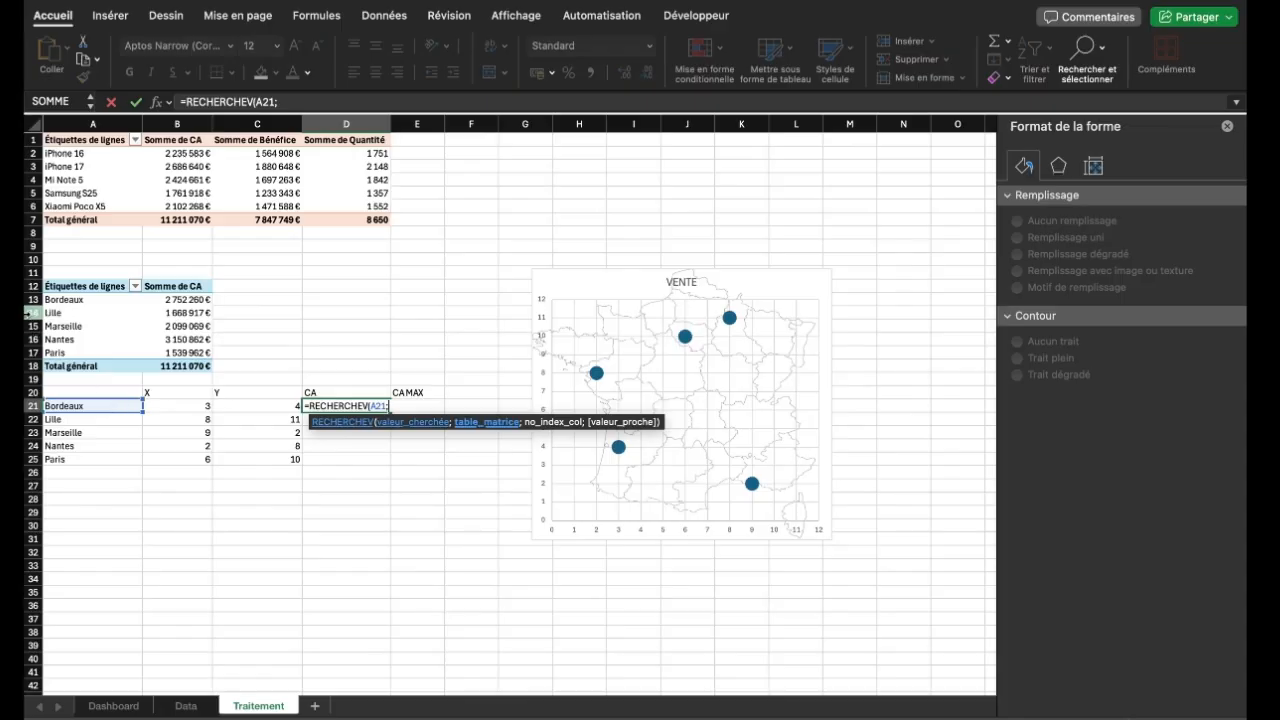
click(106, 302)
drag(106, 302, 177, 352)
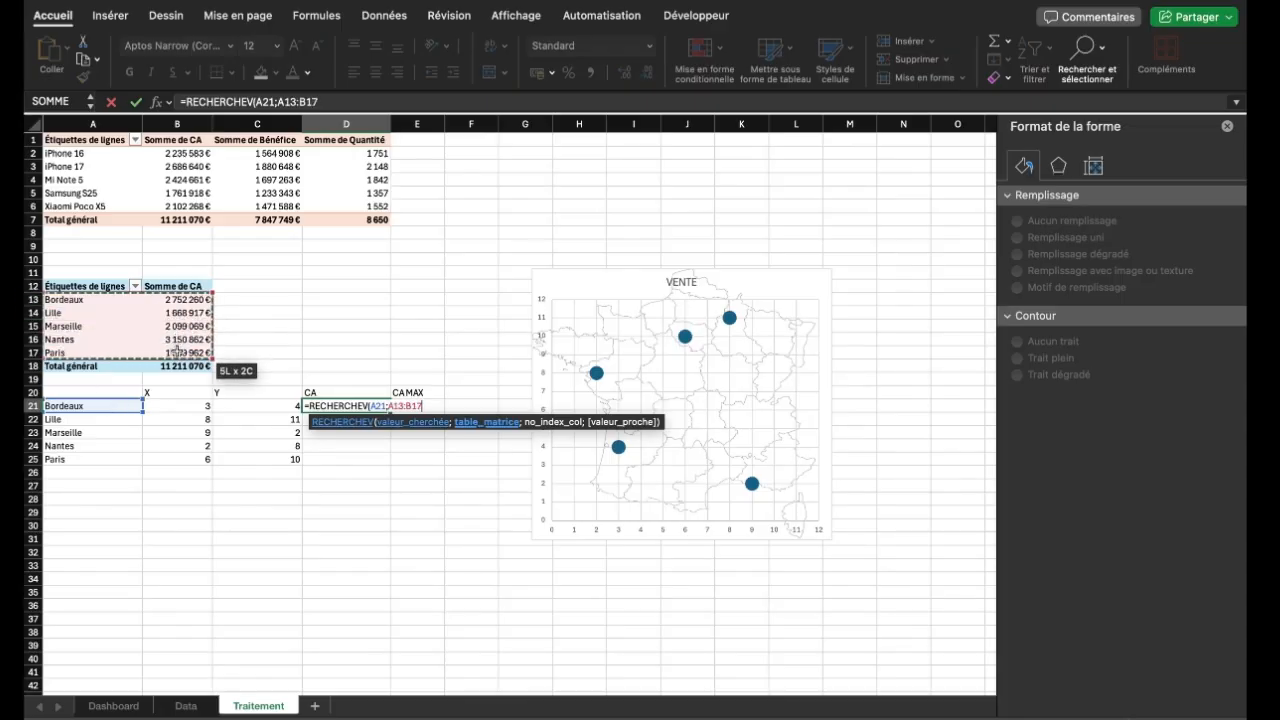
text(;)
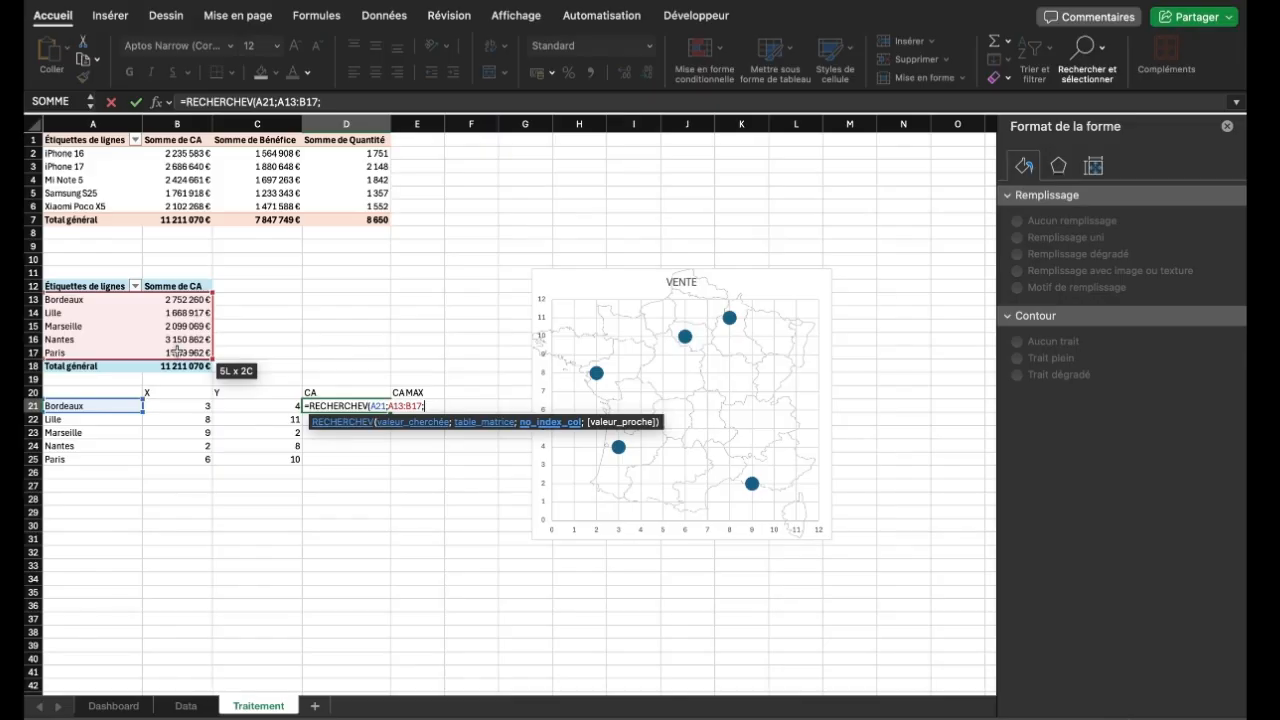
text(2;)
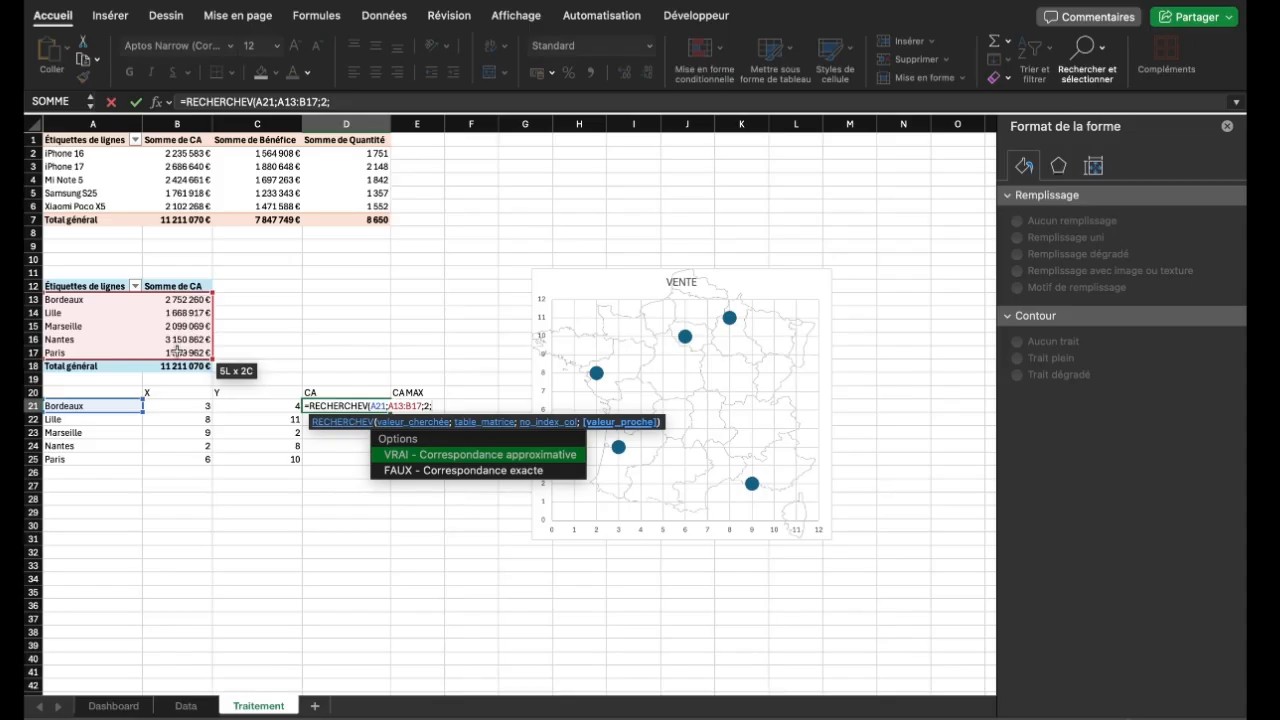
text(0))
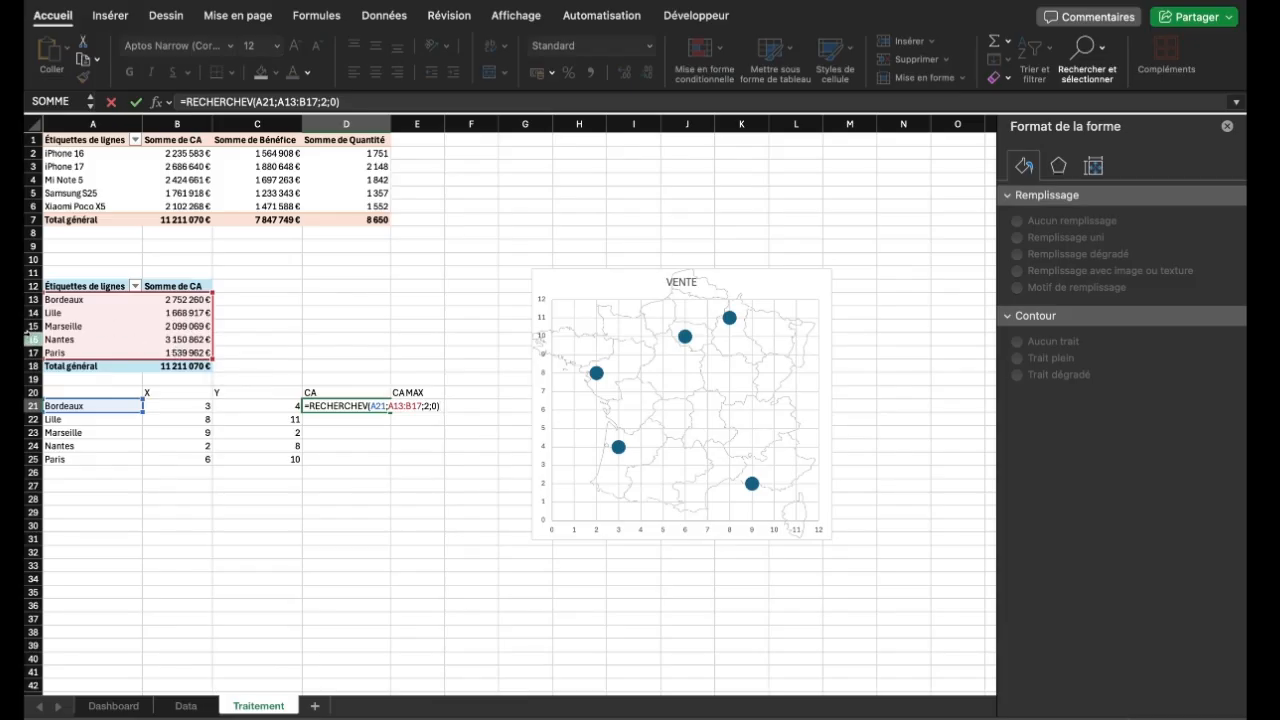
Make the lookup range's A13 reference absolute ($A$13) in D21 and fill the formula down to D25
click(399, 406)
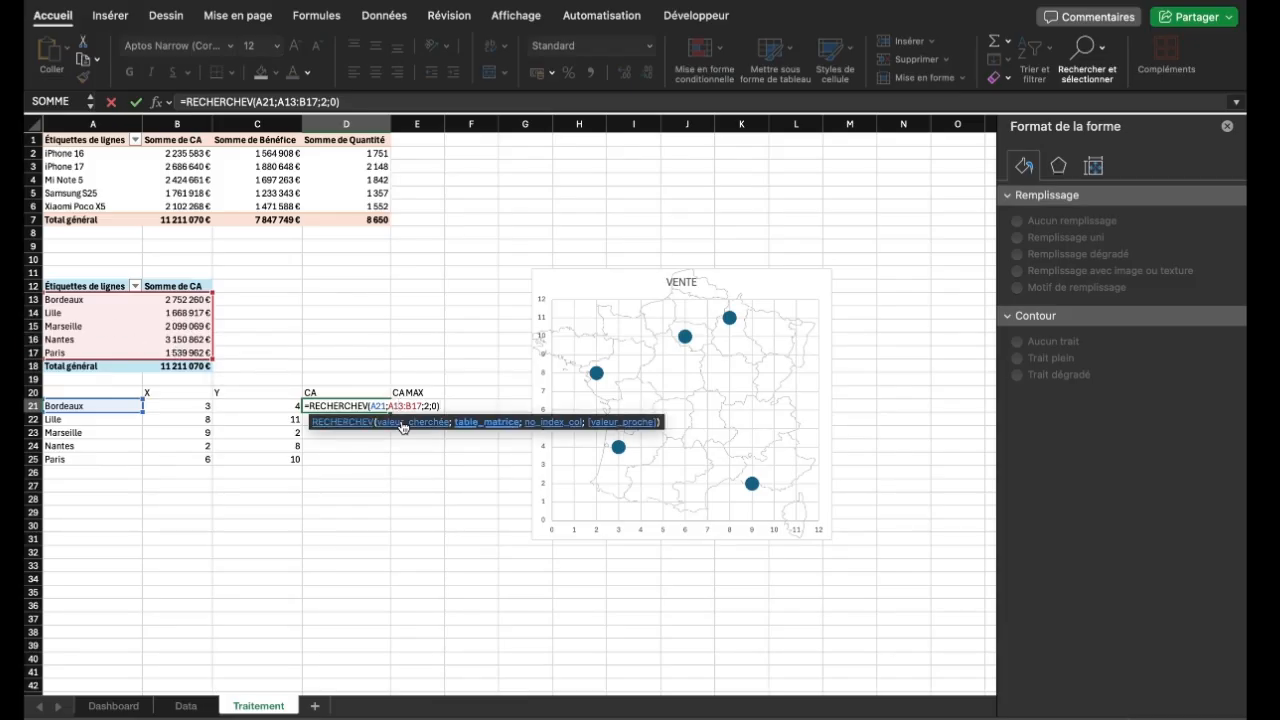
key(F4)
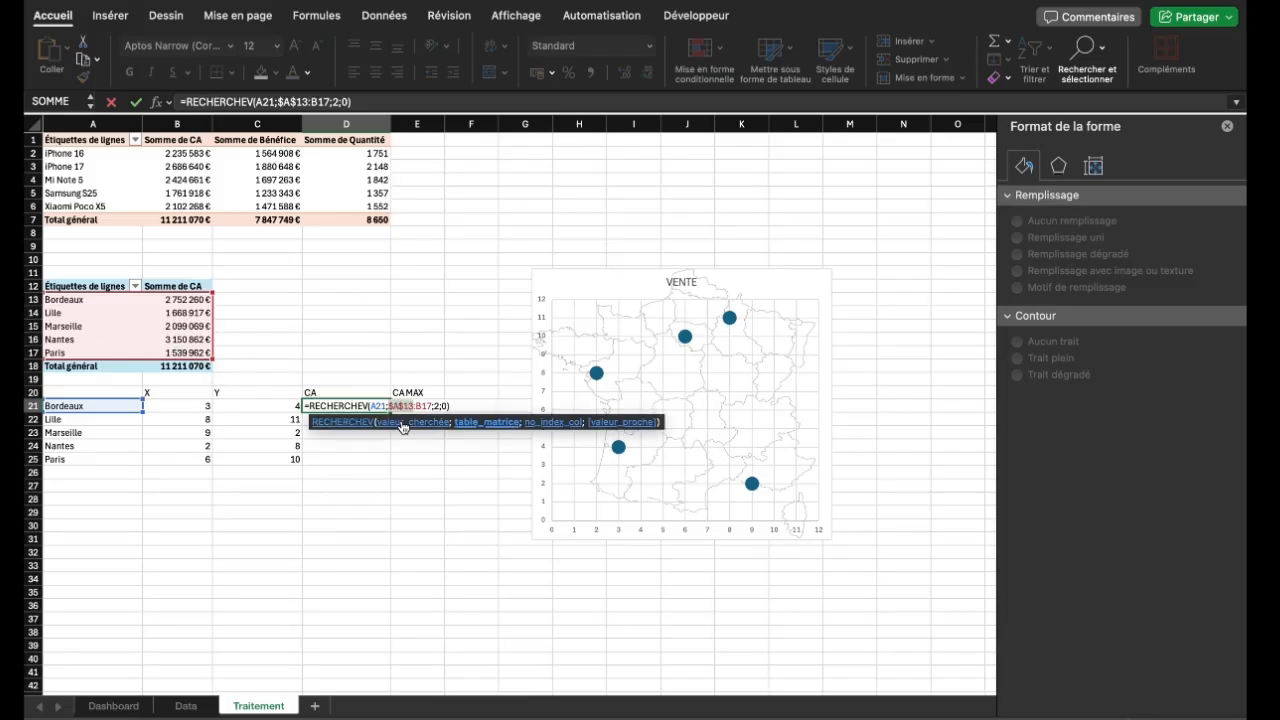
key(Return)
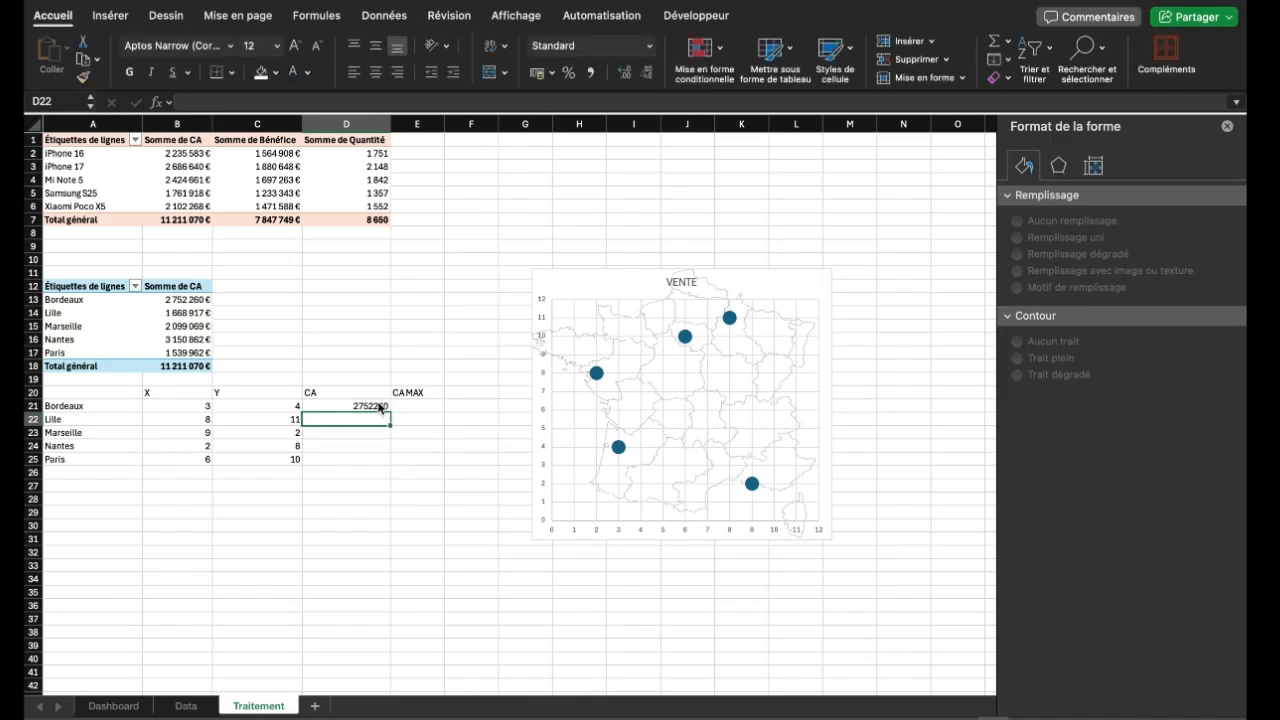
click(380, 406)
drag(390, 412, 386, 462)
Write =SI(D21=MAX(D21:D25);D21;"") in E21 to show Bordeaux's CA only if it is the highest
click(420, 404)
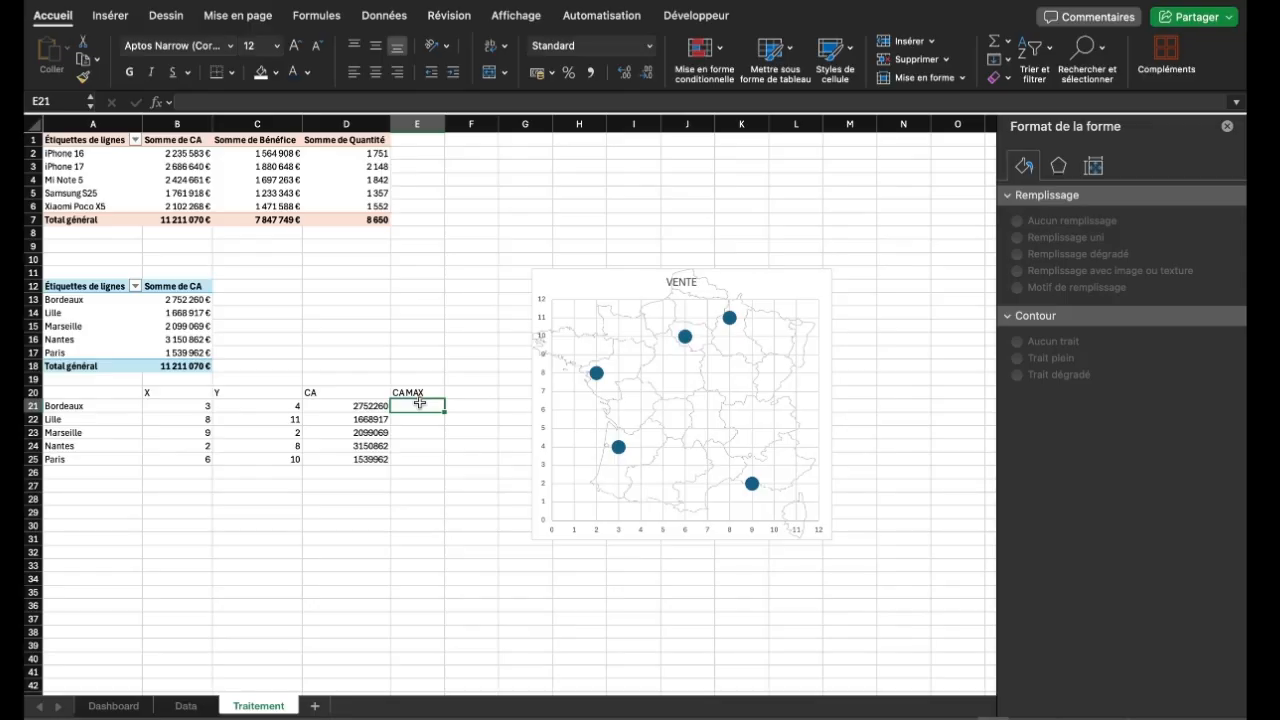
text(=SI)
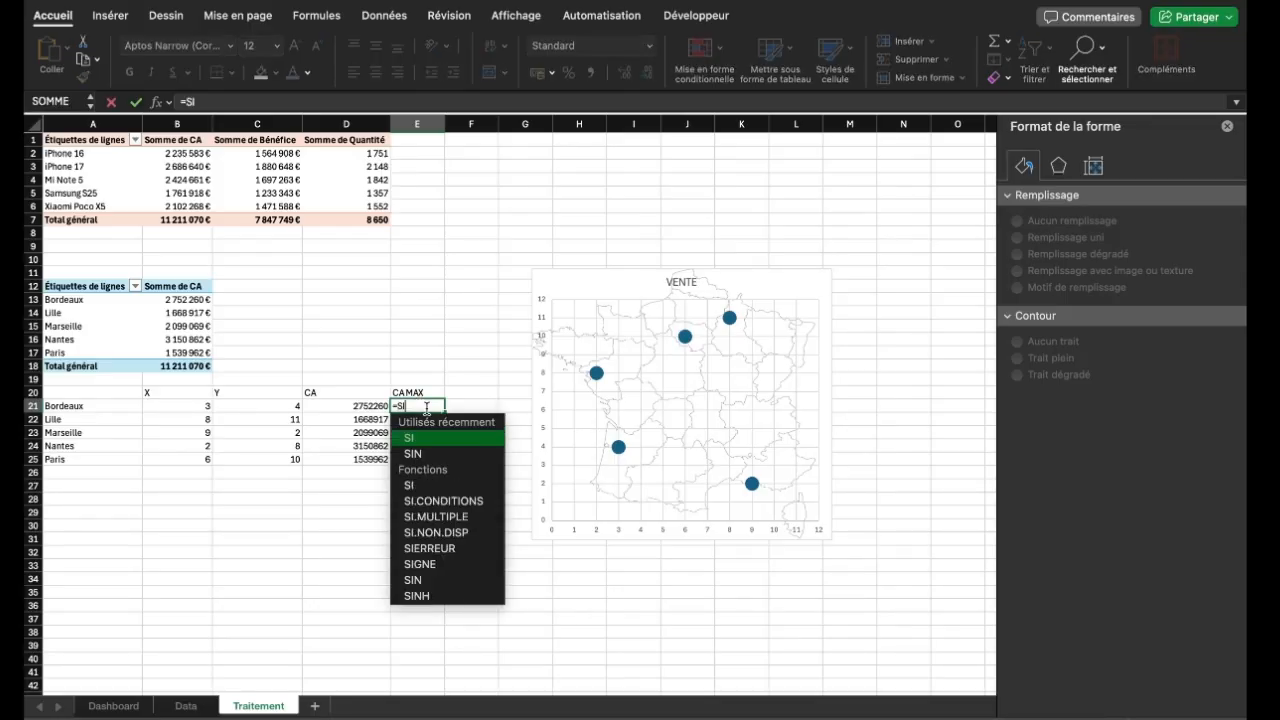
text(()
click(372, 406)
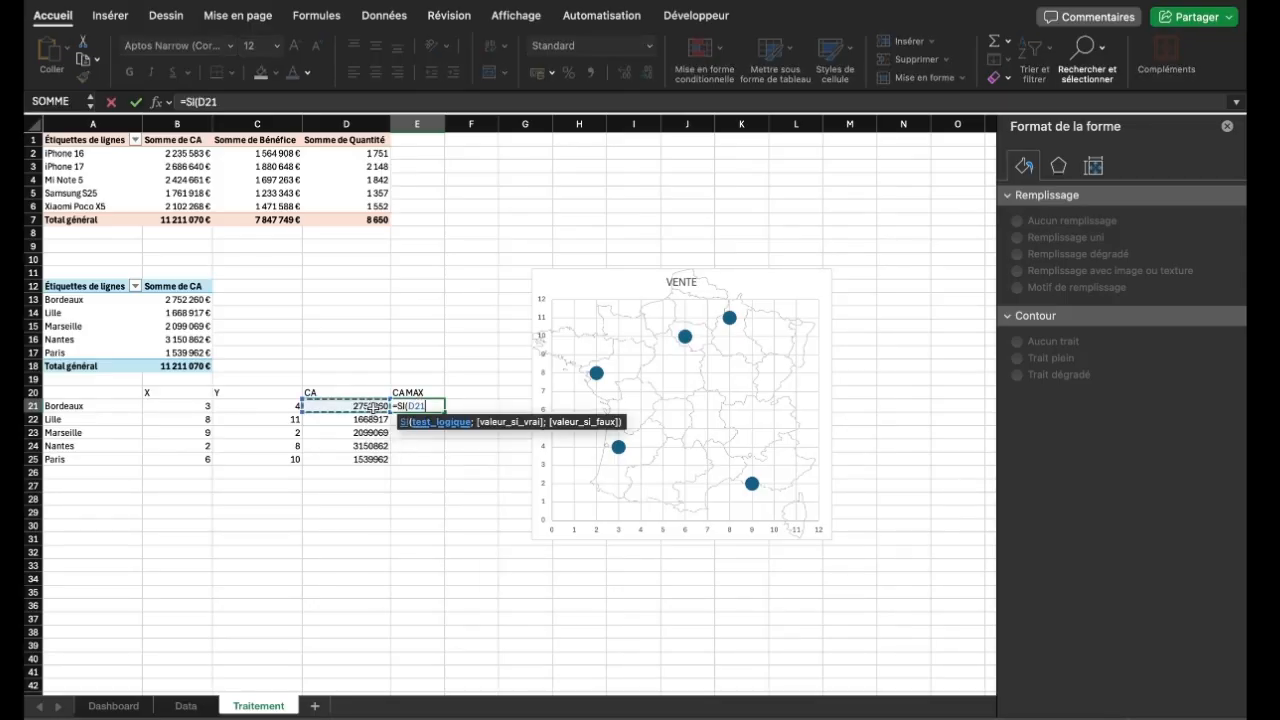
text(=M)
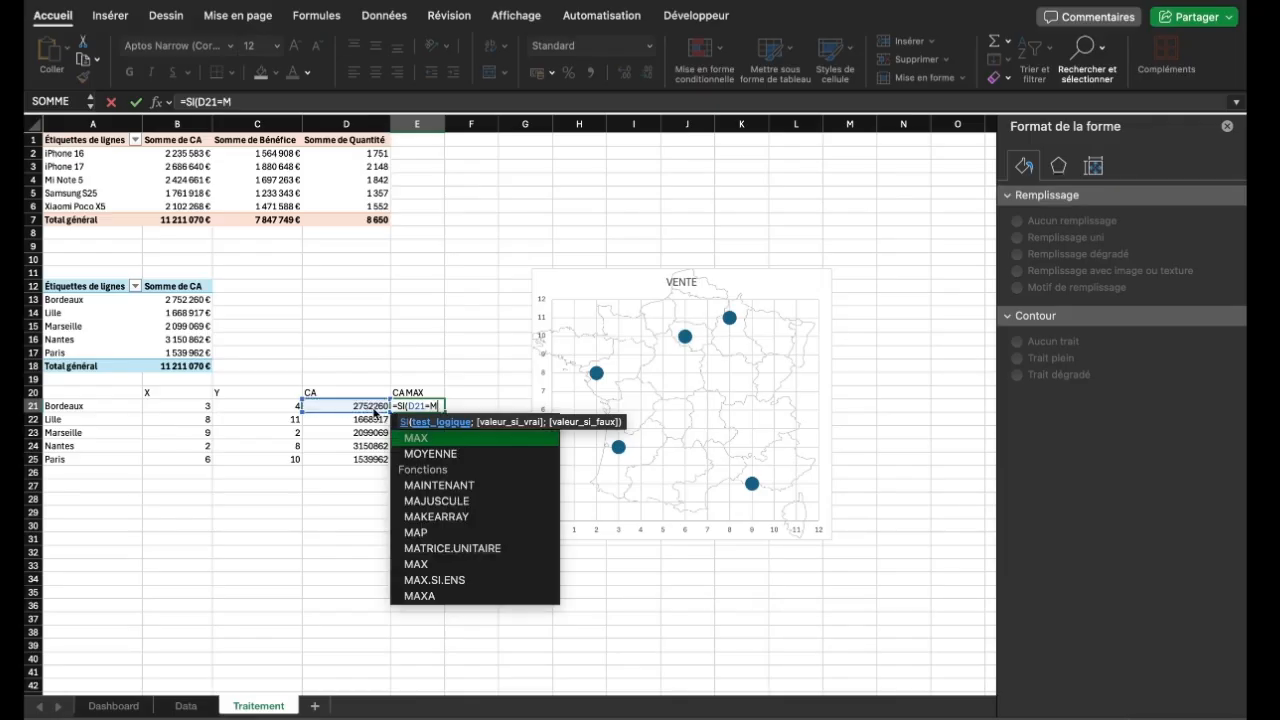
text(AX()
drag(371, 406, 371, 459)
text();)
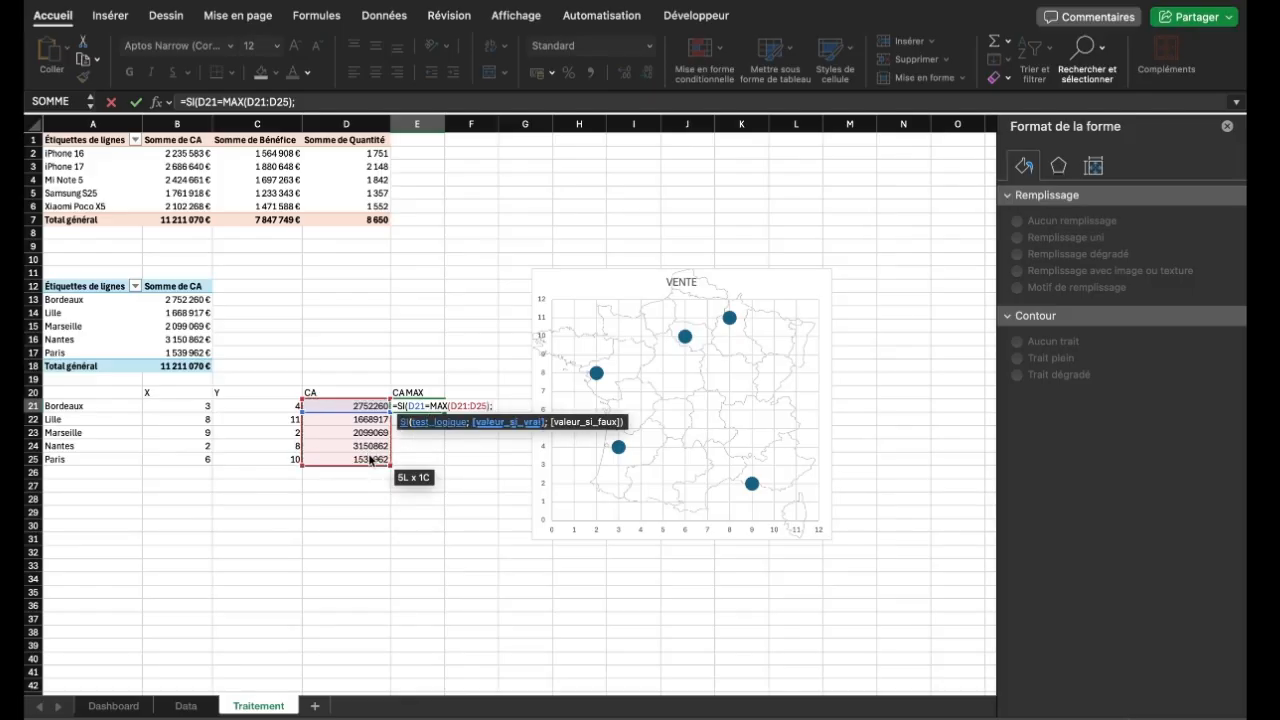
click(357, 405)
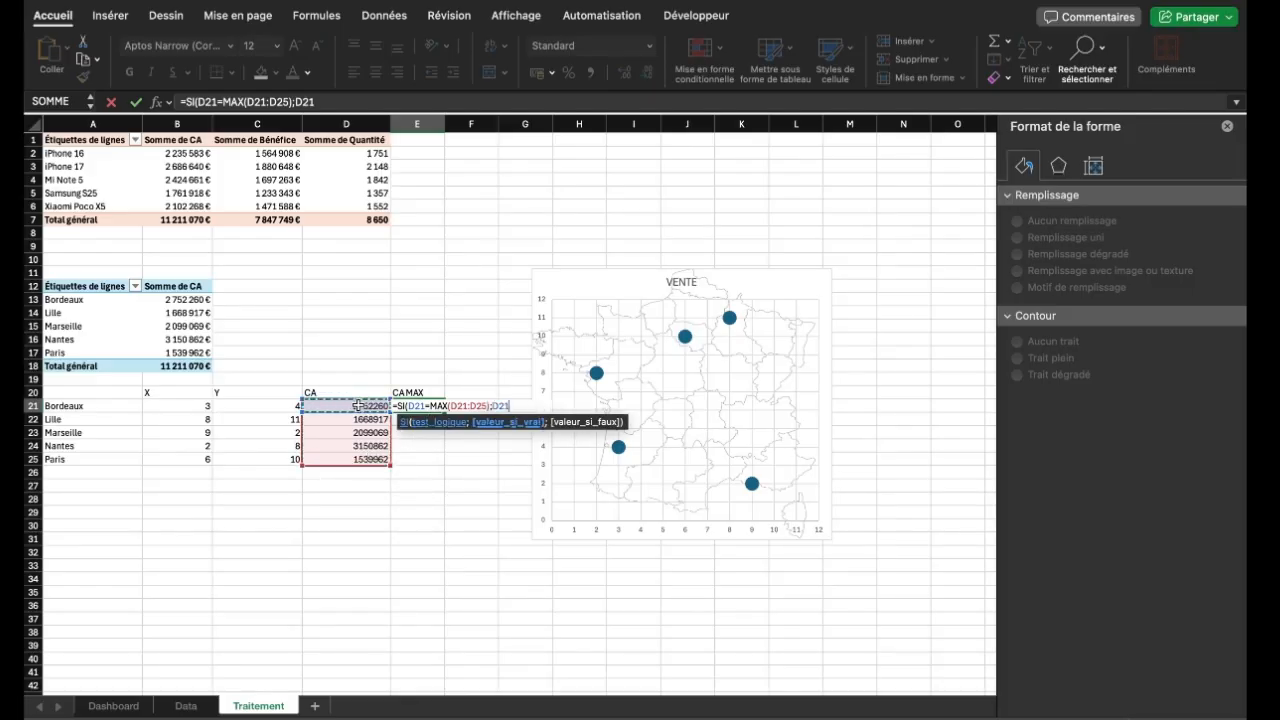
text(;)
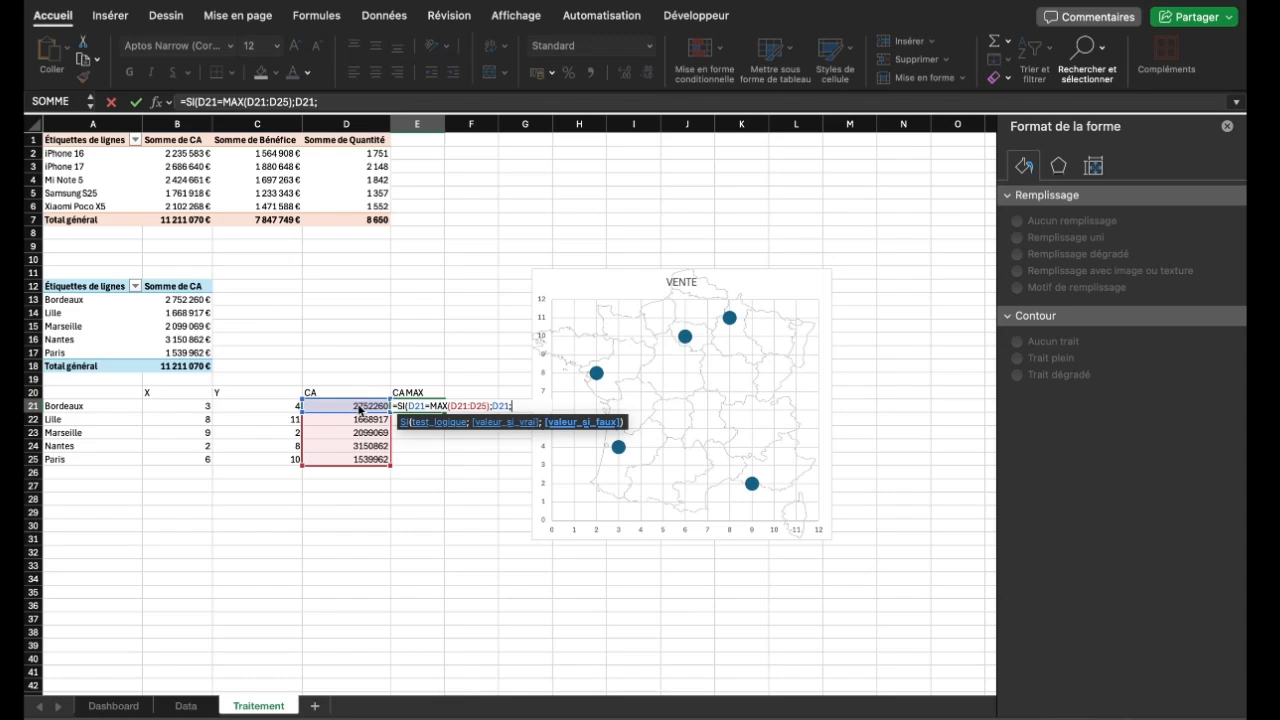
text(""))
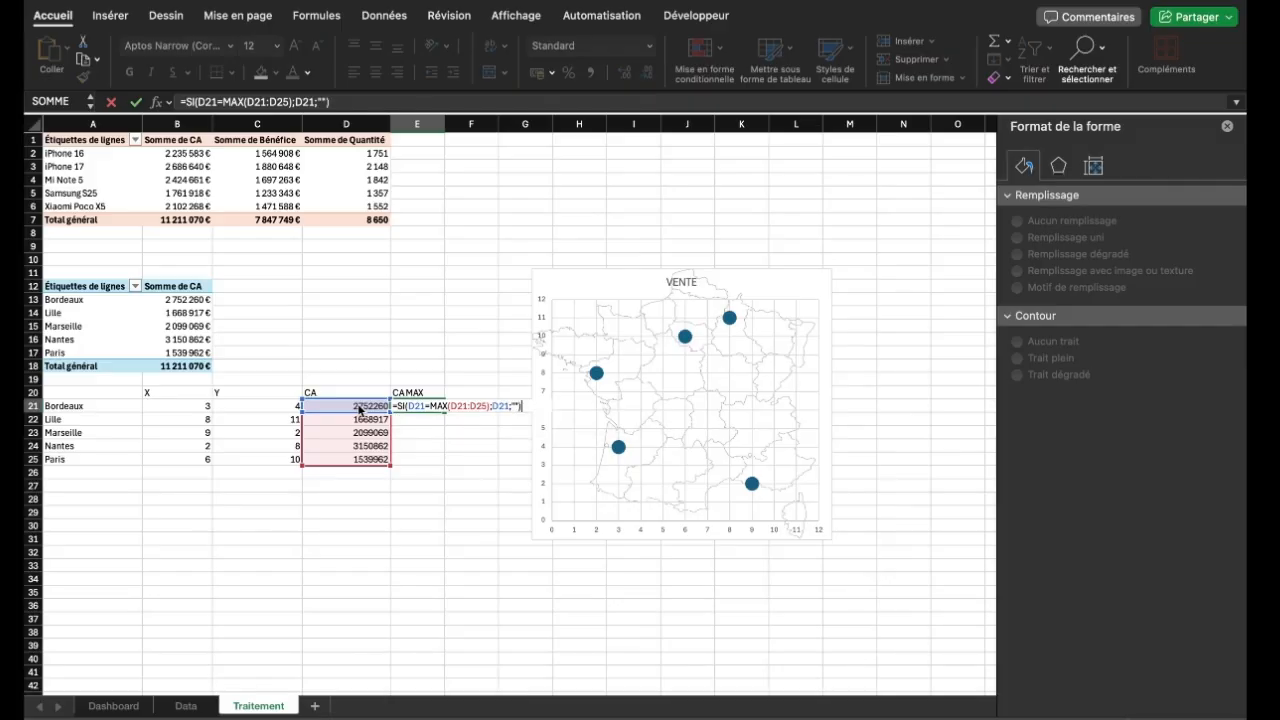
Make the MAX range absolute as $D$21:$D$25 in E21 and fill the CA MAX formula down to E25
click(461, 407)
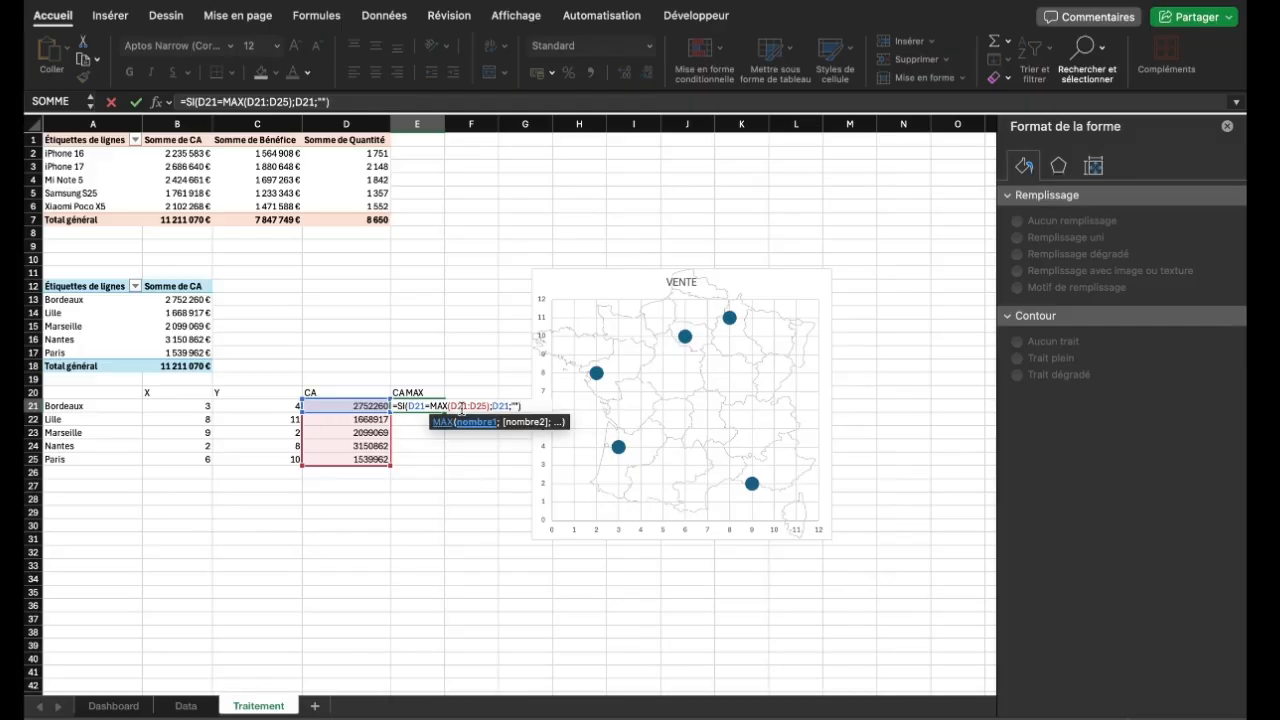
key(F4)
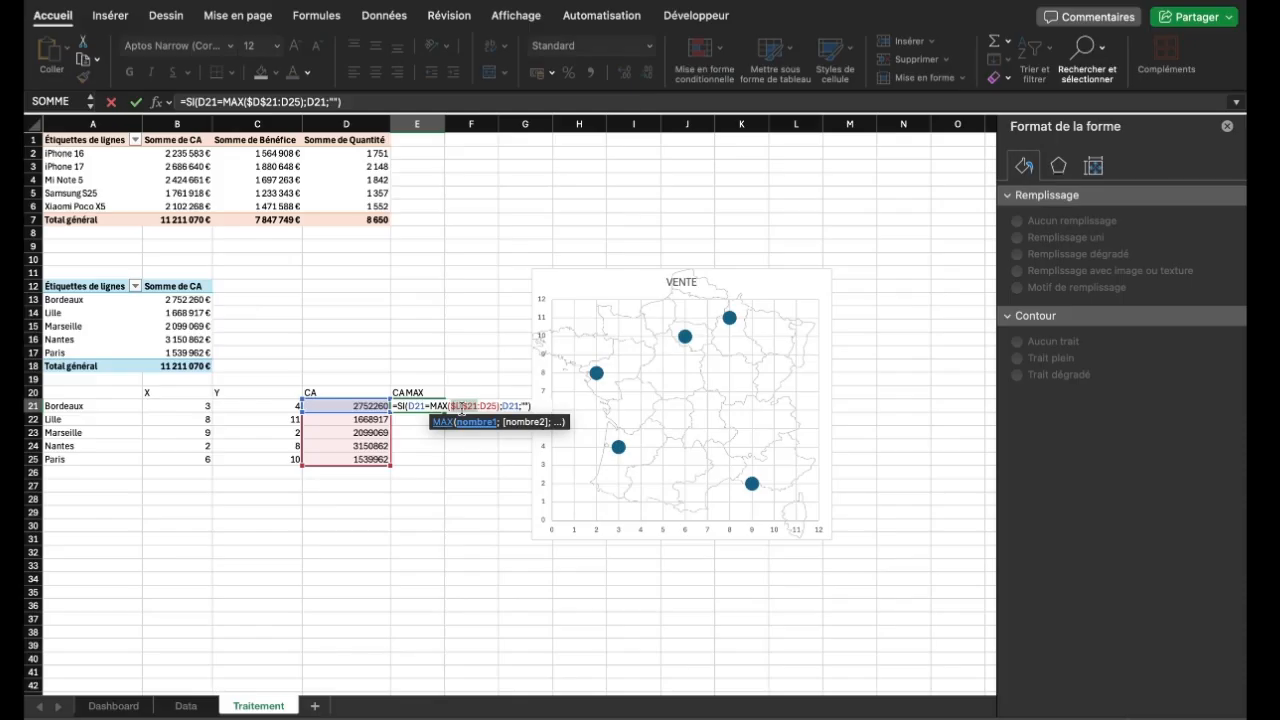
click(488, 407)
key(F4)
key(Return)
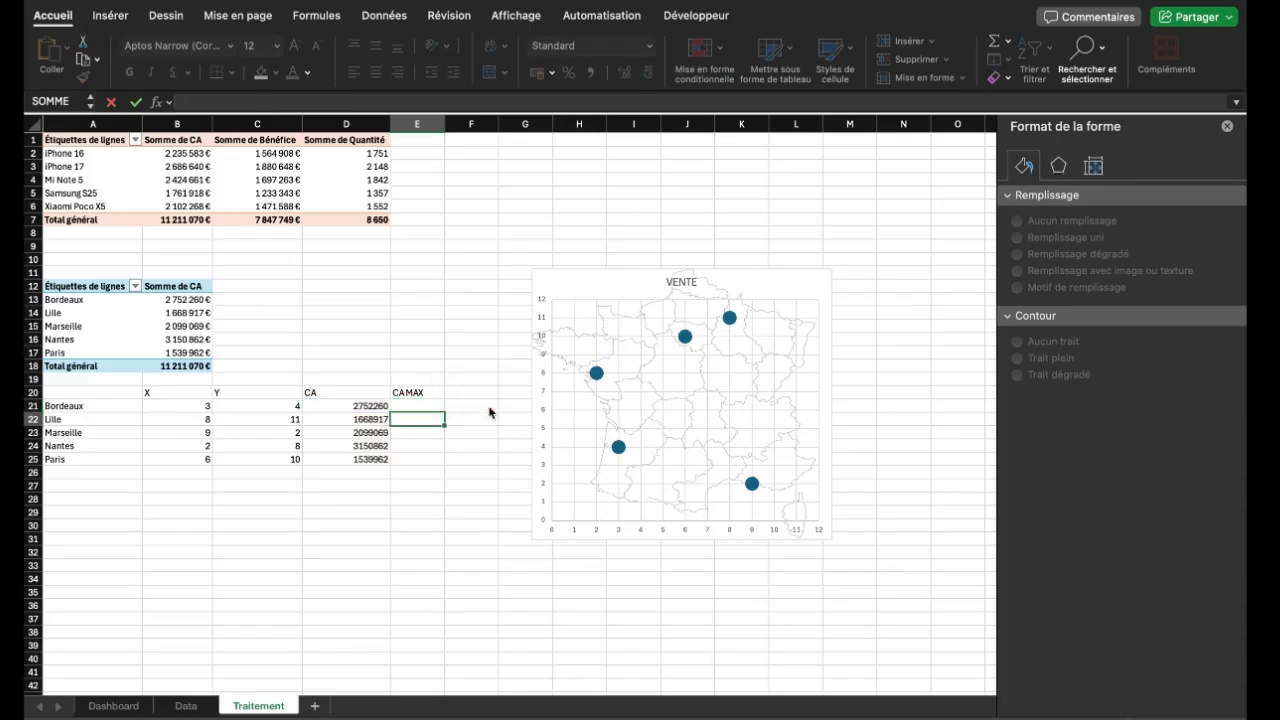
click(435, 408)
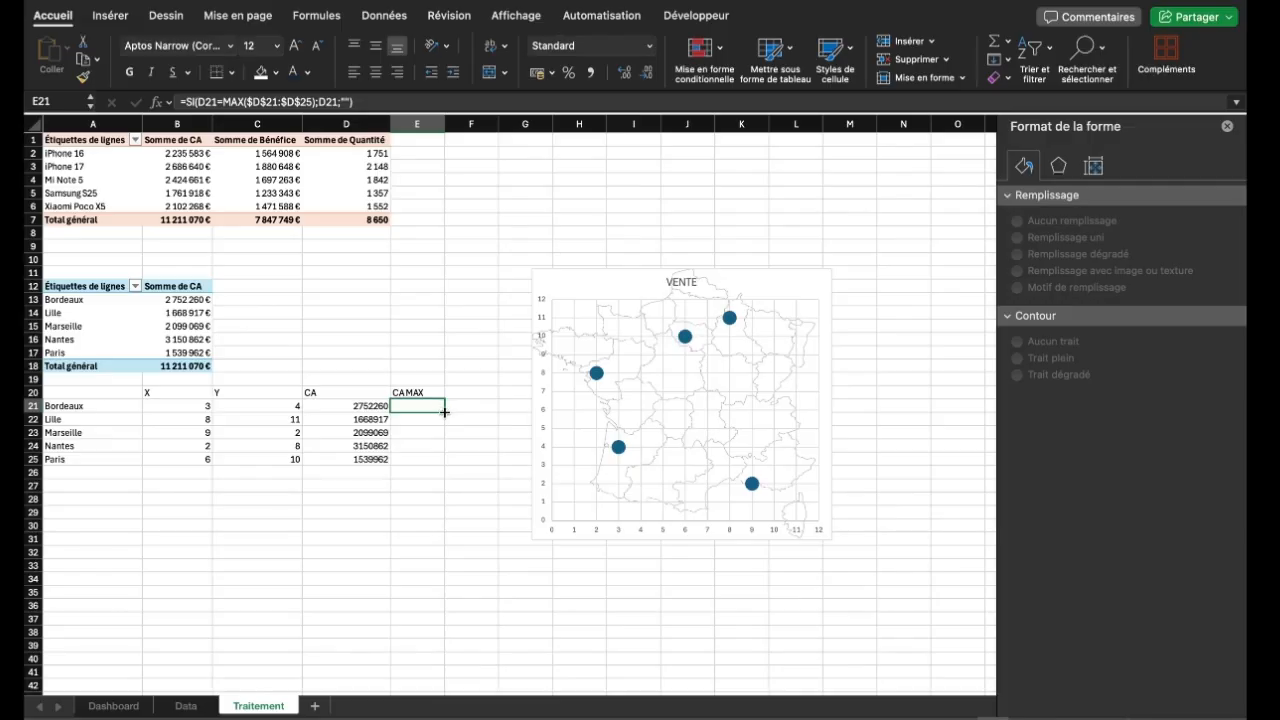
drag(444, 411, 438, 462)
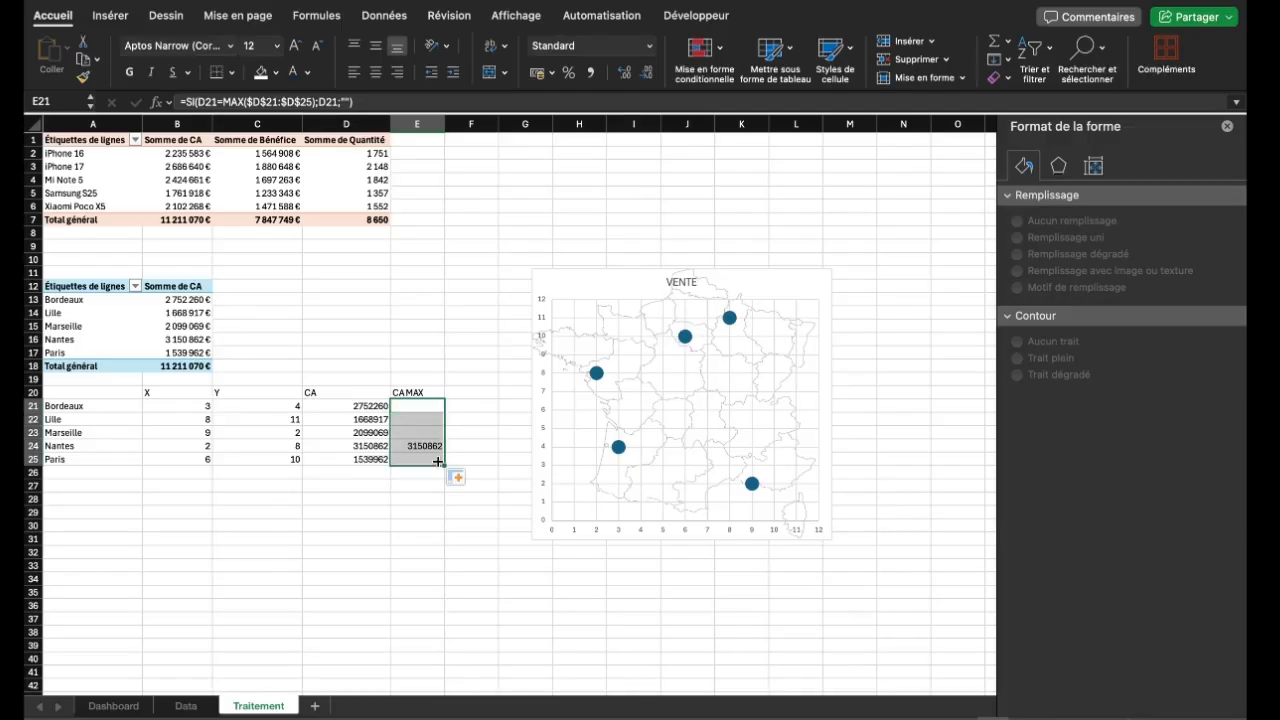
Enter 4000000 in D25 as Paris's CA to test the CA MAX formula in E25
click(372, 448)
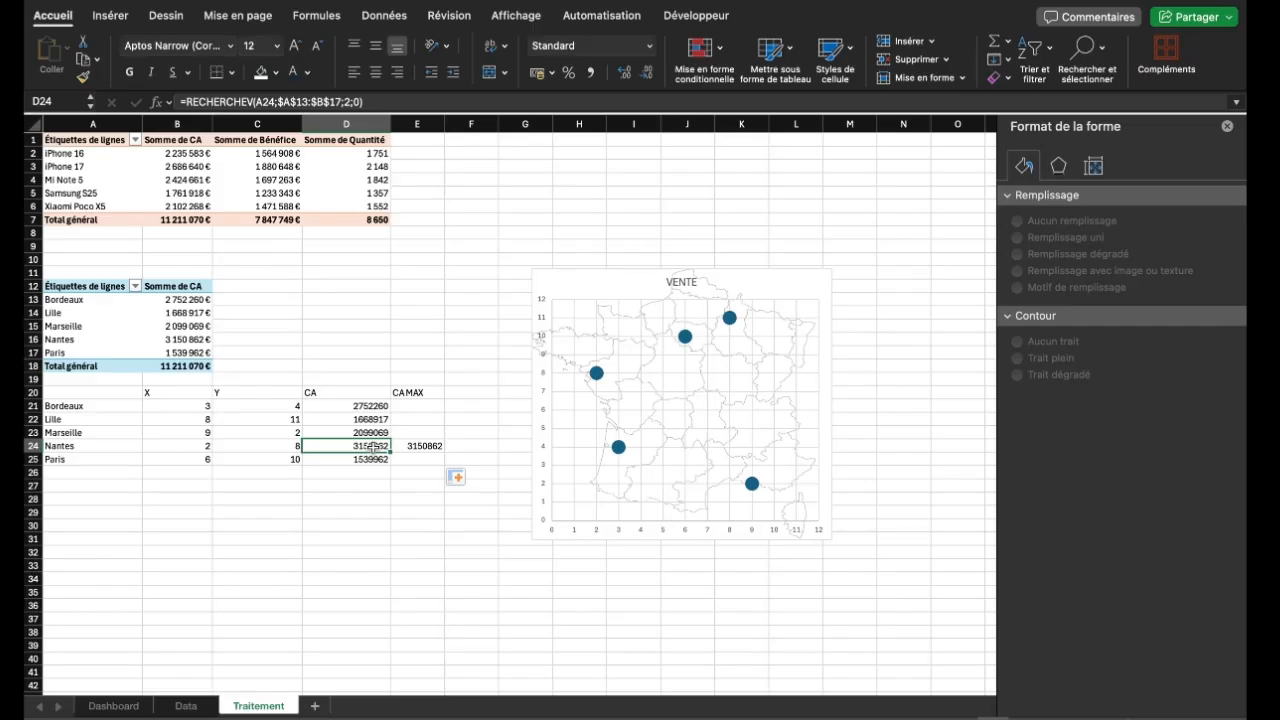
click(368, 461)
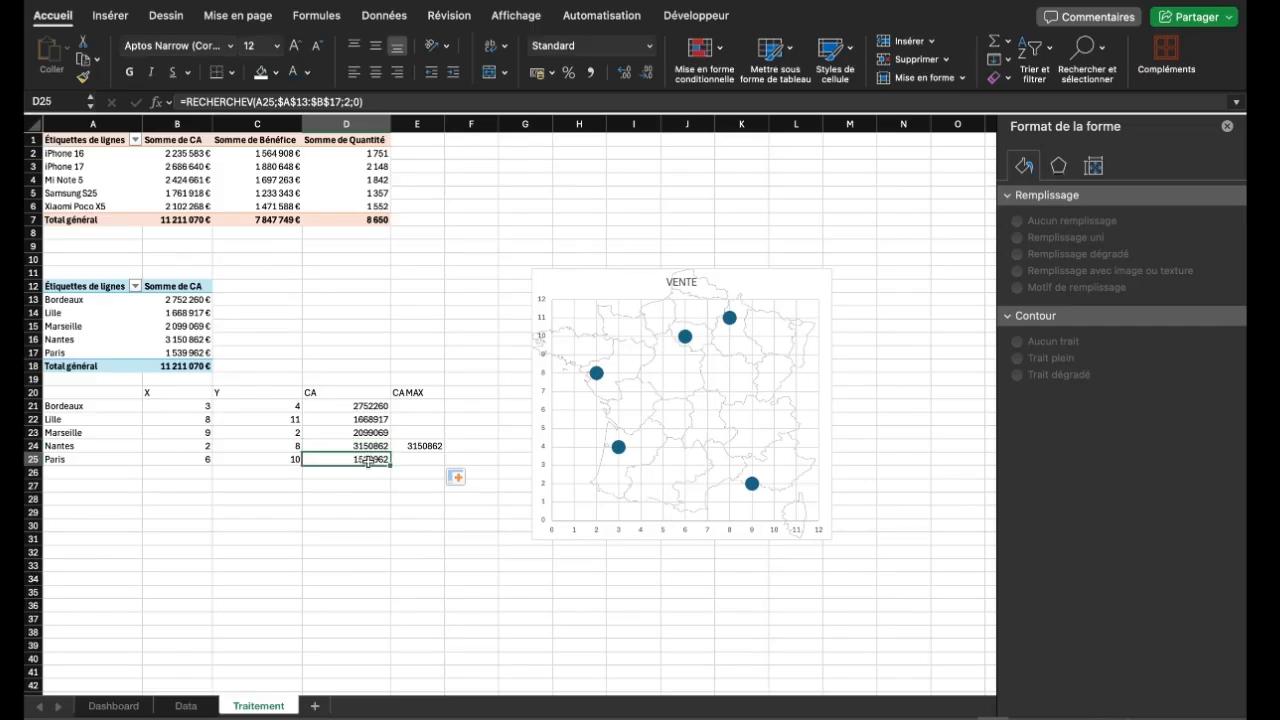
text(300)
key(BackSpace)
key(BackSpace)
text(4000000)
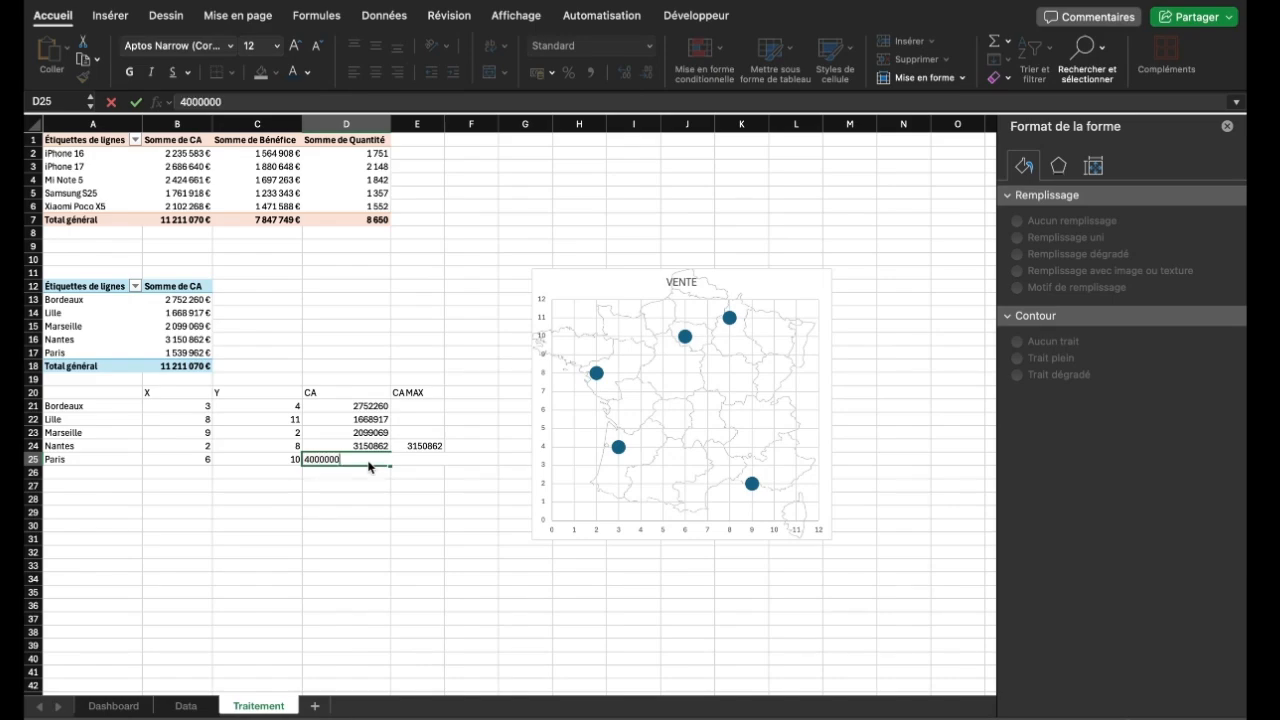
key(Return)
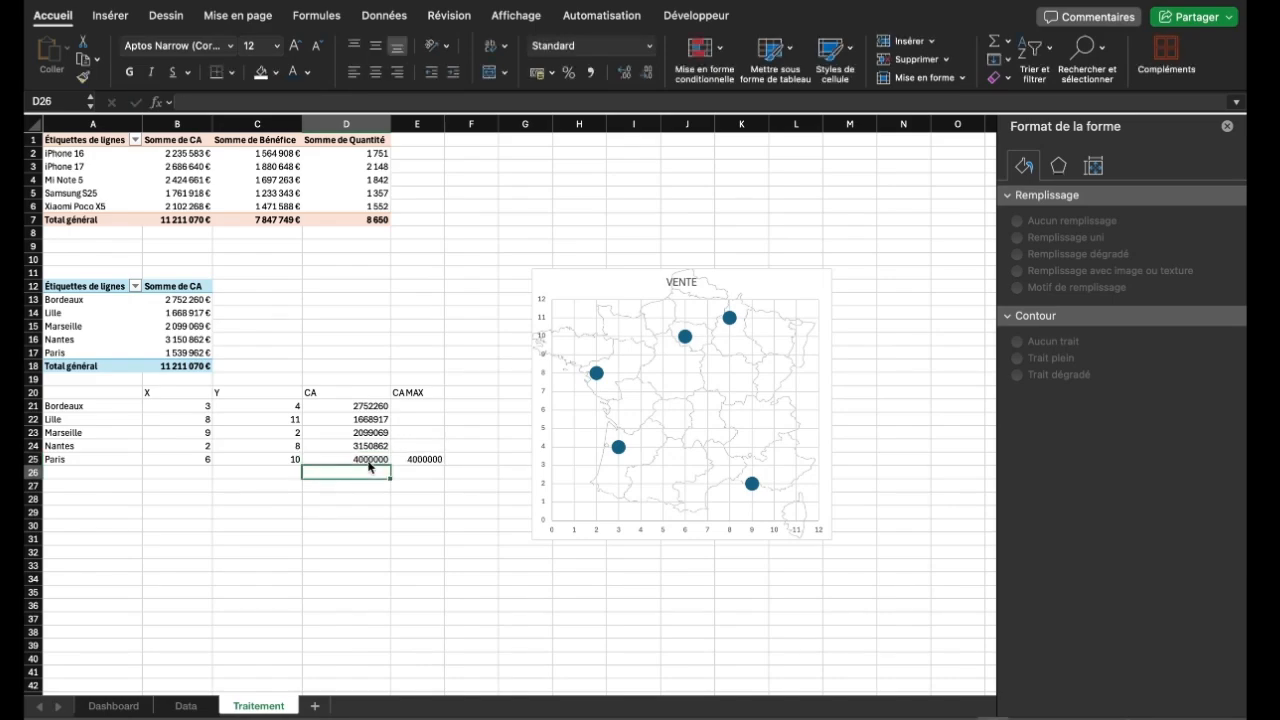
click(423, 461)
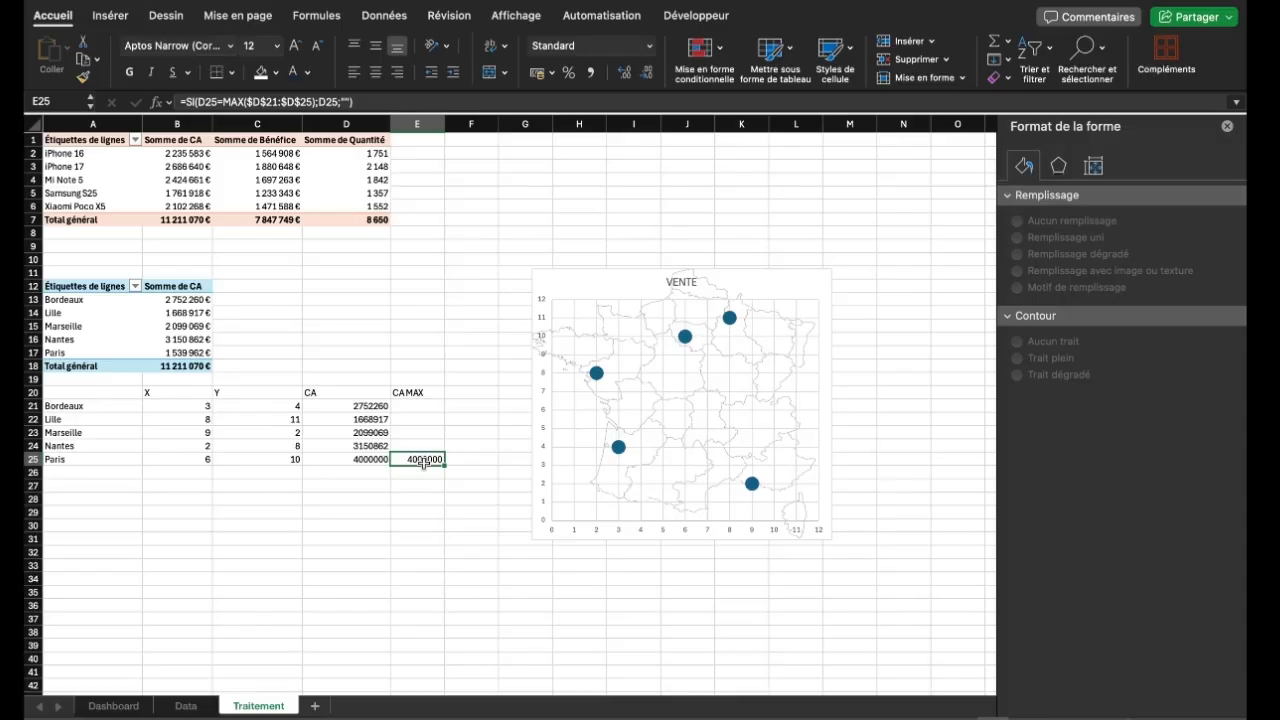
Restore Paris's CA lookup in D25 by filling the formula down from D24
click(388, 448)
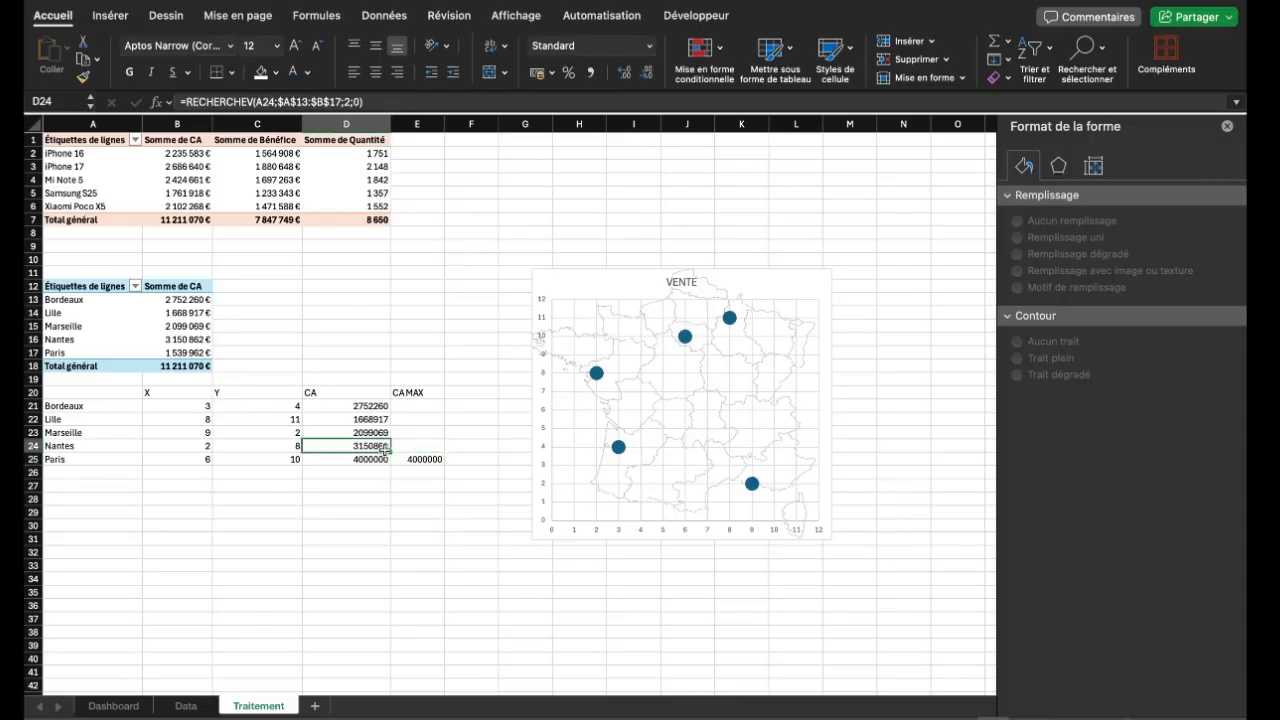
drag(388, 448, 390, 461)
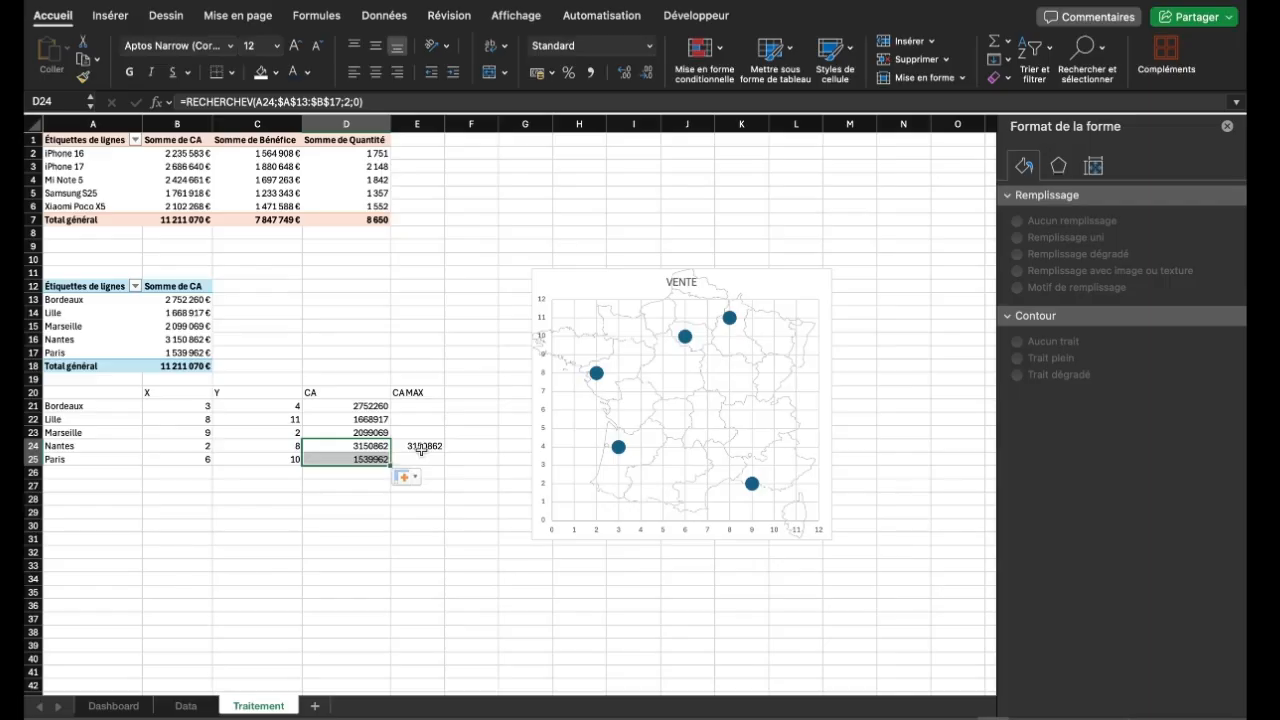
click(424, 446)
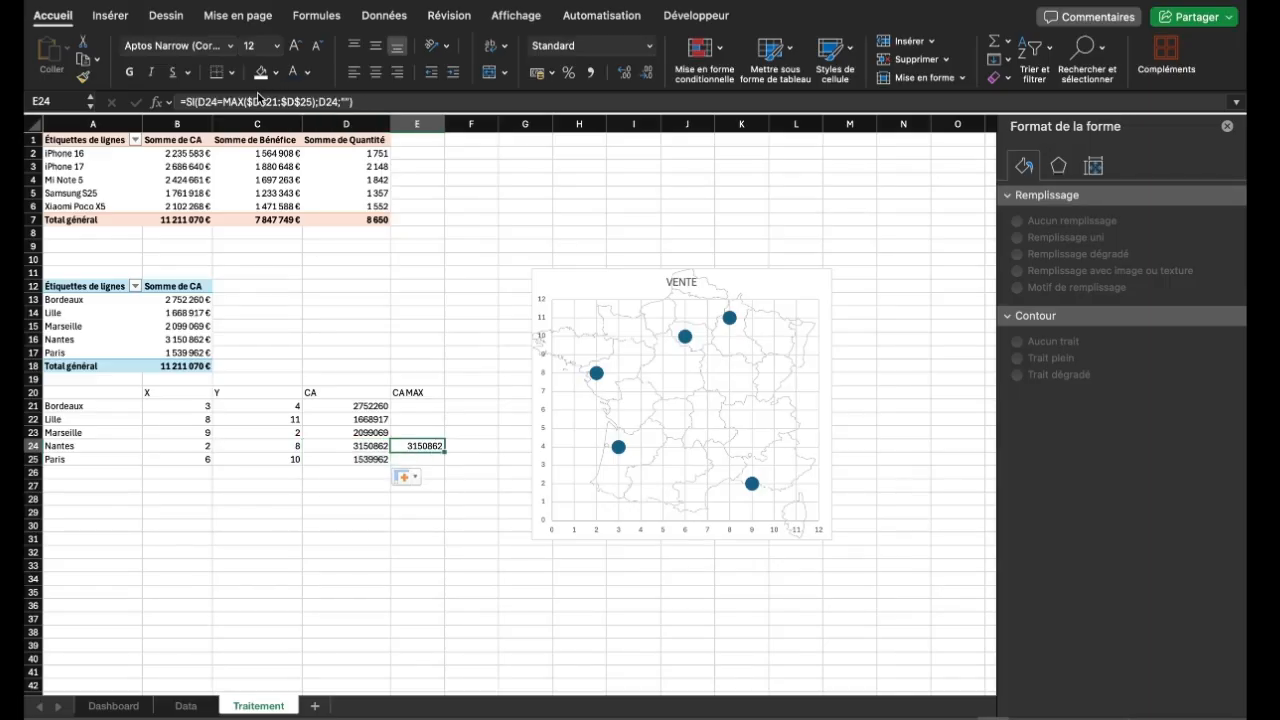
Close the shape formatting pane and change the France map scatter chart to a bubble chart
click(1227, 126)
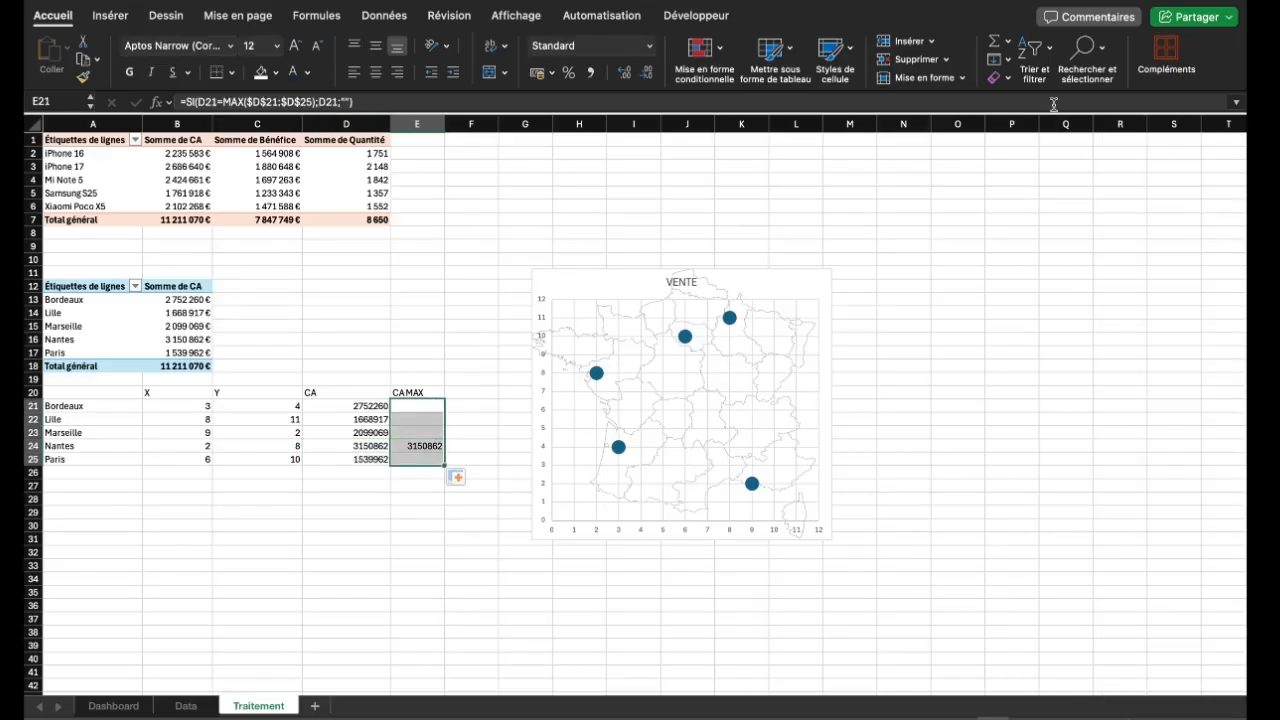
click(774, 281)
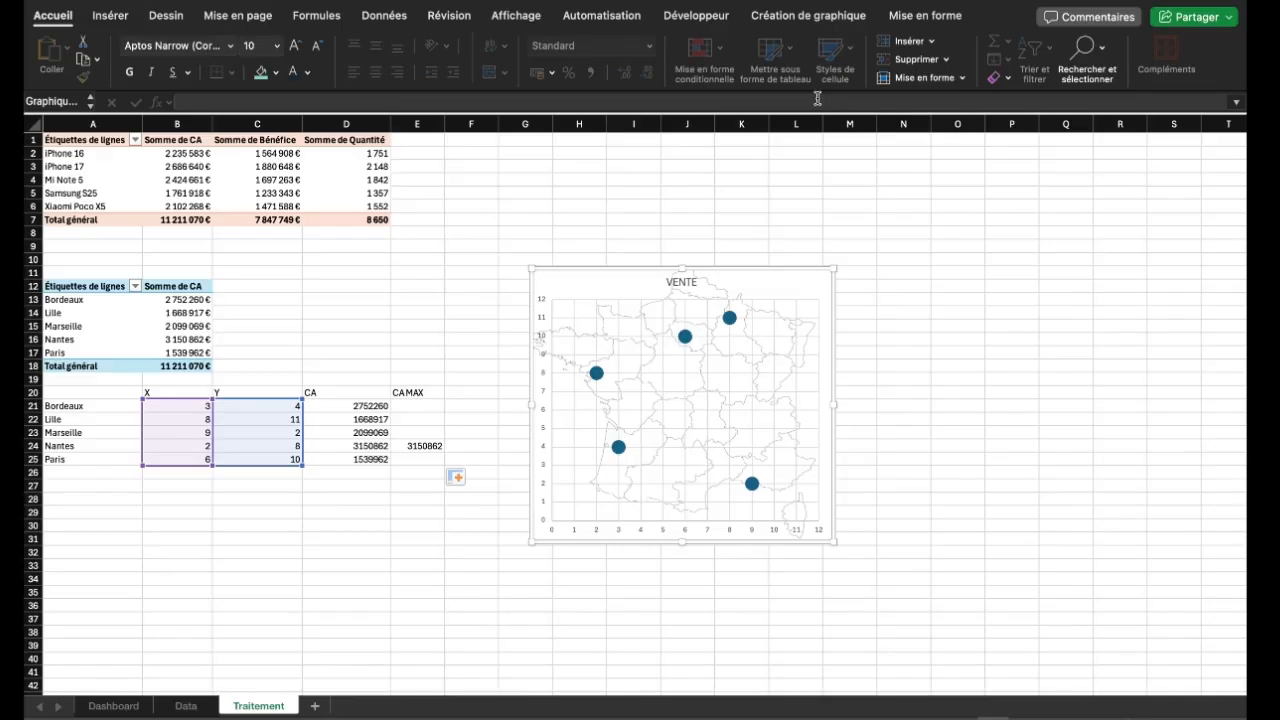
click(843, 20)
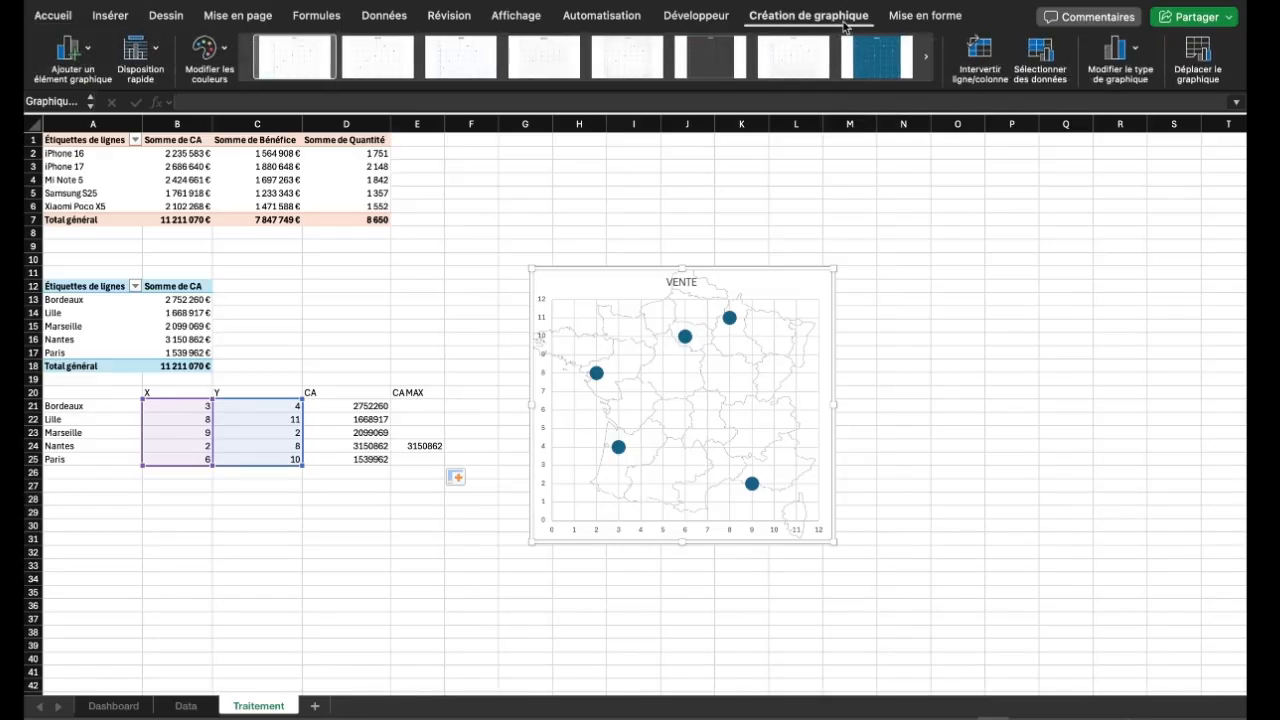
click(1113, 70)
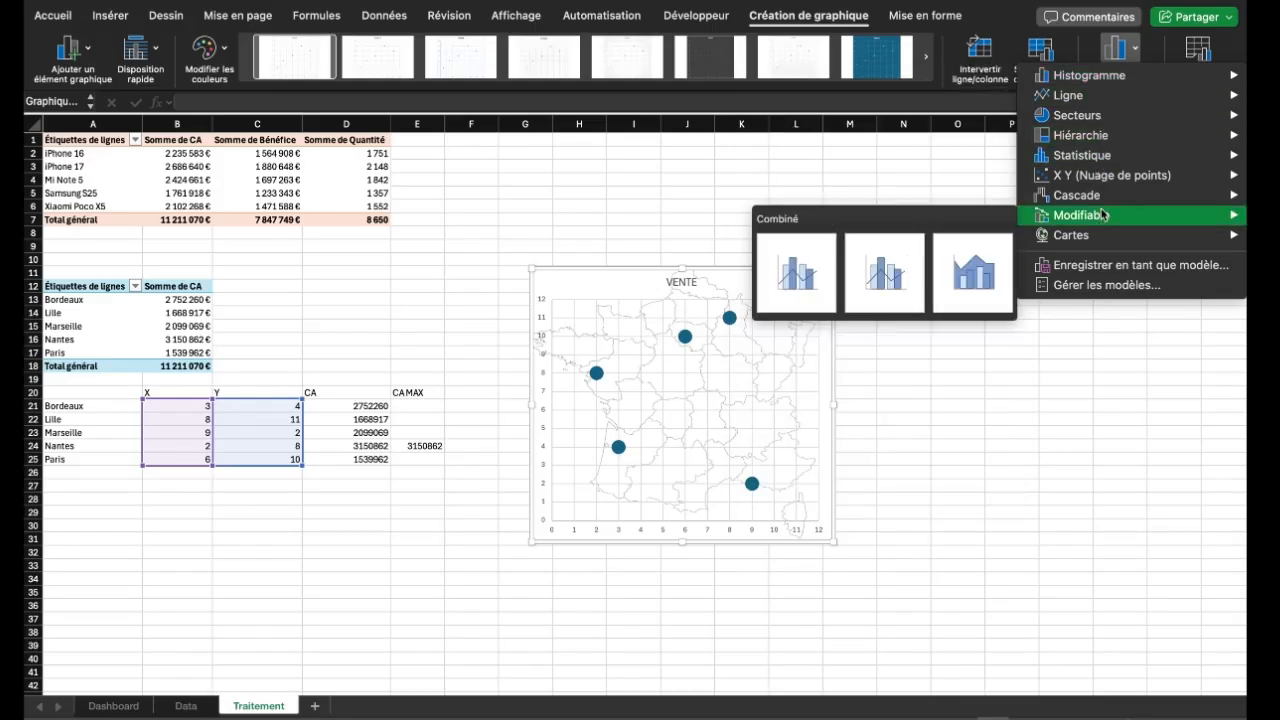
mouse_move(1105, 200)
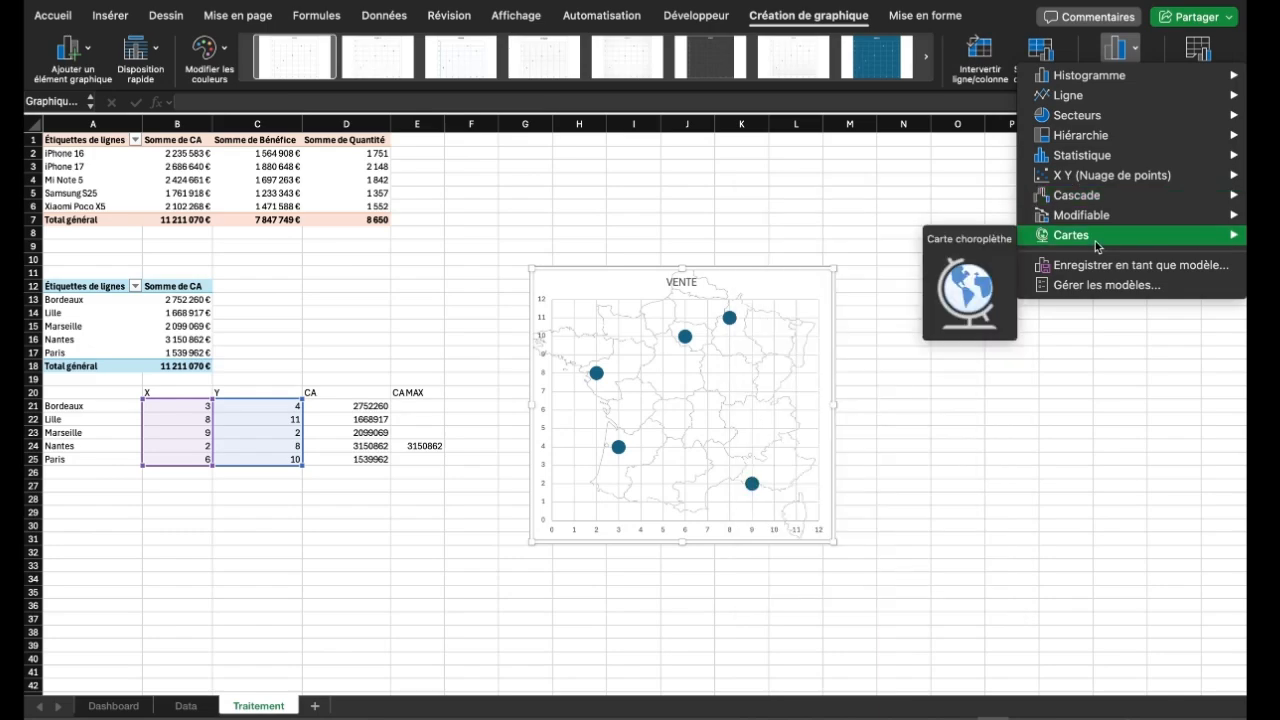
mouse_move(1100, 176)
click(812, 416)
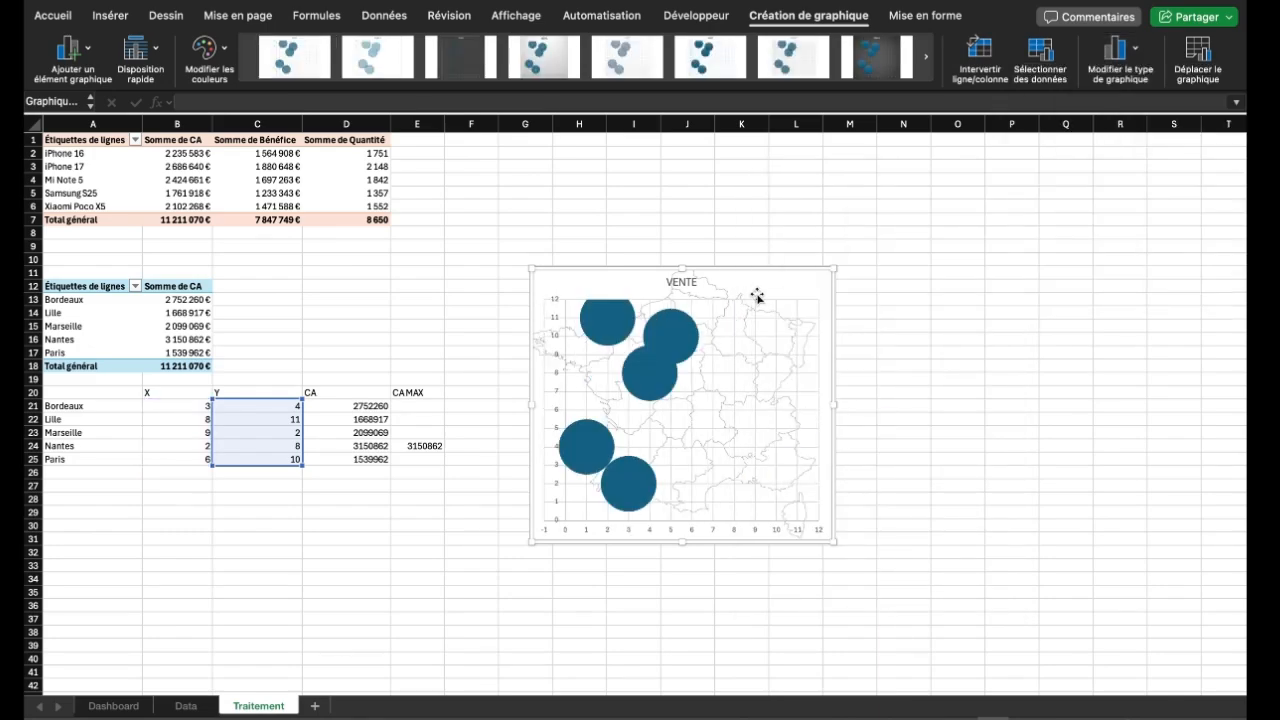
Remove the VENTE series from the chart's data source and add a new series named CA
click(671, 338)
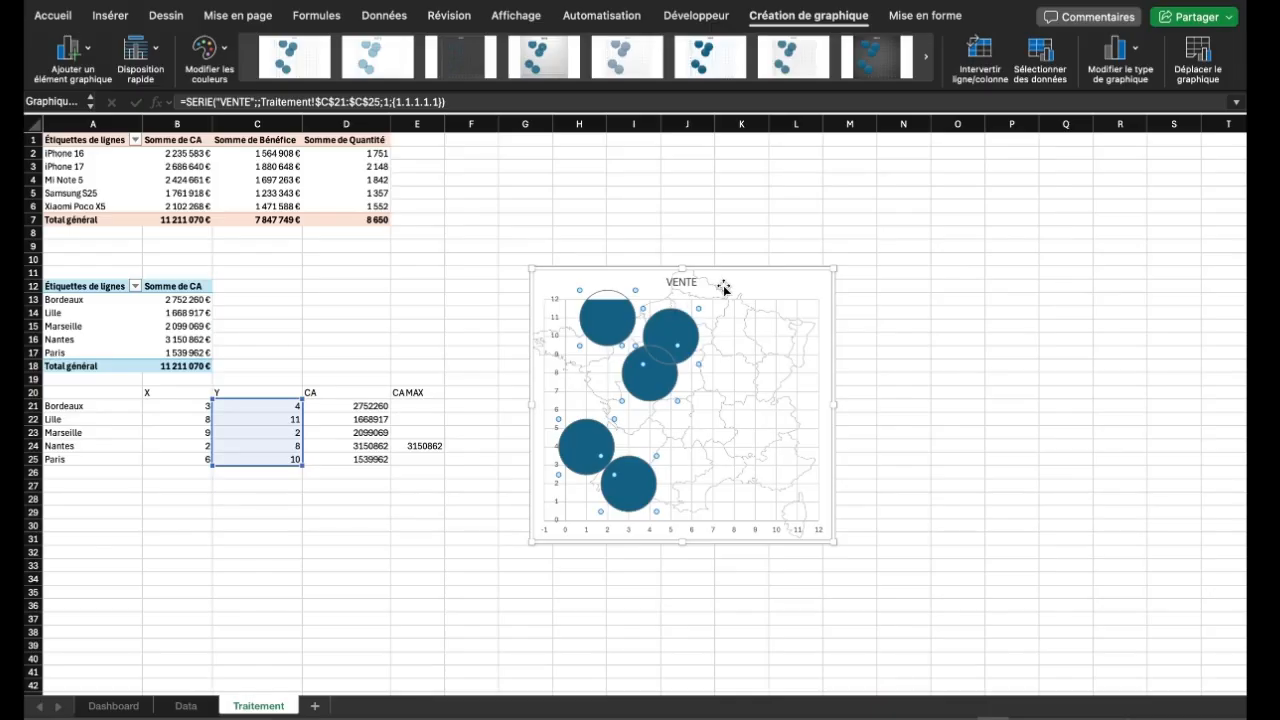
click(1041, 75)
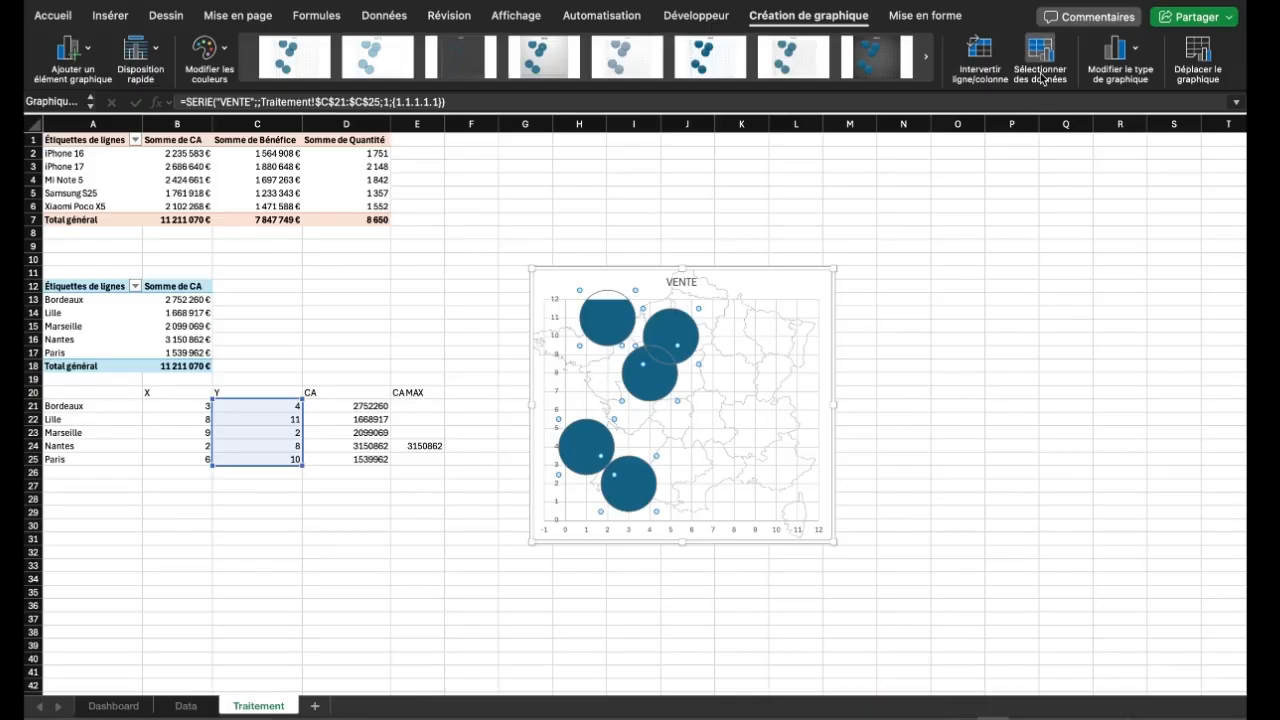
click(461, 222)
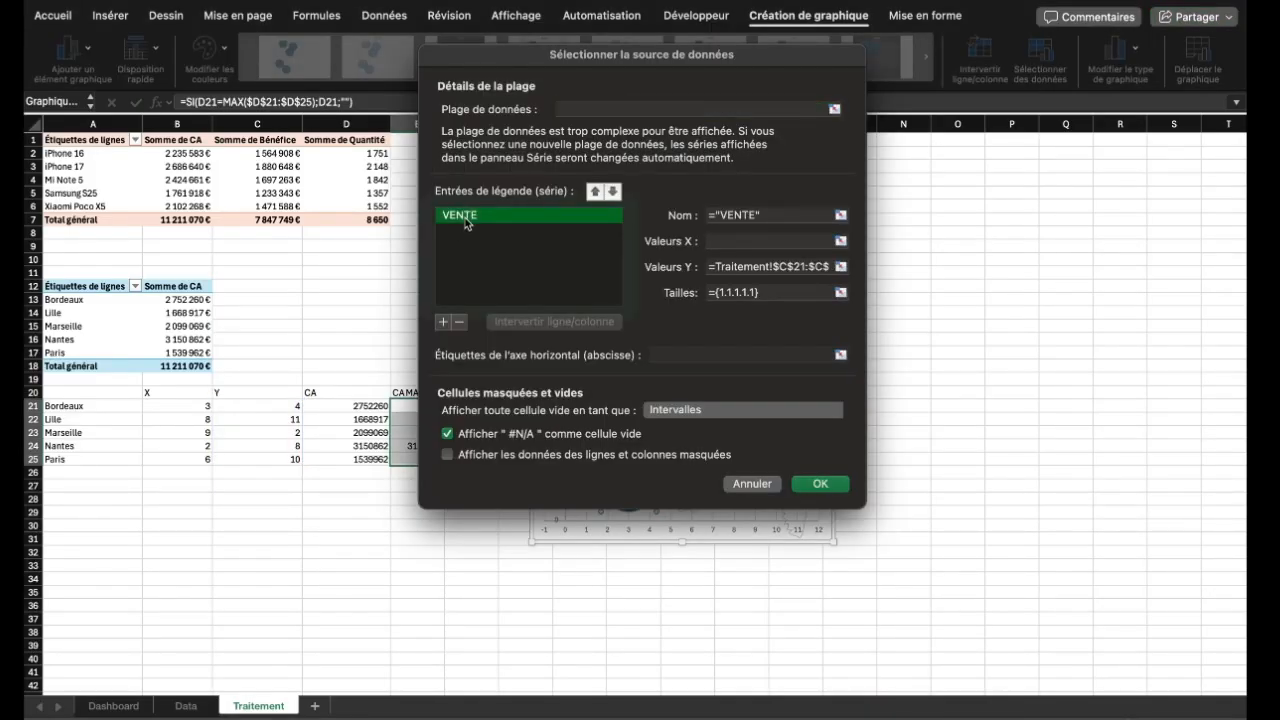
click(460, 322)
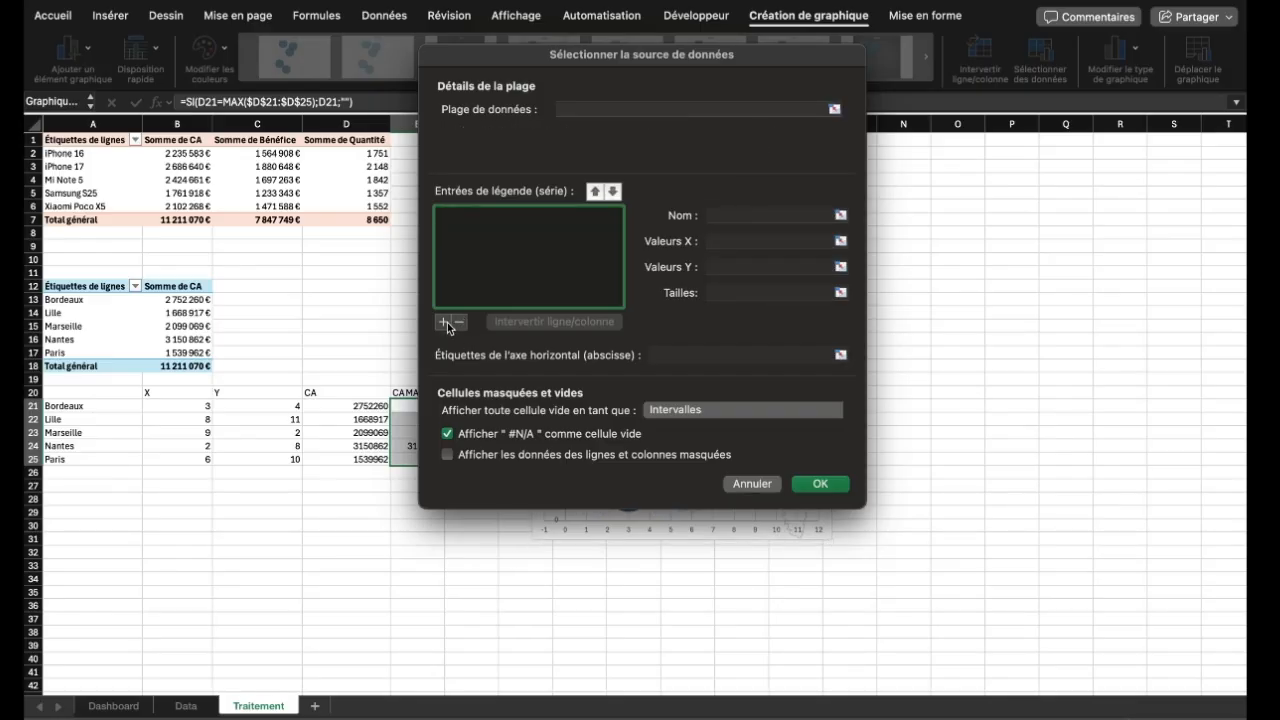
click(444, 322)
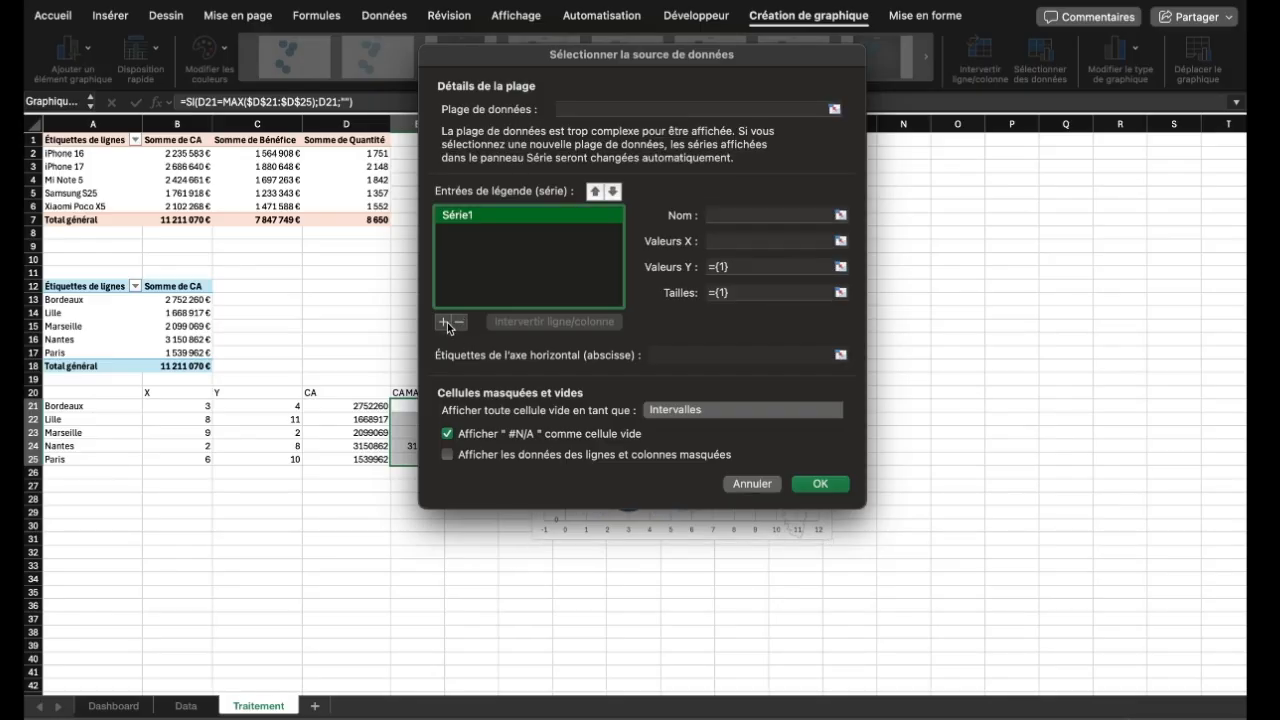
click(737, 215)
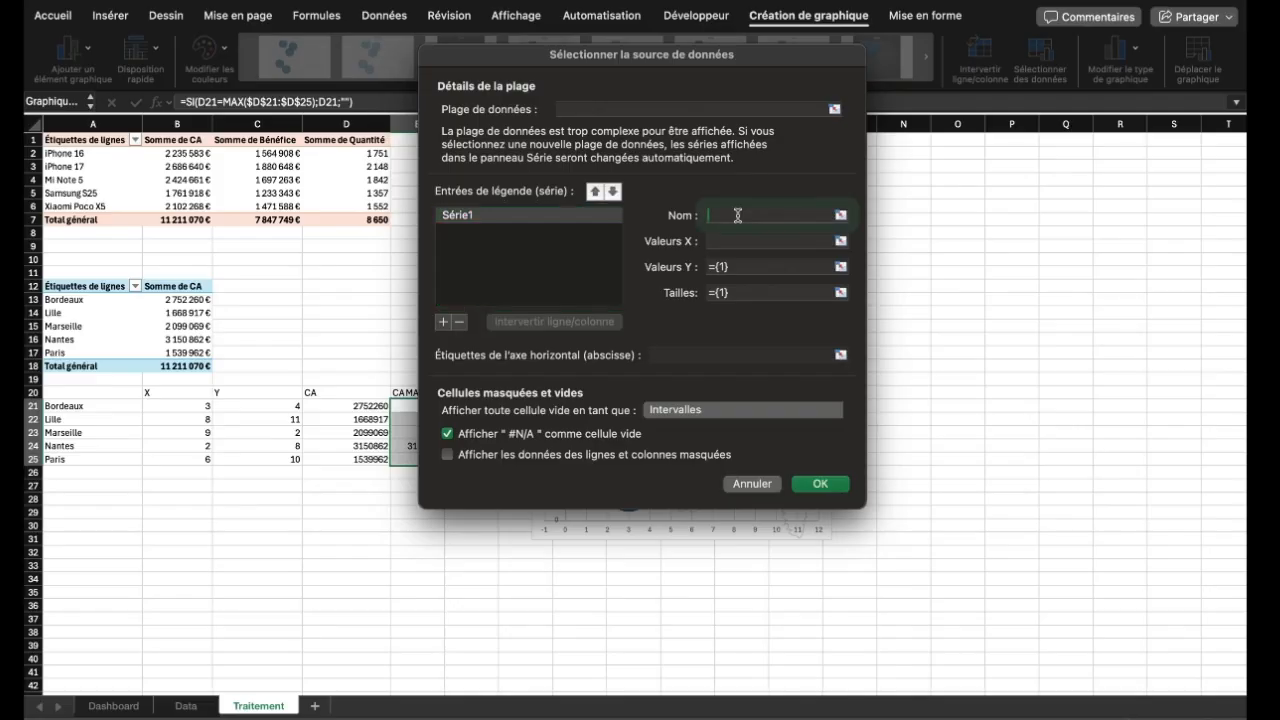
text(CA)
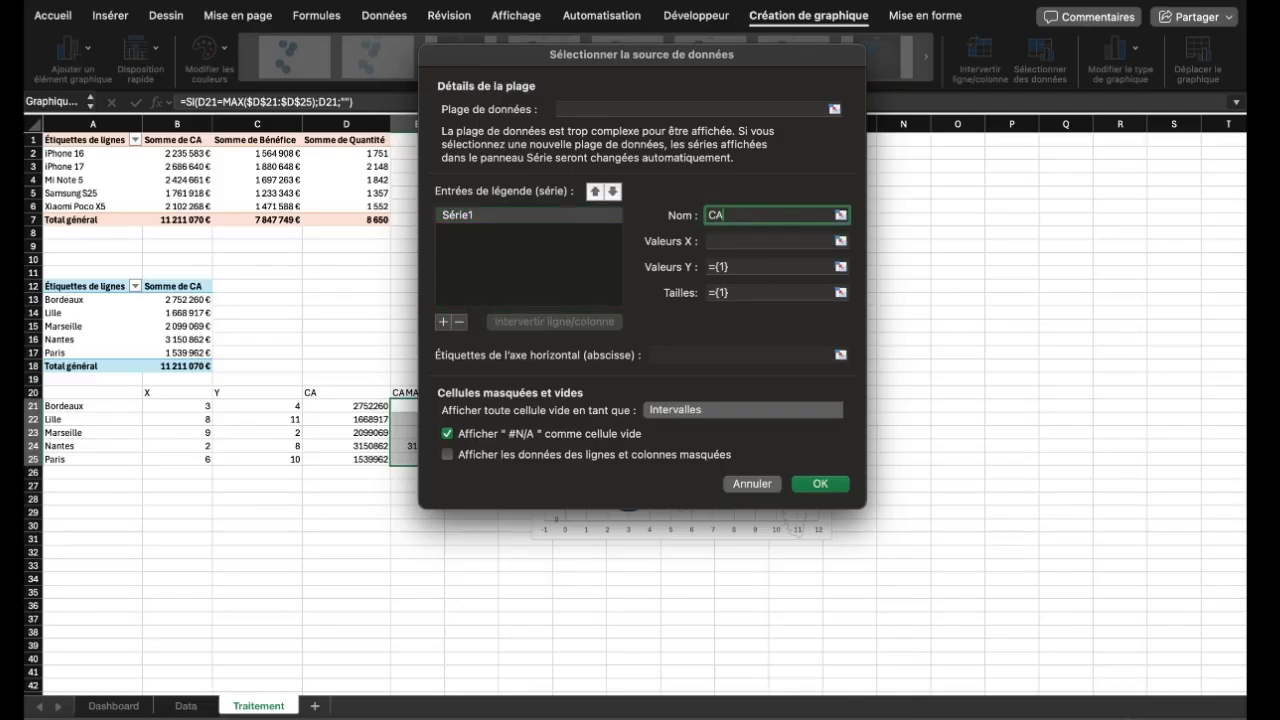
Set the CA series' X values to B21:B25, Y values to C21:C25 and bubble sizes to D21:D25
click(740, 241)
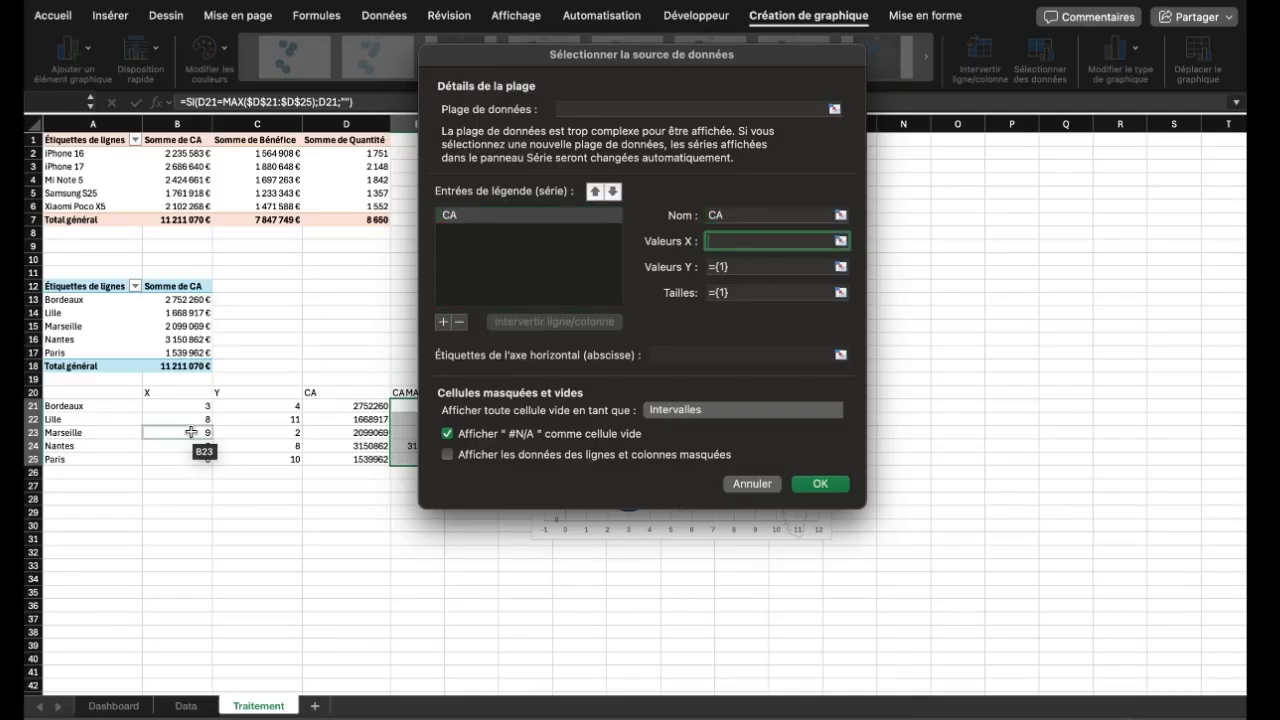
drag(199, 404, 190, 458)
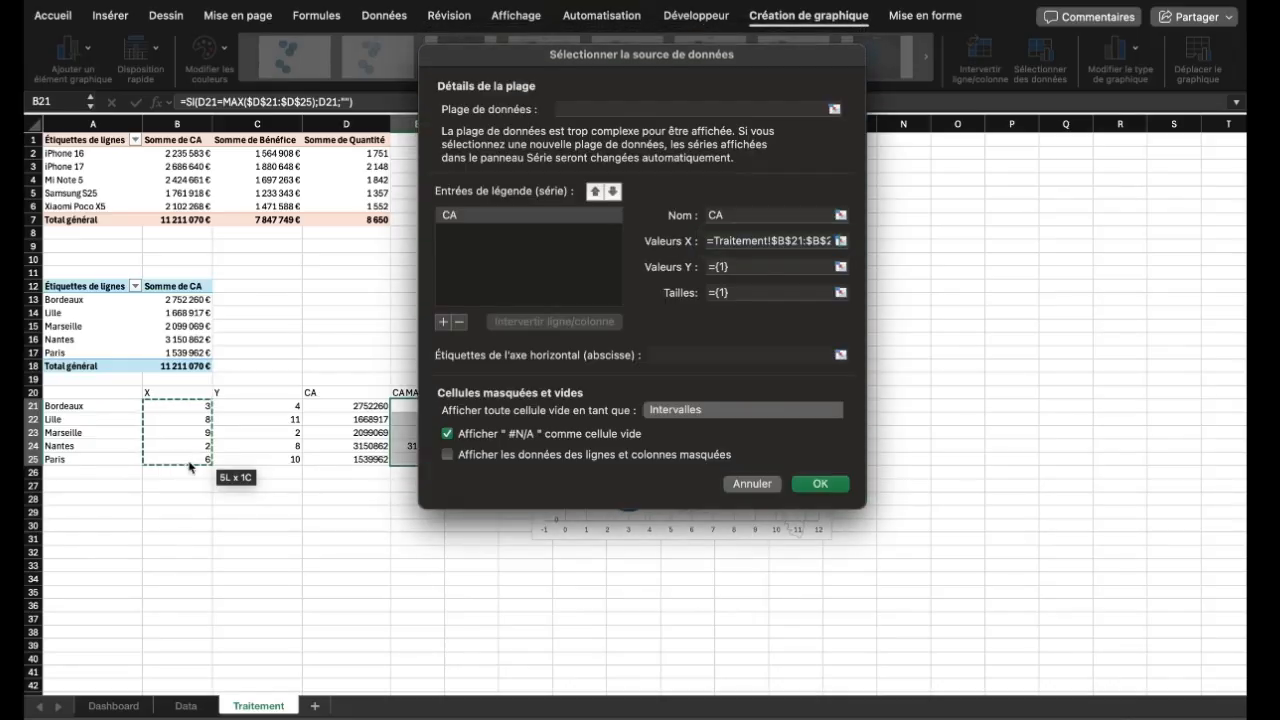
click(748, 267)
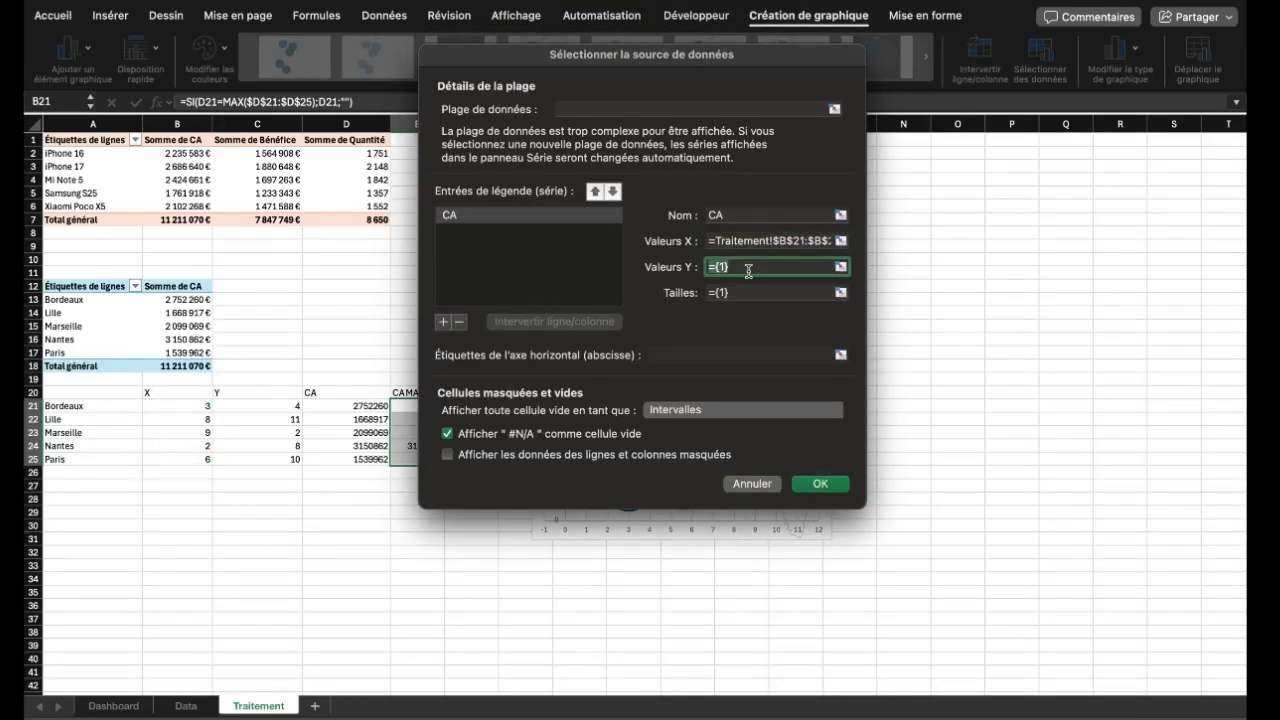
drag(279, 406, 280, 459)
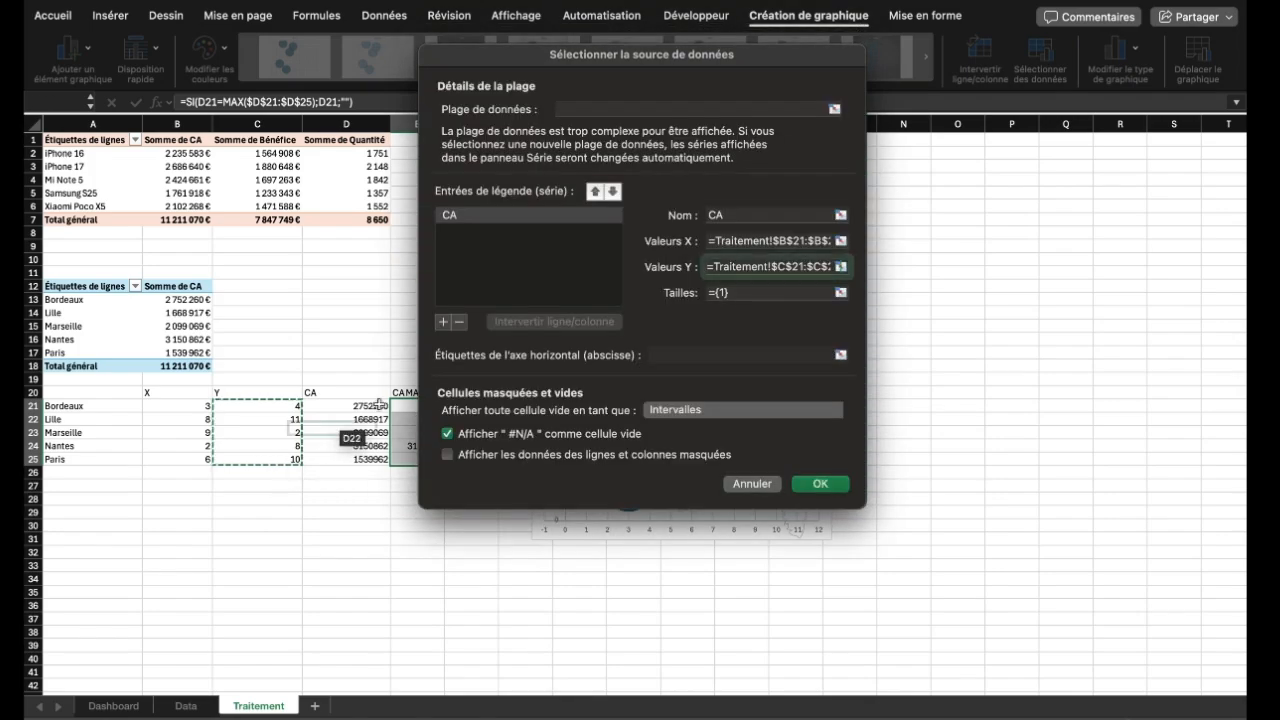
click(706, 292)
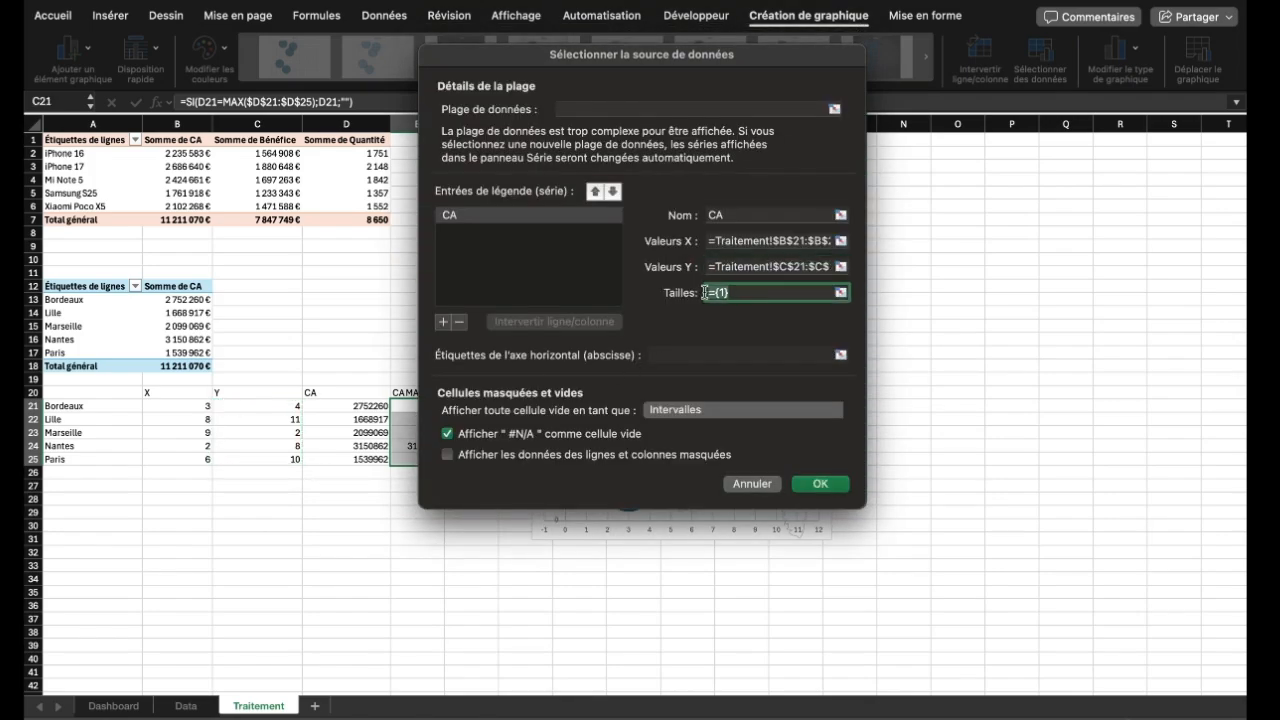
drag(365, 406, 358, 464)
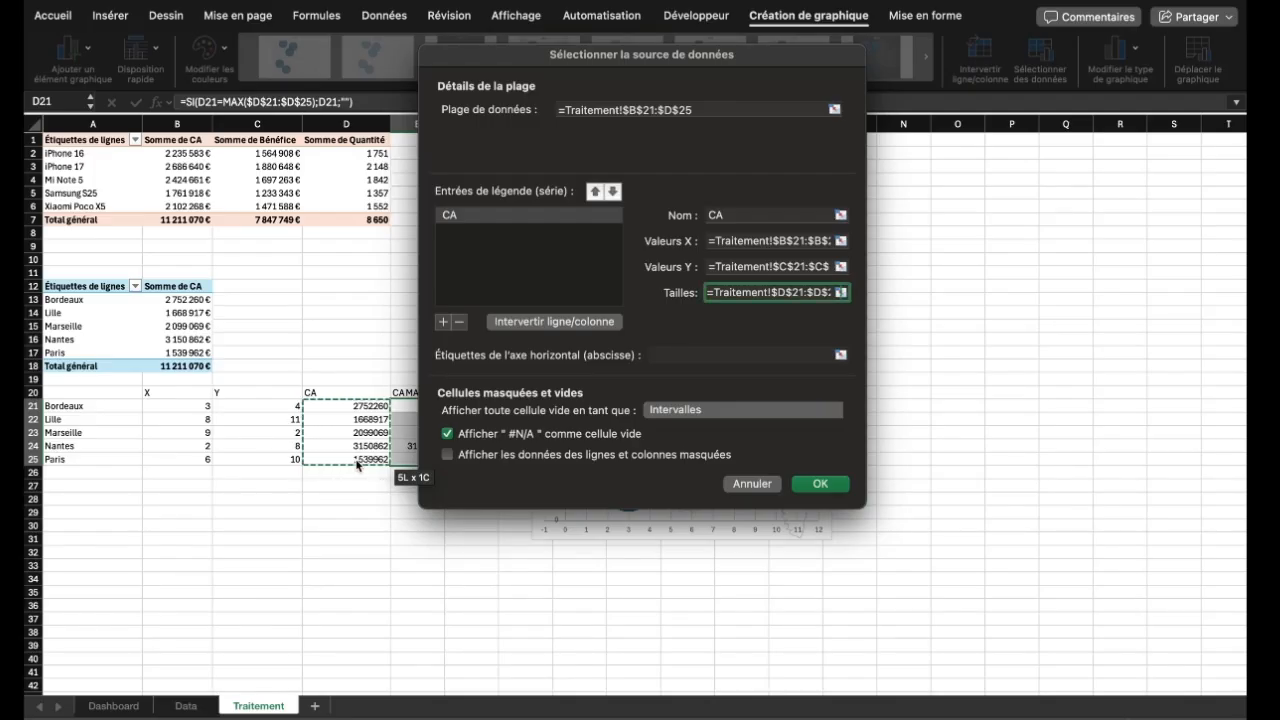
click(815, 485)
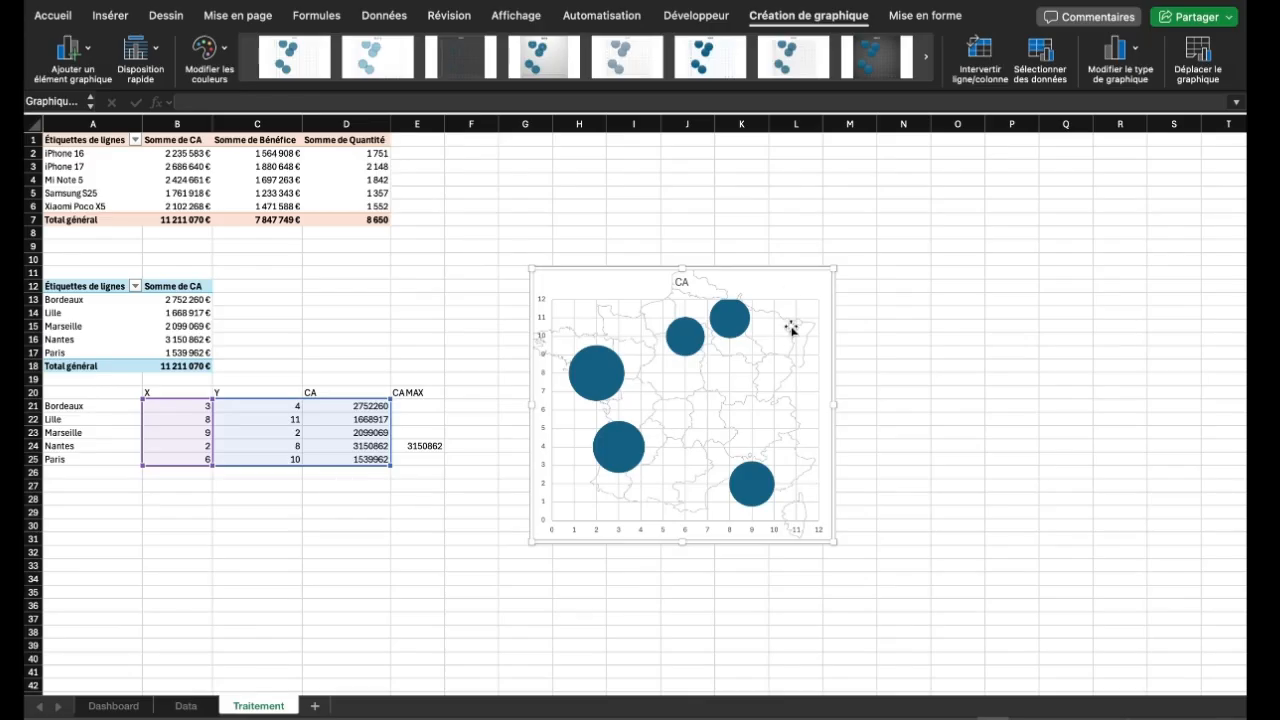
Add a second series named CA MAX to the map bubble chart's data source
click(792, 277)
click(1043, 62)
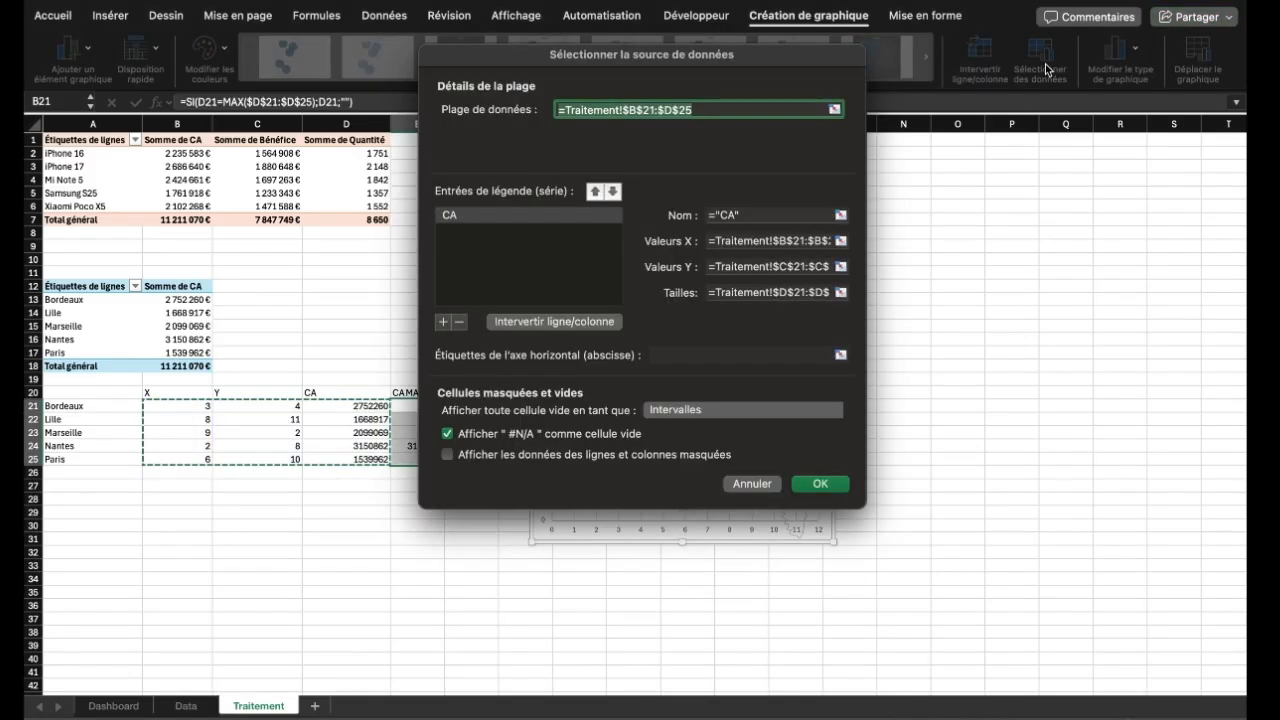
click(441, 324)
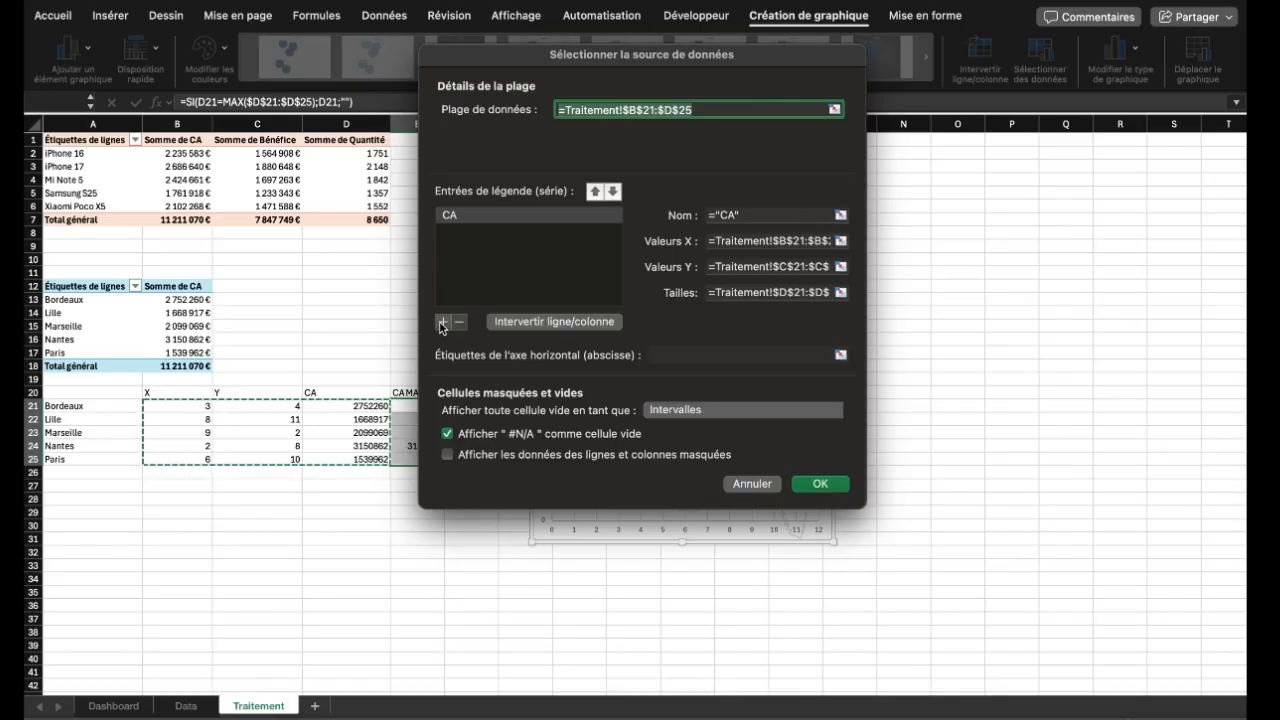
click(726, 213)
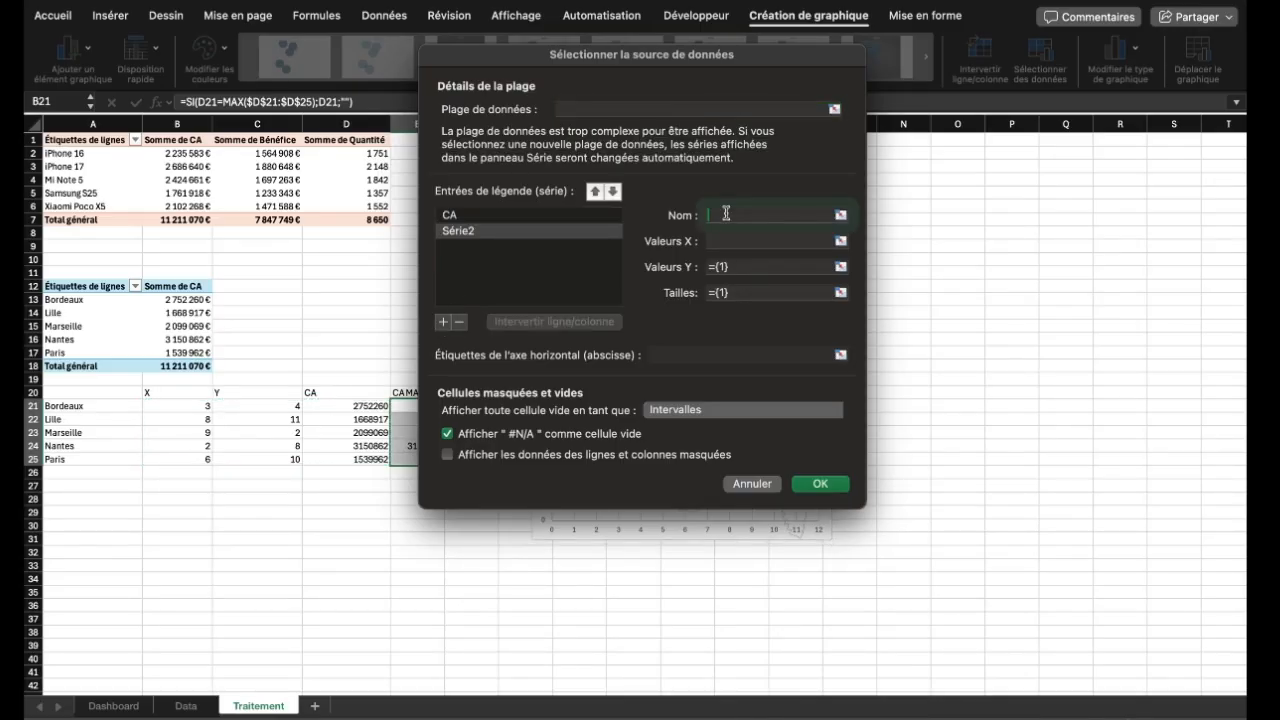
text(CA MAX)
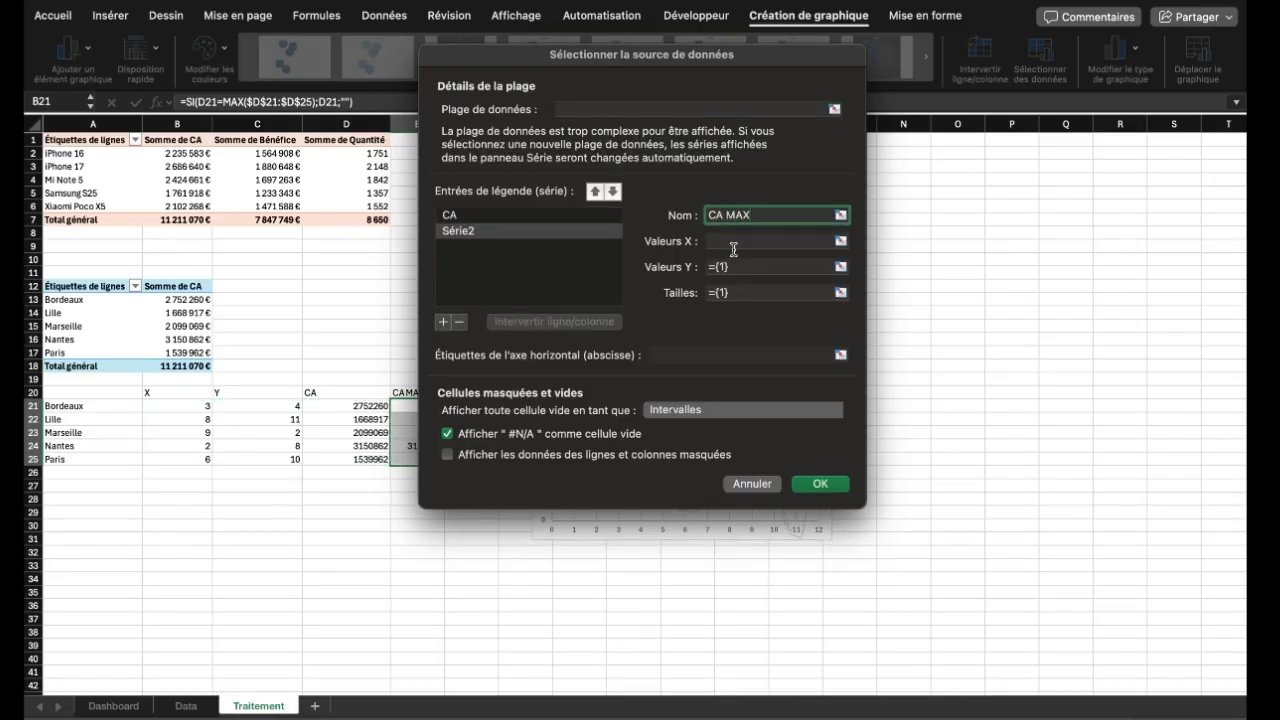
Set the CA MAX series' X values to B21:B25, Y values to C21:C25 and bubble sizes to E21:E25, and apply the data source
click(736, 244)
click(204, 408)
drag(204, 408, 192, 463)
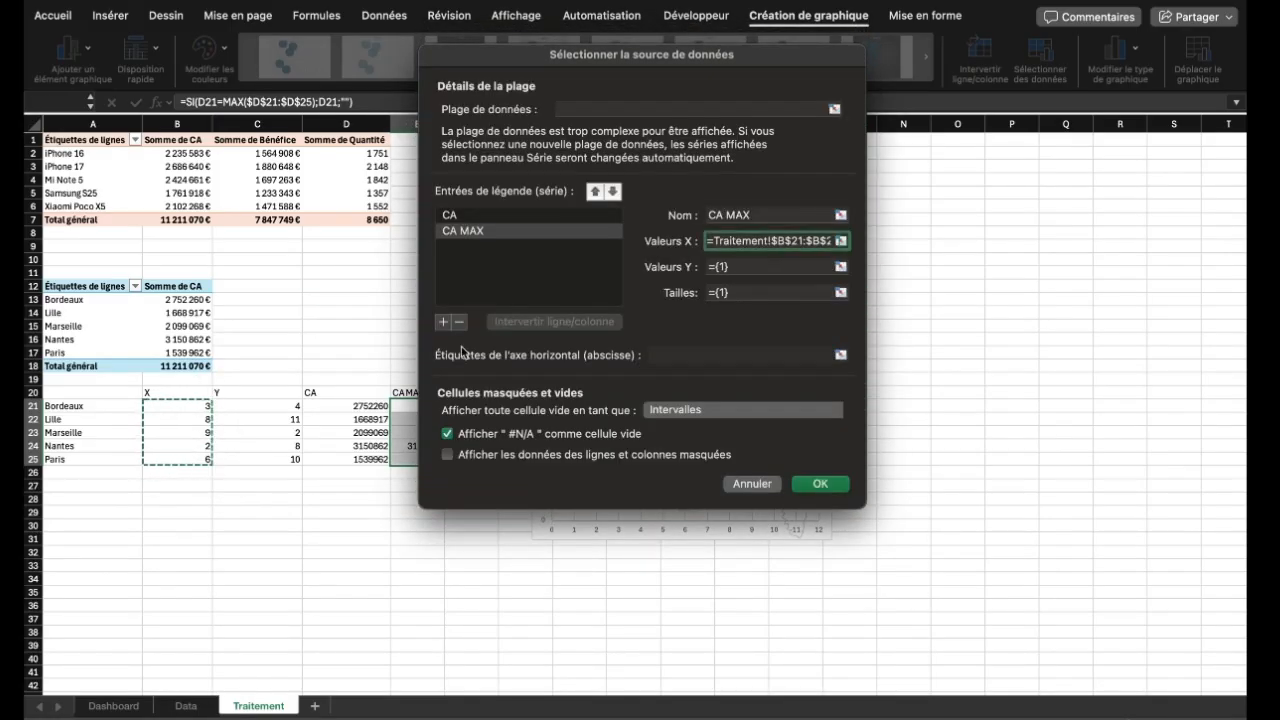
click(705, 266)
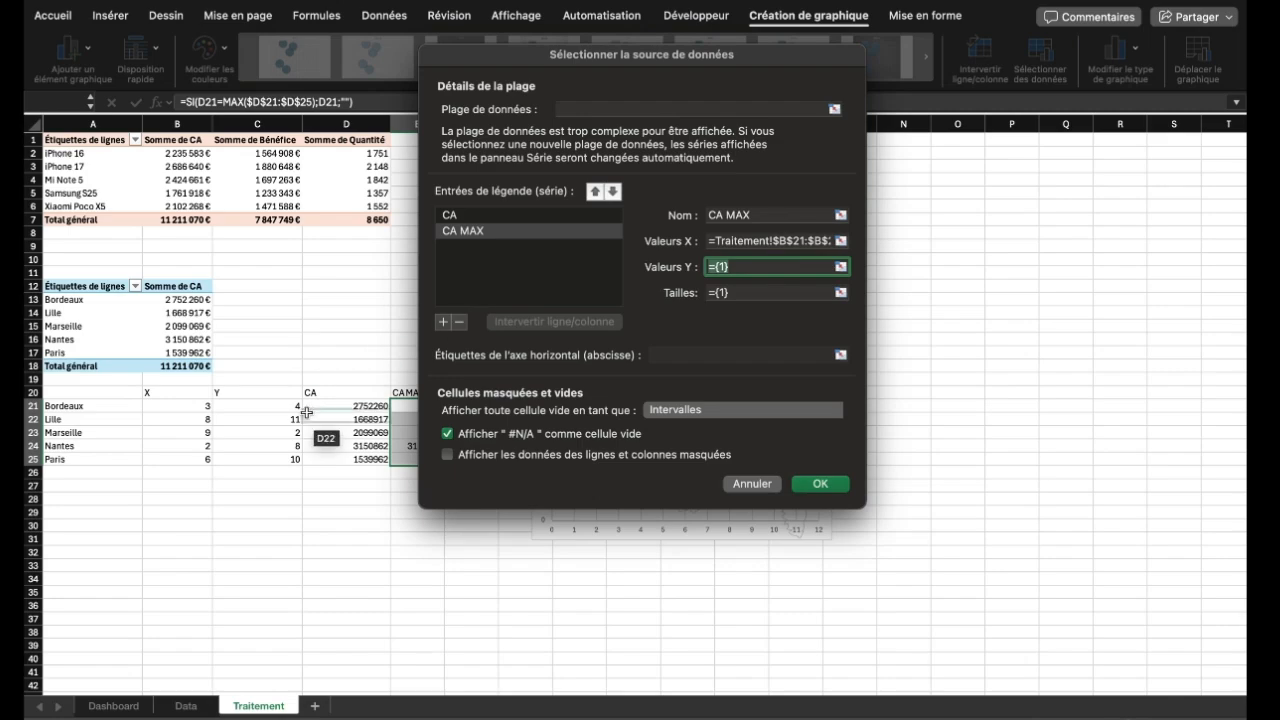
drag(290, 405, 278, 456)
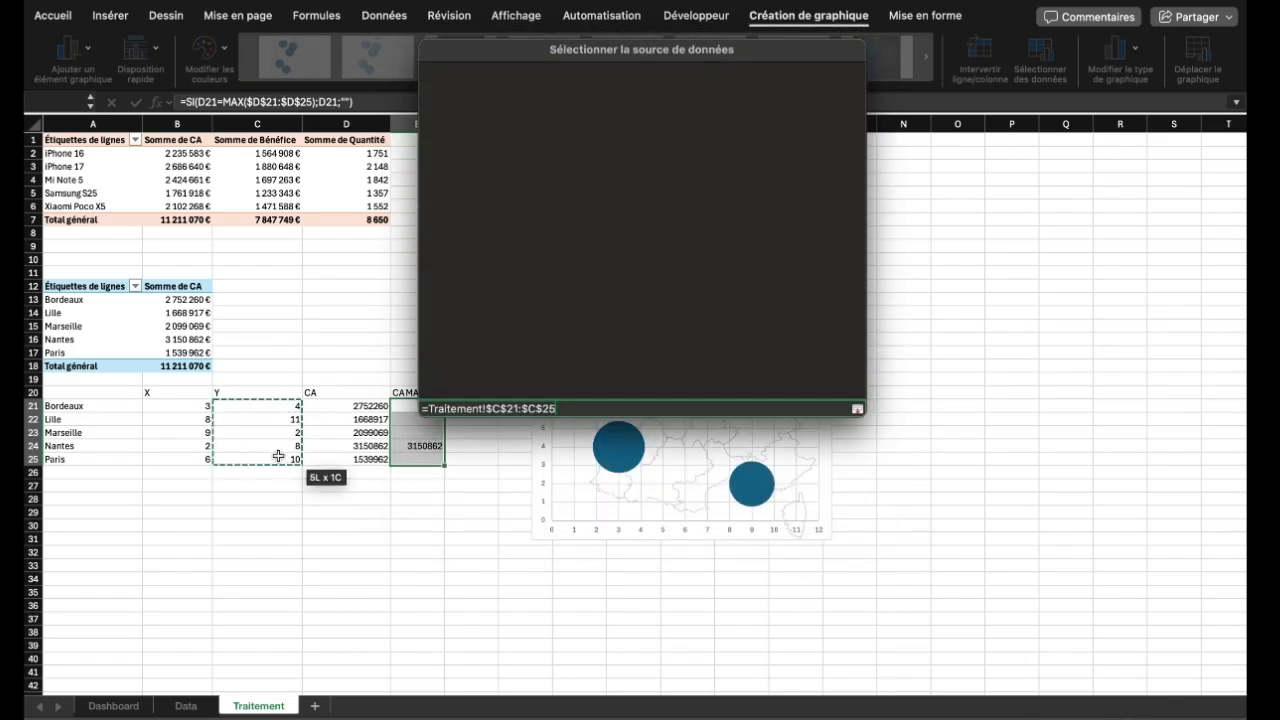
click(755, 297)
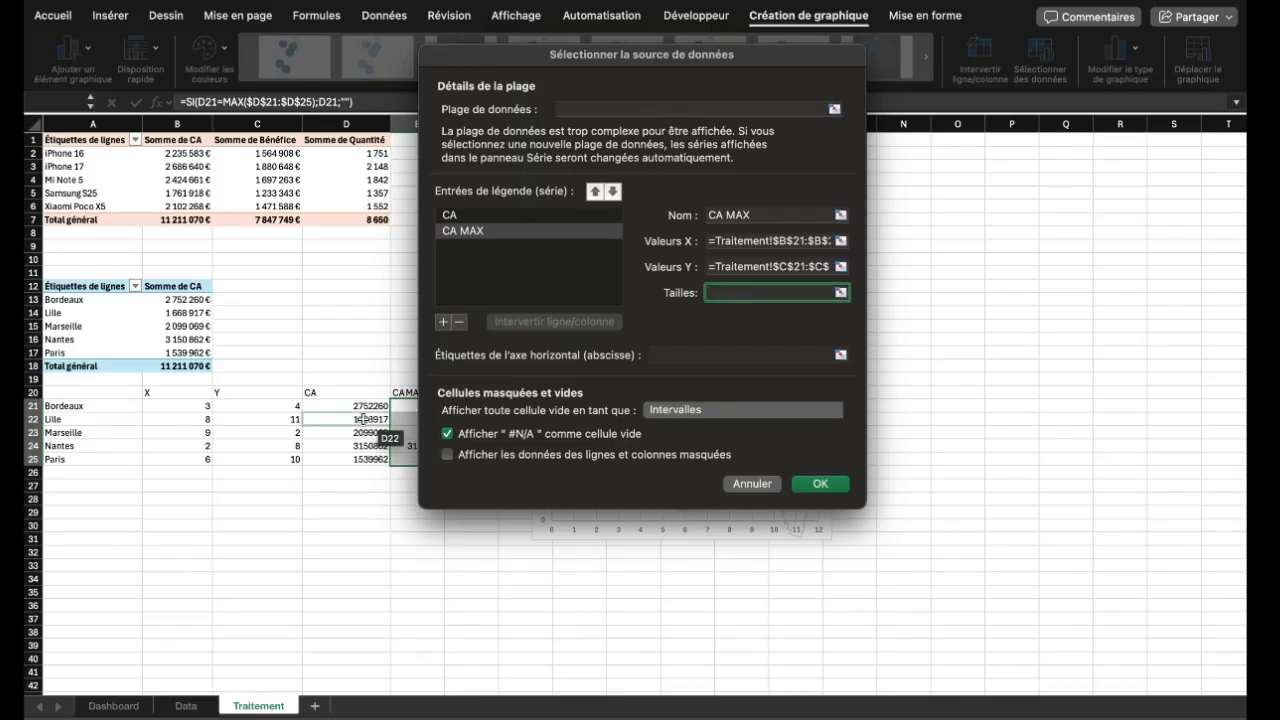
click(404, 405)
drag(404, 405, 402, 460)
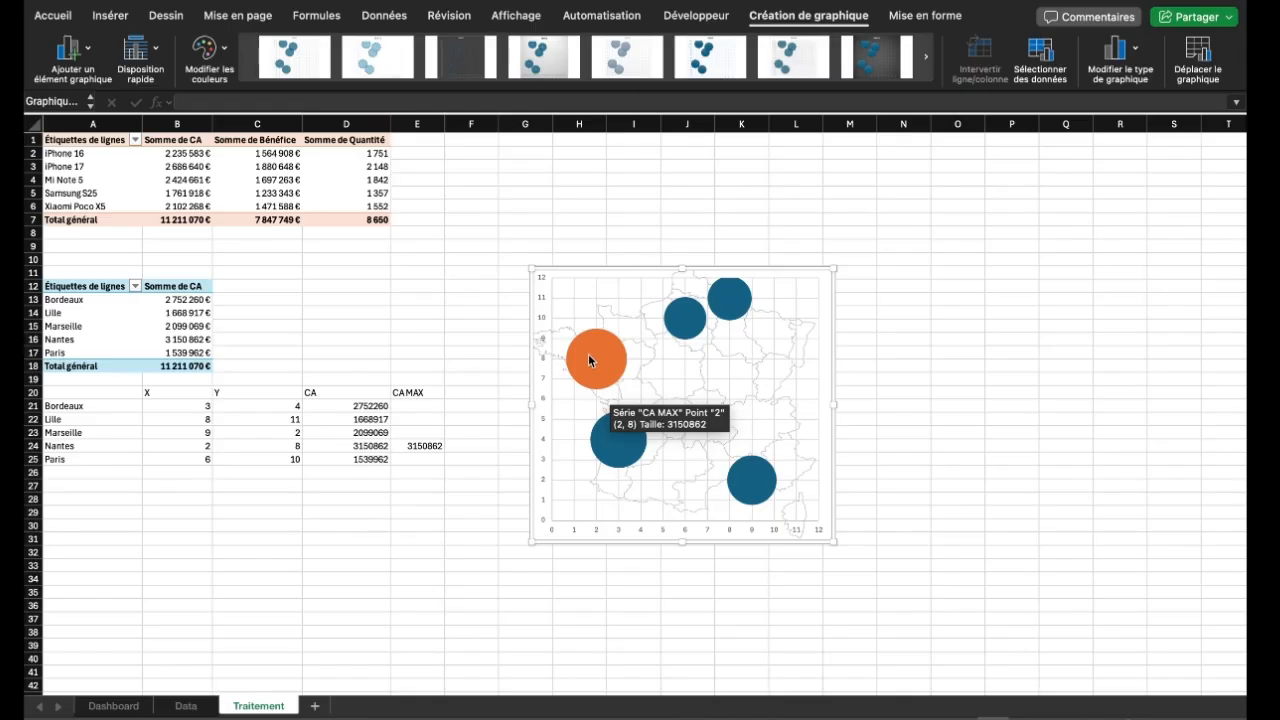
Set the bubble scale of the map chart's CA series to 60
click(588, 353)
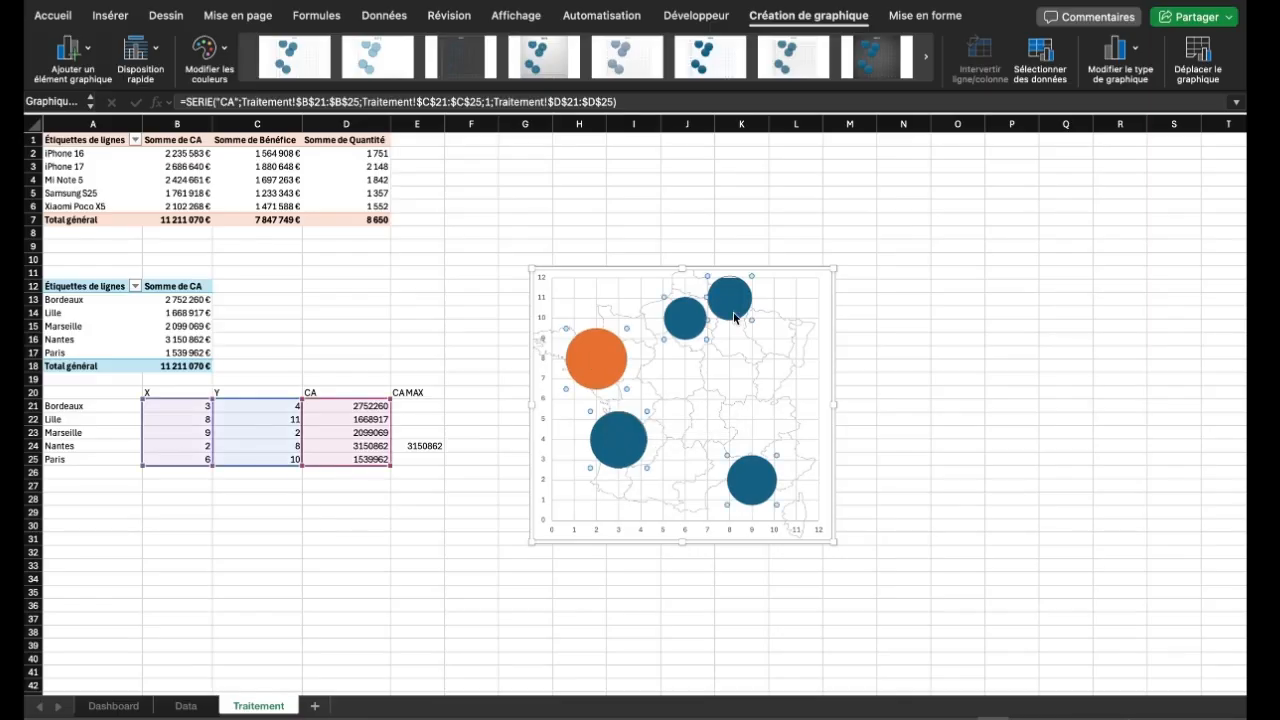
click(921, 15)
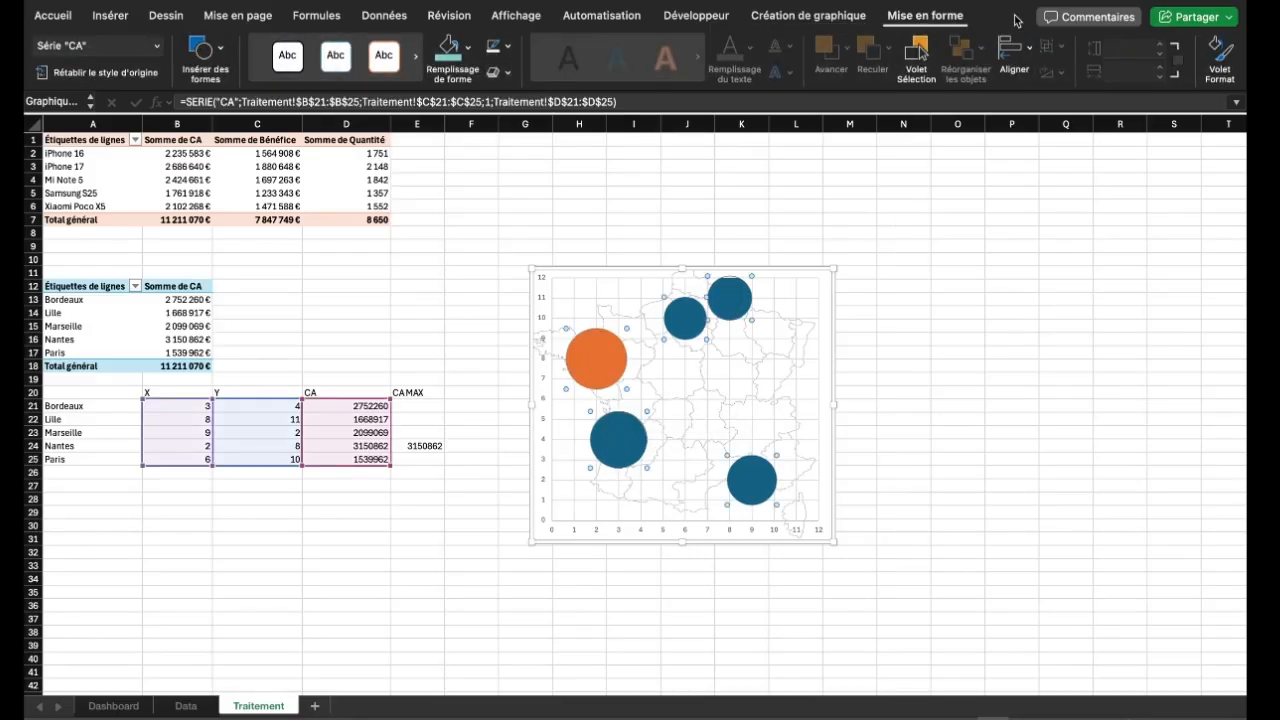
click(1222, 62)
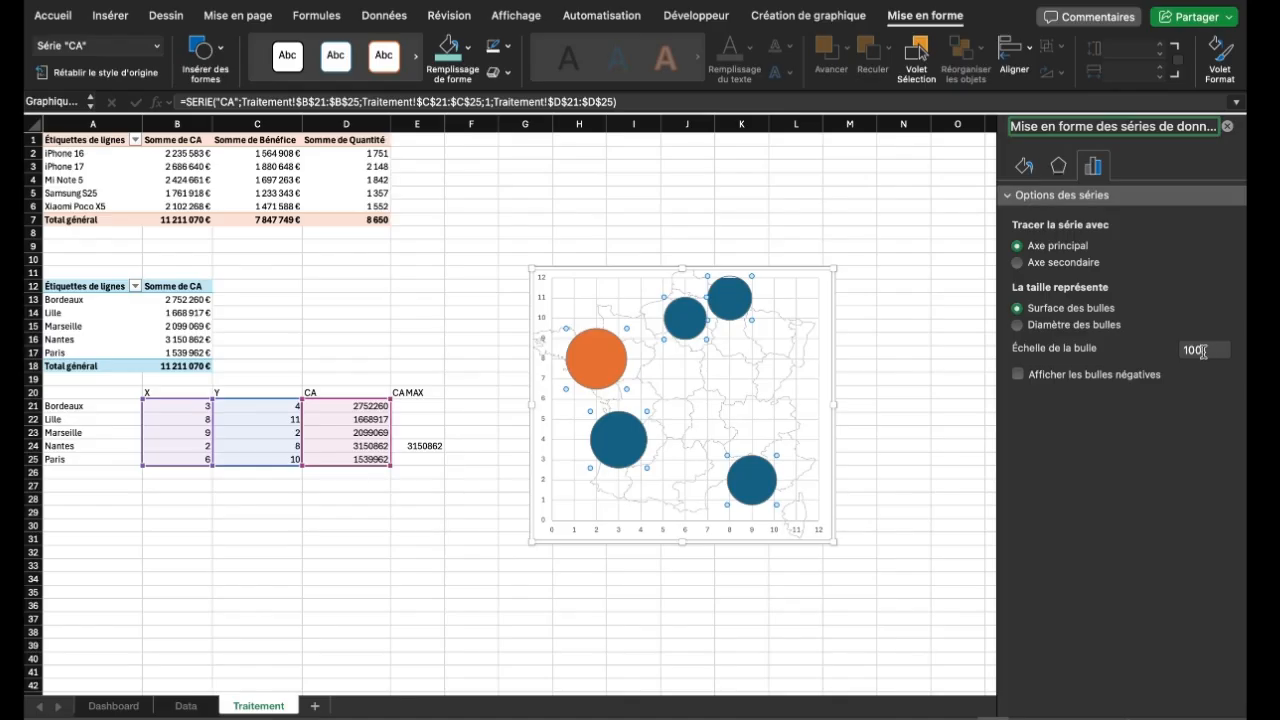
click(1202, 351)
key(BackSpace)
key(BackSpace)
key(BackSpace)
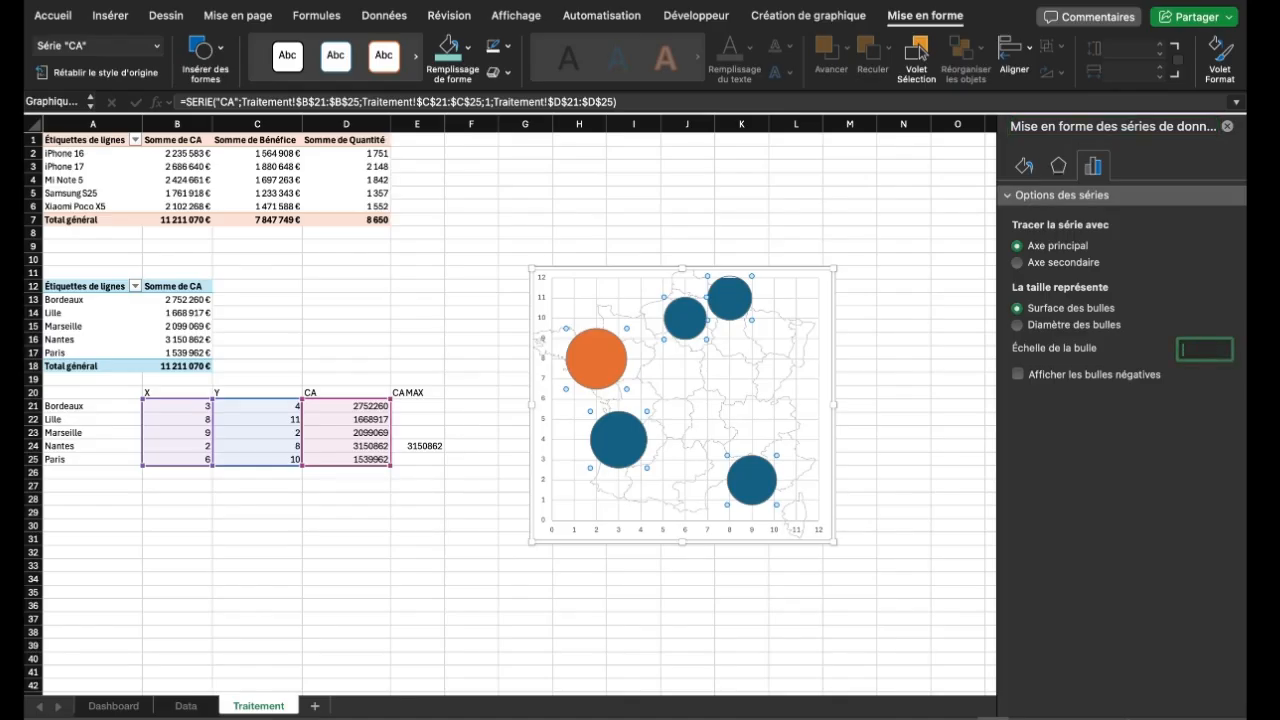
key(Return)
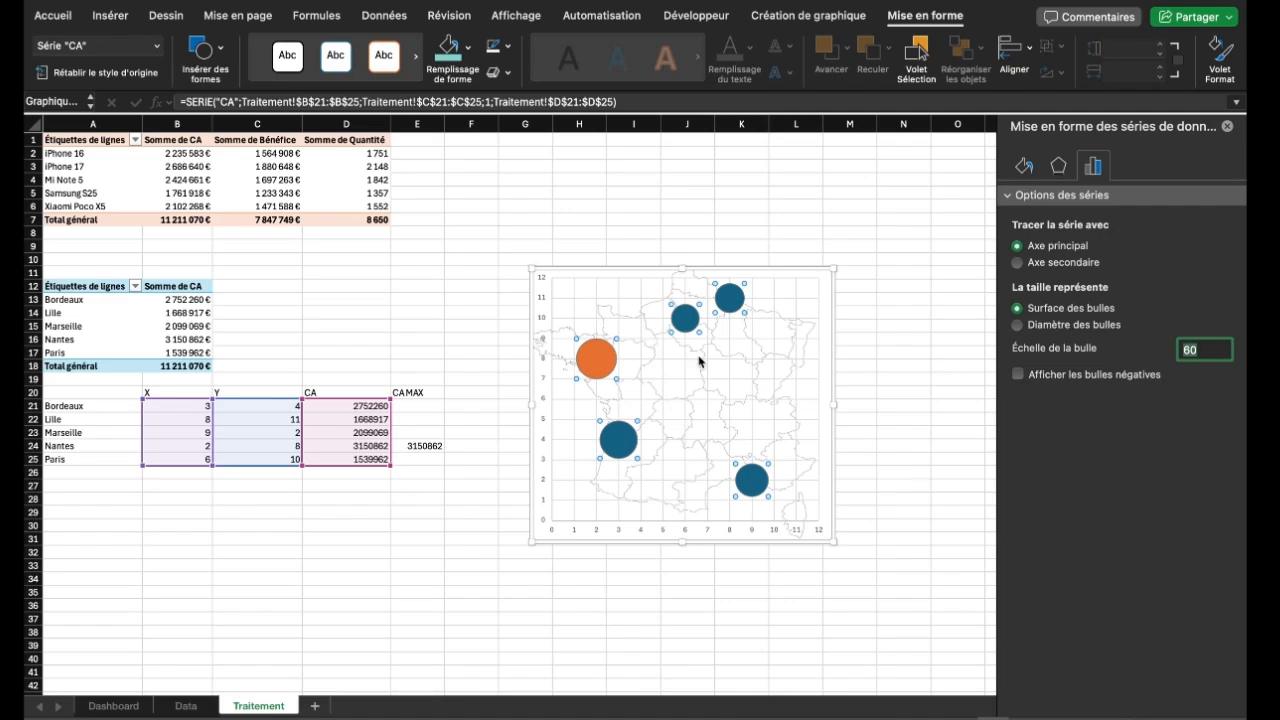
Fill the CA MAX bubble at Nantes with light teal and close the data point formatting pane
click(600, 362)
click(597, 362)
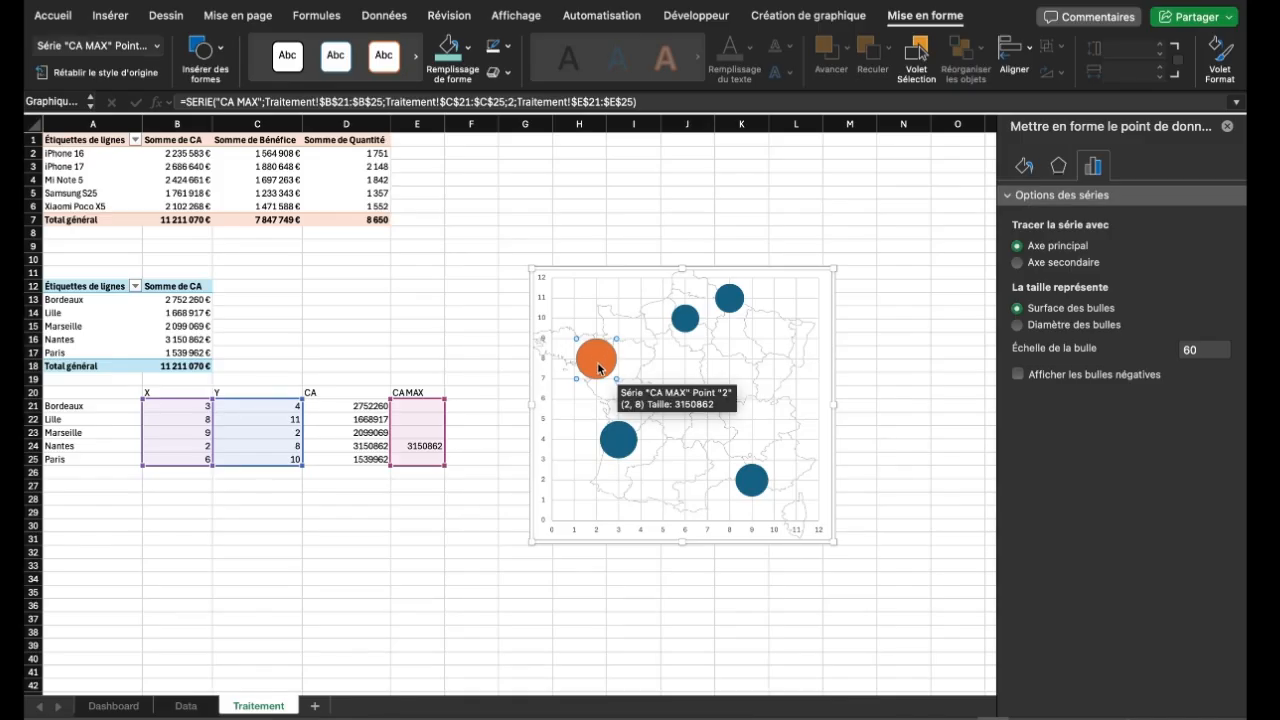
click(448, 47)
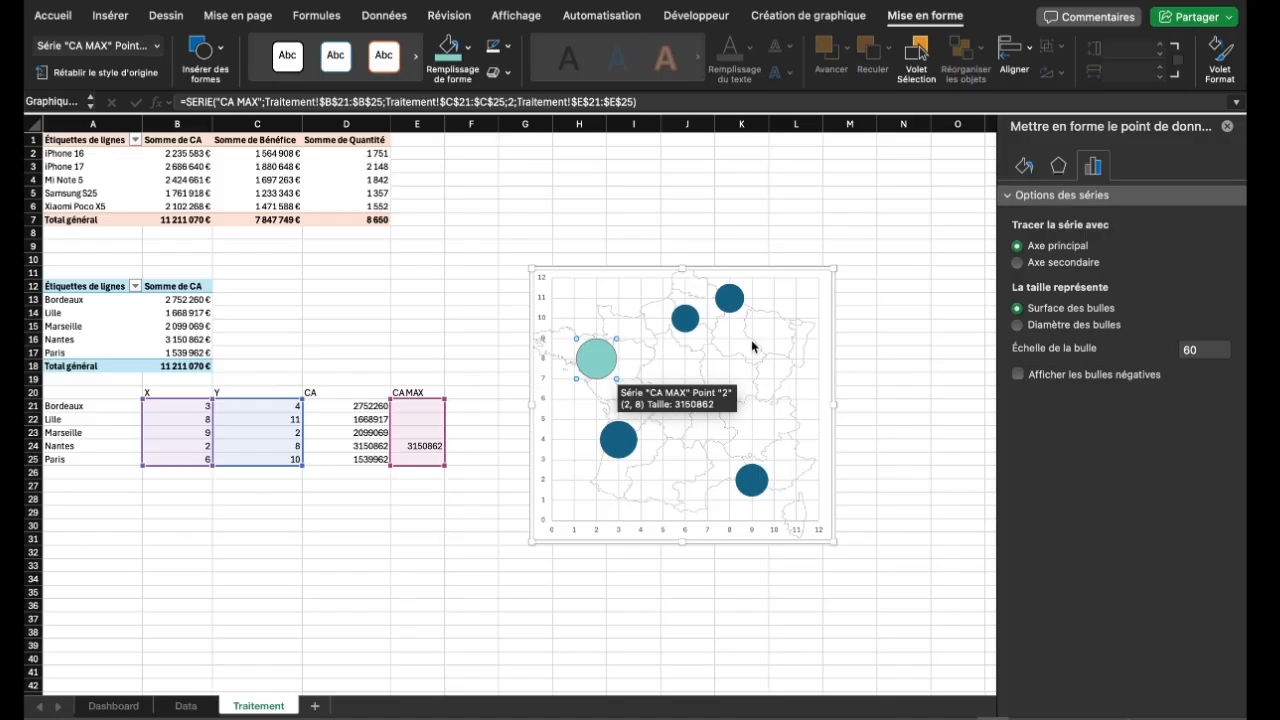
click(1227, 126)
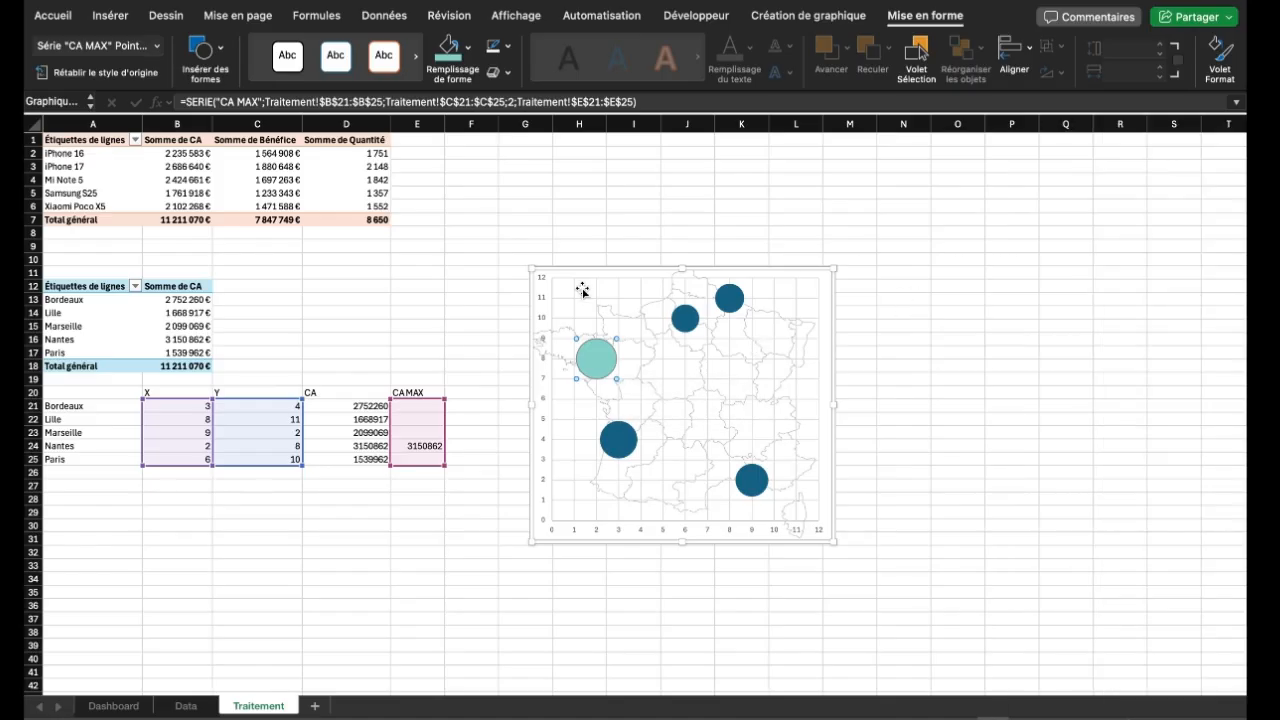
Delete the vertical and horizontal gridlines from the France map bubble chart
click(584, 289)
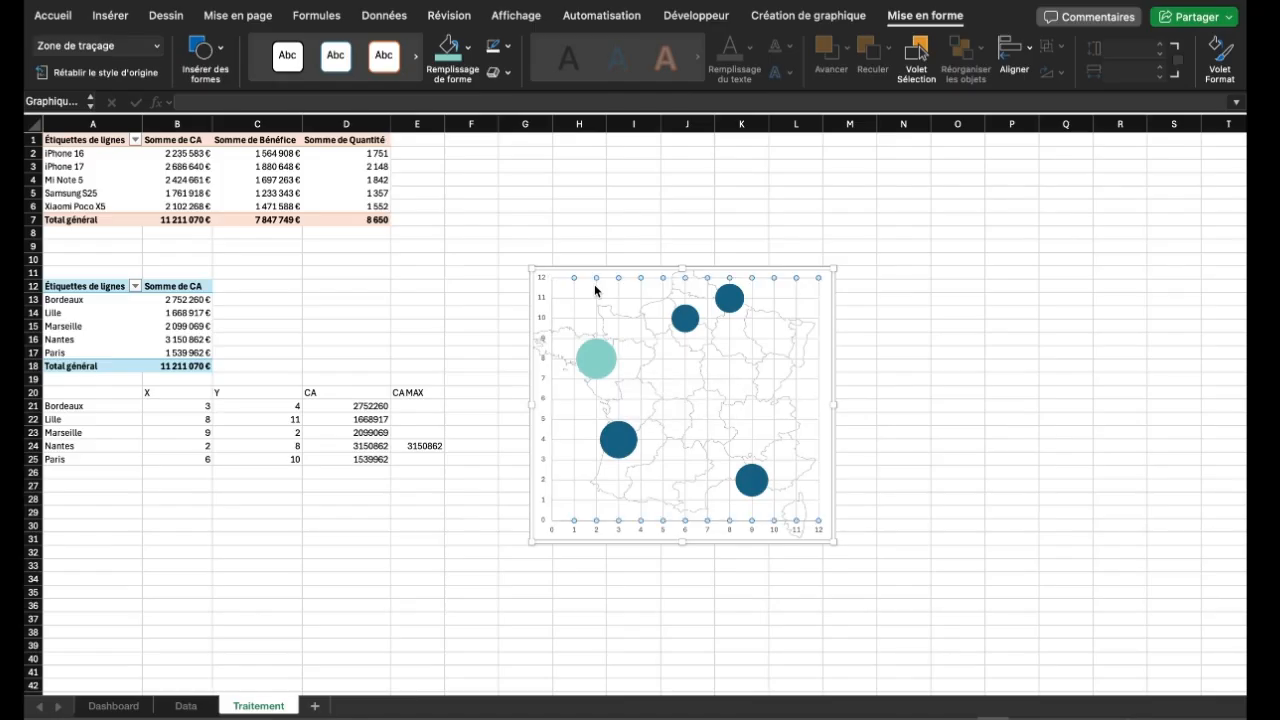
key(Delete)
click(587, 297)
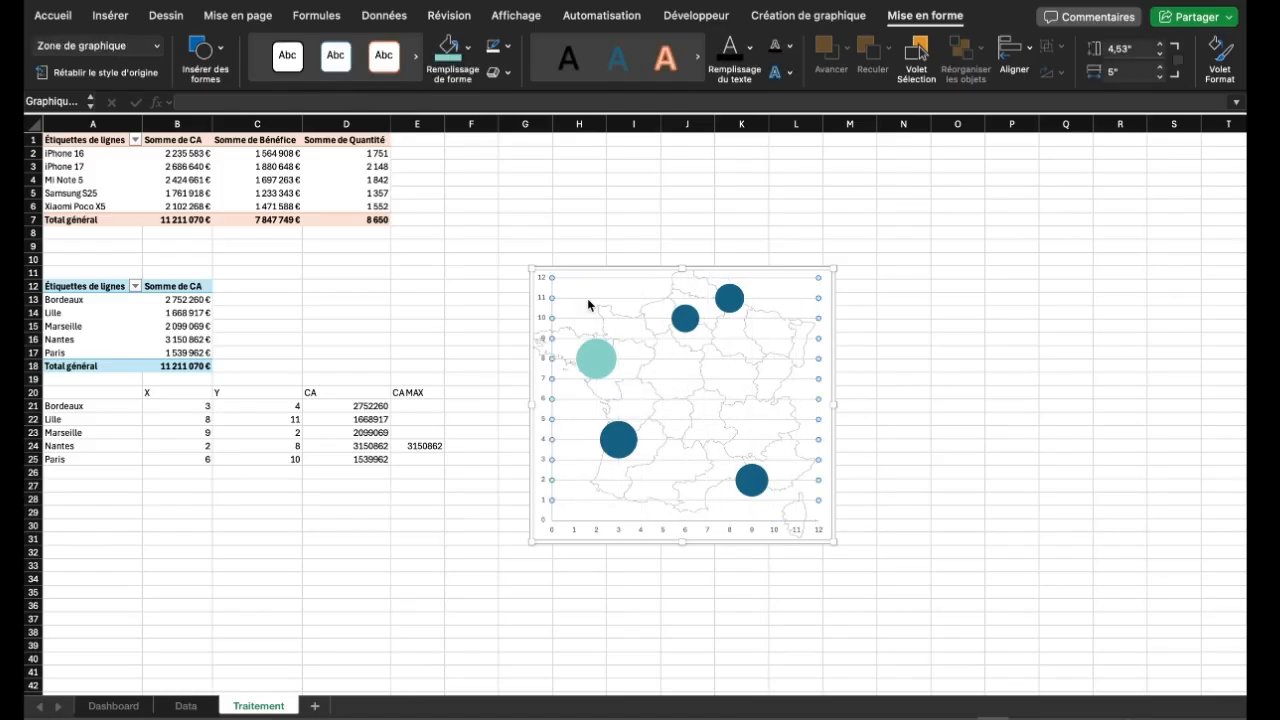
key(Delete)
Delete both axes from the map chart and enlarge the chart to about 5.39" high by 5.44" wide
click(543, 292)
key(Delete)
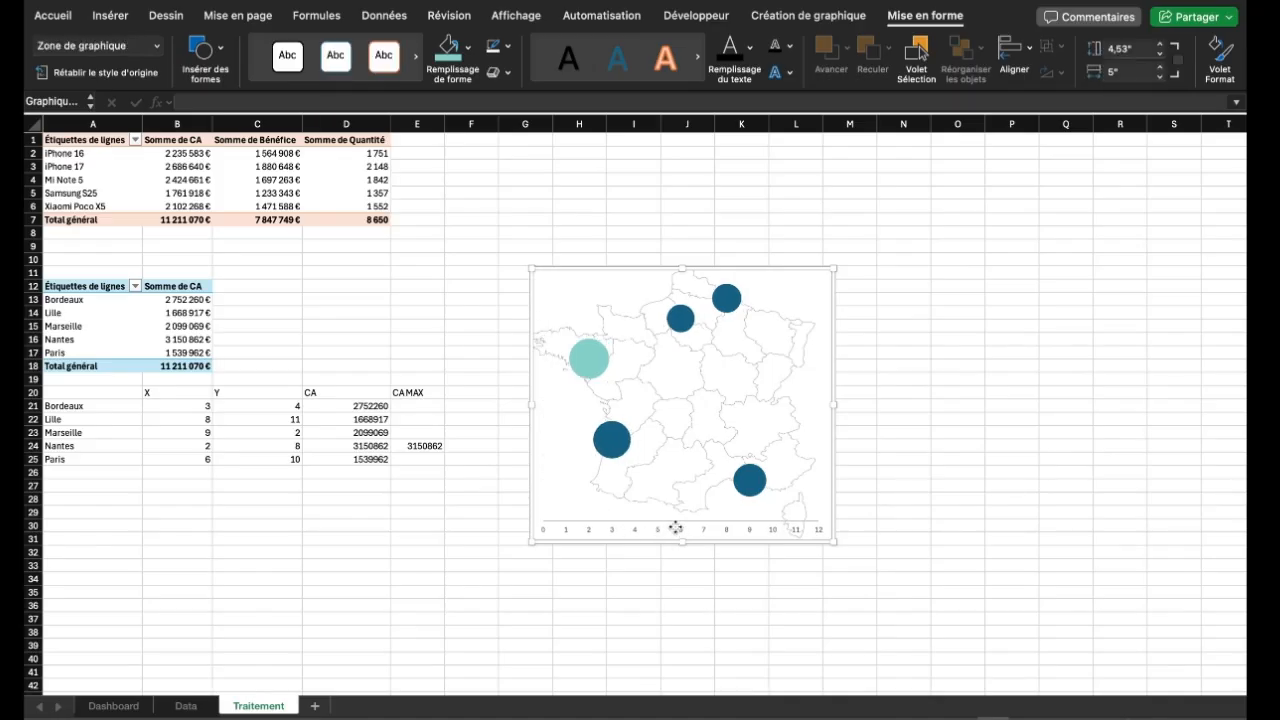
drag(832, 541, 859, 594)
click(772, 585)
key(Delete)
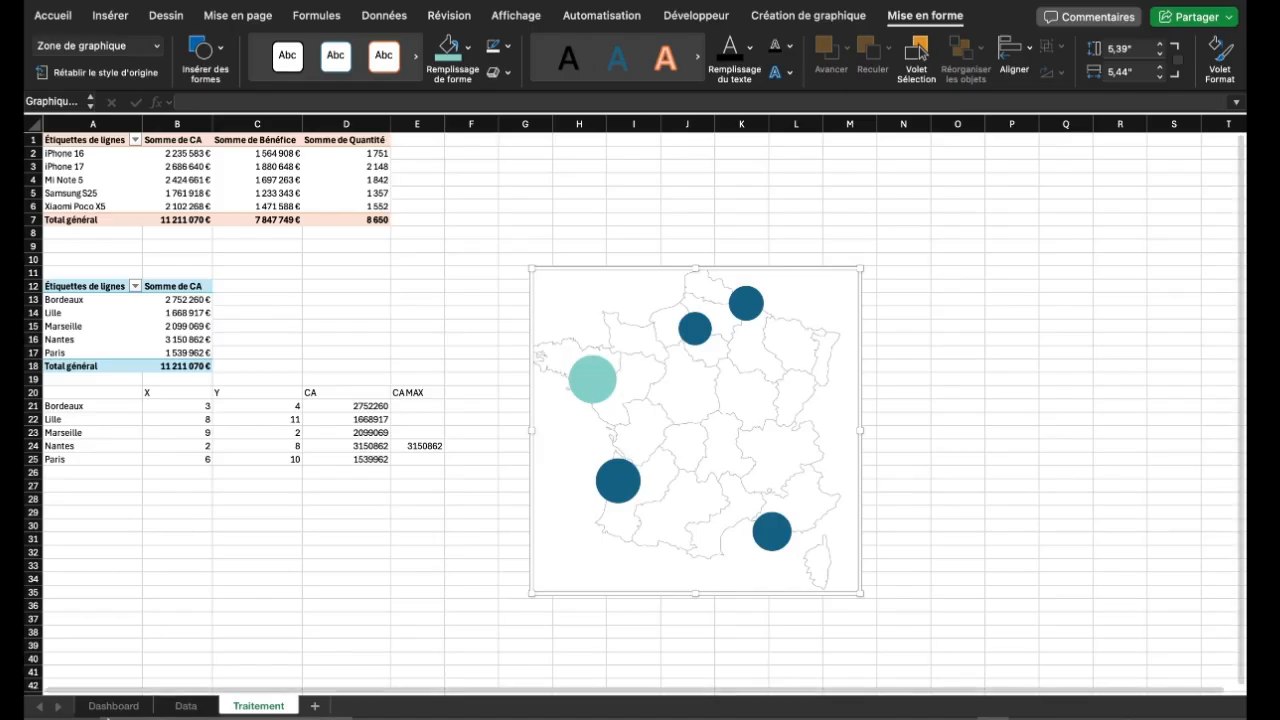
Paste a copy of the map chart into the Dashboard sheet and fit it in the CA PAR VILLE card at about 3.69" by 4.17"
click(113, 706)
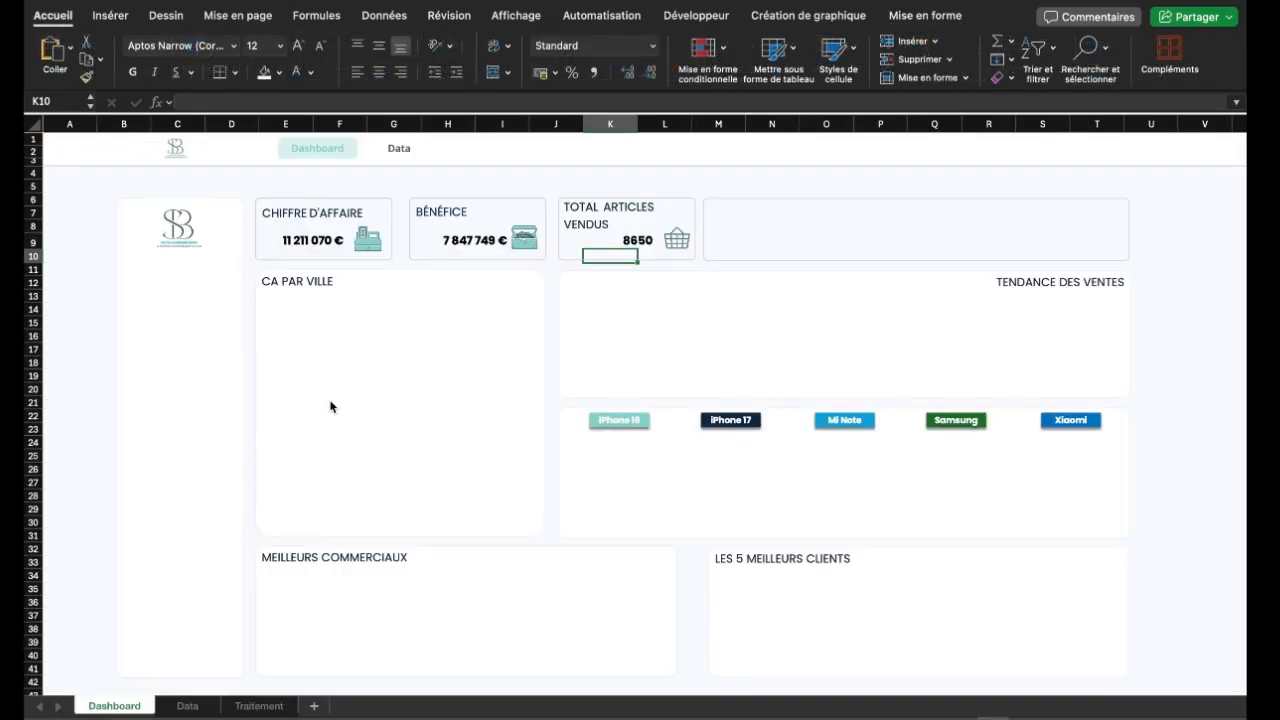
key(super+v)
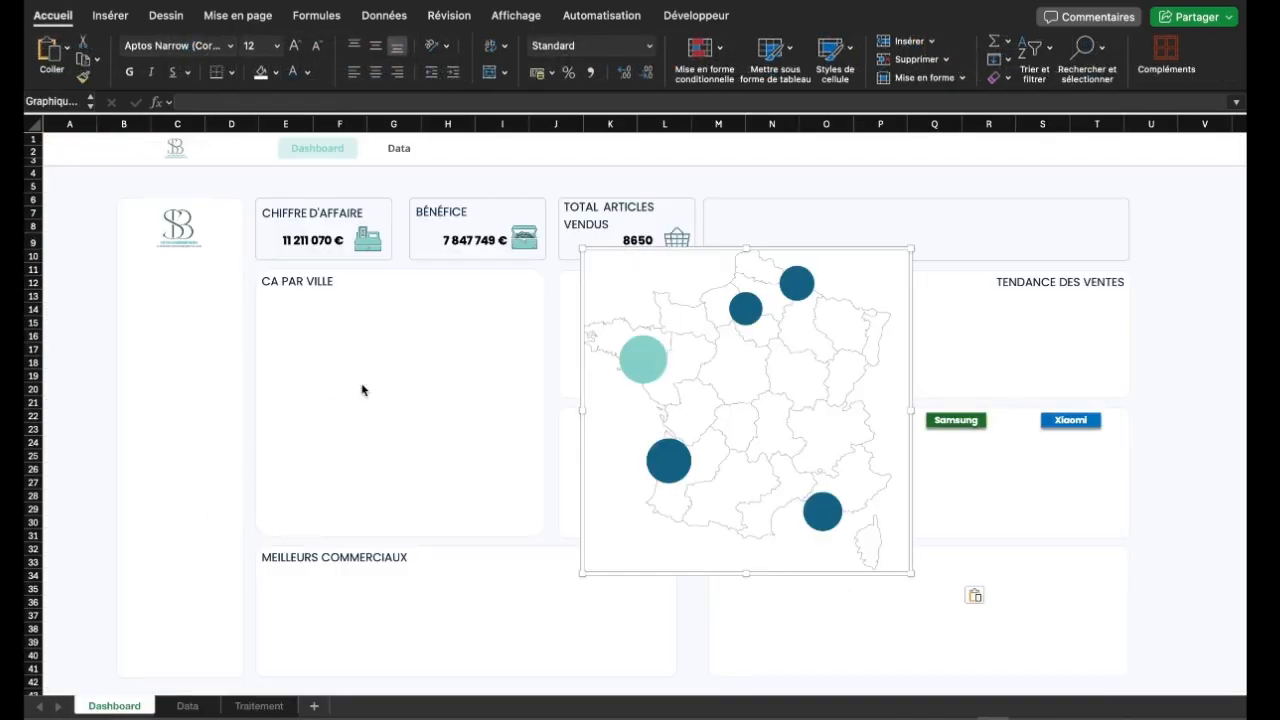
click(888, 270)
drag(863, 254, 551, 294)
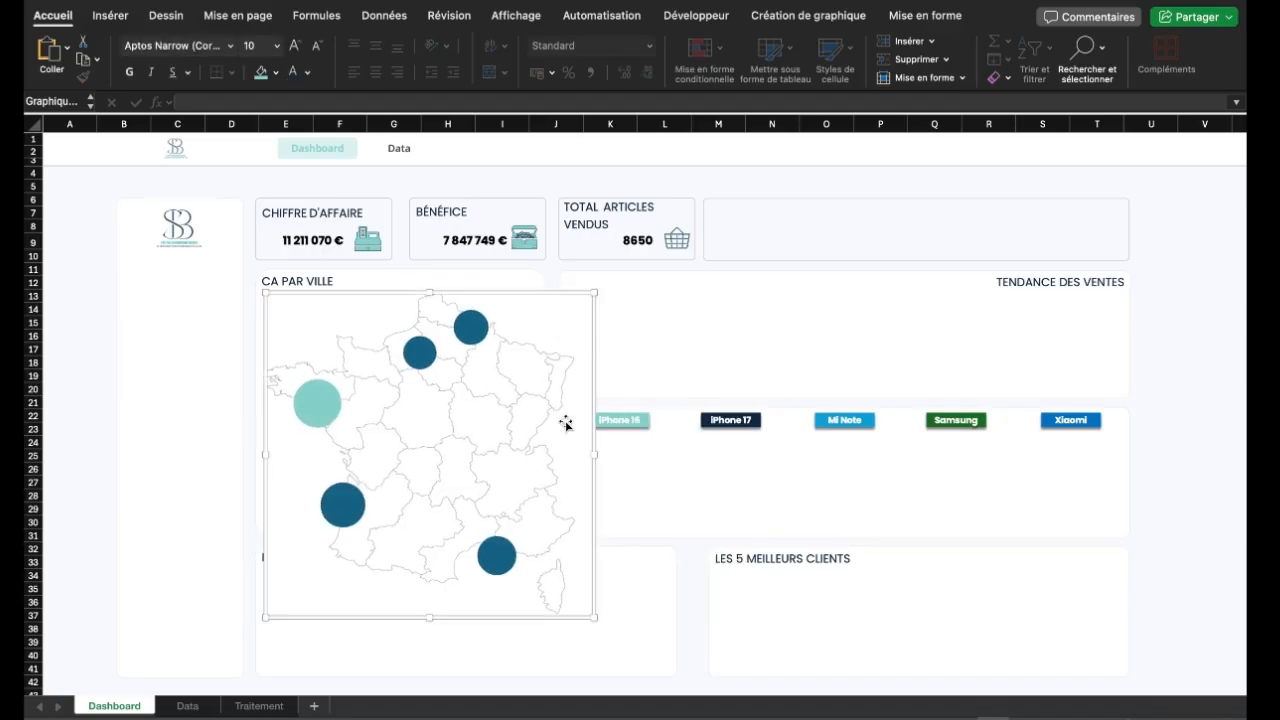
drag(588, 609, 515, 514)
drag(486, 289, 499, 297)
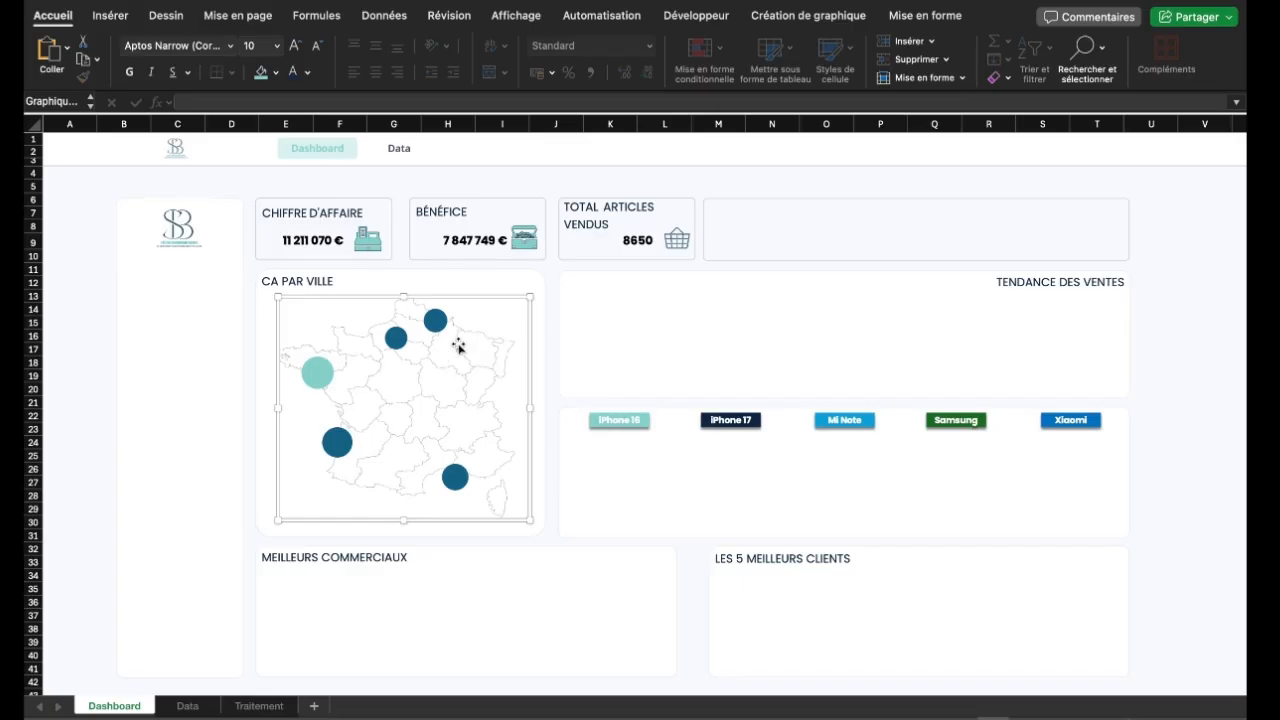
Remove the outline of the map chart in the CA PAR VILLE card and deselect the chart
click(928, 18)
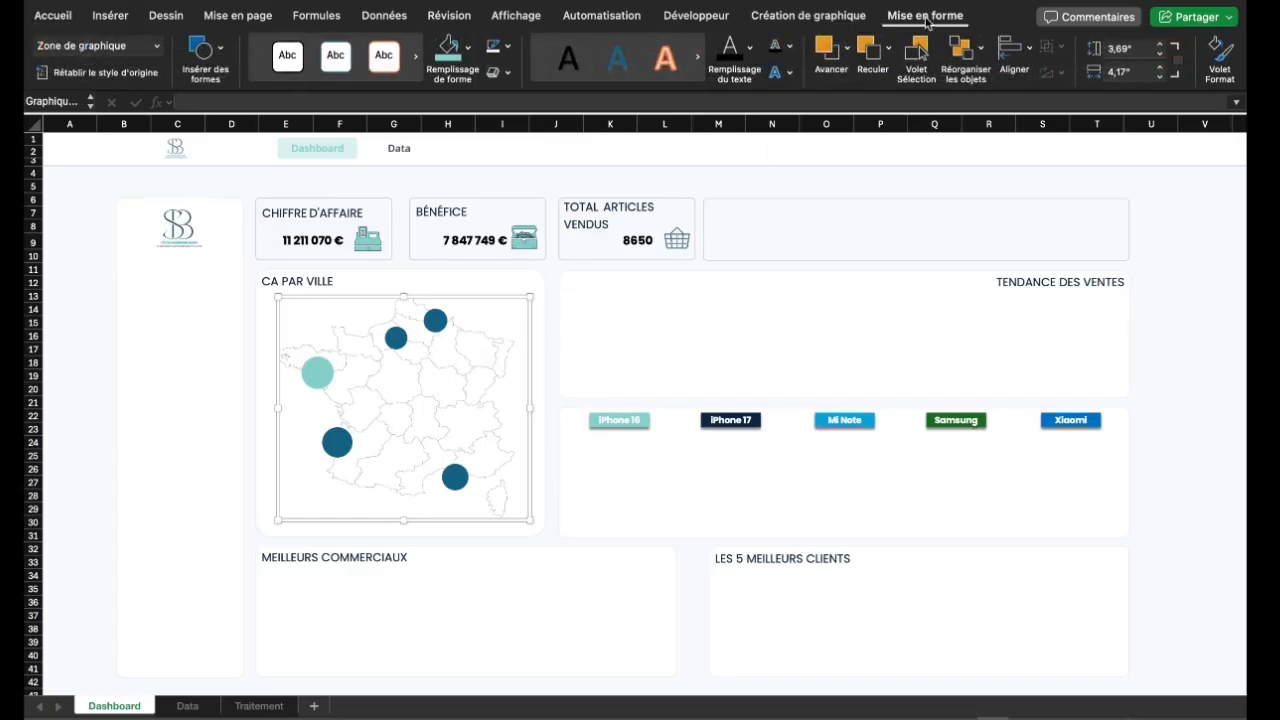
click(508, 46)
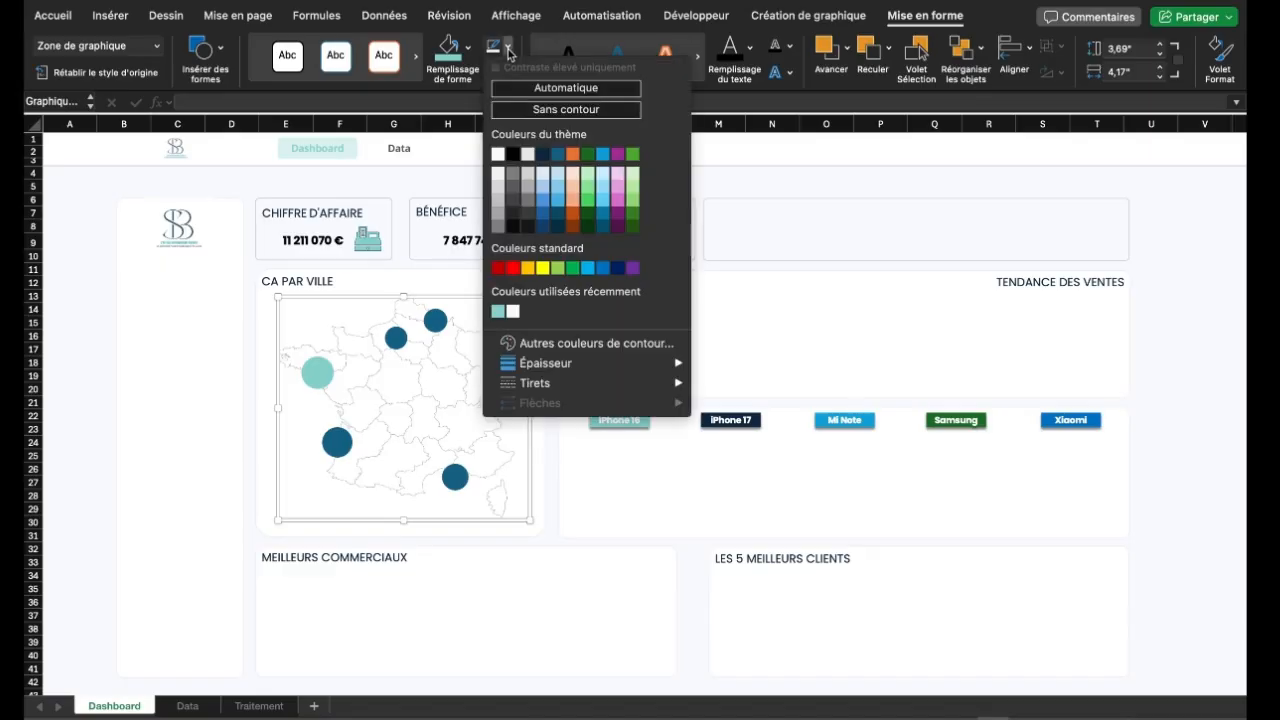
click(545, 109)
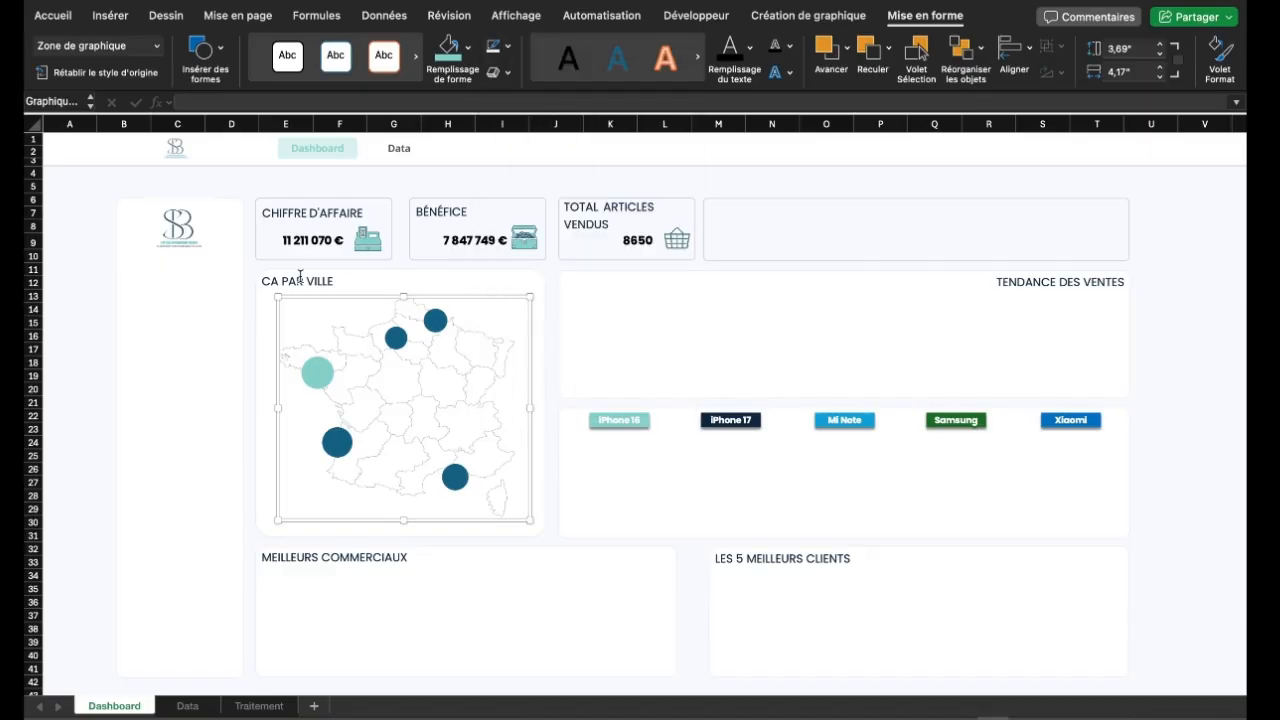
click(552, 479)
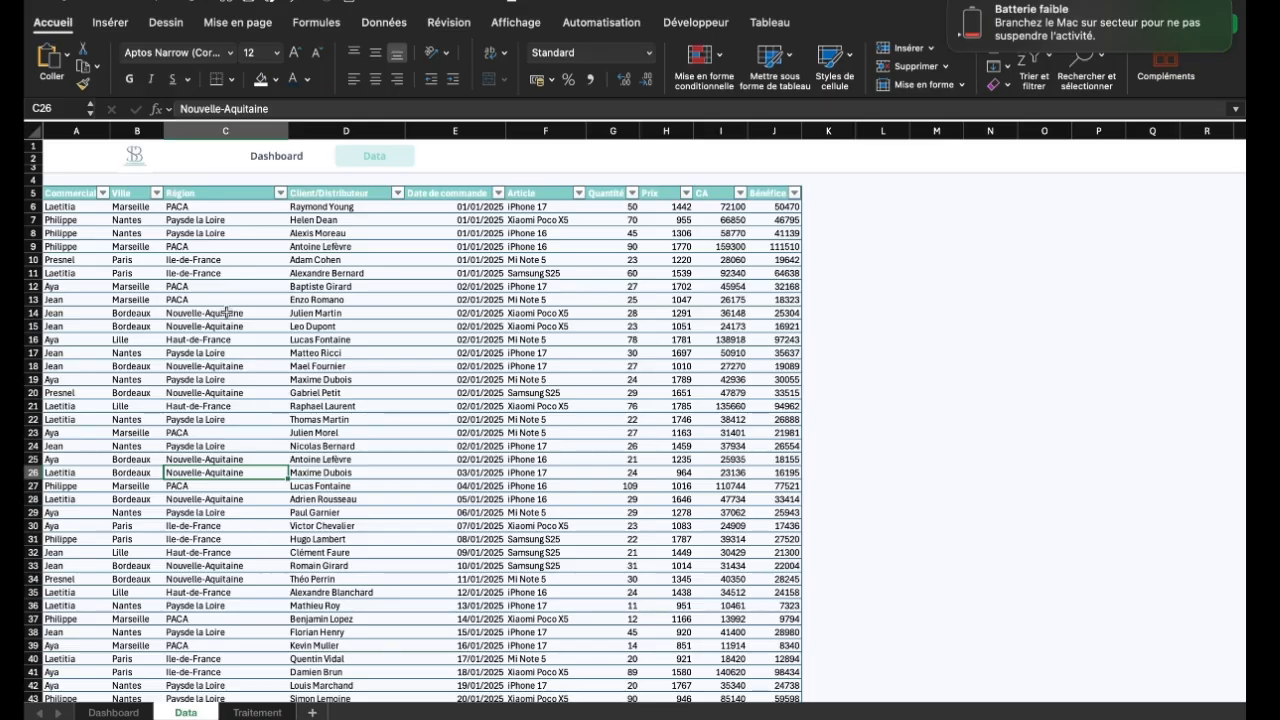
Insert a pivot chart based on T_VENTES at Traitement!$A$30 on the existing sheet and move the empty chart below the France map
click(99, 25)
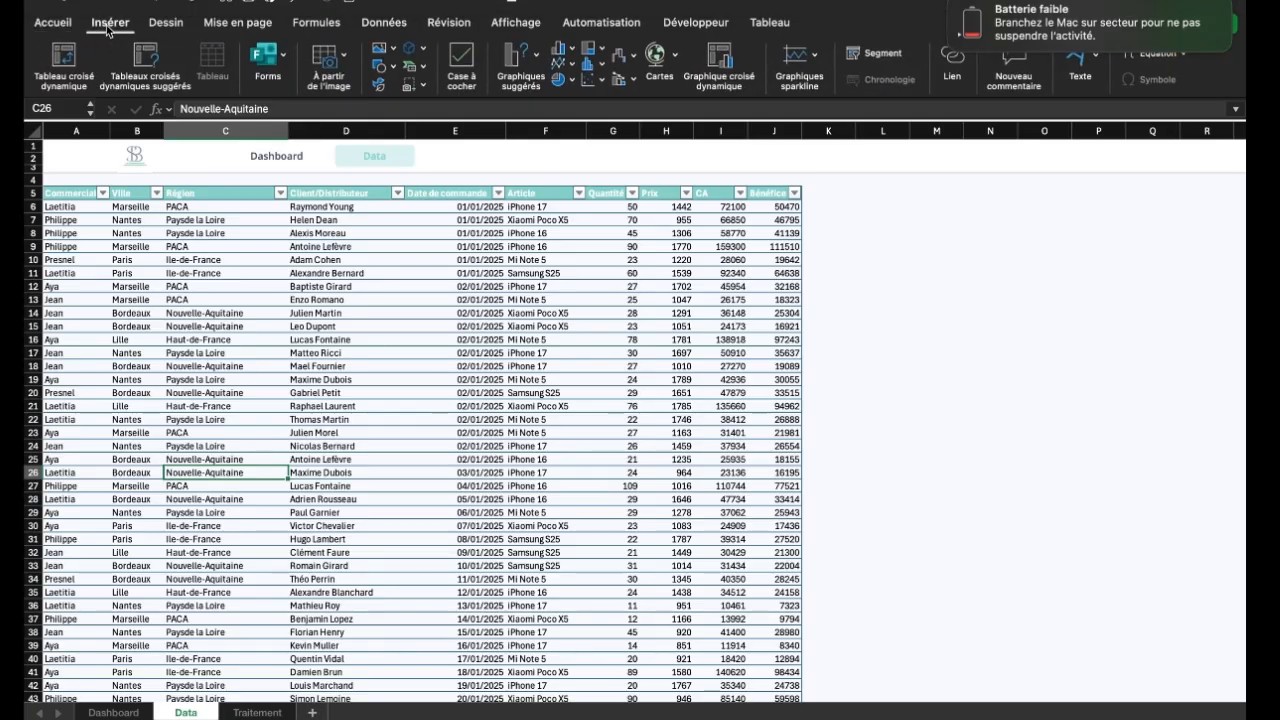
click(716, 60)
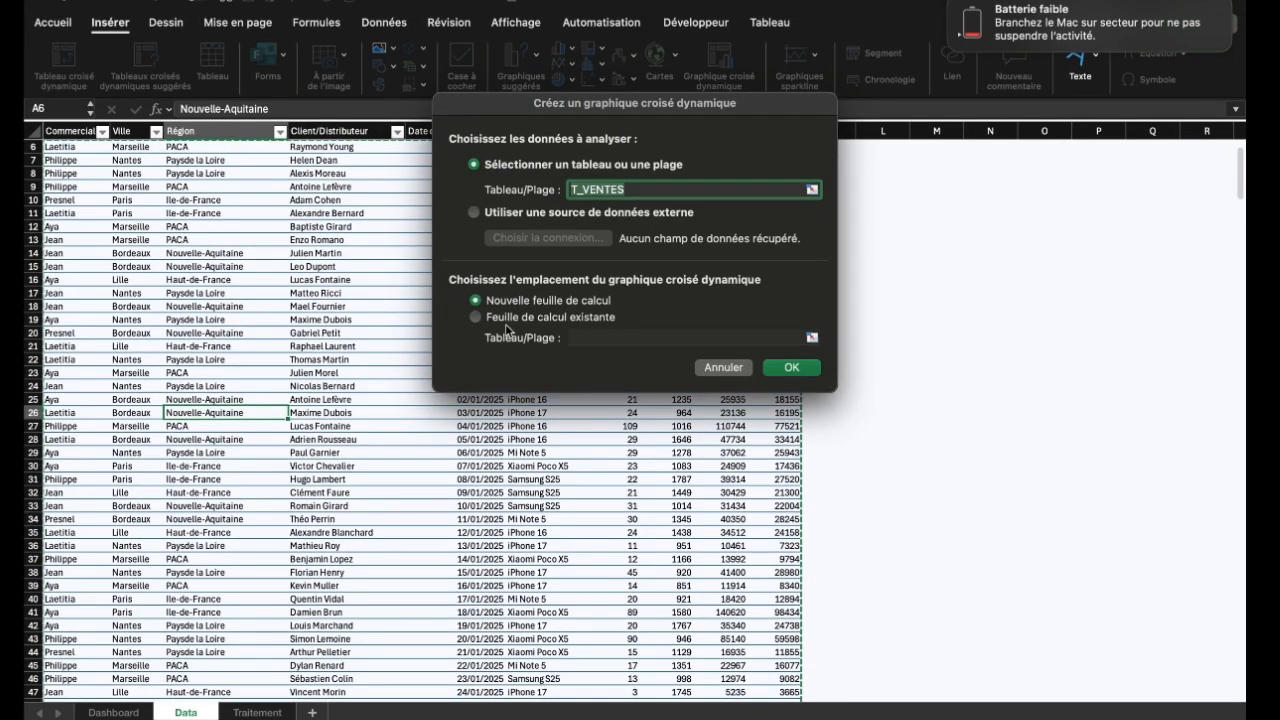
click(507, 318)
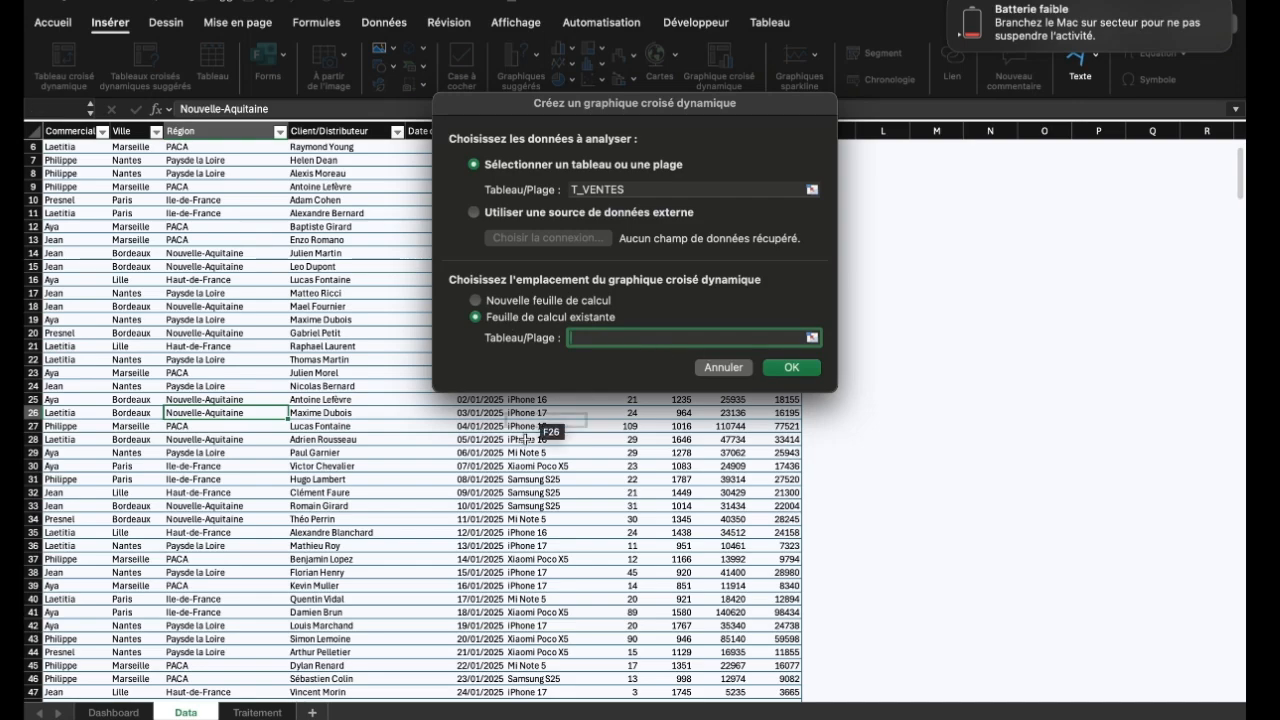
click(253, 713)
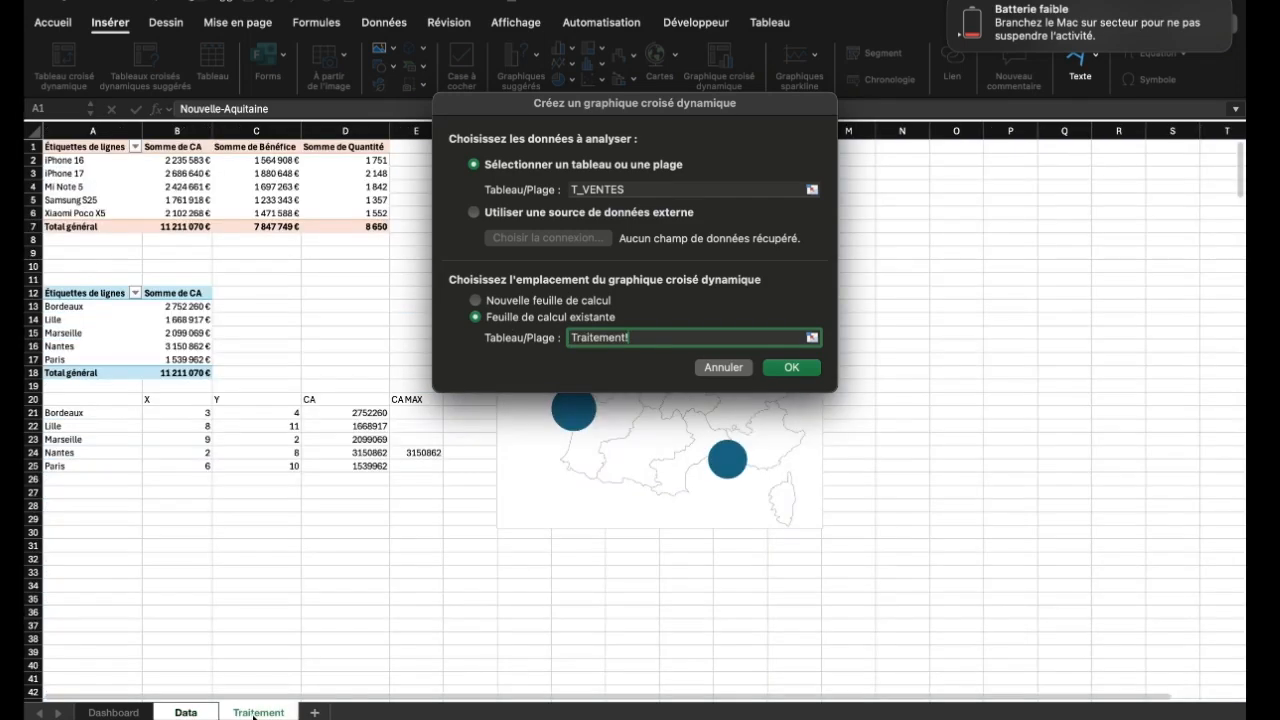
click(98, 532)
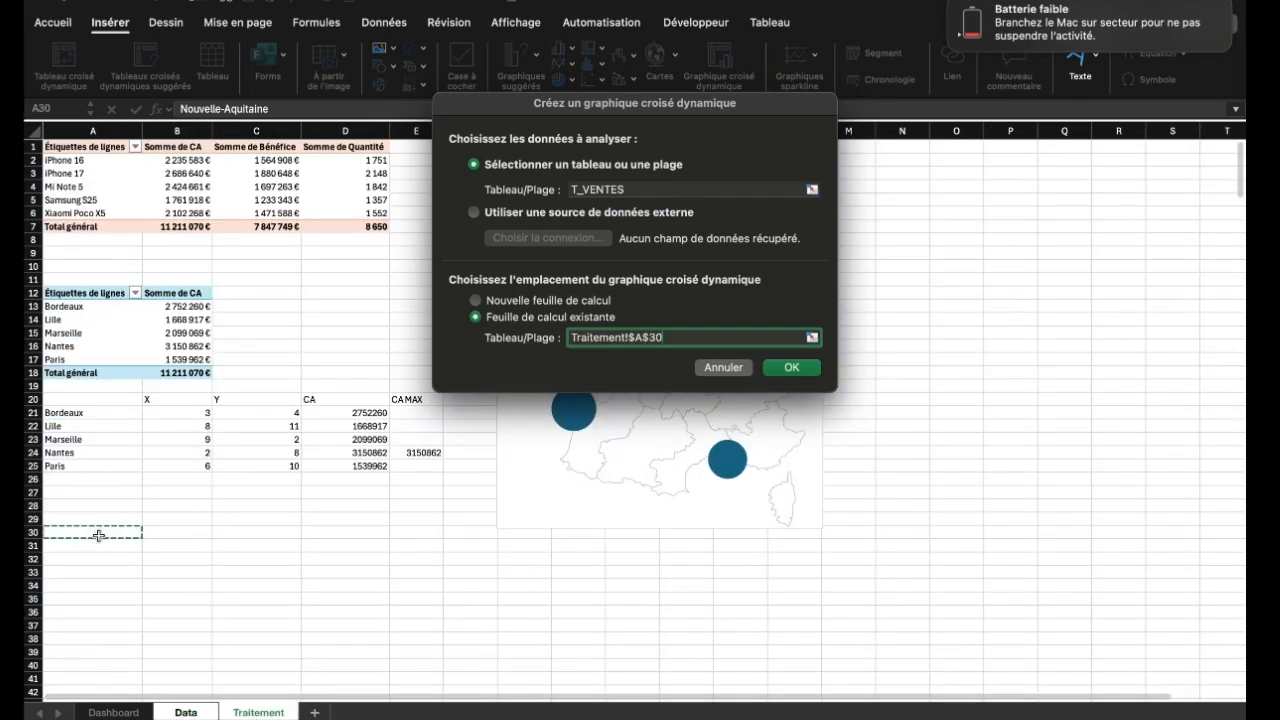
click(788, 368)
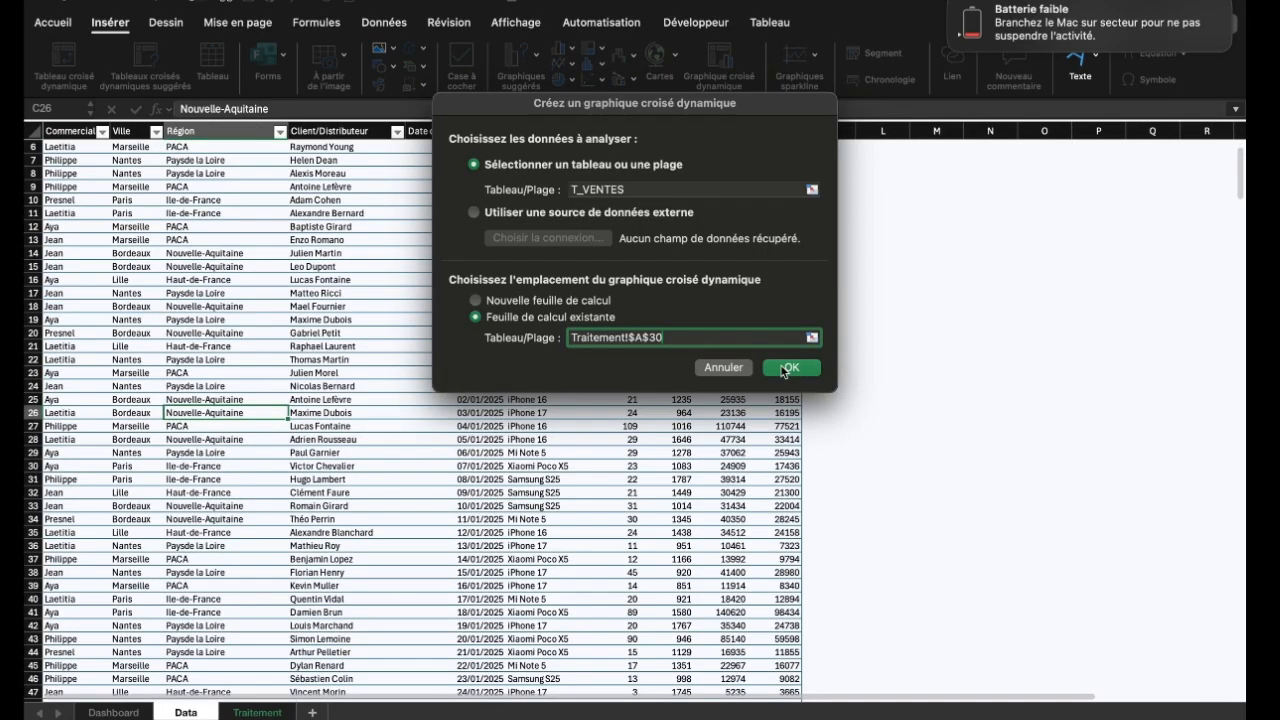
scroll(680, 455, down, 4)
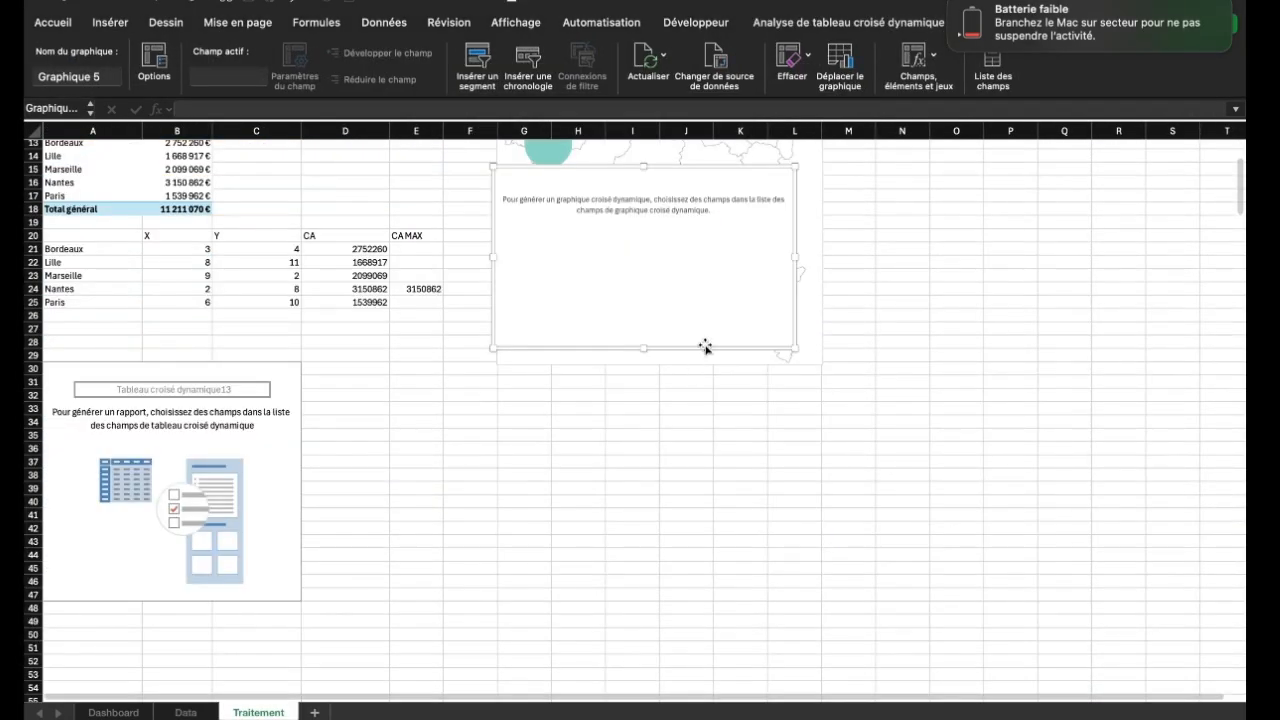
drag(704, 317, 571, 471)
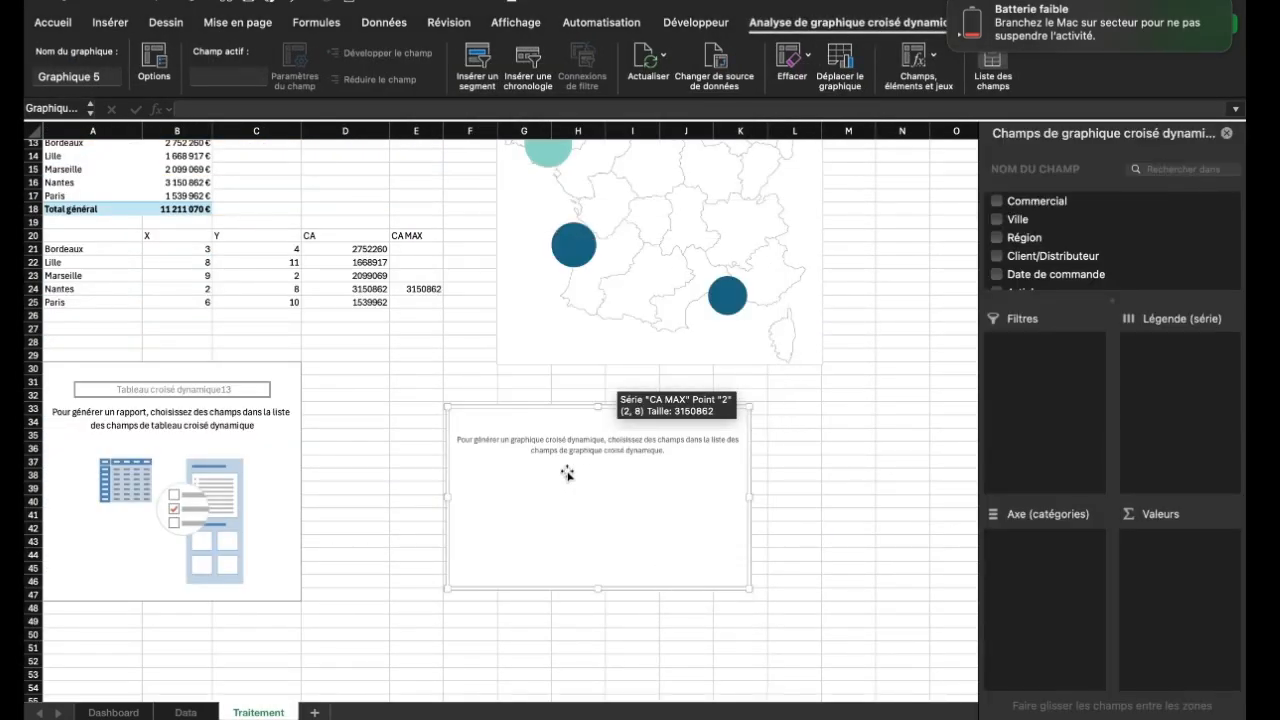
Try Date de commande as the pivot chart's axis categories and take the date fields back off the axis
click(998, 275)
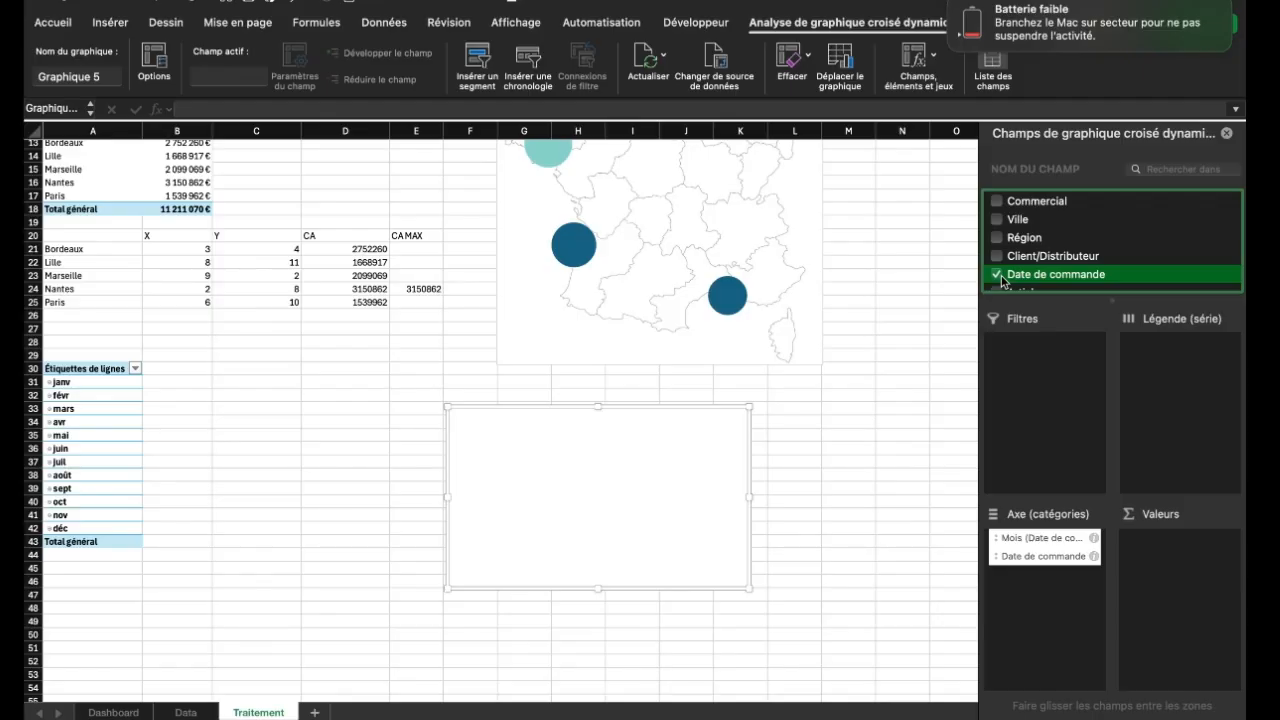
drag(1022, 563, 895, 555)
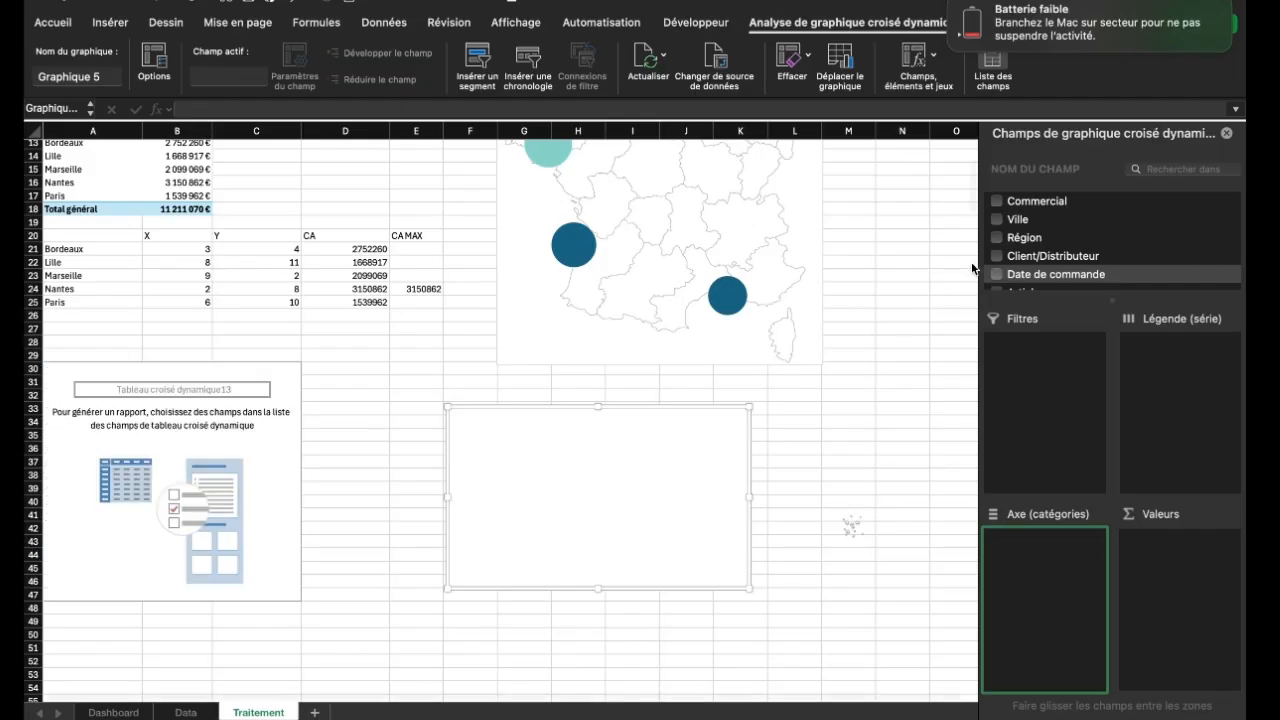
Put Date de commande on the pivot chart's axis without the automatic Mois field, and group the individual dates by Mois
click(997, 274)
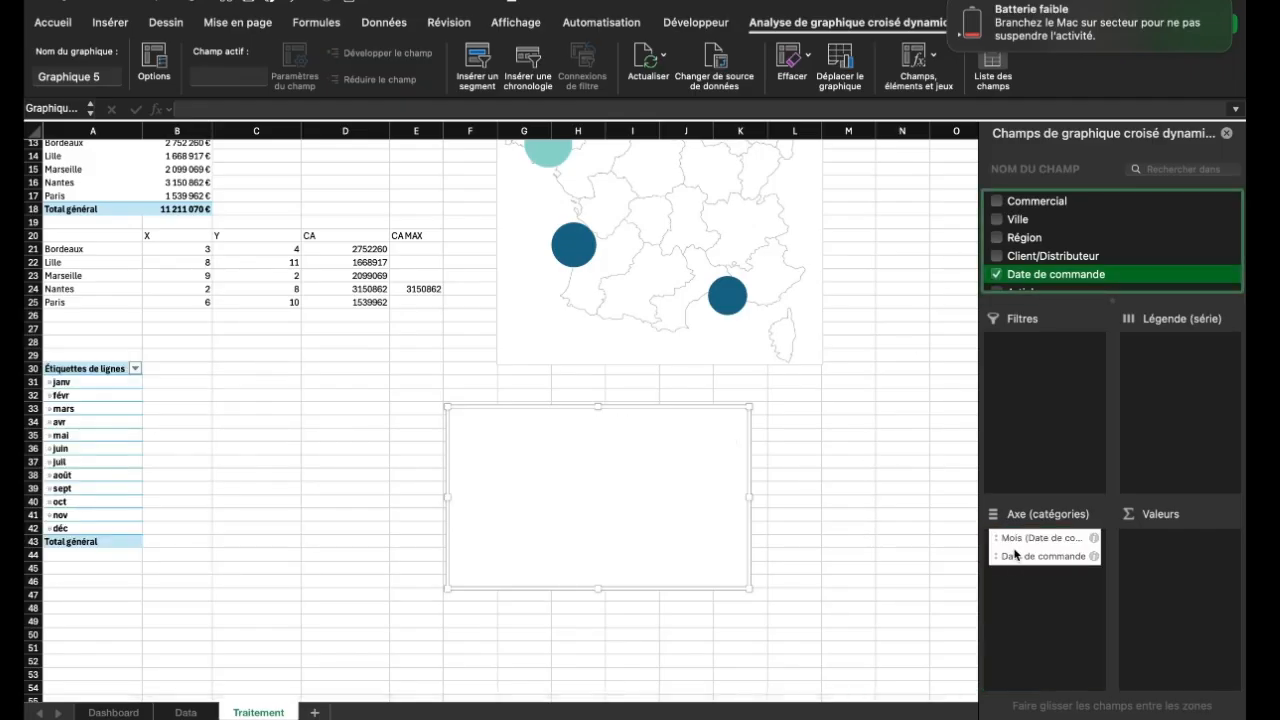
drag(1020, 543, 80, 437)
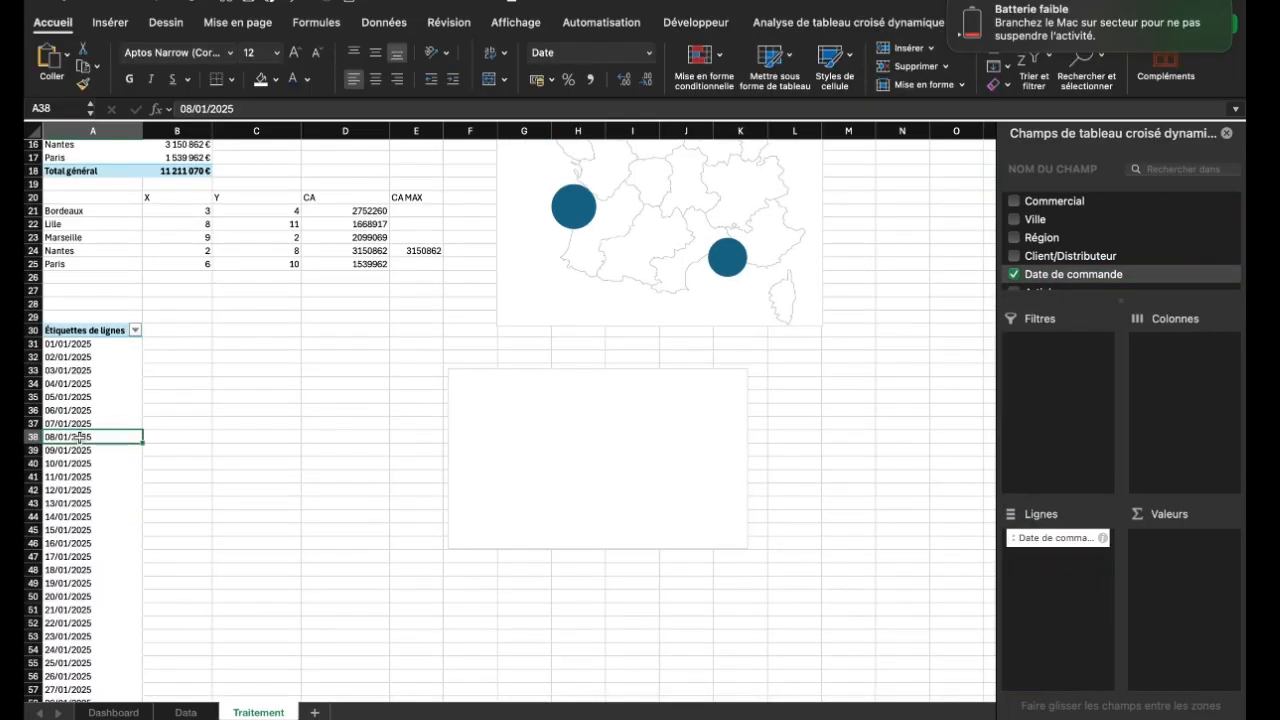
click(394, 27)
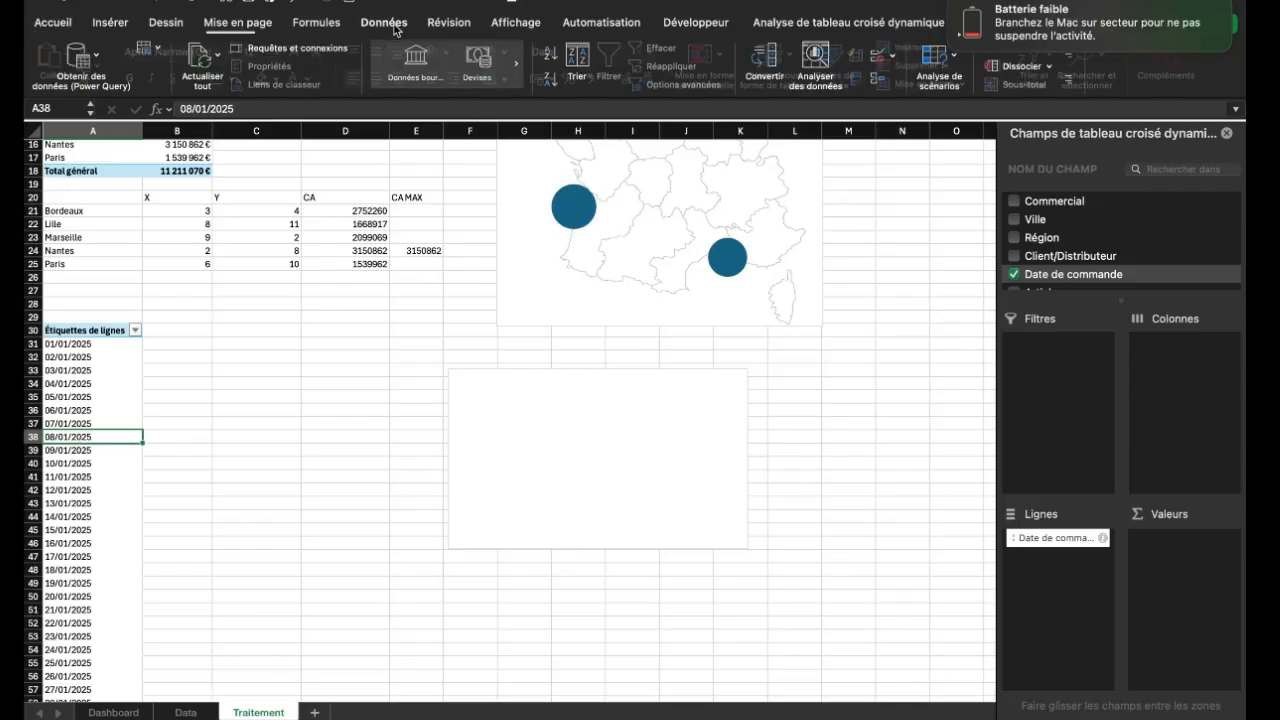
click(1044, 48)
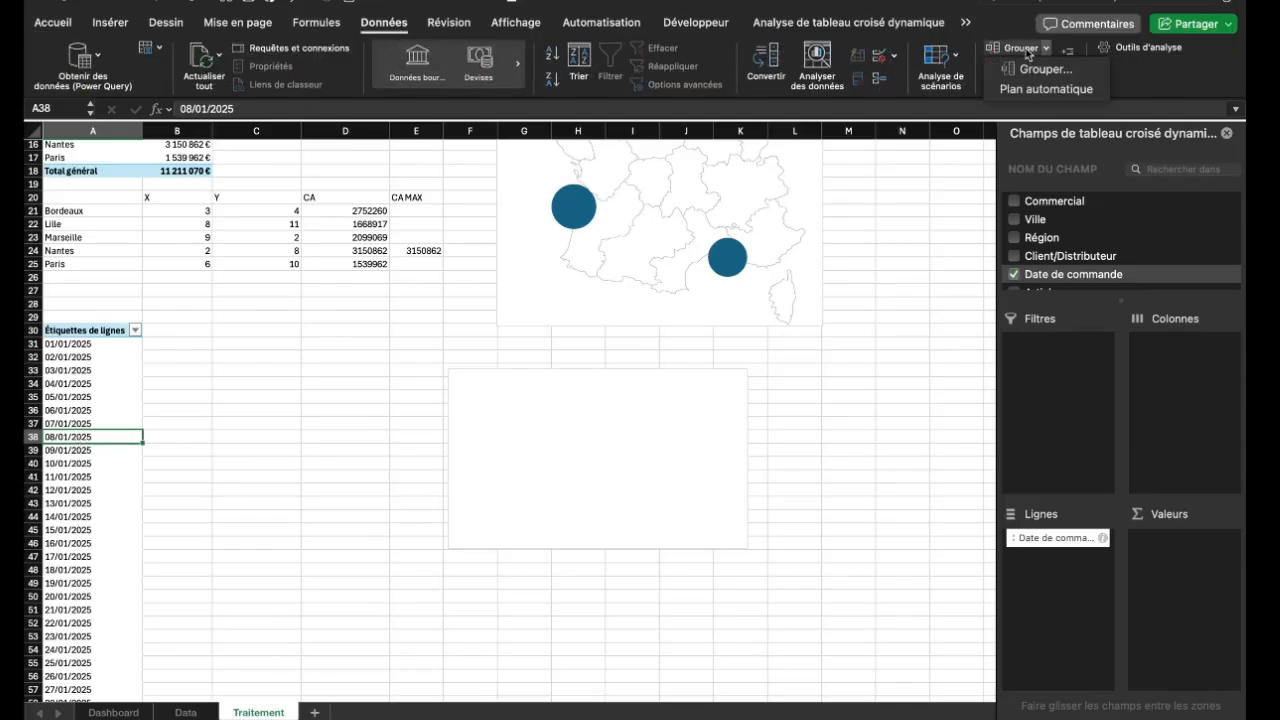
click(1031, 69)
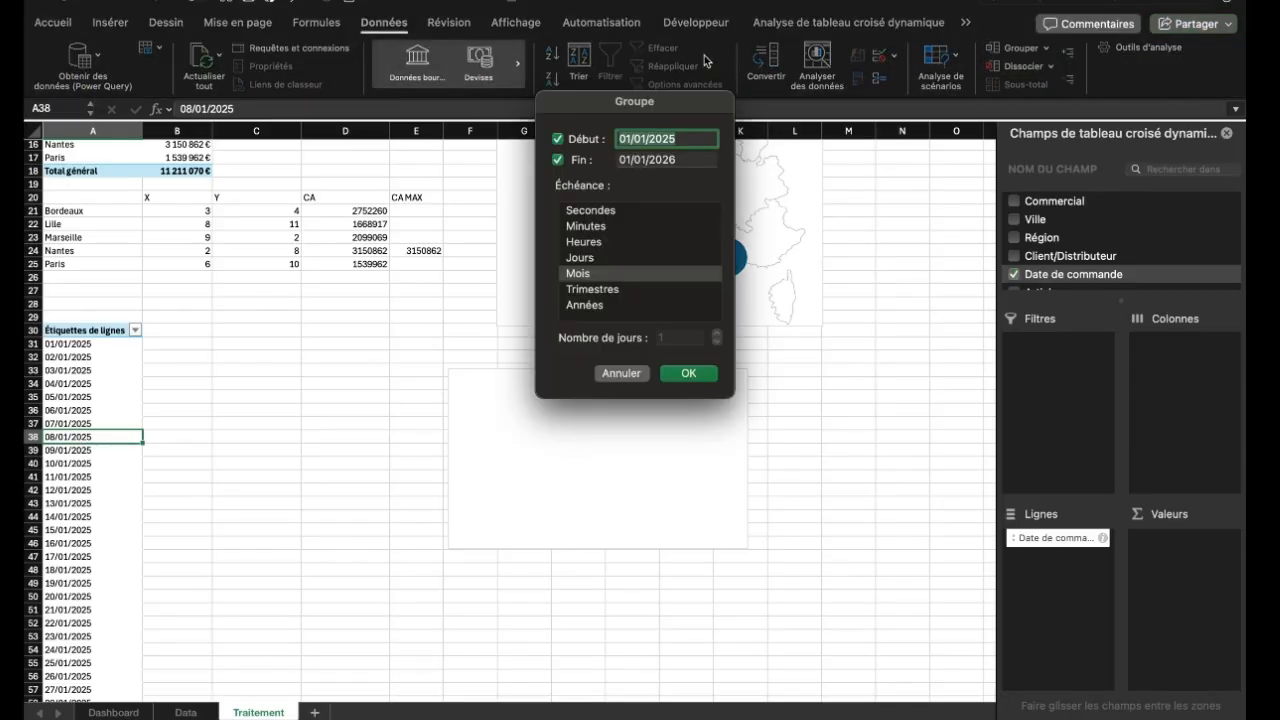
click(606, 280)
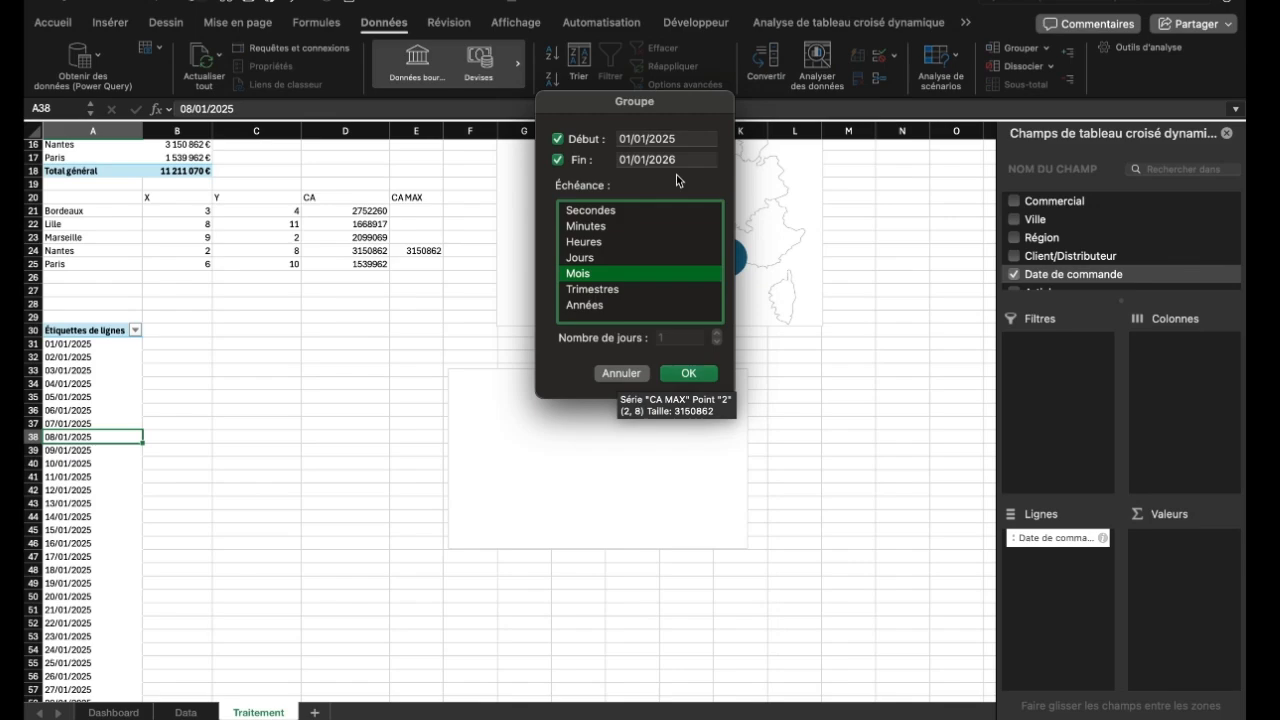
click(688, 373)
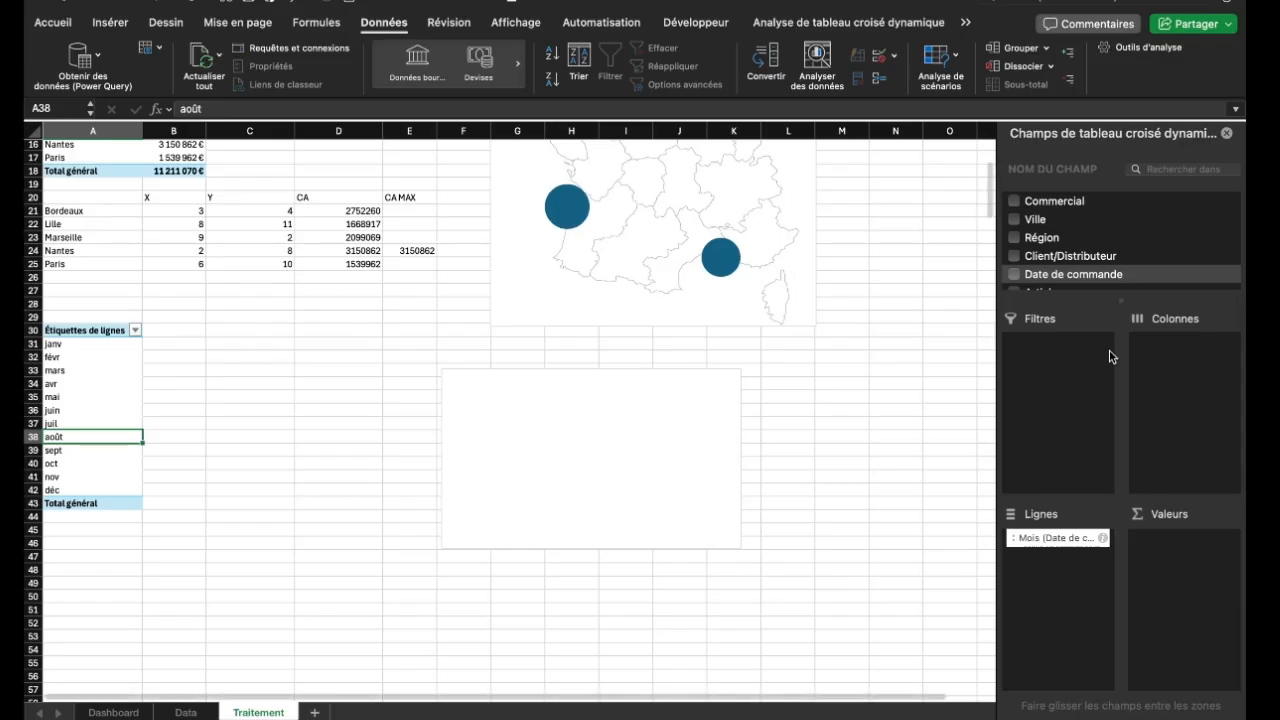
Add CA to the pivot chart's values and change the chart type from columns to a line chart
scroll(1103, 263, down, 2)
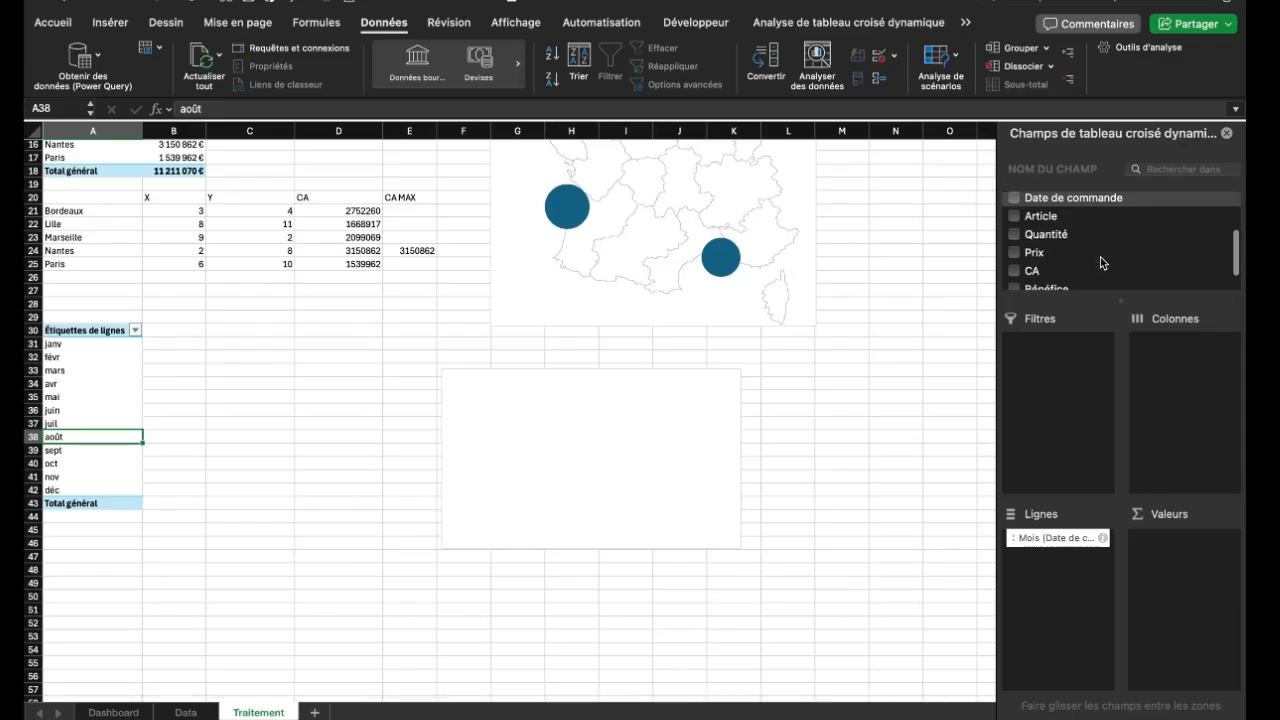
click(1014, 271)
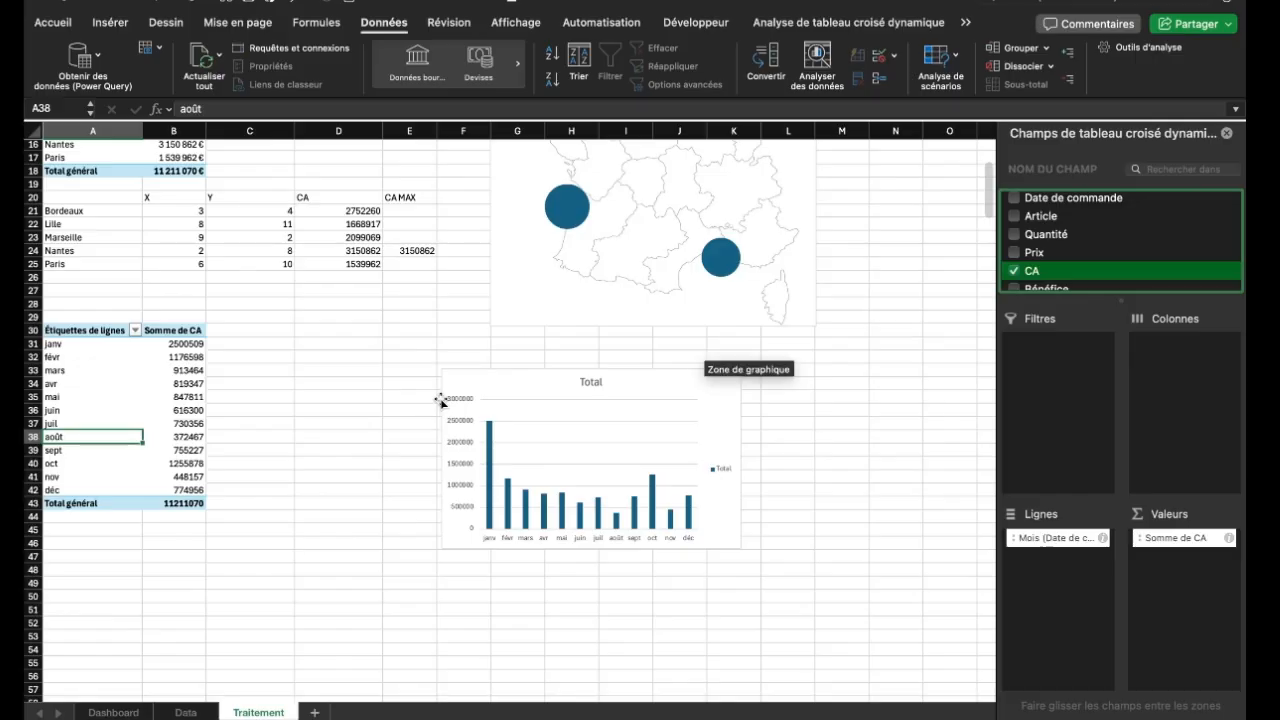
click(647, 375)
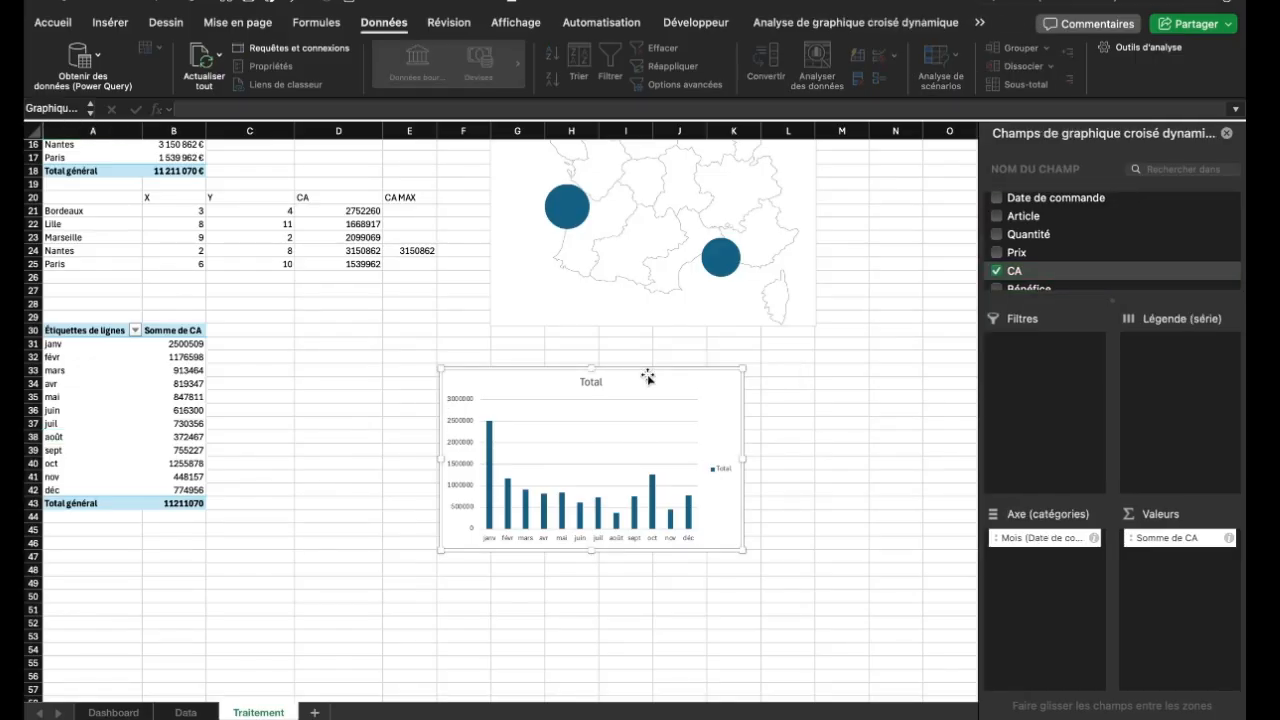
click(980, 25)
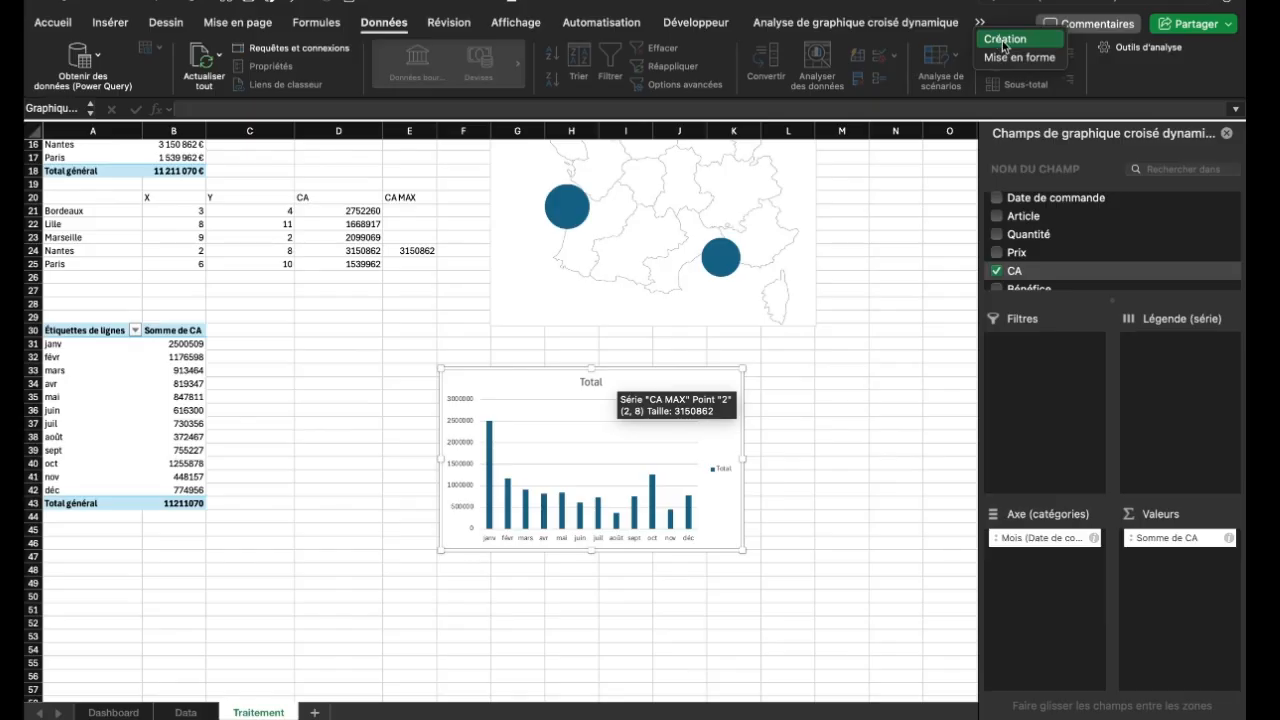
click(1004, 40)
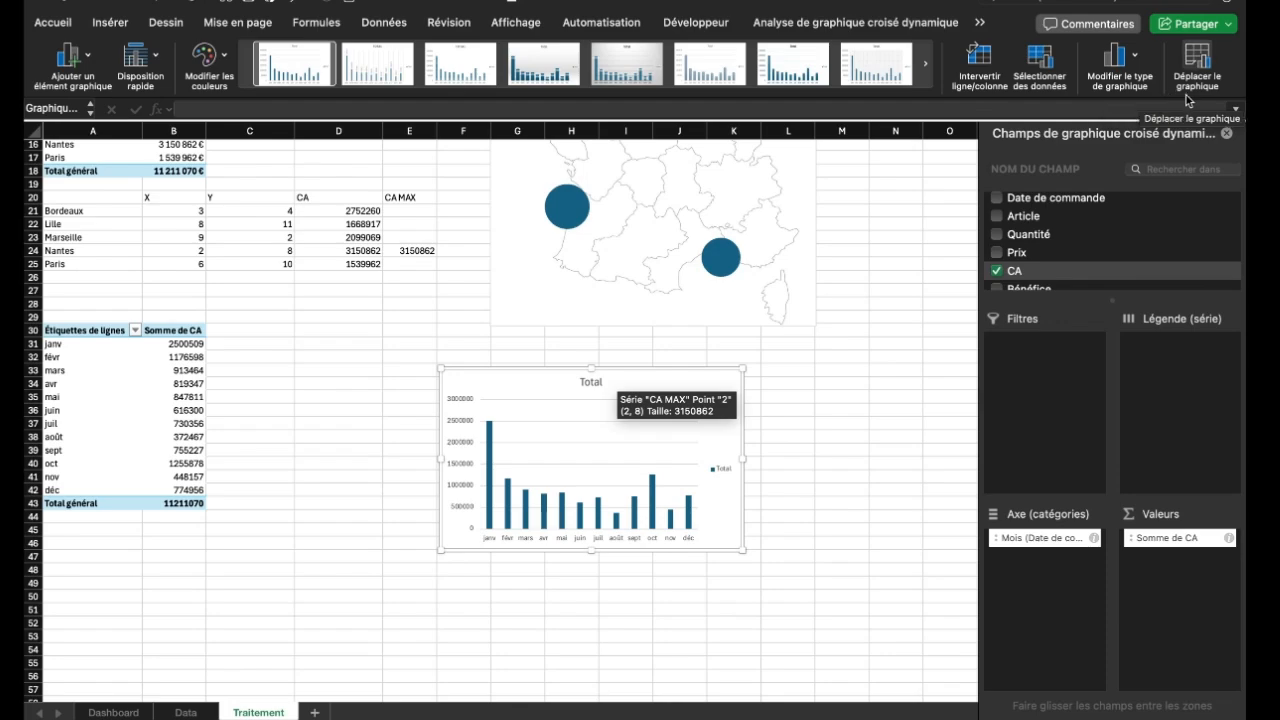
click(1118, 55)
mouse_move(1067, 102)
click(797, 163)
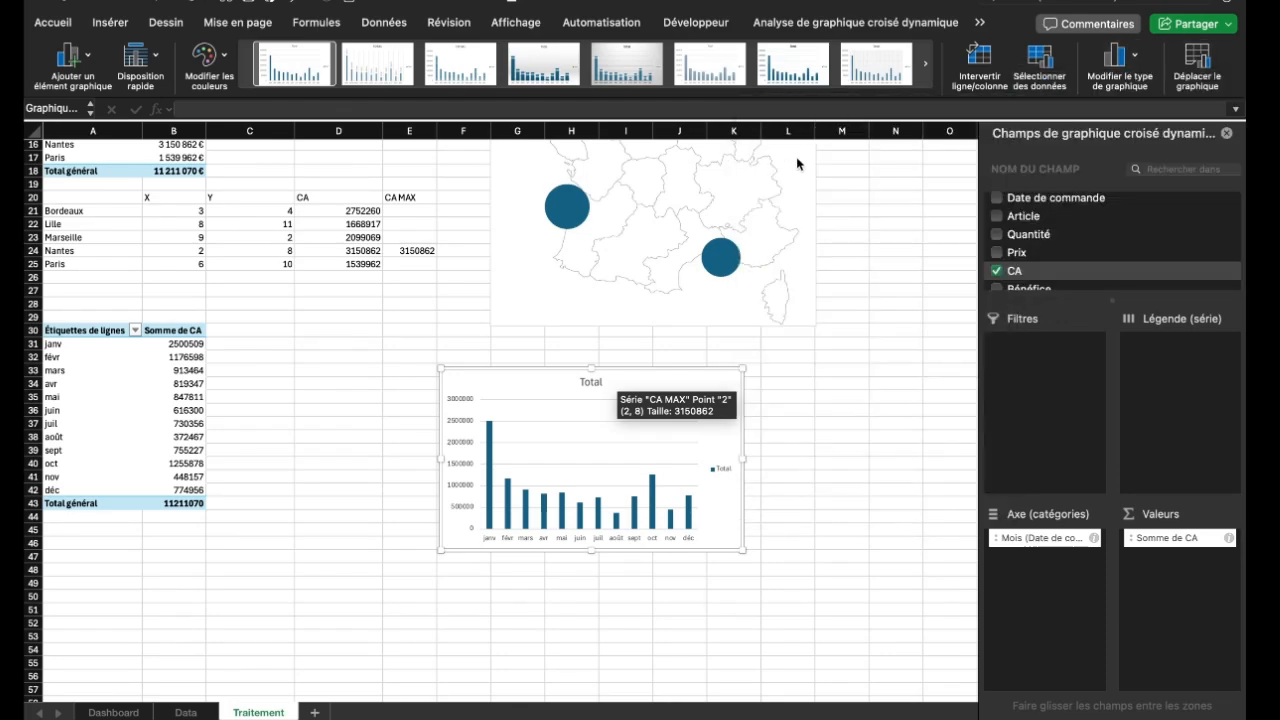
Remove the legend, title, vertical axis and horizontal gridlines from the monthly CA line chart
click(714, 474)
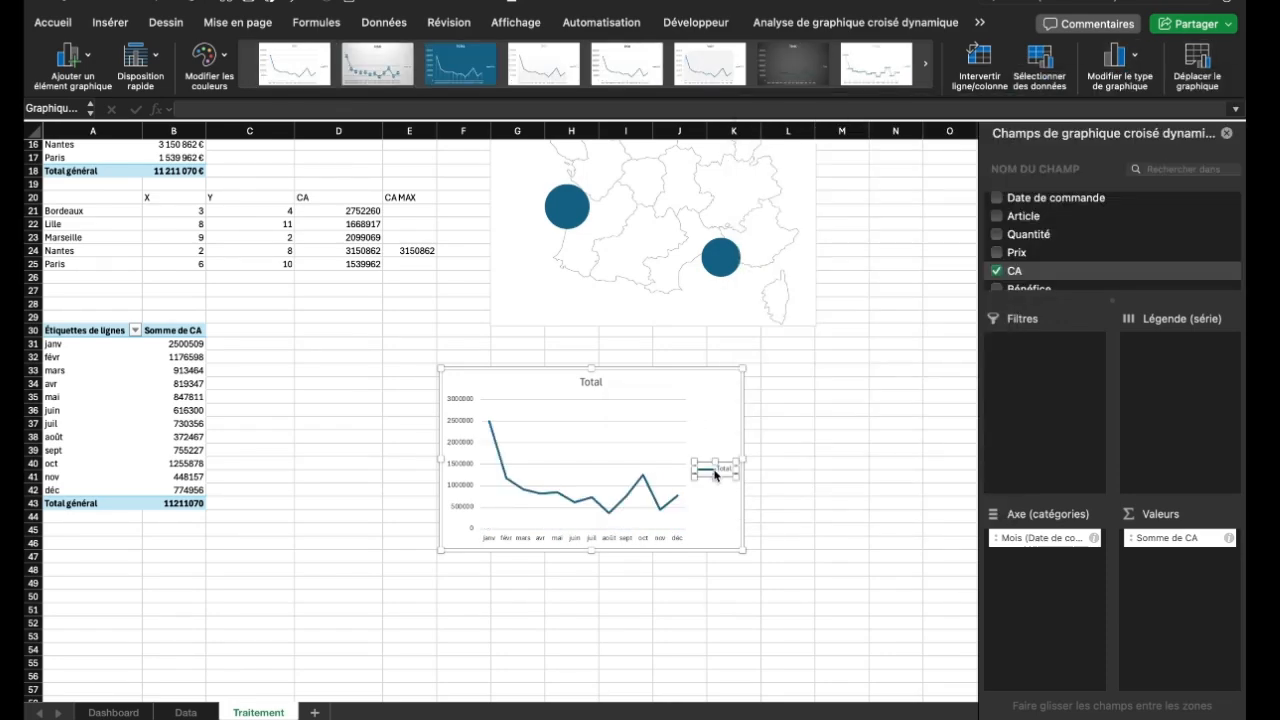
key(Delete)
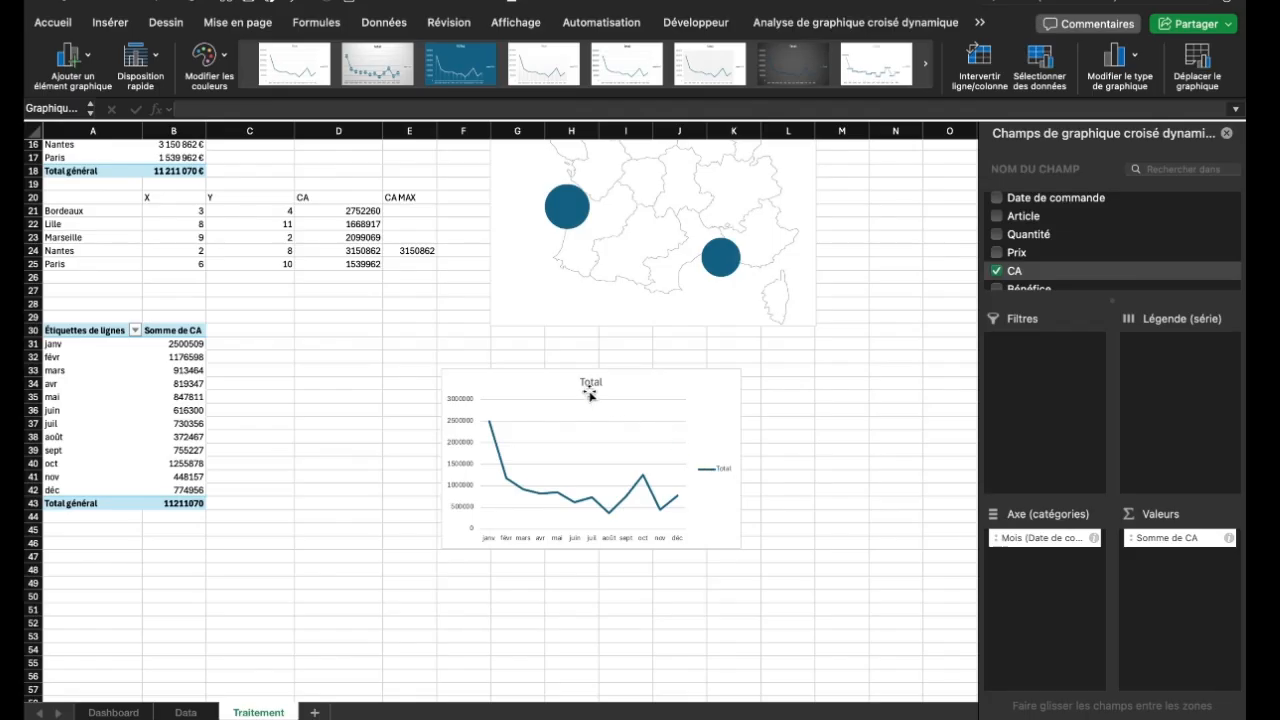
click(590, 383)
key(Delete)
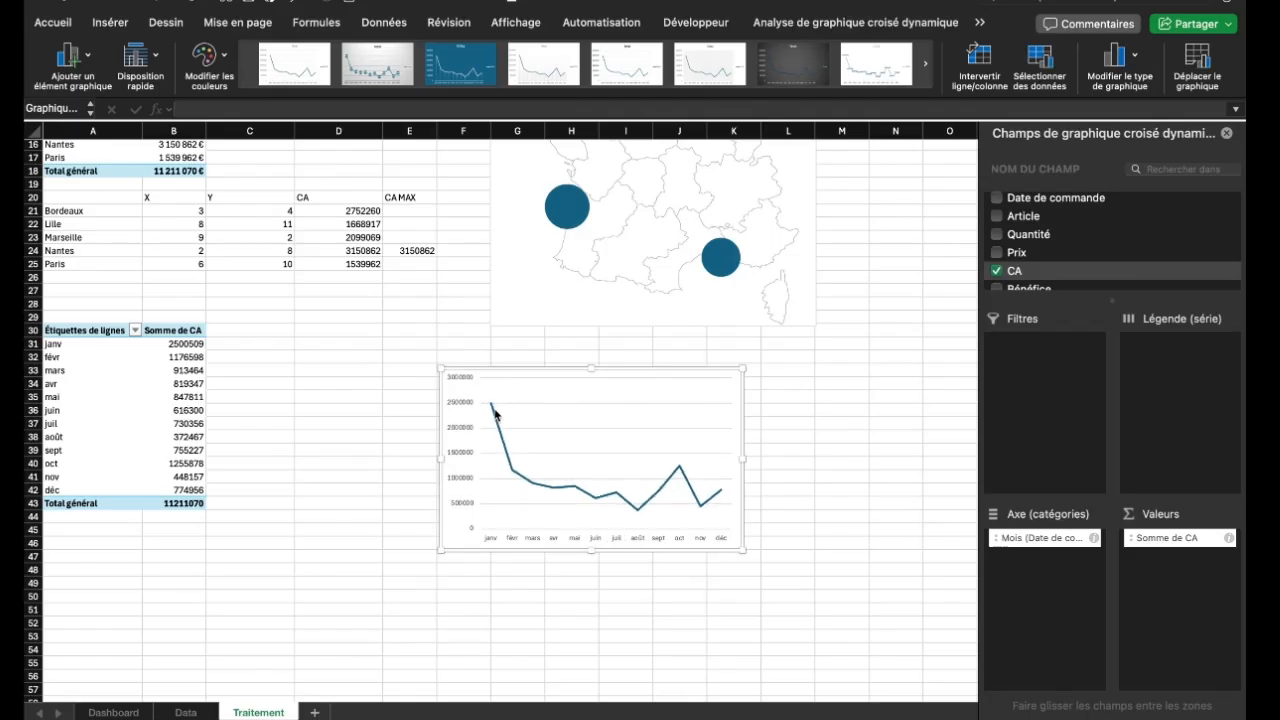
click(454, 404)
key(Delete)
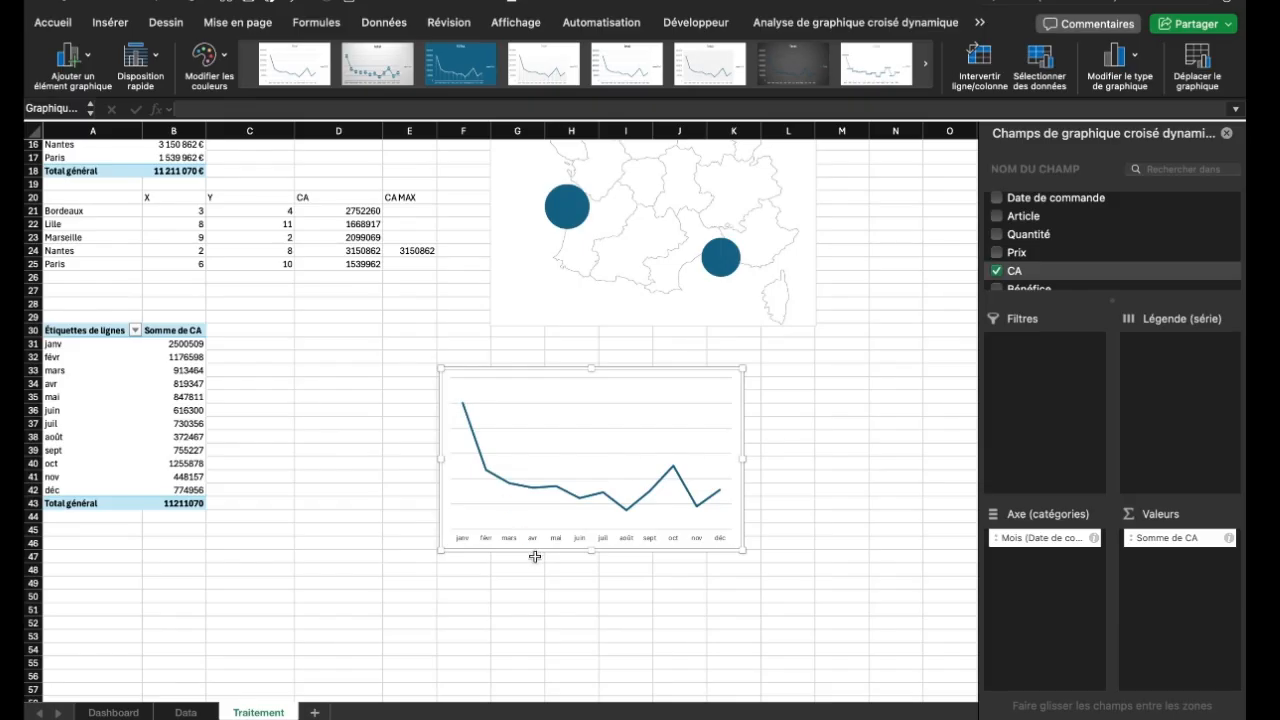
click(703, 408)
key(Delete)
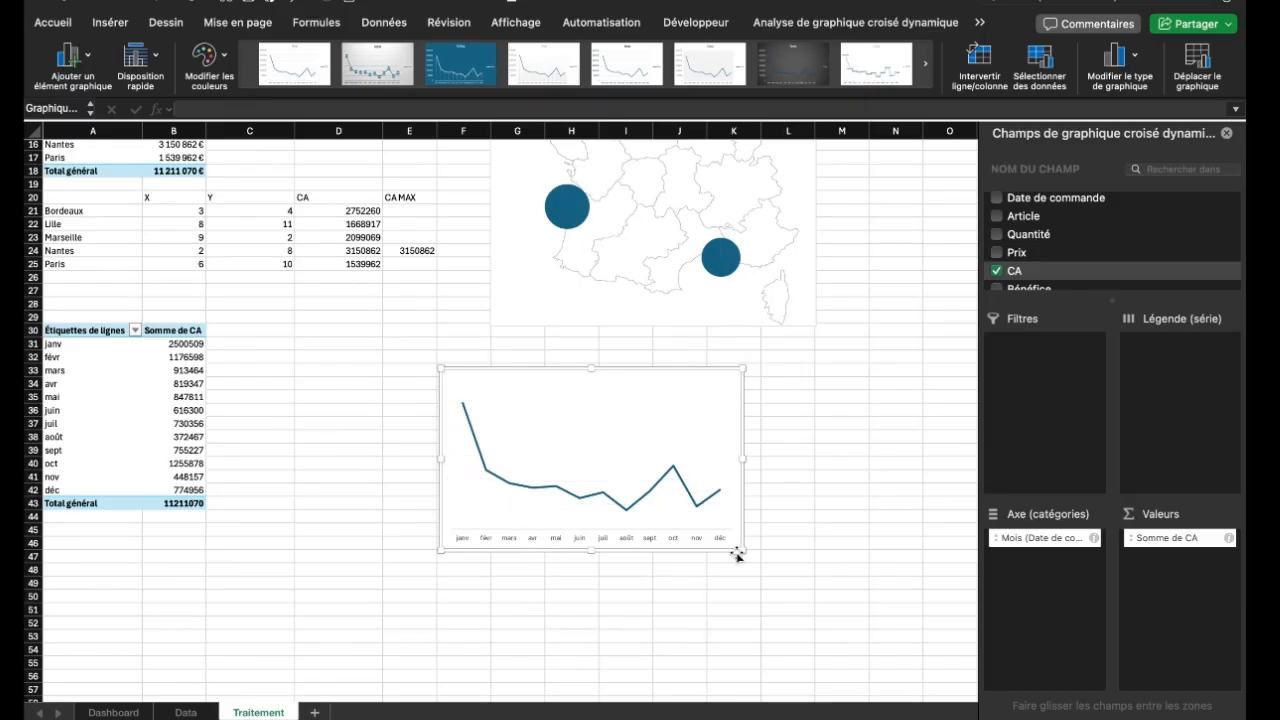
Enlarge the monthly CA line chart to about column L and row 49, and add drop lines (Lignes de projection)
drag(742, 551, 807, 582)
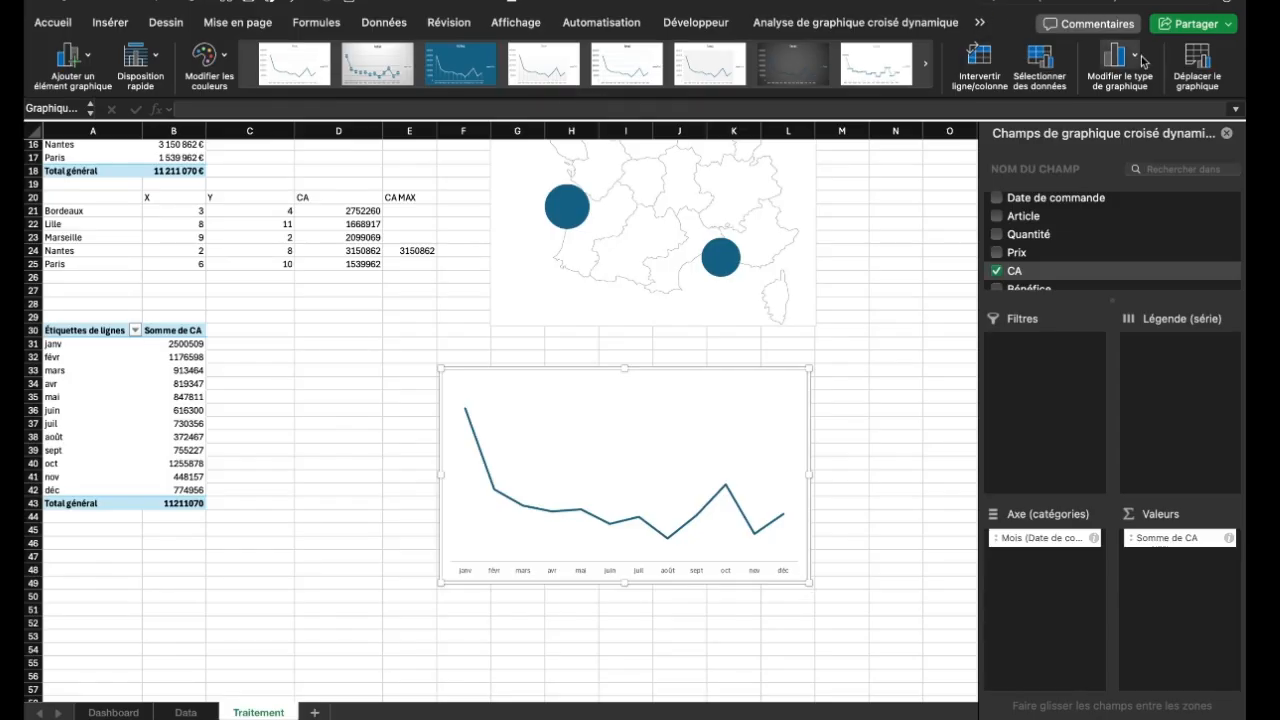
click(82, 58)
mouse_move(137, 264)
mouse_move(136, 241)
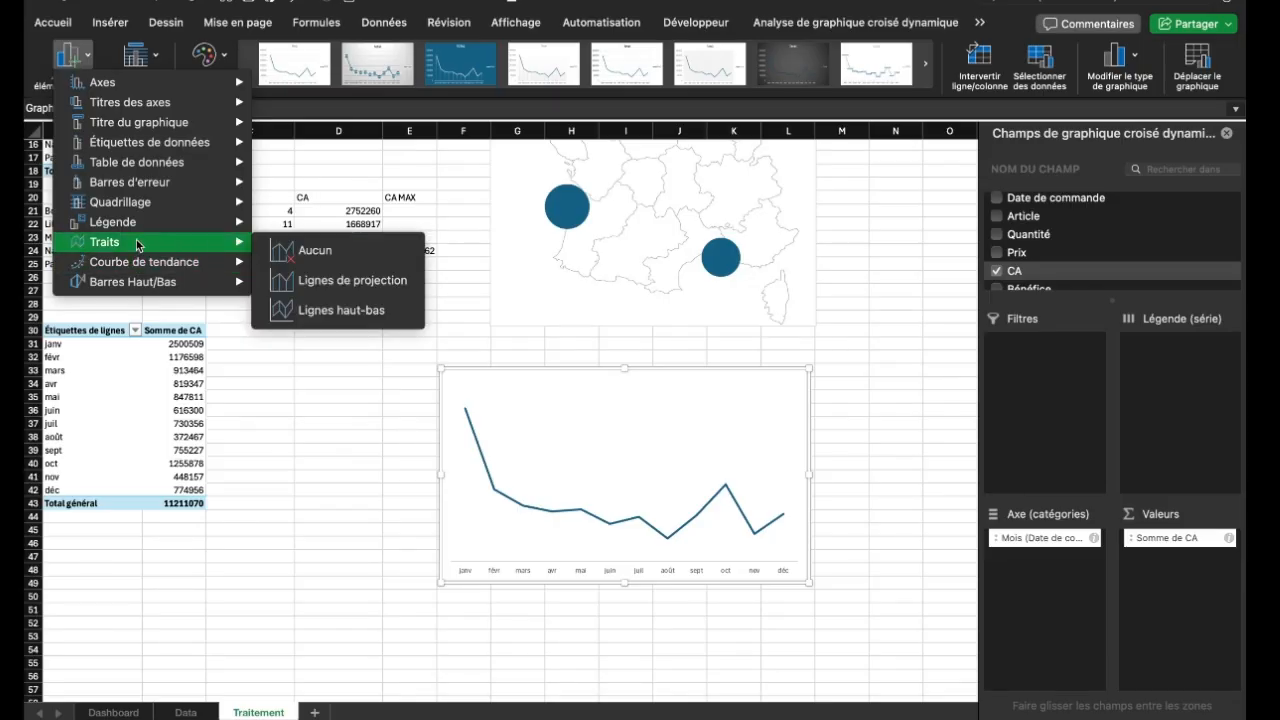
click(340, 281)
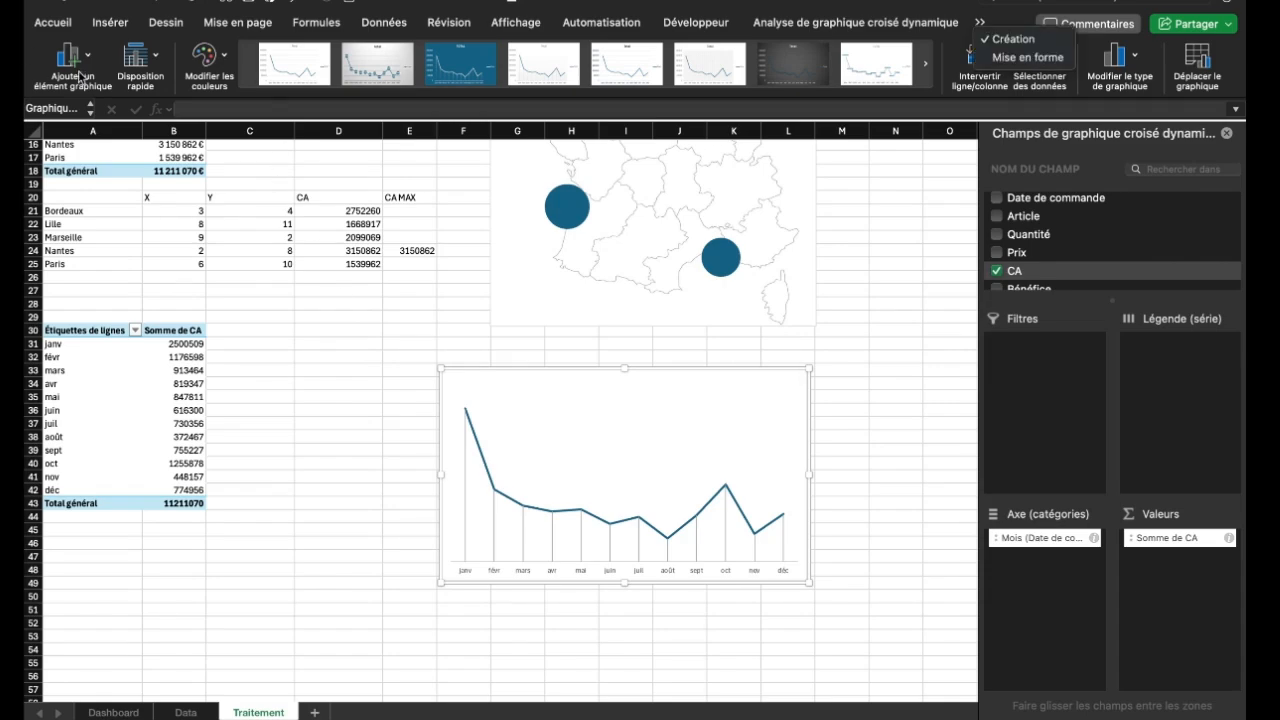
Open the data label placement options for the monthly CA line chart
click(70, 60)
mouse_move(150, 142)
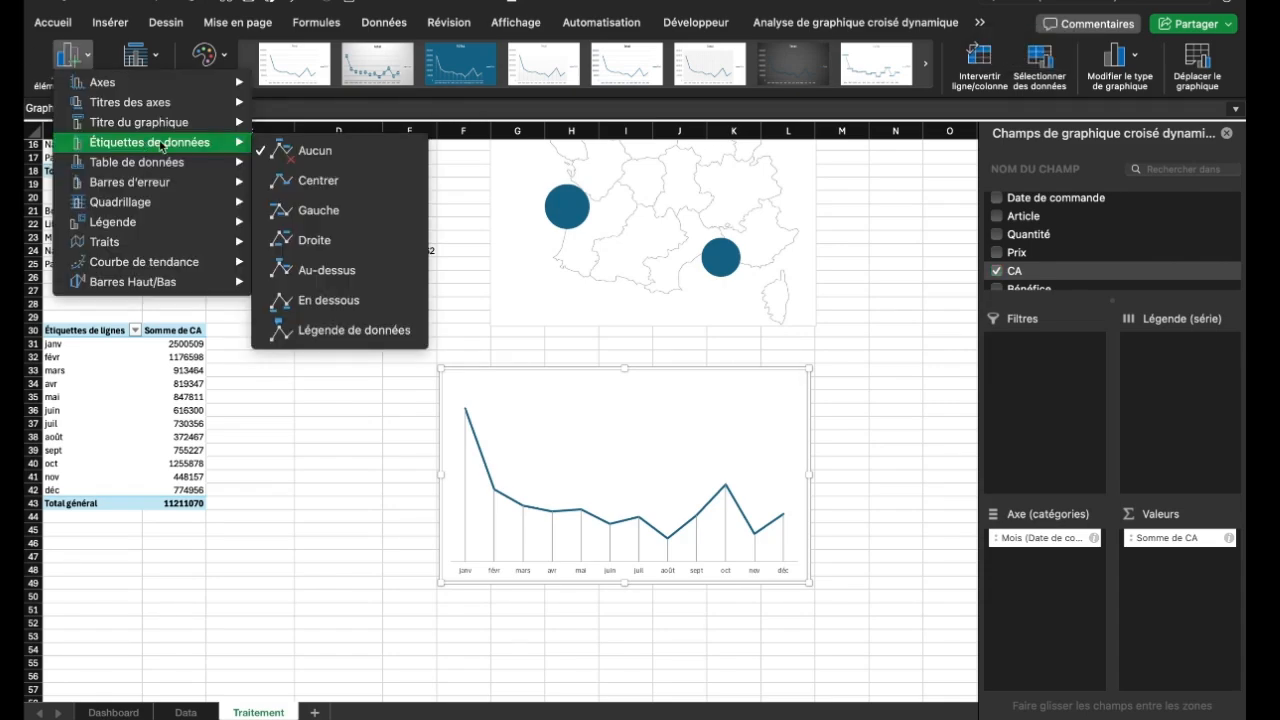
Add data labels above the points of the monthly CA line chart
click(325, 247)
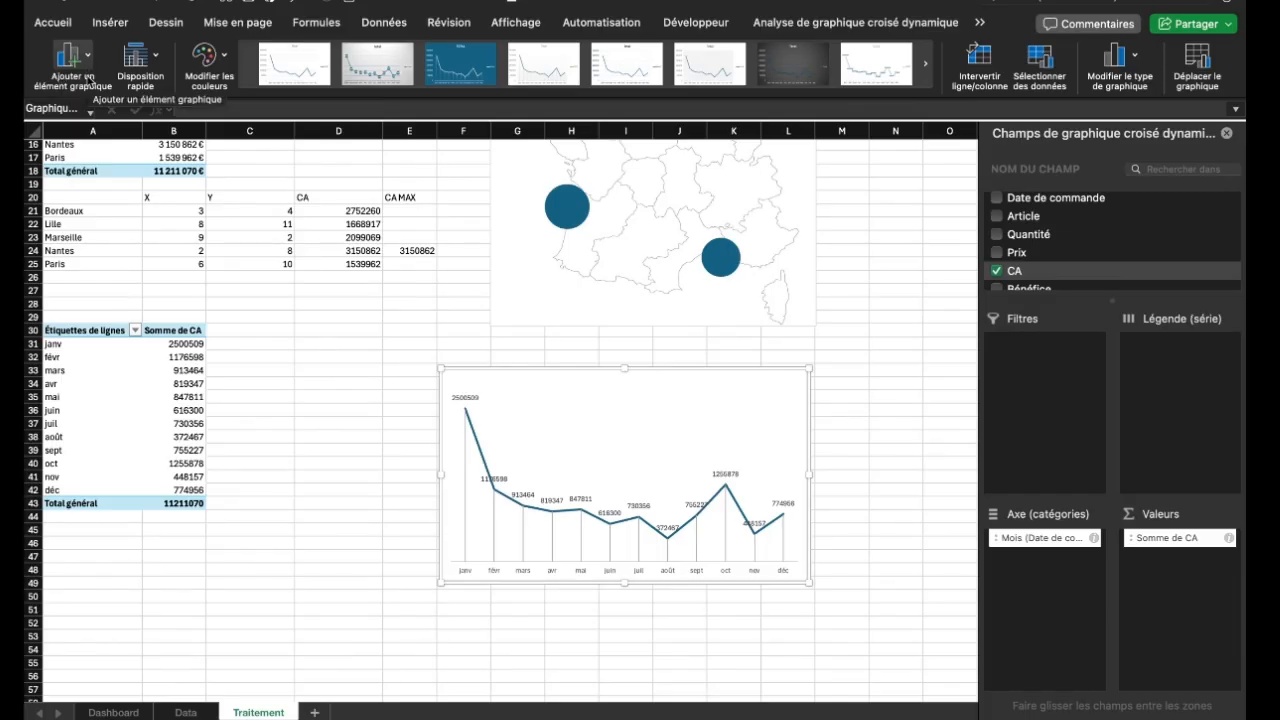
click(466, 398)
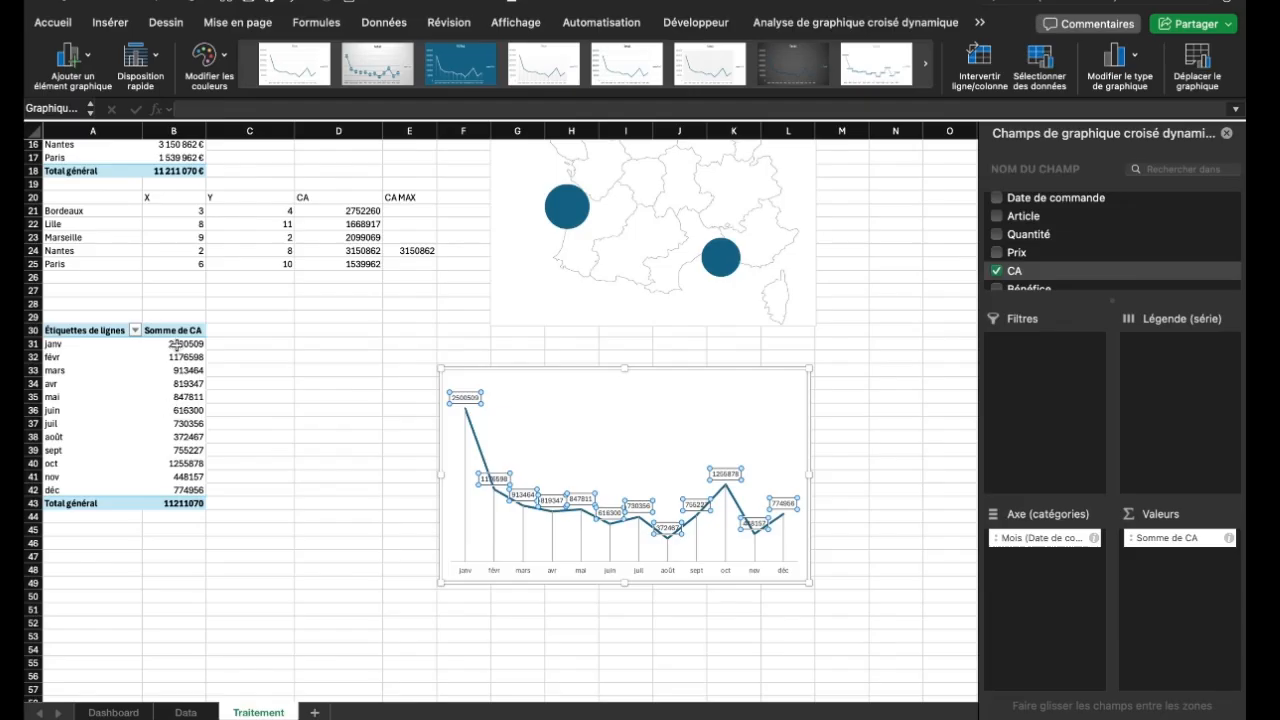
Format the monthly pivot table's Somme de CA values, including the grand total, as Monétaire with no decimals
drag(178, 347, 161, 503)
click(63, 25)
click(63, 25)
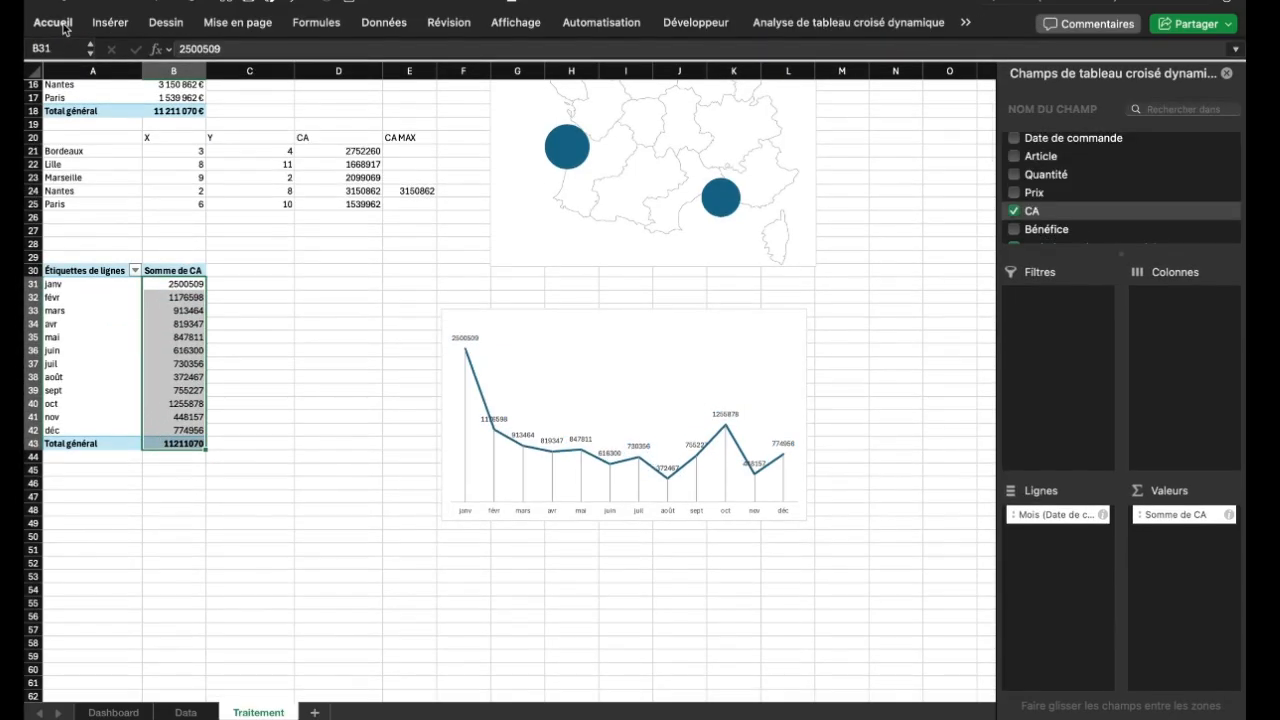
click(63, 25)
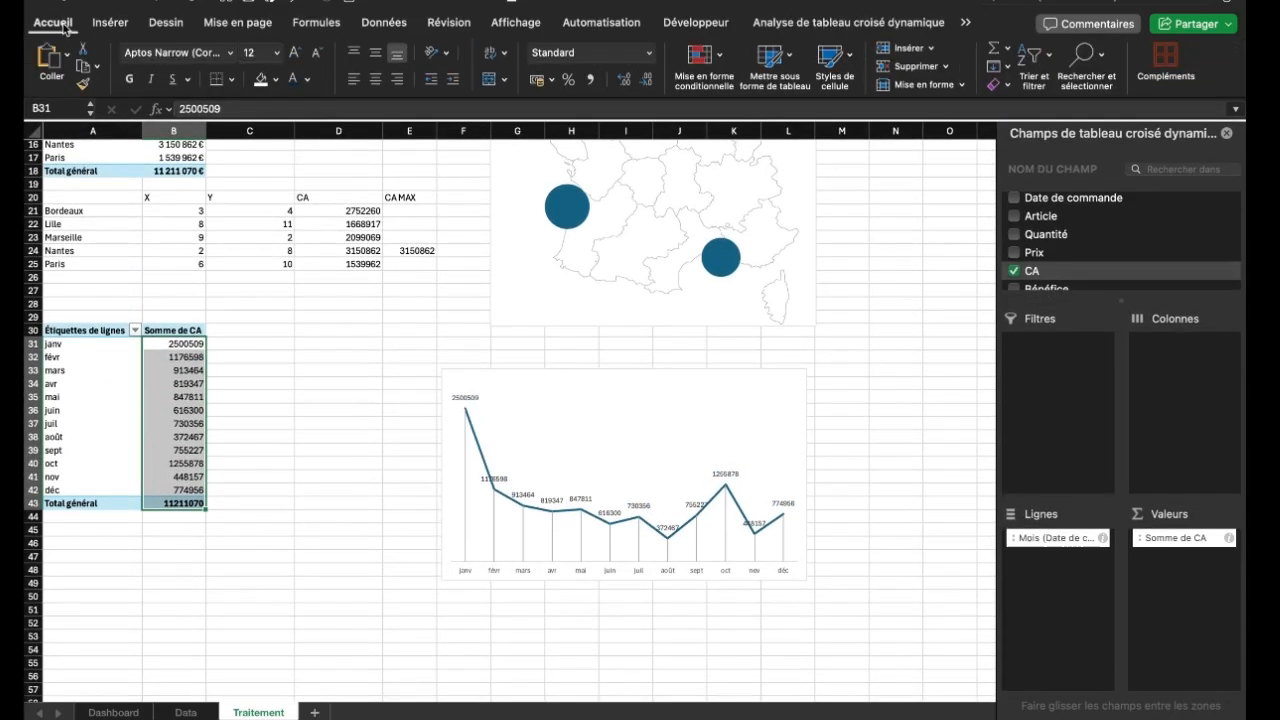
click(650, 58)
click(590, 145)
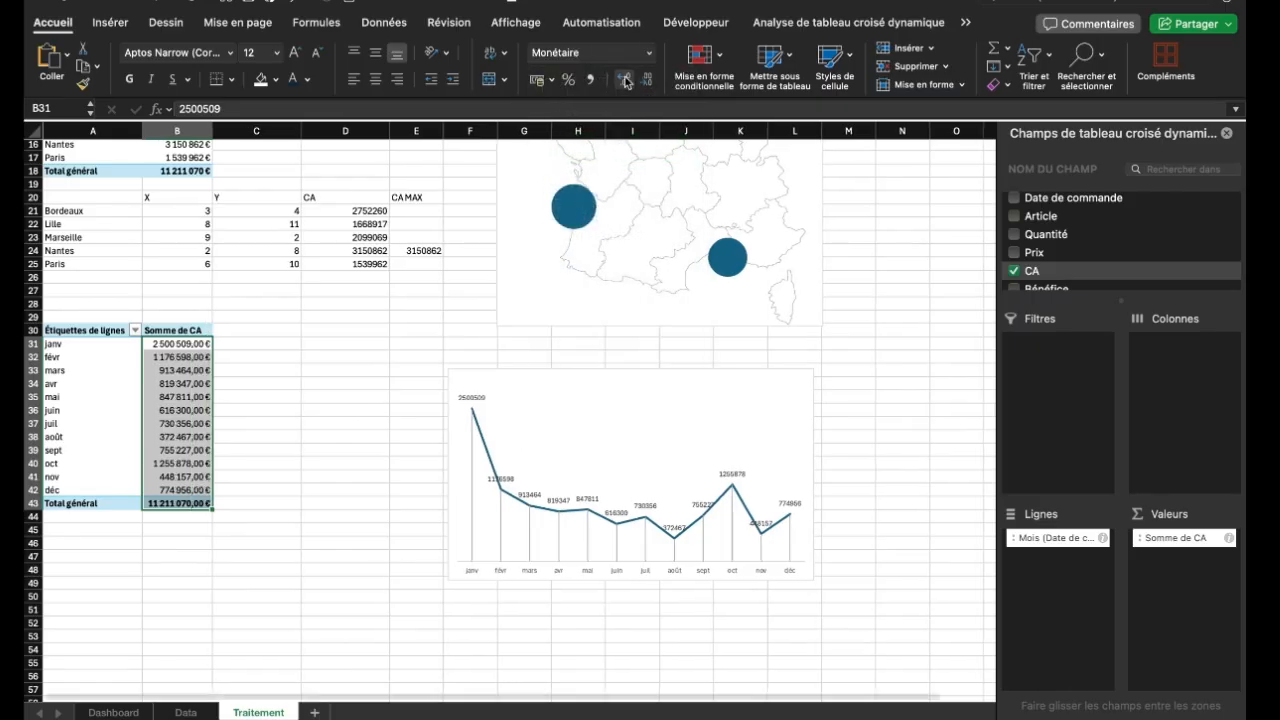
click(646, 80)
click(646, 80)
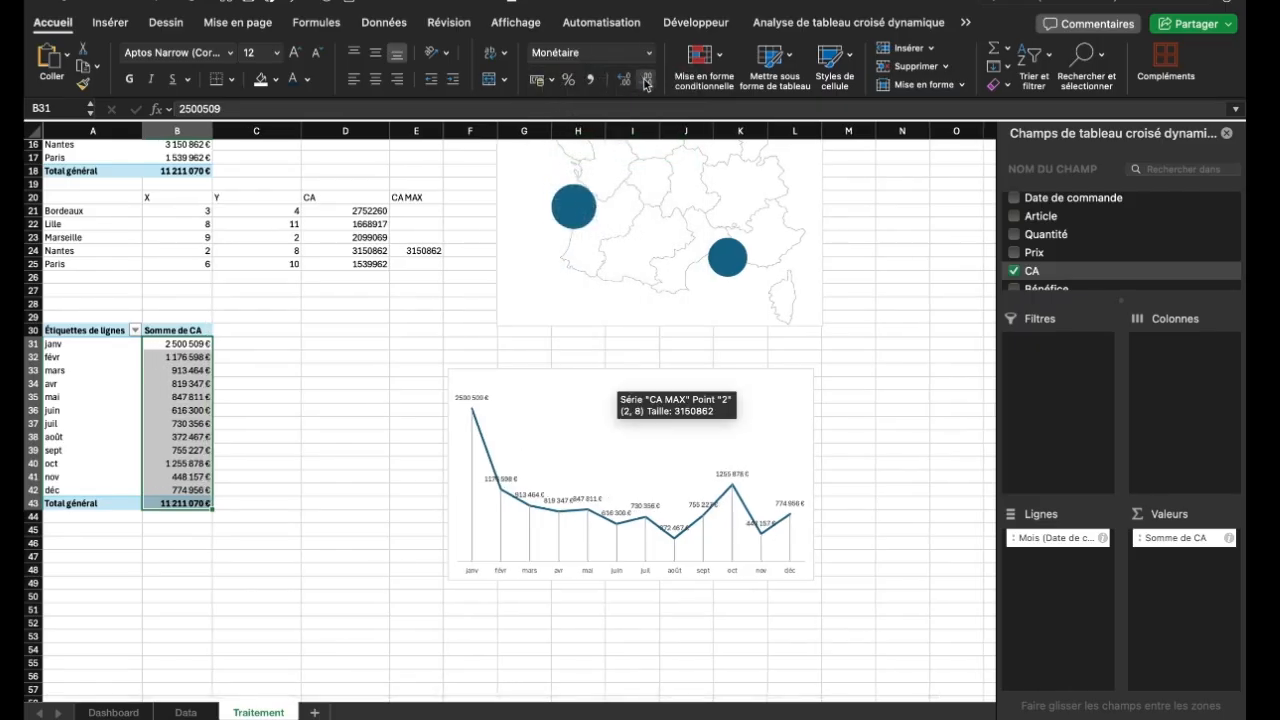
Set the line chart's plot area to no fill and no outline
click(686, 440)
click(982, 23)
click(1005, 58)
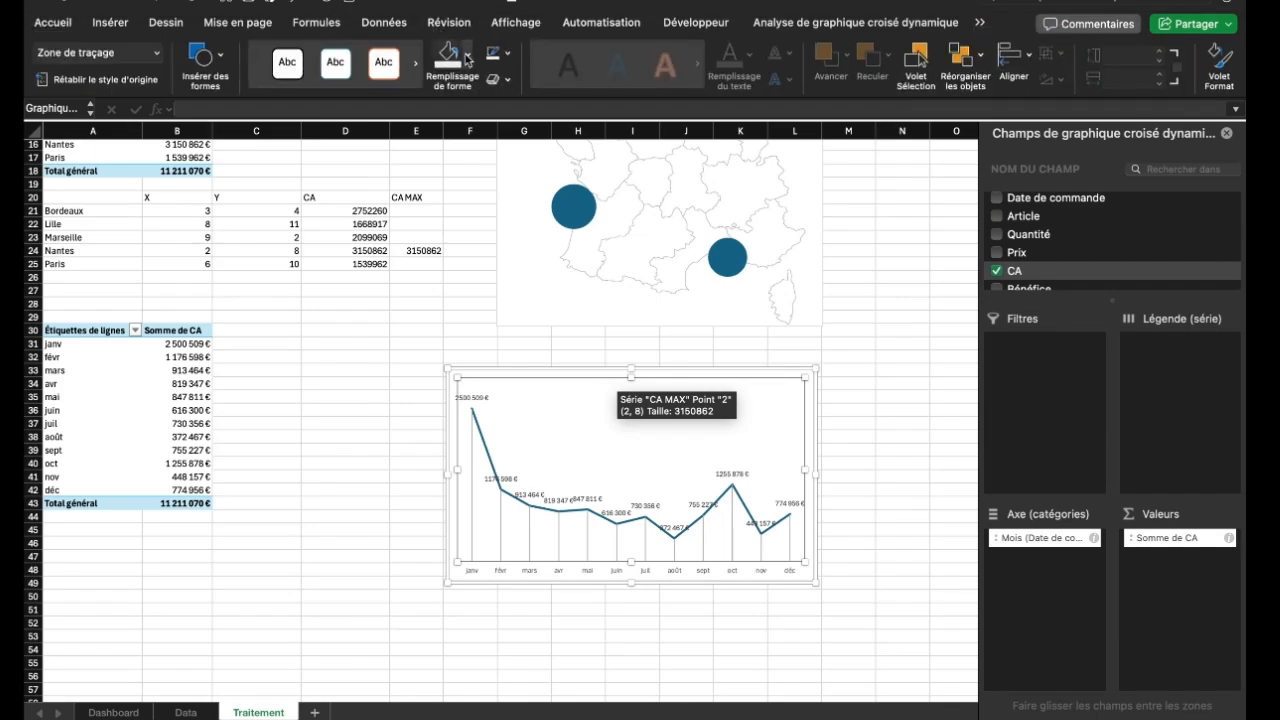
click(465, 64)
click(480, 128)
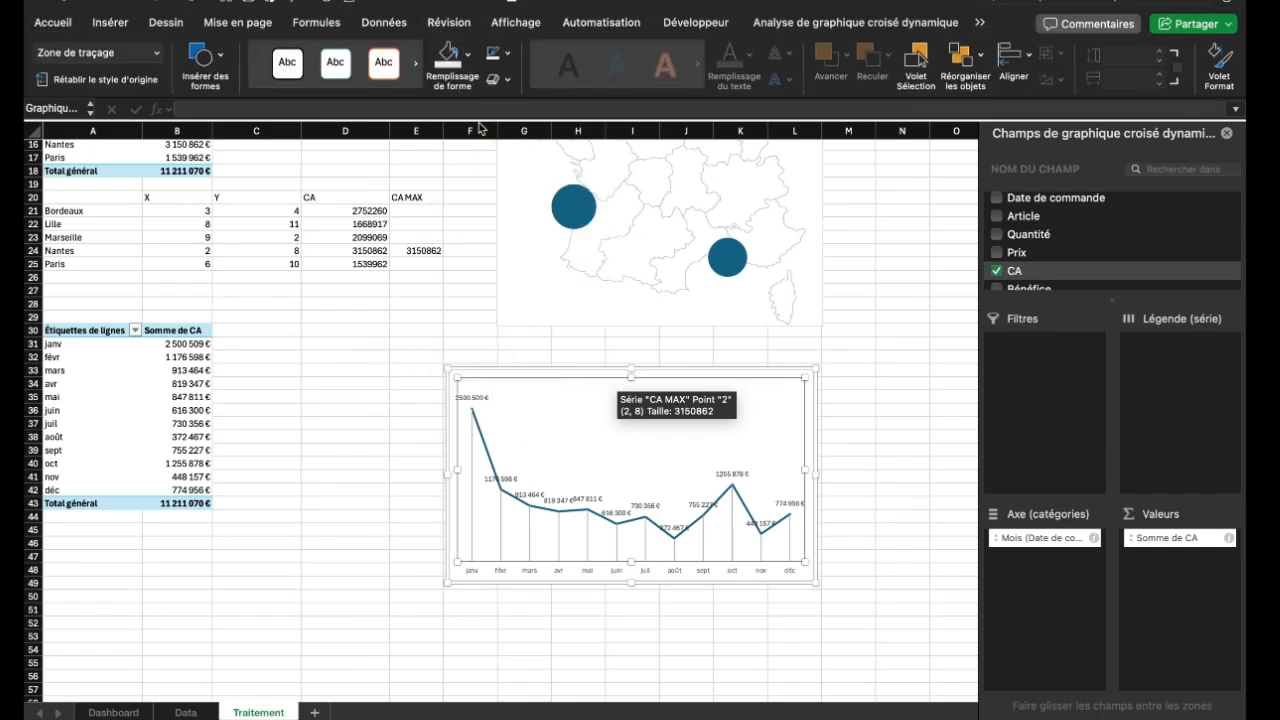
click(506, 53)
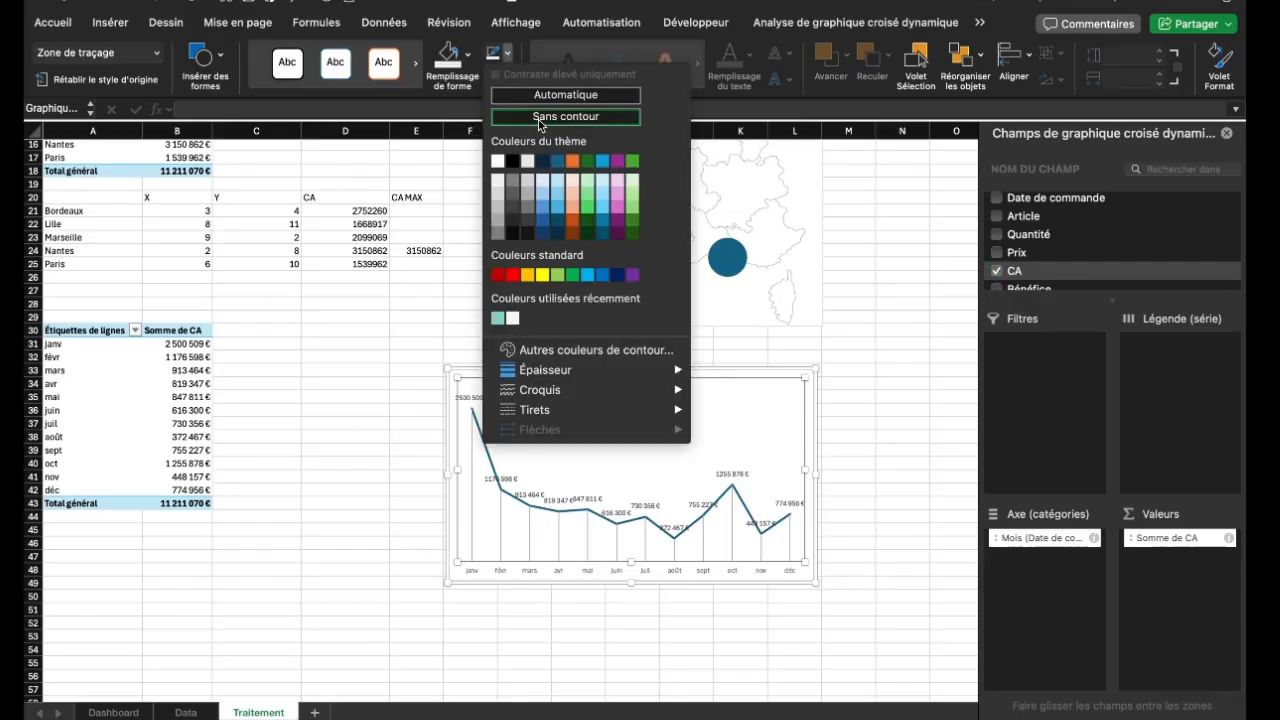
click(540, 118)
Bring the line chart onto the Dashboard sheet and fit it inside the TENDANCE DES VENTES card at about 1.31" by 8.85"
click(710, 372)
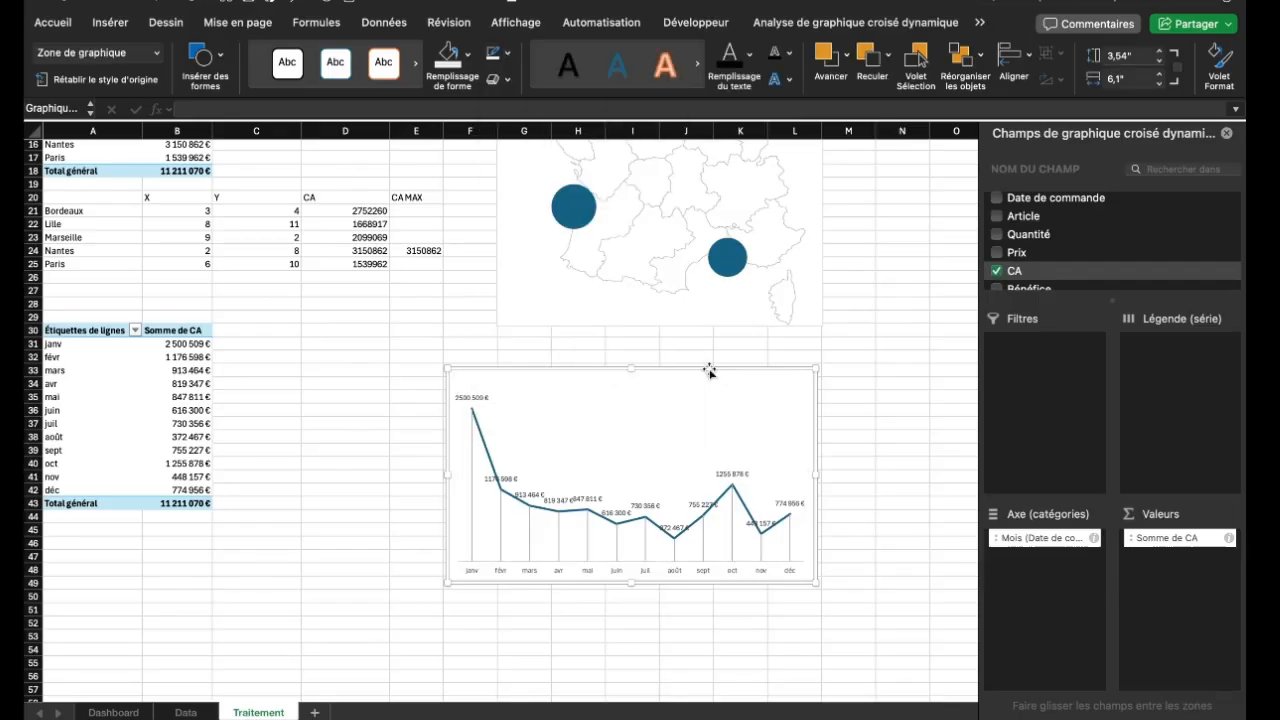
click(113, 712)
key(ctrl+v)
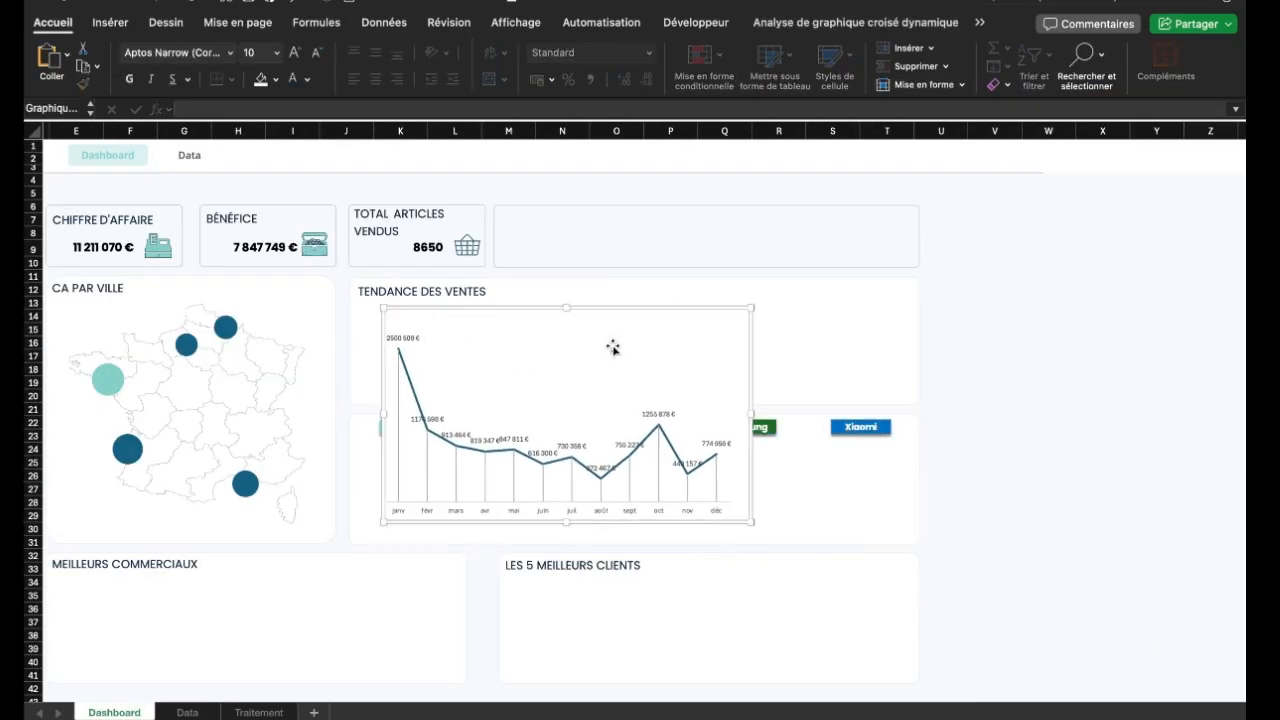
drag(754, 412, 916, 412)
drag(650, 523, 642, 386)
mouse_move(677, 312)
mouse_down()
mouse_move(631, 317)
mouse_move(657, 317)
mouse_up()
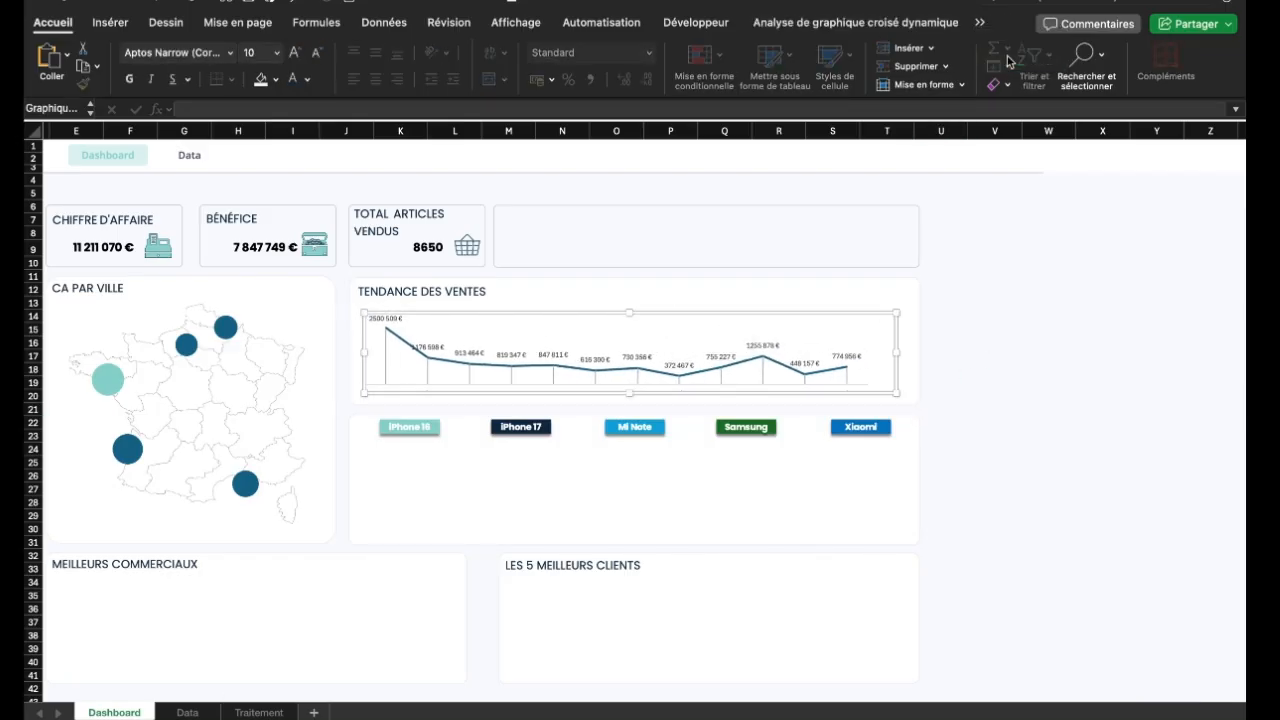
Remove the fill and outline from the chart area of the dashboard's line chart
click(470, 58)
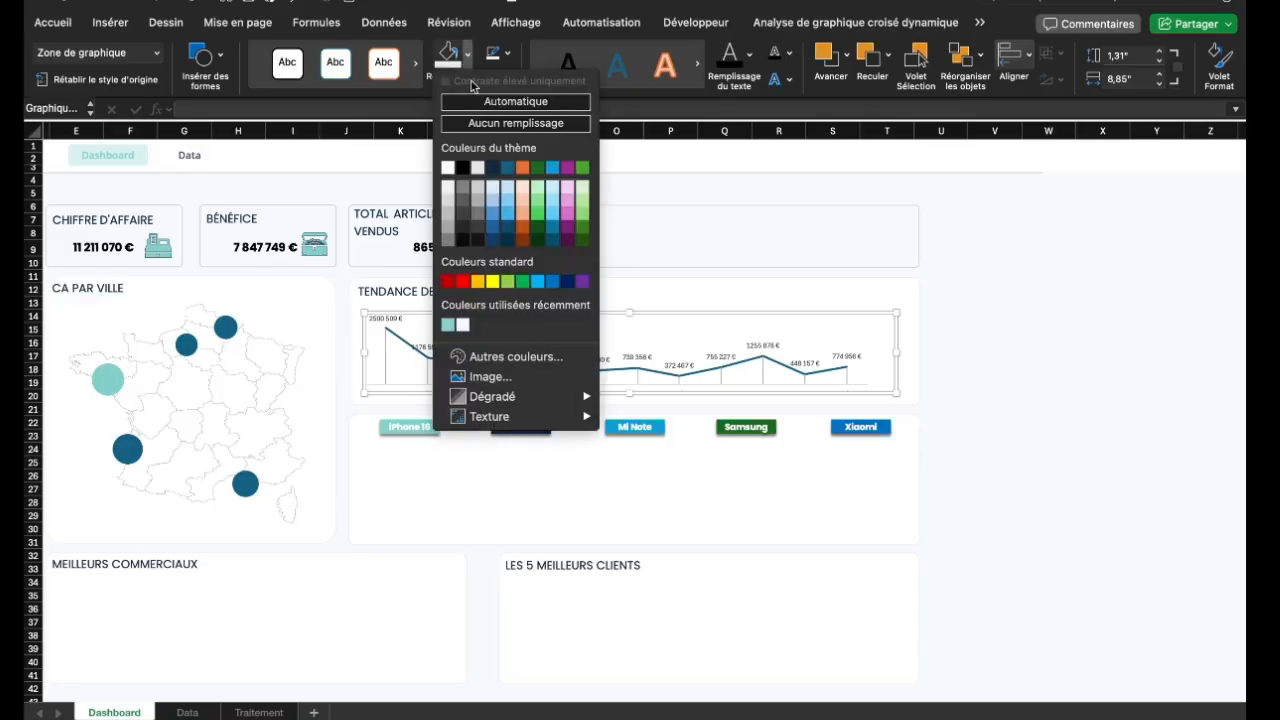
click(482, 124)
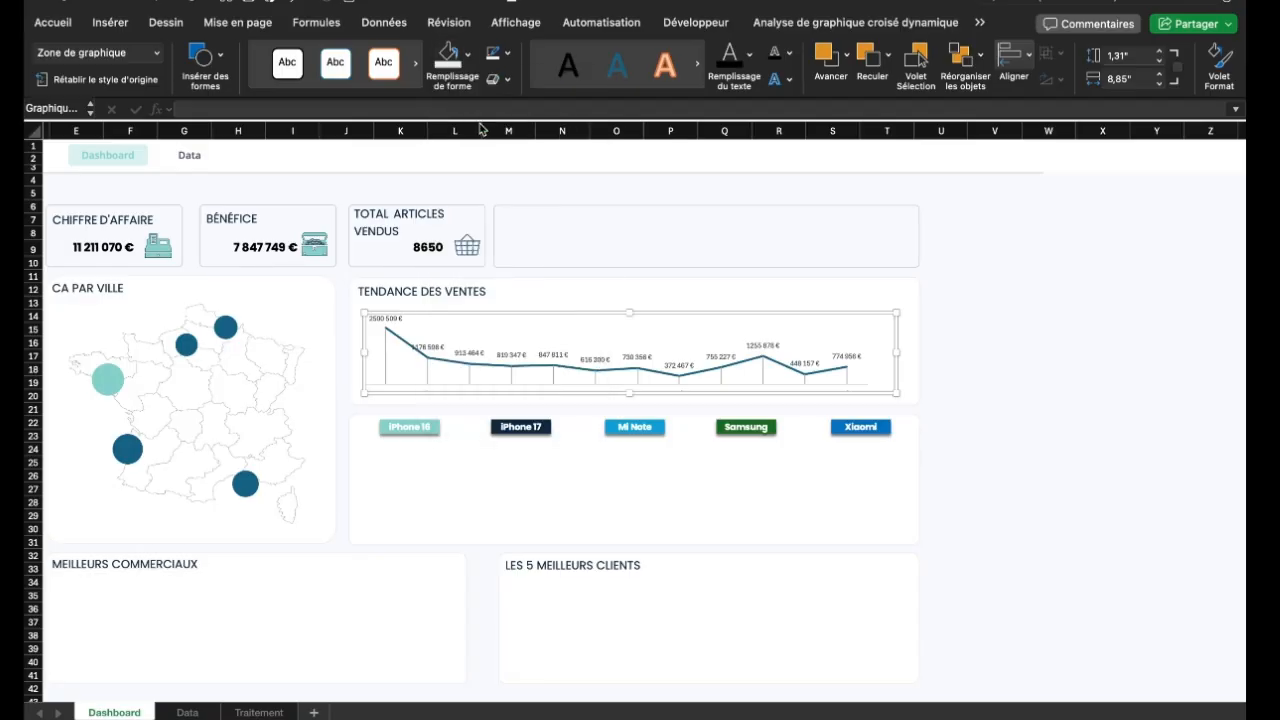
click(508, 53)
click(535, 118)
Enlarge the line chart on all sides to span the full width of the TENDANCE DES VENTES card and show its month labels
drag(900, 313, 916, 304)
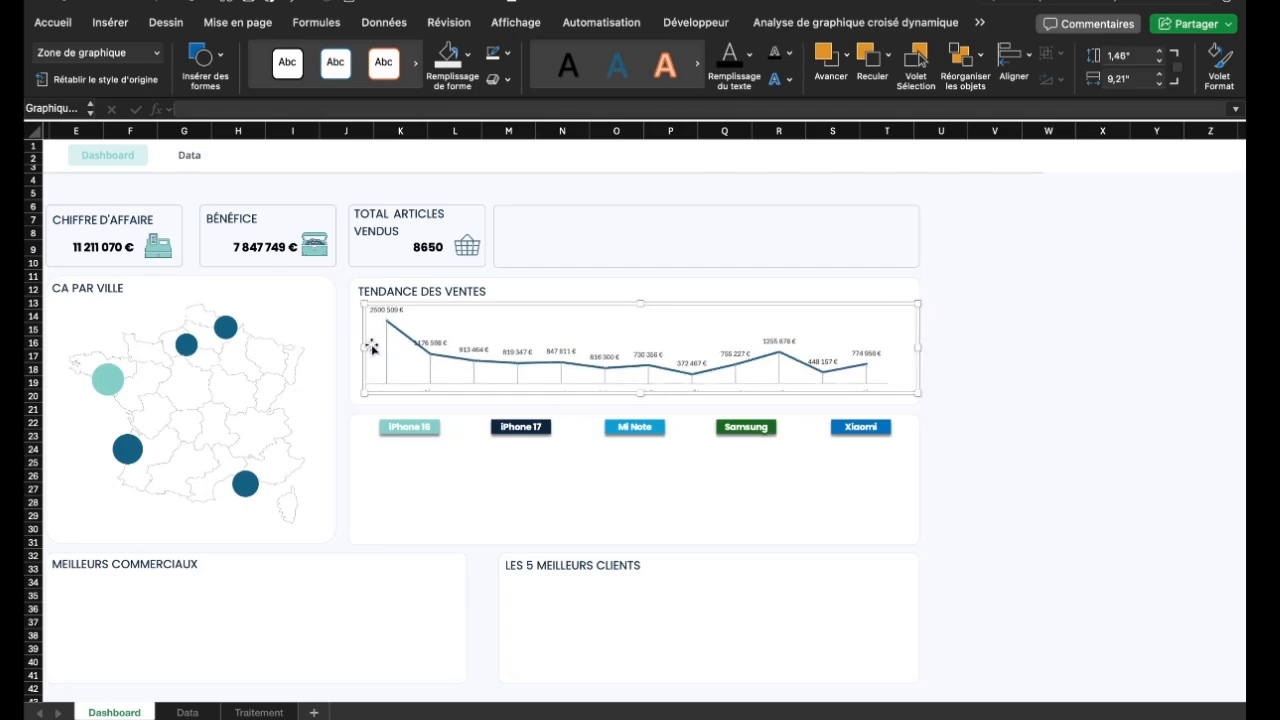
drag(363, 345, 351, 345)
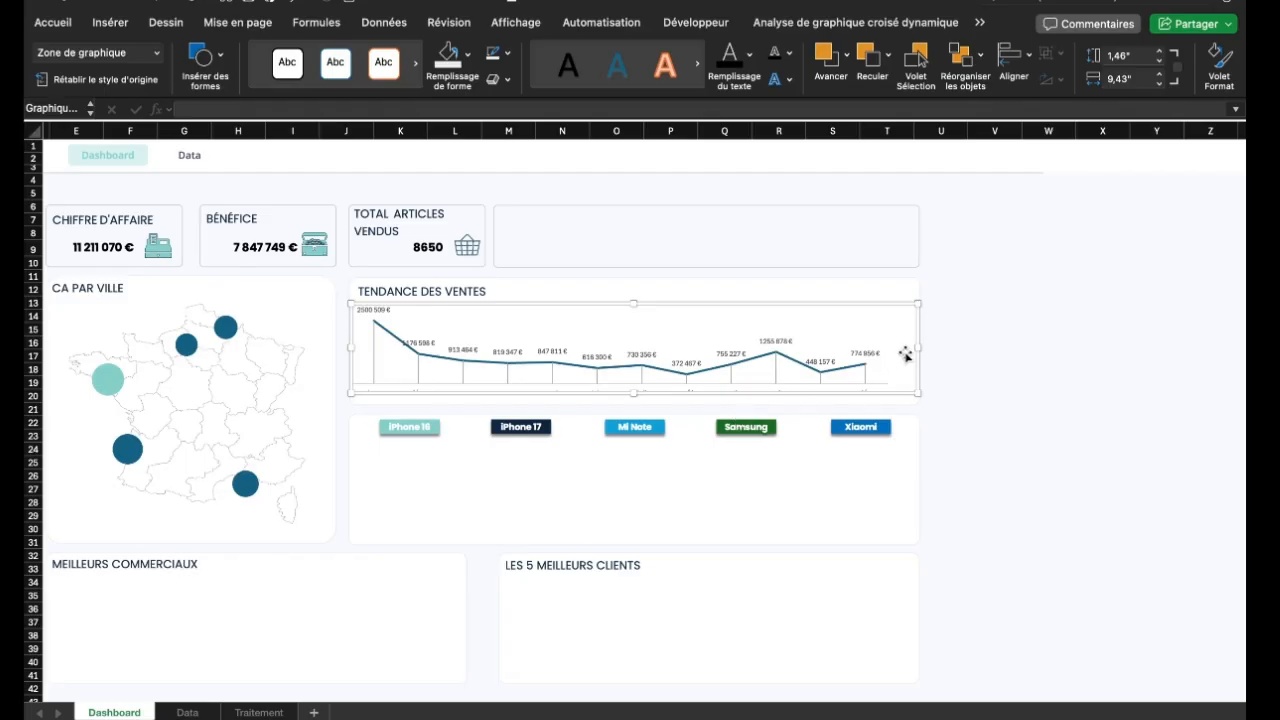
drag(922, 348, 937, 348)
drag(643, 393, 641, 402)
click(704, 309)
drag(704, 306, 708, 297)
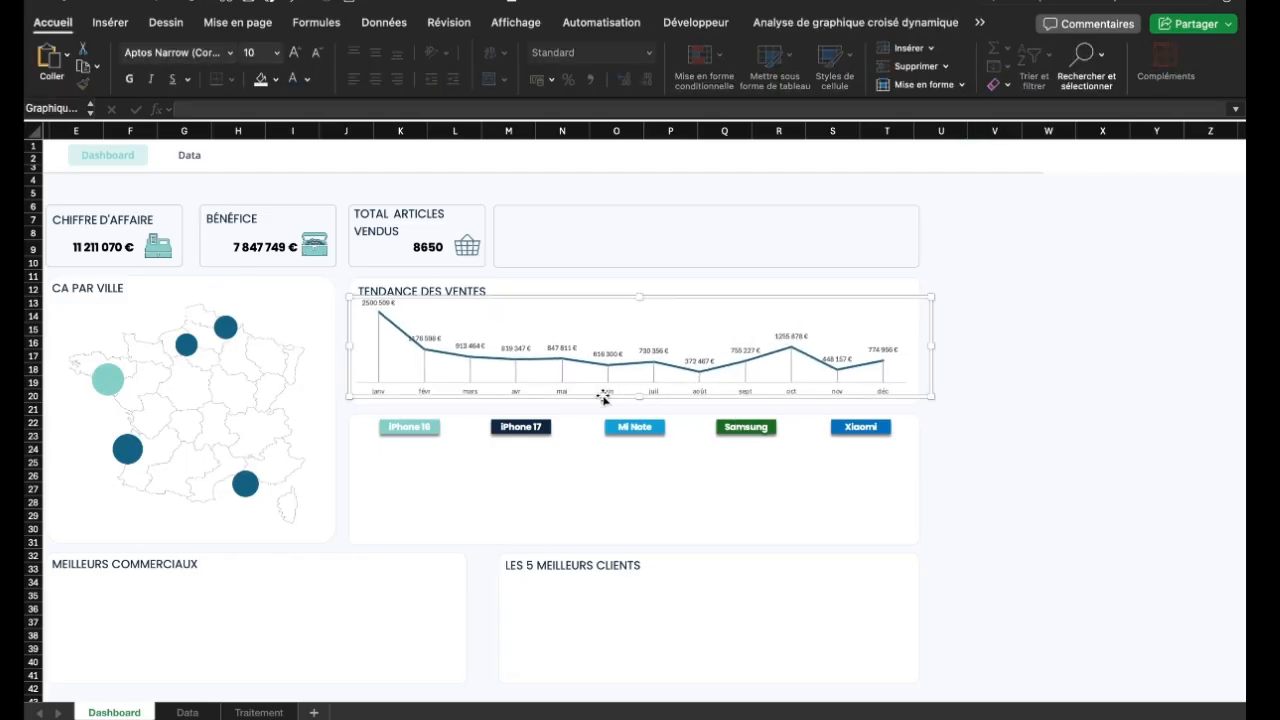
click(1090, 440)
Move the February data label slightly up, clear of the trend line
click(421, 338)
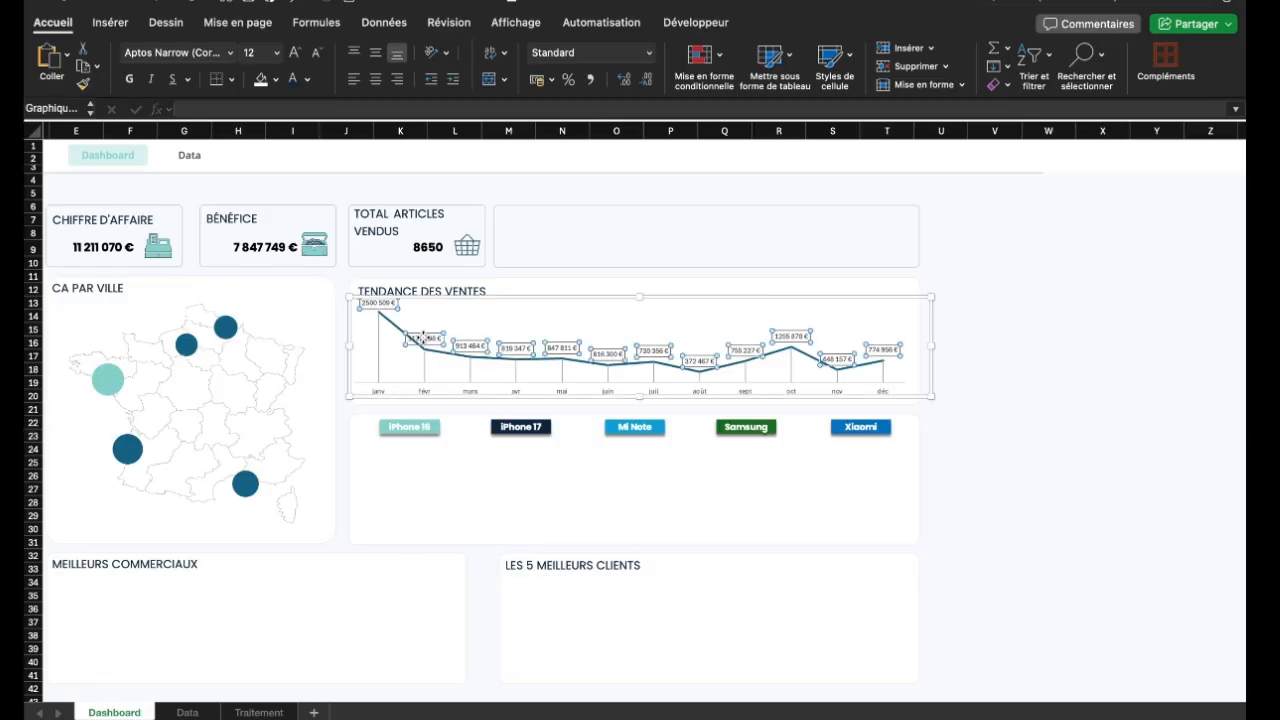
click(422, 338)
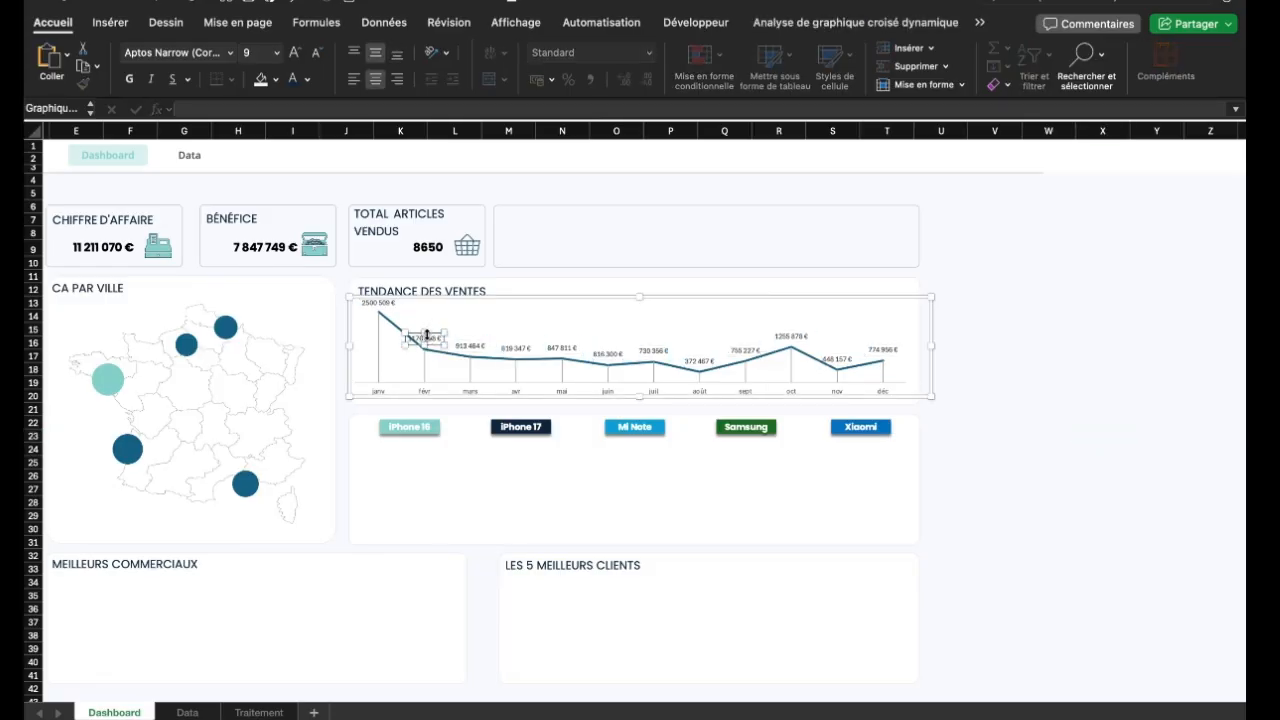
drag(414, 334, 420, 322)
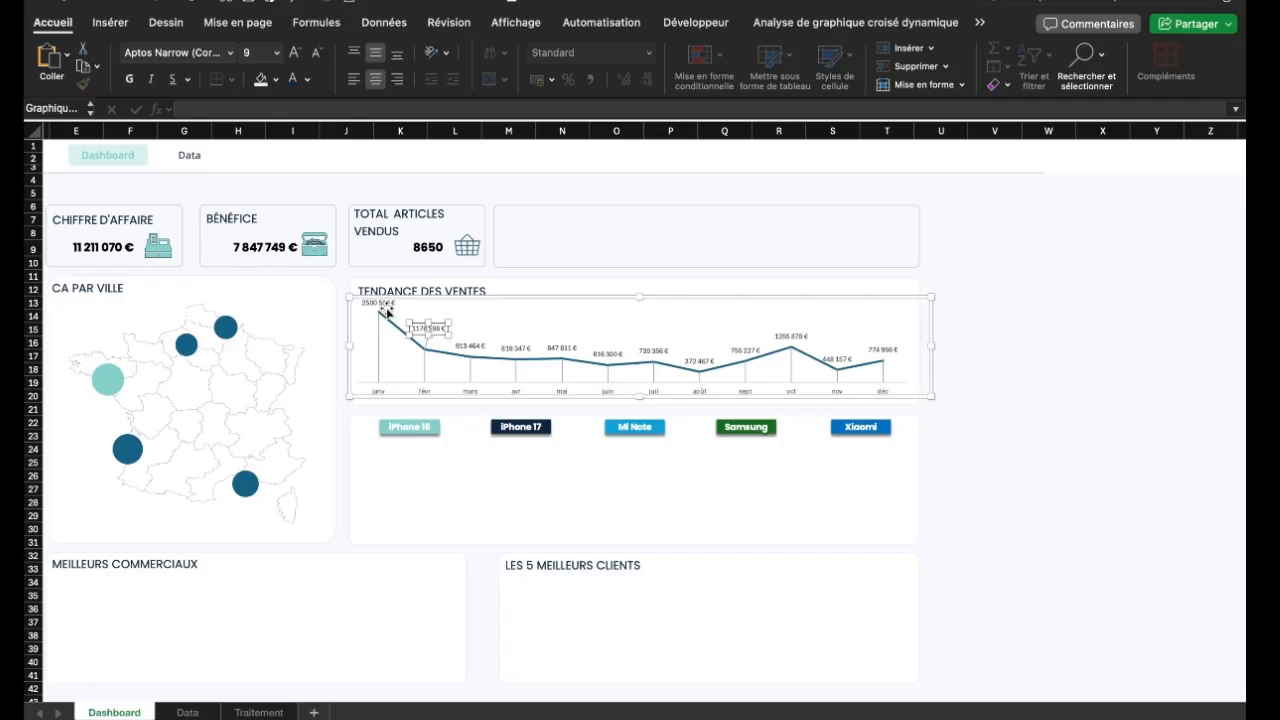
click(991, 399)
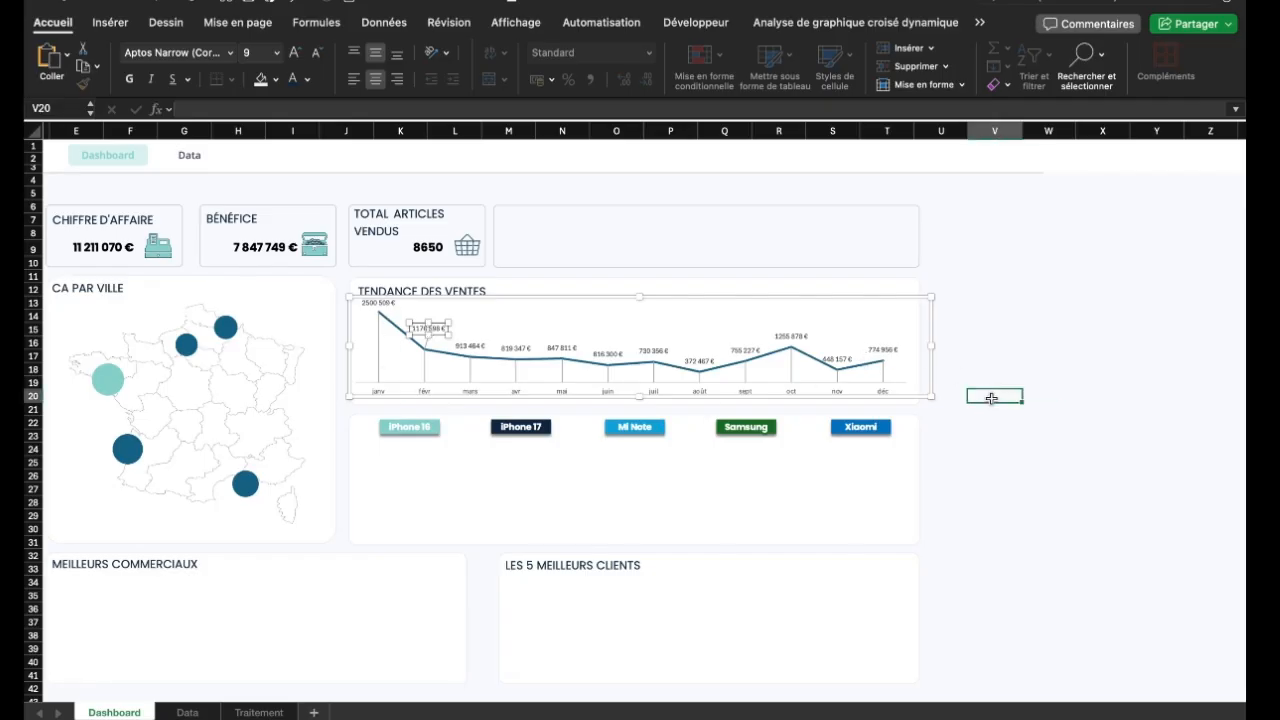
Set the font of all the line chart's data labels to bold Poppins
click(383, 308)
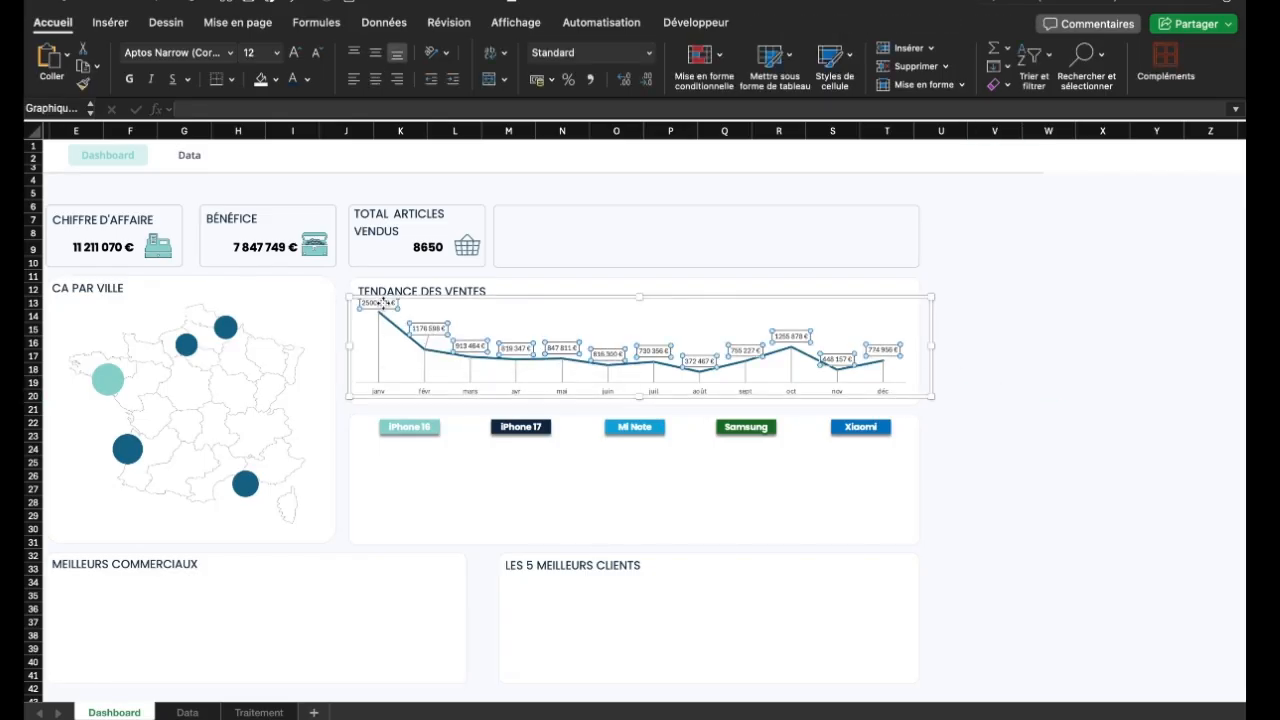
click(204, 56)
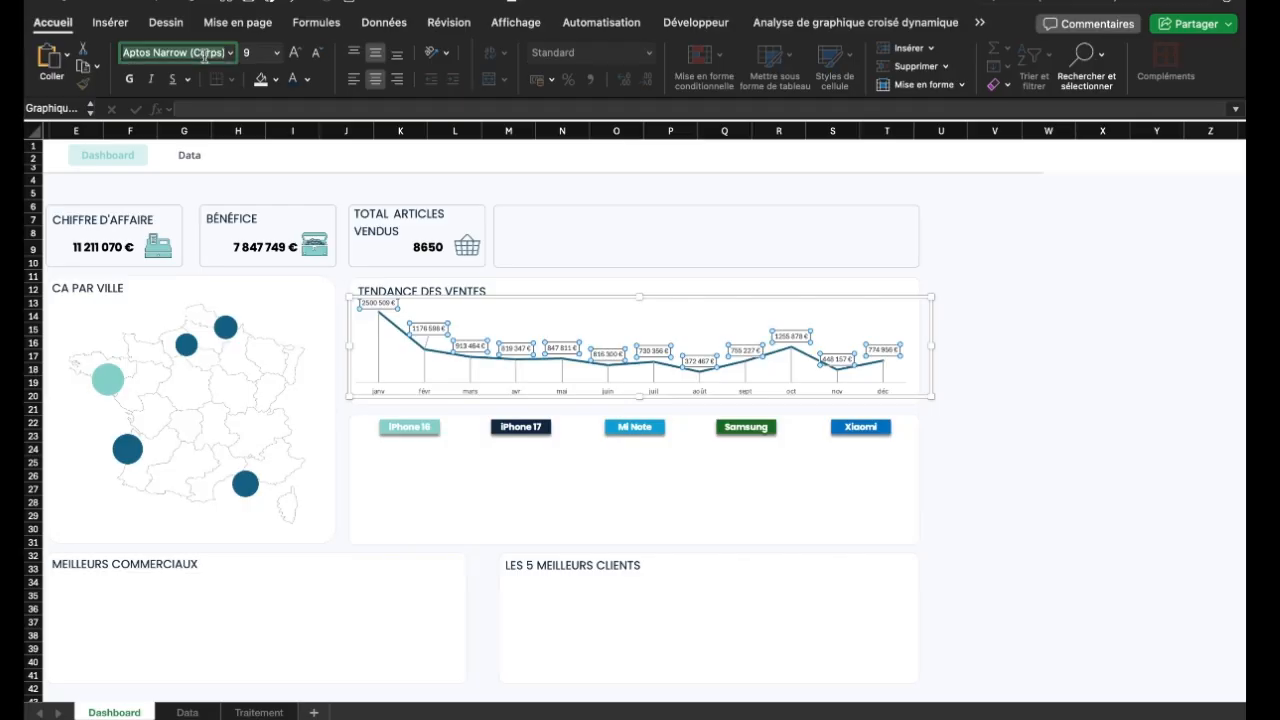
text(Poppins)
key(Return)
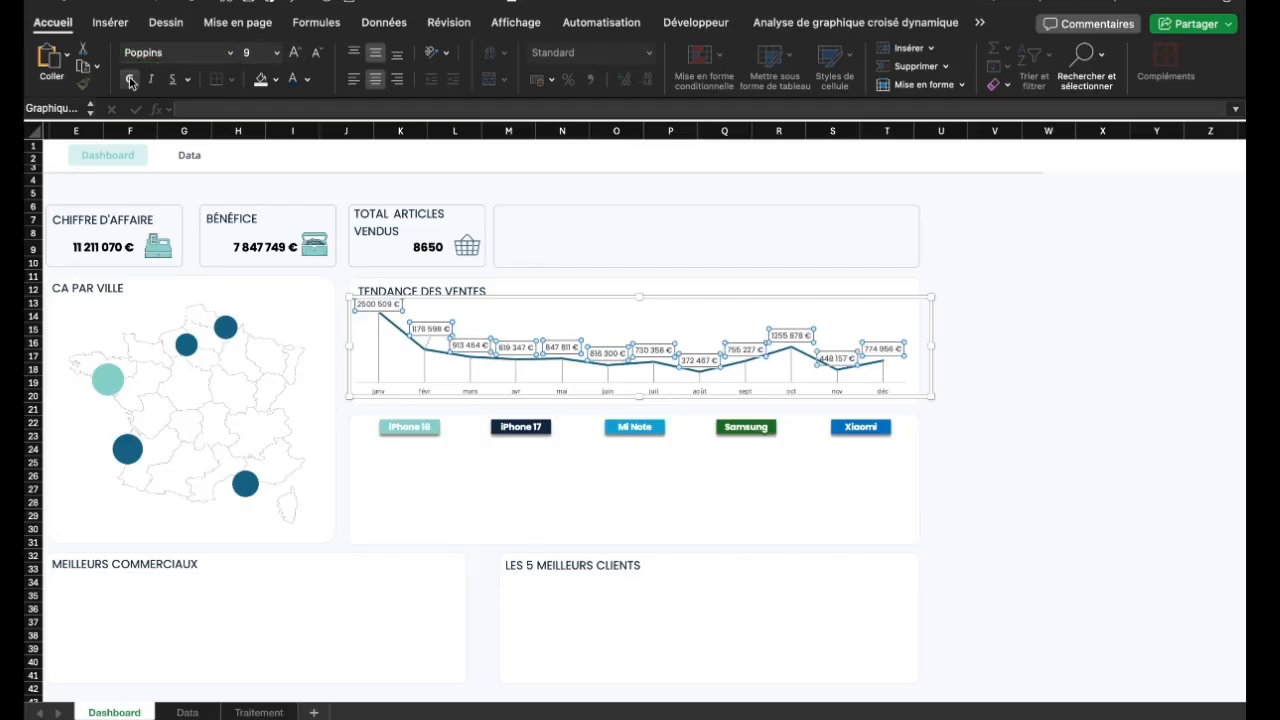
Extend the chart slightly downward and set its month axis labels to bold Poppins in a dark font colour
click(393, 391)
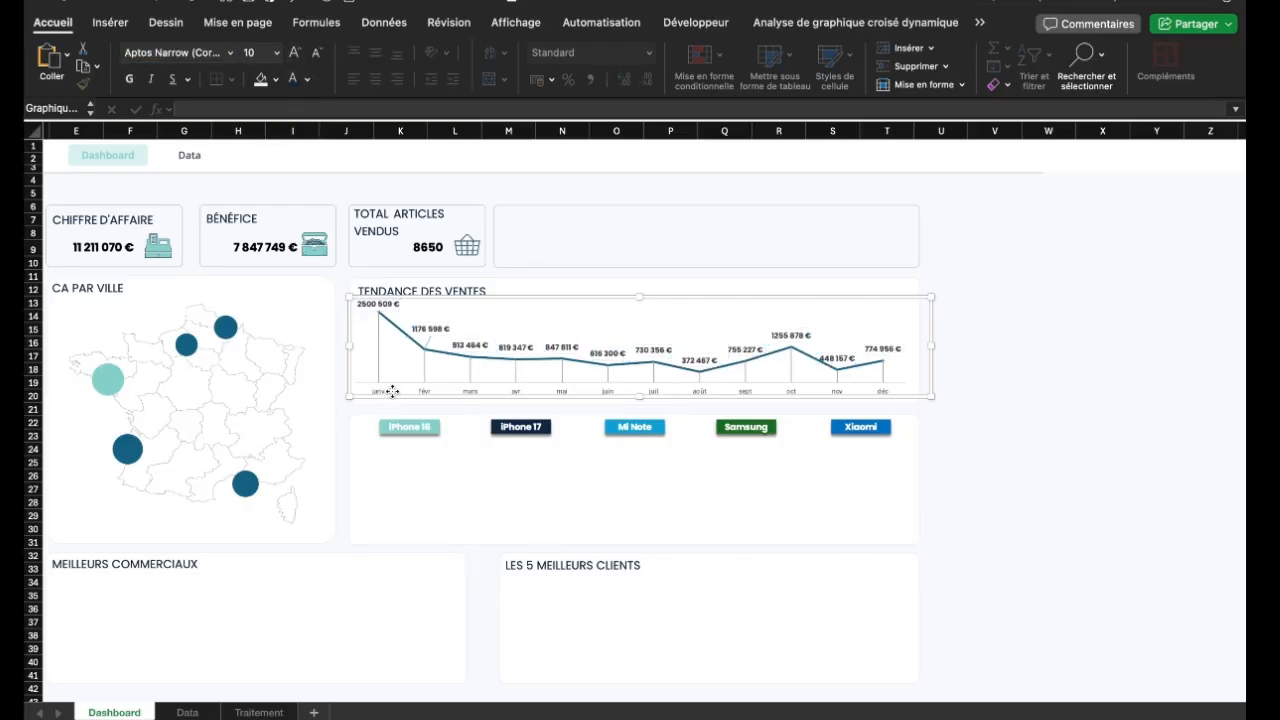
drag(640, 398, 640, 405)
click(617, 400)
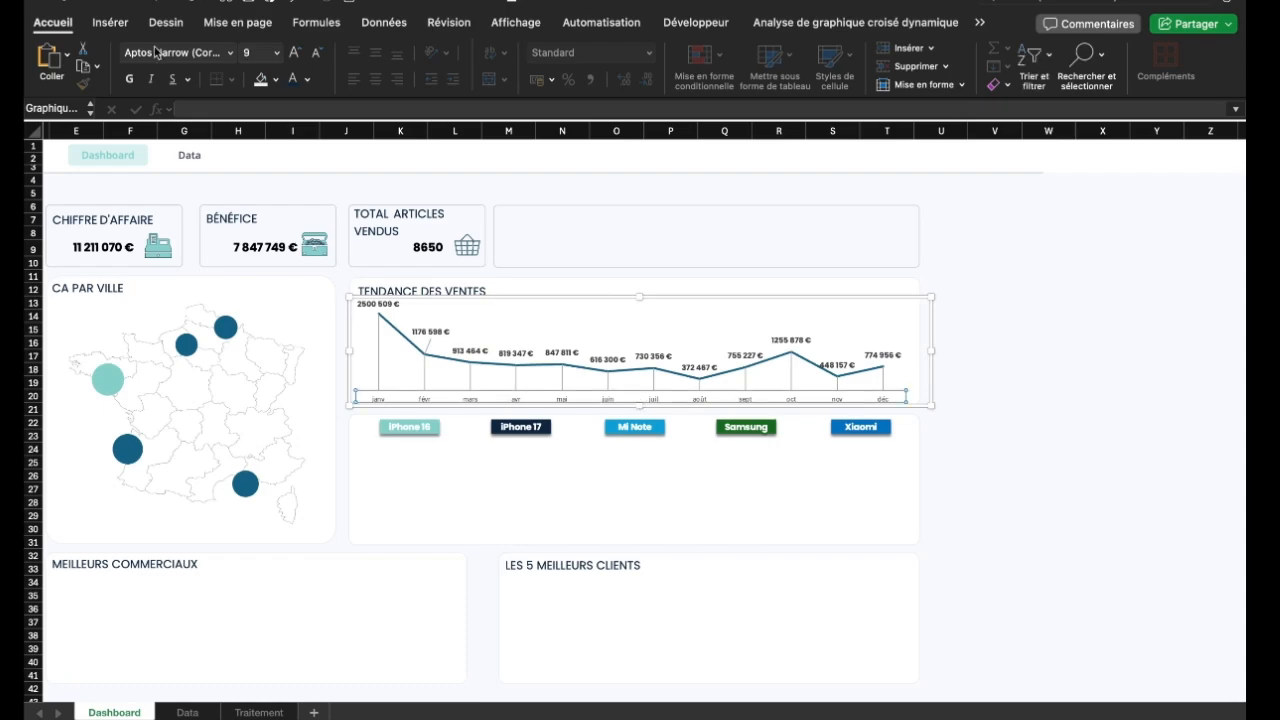
click(155, 50)
text(Poppins)
key(Return)
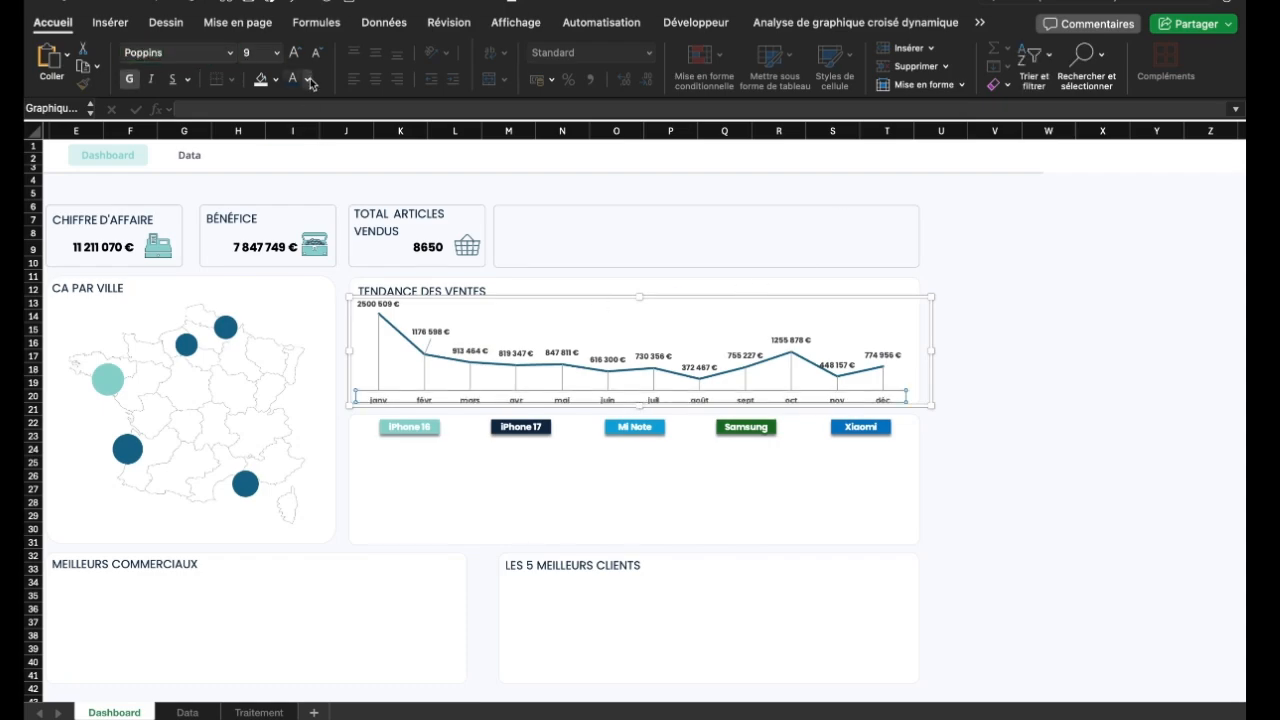
click(310, 80)
click(345, 170)
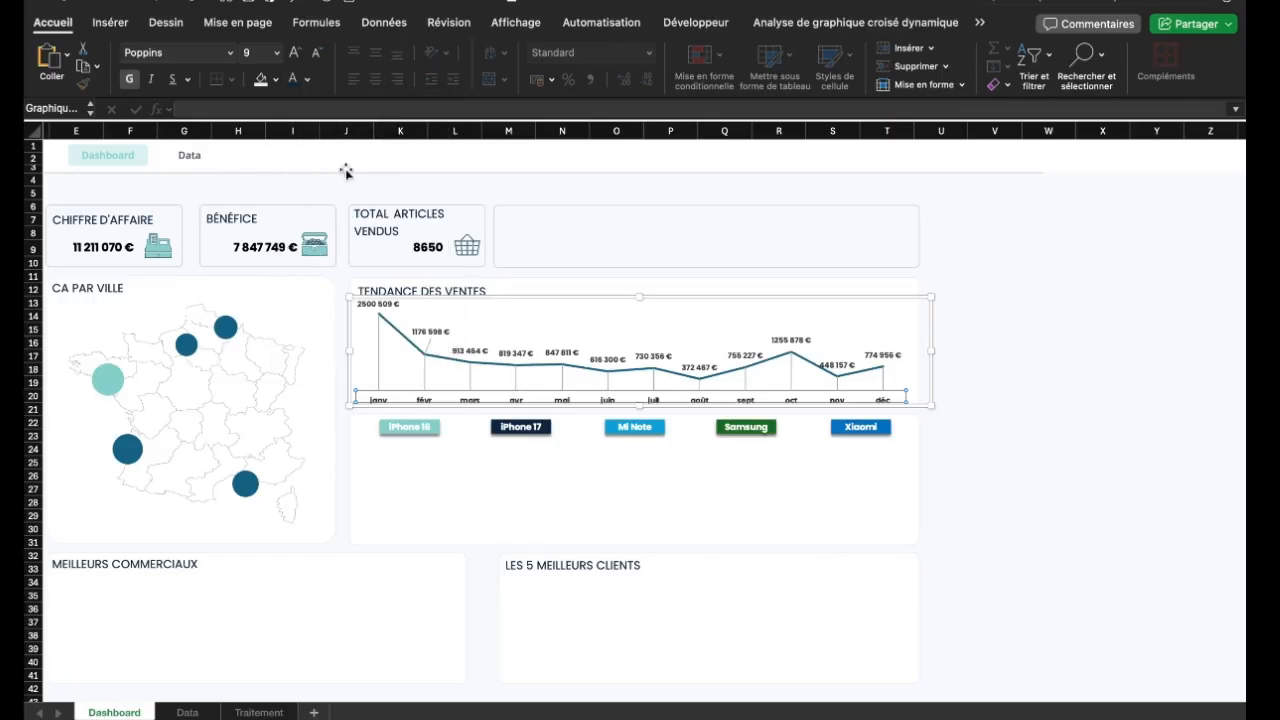
click(471, 352)
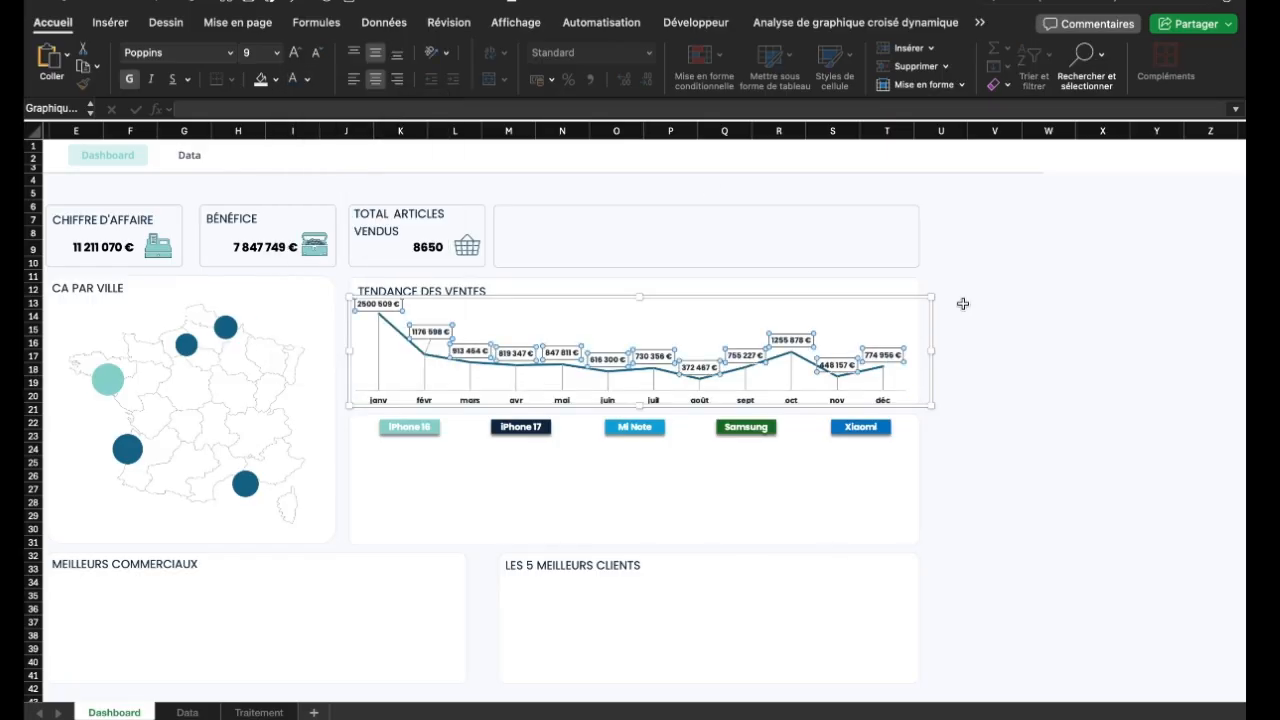
click(1019, 366)
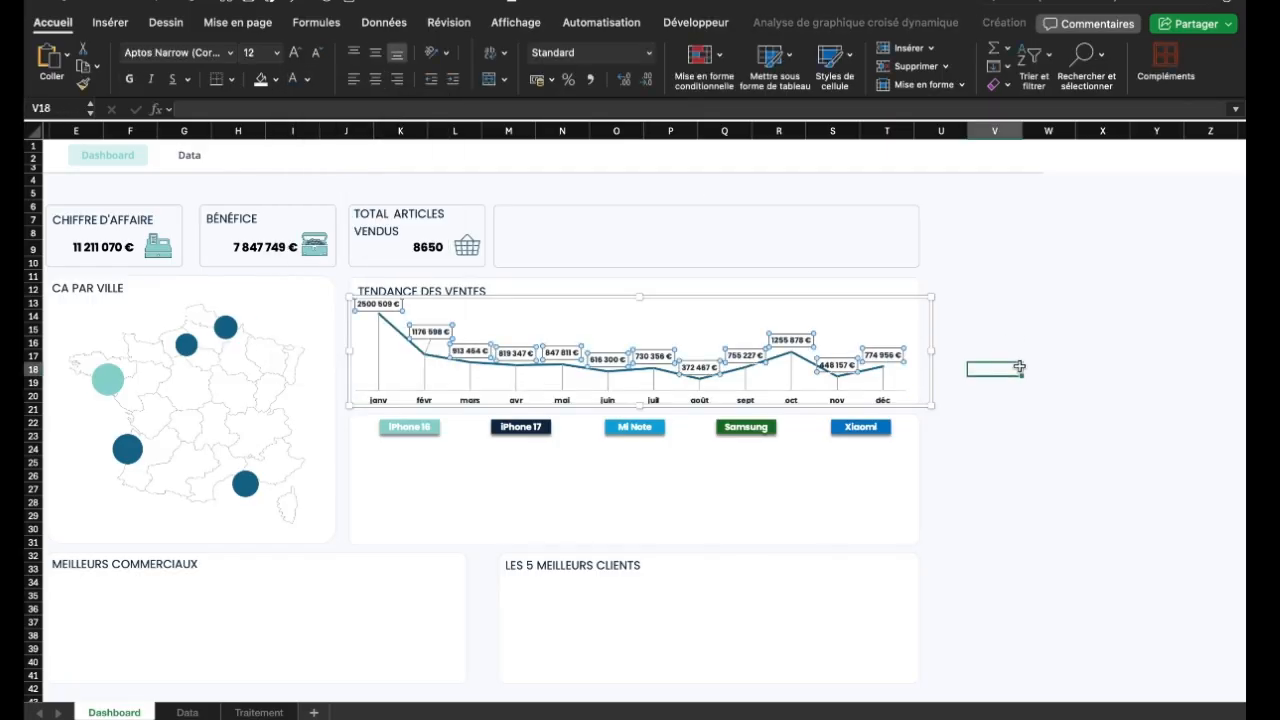
Smooth the sales trend line and colour it with the recently used light teal
click(699, 383)
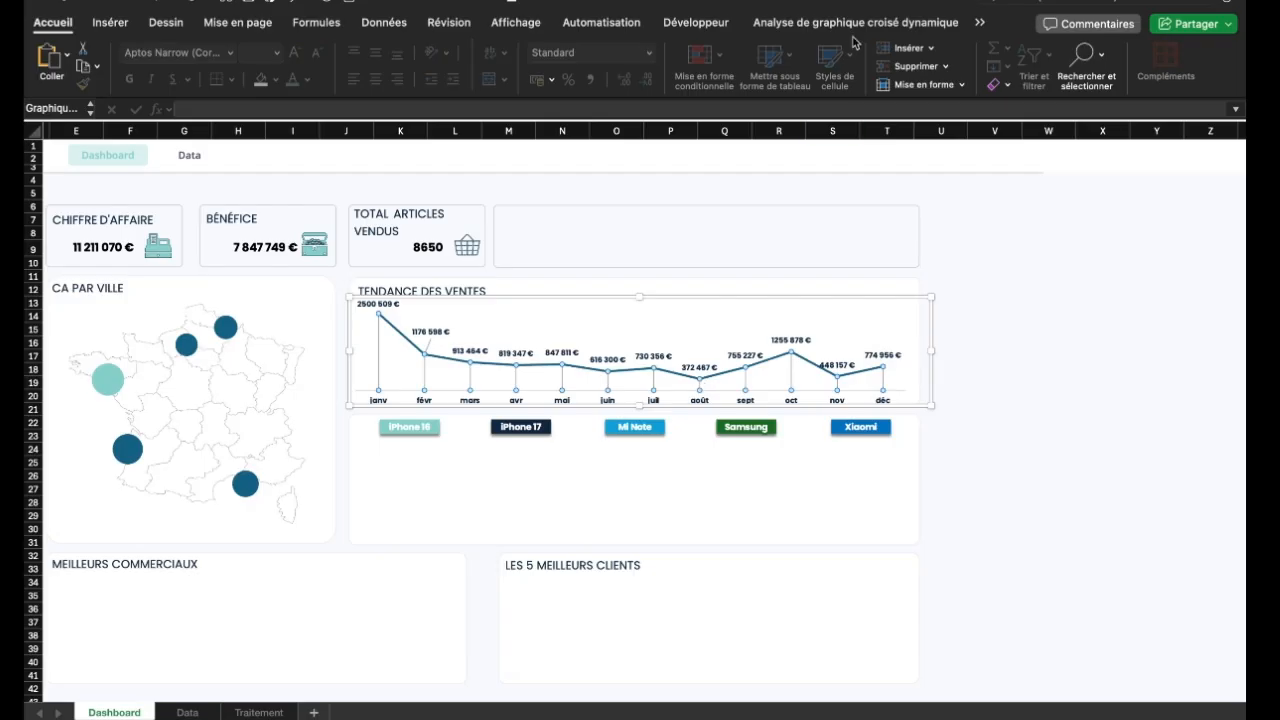
click(979, 22)
click(1019, 57)
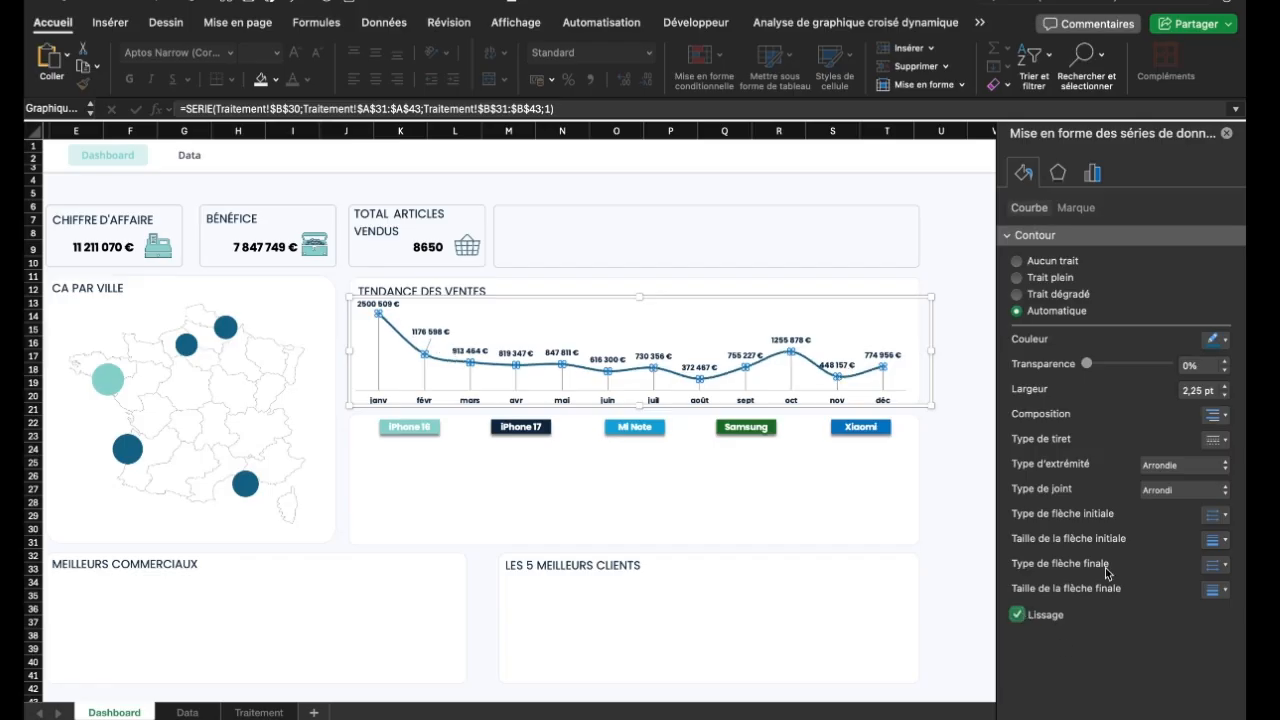
click(1223, 338)
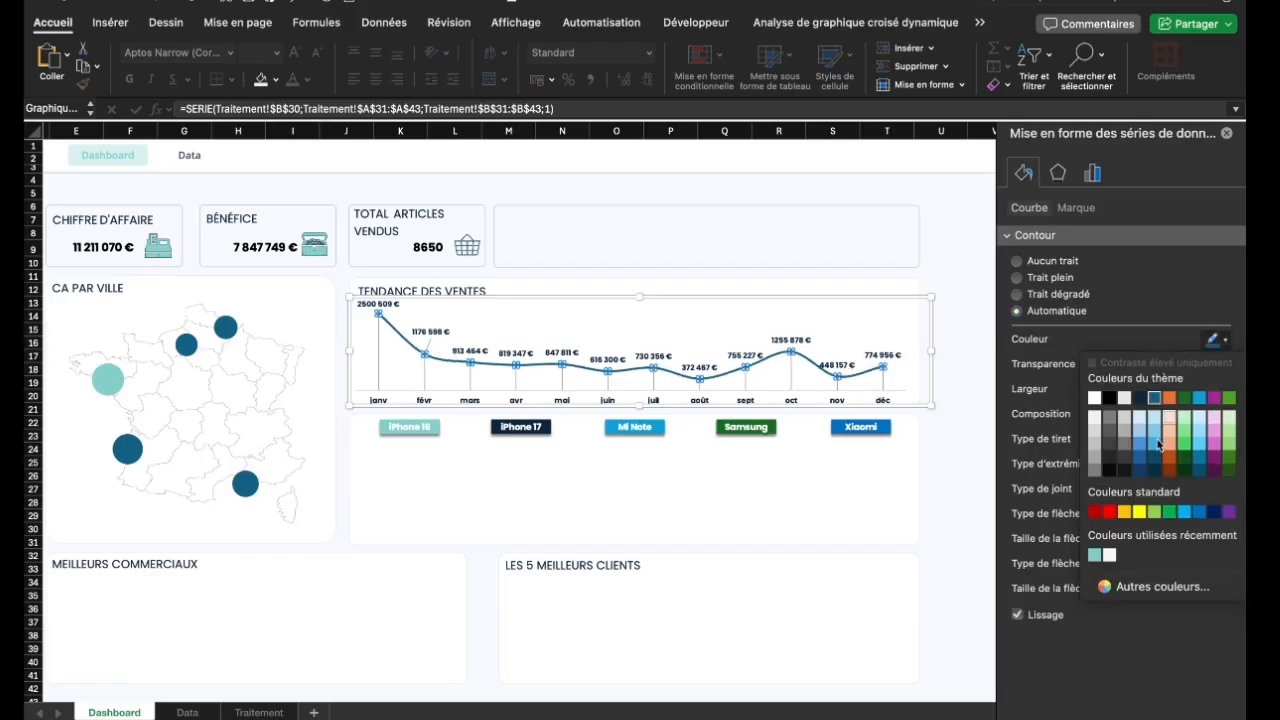
click(1095, 556)
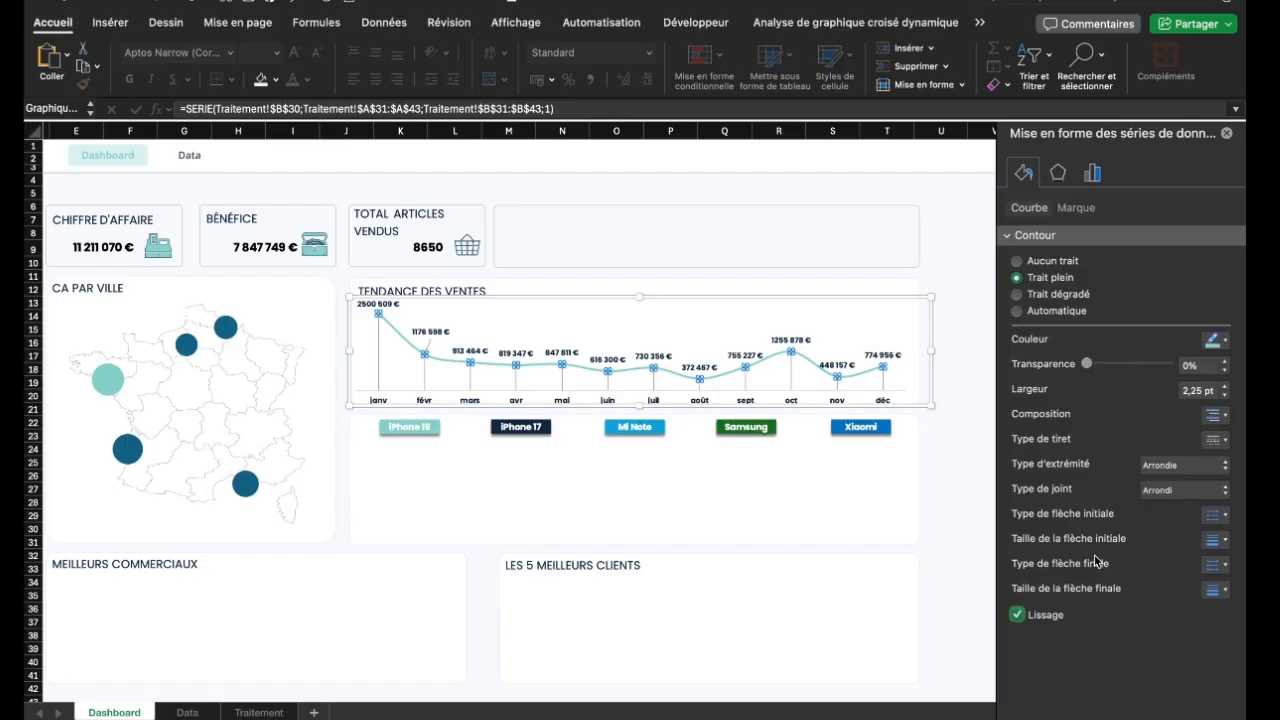
Give the sales trend line an open arrowhead at its end and set its line width to 3,5 pt
click(1212, 516)
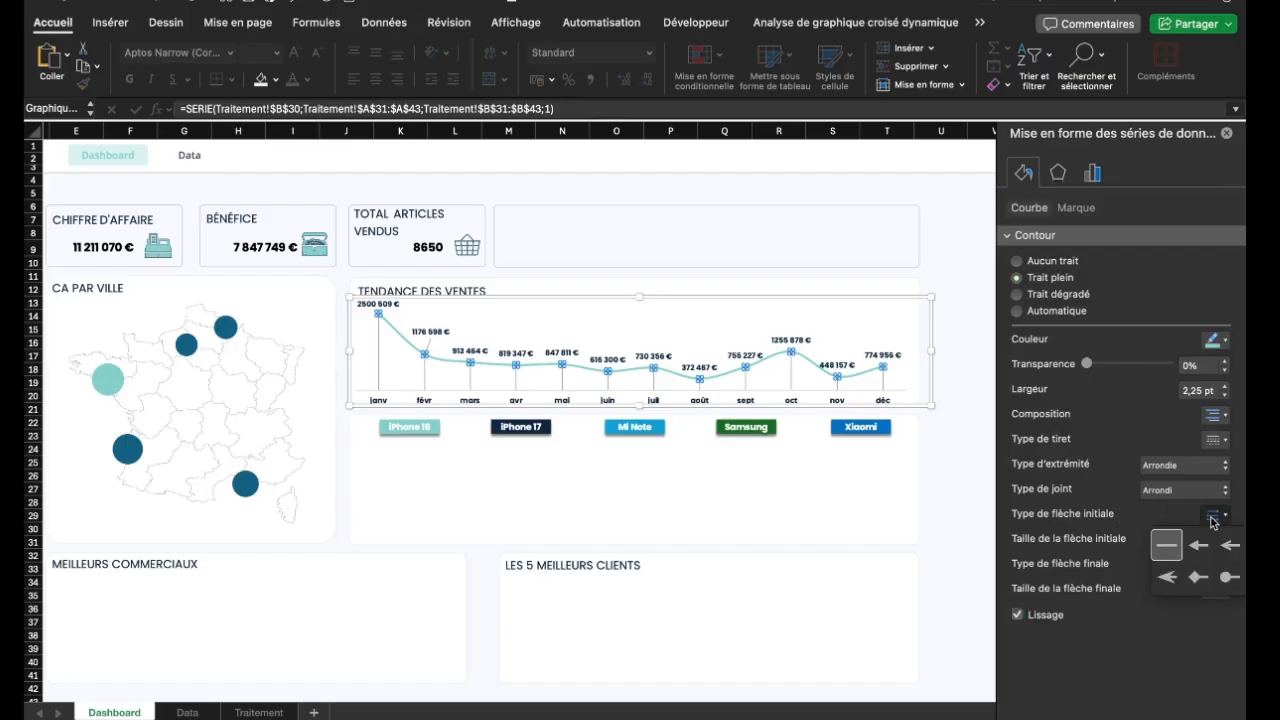
click(1240, 589)
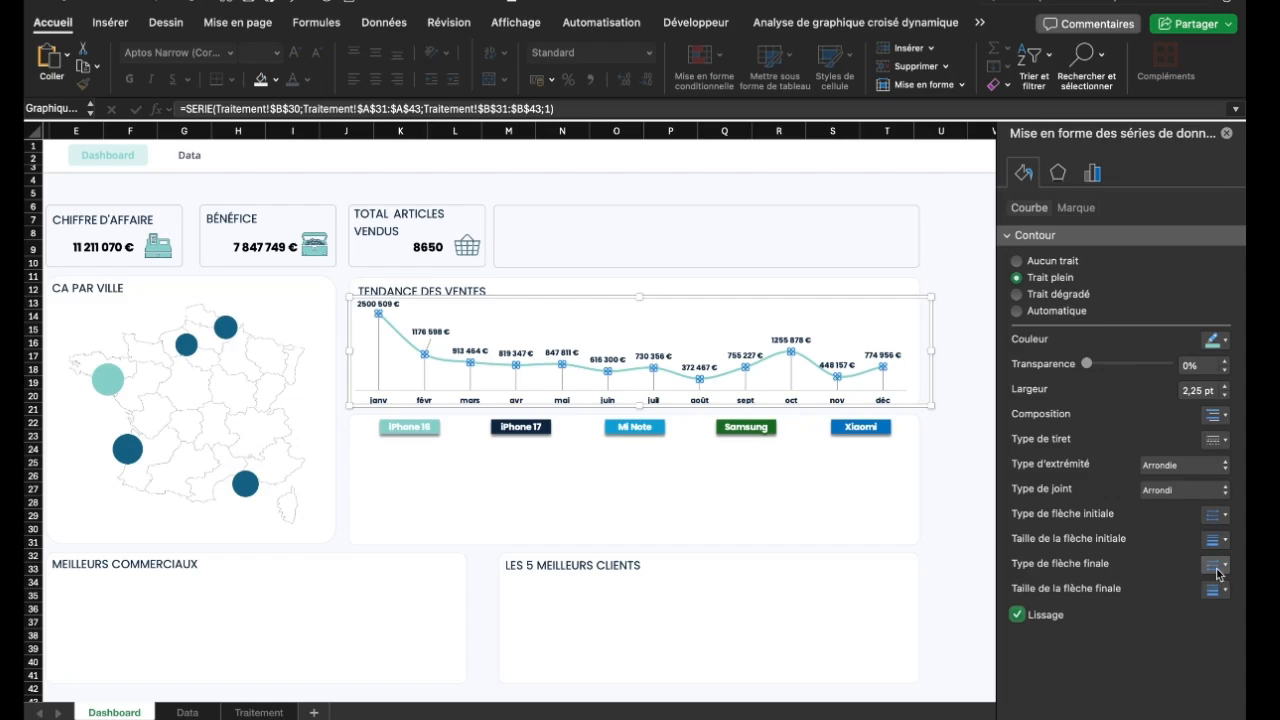
click(1214, 565)
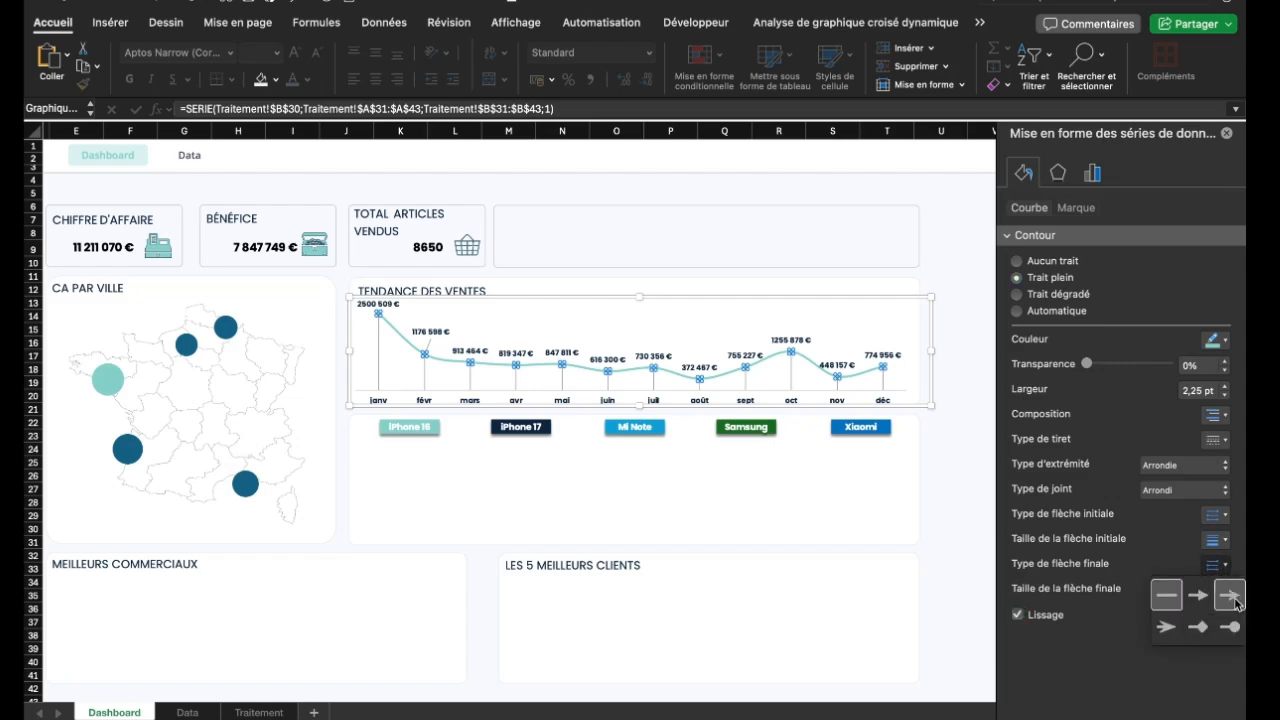
click(1230, 596)
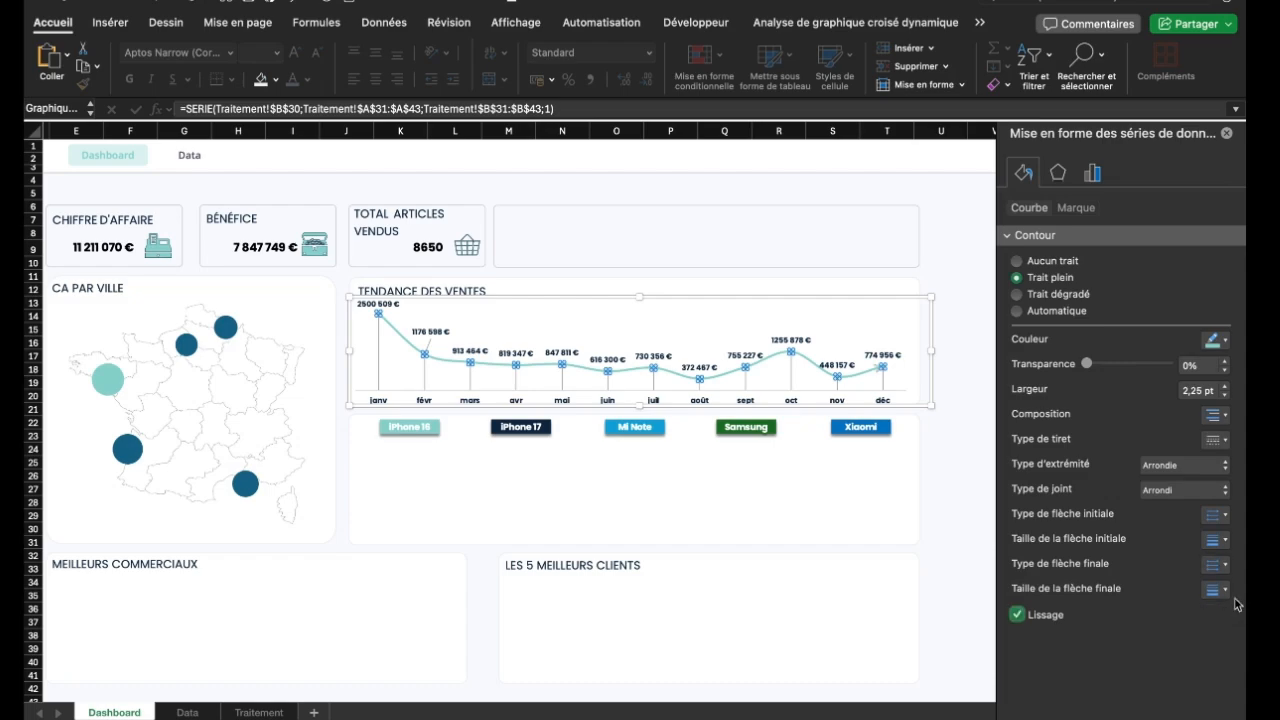
click(1226, 387)
click(1226, 387)
click(1226, 387)
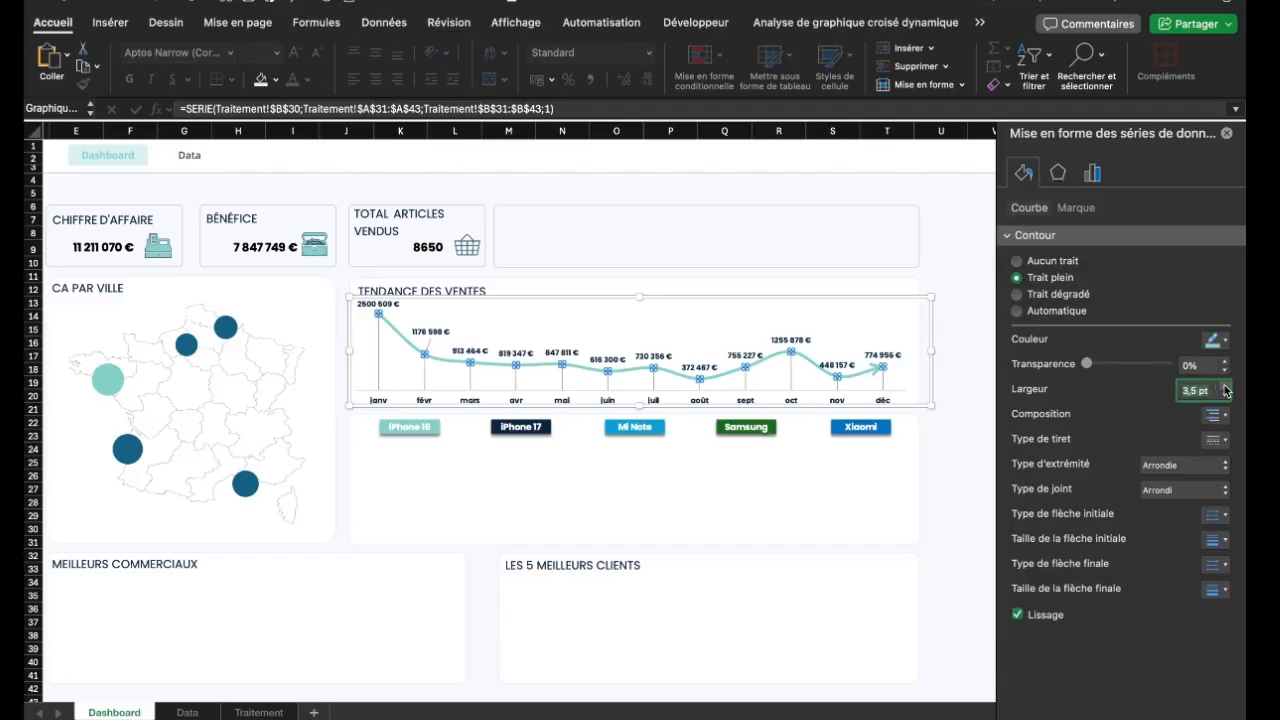
click(1040, 323)
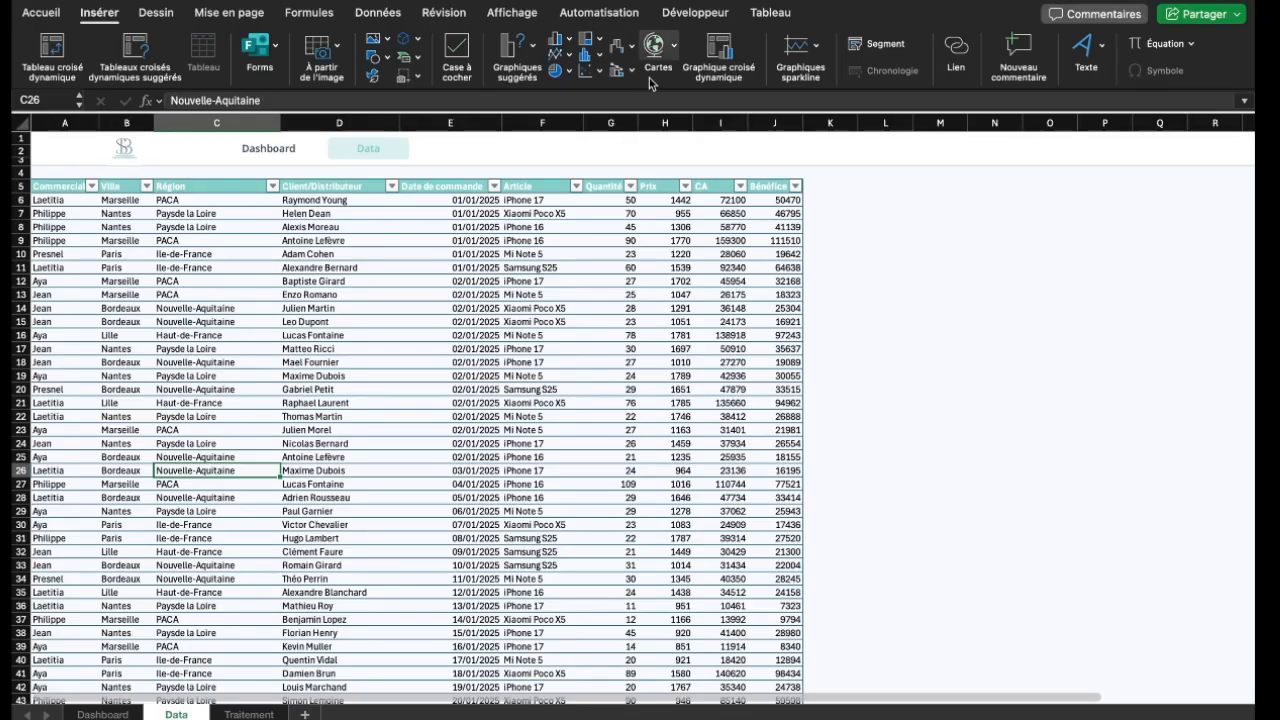
Insert a pivot chart based on T_VENTES from the Data sheet, placed in the existing Traitement sheet at cell A52
click(720, 52)
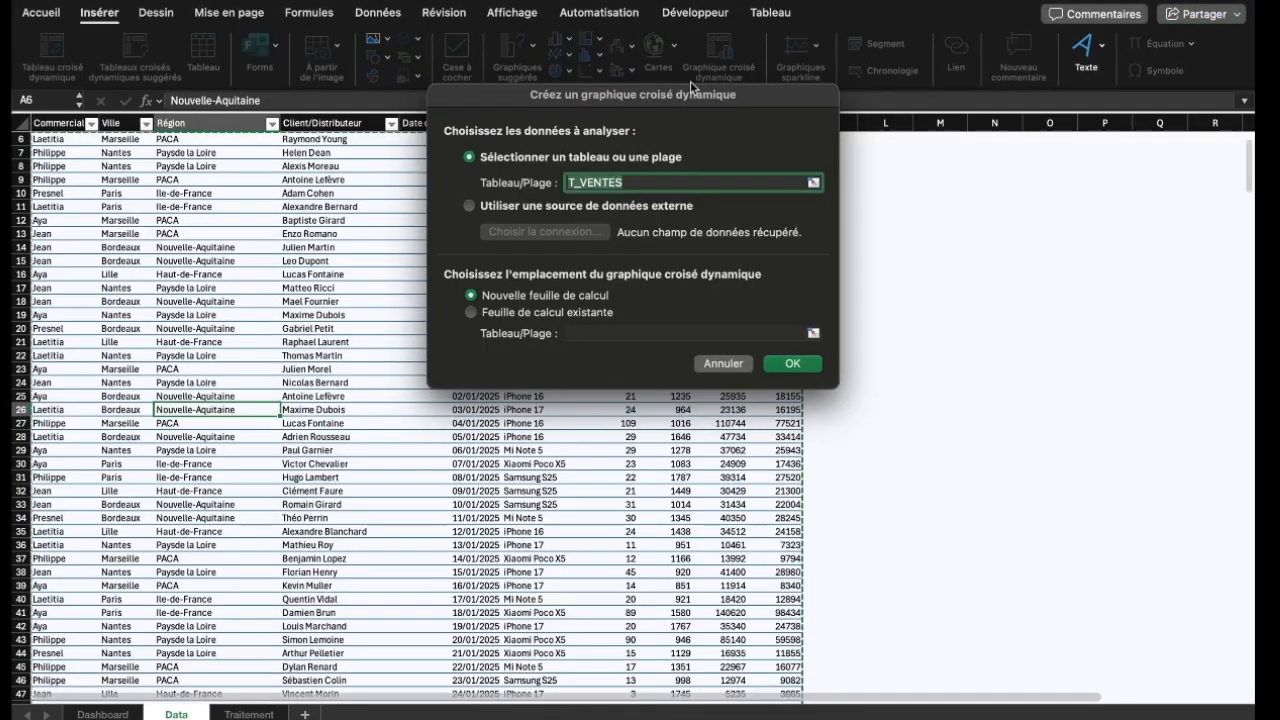
click(515, 312)
click(245, 714)
click(100, 617)
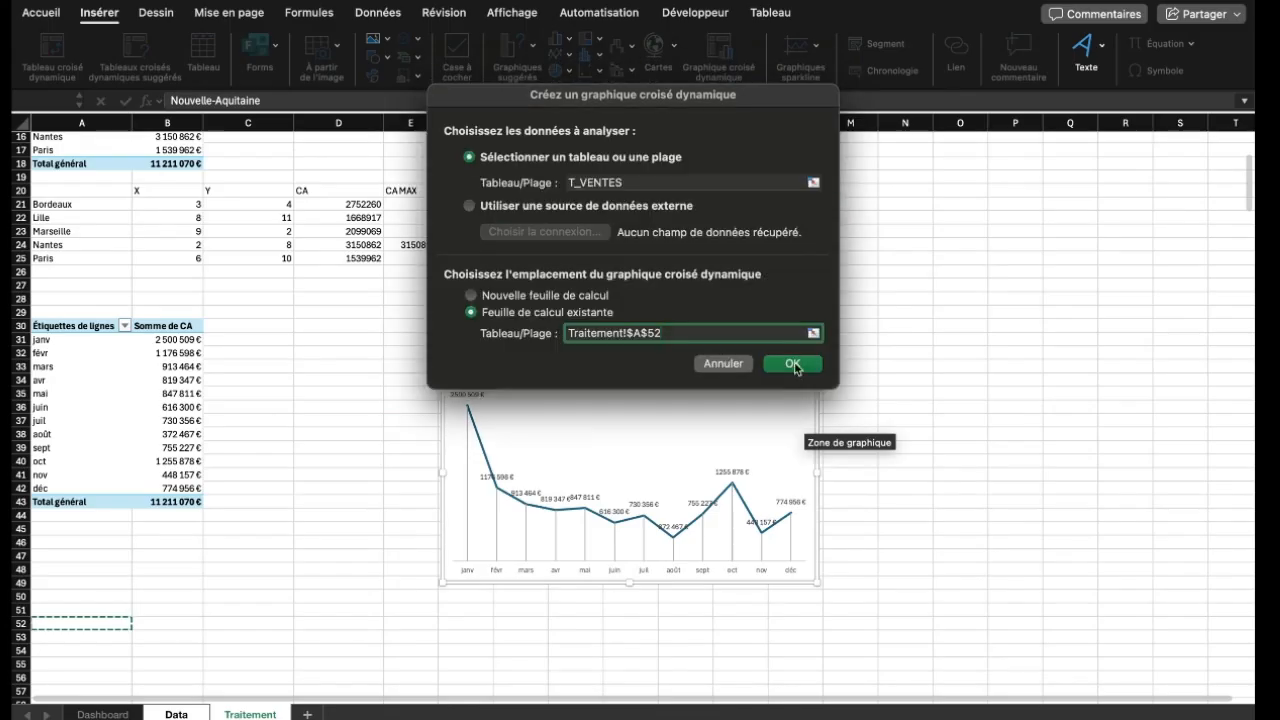
click(792, 363)
Use Commercial as the new pivot chart's category axis and the sum of CA as its values
scroll(1058, 240, down, 3)
scroll(1018, 198, up, 3)
click(1002, 196)
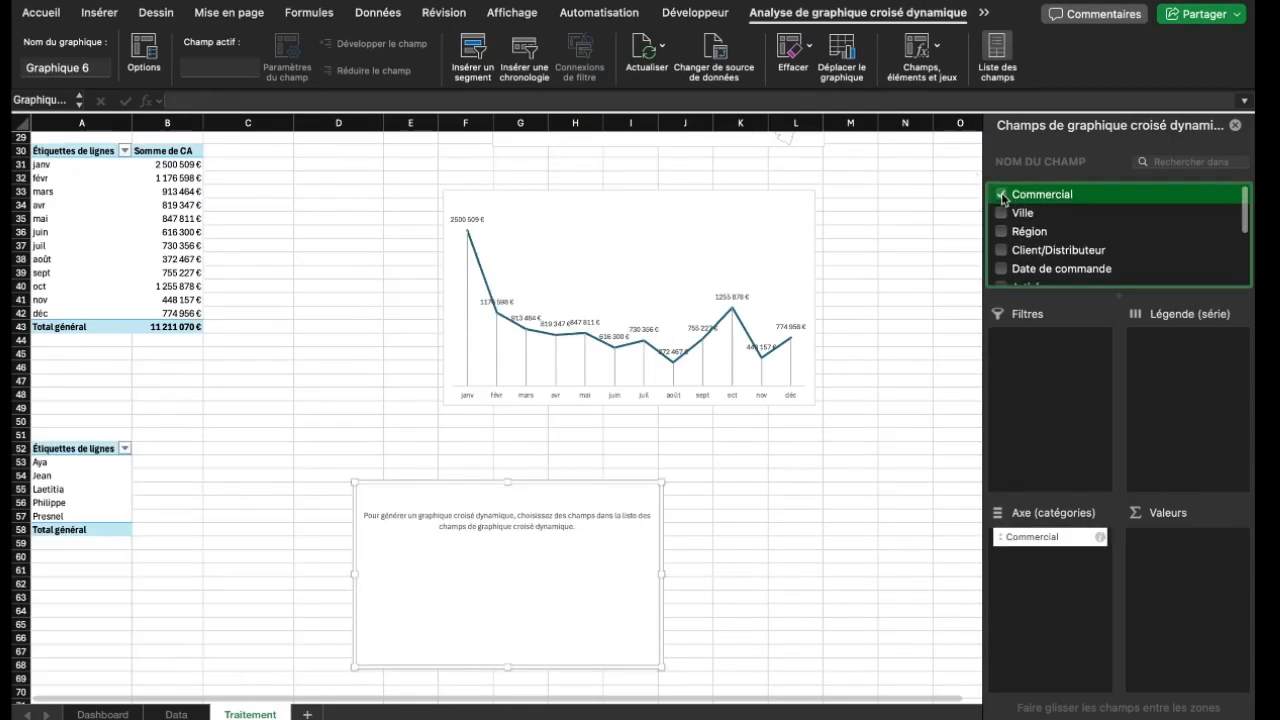
scroll(1003, 220, down, 3)
click(1002, 239)
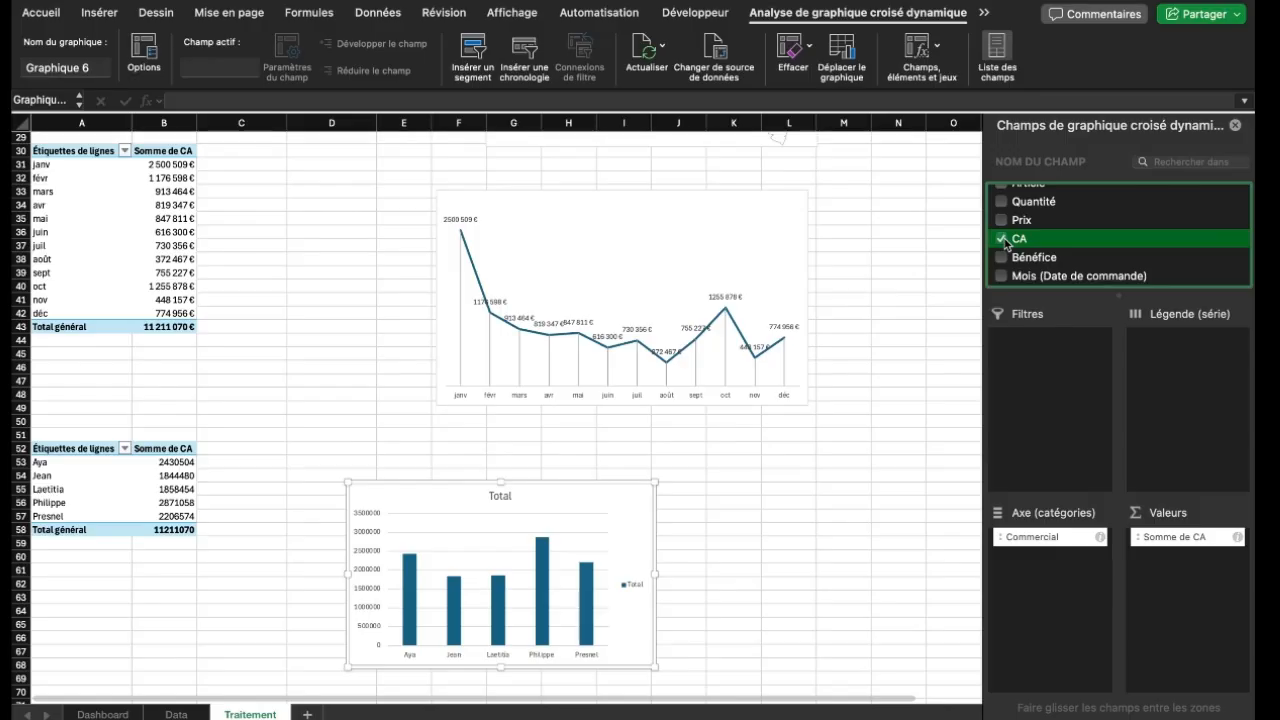
Format the CA values in B53:B58 of the salesperson pivot table as Monétaire in euros without decimals
drag(166, 462, 166, 530)
click(646, 43)
click(611, 137)
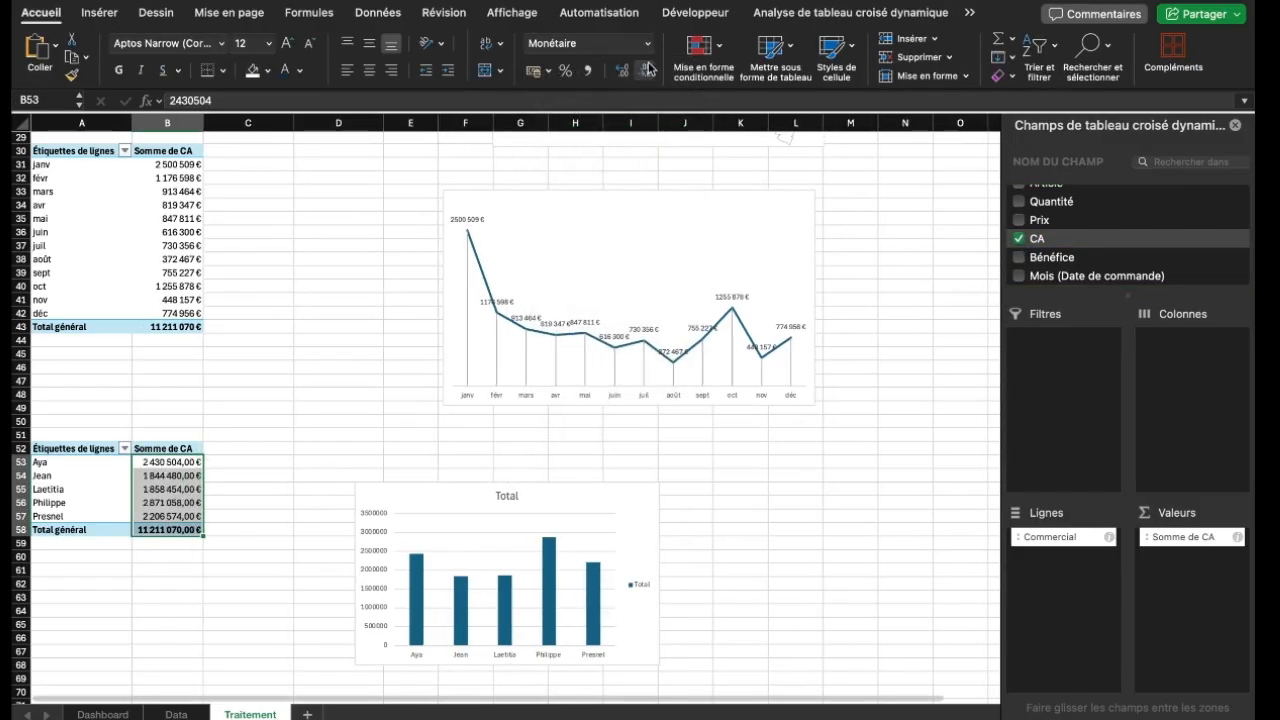
Remove the title, legend, value axis and gridlines from the salesperson pivot chart
click(531, 488)
click(642, 575)
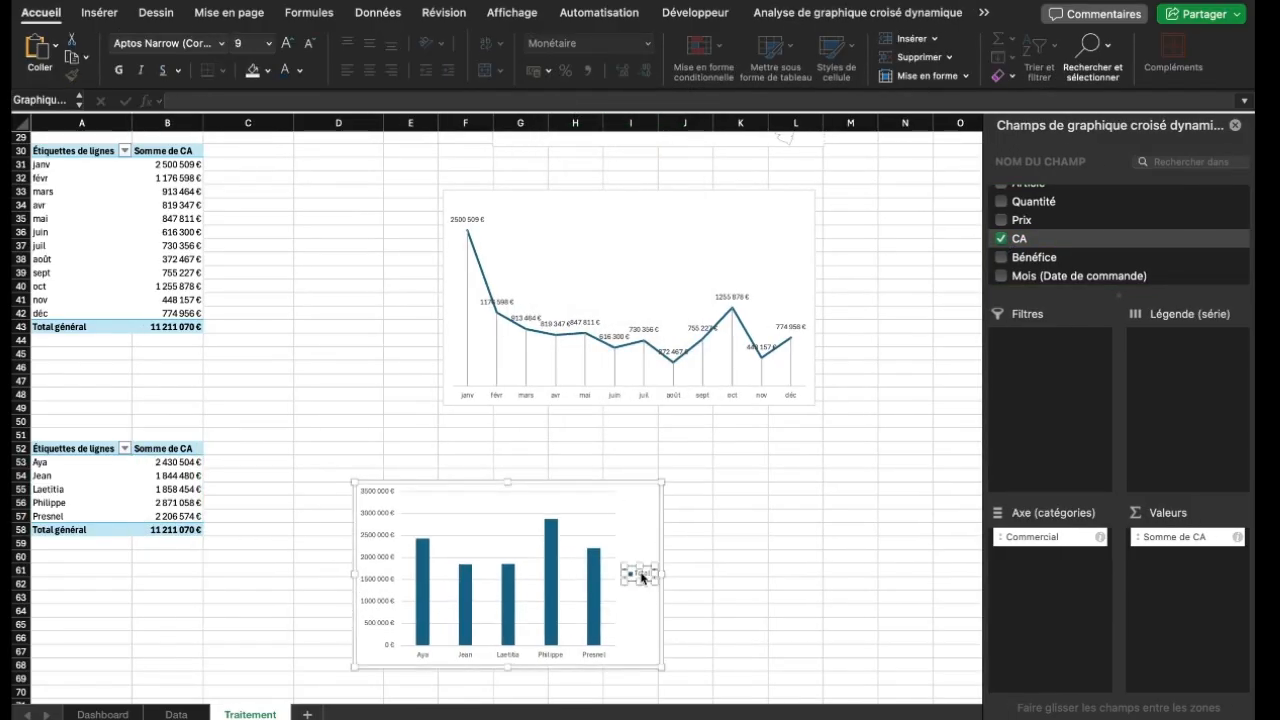
key(Delete)
click(380, 566)
key(Delete)
click(505, 518)
key(Delete)
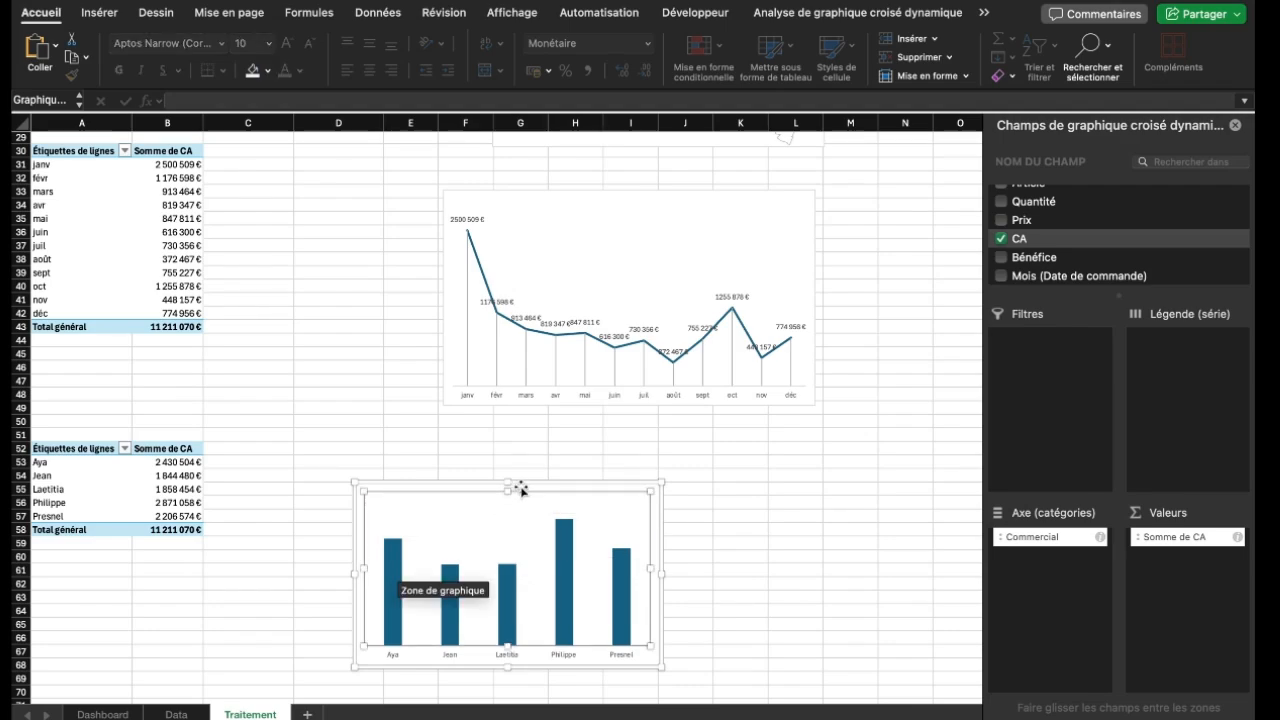
Change the salesperson chart from columns to a 2D clustered bar chart
click(985, 13)
click(1010, 29)
click(1127, 75)
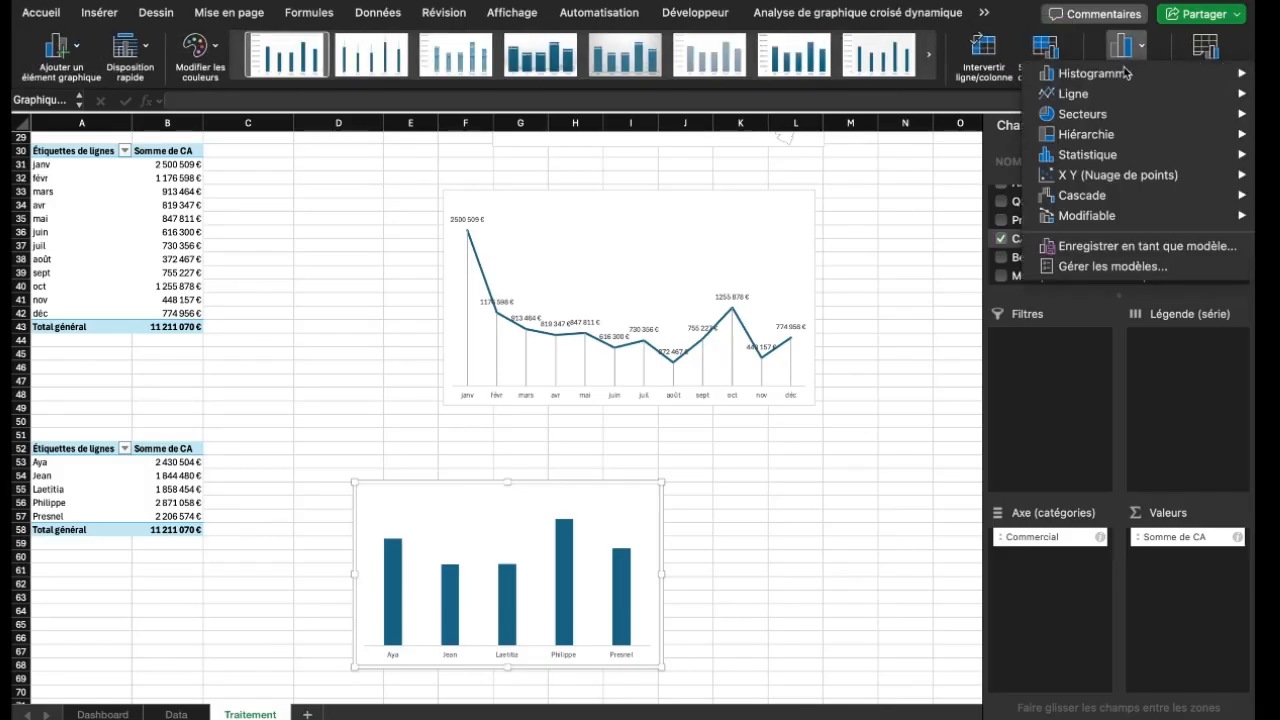
mouse_move(1095, 73)
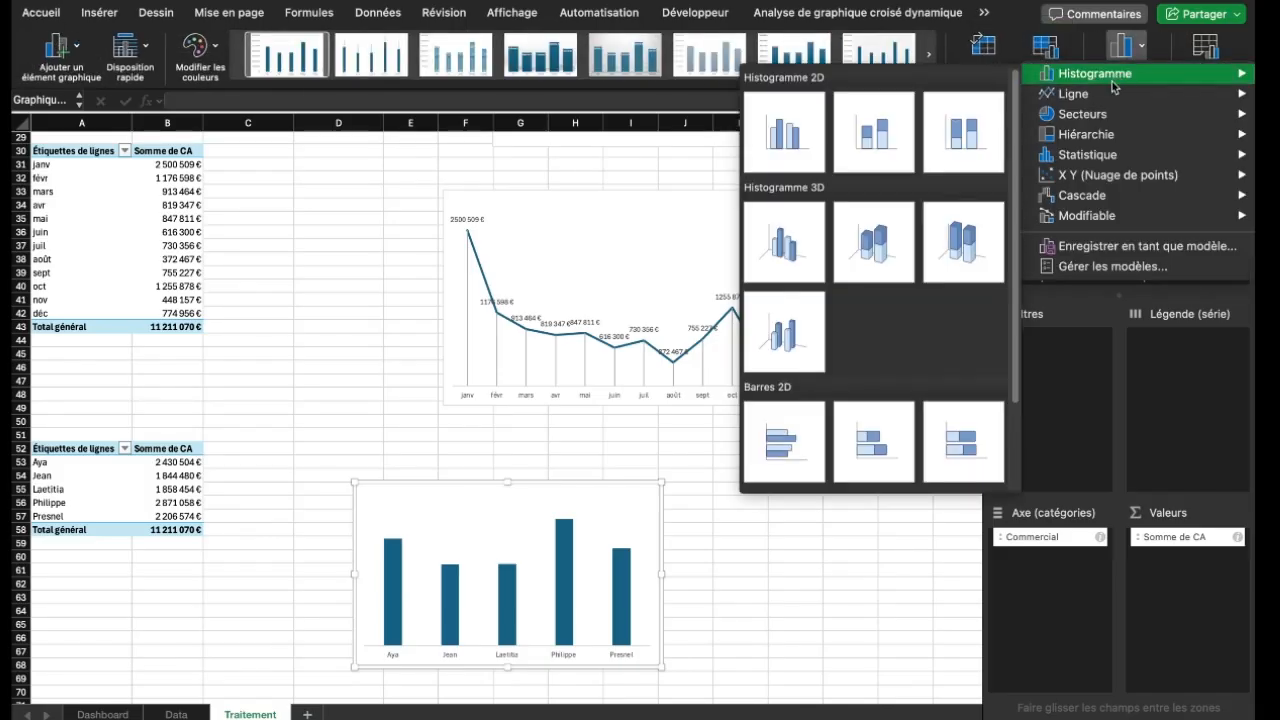
click(787, 449)
Give the salesperson bar chart's area no fill and no outline
click(985, 13)
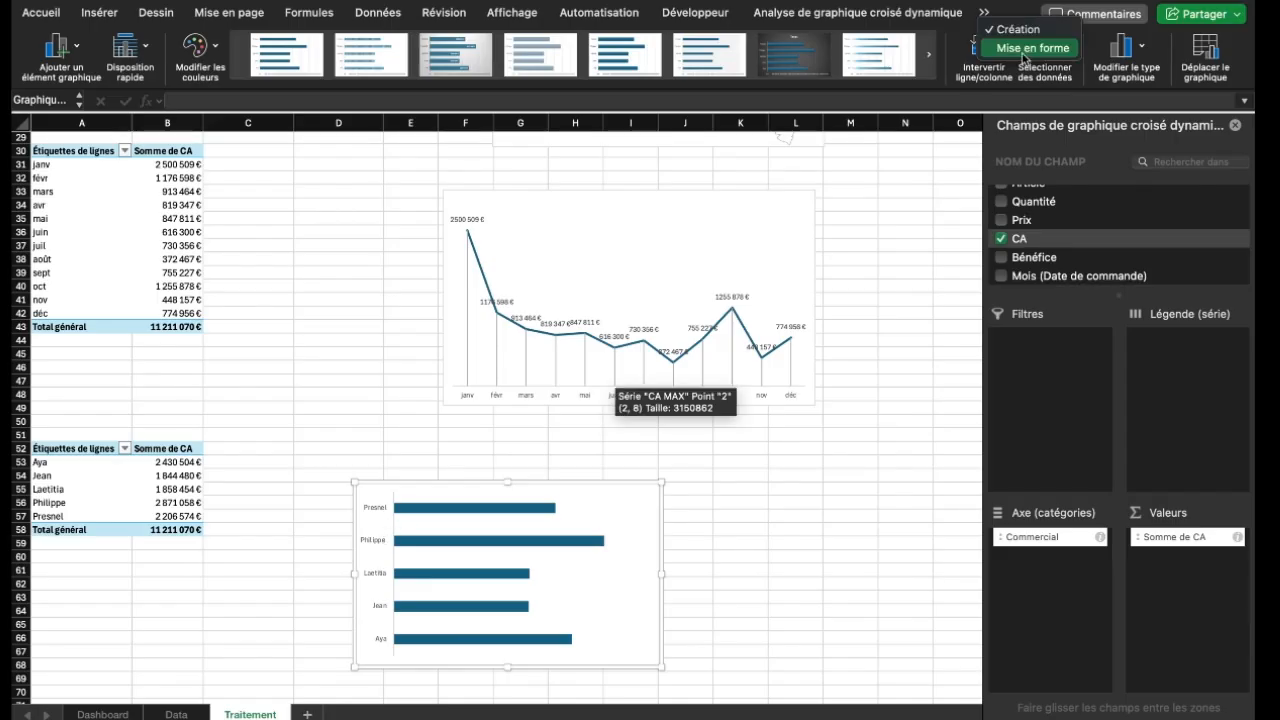
click(1024, 52)
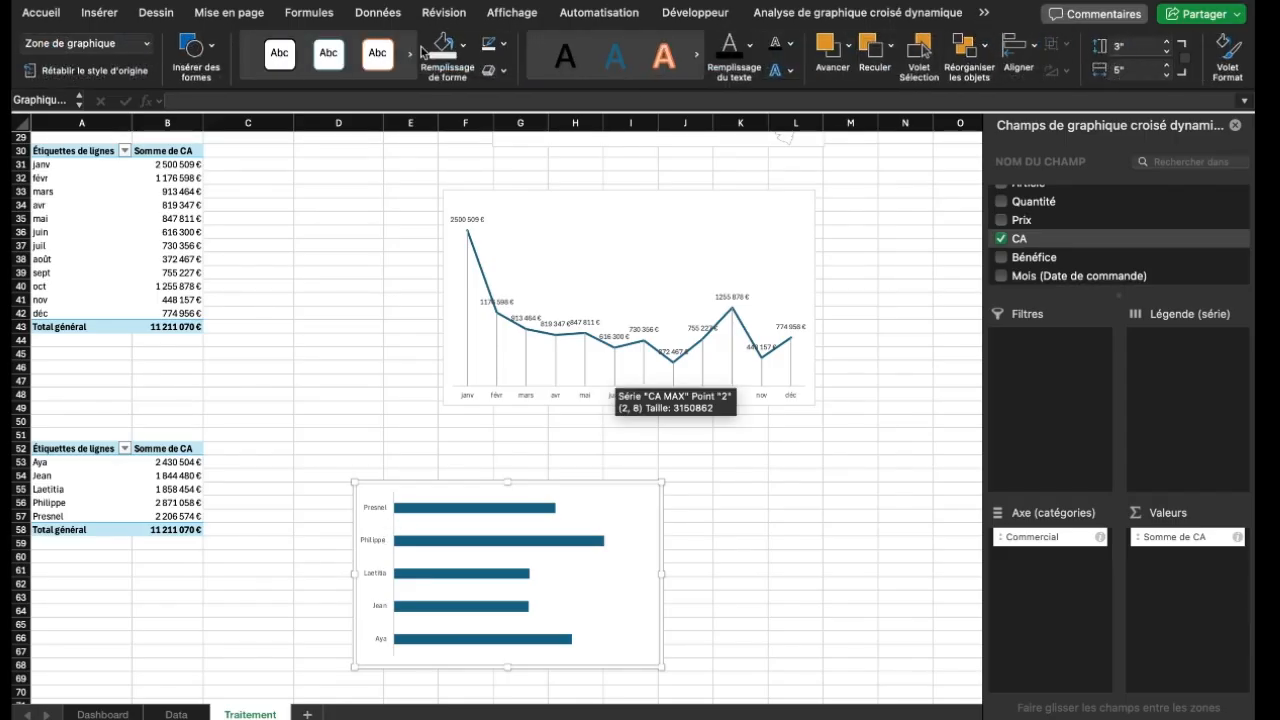
click(462, 44)
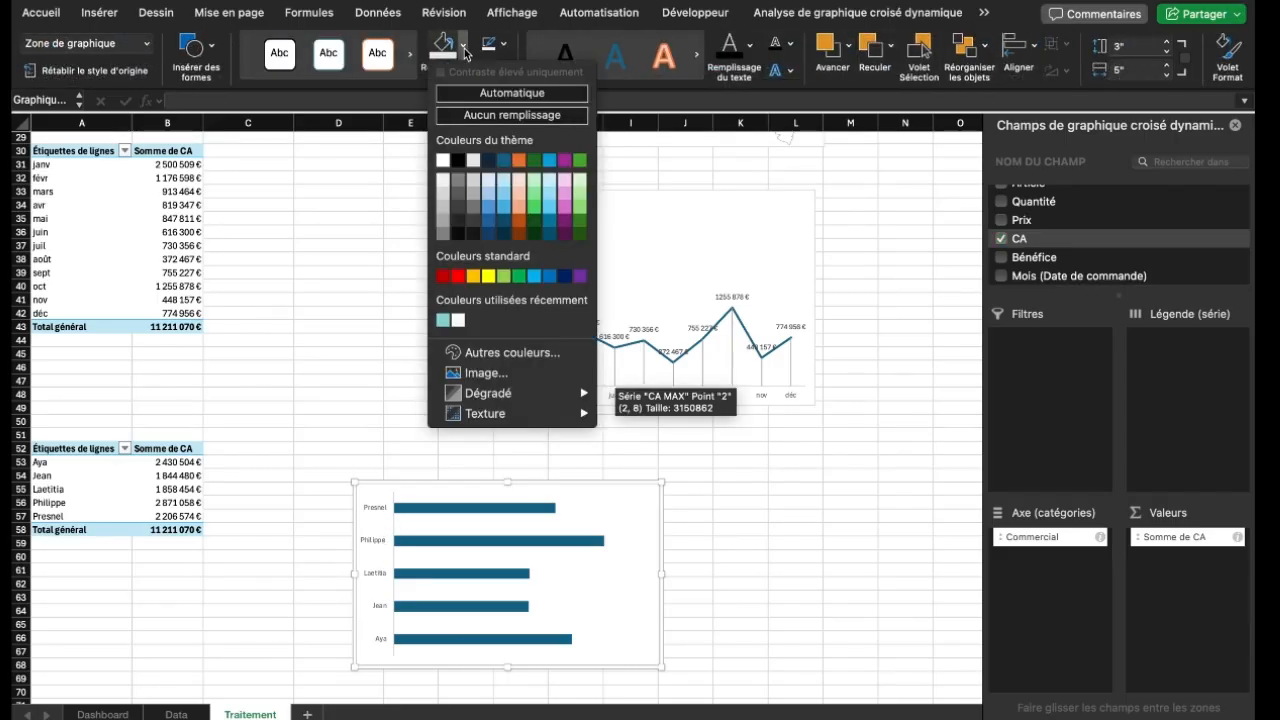
click(486, 116)
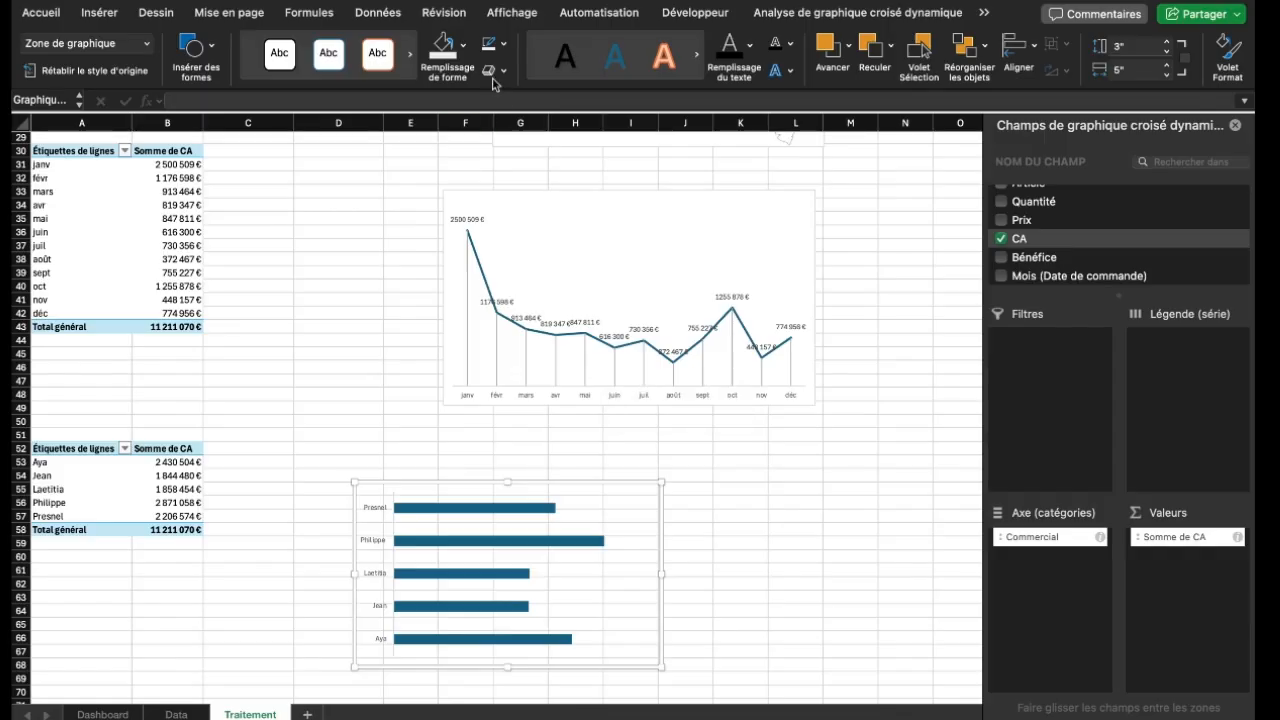
click(503, 46)
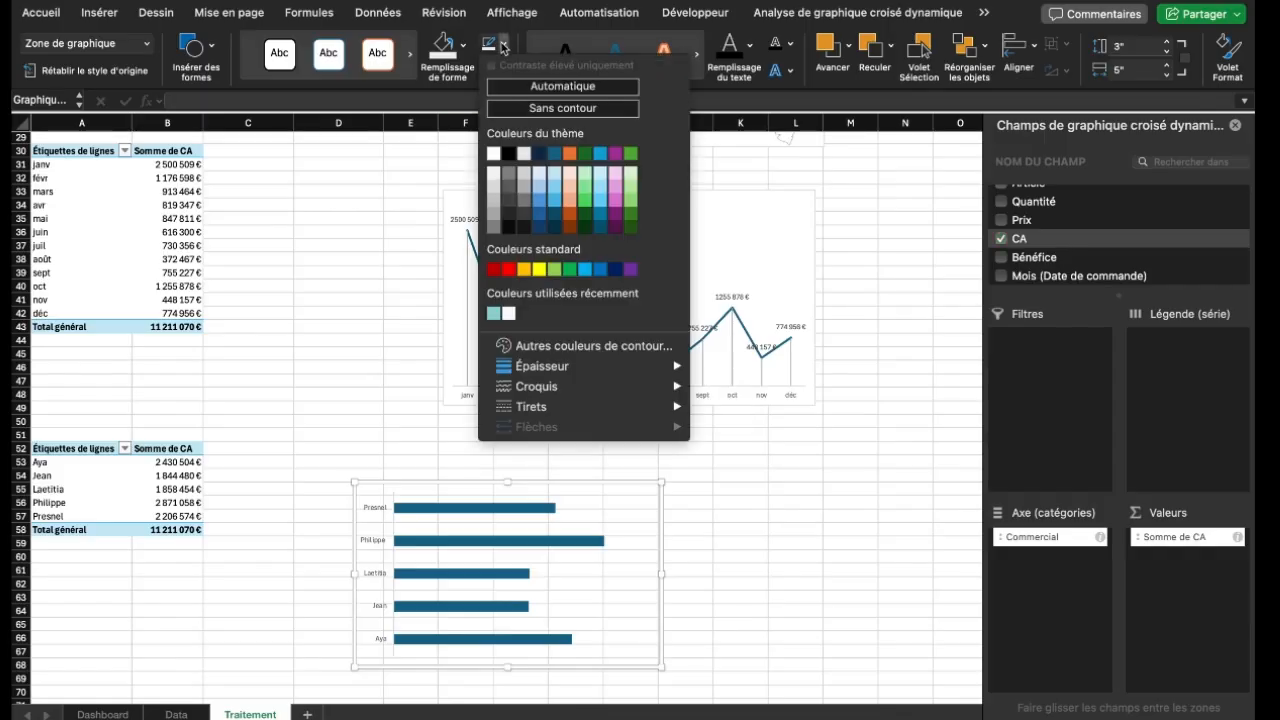
click(545, 107)
Sort the salesperson pivot table by Somme de CA from smallest to largest
click(80, 475)
click(167, 489)
right_click(173, 496)
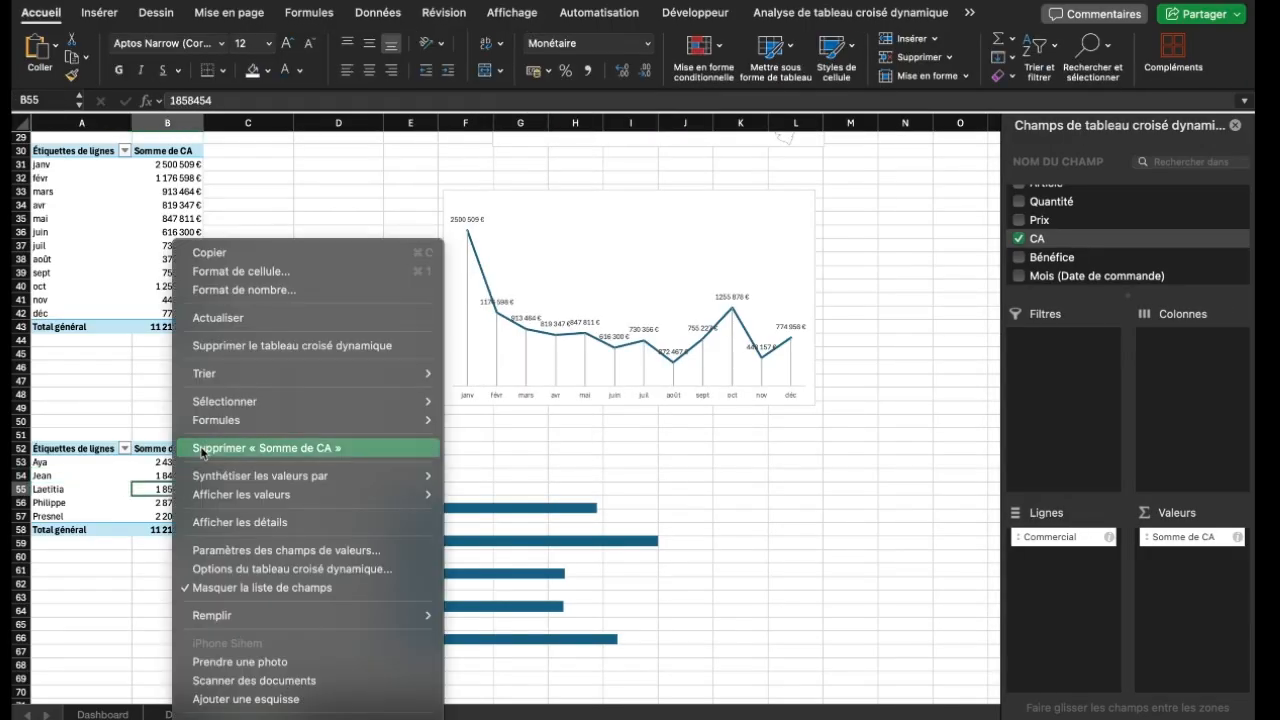
mouse_move(322, 378)
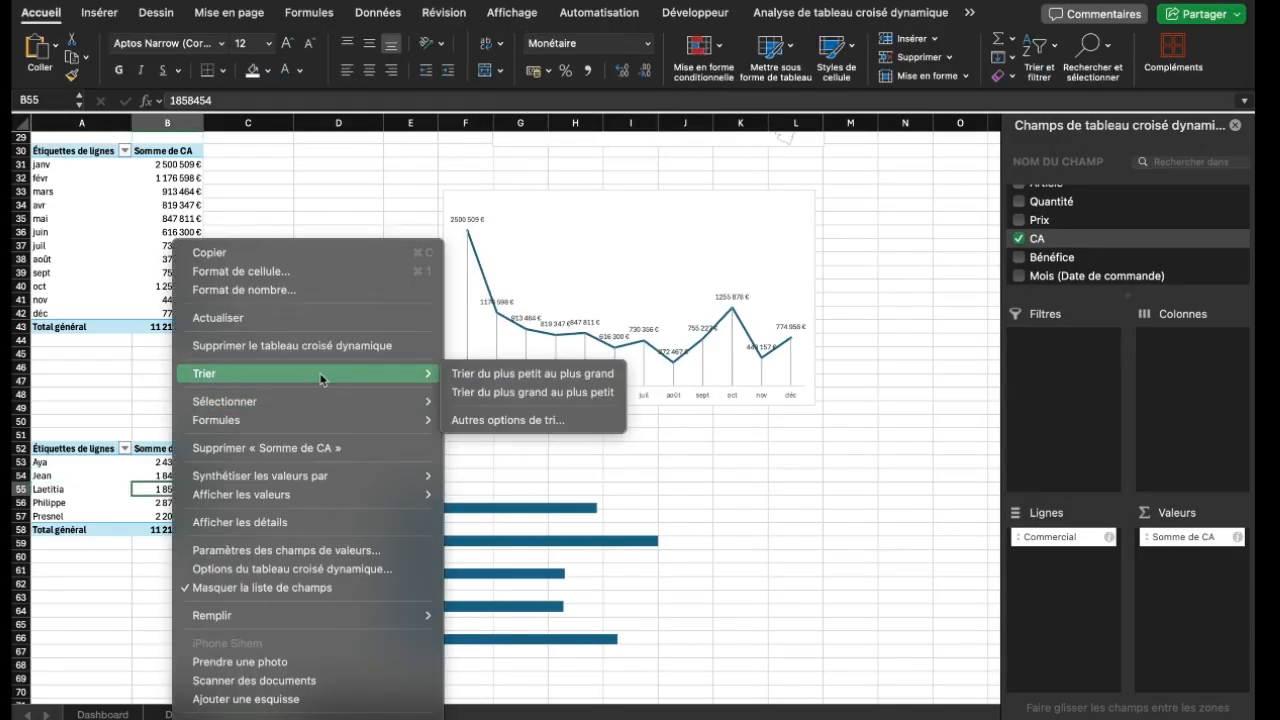
click(509, 378)
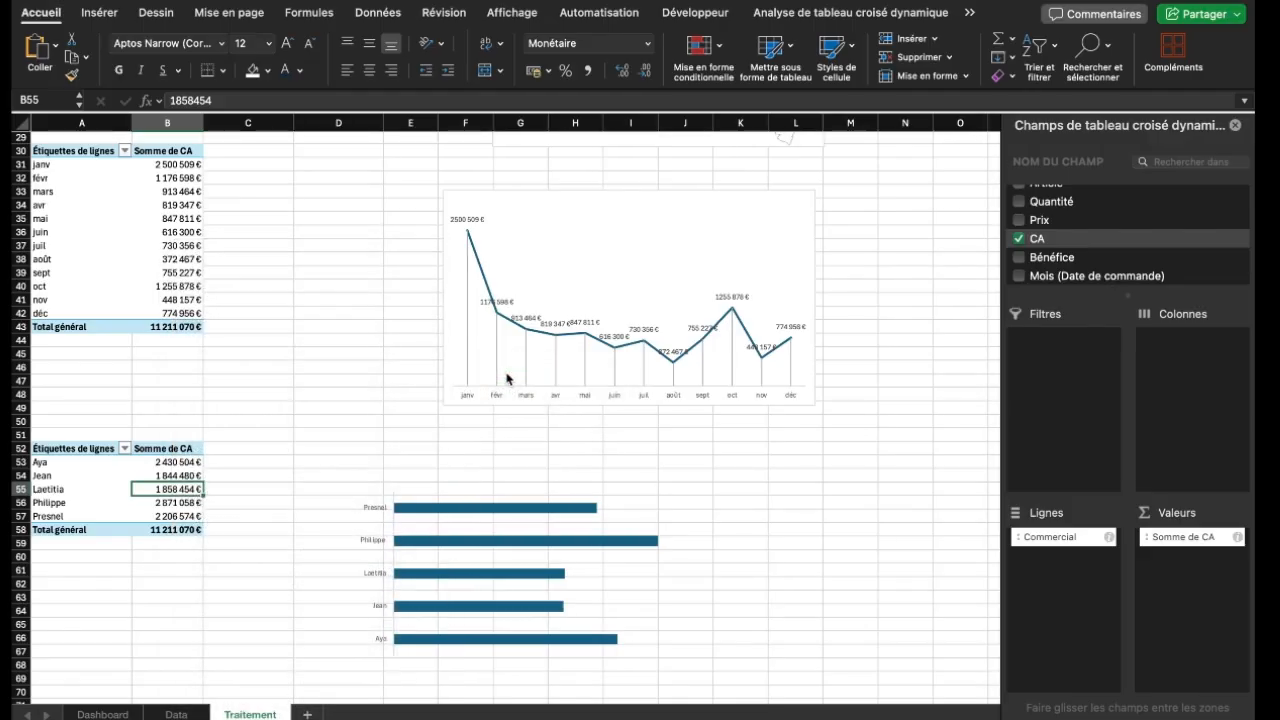
Set the gap width (Largeur de l'intervalle) of the bar chart's series to 100%
click(489, 511)
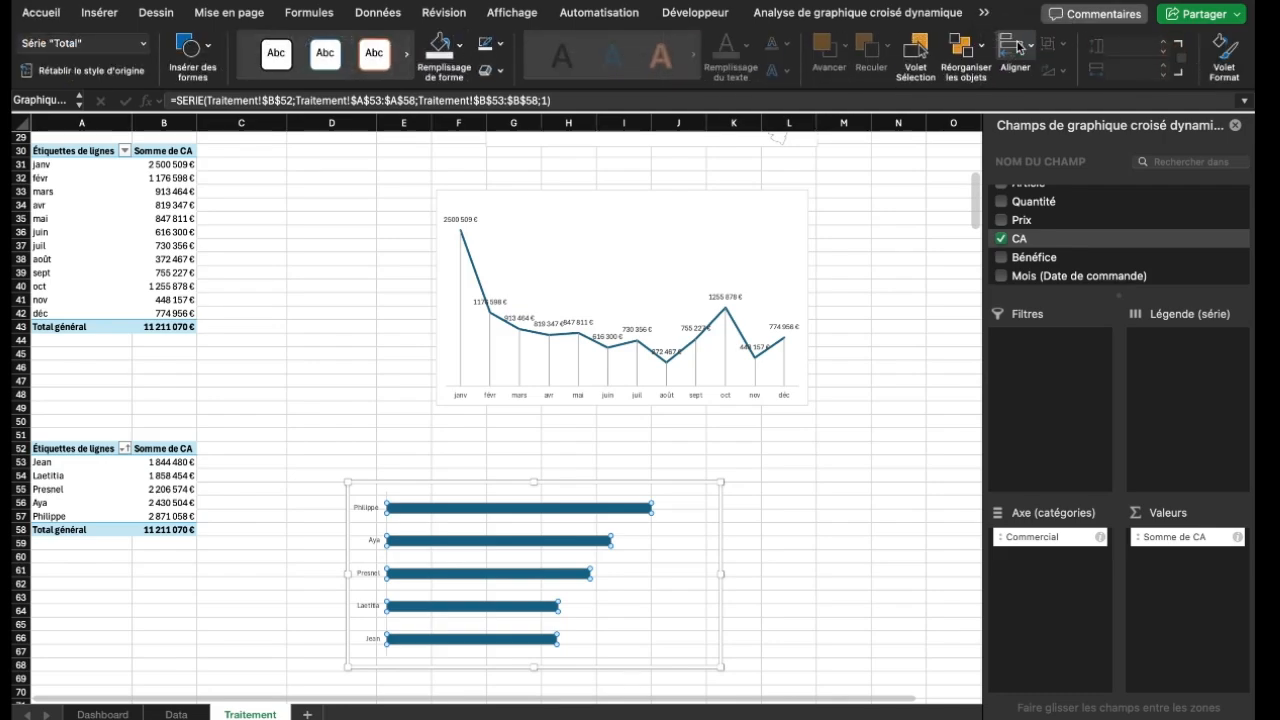
click(1227, 58)
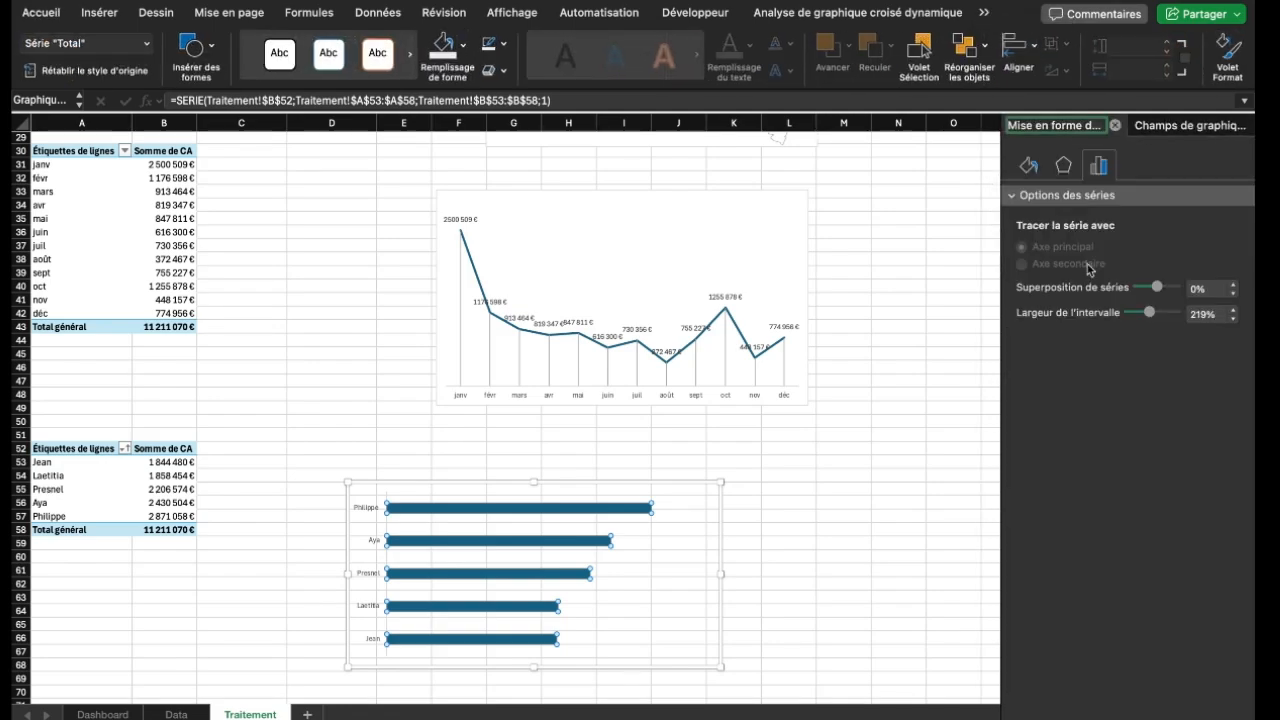
right_click(583, 522)
click(518, 513)
click(552, 482)
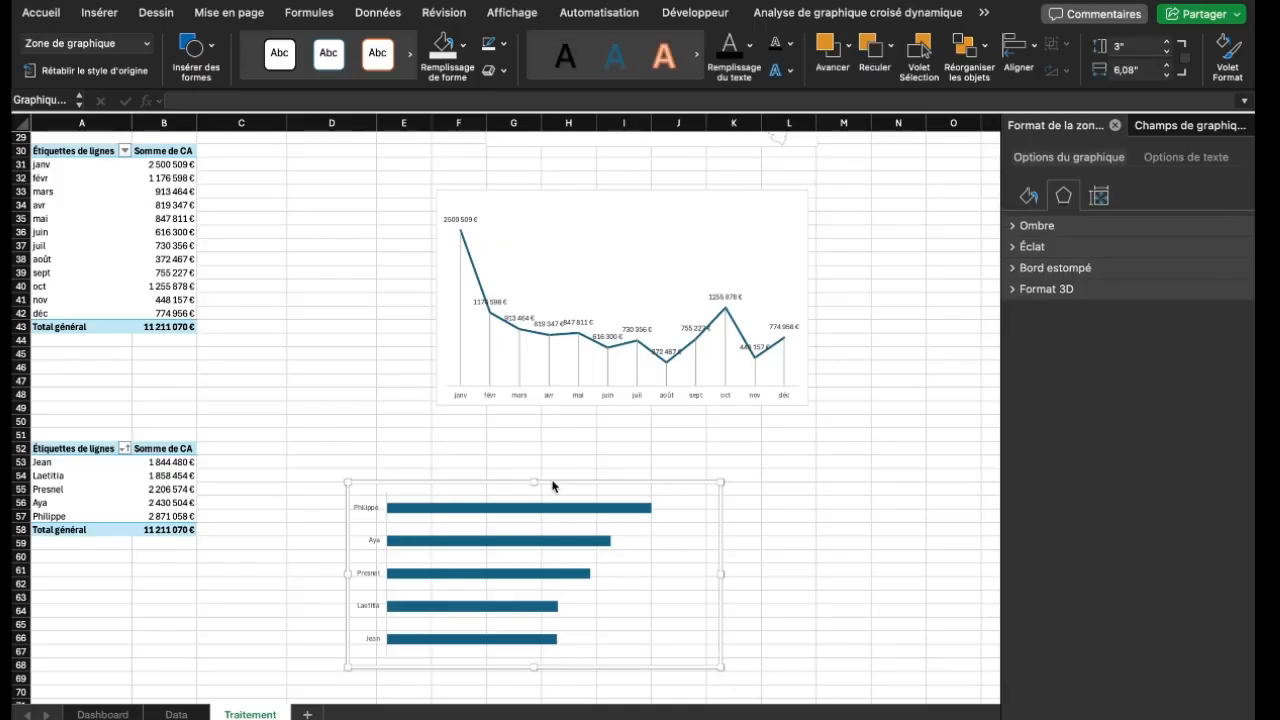
right_click(552, 482)
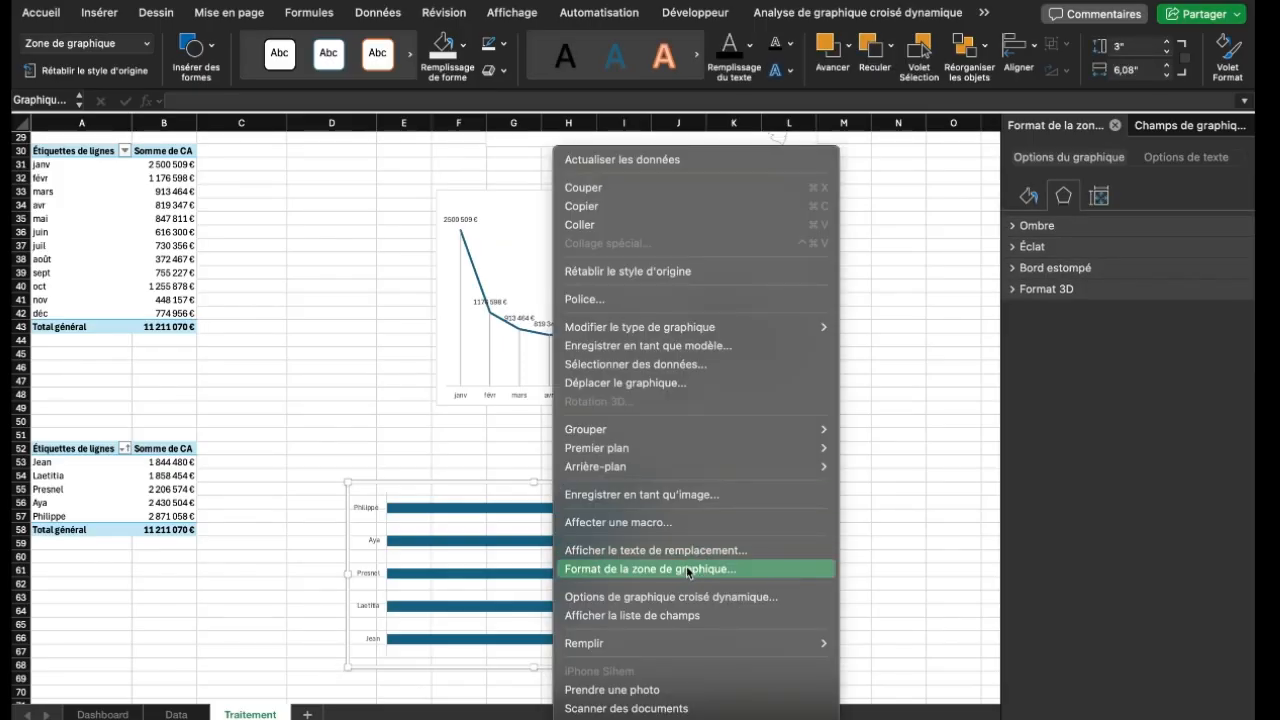
click(700, 570)
click(573, 509)
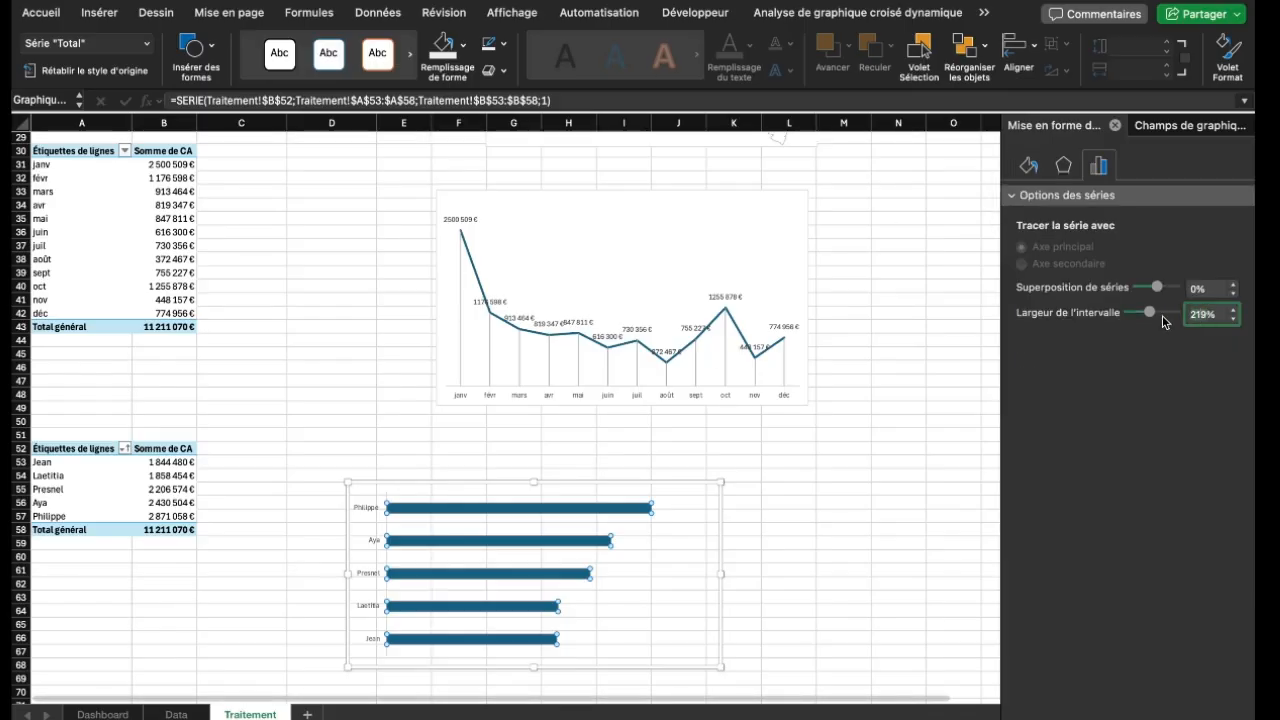
text(100)
key(Return)
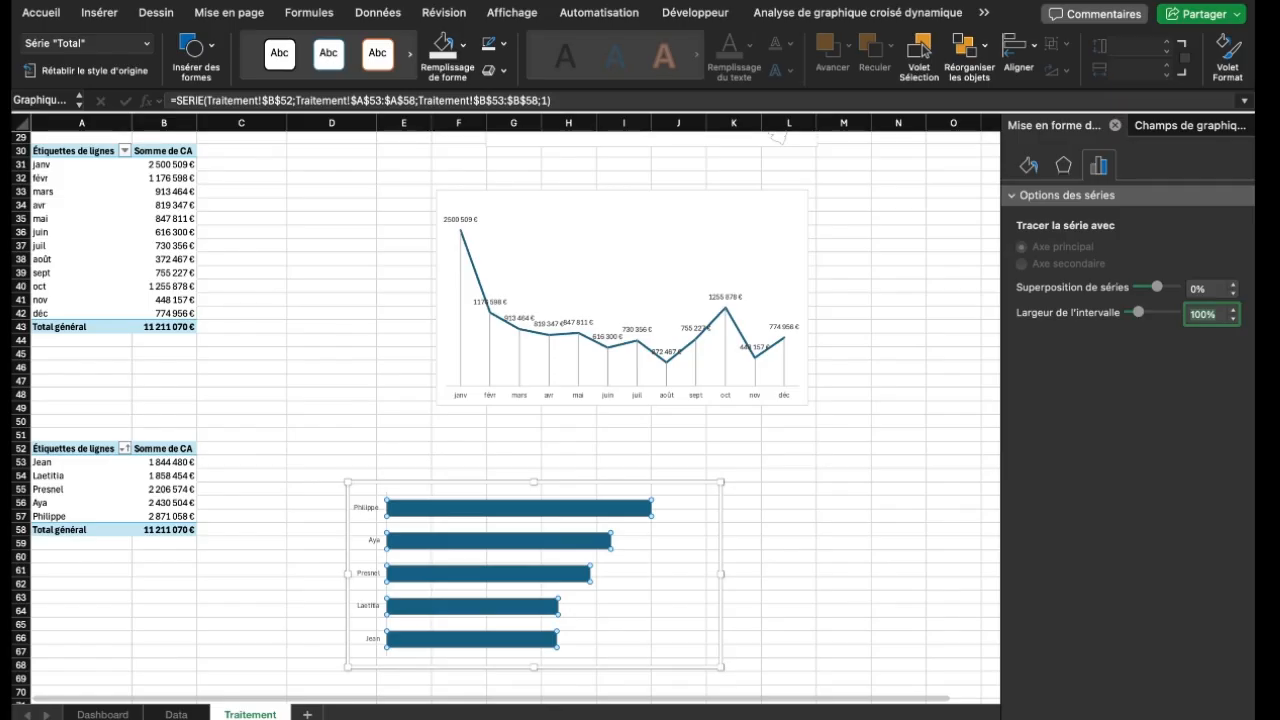
Add data labels at the inside end of the bars and move the bar chart up just below the line chart
click(984, 13)
click(636, 510)
right_click(634, 511)
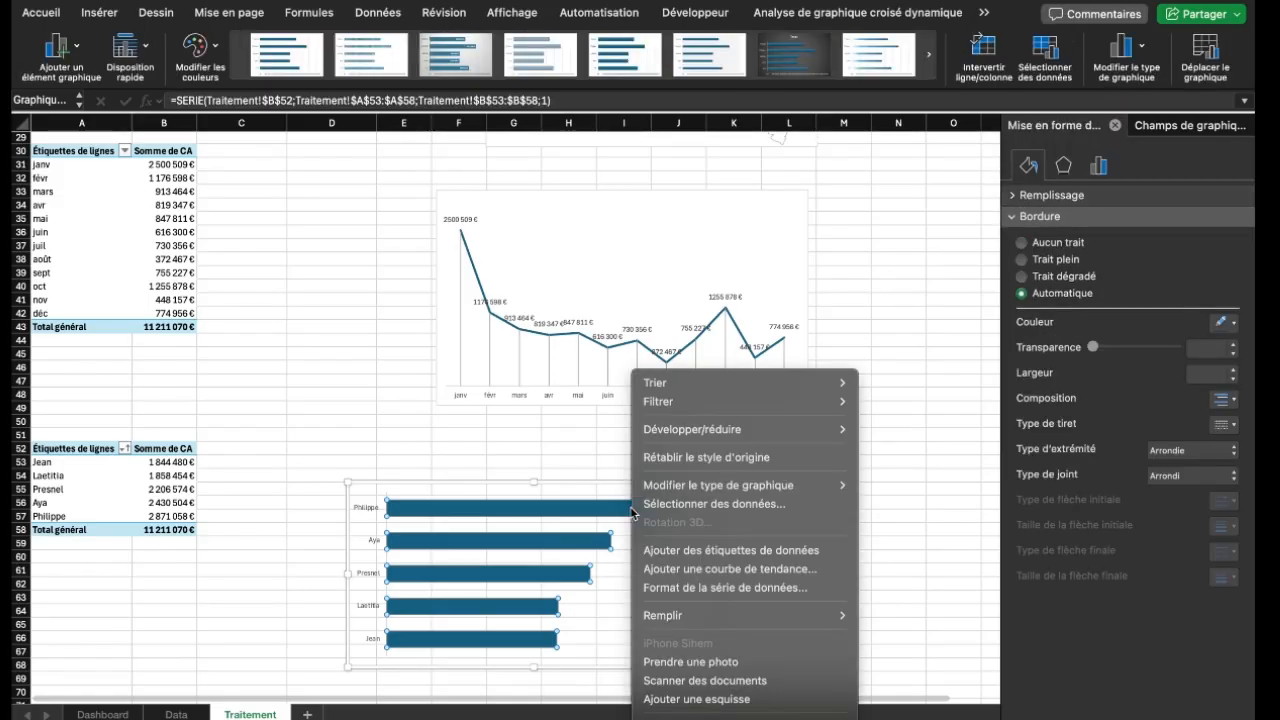
click(691, 547)
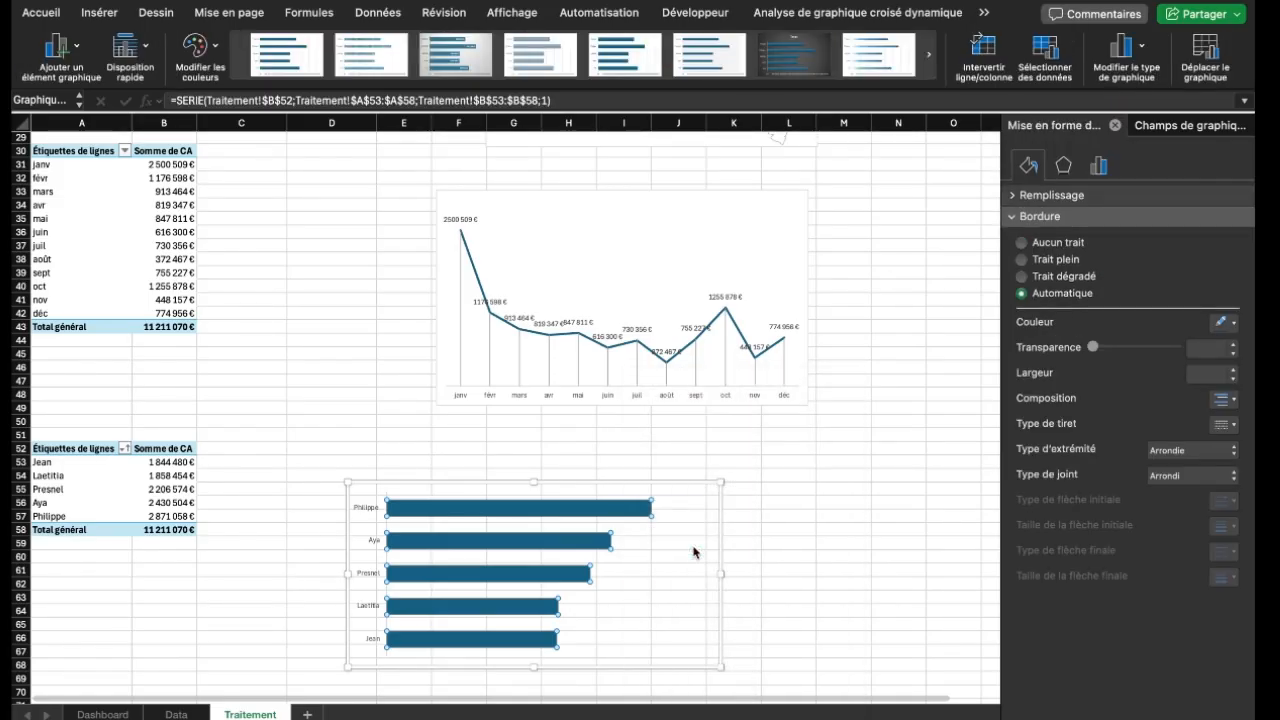
drag(693, 549, 710, 482)
click(691, 445)
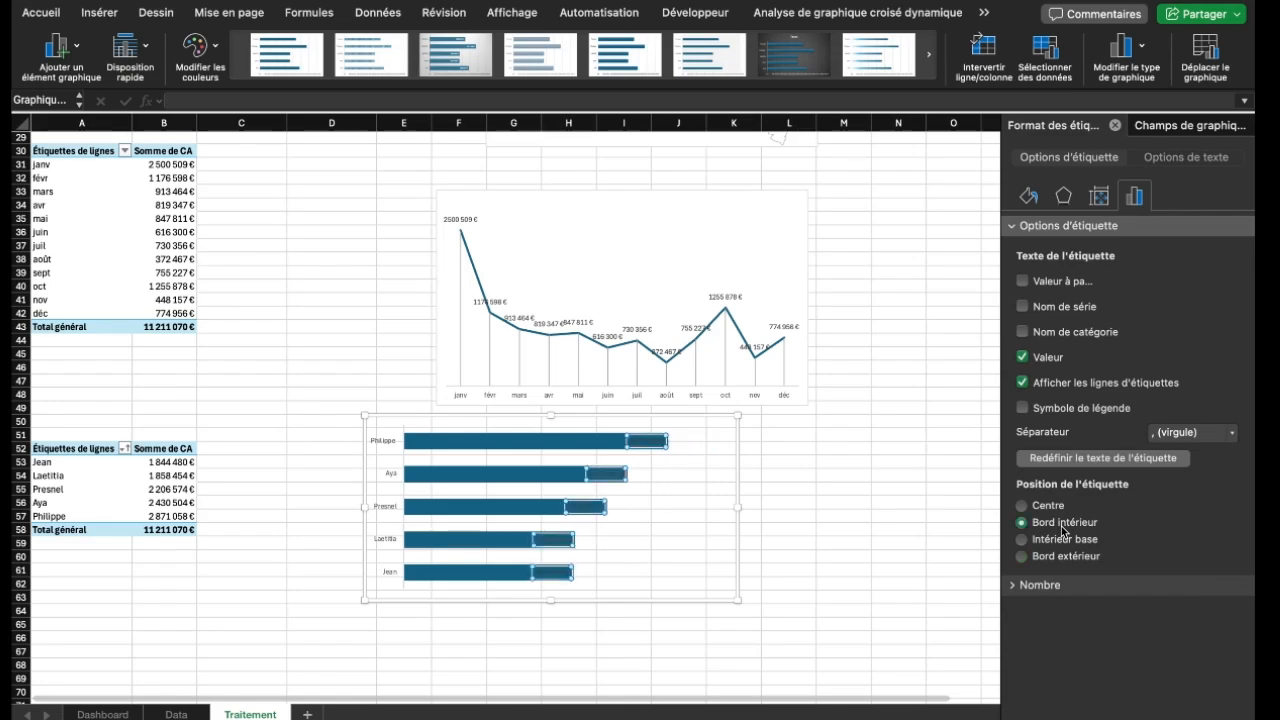
Set the bar chart's data labels to the Poppins font in white
mouse_move(588, 478)
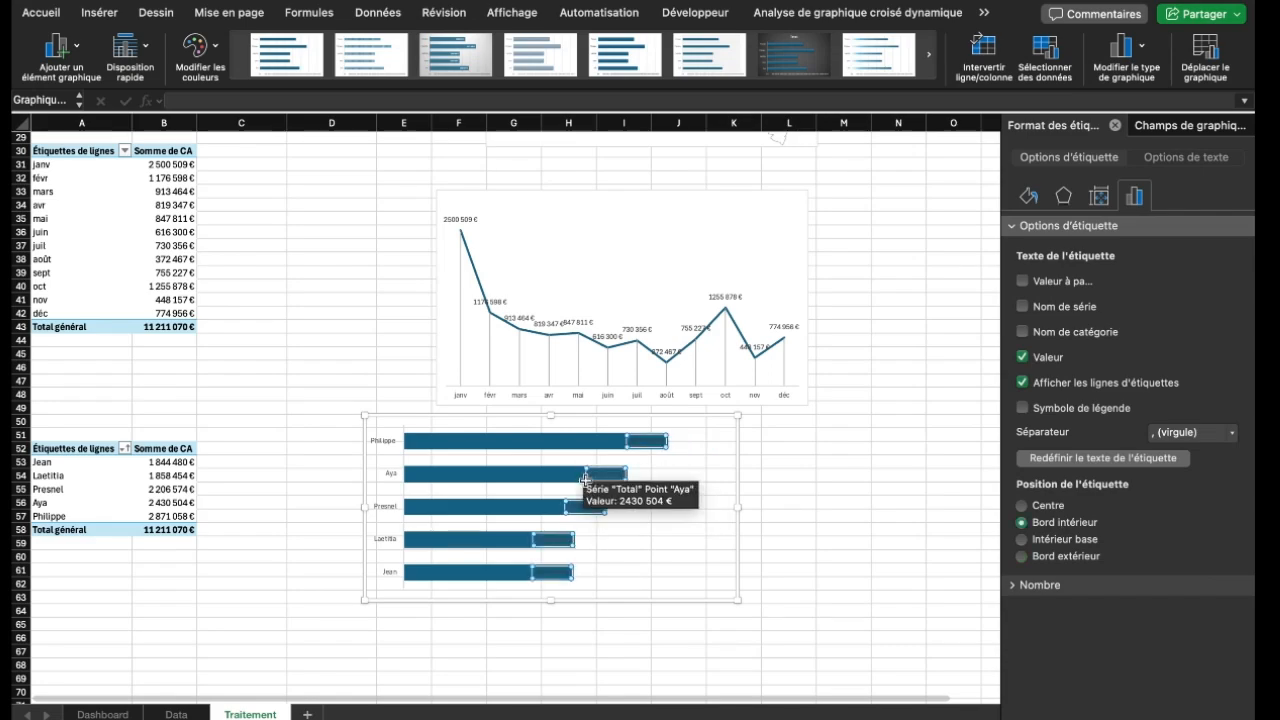
click(41, 14)
click(300, 71)
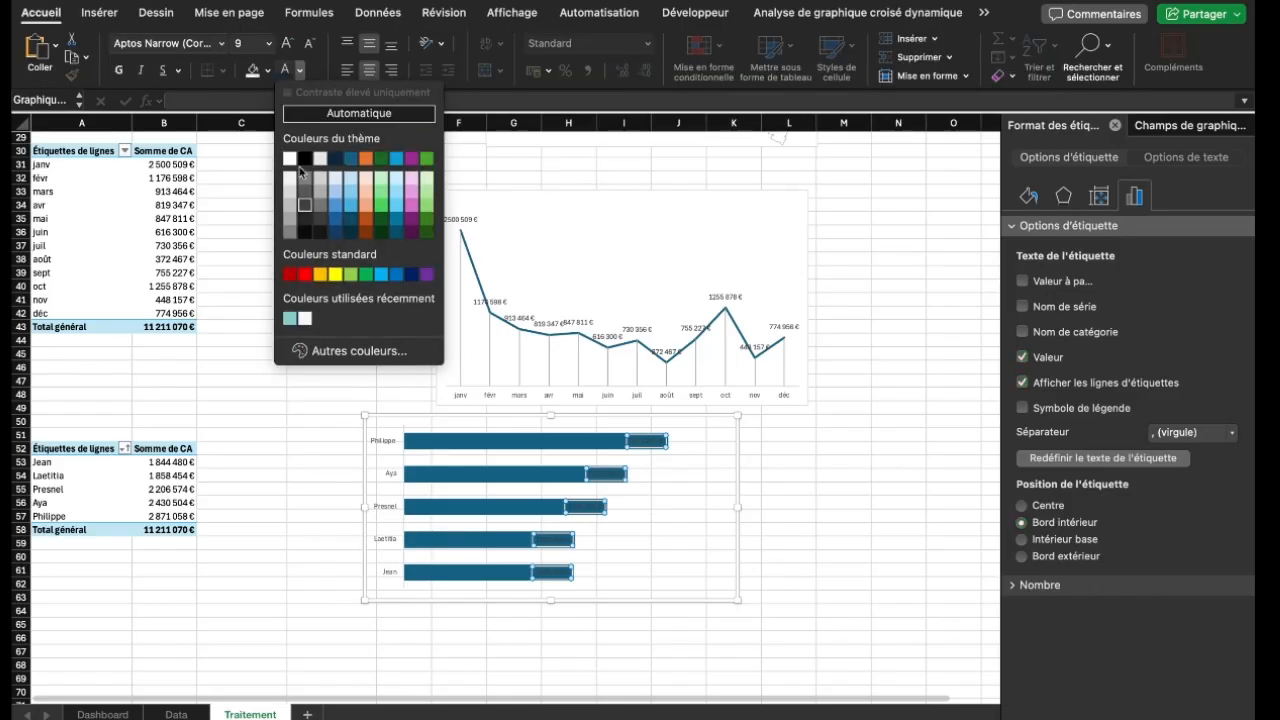
click(305, 318)
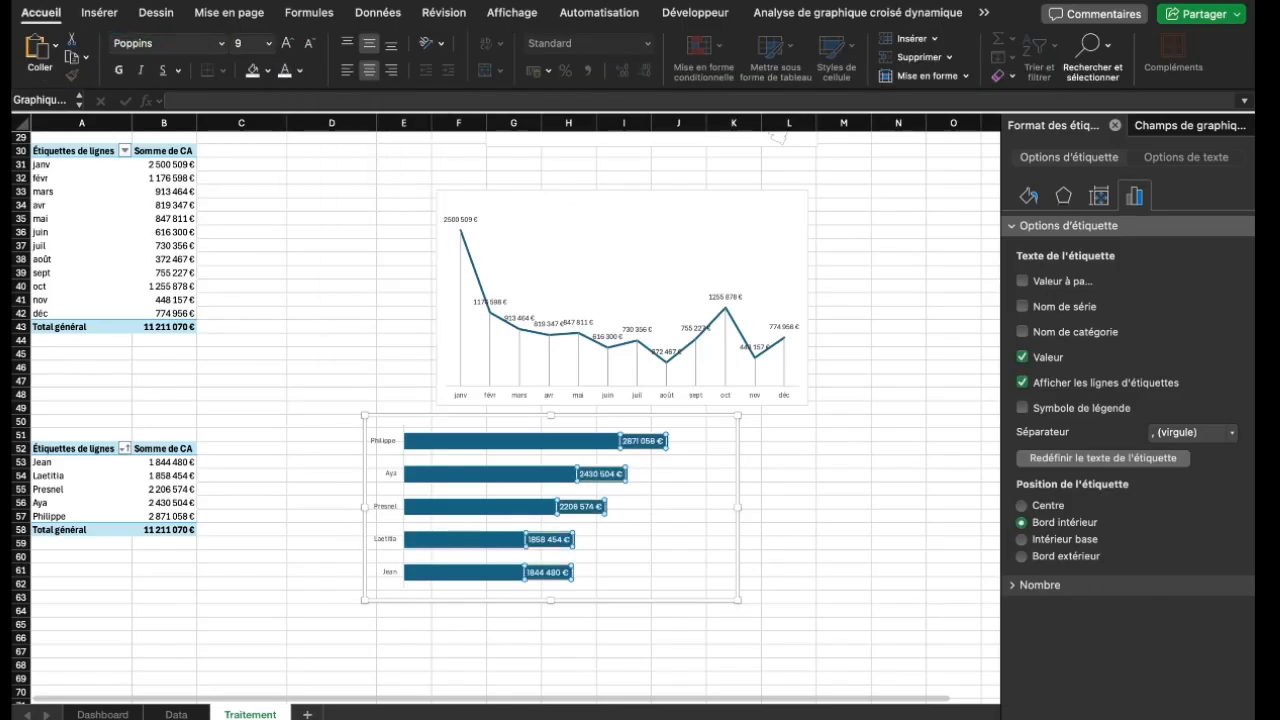
Bold the bar chart's data labels and paste a copy of the salesperson chart onto the Dashboard sheet
click(118, 72)
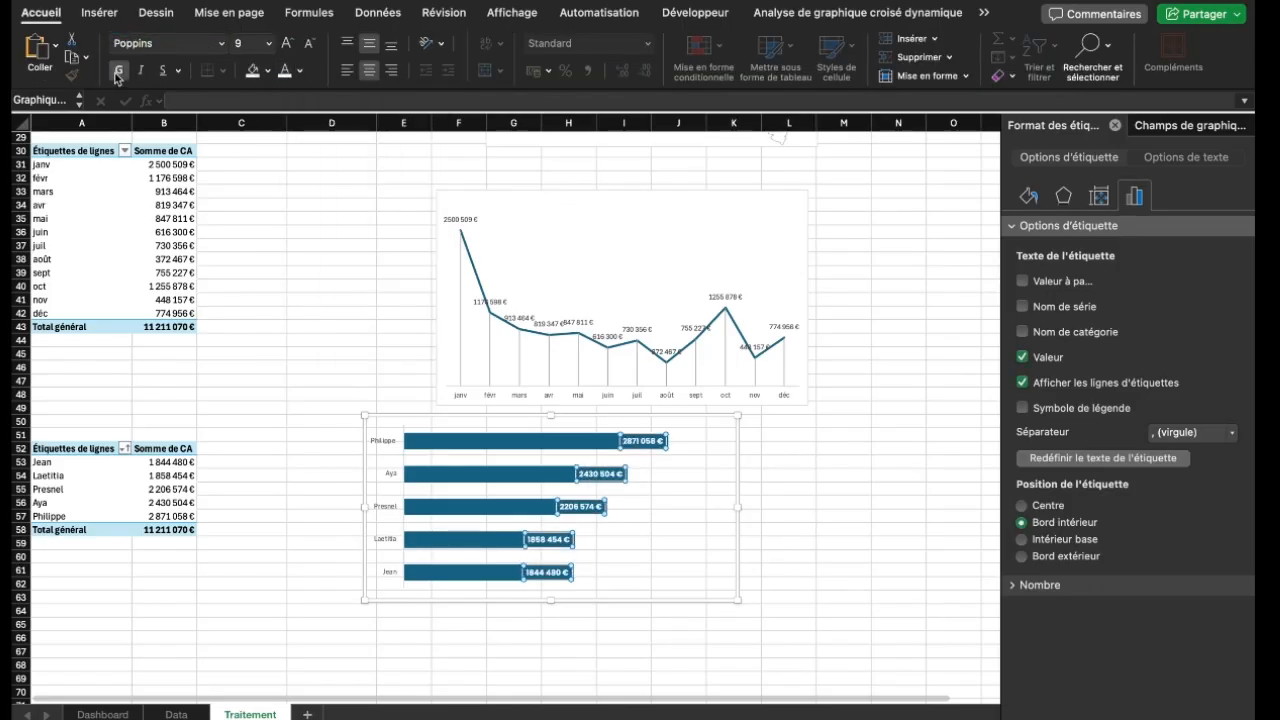
click(714, 420)
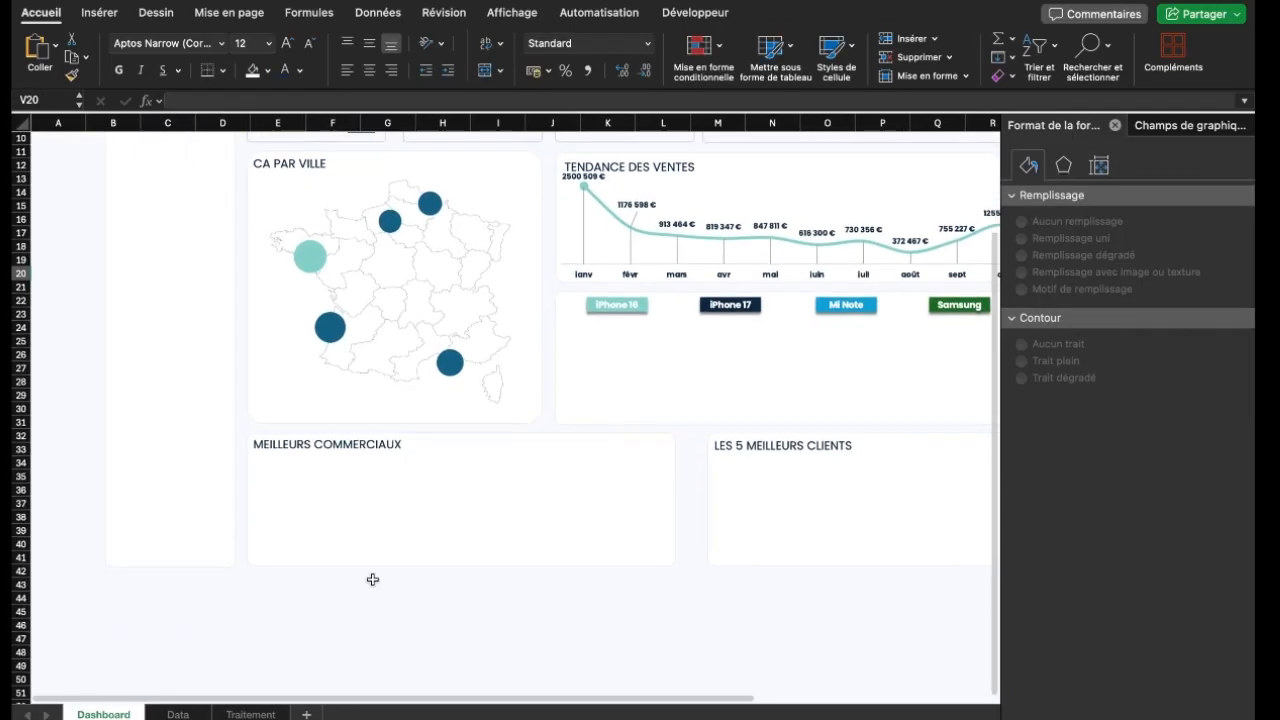
key(super+v)
Place the pasted bar chart below the MEILLEURS COMMERCIAUX heading and shrink it to fit inside the white card
scroll(359, 550, right, 8)
drag(831, 269, 429, 497)
scroll(429, 497, left, 5)
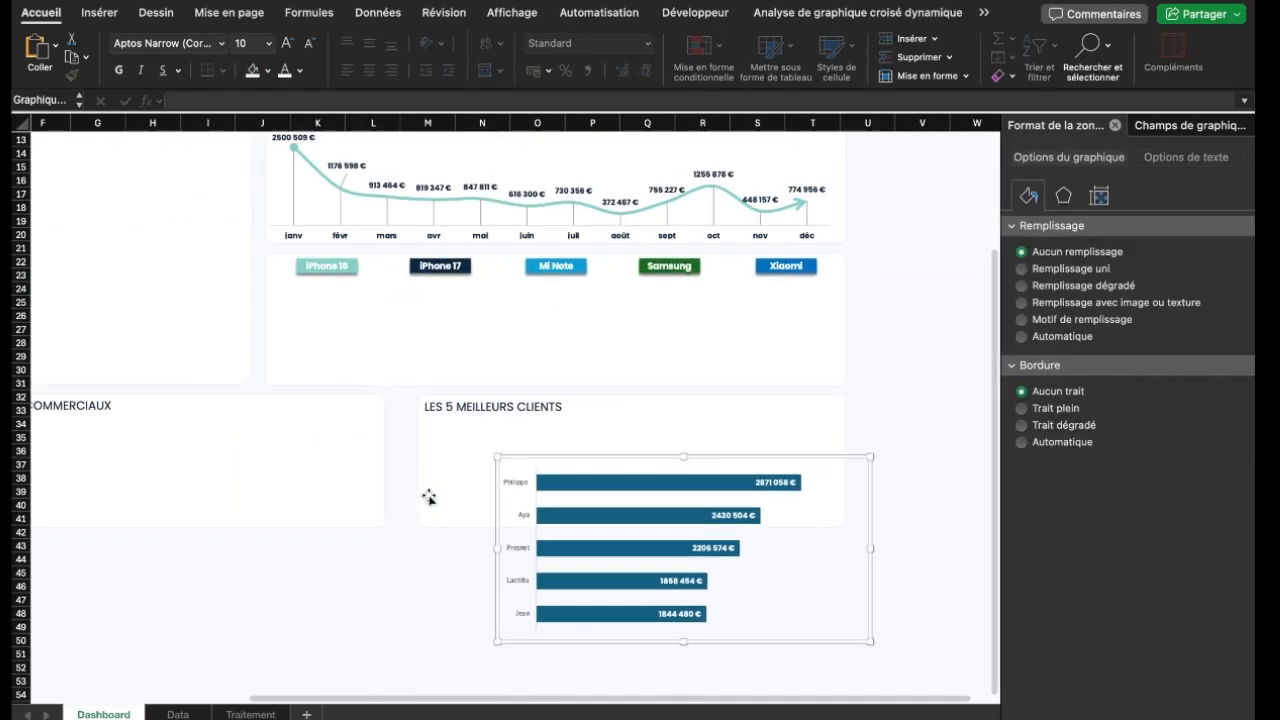
click(700, 480)
drag(763, 452, 393, 411)
scroll(393, 411, left, 3)
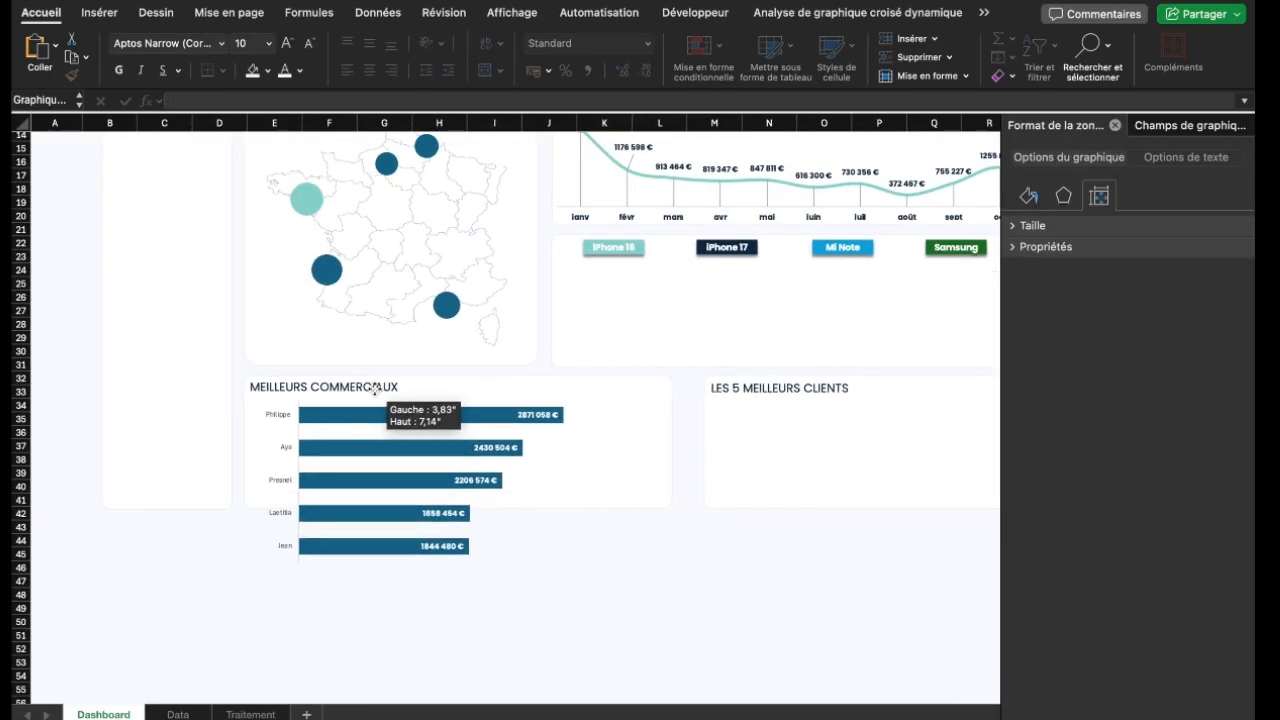
key(Escape)
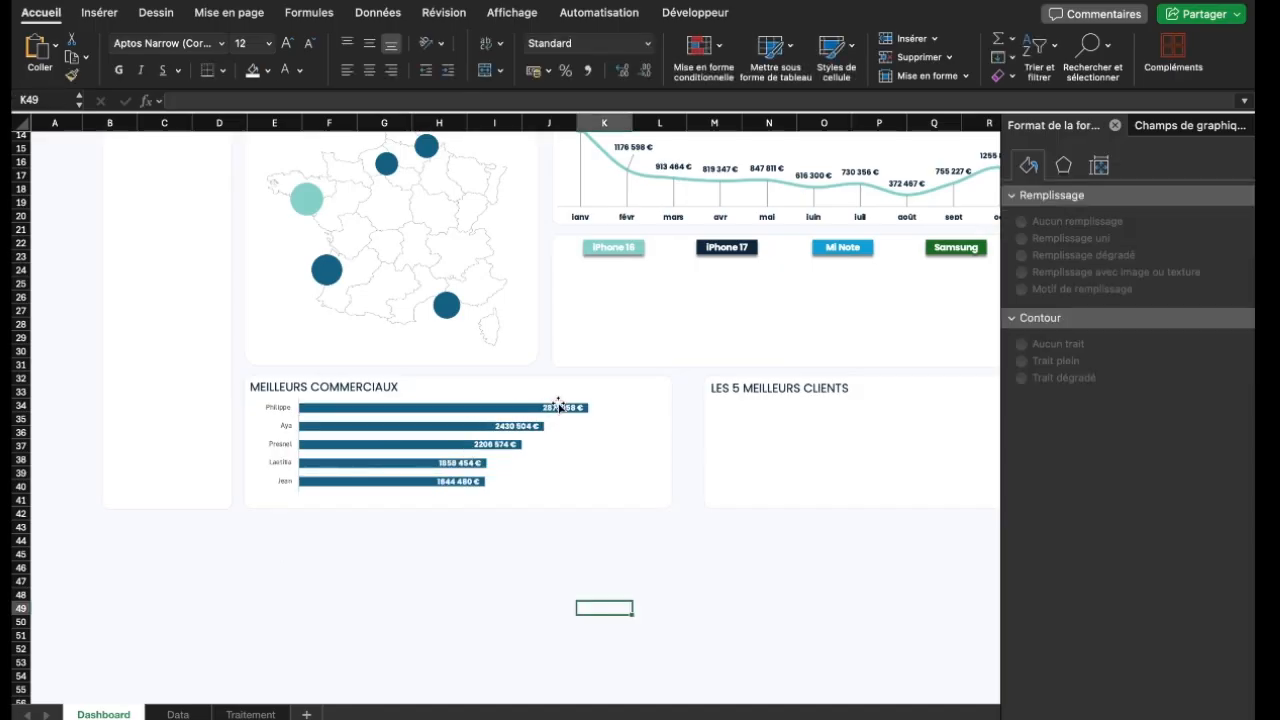
click(559, 405)
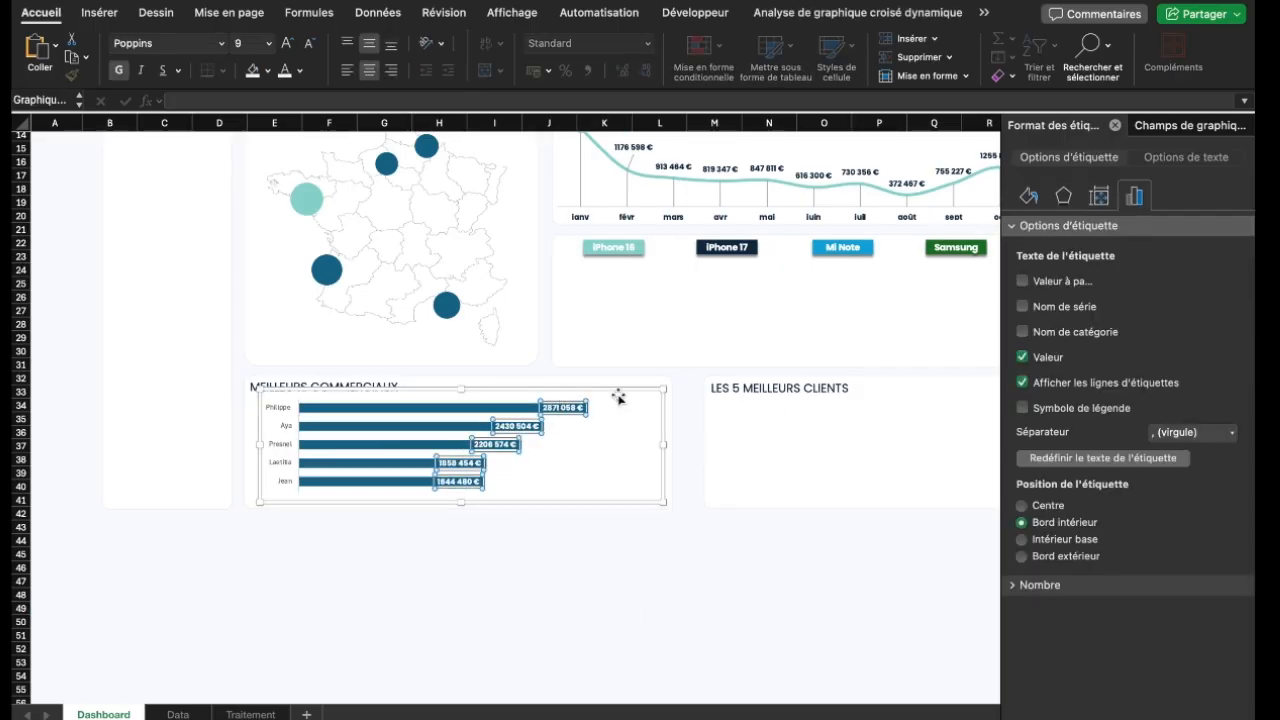
click(617, 401)
click(472, 408)
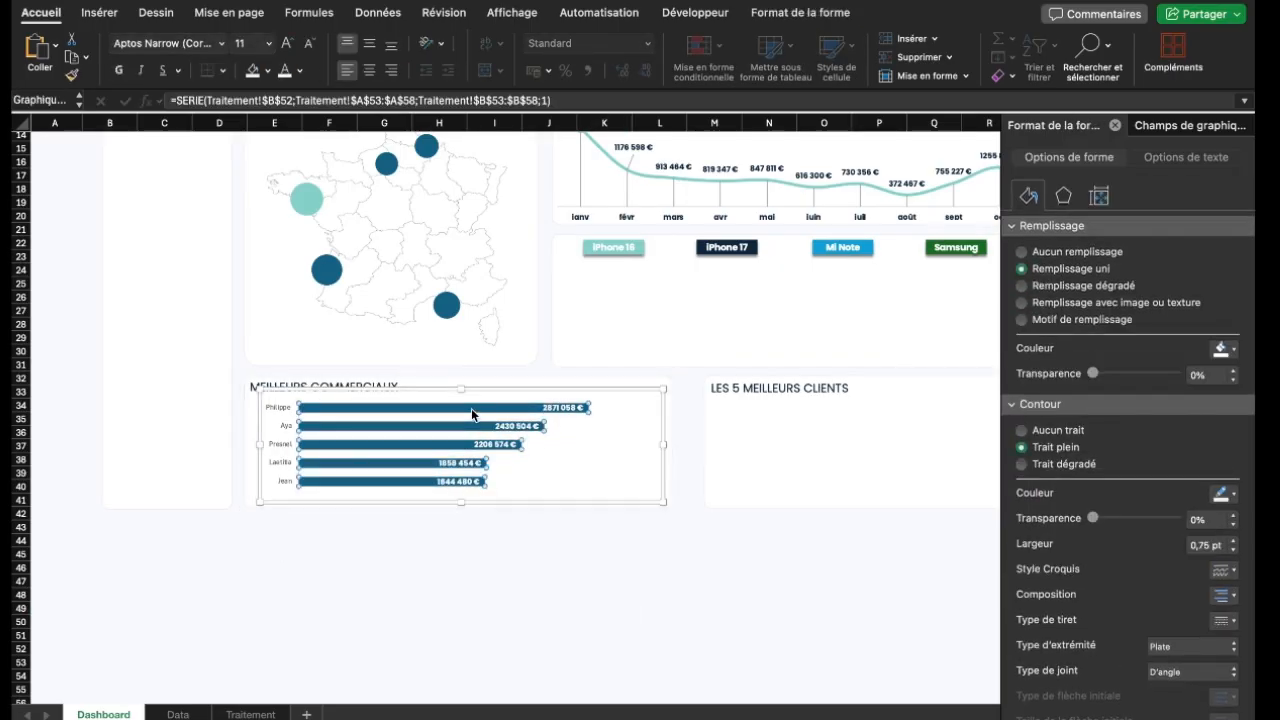
click(1099, 165)
click(1234, 320)
click(1234, 320)
click(1234, 320)
click(670, 526)
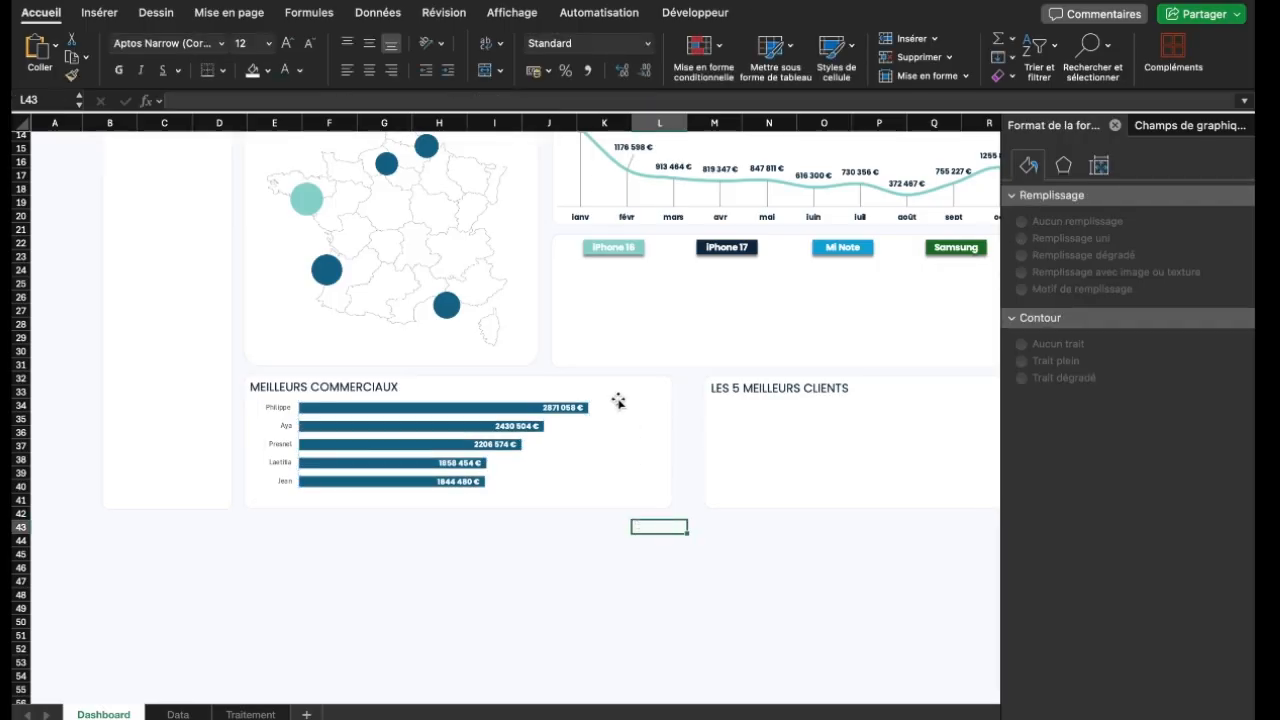
Nudge the MEILLEURS COMMERCIAUX chart slightly down and set its category axis labels to bold Poppins with a new font colour
drag(620, 394, 621, 401)
click(280, 450)
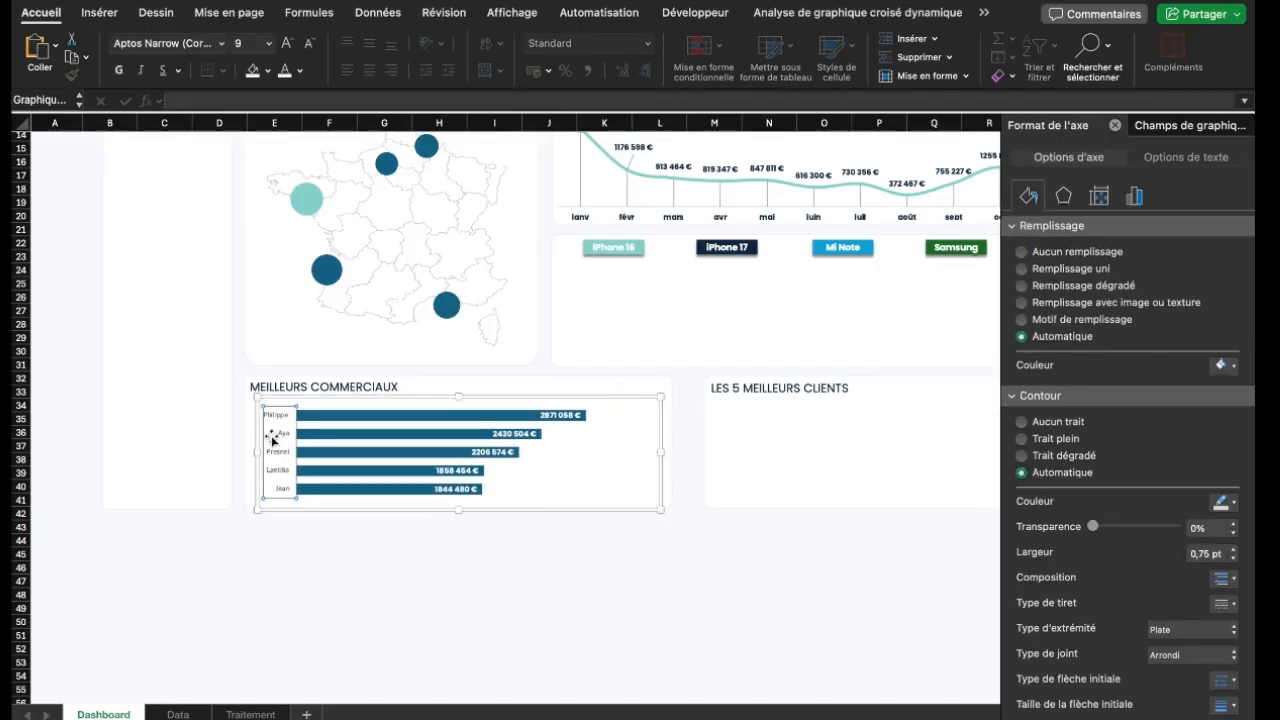
click(155, 42)
text(Poppins)
key(Return)
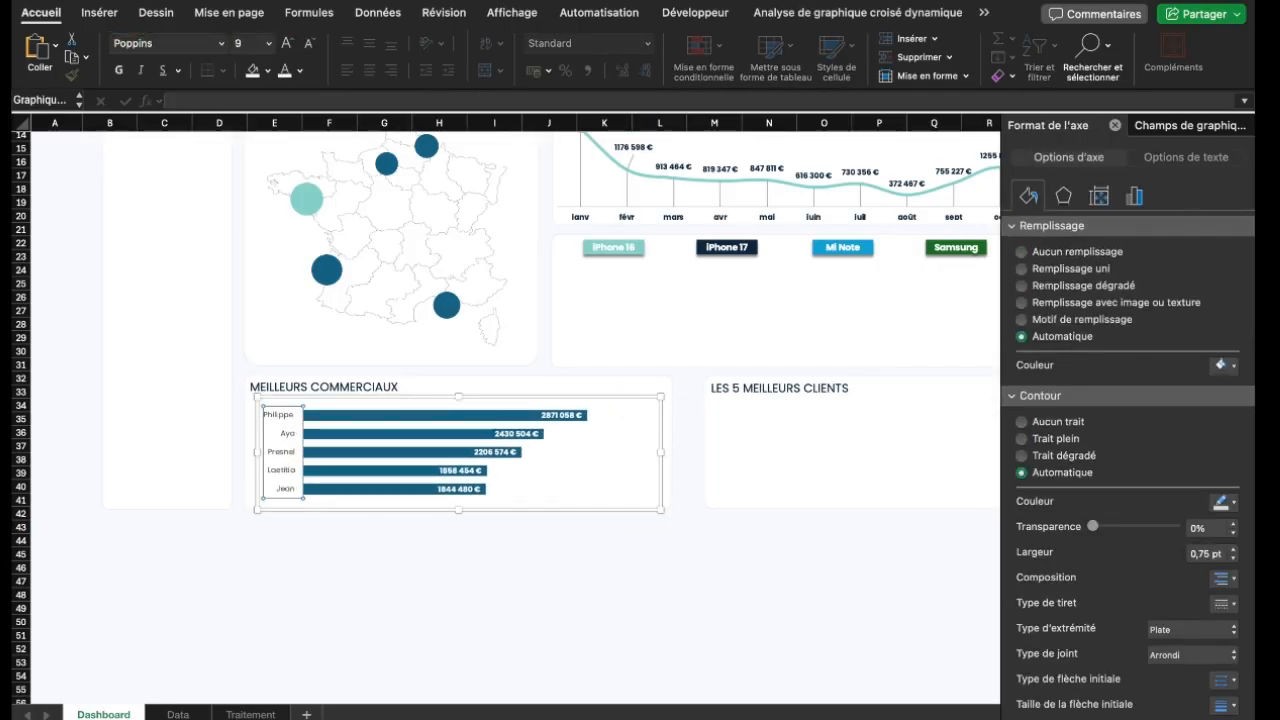
click(118, 70)
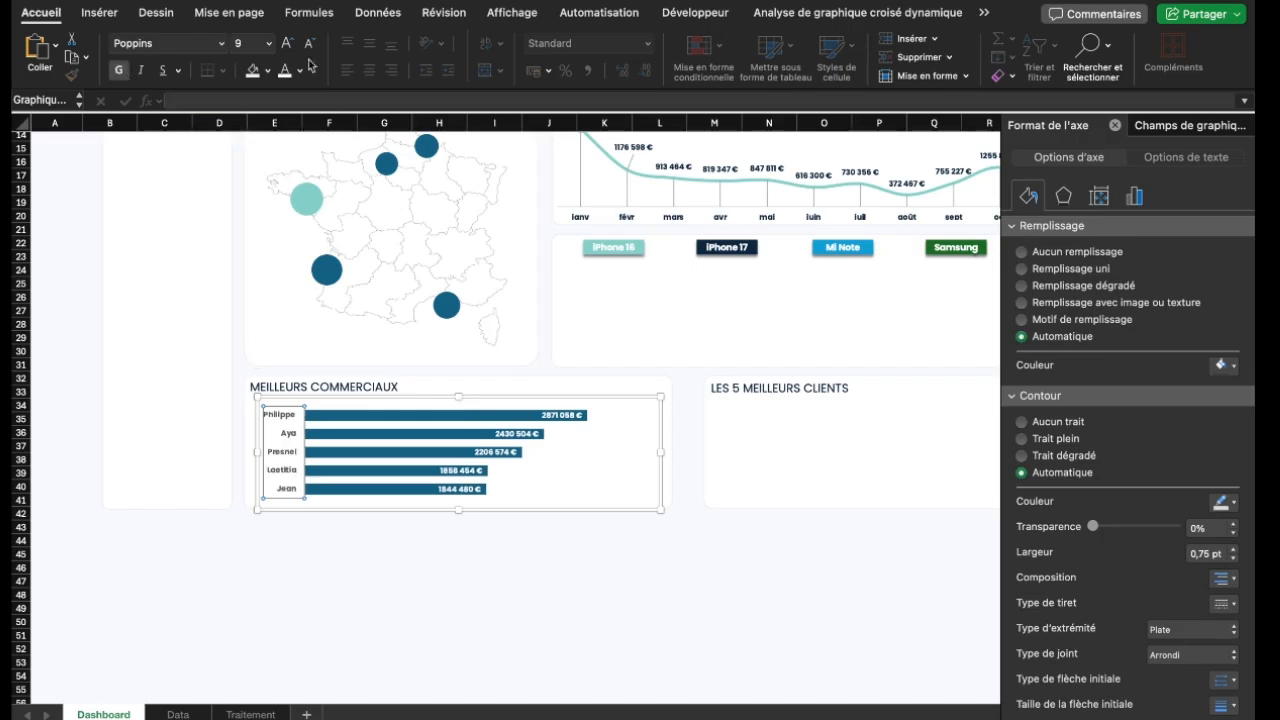
click(299, 70)
click(336, 176)
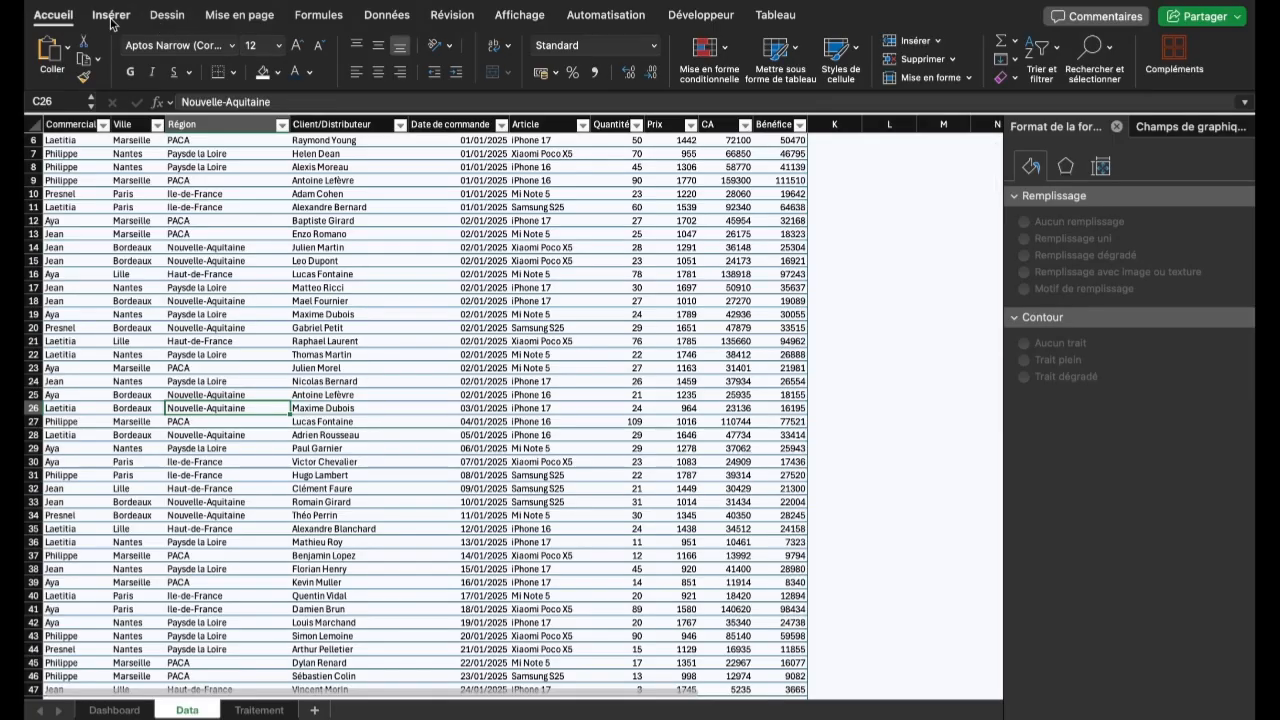
Insert a pivot chart from T_VENTES on the existing Traitement sheet, starting at cell A64 below the salesperson pivot table
click(111, 20)
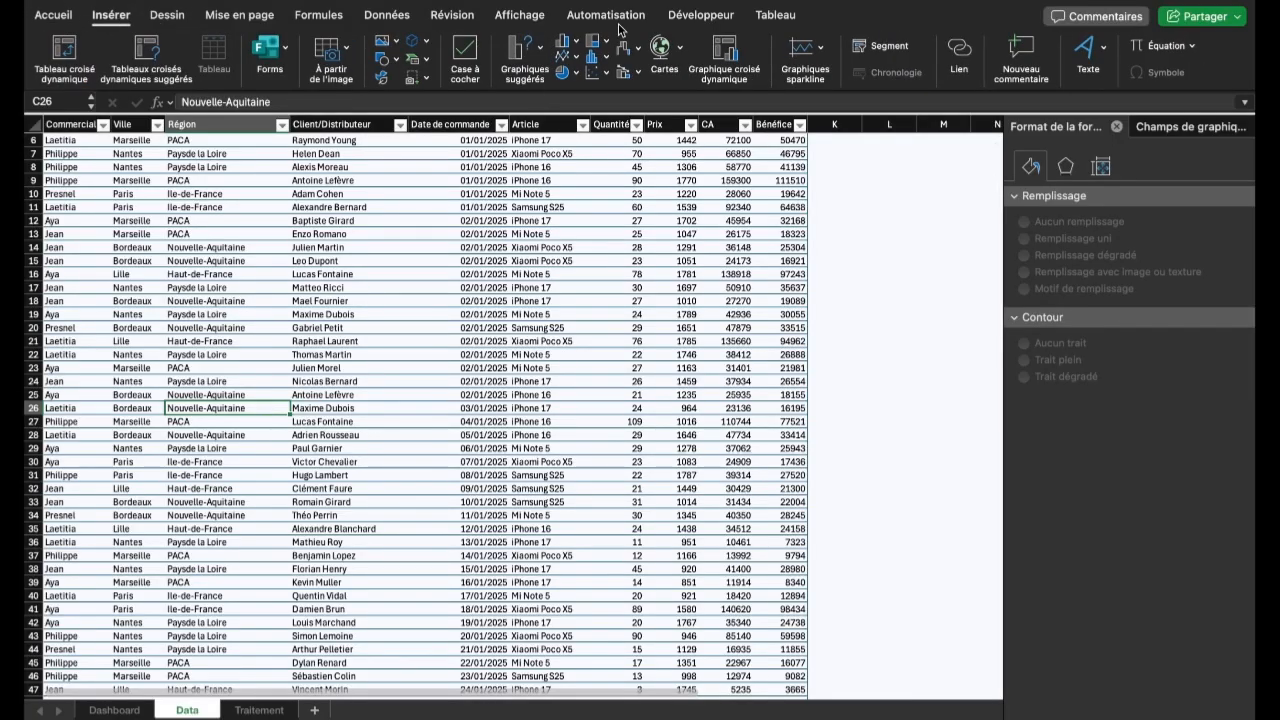
click(728, 62)
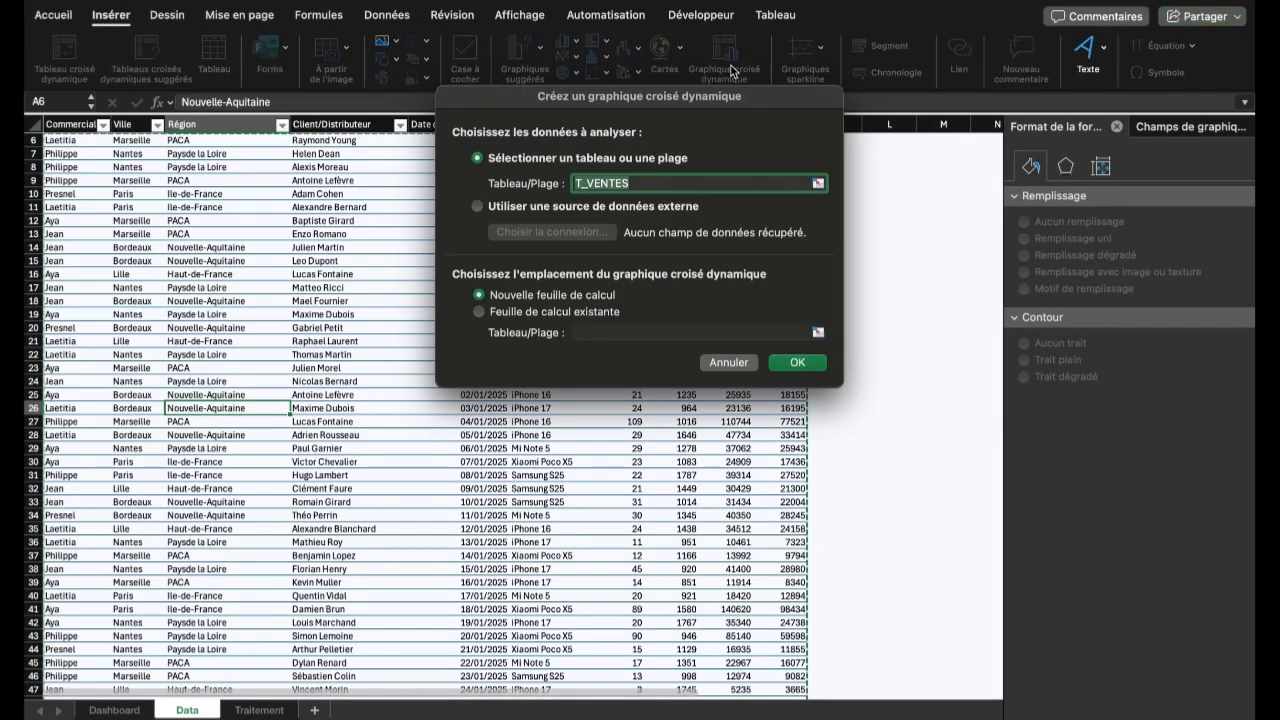
click(545, 311)
click(258, 710)
click(95, 607)
click(797, 362)
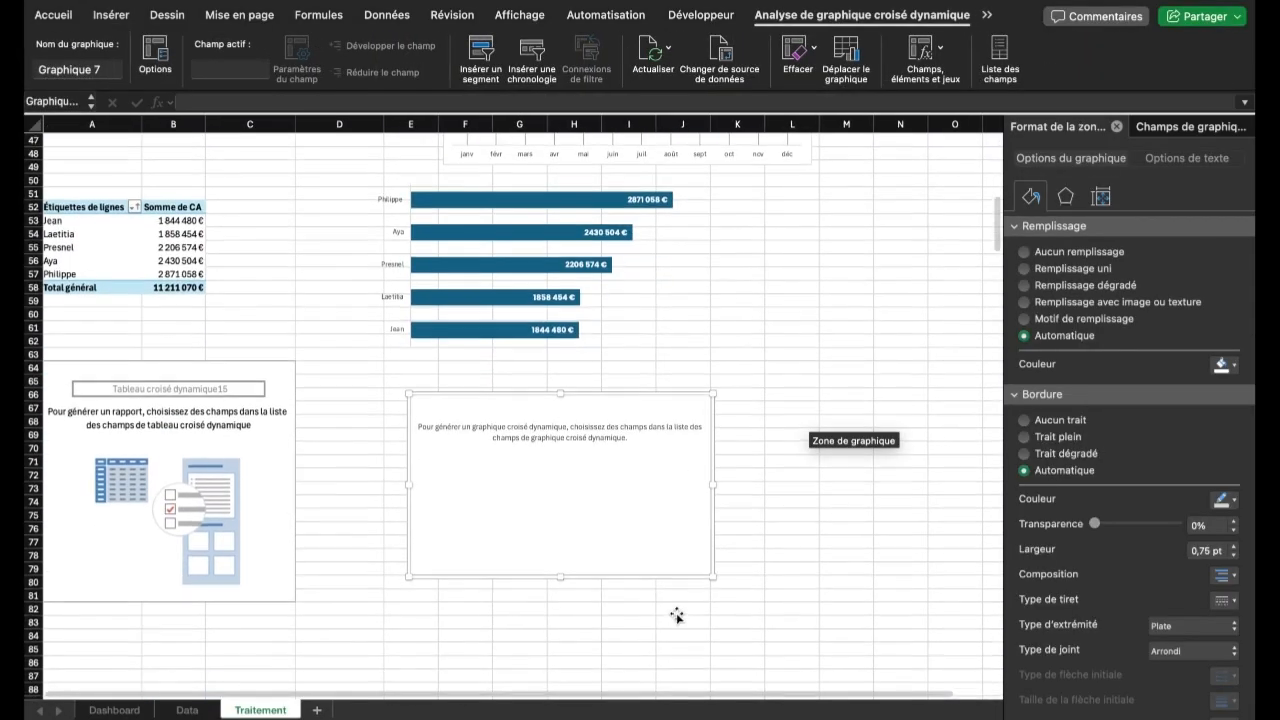
Add Client/Distributeur as the new pivot chart's category axis and CA as its values
click(1190, 126)
click(1116, 126)
scroll(1034, 257, up, 3)
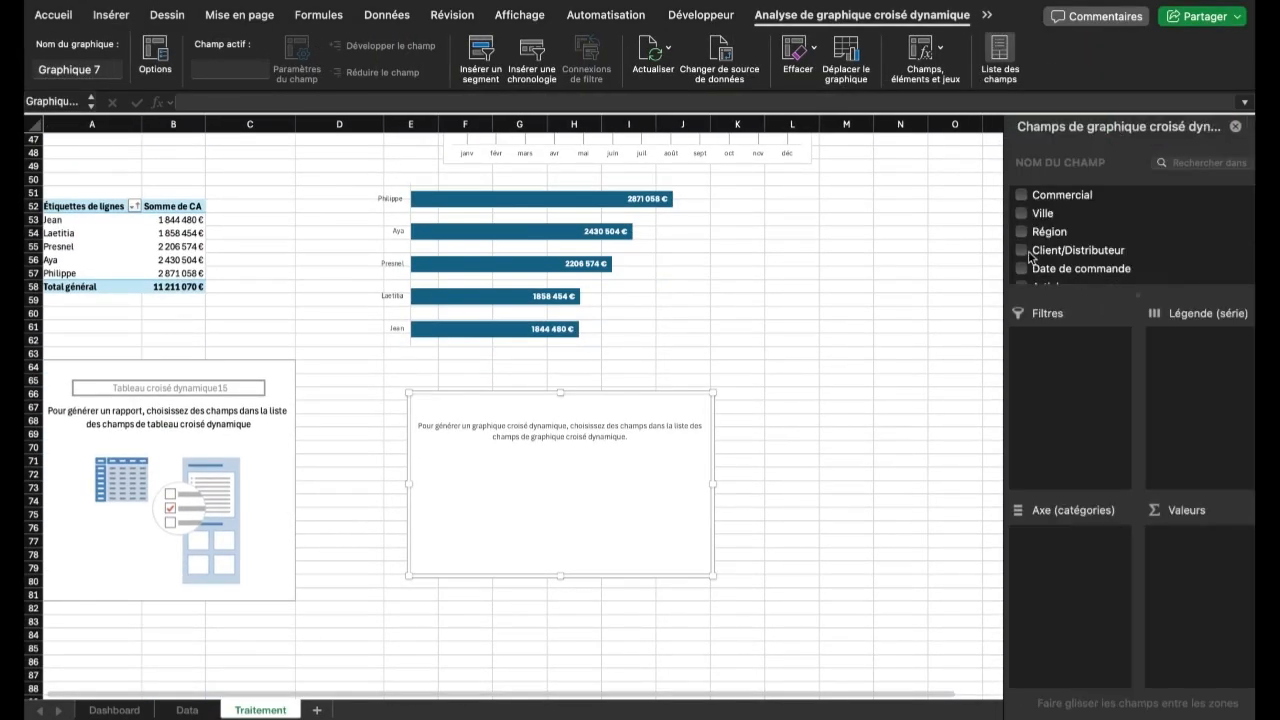
click(1021, 250)
scroll(1022, 252, down, 3)
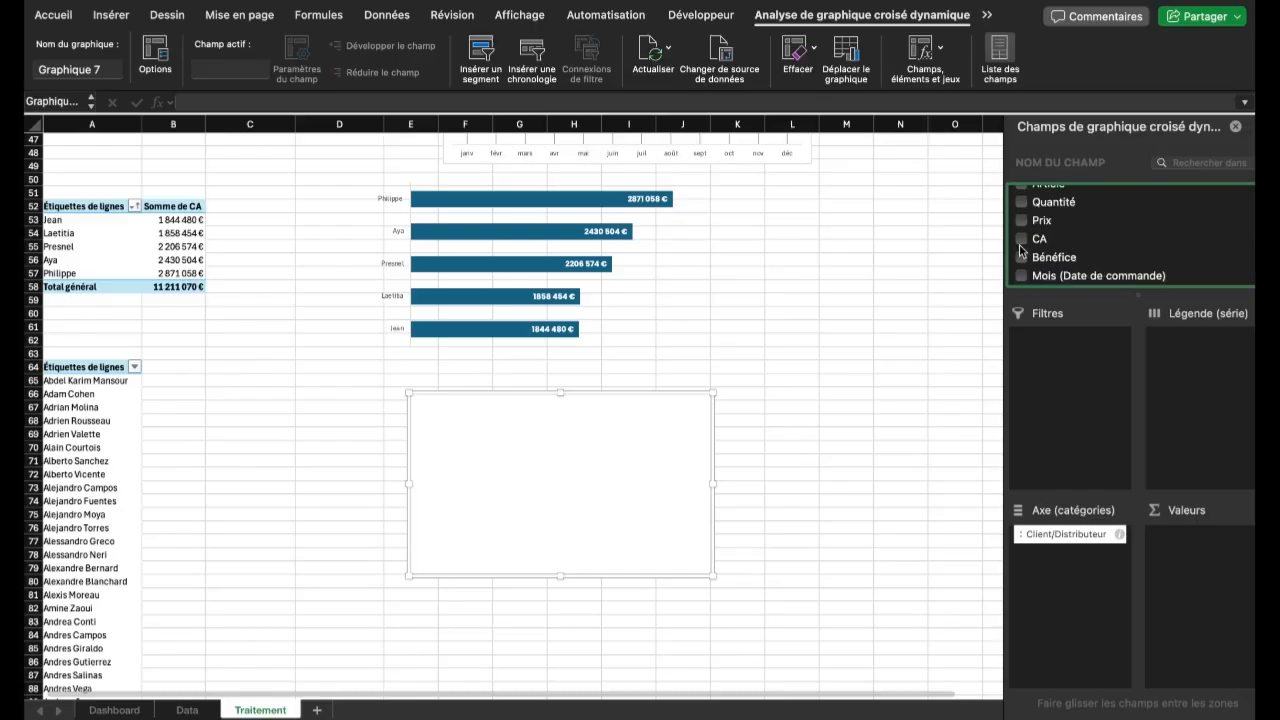
click(1021, 239)
Filter the Client/Distributeur pivot table by value with the 10 premiers option set to 5 elements
scroll(114, 519, down, 10)
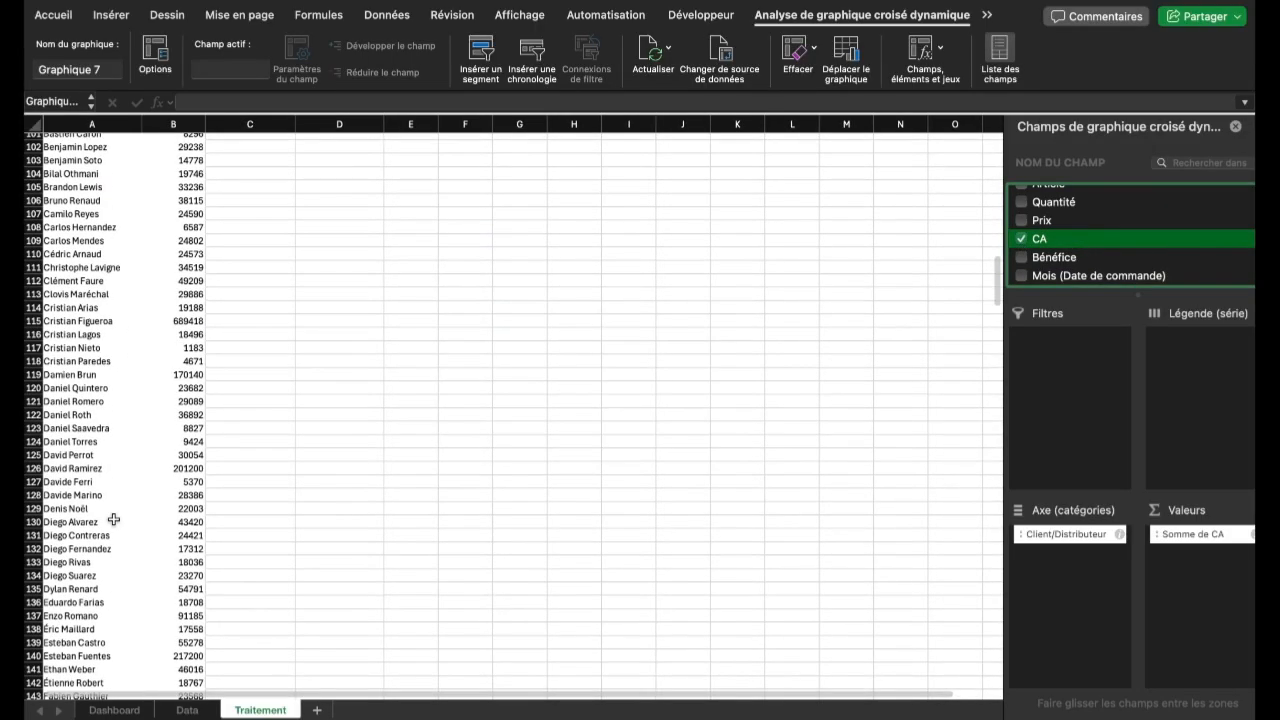
scroll(113, 519, up, 4)
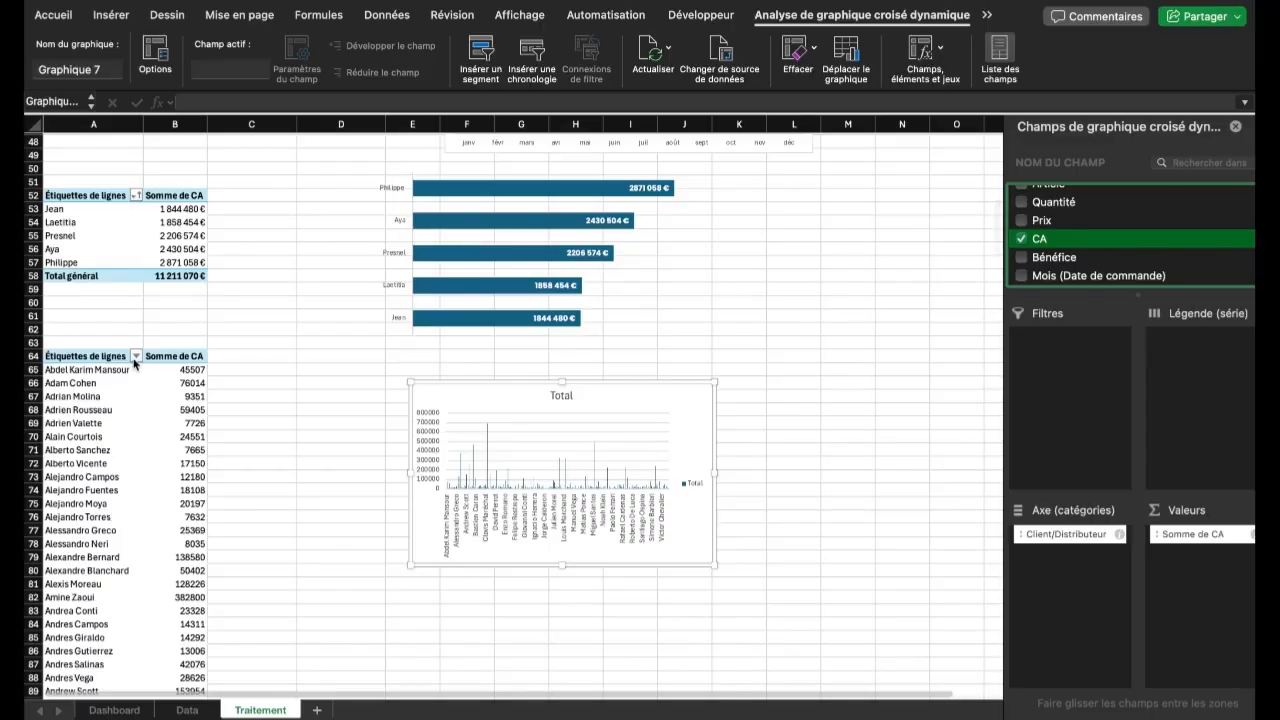
click(135, 357)
click(278, 504)
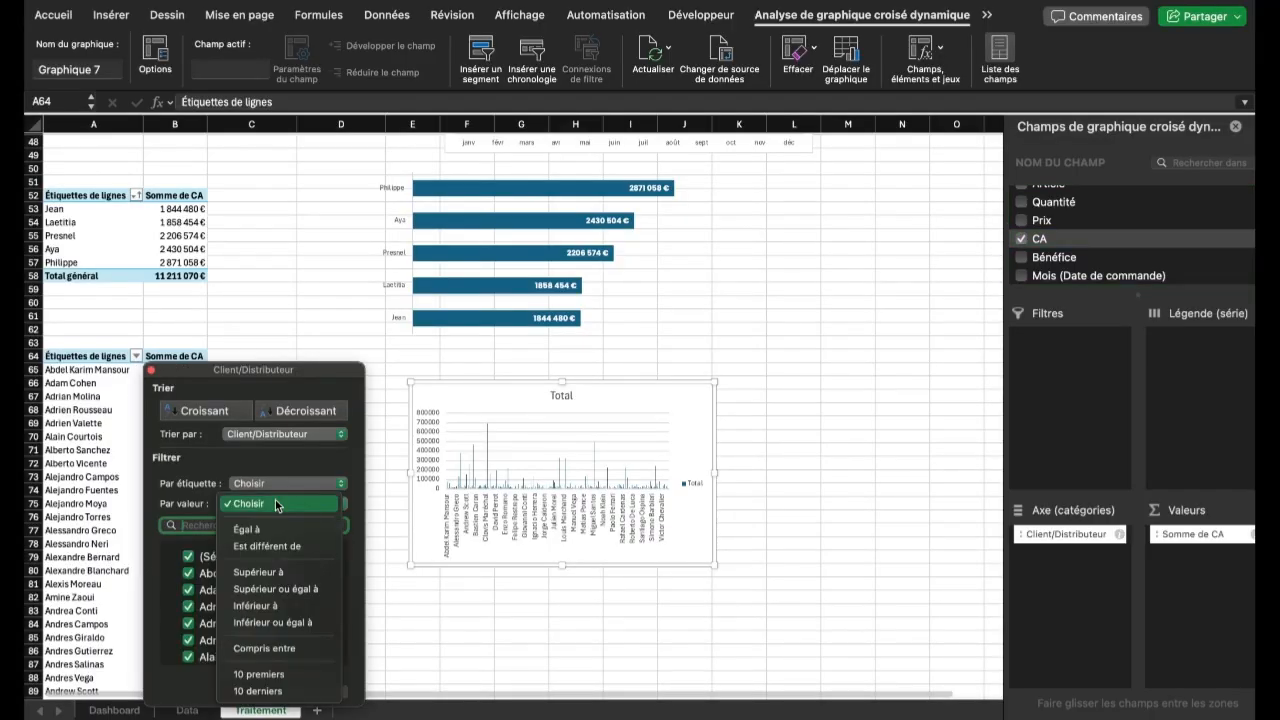
click(266, 677)
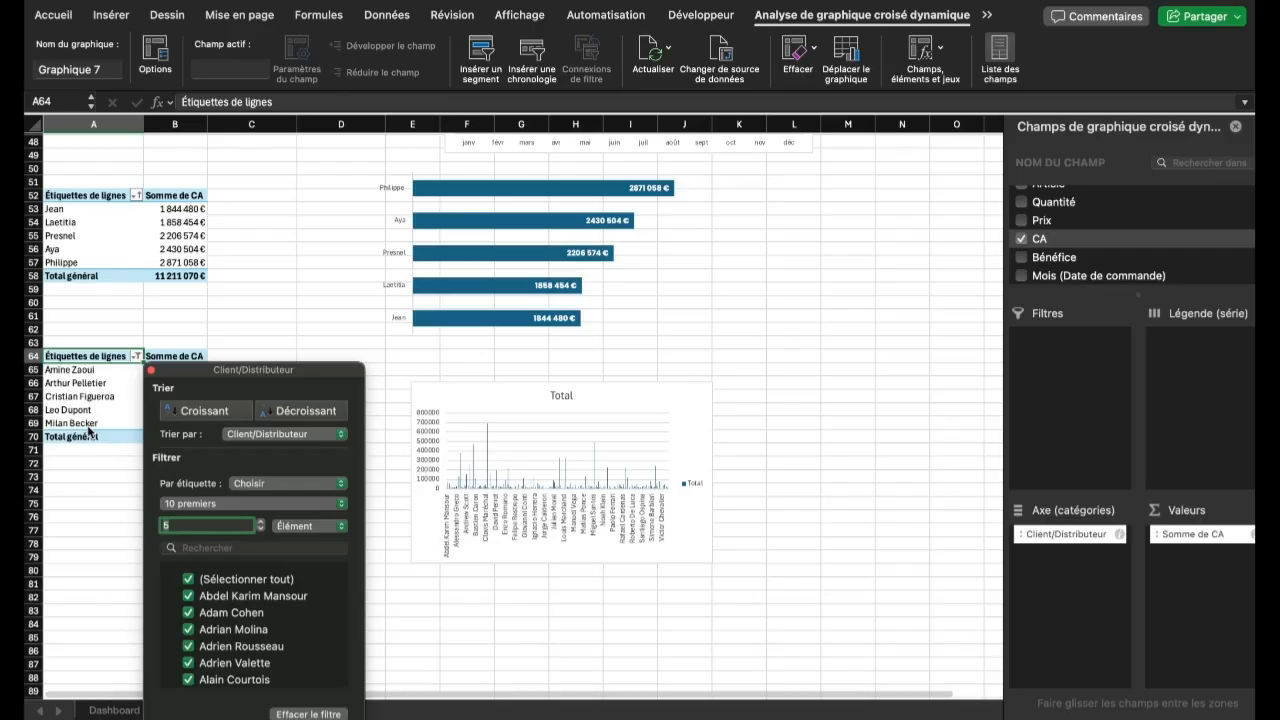
click(90, 478)
Delete the legend, title, gridlines and value axis from the client pivot chart
click(697, 484)
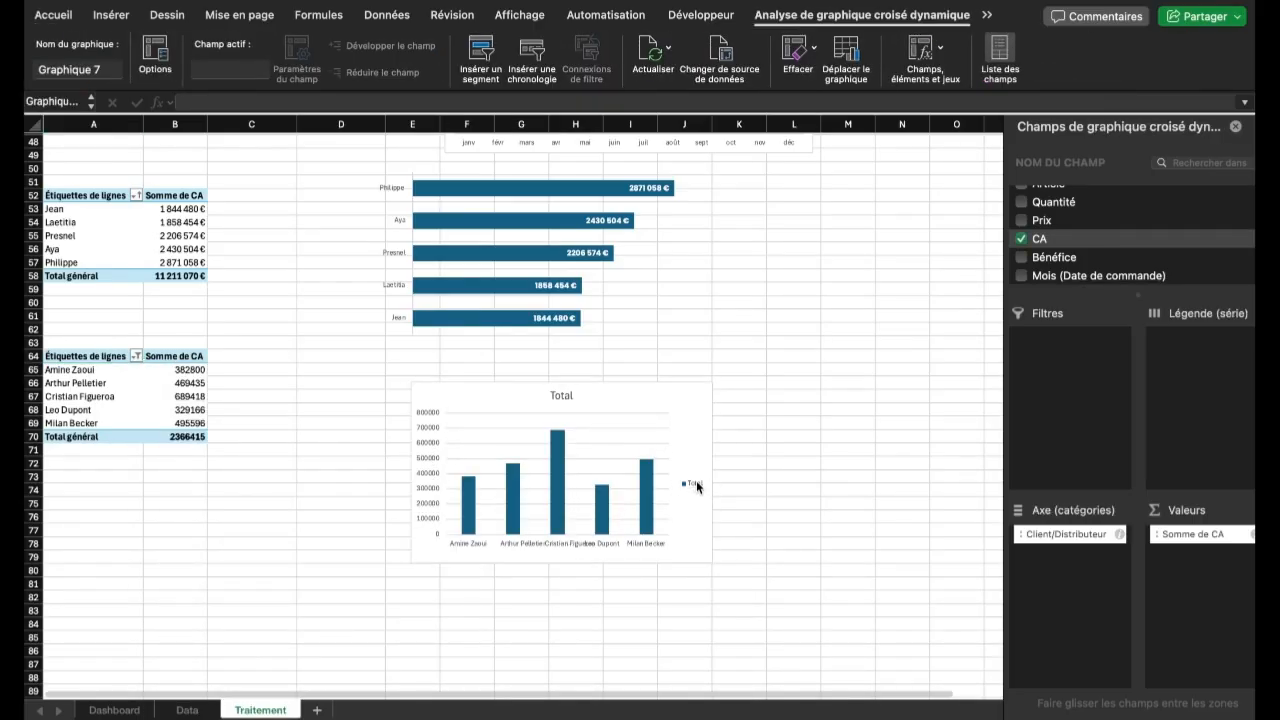
key(Delete)
key(Delete)
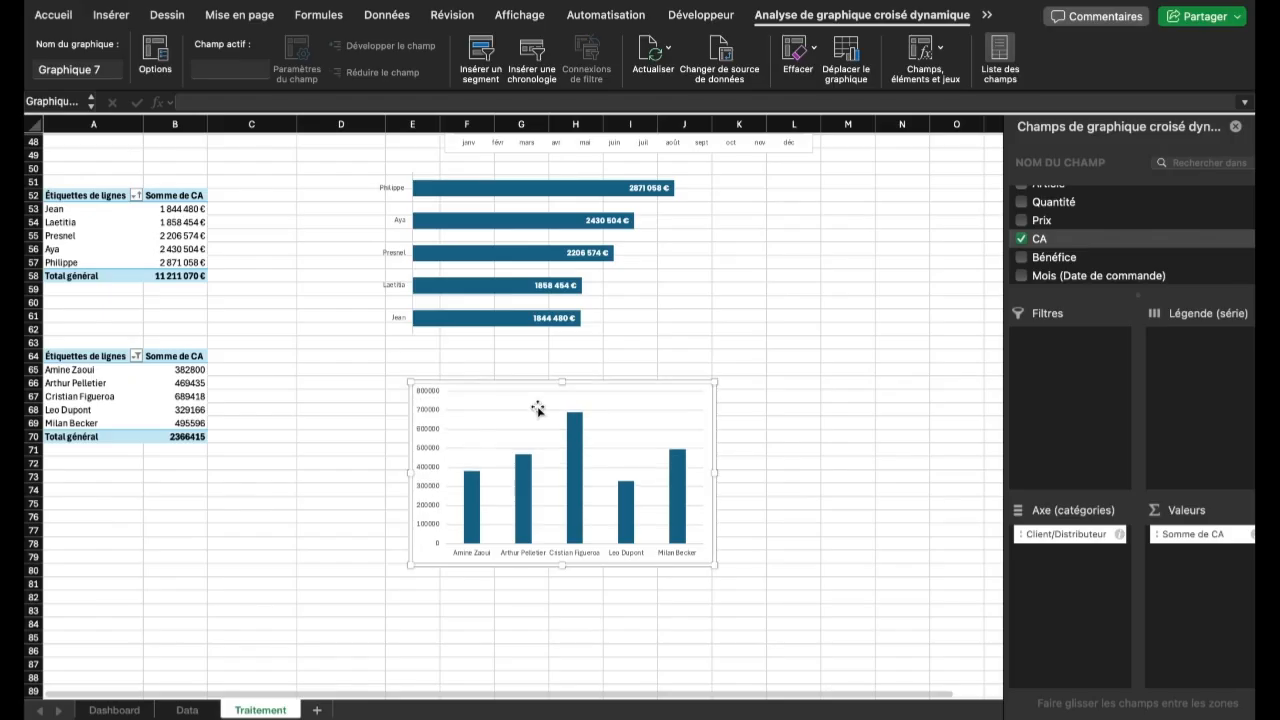
click(526, 410)
key(Delete)
click(425, 418)
key(Delete)
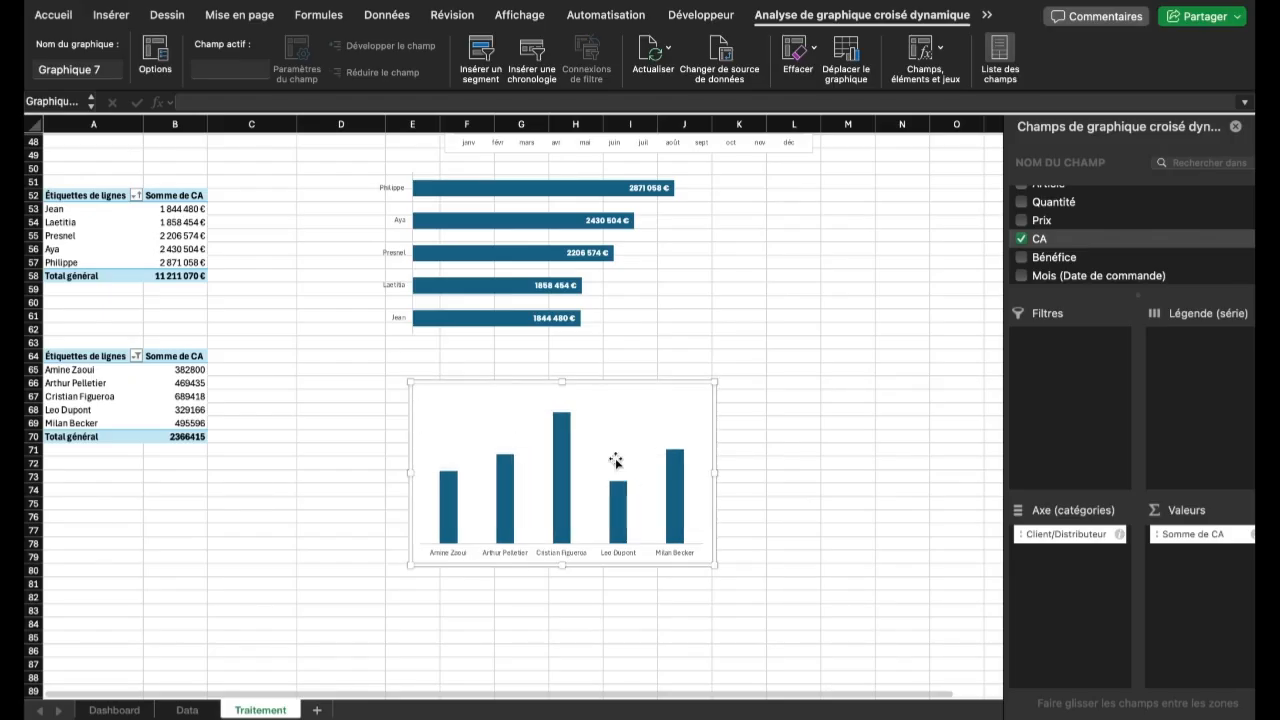
Widen the client chart slightly and change its type to a 2D clustered bar chart
drag(717, 473, 761, 473)
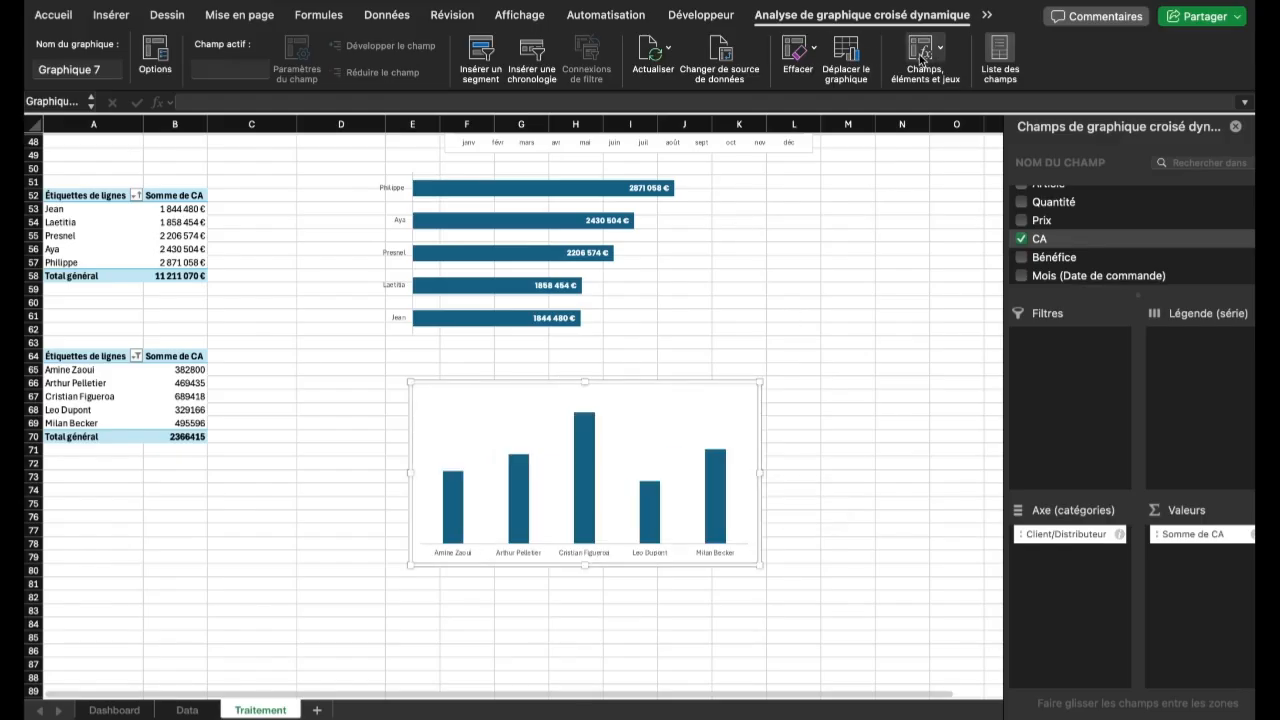
click(988, 20)
click(1040, 50)
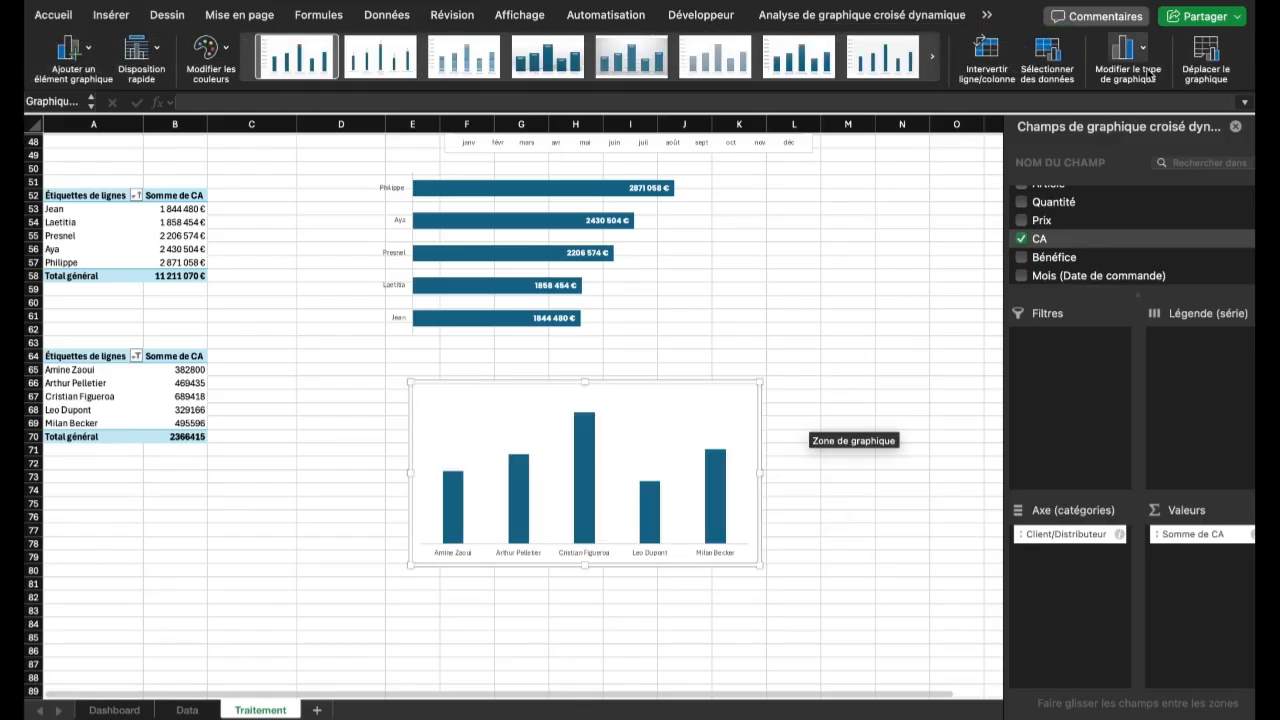
click(1150, 78)
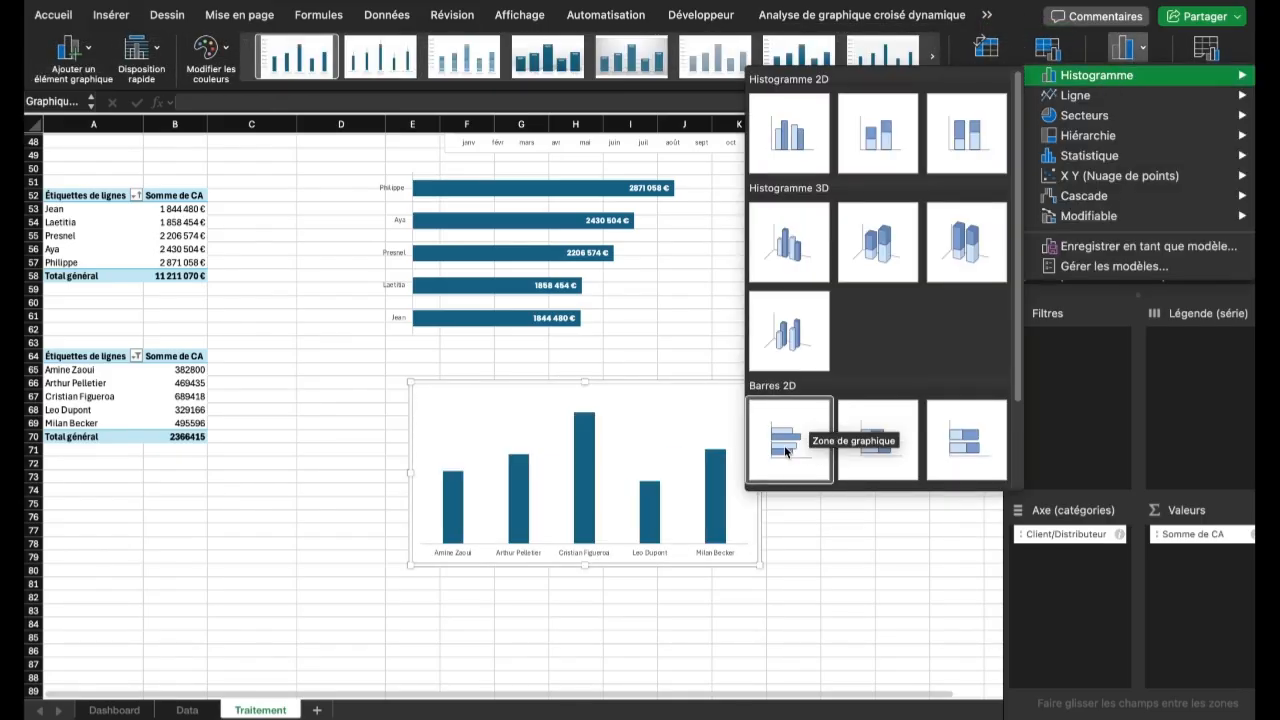
key(Escape)
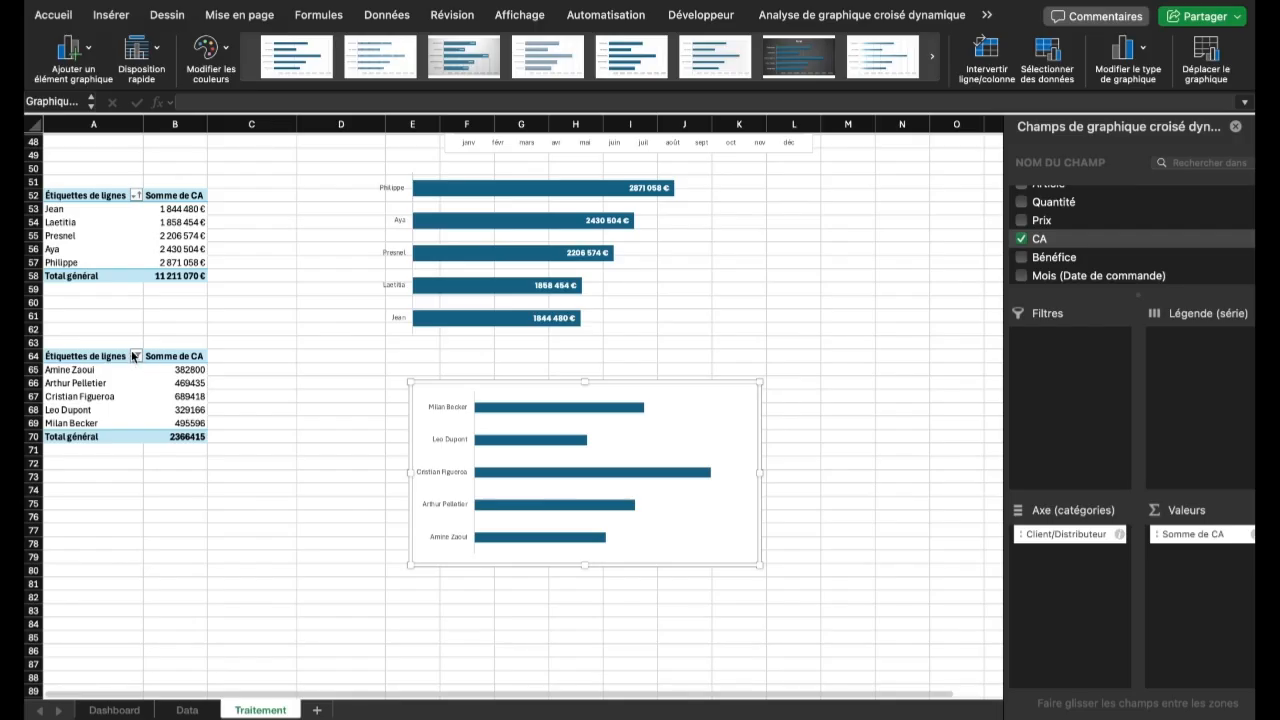
Sort the client pivot table by Somme de CA from smallest to largest
right_click(166, 396)
mouse_move(232, 372)
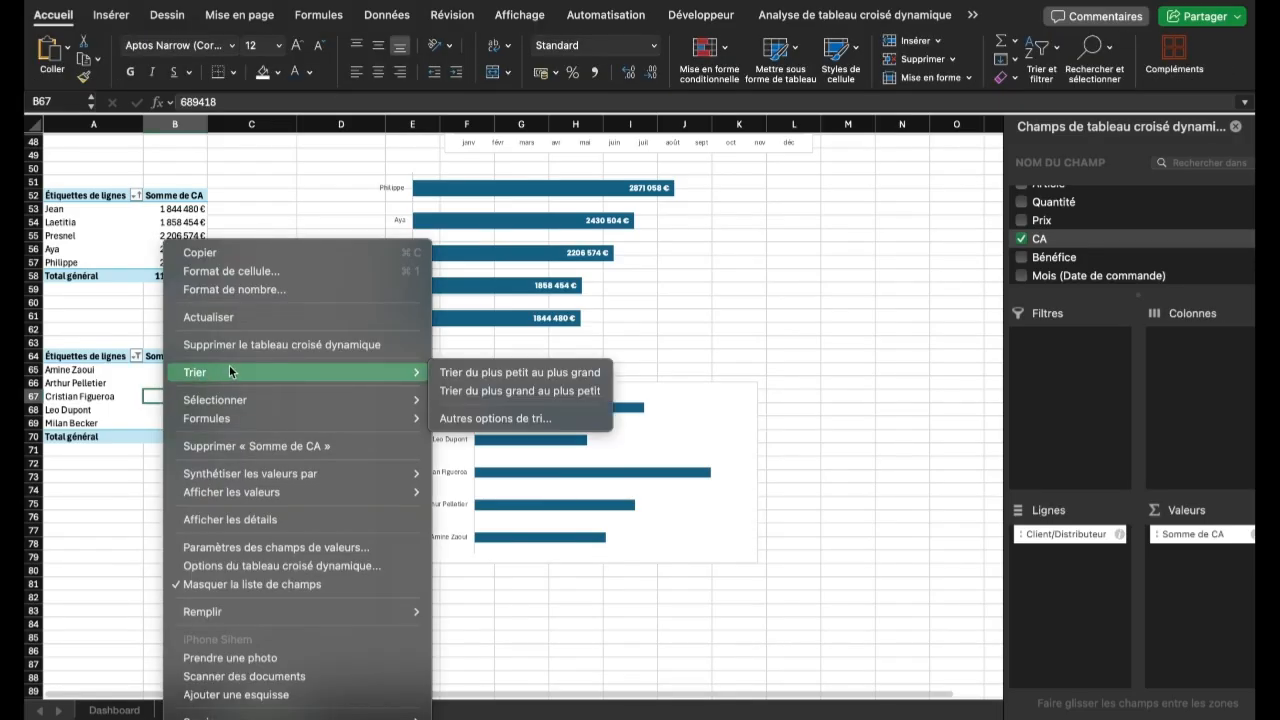
click(516, 376)
Format the client pivot table's Somme de CA values in B65:B70 as Monétaire with no decimals
drag(175, 369, 185, 432)
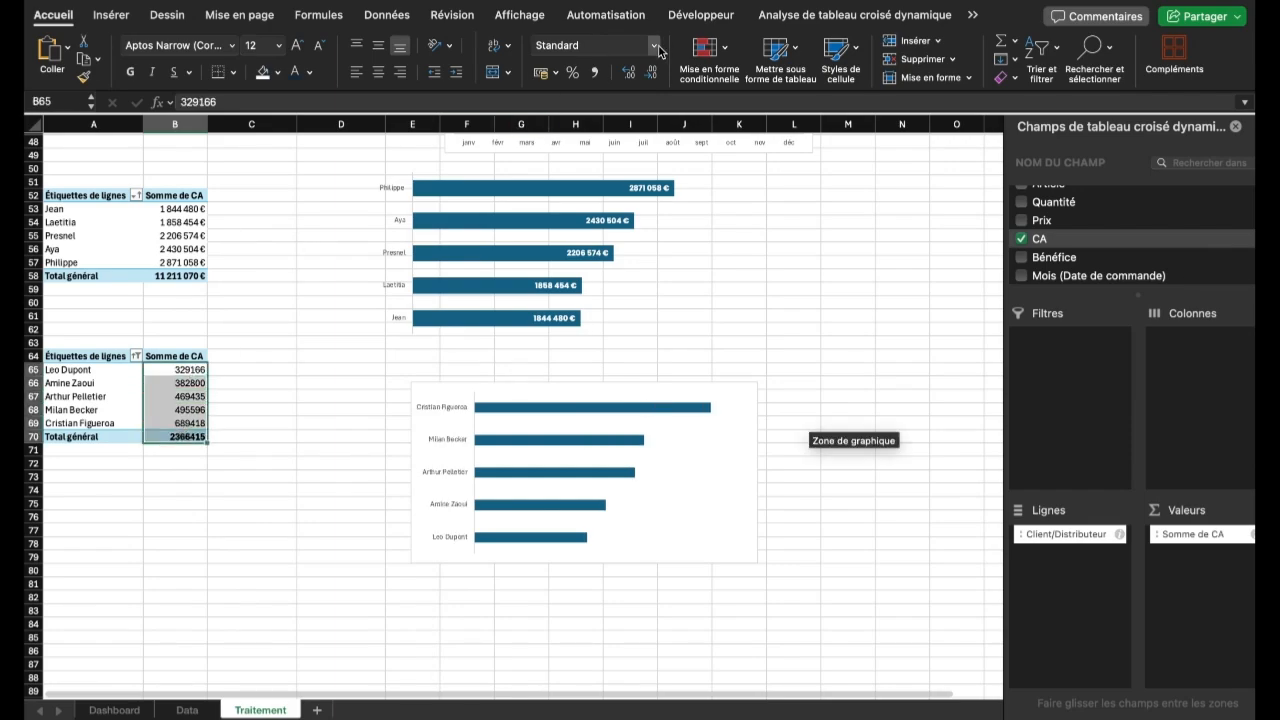
click(655, 46)
click(591, 140)
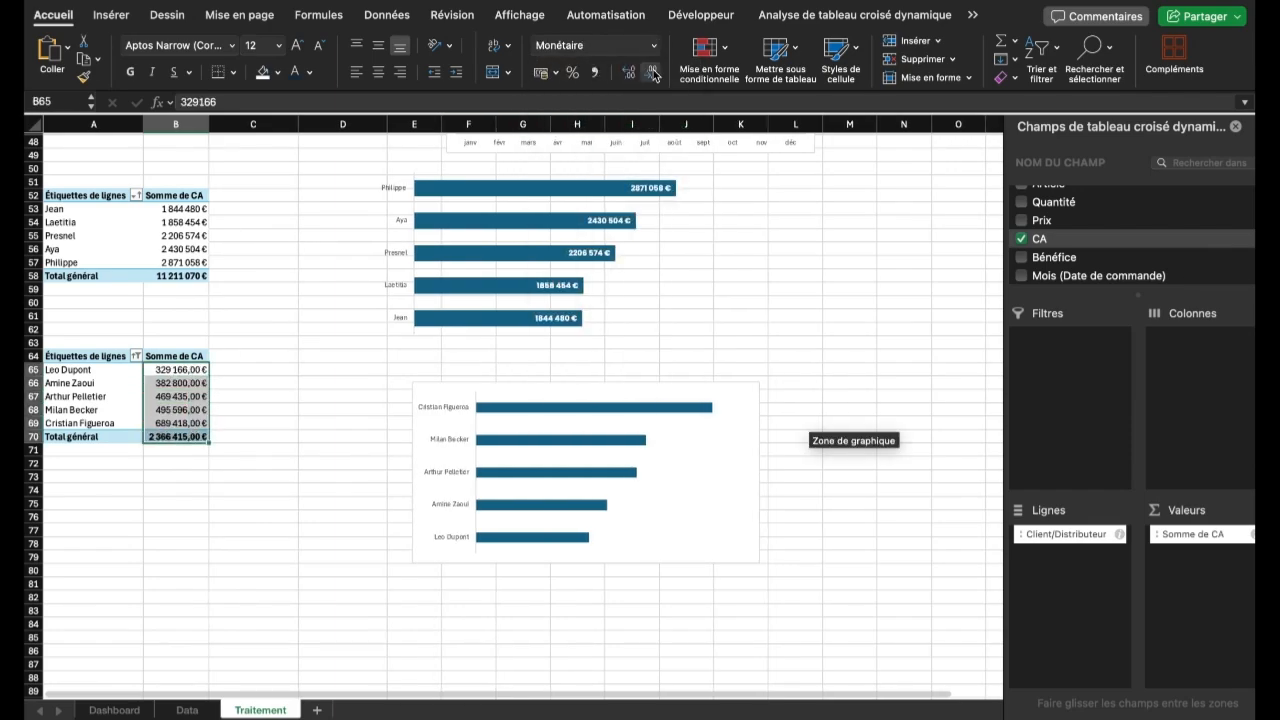
Set the gap width (Largeur de l'intervalle) of the client bar chart's series to 70%
click(617, 413)
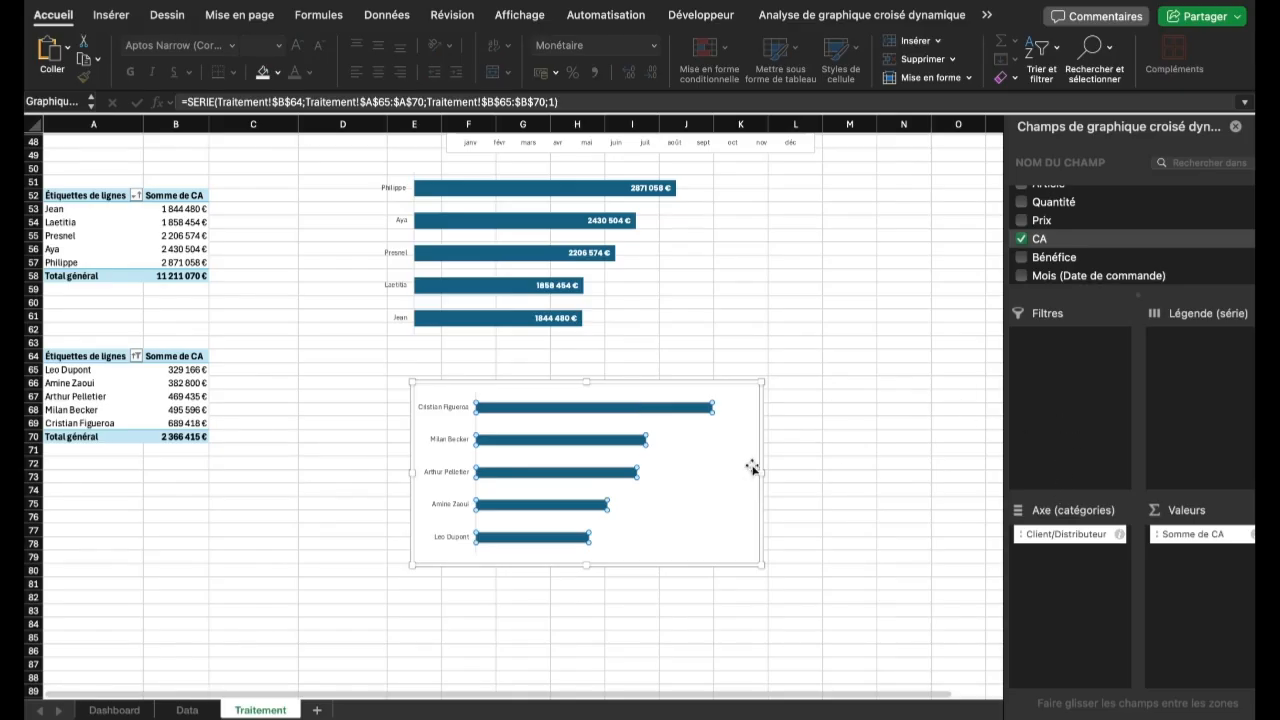
click(989, 17)
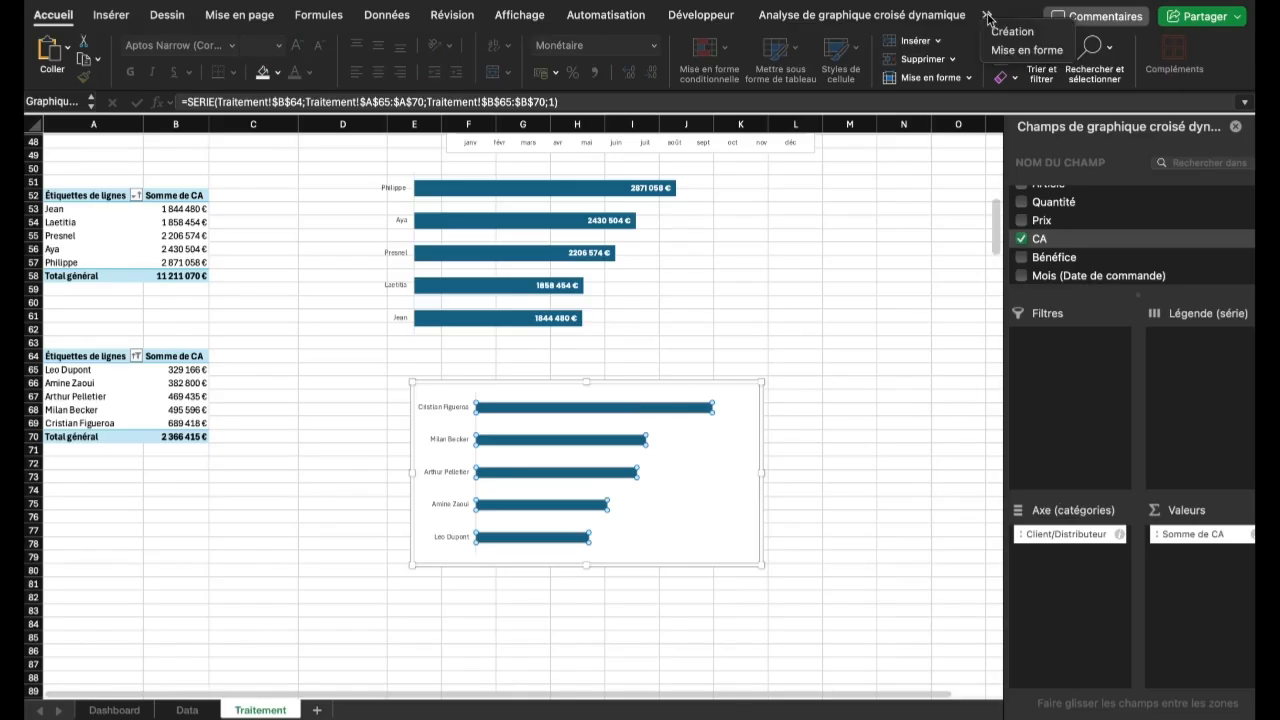
click(1036, 50)
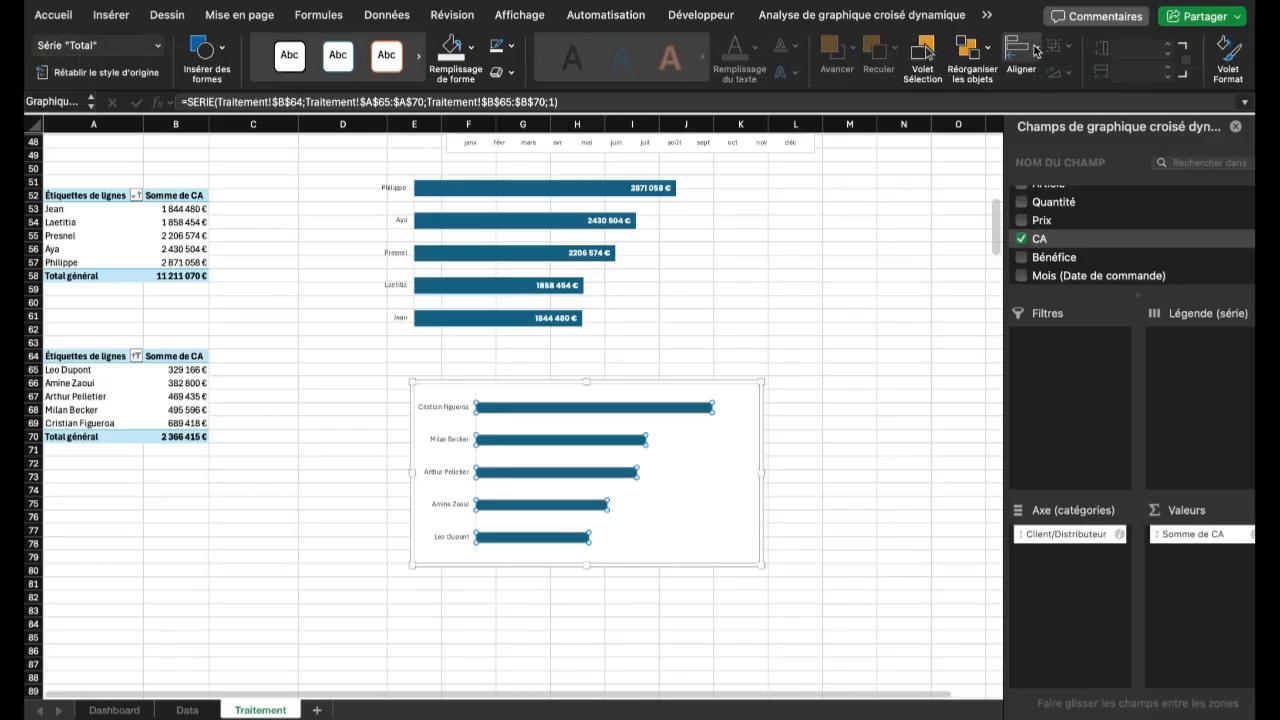
click(1228, 60)
drag(1217, 346, 1176, 347)
text(70)
key(Return)
Add data labels to the client chart's bars at Bord intérieur, in bold white text
right_click(694, 436)
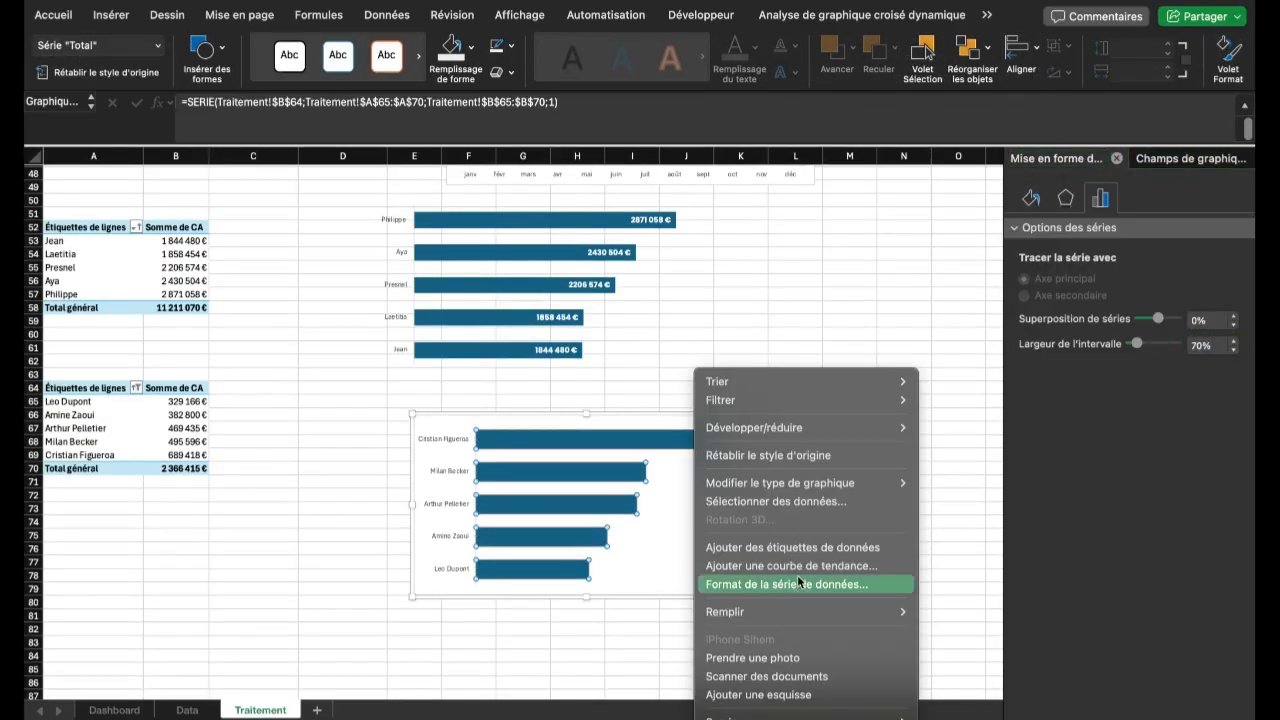
click(802, 548)
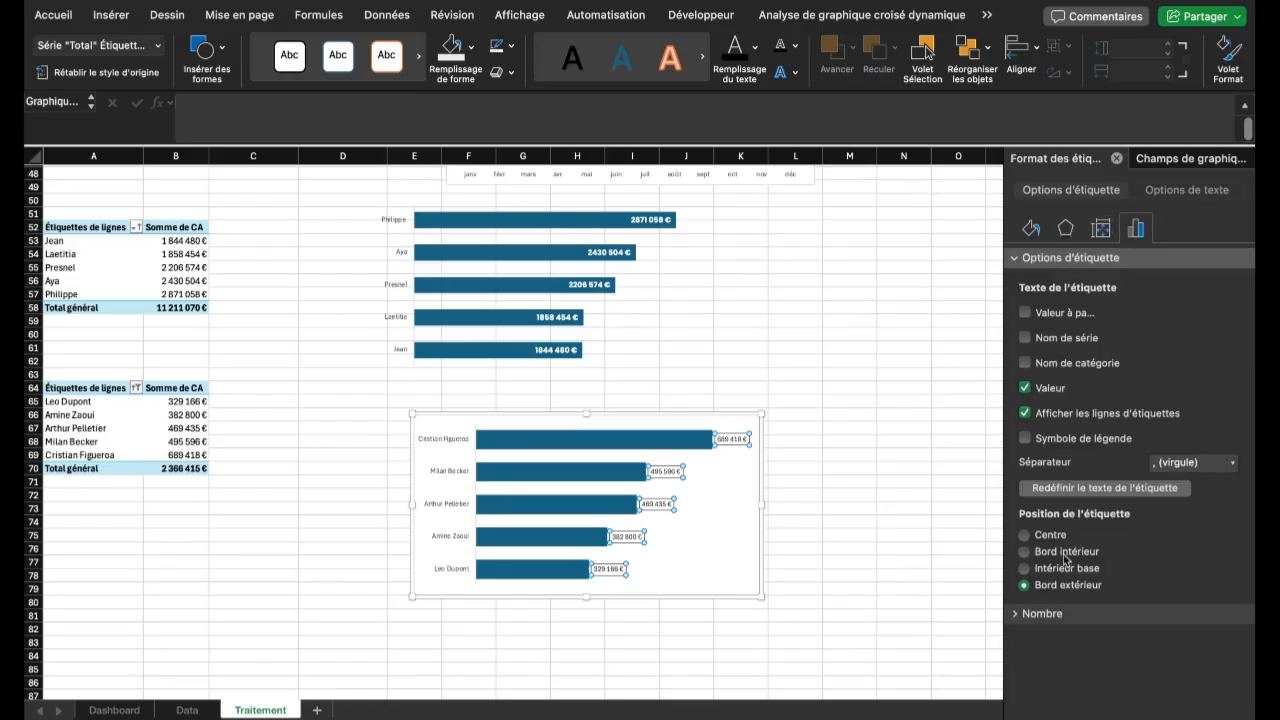
click(55, 14)
click(308, 72)
click(299, 154)
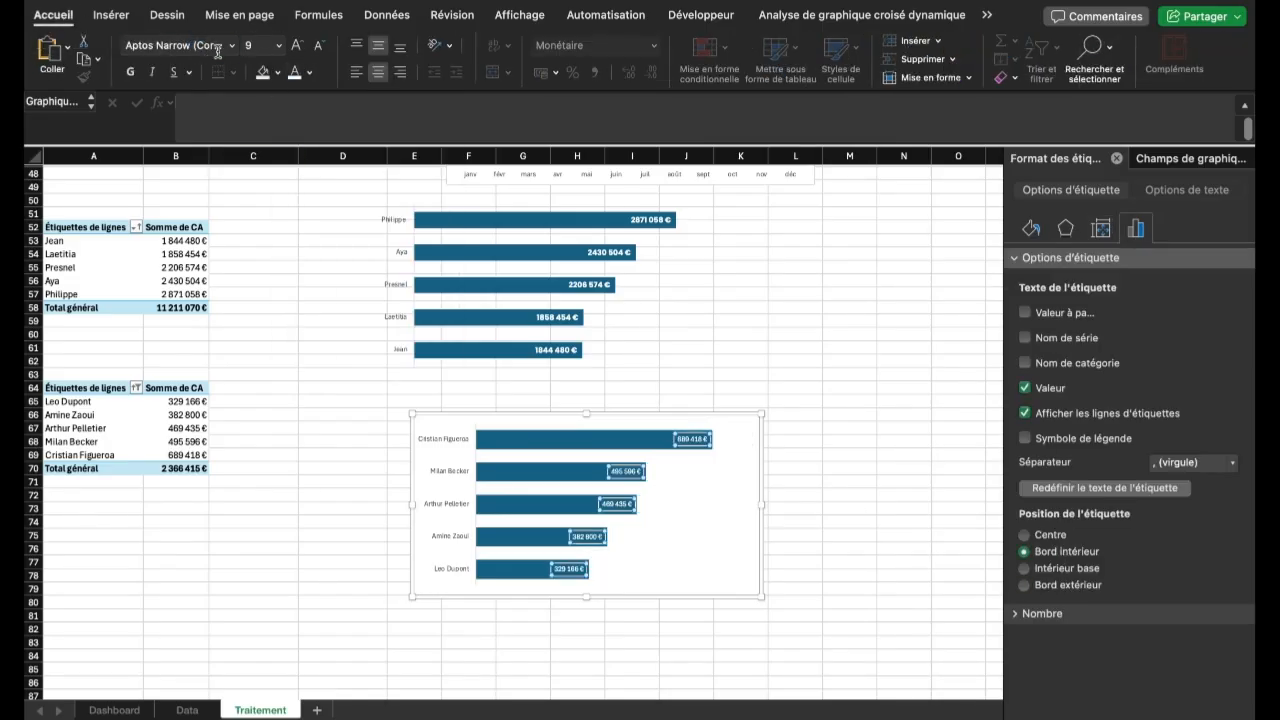
click(130, 72)
Set the client names on the chart's category axis to bold Poppins
click(444, 441)
click(171, 46)
text(Poppins)
key(Return)
click(130, 73)
Remove the fill and outline from the client chart's chart area
click(737, 420)
click(987, 14)
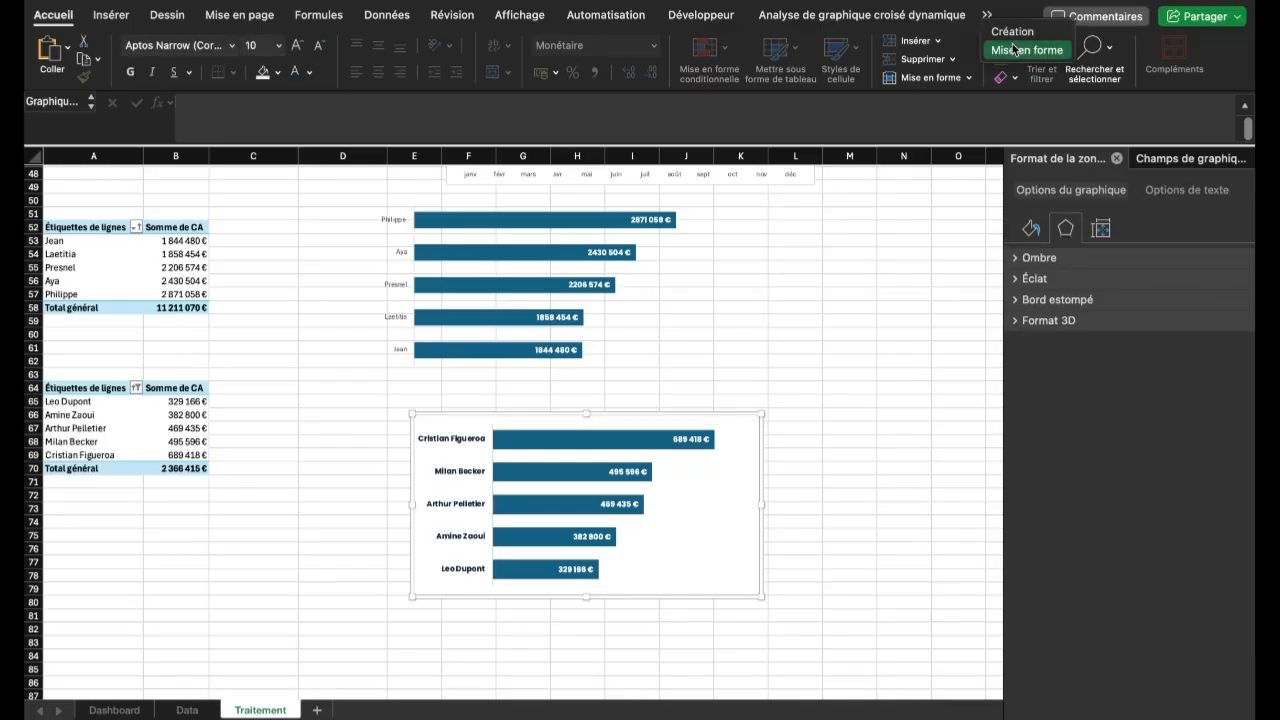
click(1057, 34)
click(472, 52)
click(478, 74)
click(511, 47)
click(511, 72)
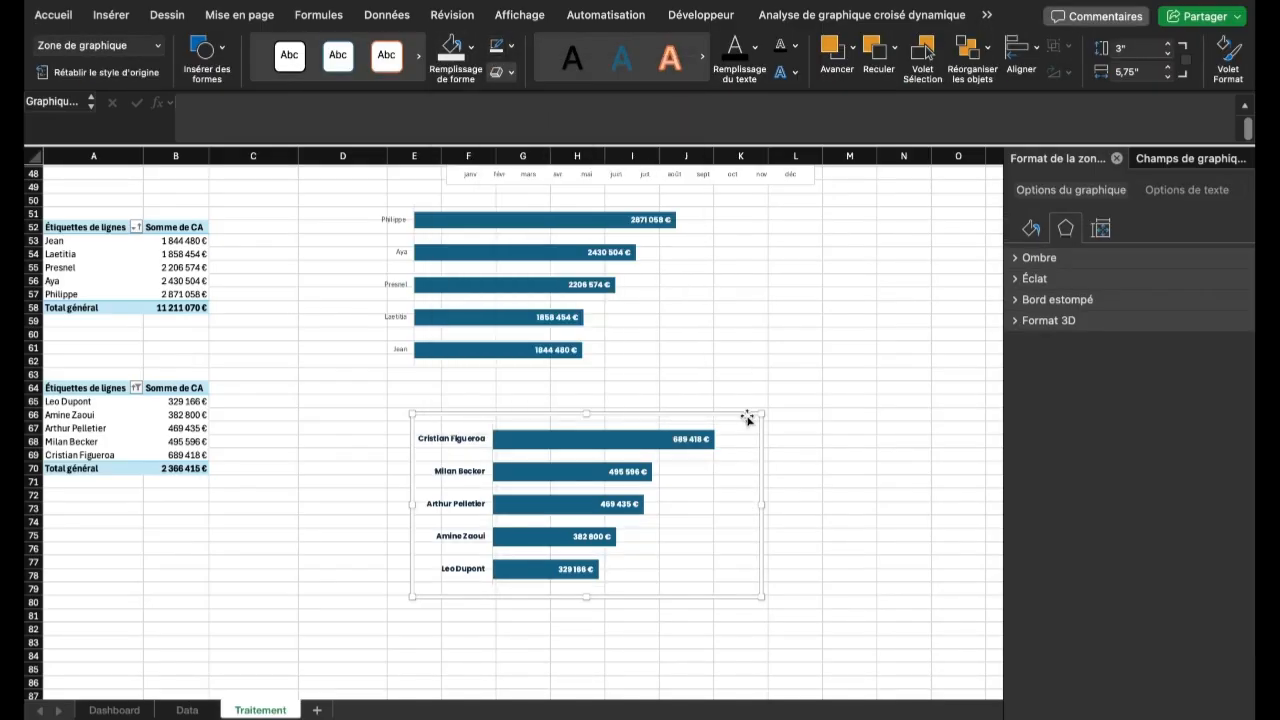
Copy the client chart to the Dashboard sheet, then position and resize it in the LES 5 MEILLEURS CLIENTS card
key(ctrl+c)
click(114, 710)
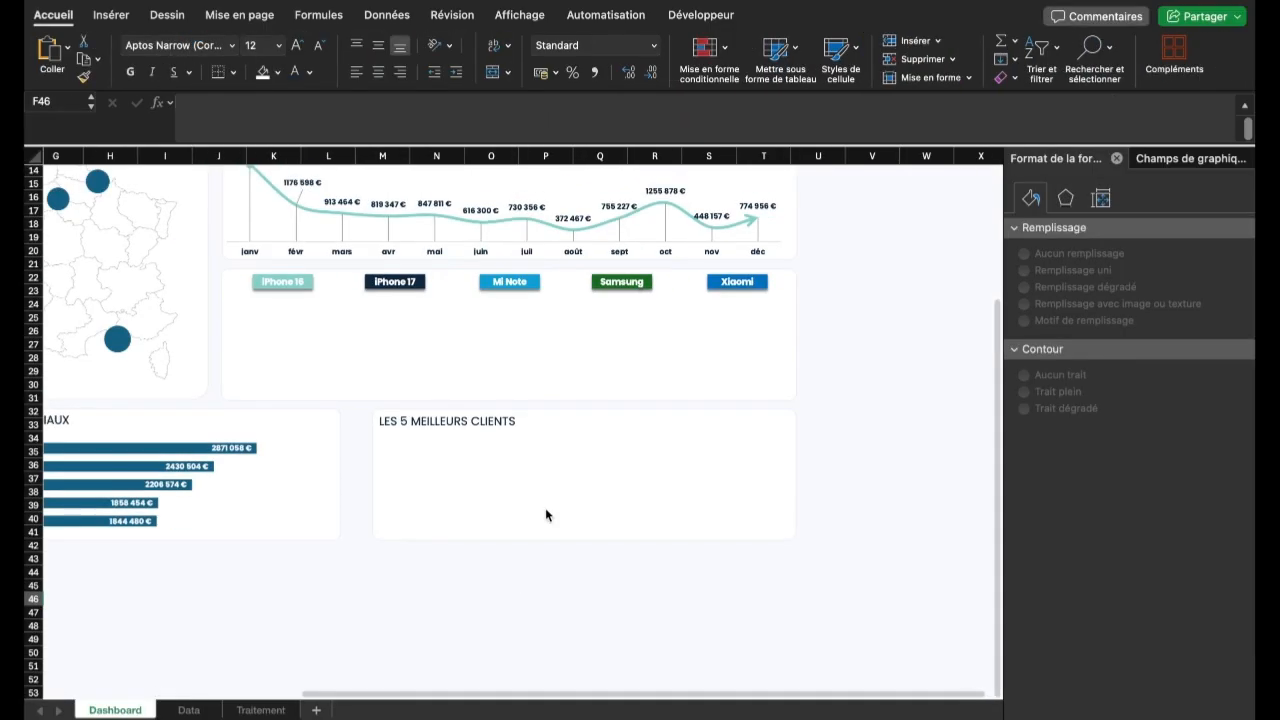
key(ctrl+v)
drag(361, 530, 780, 362)
drag(638, 546, 638, 468)
drag(810, 412, 801, 423)
drag(805, 426, 892, 425)
drag(866, 373, 866, 374)
Fill the Dashboard client chart's bars with the recently used light teal and recolour their data labels
click(757, 390)
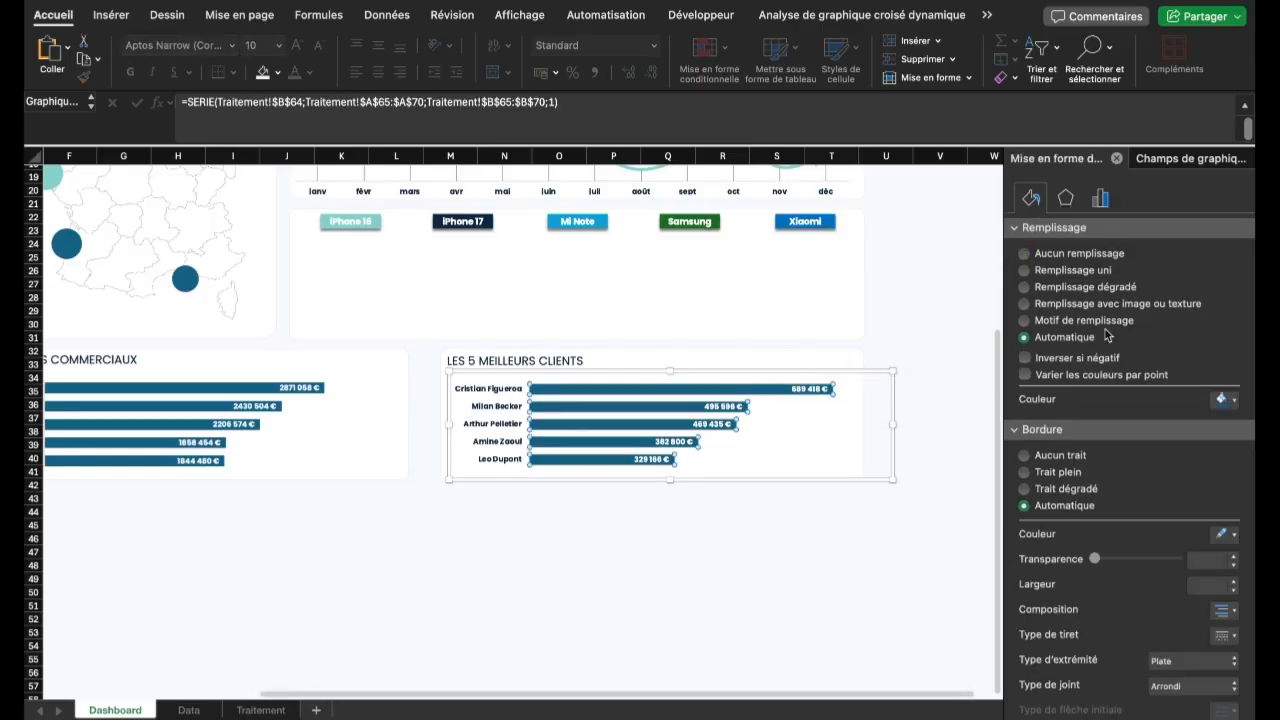
click(1230, 400)
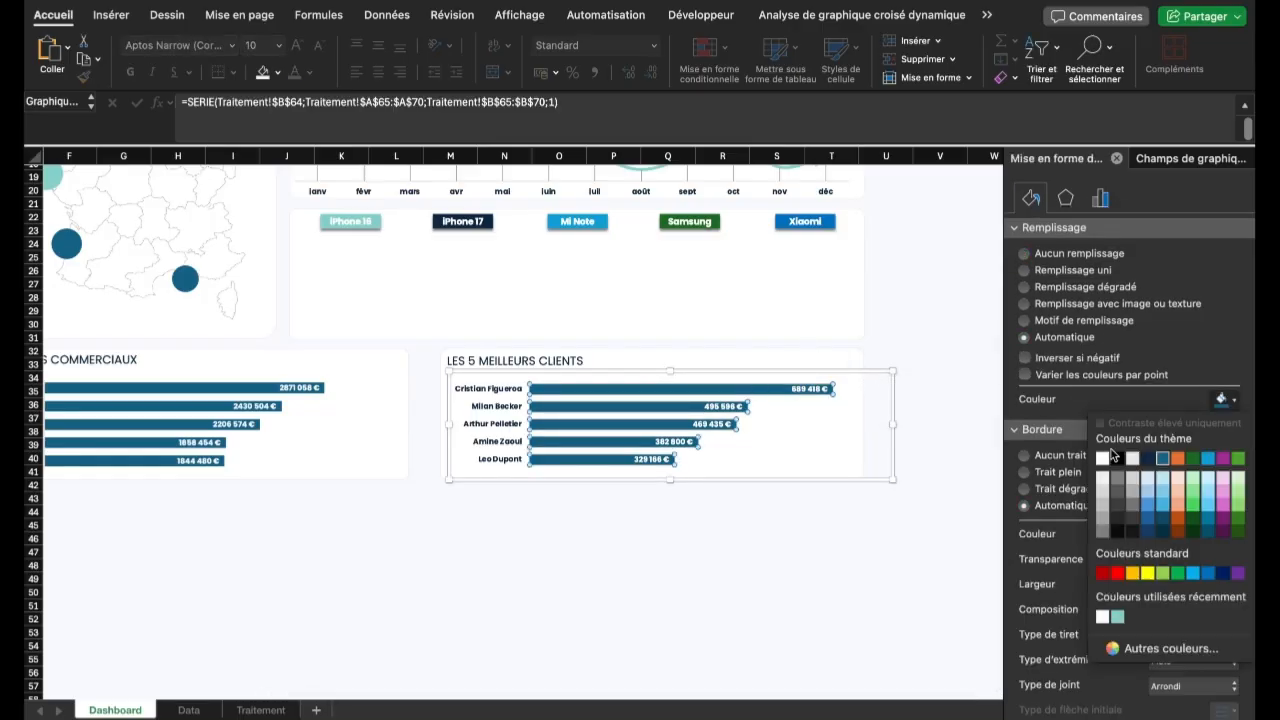
click(1117, 617)
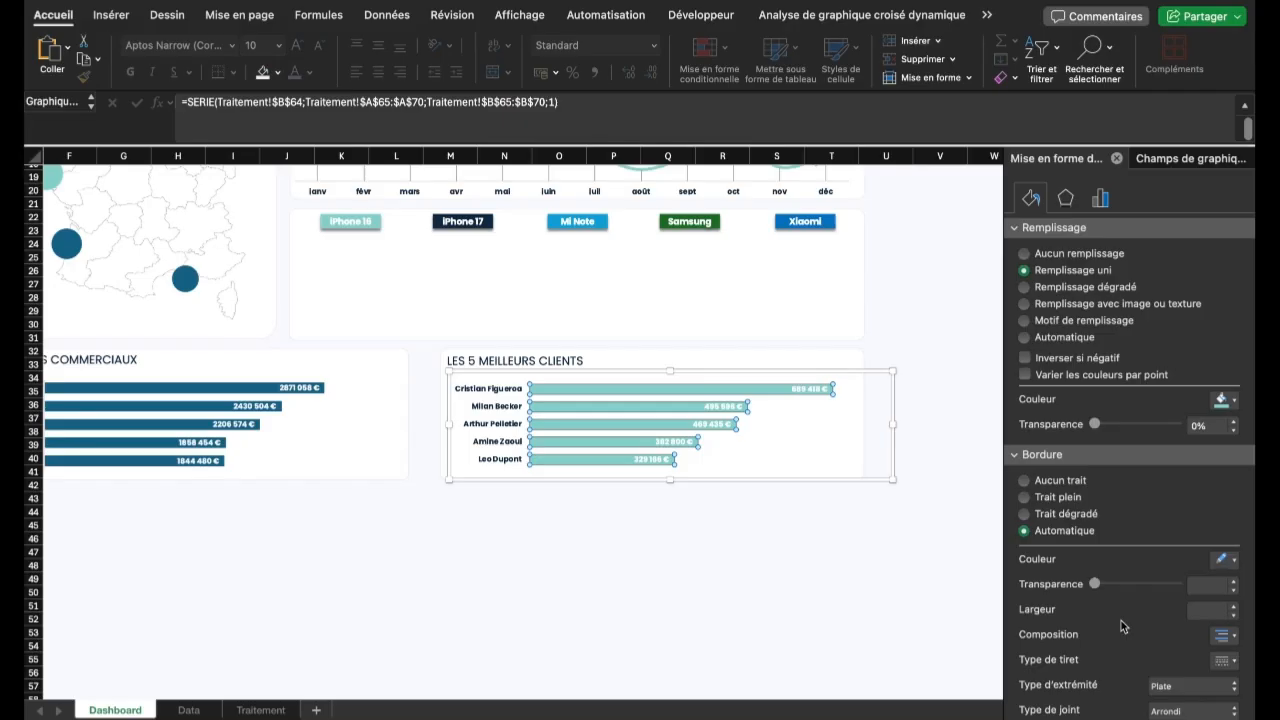
click(812, 389)
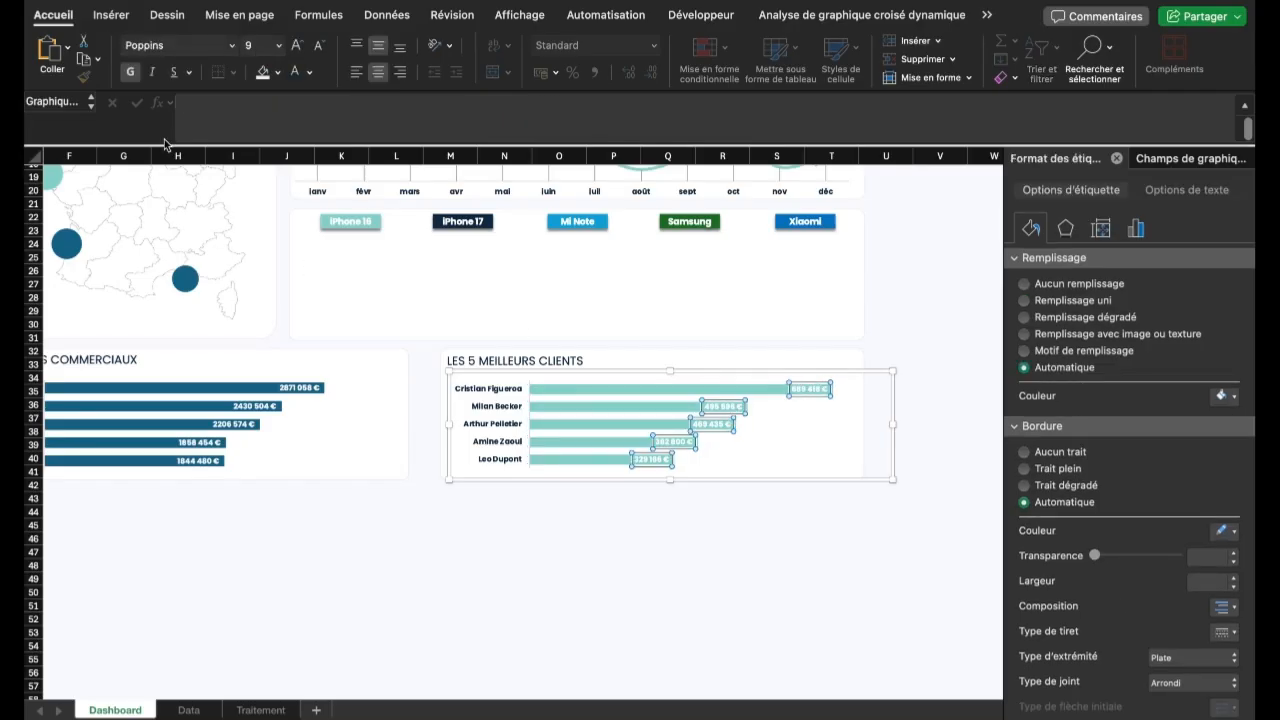
click(296, 71)
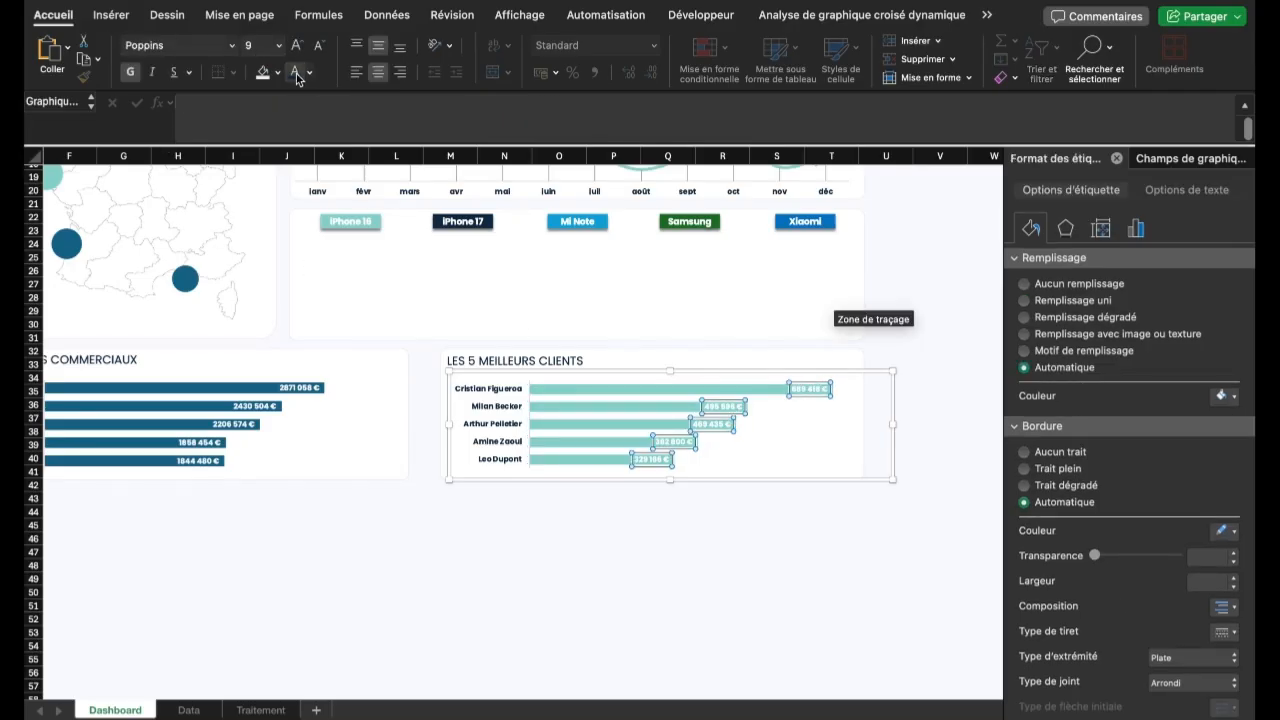
click(530, 541)
scroll(530, 541, left, 3)
scroll(530, 541, up, 1)
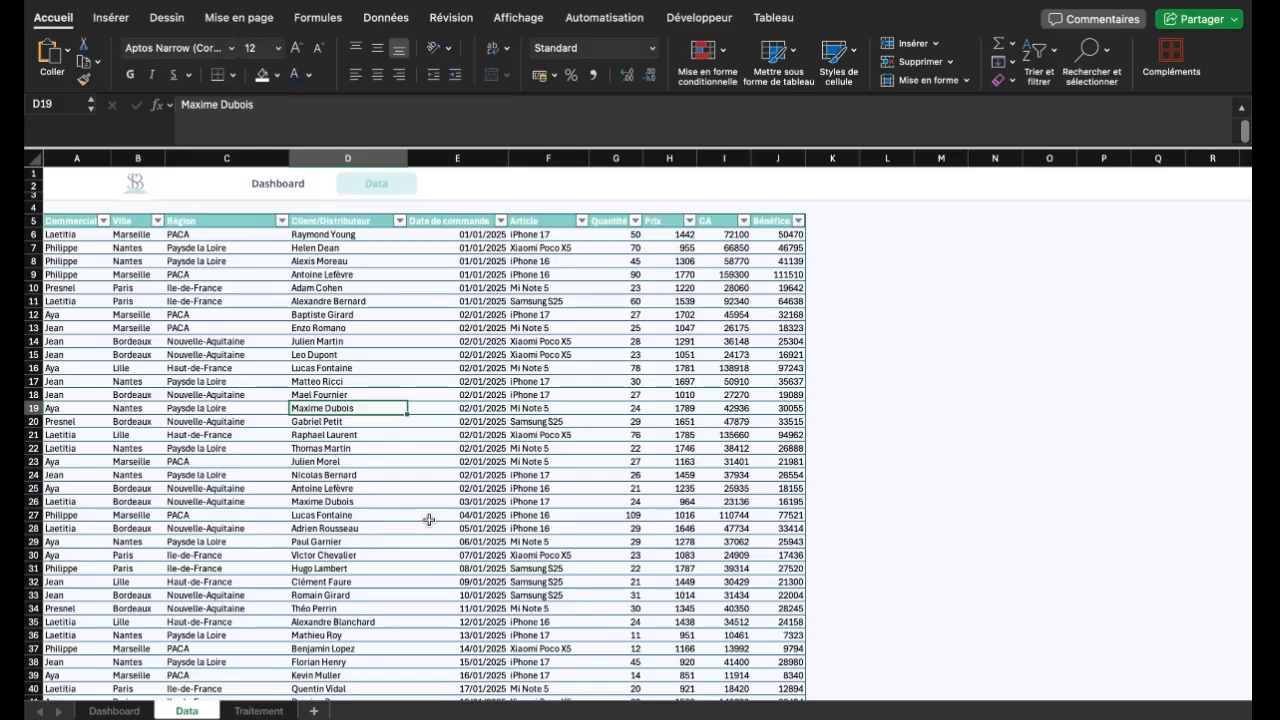
Create a pivot table from the Data table at A76 of Traitement, with Article in rows and Somme de CA in values
click(110, 17)
click(63, 62)
click(259, 711)
click(93, 347)
click(792, 364)
scroll(1080, 265, down, 3)
click(1066, 279)
scroll(1068, 281, down, 3)
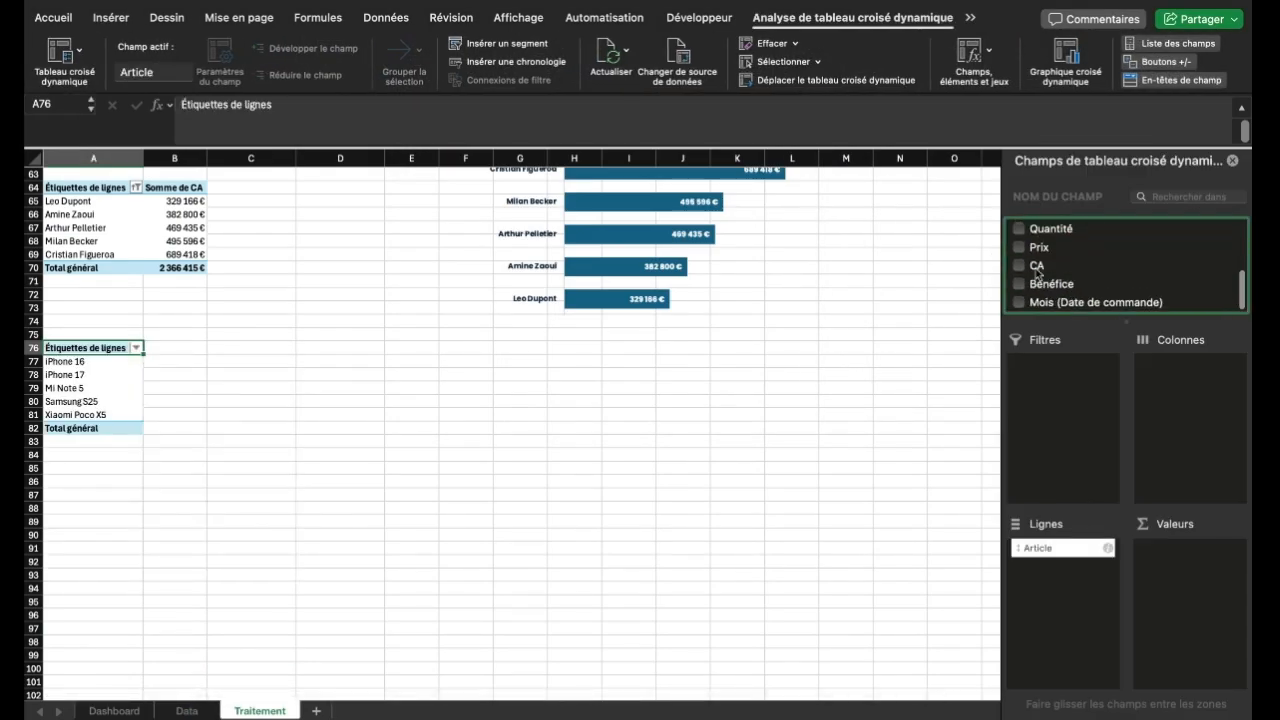
click(1020, 265)
Show the article pivot table's Somme de CA values as % du total de la colonne
drag(173, 361, 170, 424)
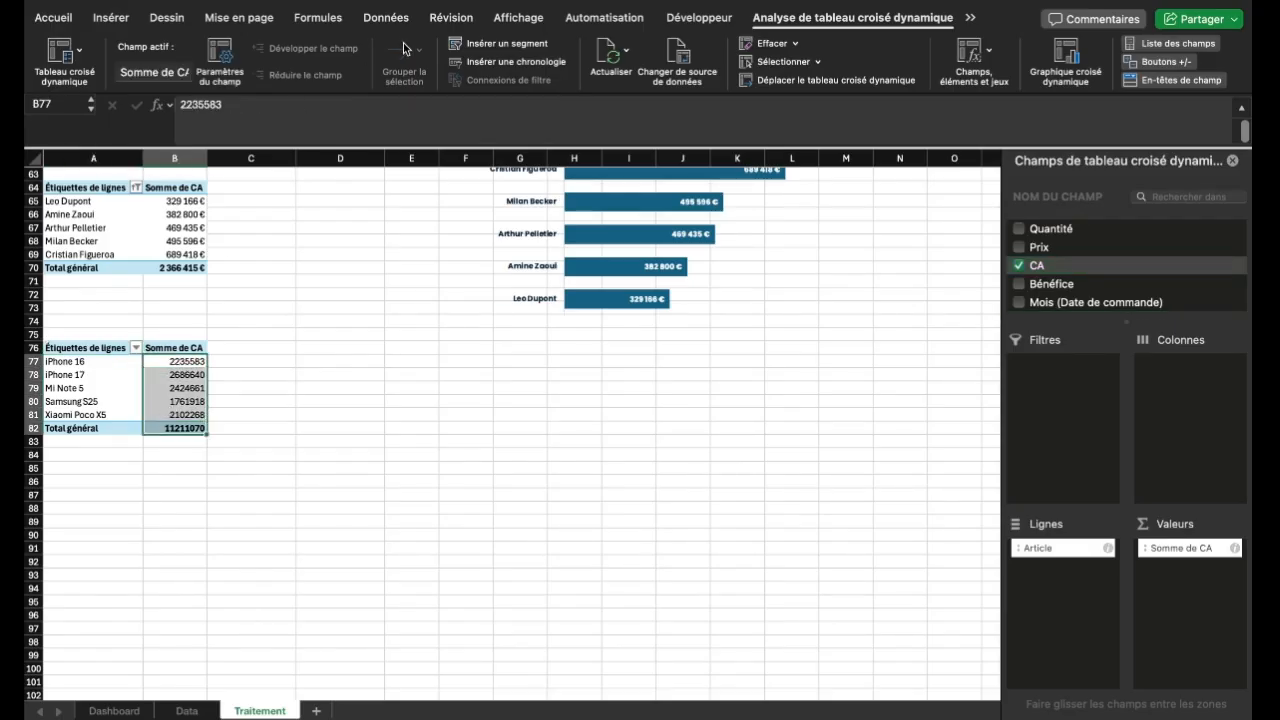
right_click(182, 376)
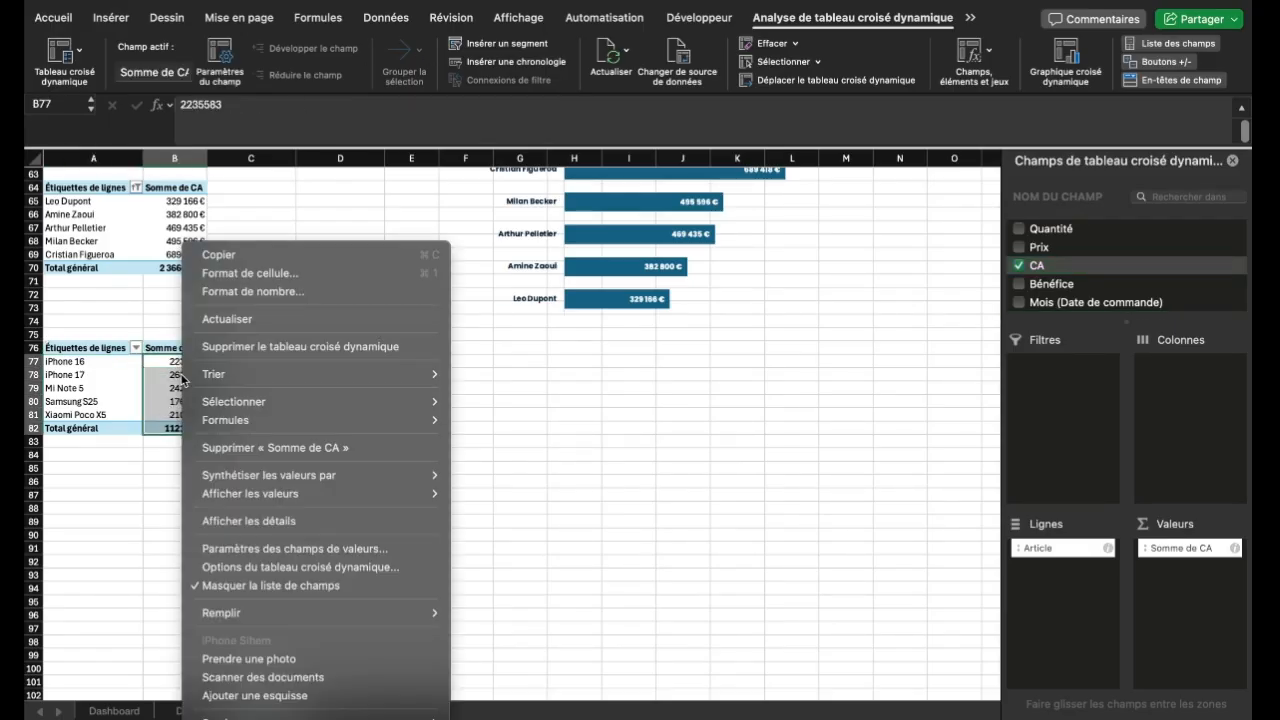
mouse_move(315, 477)
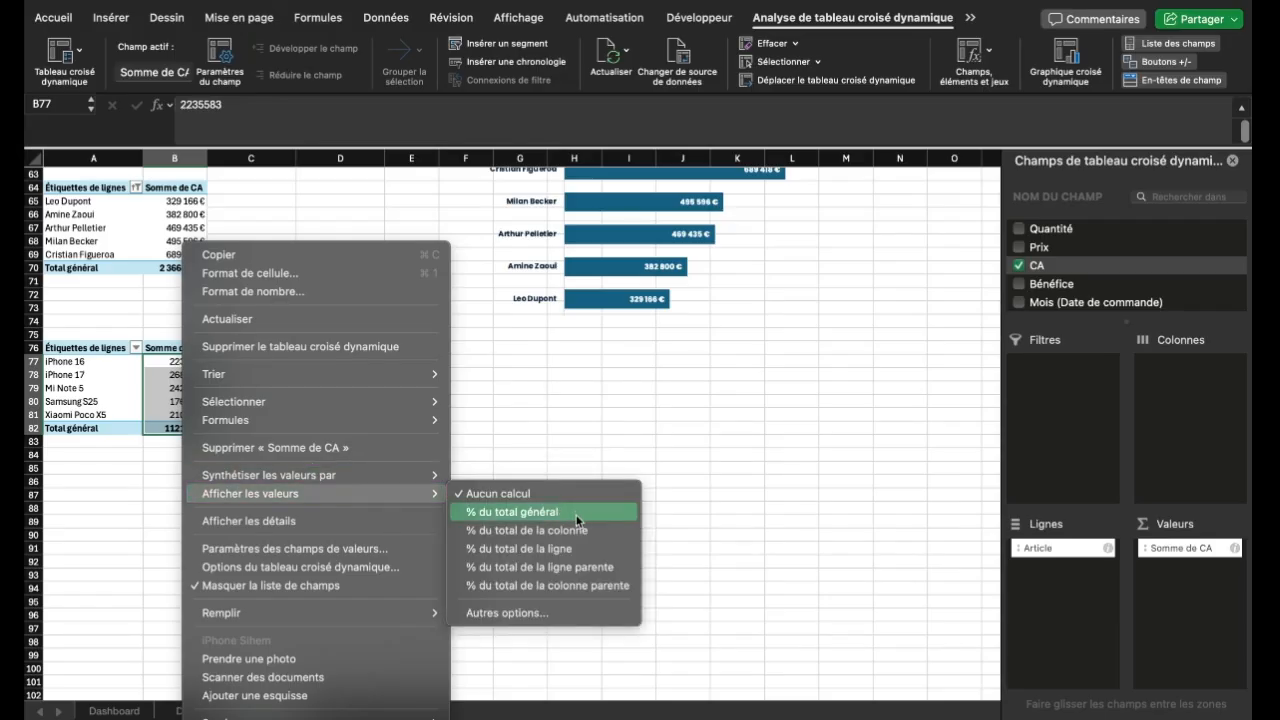
click(574, 530)
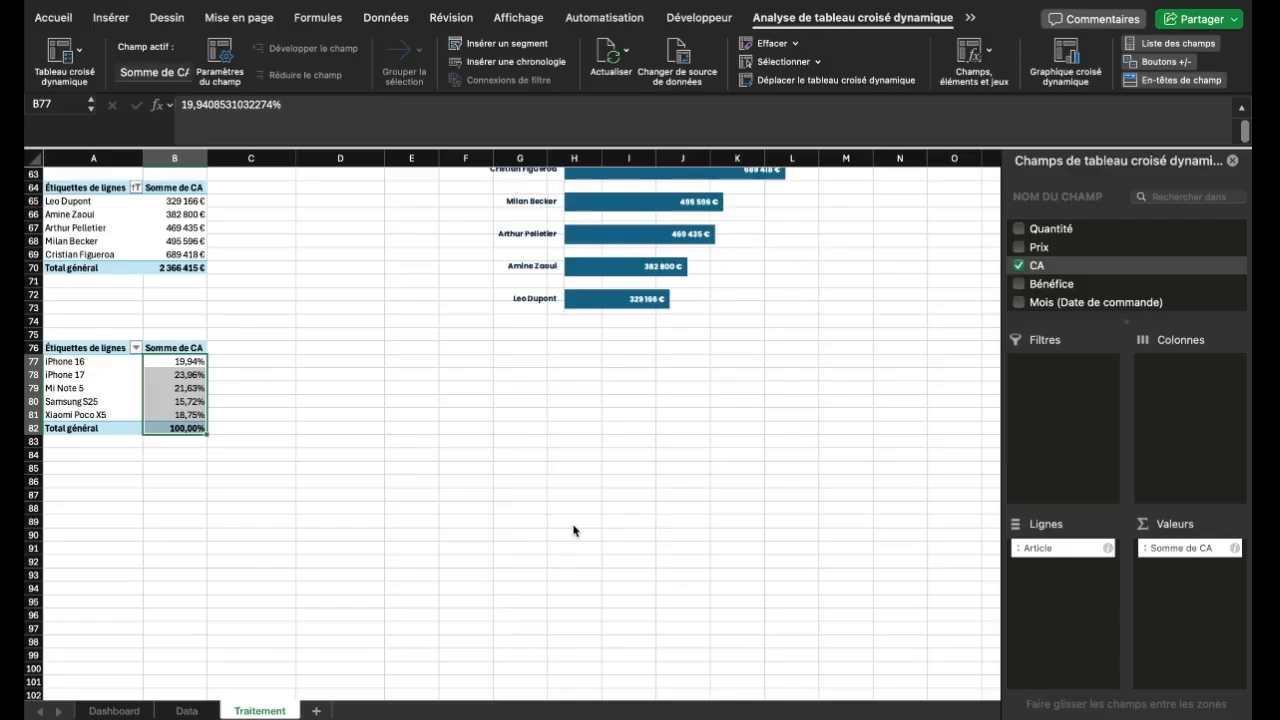
Enter =1-B77 in C77, fill it down to C81, and format B77:C81 as percentages without decimals
click(249, 360)
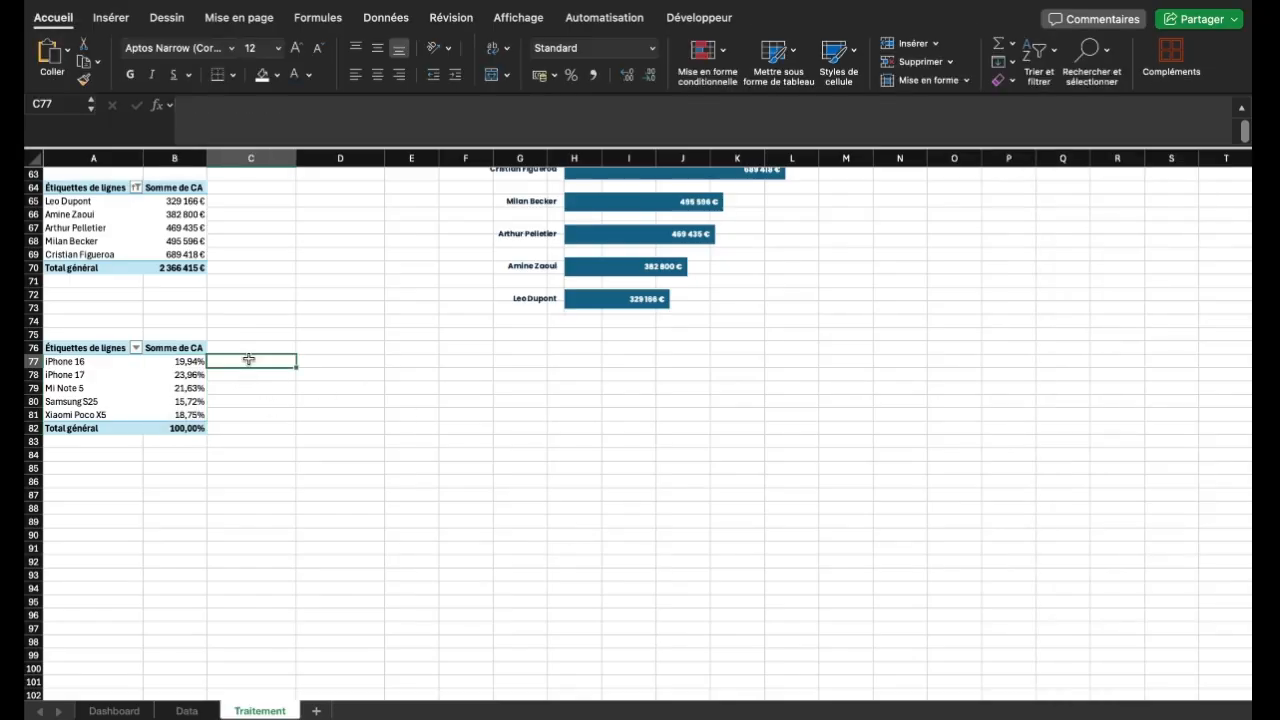
text(=)
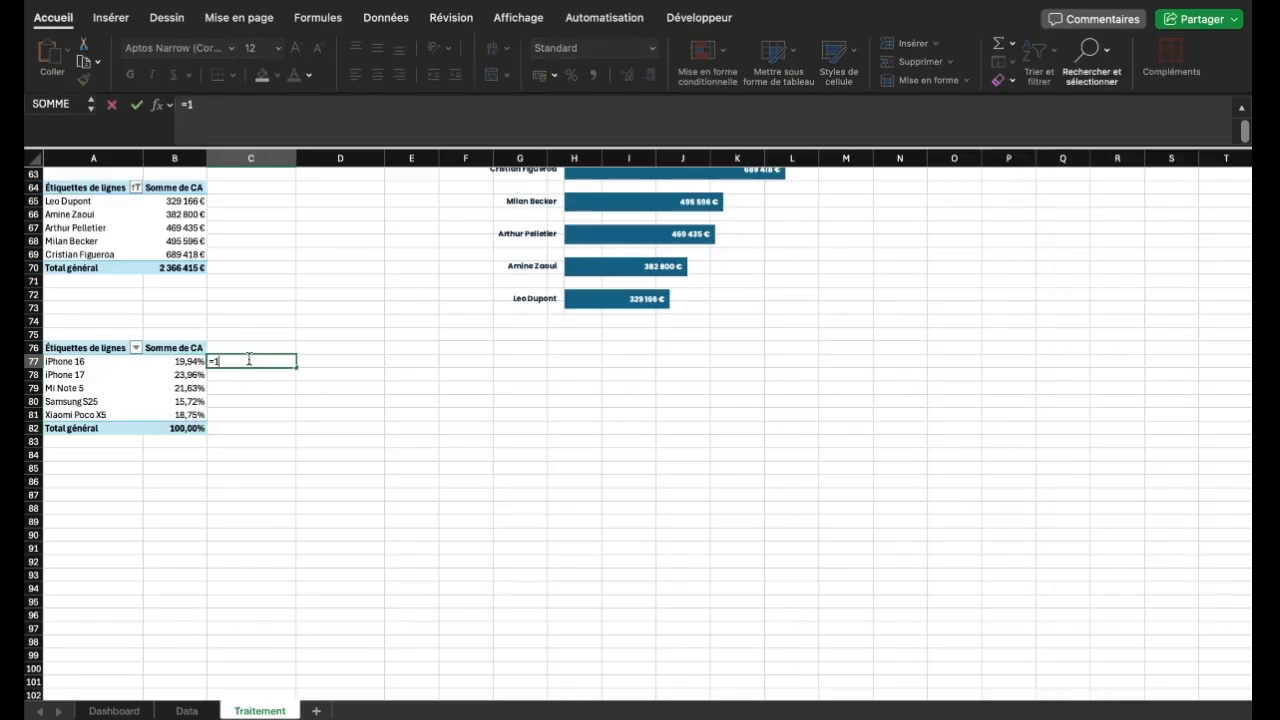
text(1-)
click(236, 104)
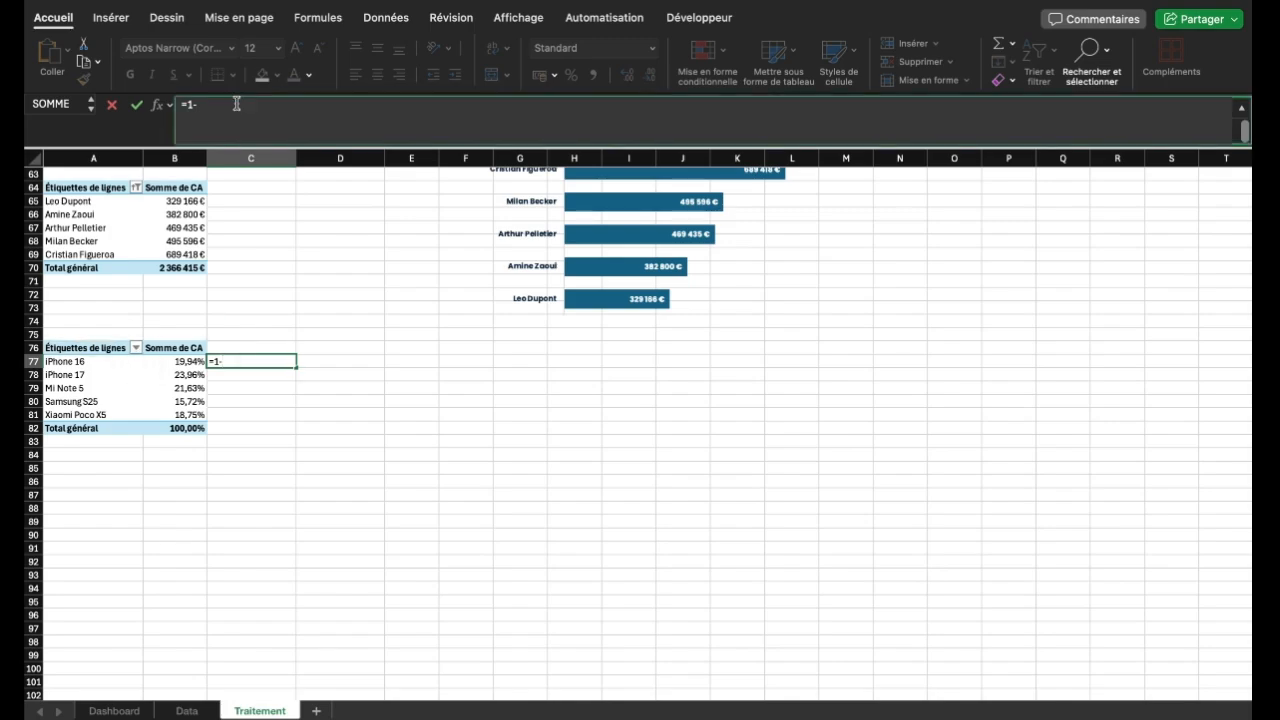
text(b77)
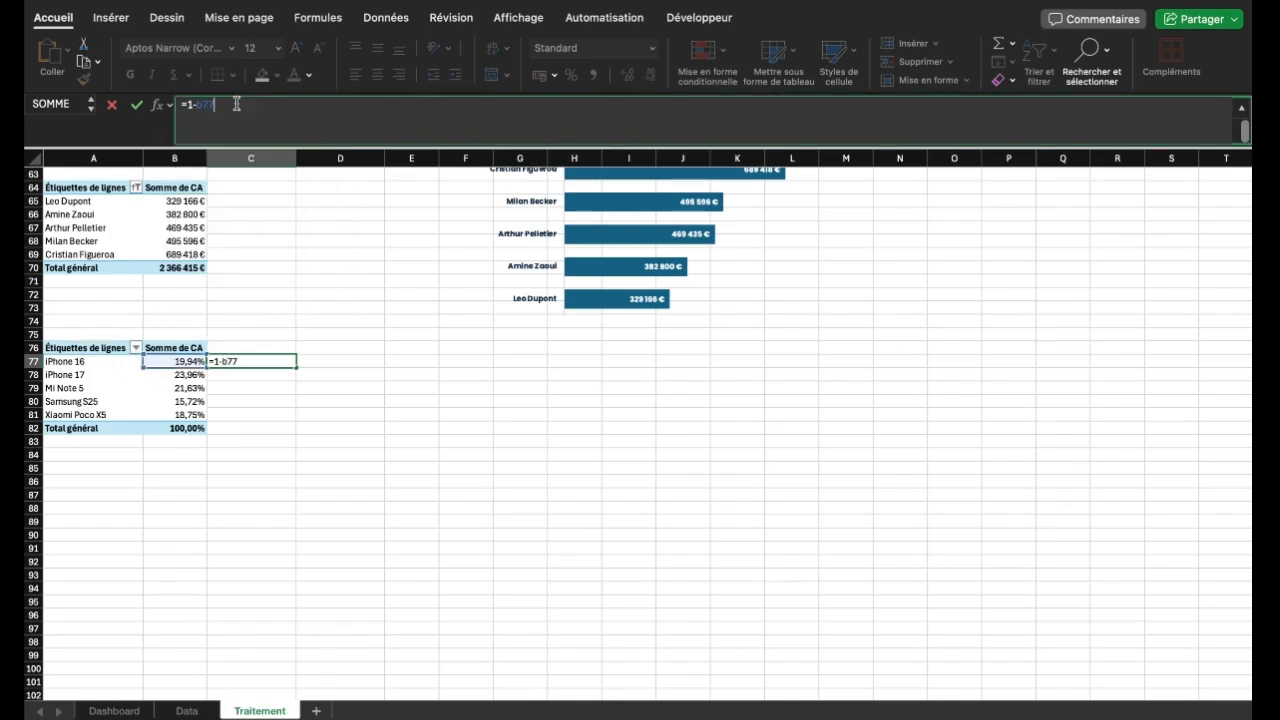
key(Return)
click(270, 362)
drag(296, 368, 288, 418)
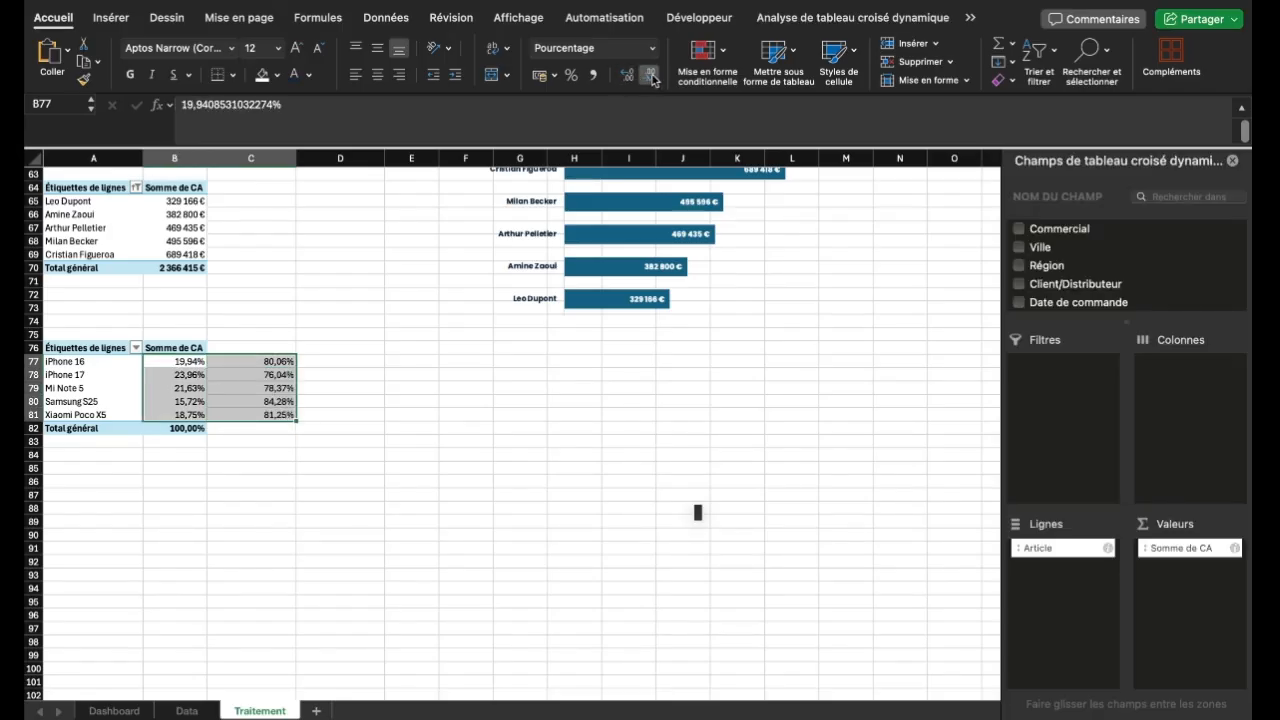
click(651, 76)
click(651, 76)
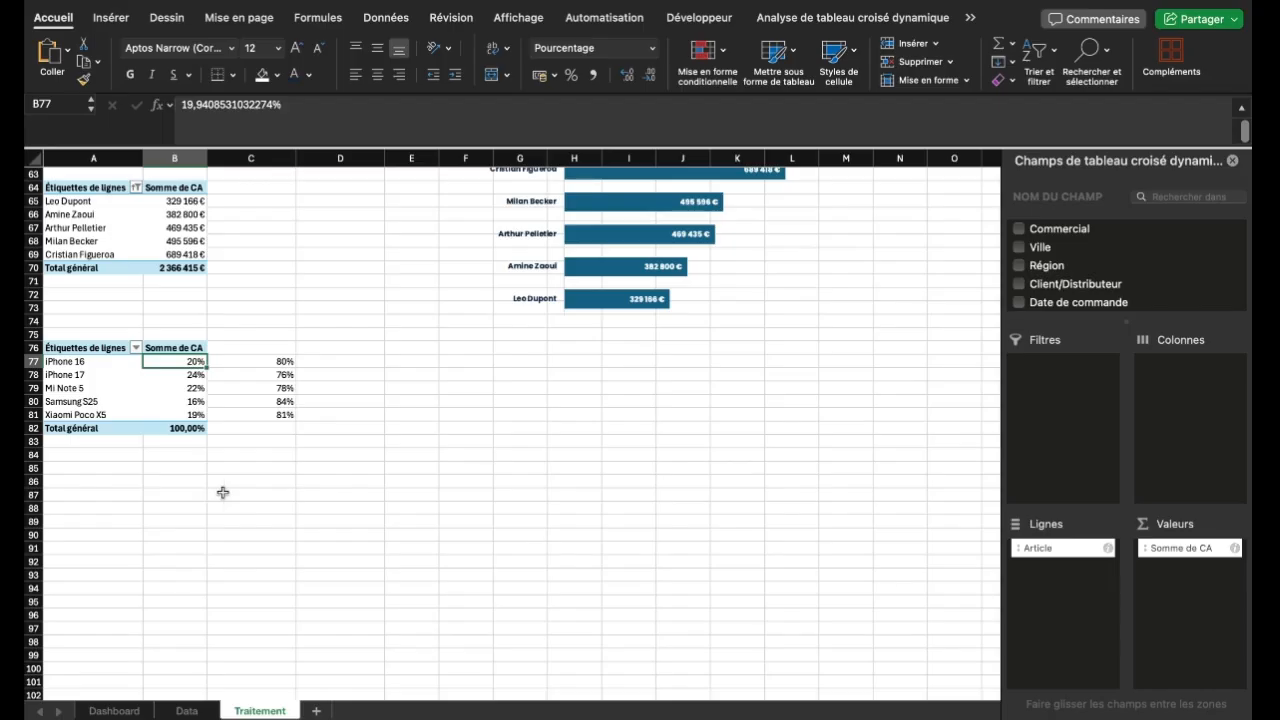
Insert an empty doughnut (Anneau) chart on the Traitement sheet
click(223, 492)
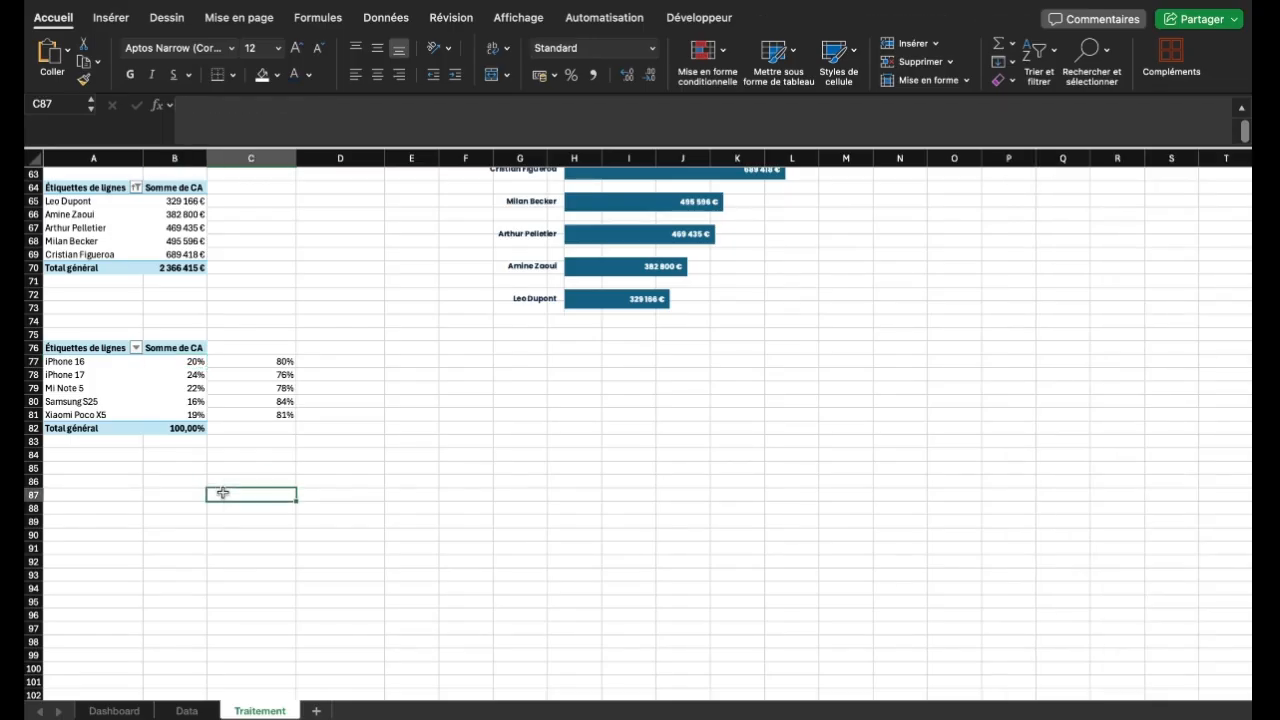
click(115, 20)
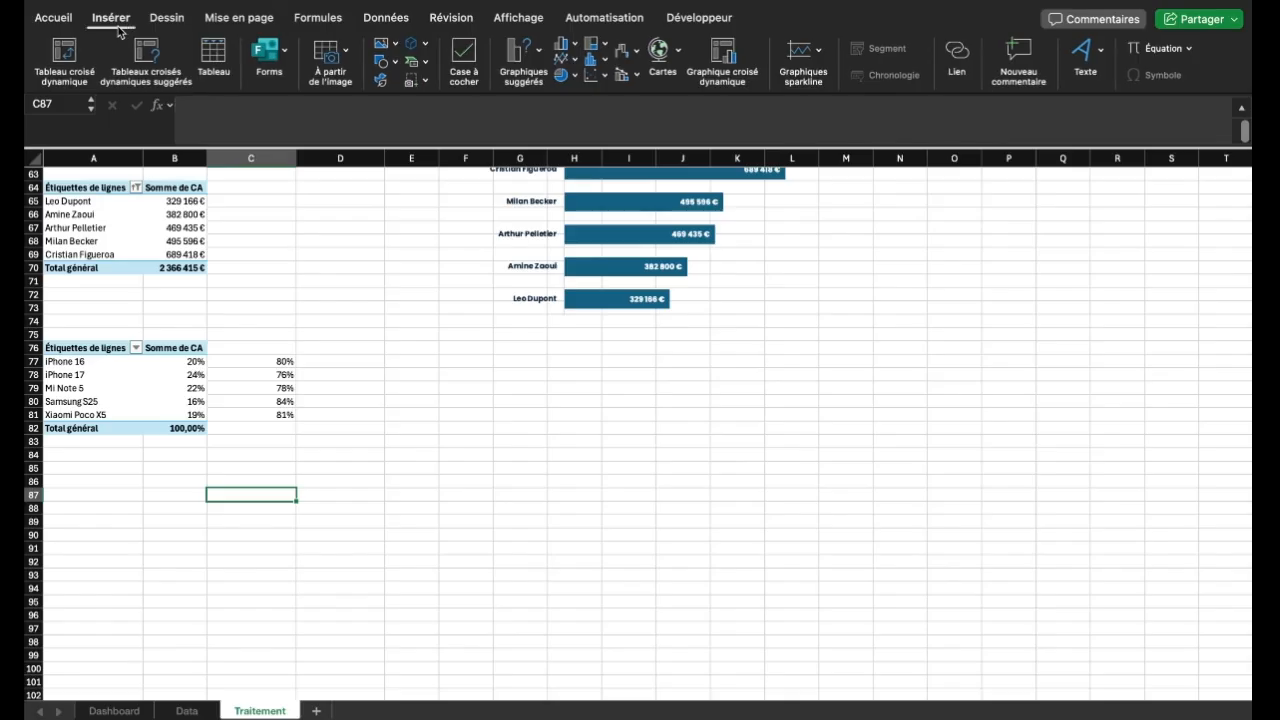
click(575, 76)
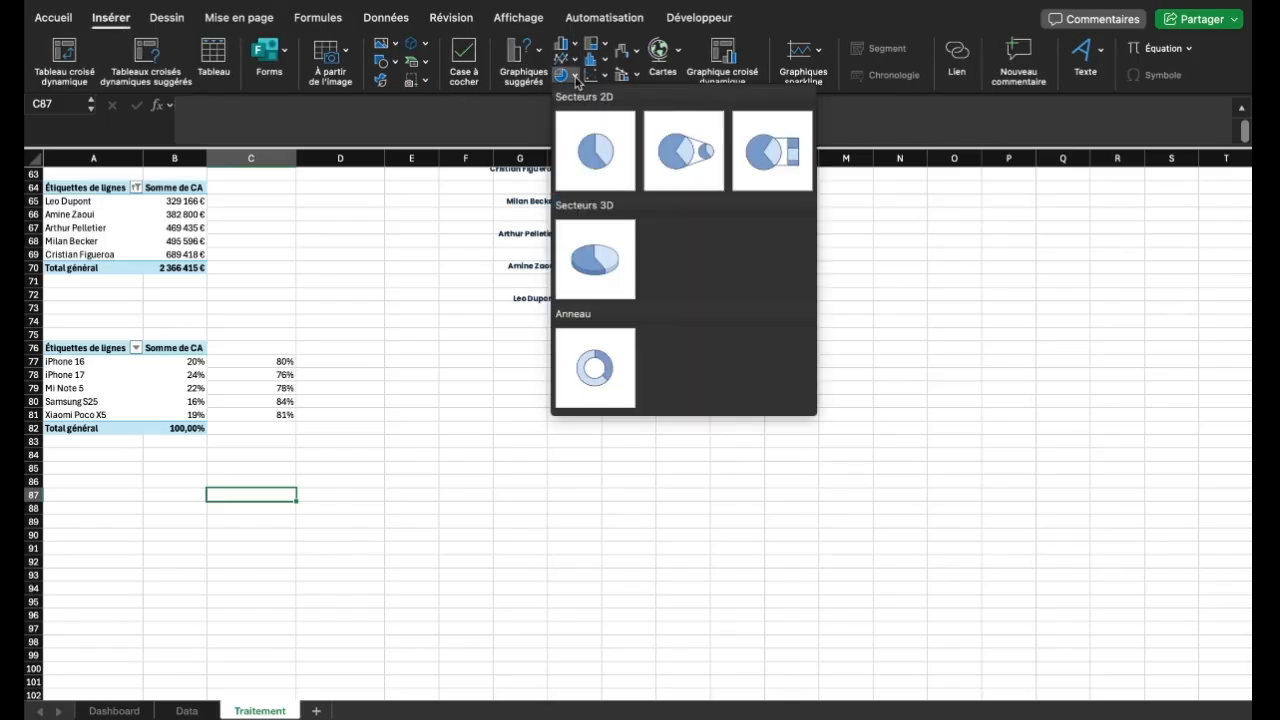
click(600, 378)
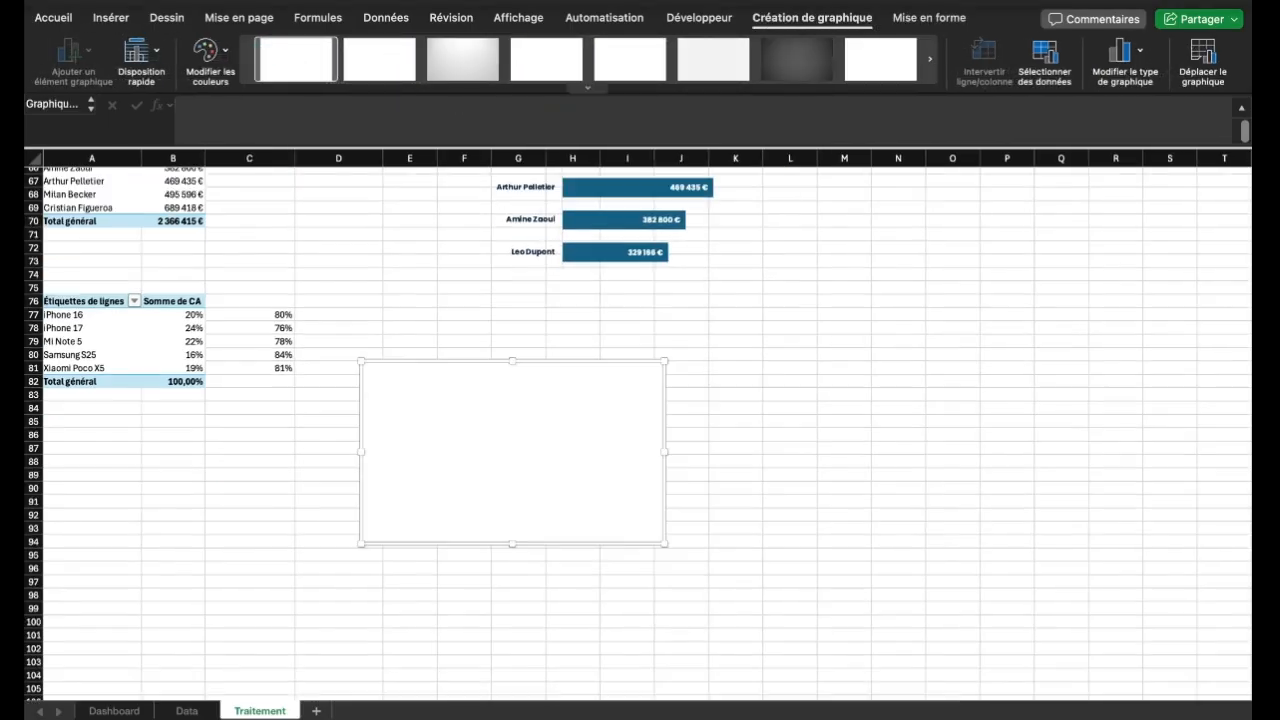
Add a series named iPhone 16 to the doughnut chart with Traitement!B77:C77 as its Y values
click(1045, 62)
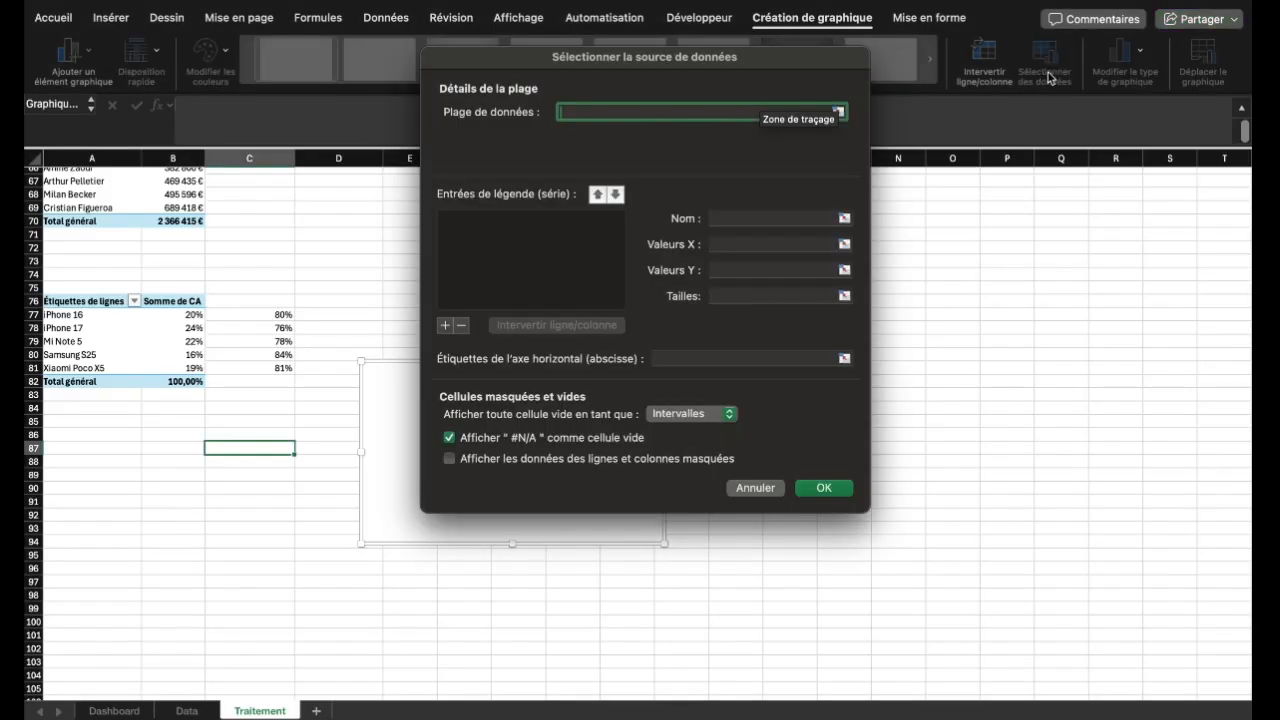
click(445, 326)
click(735, 217)
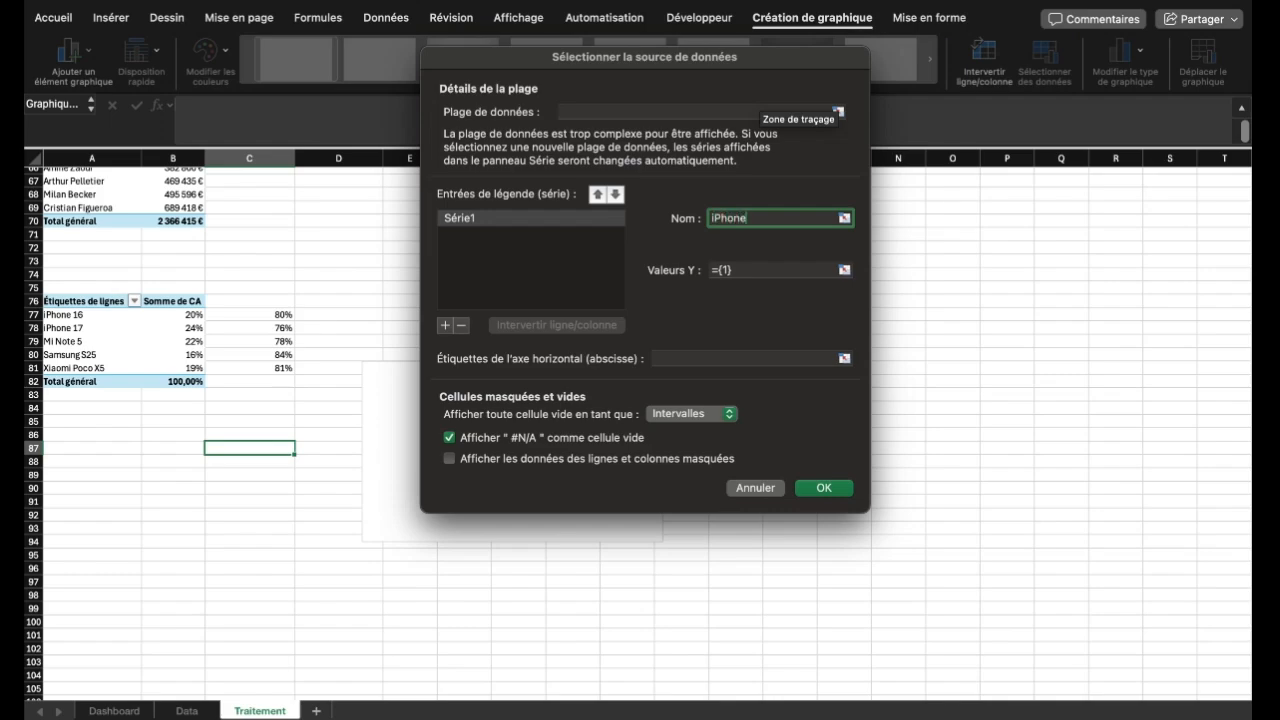
click(721, 271)
drag(715, 273, 703, 273)
key(BackSpace)
drag(180, 313, 272, 320)
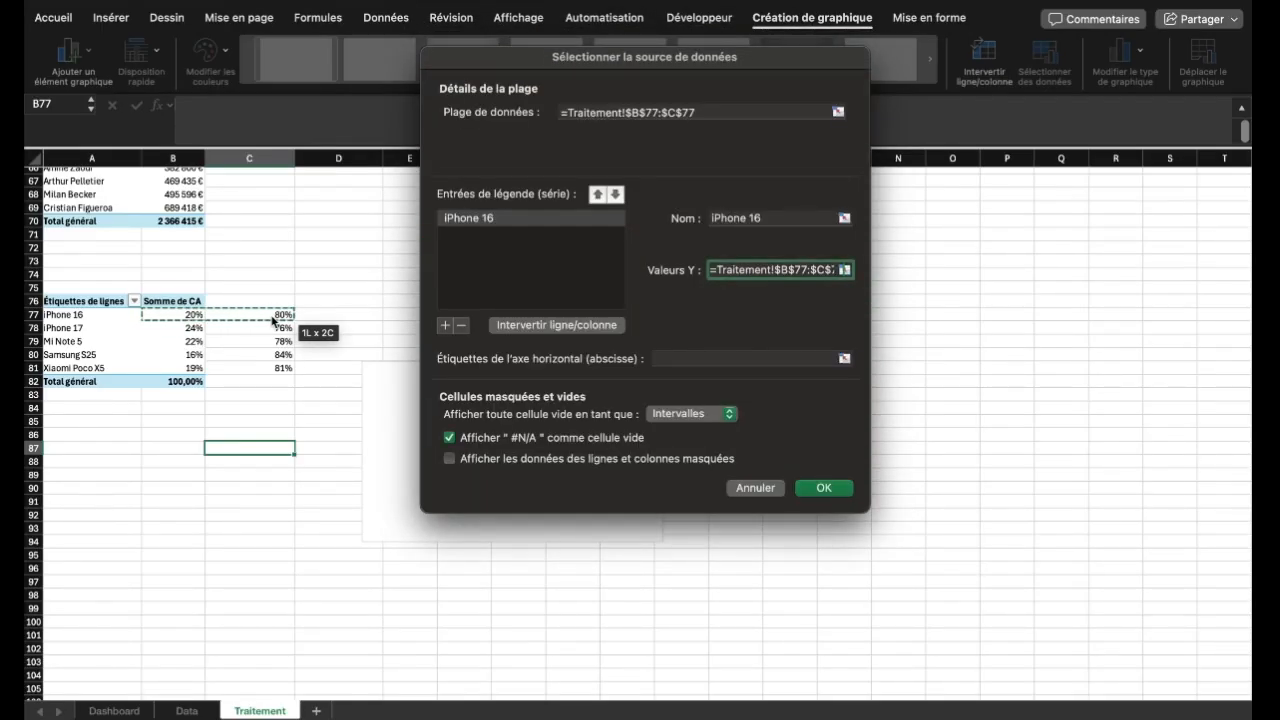
click(812, 489)
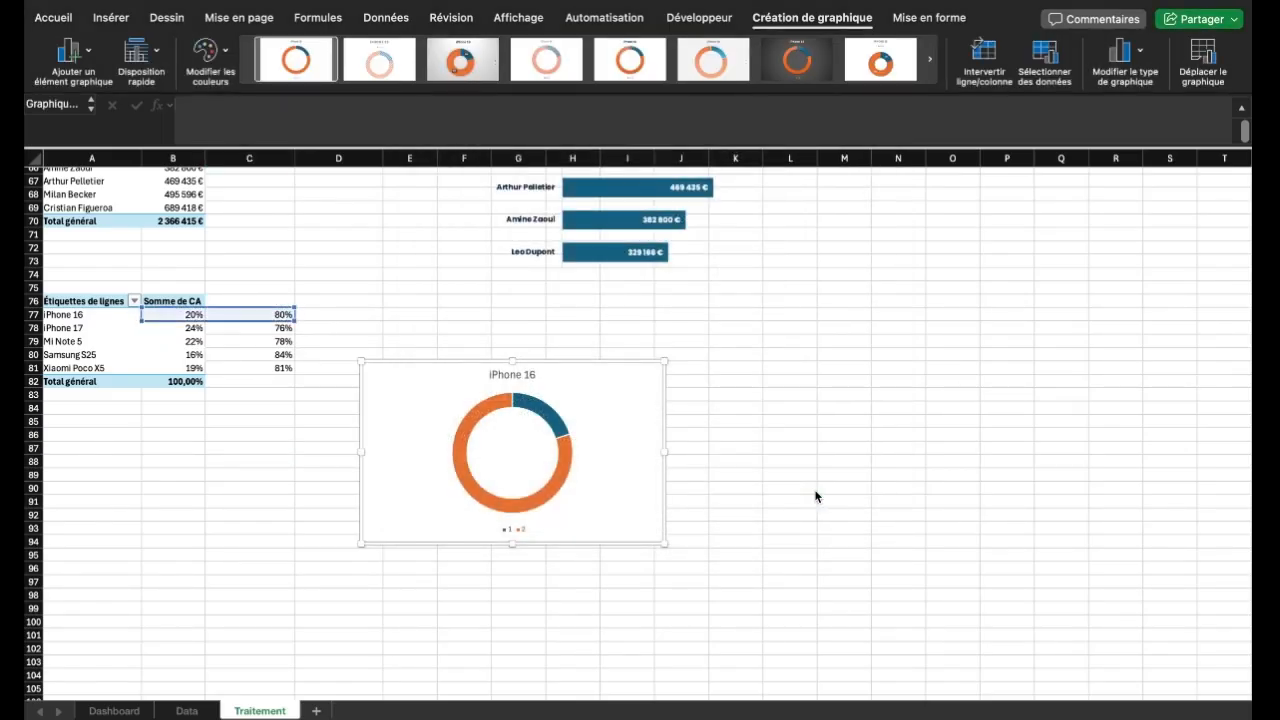
Delete the doughnut chart's title and legend
click(515, 376)
key(Delete)
click(511, 529)
key(Delete)
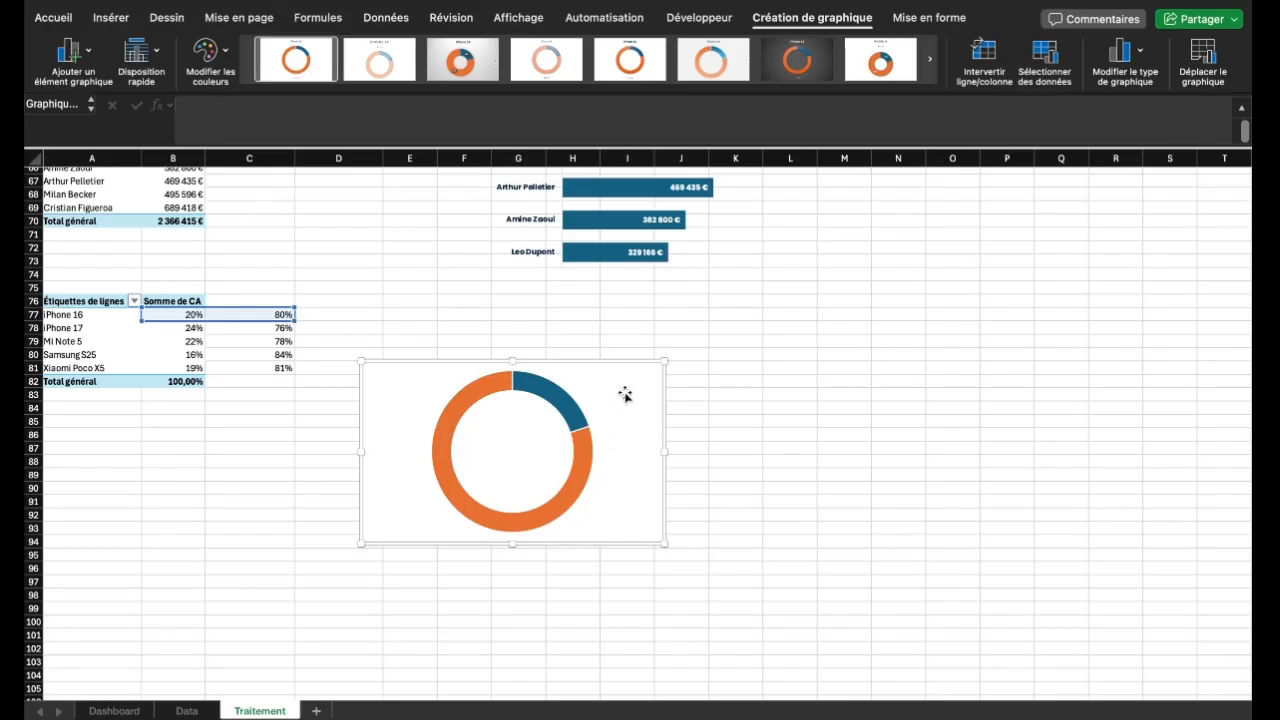
Set the iPhone 16 doughnut series' ring thickness (Épaisseur de l'anneau) to 60%
click(580, 381)
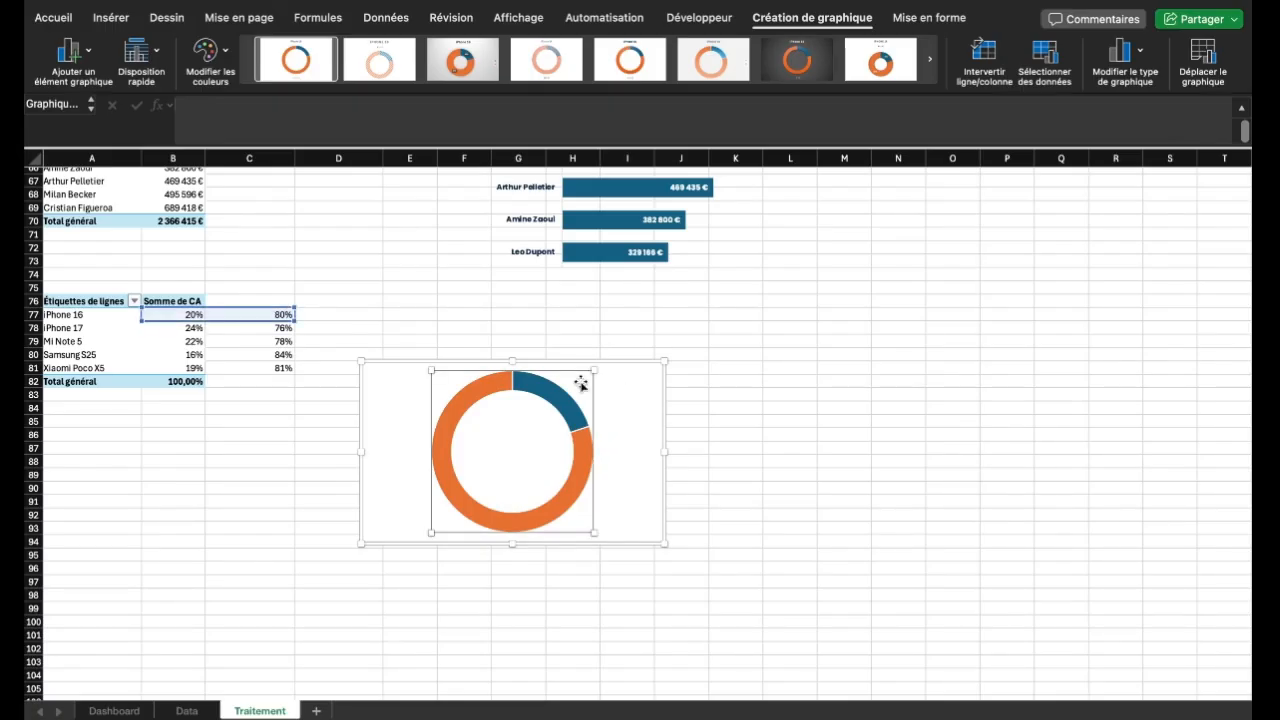
click(948, 19)
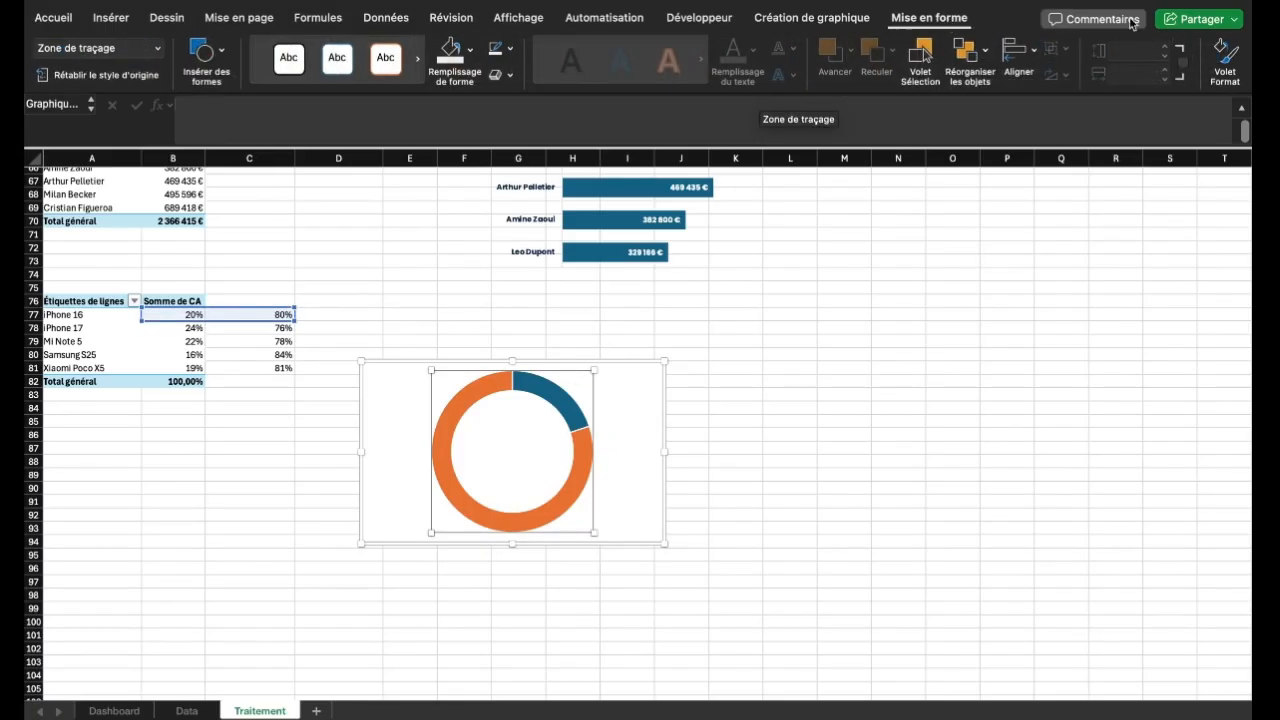
click(1225, 60)
click(952, 501)
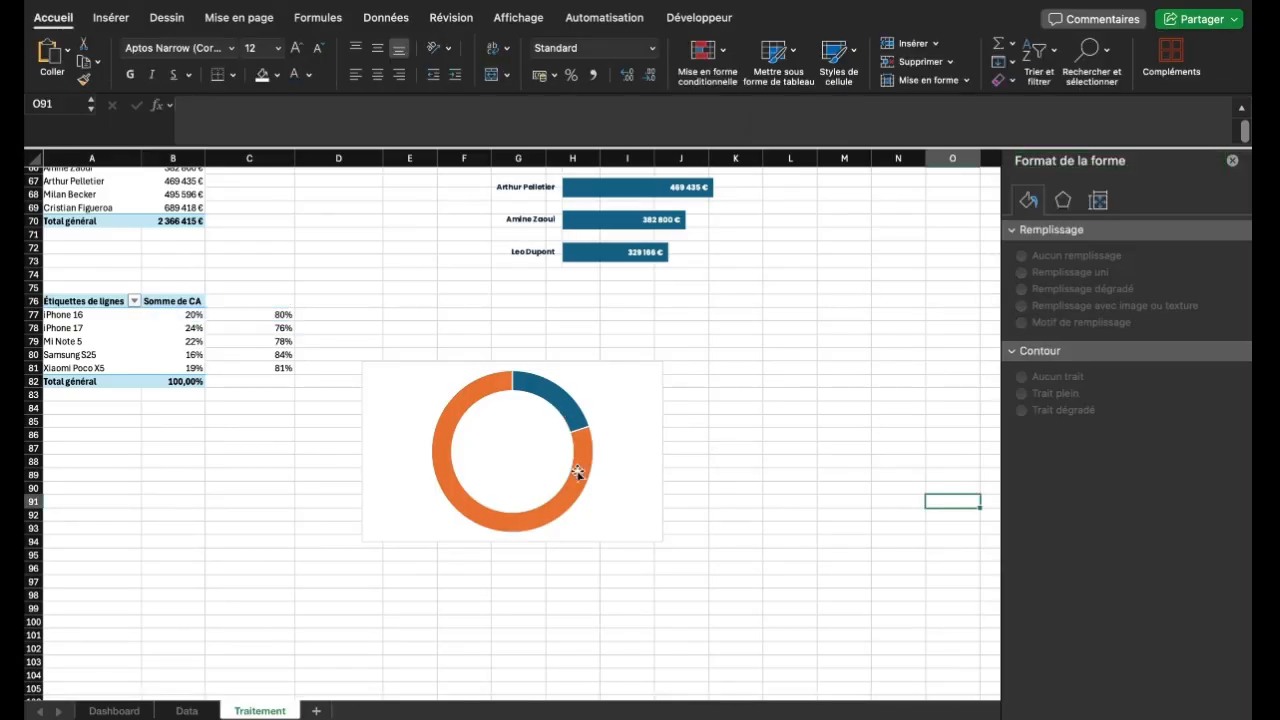
click(578, 472)
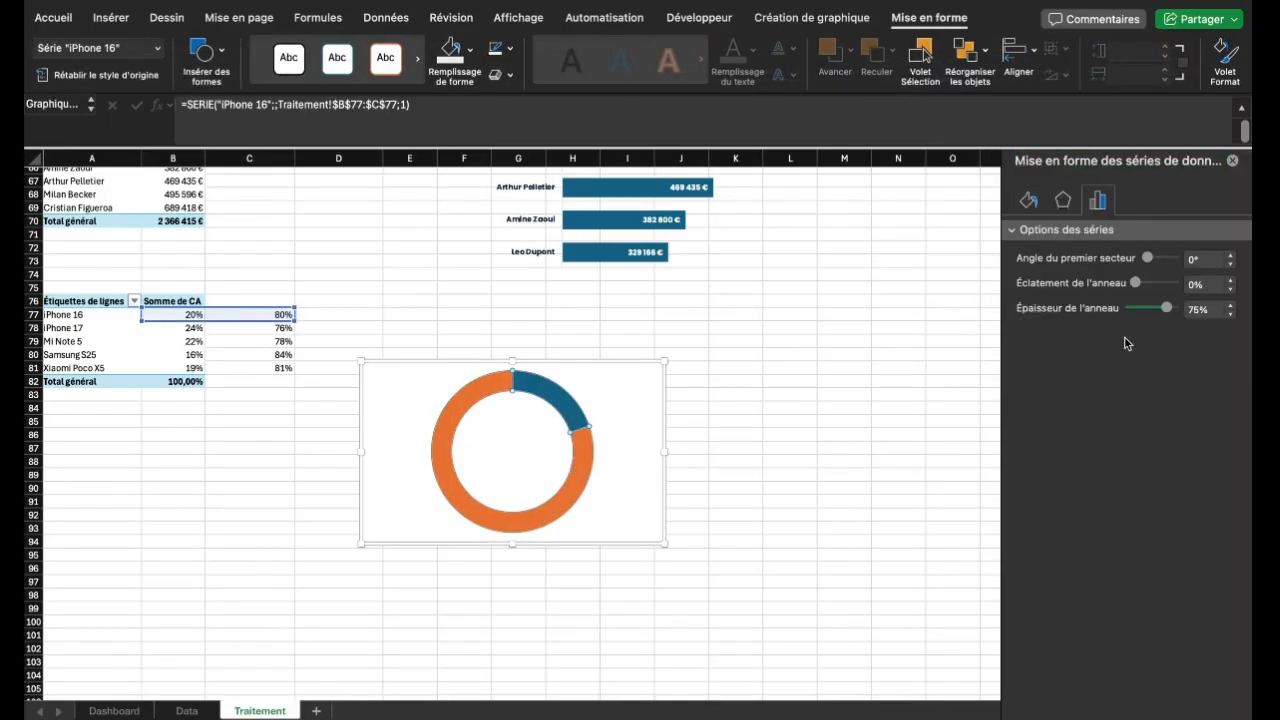
click(1194, 311)
text(60)
key(Return)
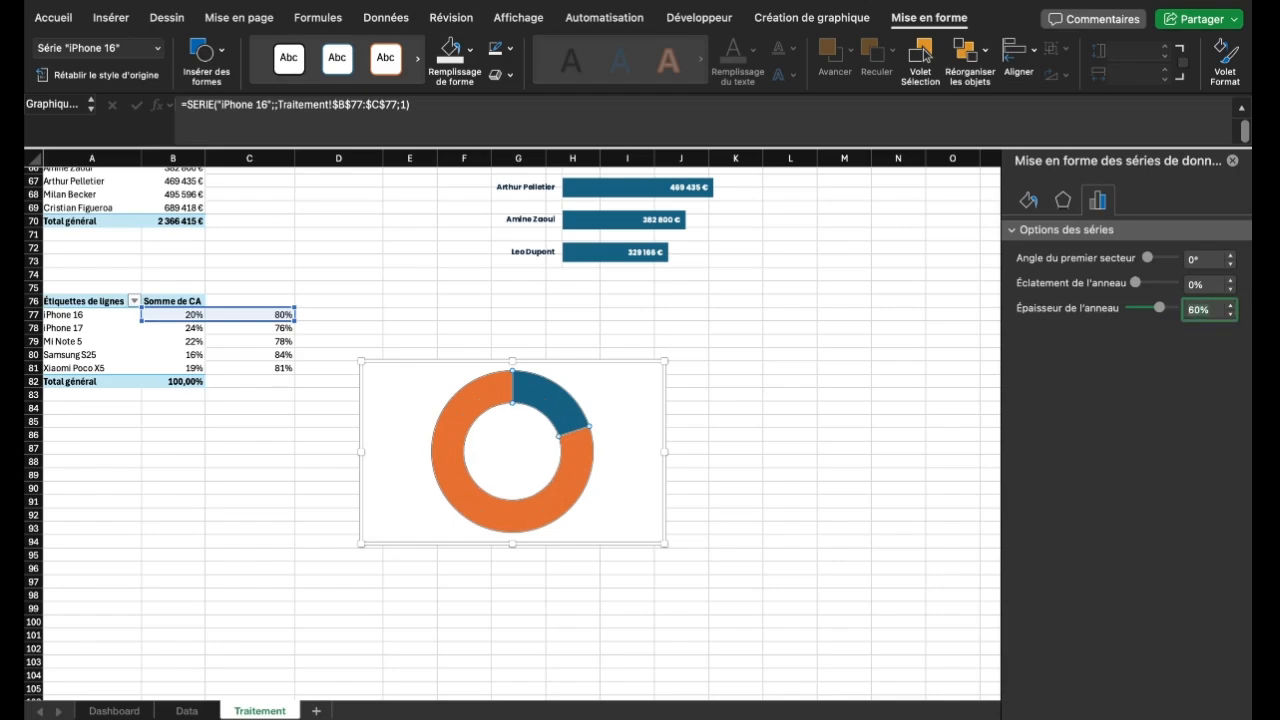
Fill both iPhone 16 doughnut sectors with the recently used teal and set the larger sector's transparency to 68%
click(511, 391)
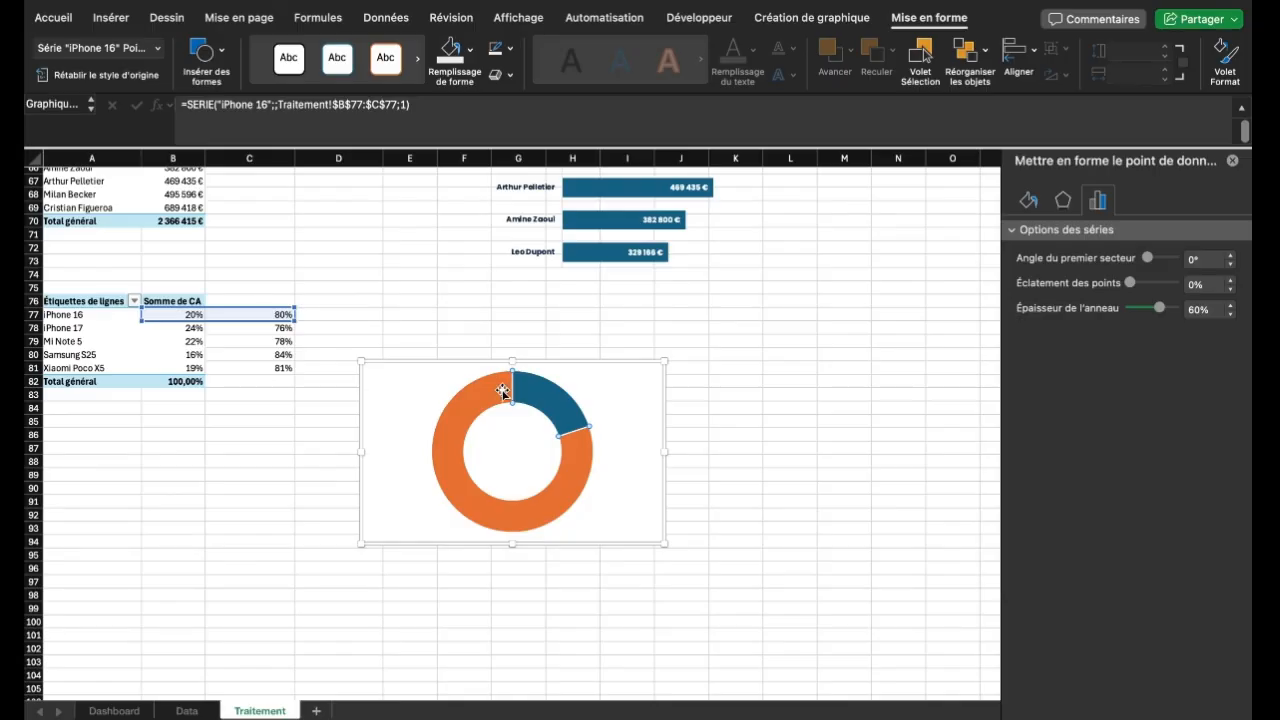
click(1026, 200)
click(1222, 385)
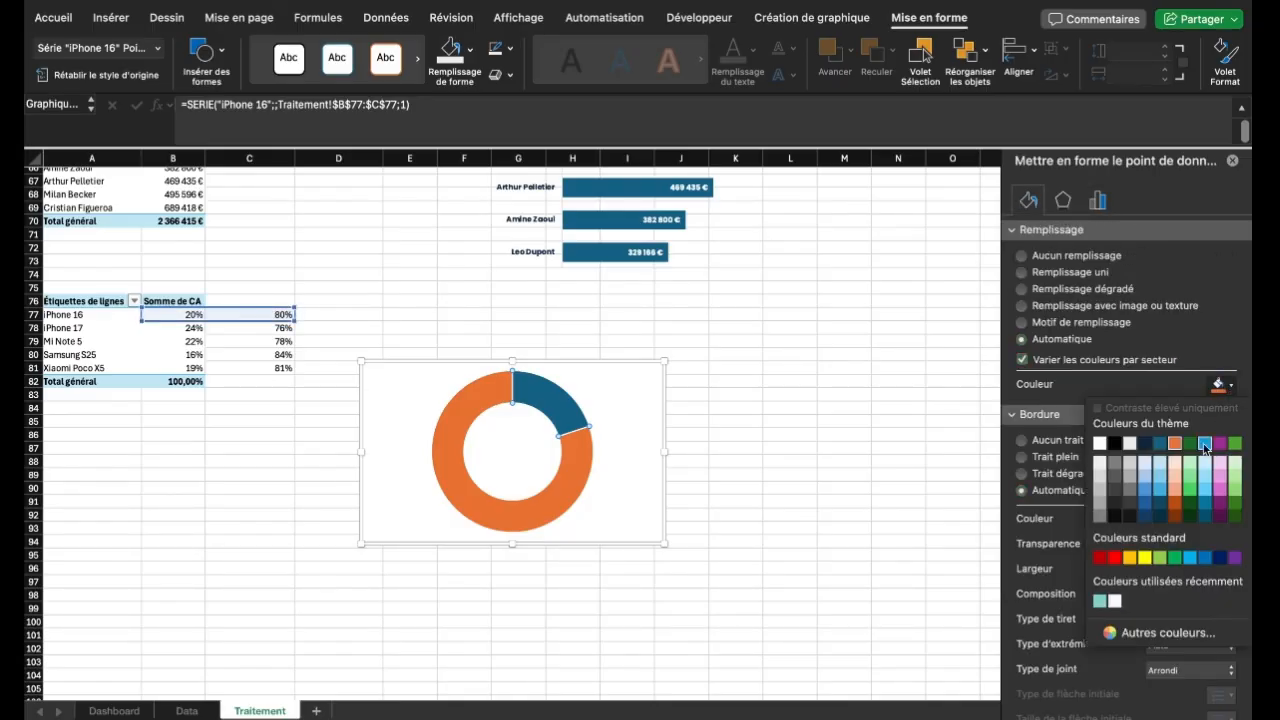
click(1100, 601)
click(1222, 385)
click(1101, 602)
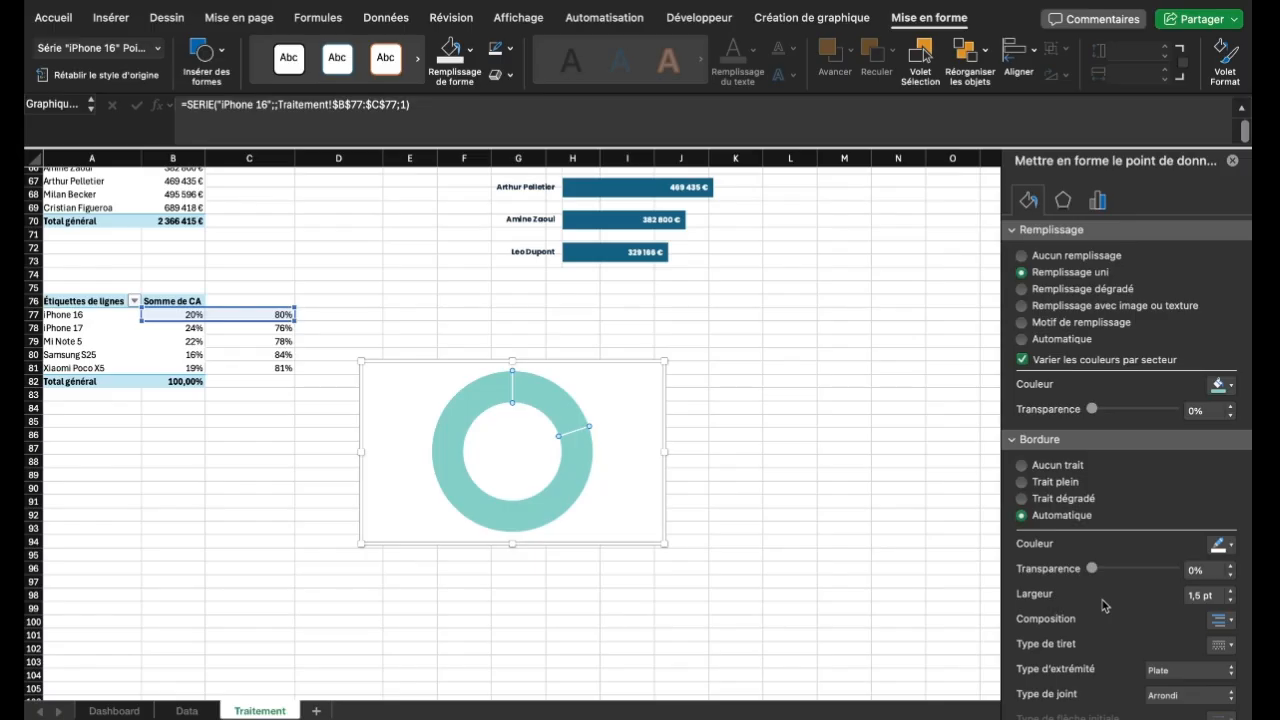
click(535, 420)
click(541, 410)
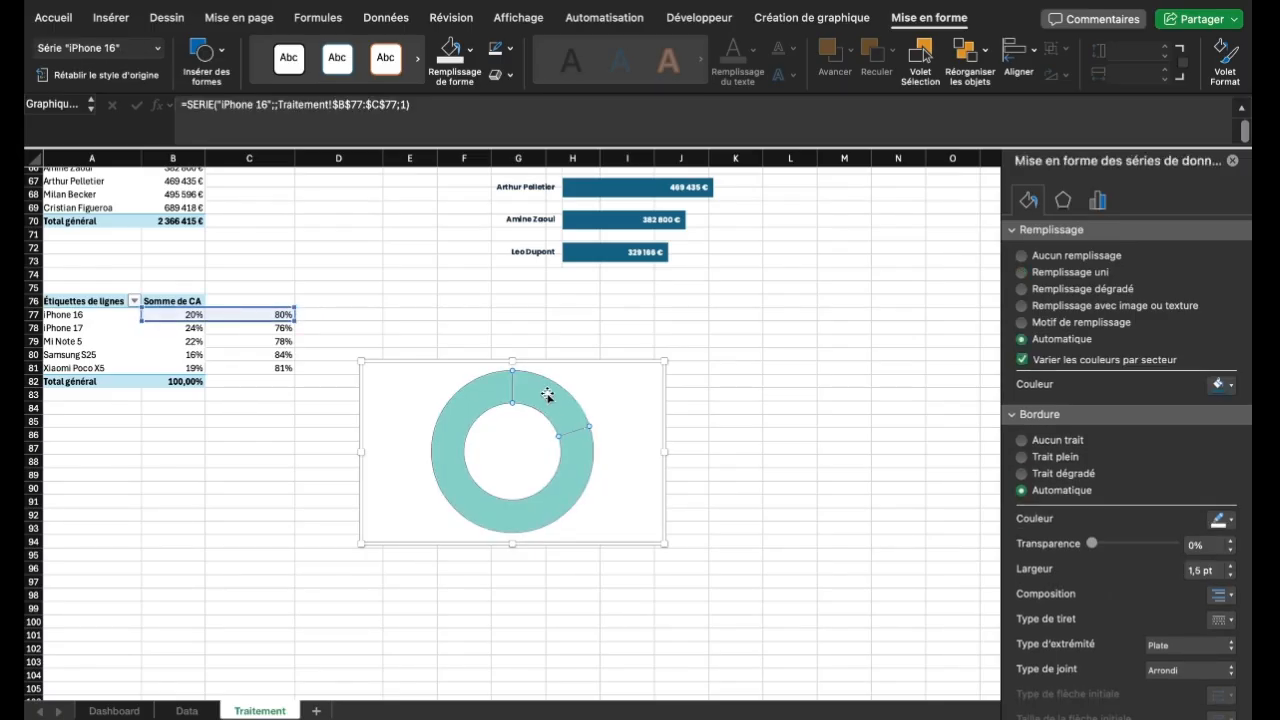
mouse_move(547, 395)
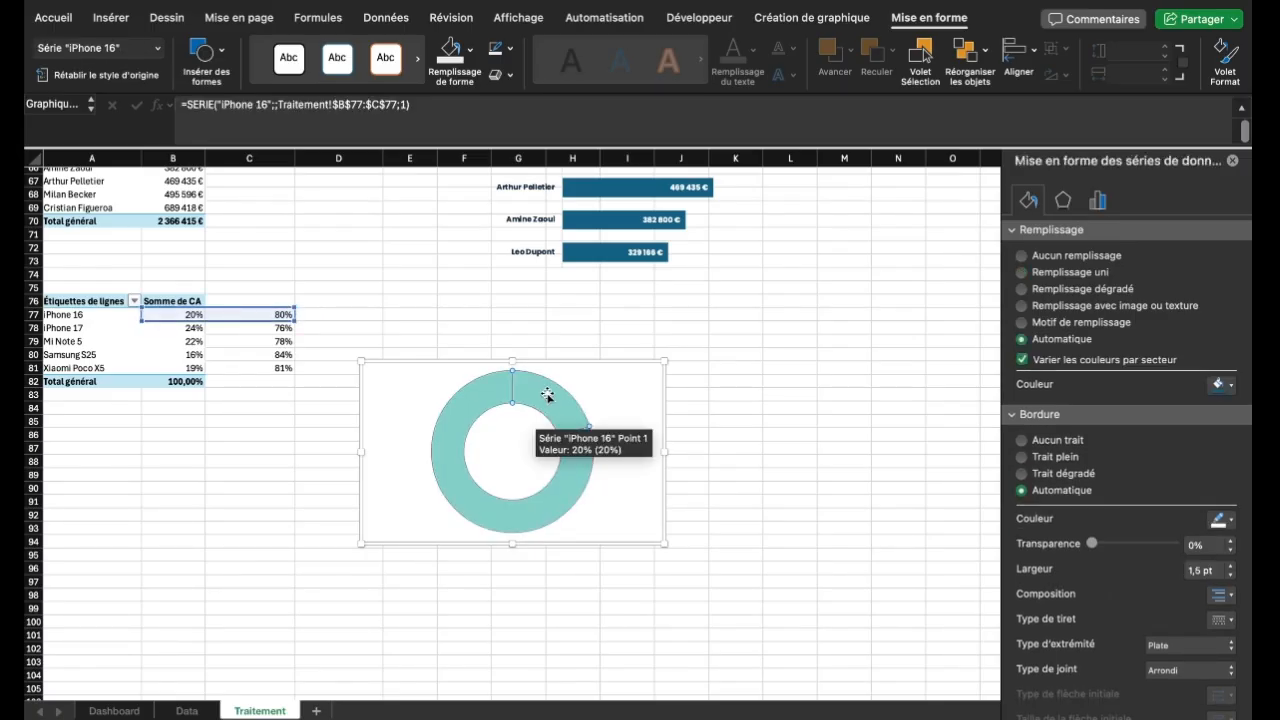
click(567, 488)
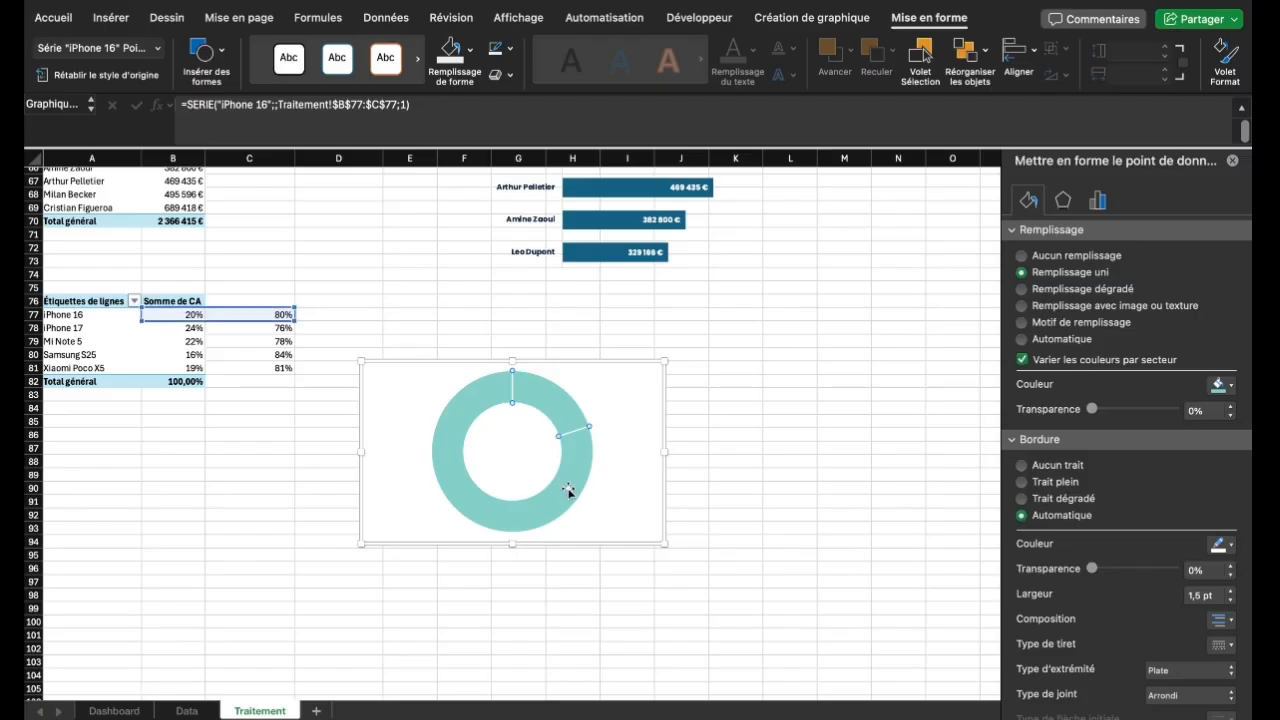
drag(1092, 409, 1143, 409)
drag(1143, 409, 1148, 409)
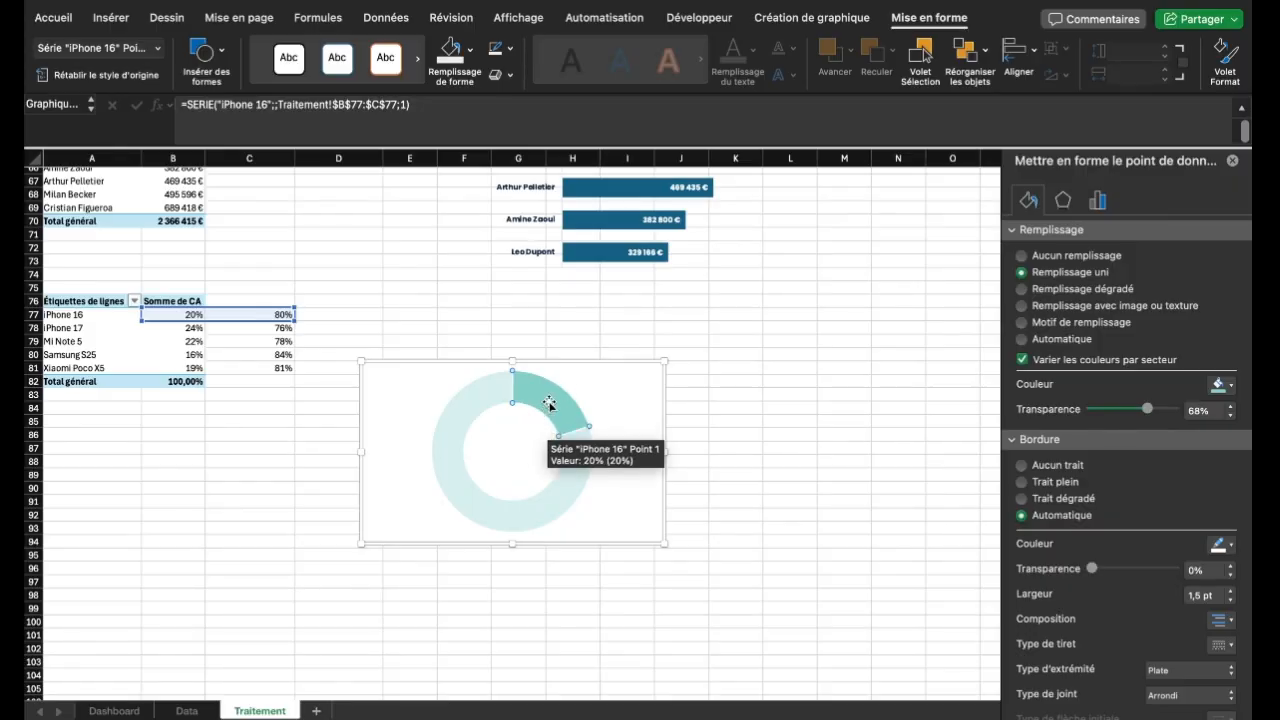
Shrink the iPhone 16 chart to about 2.78" high by 2.76" wide and remove its chart area fill and outline
drag(664, 543, 533, 533)
scroll(505, 340, down, 1)
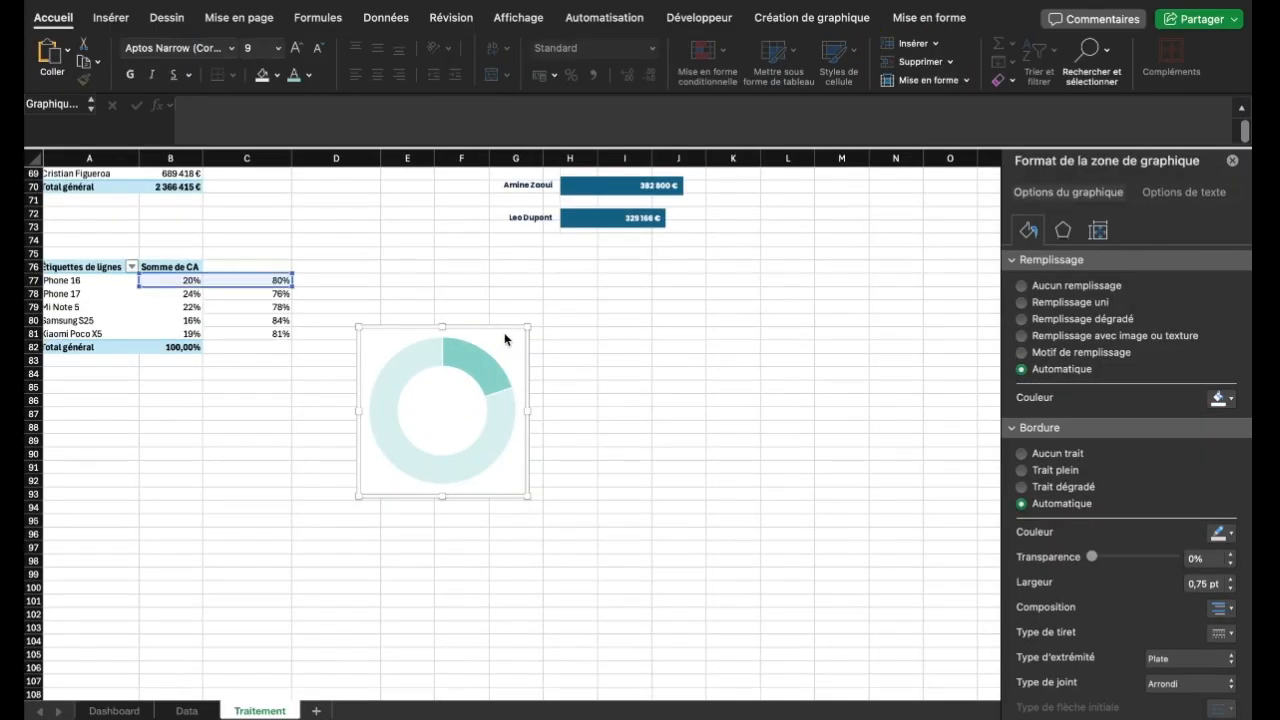
click(928, 17)
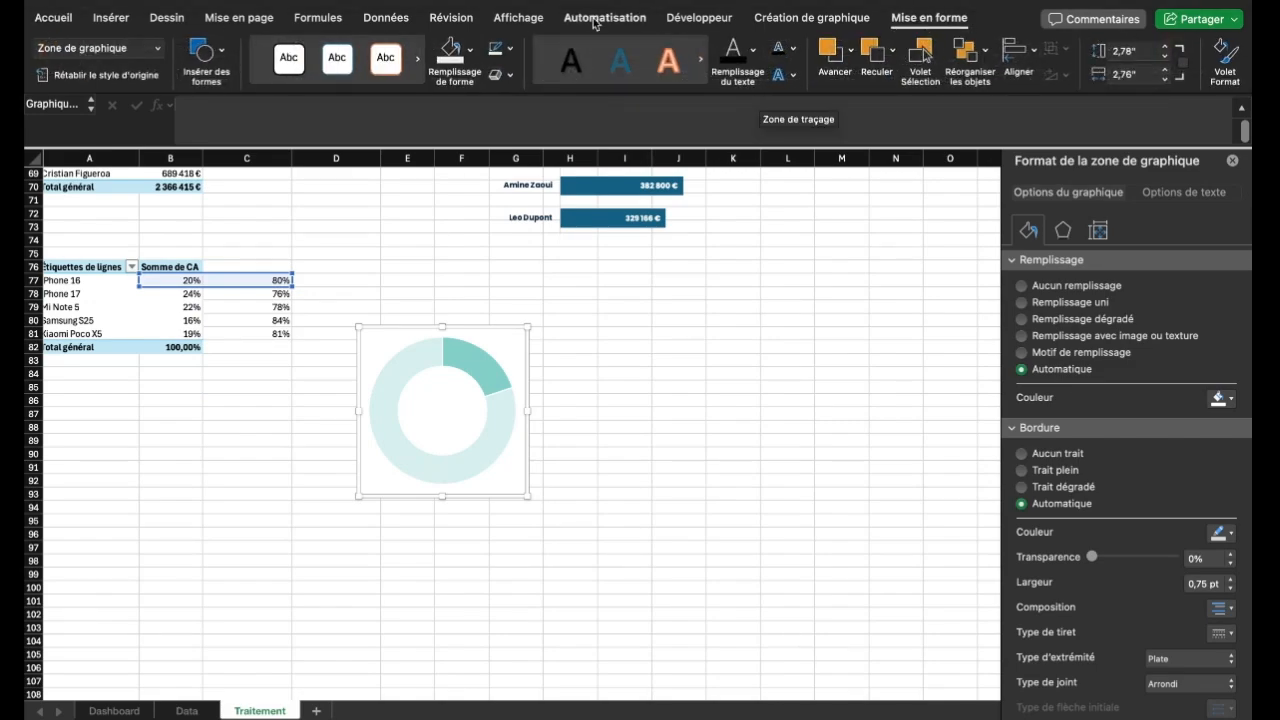
click(469, 56)
click(478, 115)
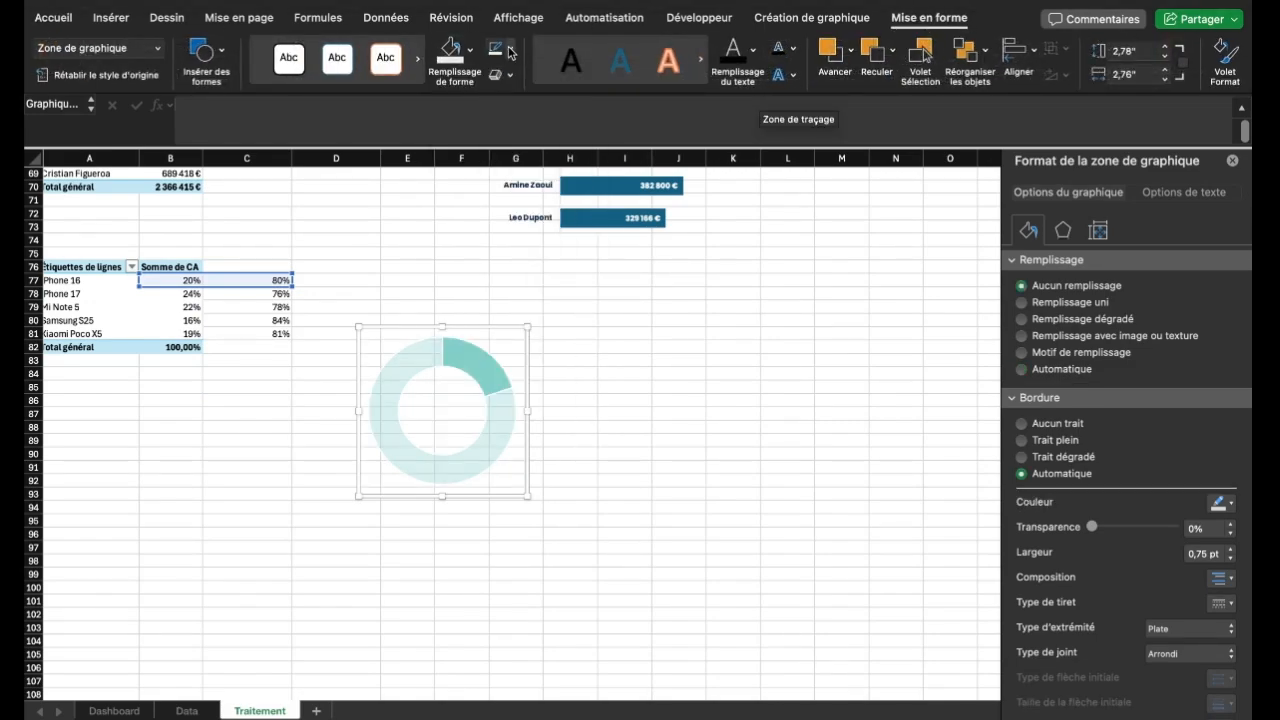
click(511, 50)
click(540, 109)
Paste four copies of the iPhone 16 doughnut chart into the empty area beside and below the original
scroll(519, 353, down, 3)
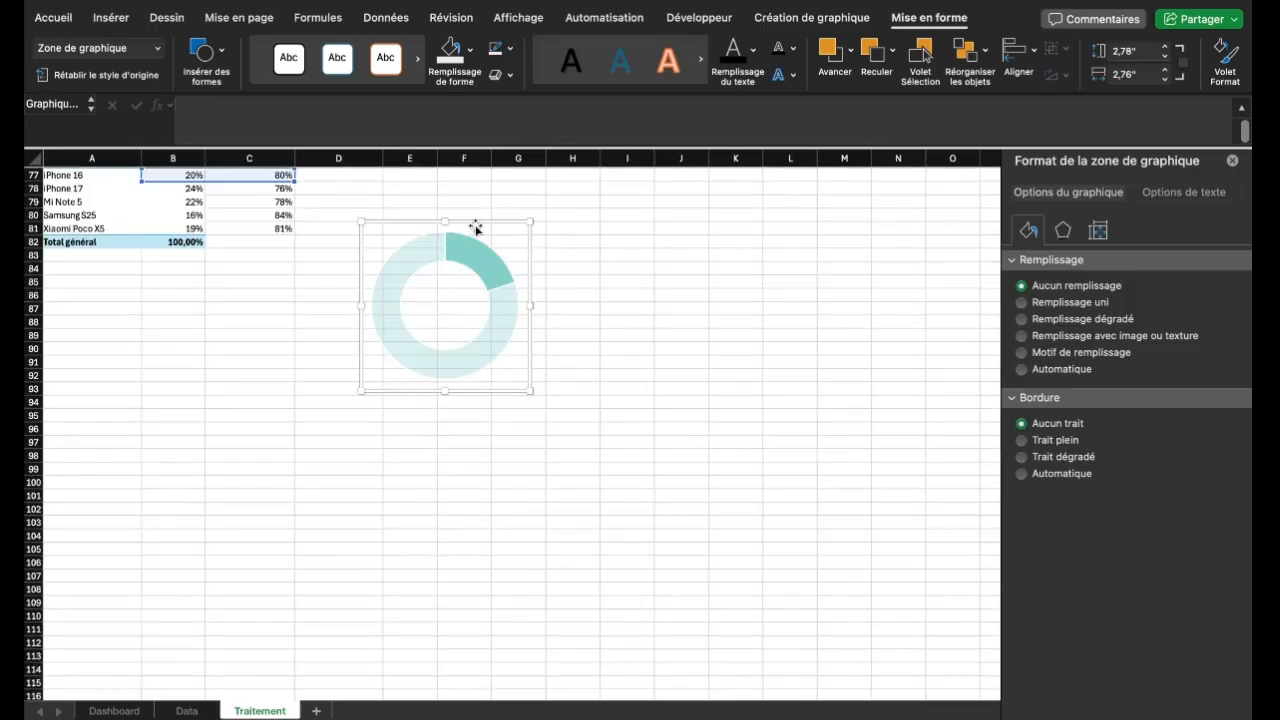
click(638, 233)
key(super+v)
click(403, 433)
key(super+v)
click(640, 433)
key(super+v)
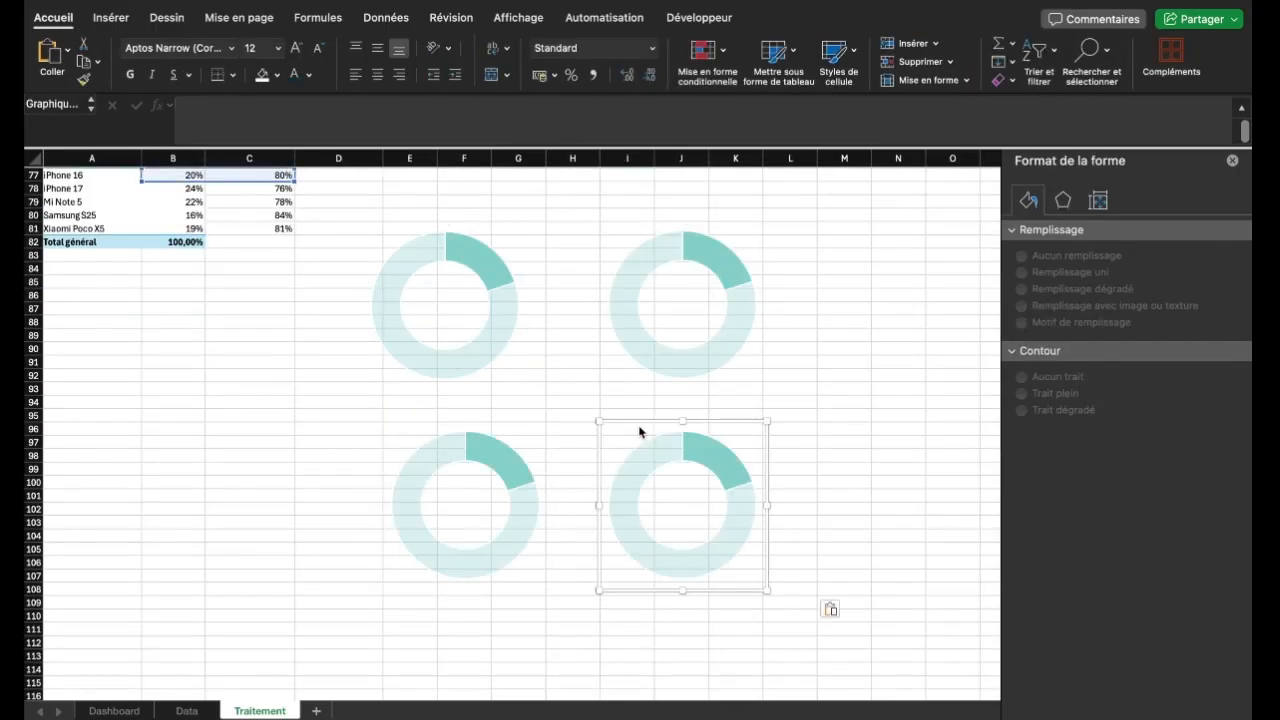
click(446, 583)
key(super+v)
Replace the iPhone 16 series in the copy beside the original with one named iPhone 17 using Traitement!$B$78:$C$78
click(612, 279)
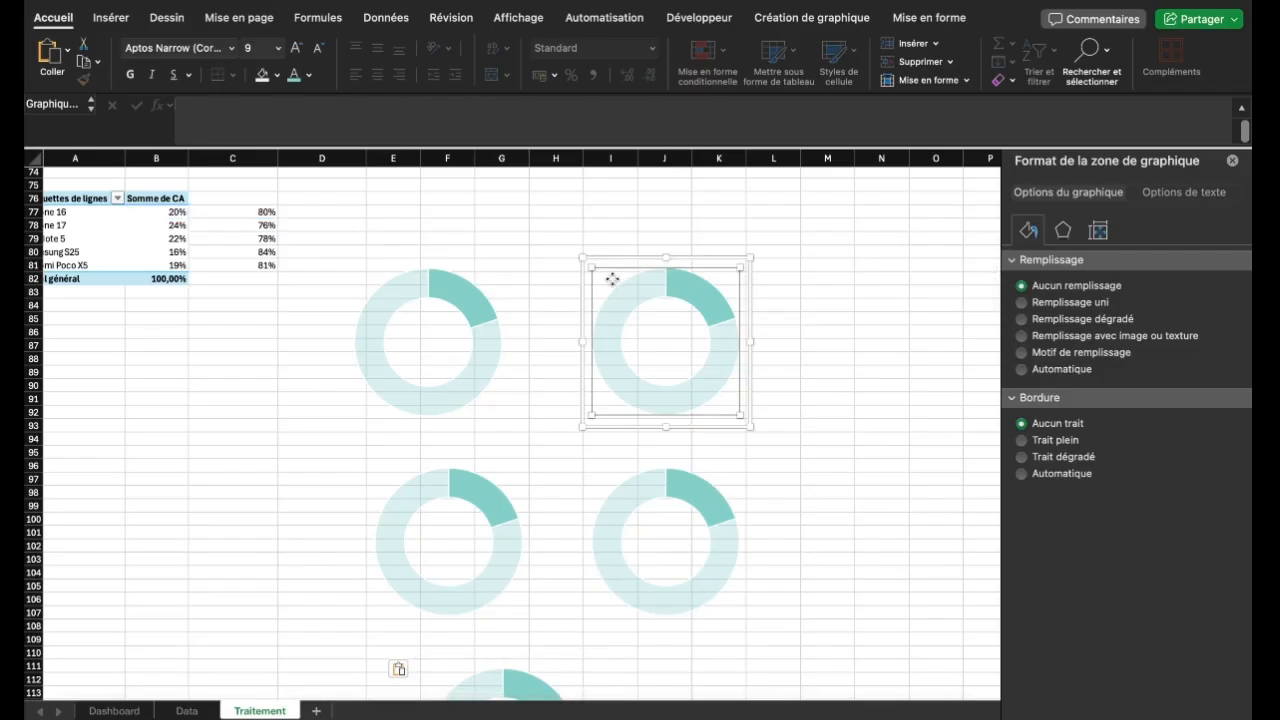
click(826, 21)
click(1066, 84)
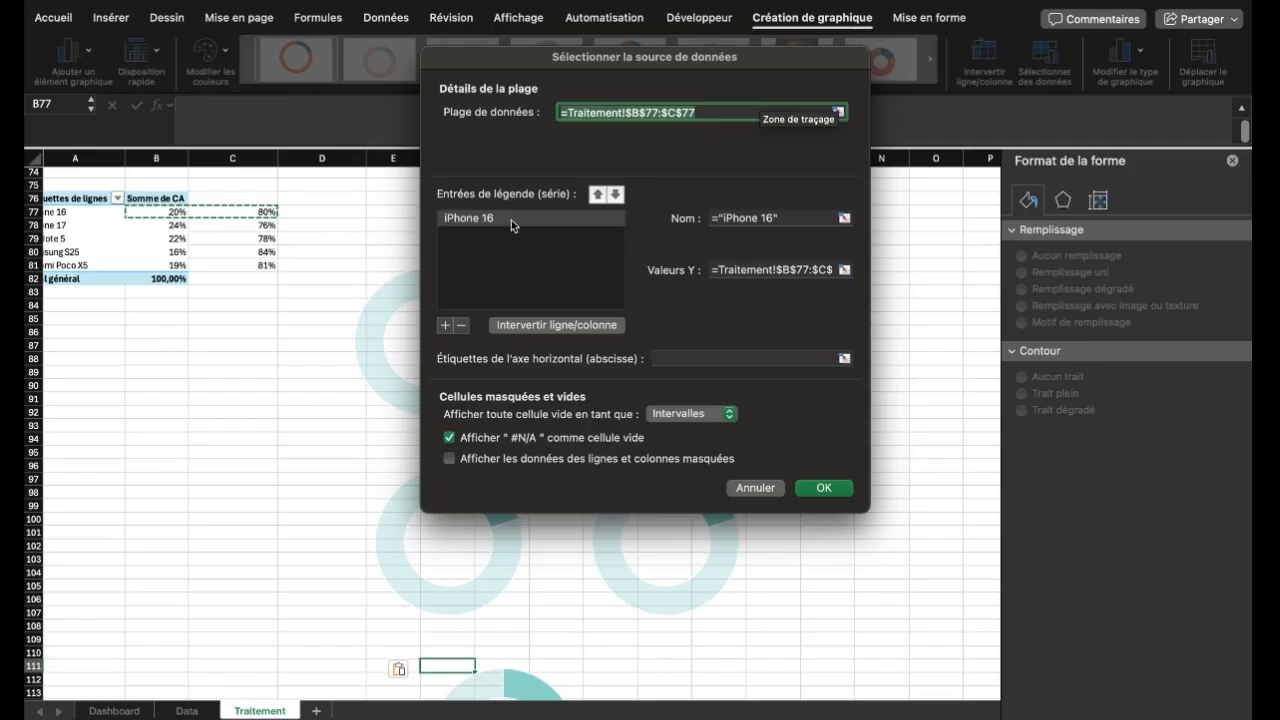
click(511, 220)
click(461, 326)
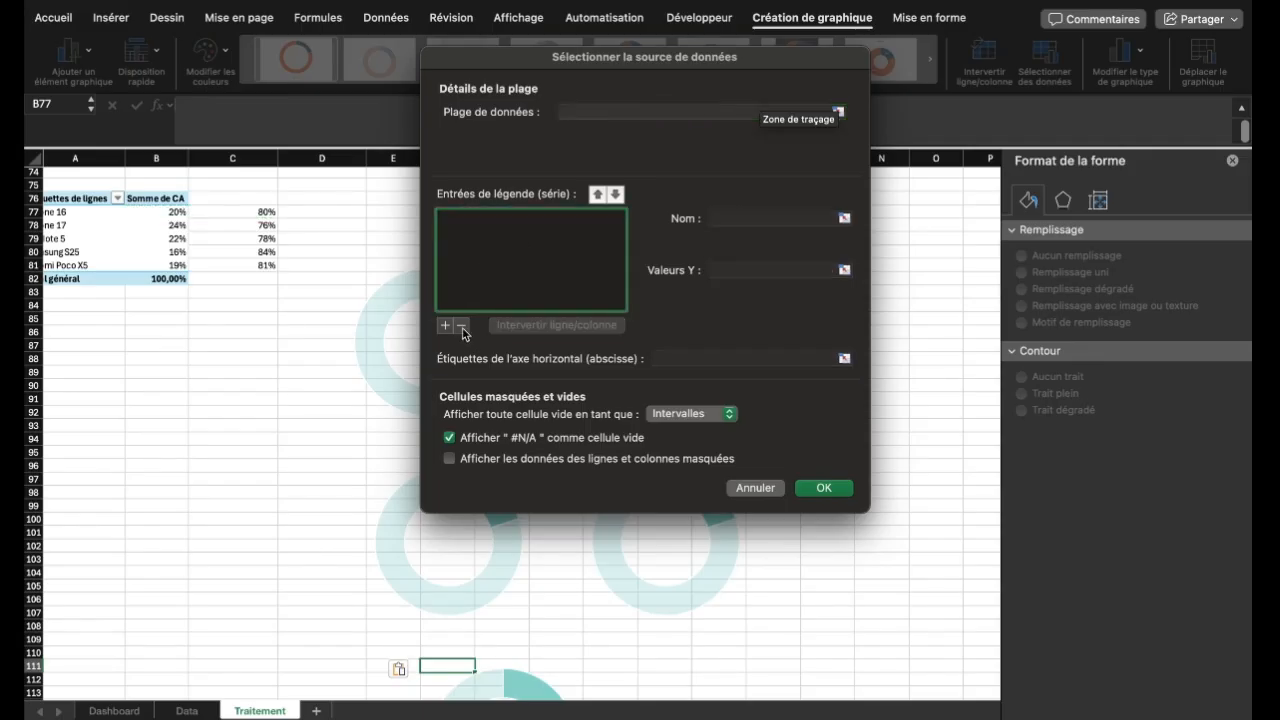
click(446, 326)
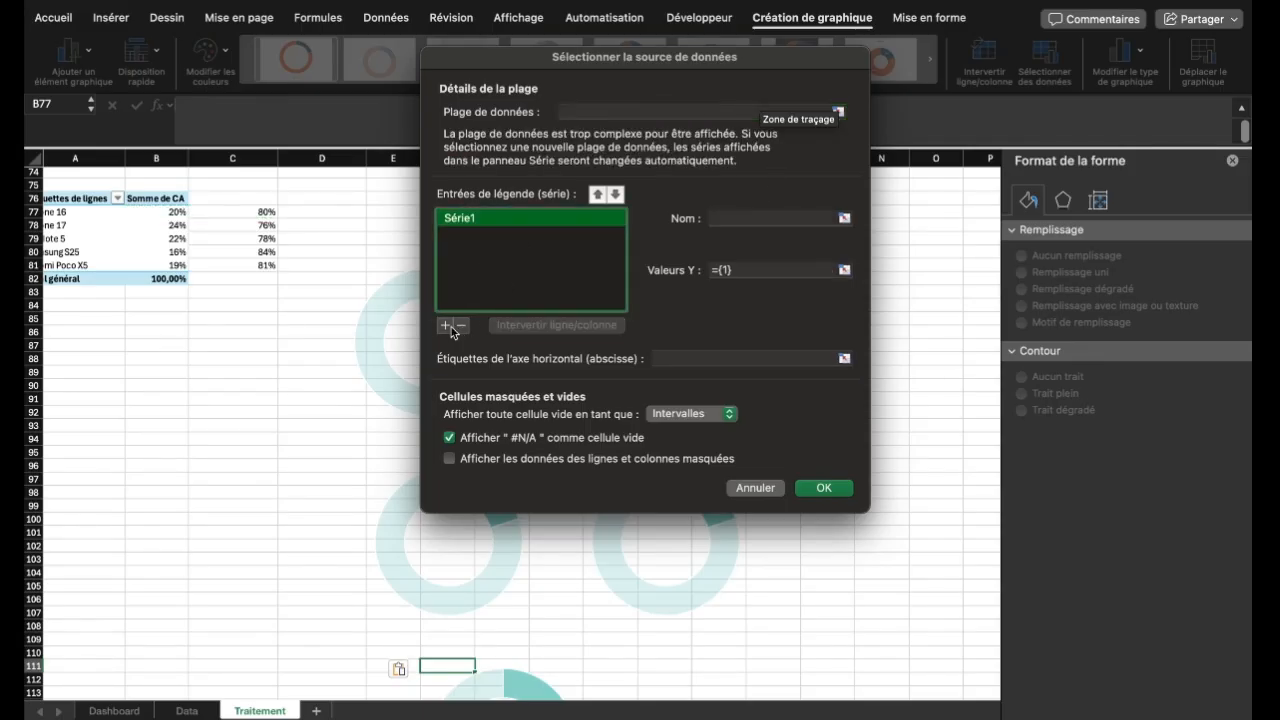
click(747, 229)
text(iPhone 17)
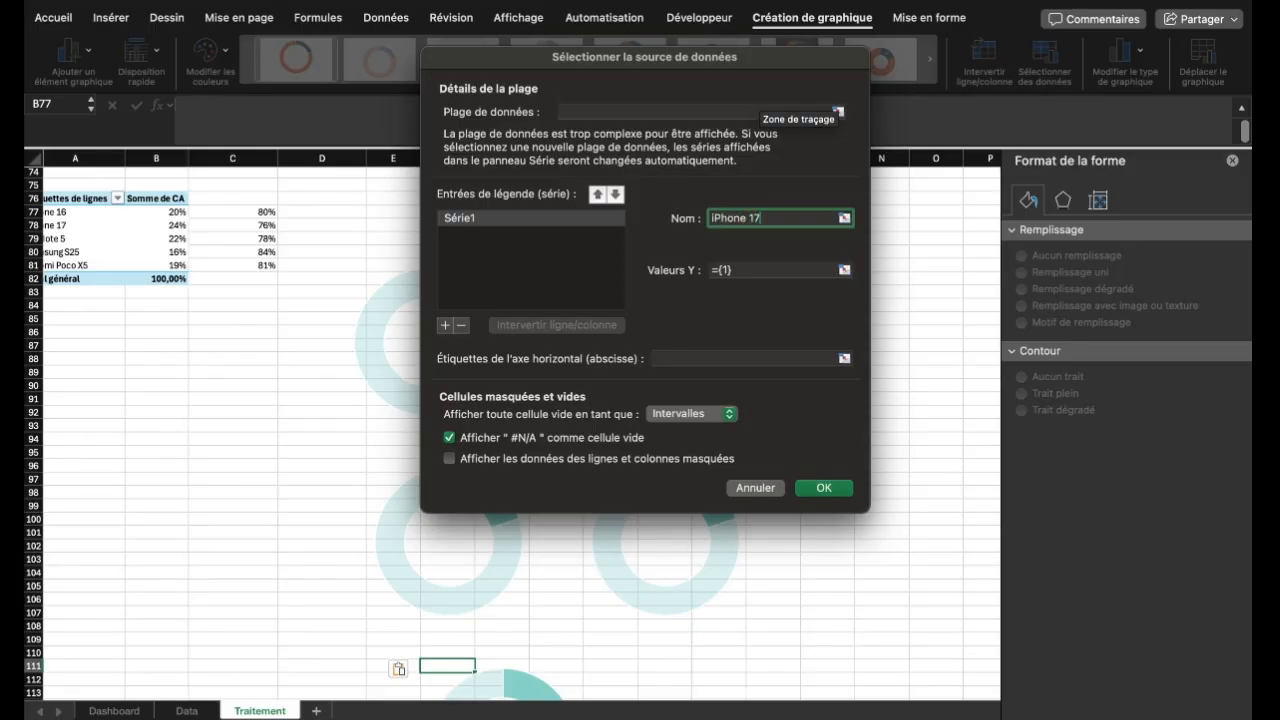
key(Tab)
text(=)
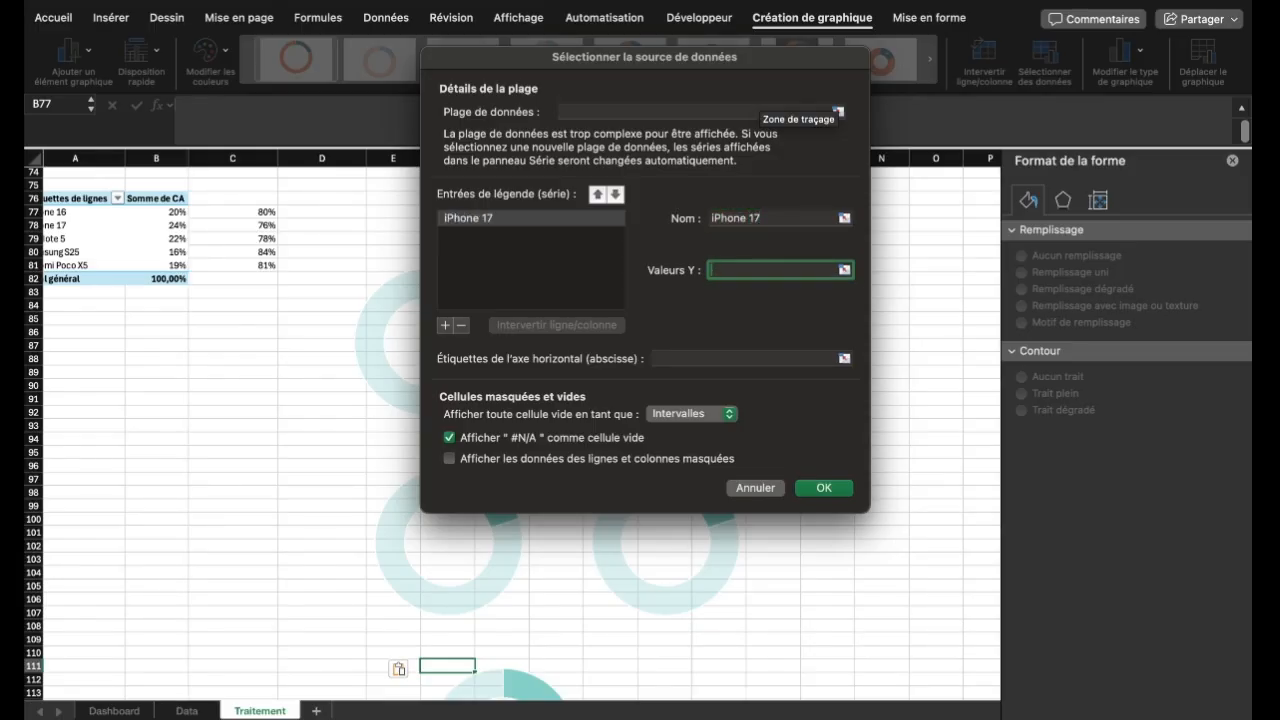
drag(165, 226, 246, 226)
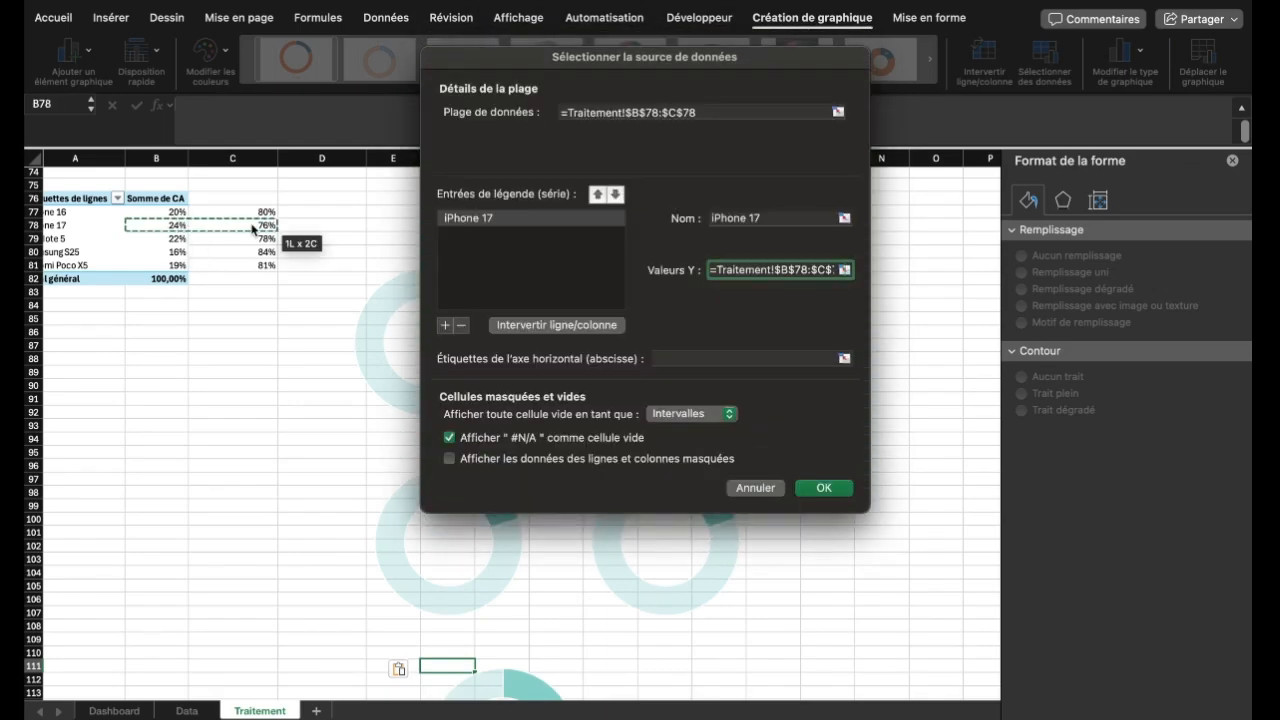
key(Return)
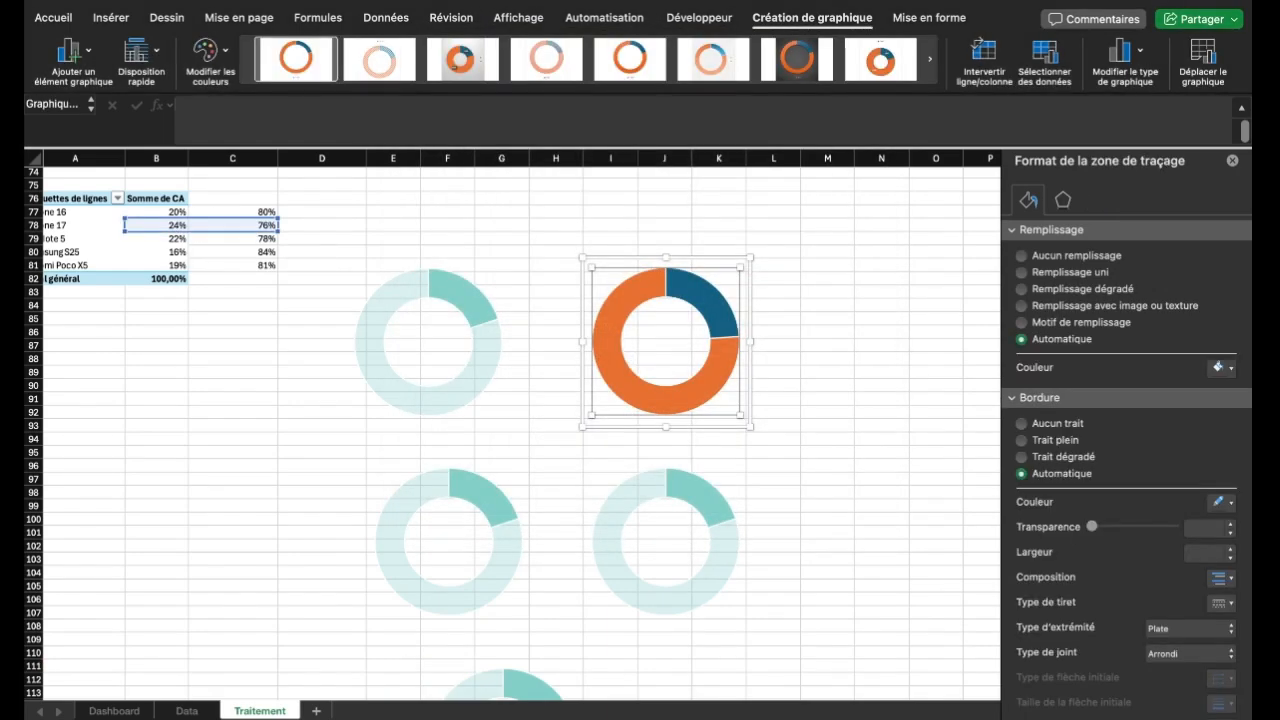
Fill the iPhone 17 ring dark navy with its larger sector at 73% transparency, and shrink the chart slightly
click(691, 282)
click(677, 259)
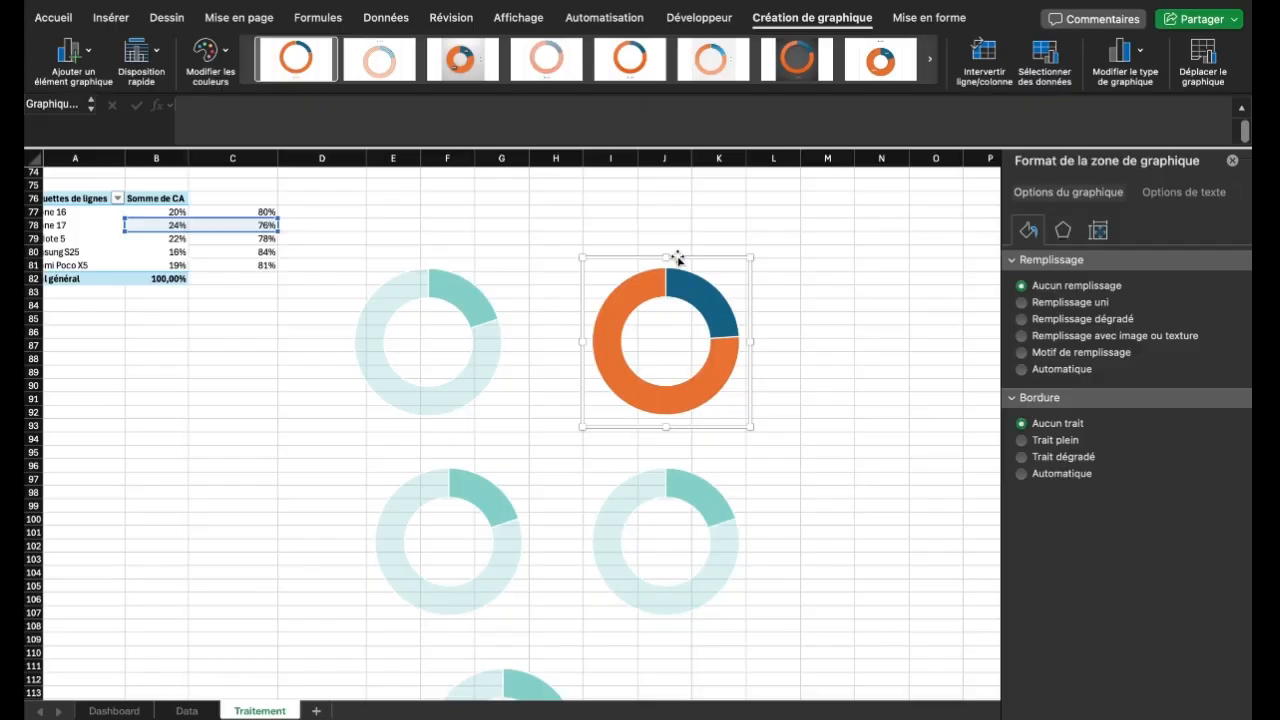
click(655, 277)
click(1225, 385)
click(1142, 447)
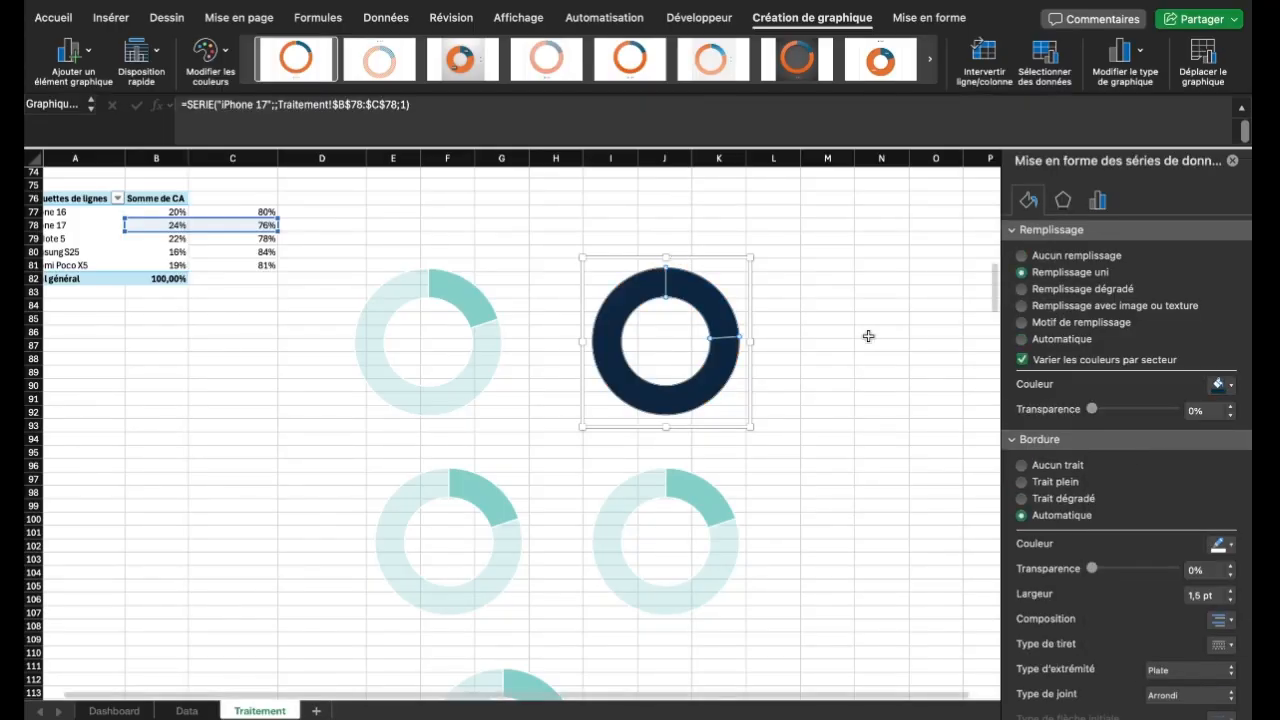
click(722, 376)
drag(1092, 409, 1152, 404)
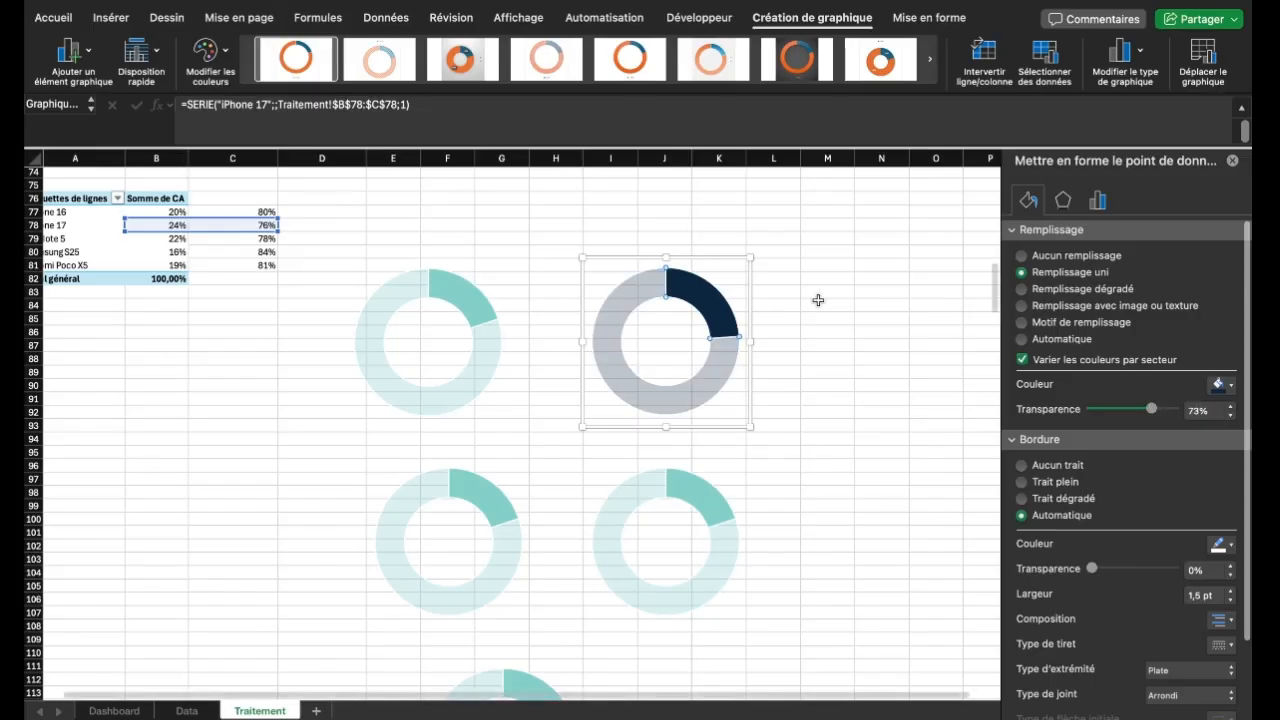
drag(751, 429, 729, 411)
Rename the series of the doughnut copy below iPhone 16 to Mi Note 5 and set its Y values to Traitement!$B$79:$C$79
click(403, 482)
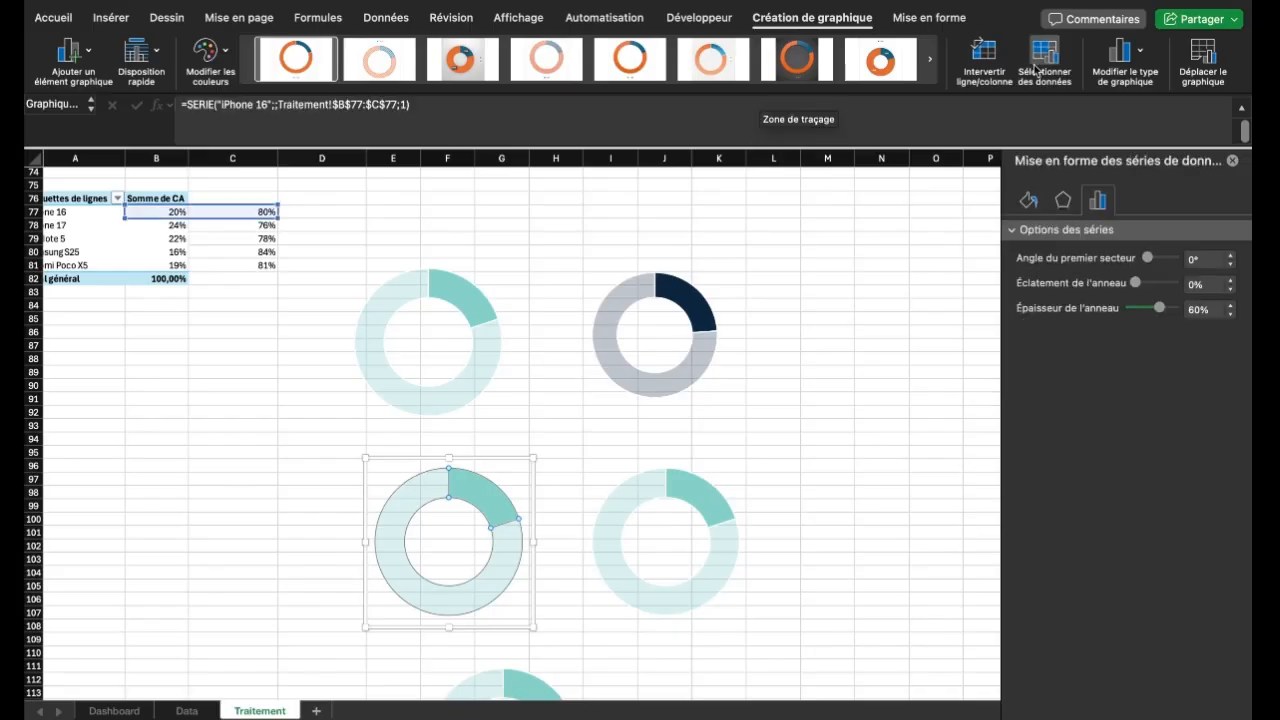
click(1045, 62)
click(752, 216)
scroll(752, 209, left, 1)
text(Mi Note 5)
drag(749, 271, 704, 271)
drag(176, 225, 295, 226)
click(824, 488)
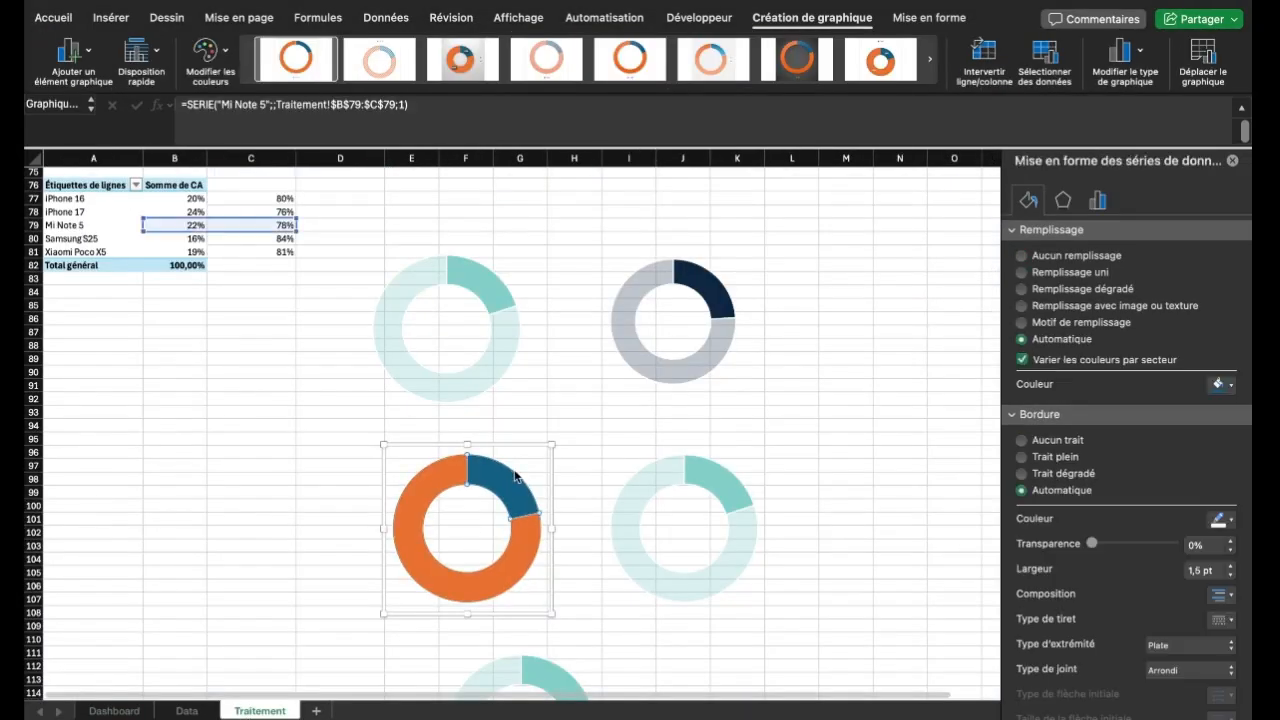
Fill the Mi Note 5 ring bright blue and set its larger sector's transparency to 73%
click(1222, 384)
click(1095, 415)
drag(1095, 415, 1145, 411)
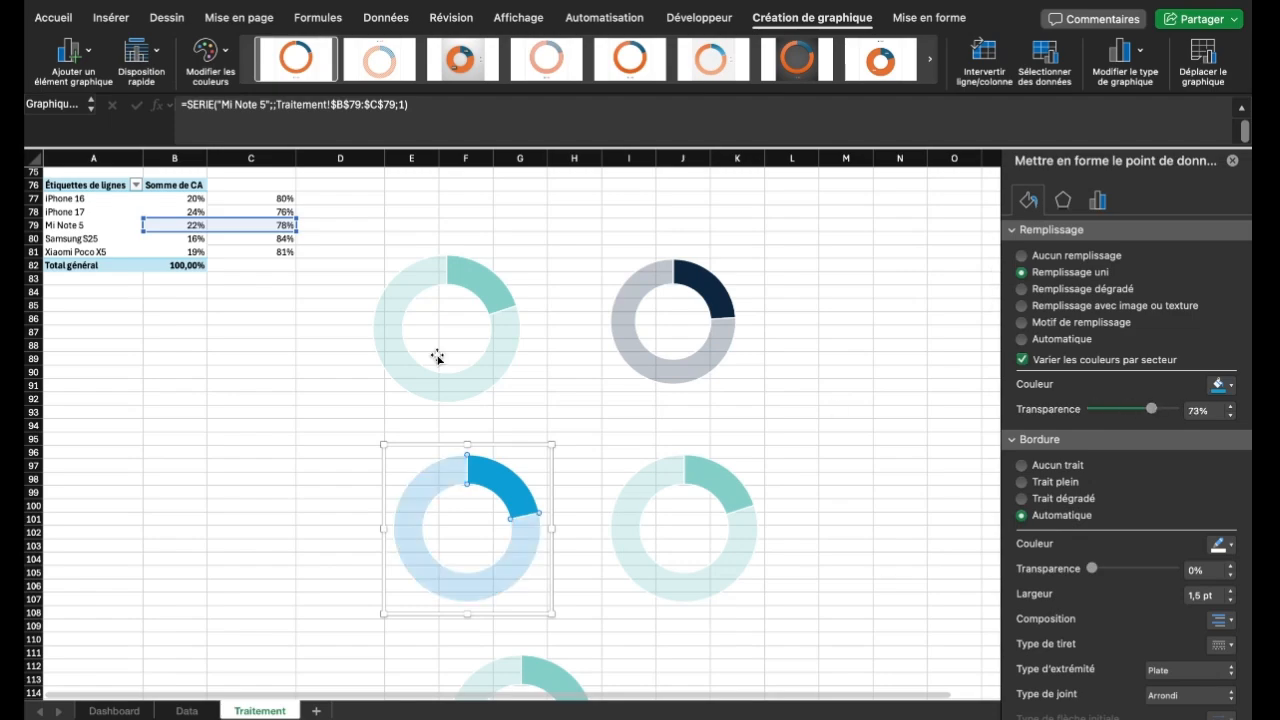
Replace the iPhone 16 series in the copy below iPhone 17 with one named Samsung using Traitement!$B$80:$C$80
click(738, 455)
click(1122, 52)
mouse_move(1107, 228)
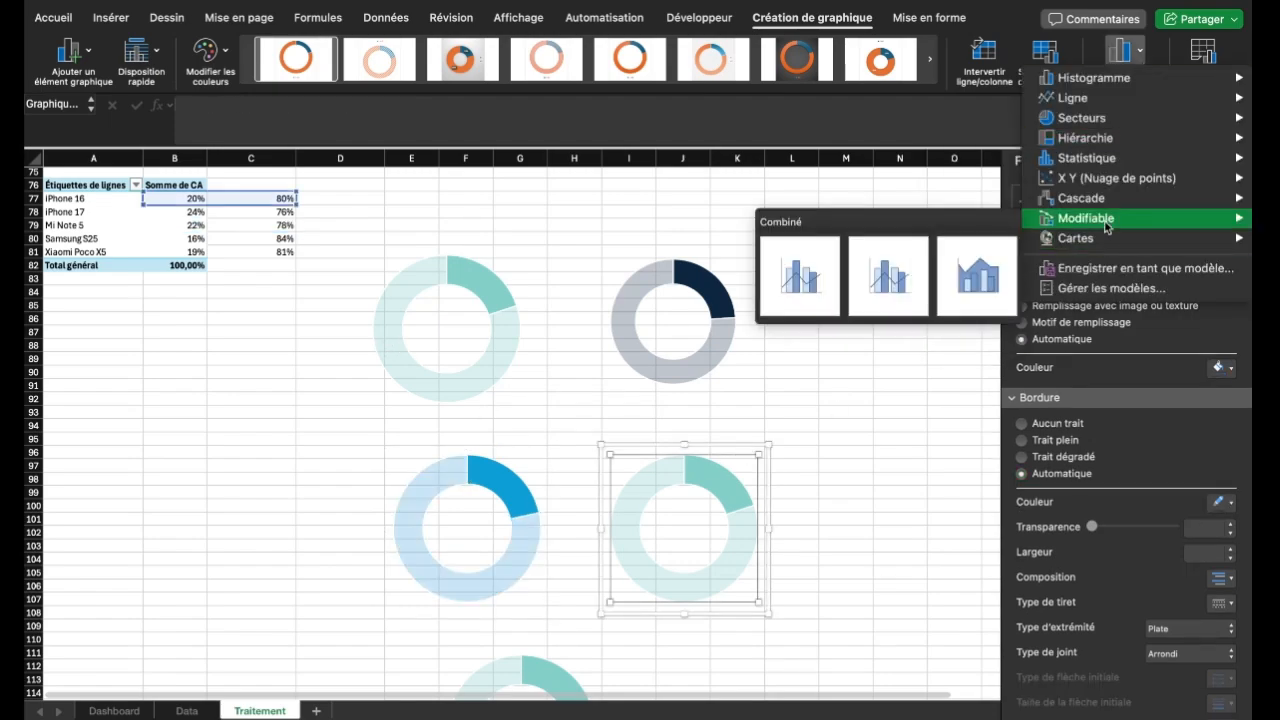
click(1045, 60)
click(461, 325)
click(445, 325)
click(731, 219)
text(Samsung)
click(760, 270)
drag(175, 239, 260, 239)
click(823, 488)
Fill the Samsung ring with the dark green theme colour and make its larger sector mostly transparent
click(1218, 385)
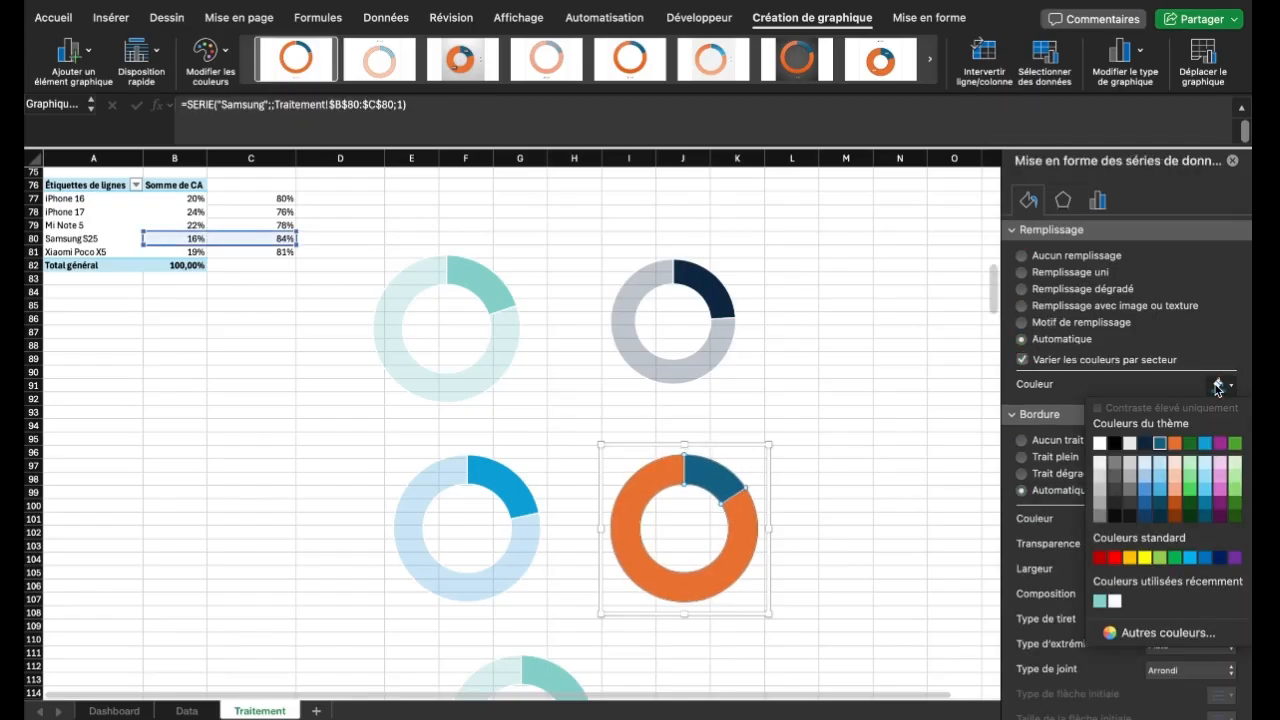
click(1191, 443)
click(114, 711)
click(252, 711)
click(751, 531)
click(1028, 200)
drag(1092, 409, 1160, 409)
Replace the iPhone 16 series in the lowest doughnut copy with one named Xiami using Traitement!$B$81:$C$81
scroll(791, 526, down, 3)
click(499, 546)
click(1045, 60)
click(461, 326)
click(445, 325)
click(751, 218)
text(Xiami)
key(Tab)
drag(174, 228, 266, 233)
click(824, 488)
Fill the Xiami ring with the standard blue and set its larger sector's transparency to 68%
scroll(556, 484, down, 3)
click(545, 577)
click(1229, 386)
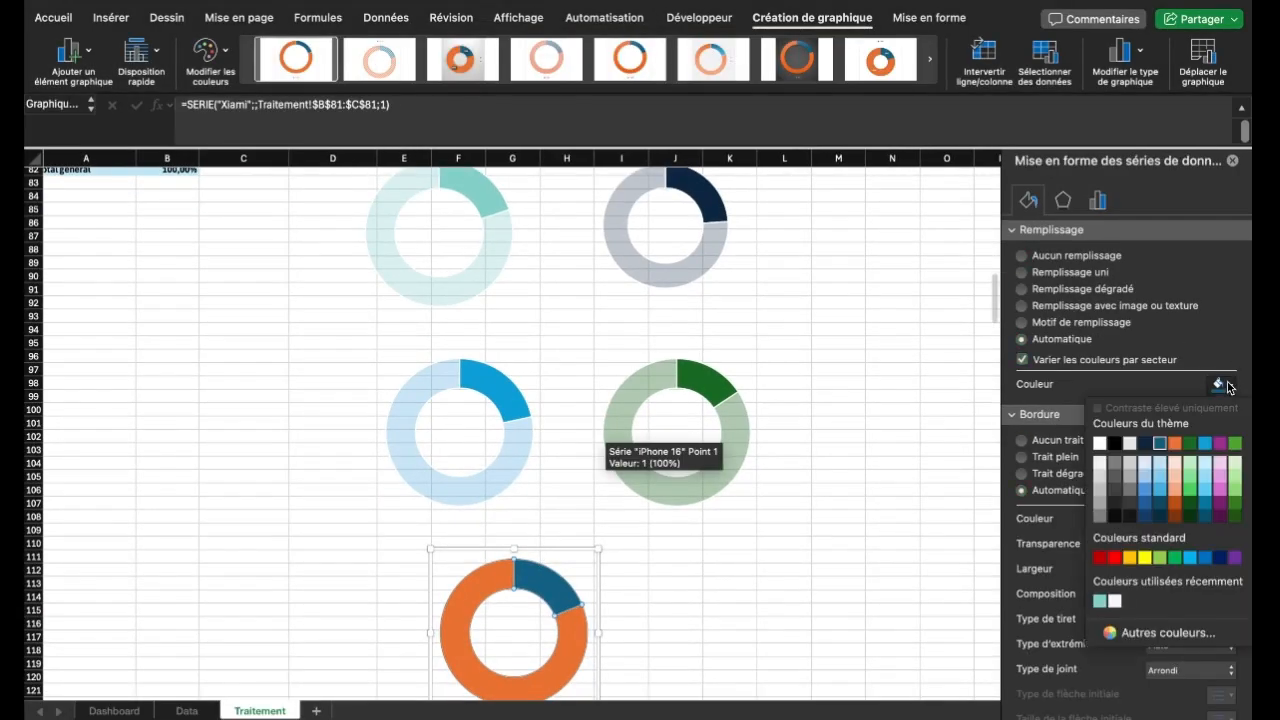
click(1205, 557)
drag(1092, 409, 1150, 408)
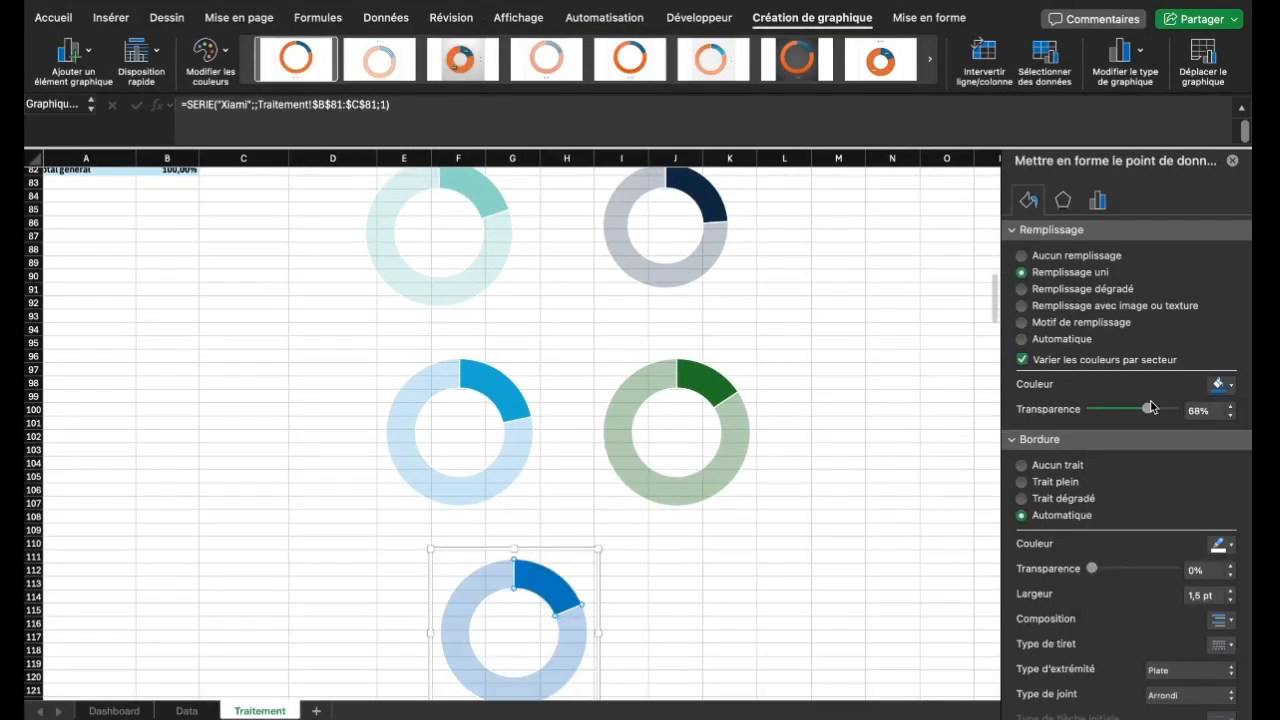
Copy all five doughnut charts from the Traitement sheet and paste them onto the Dashboard sheet
scroll(799, 477, up, 3)
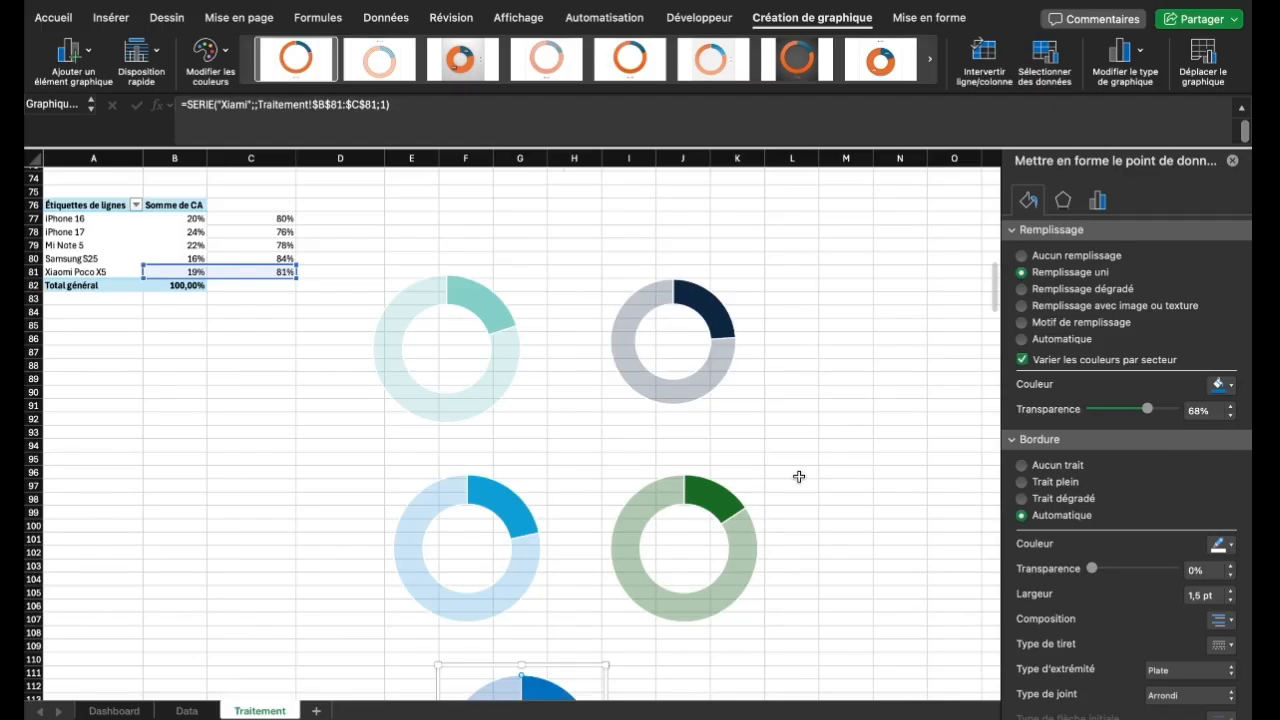
click(386, 271)
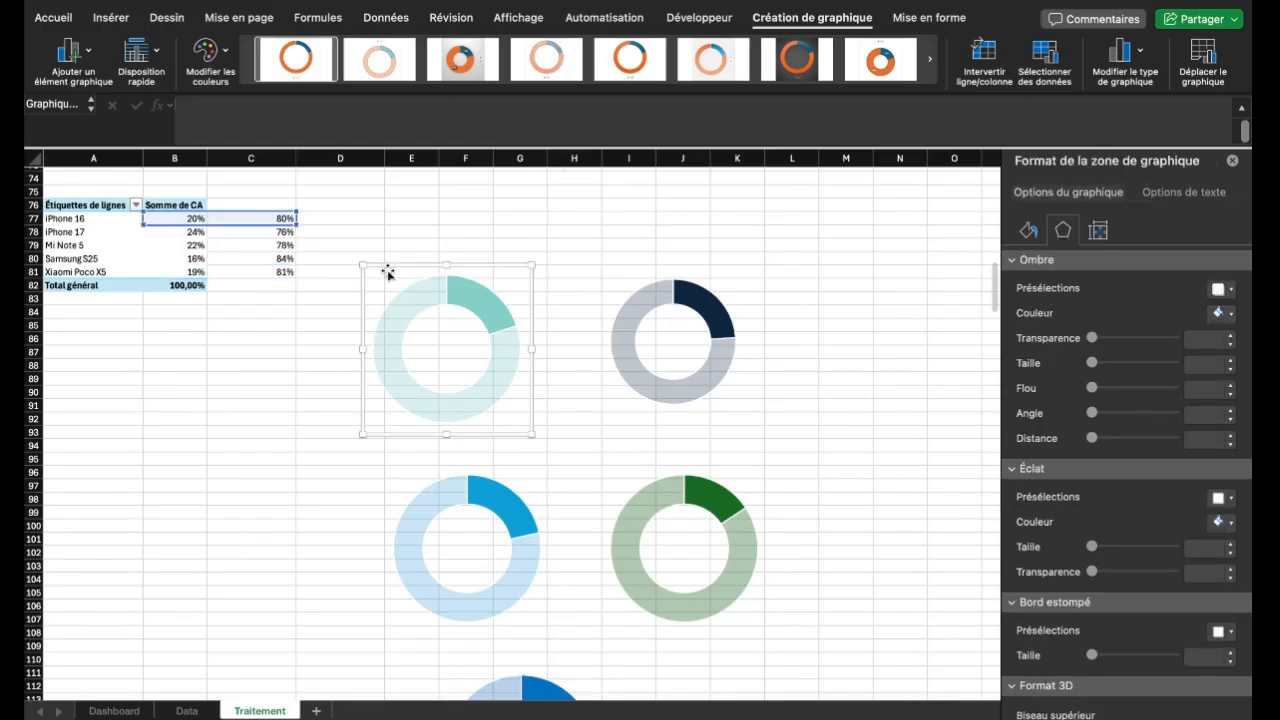
shift+click(690, 280)
shift+click(516, 472)
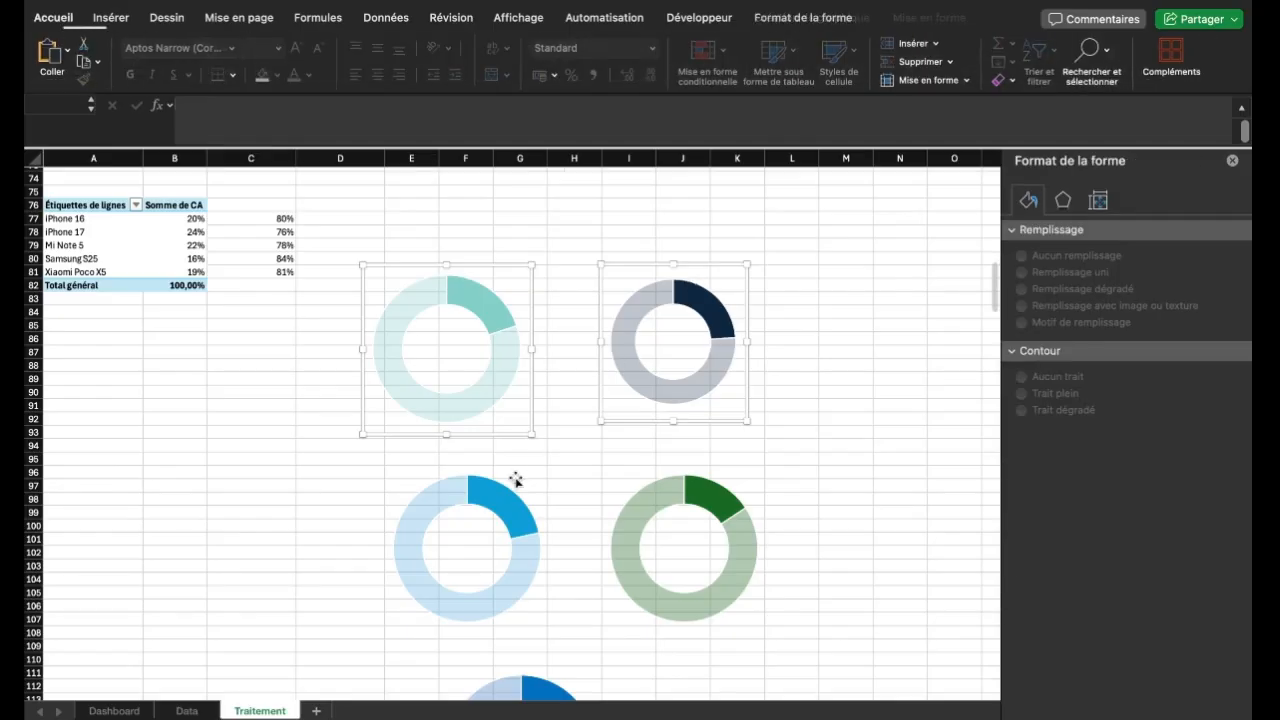
shift+click(670, 481)
shift+click(549, 669)
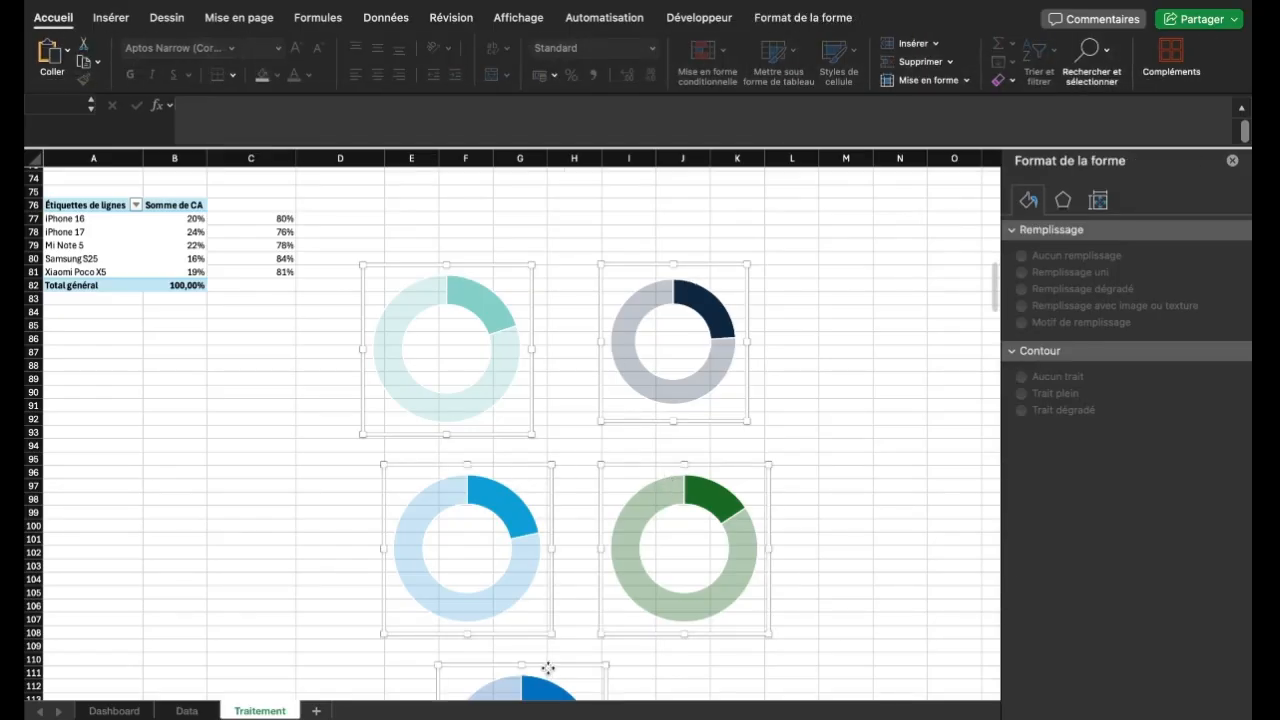
key(ctrl+c)
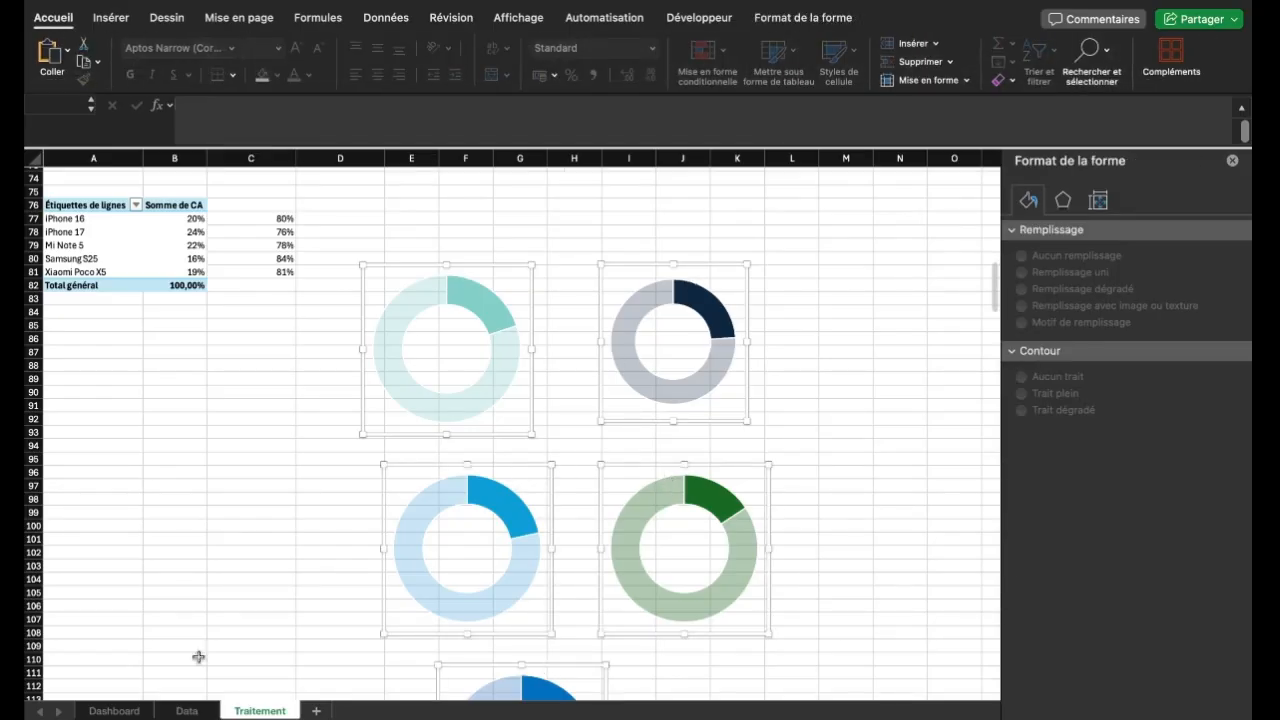
click(112, 710)
key(ctrl+v)
scroll(634, 541, down, 10)
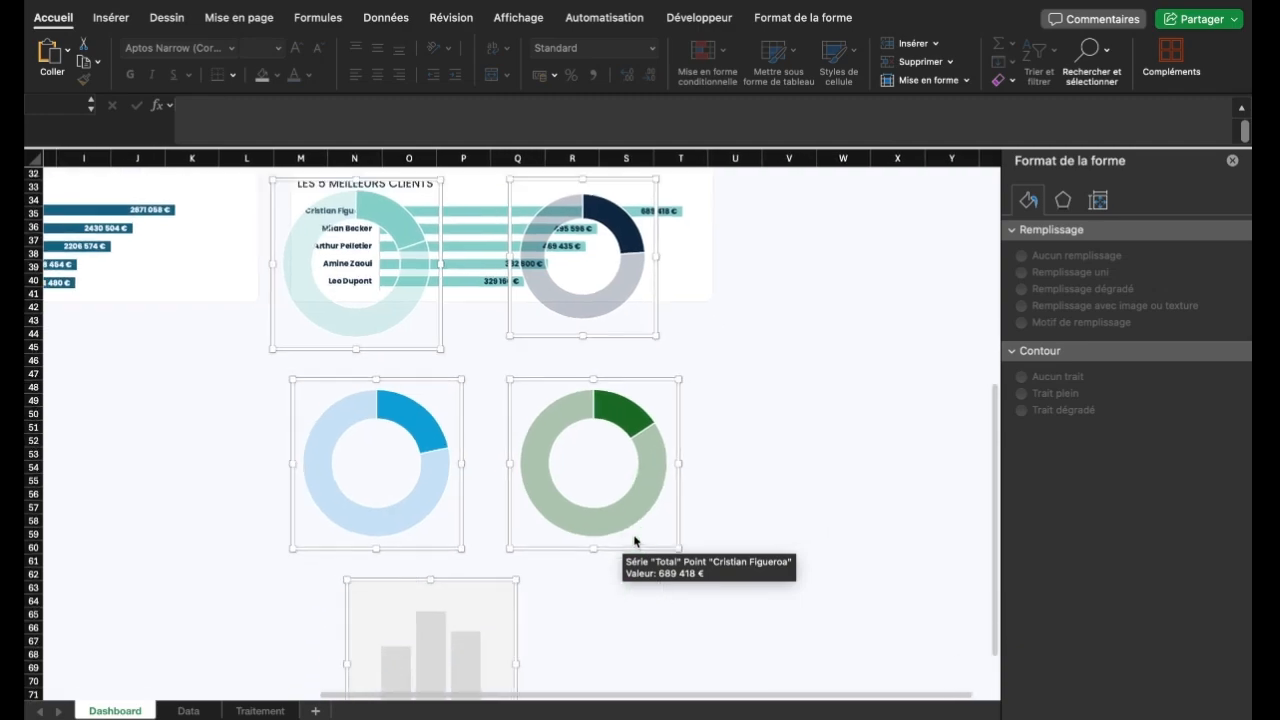
Shrink the five pasted doughnuts together and place the iPhone 16 and iPhone 17 rings under their matching labels
drag(669, 468, 623, 425)
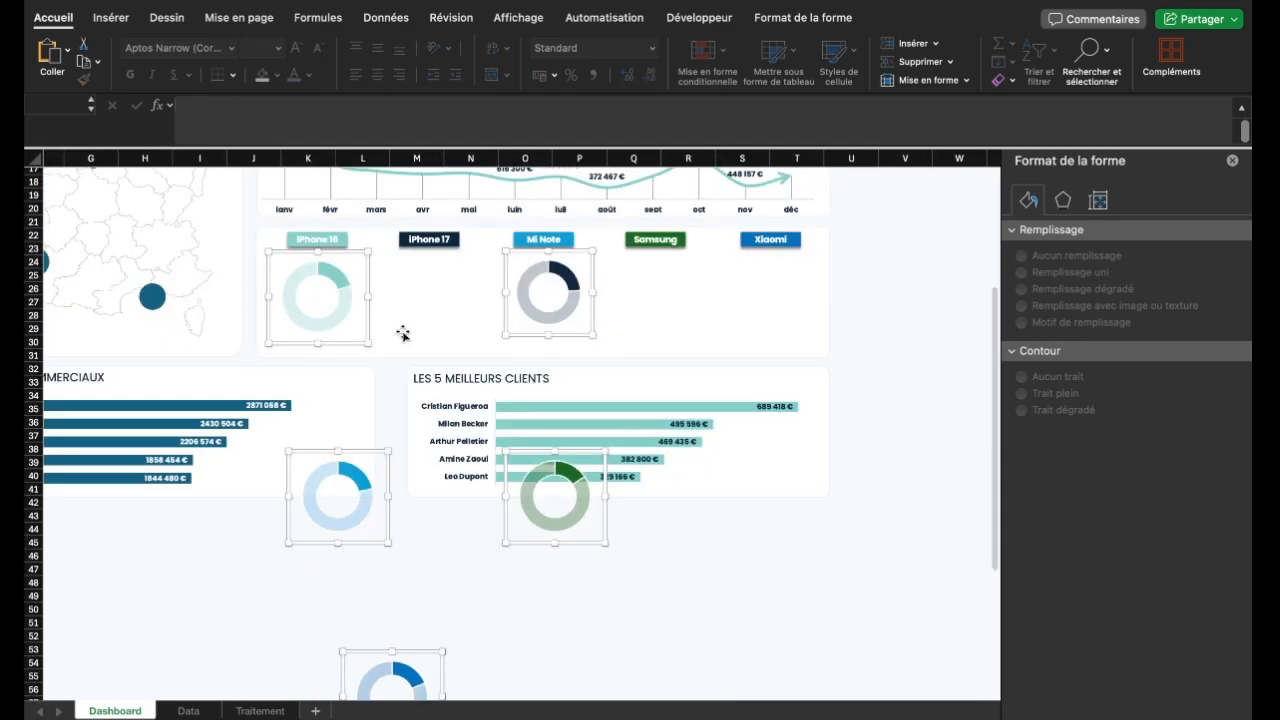
click(427, 295)
click(348, 301)
drag(356, 254, 357, 263)
click(1232, 161)
scroll(1043, 350, up, 2)
scroll(1043, 350, left, 3)
click(716, 334)
drag(716, 334, 605, 340)
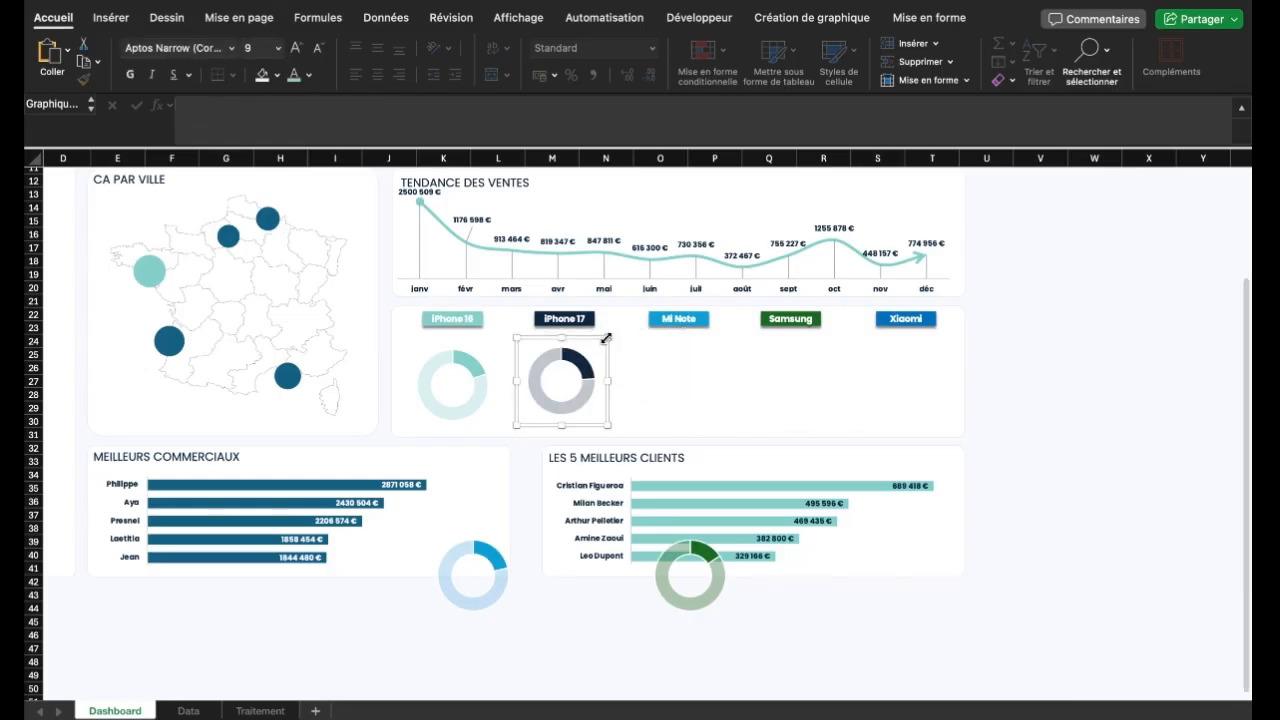
Resize the iPhone 17 doughnut to 1.49" high by 1.61" wide, matching the iPhone 16 doughnut
click(467, 355)
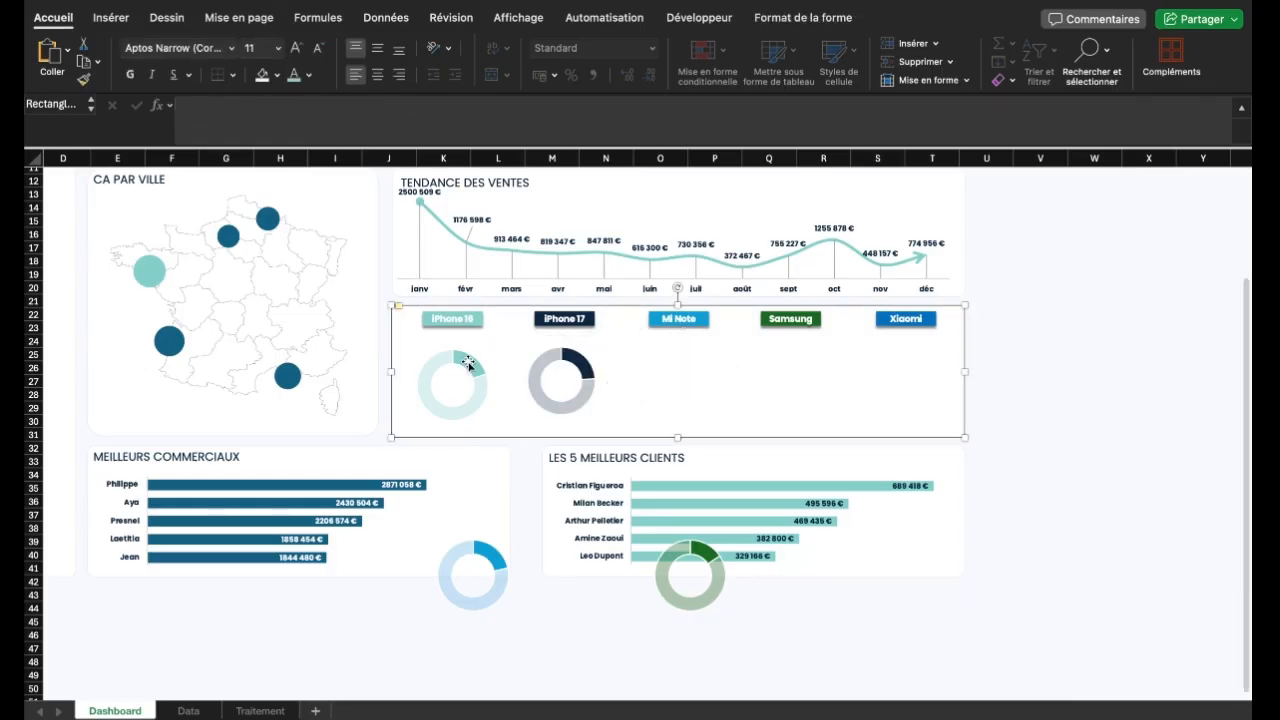
click(468, 360)
click(472, 348)
click(476, 343)
click(461, 345)
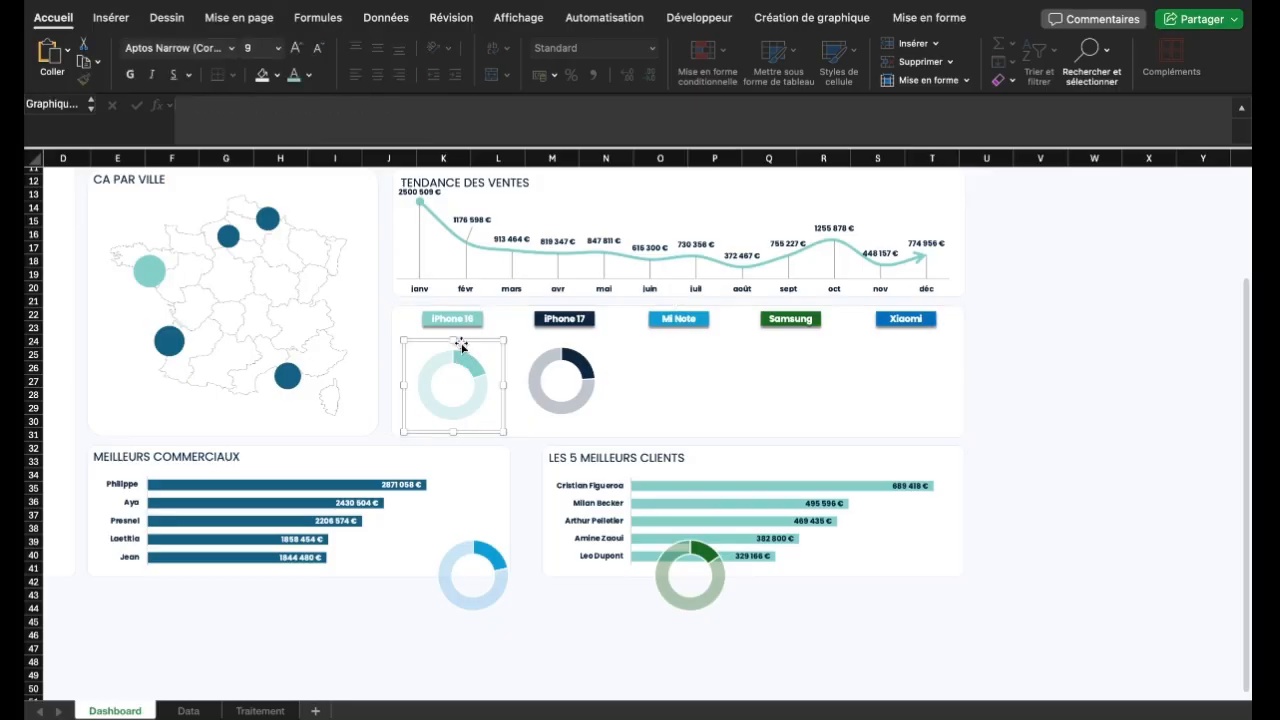
click(938, 18)
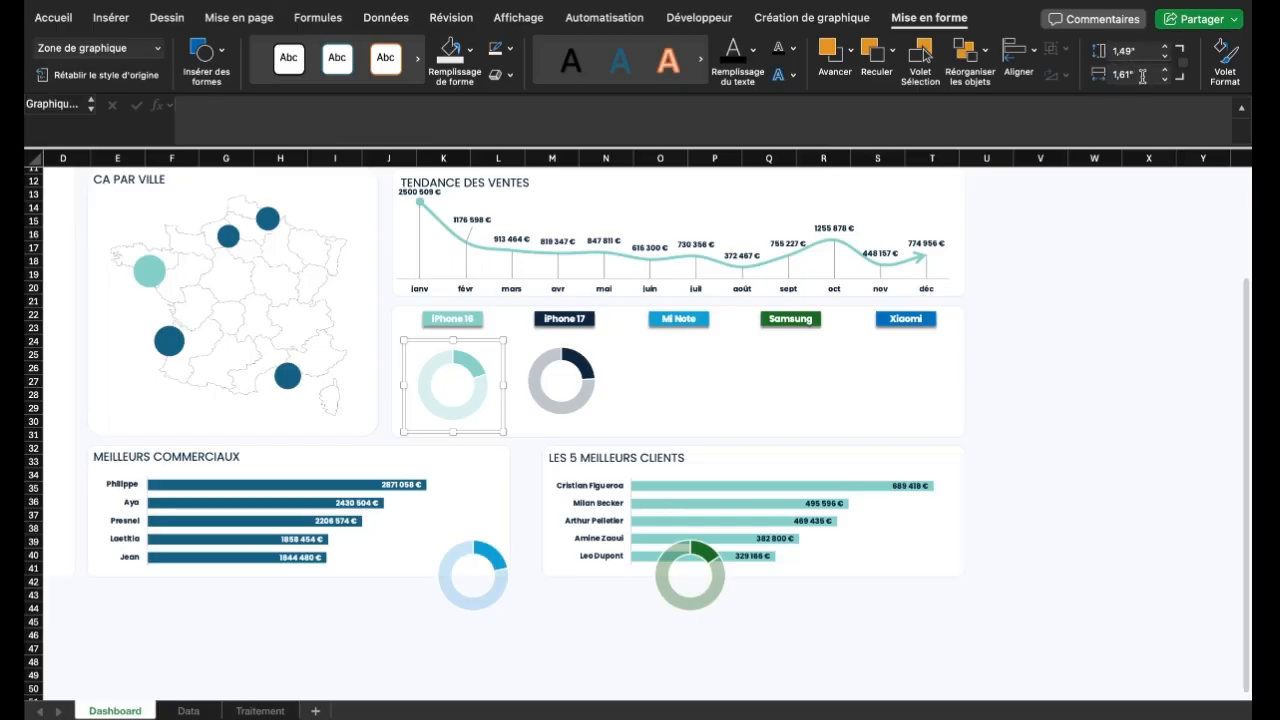
click(587, 358)
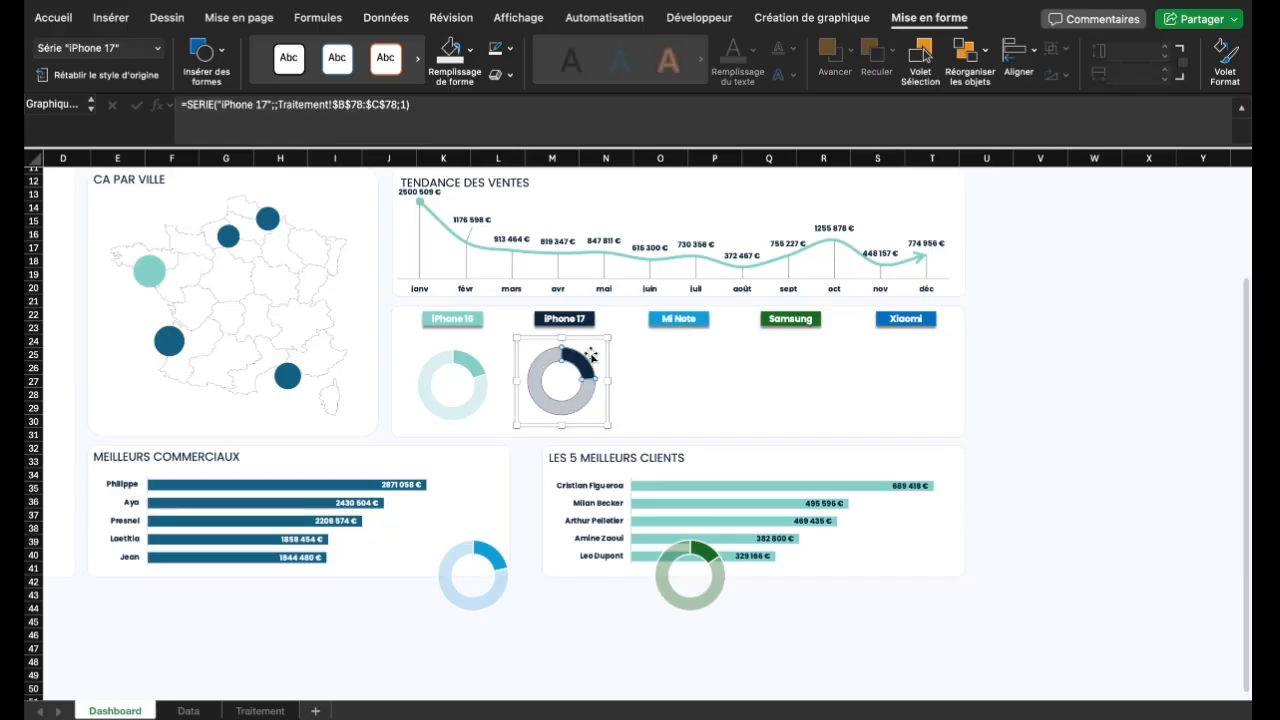
click(596, 352)
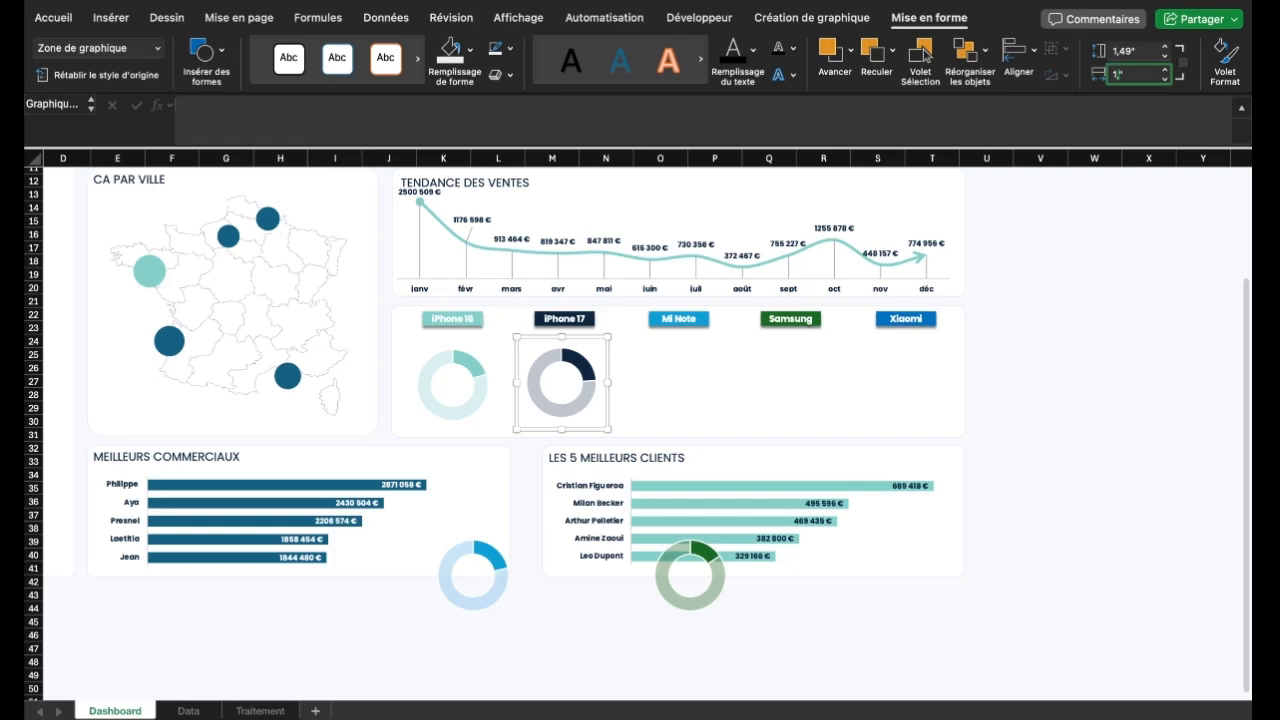
key(Return)
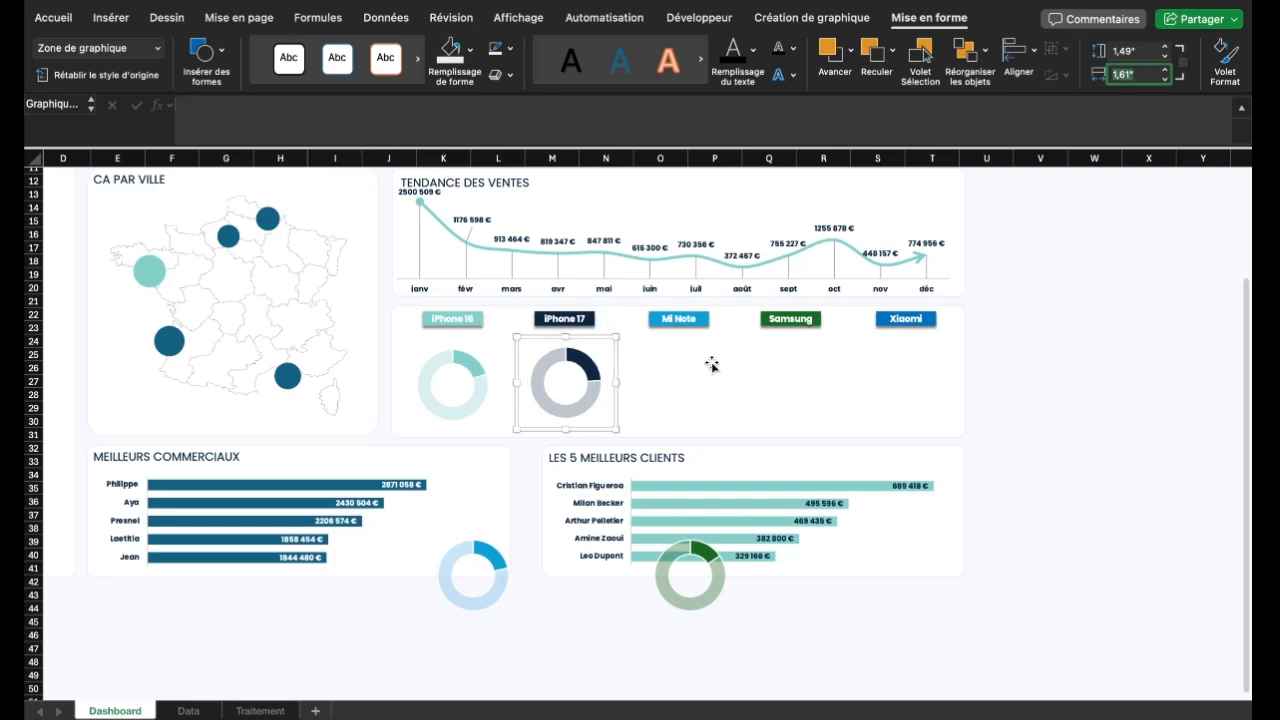
Move the Mi Note, Samsung and Xiaomi doughnuts under their matching labels in the product card
drag(528, 552, 728, 357)
click(724, 528)
drag(724, 528, 826, 337)
scroll(757, 551, down, 2)
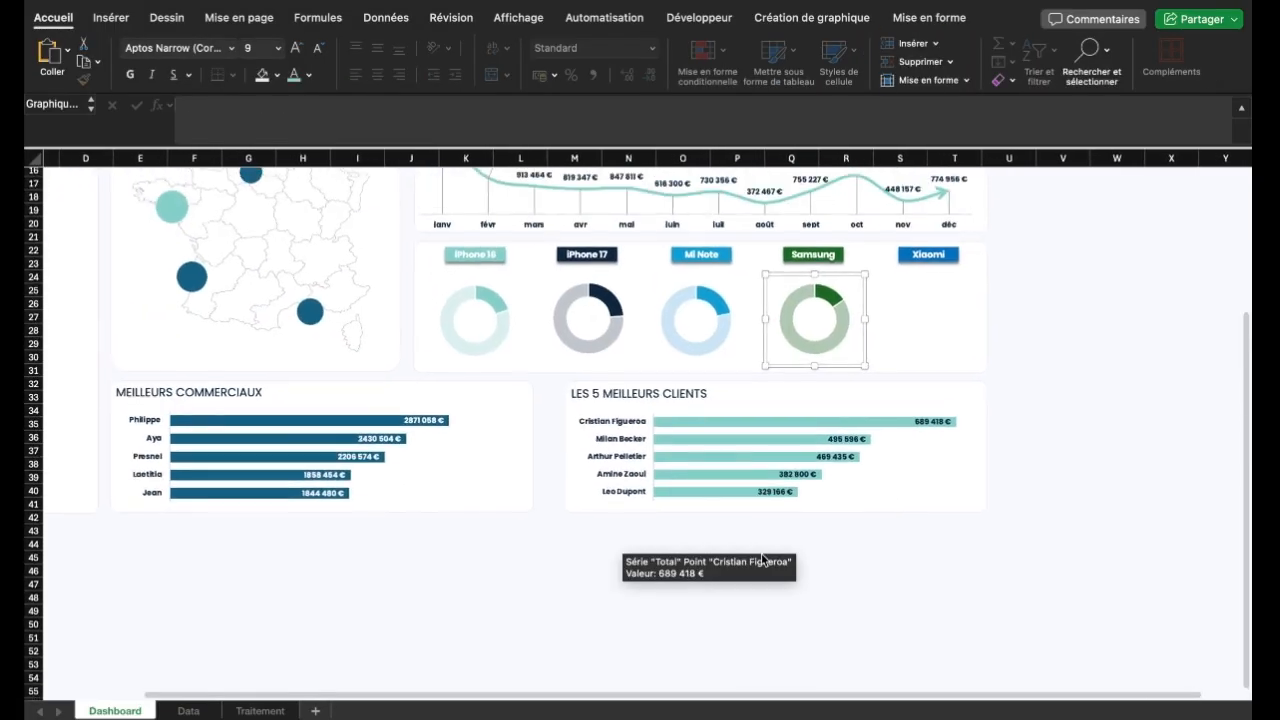
click(552, 684)
drag(552, 684, 940, 276)
Select the five product doughnuts without the background card and align them along their top edges
scroll(950, 268, up, 2)
scroll(950, 268, up, 3)
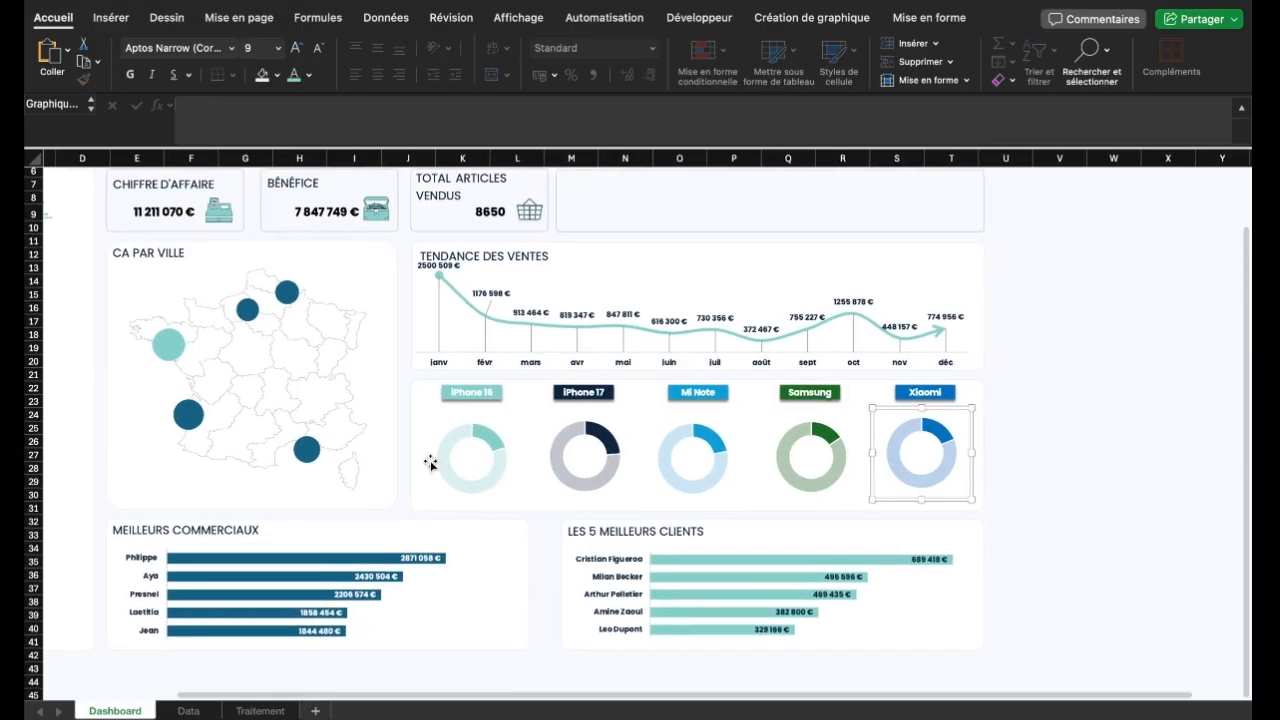
click(490, 426)
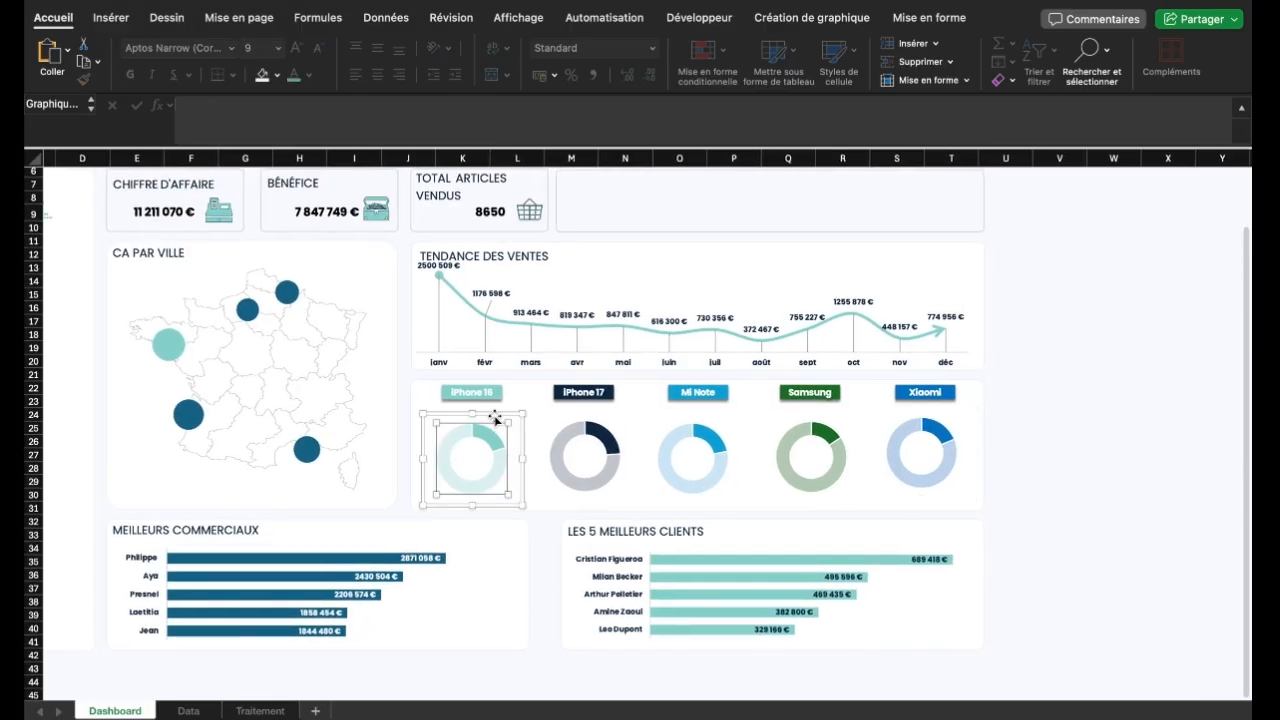
shift+click(606, 424)
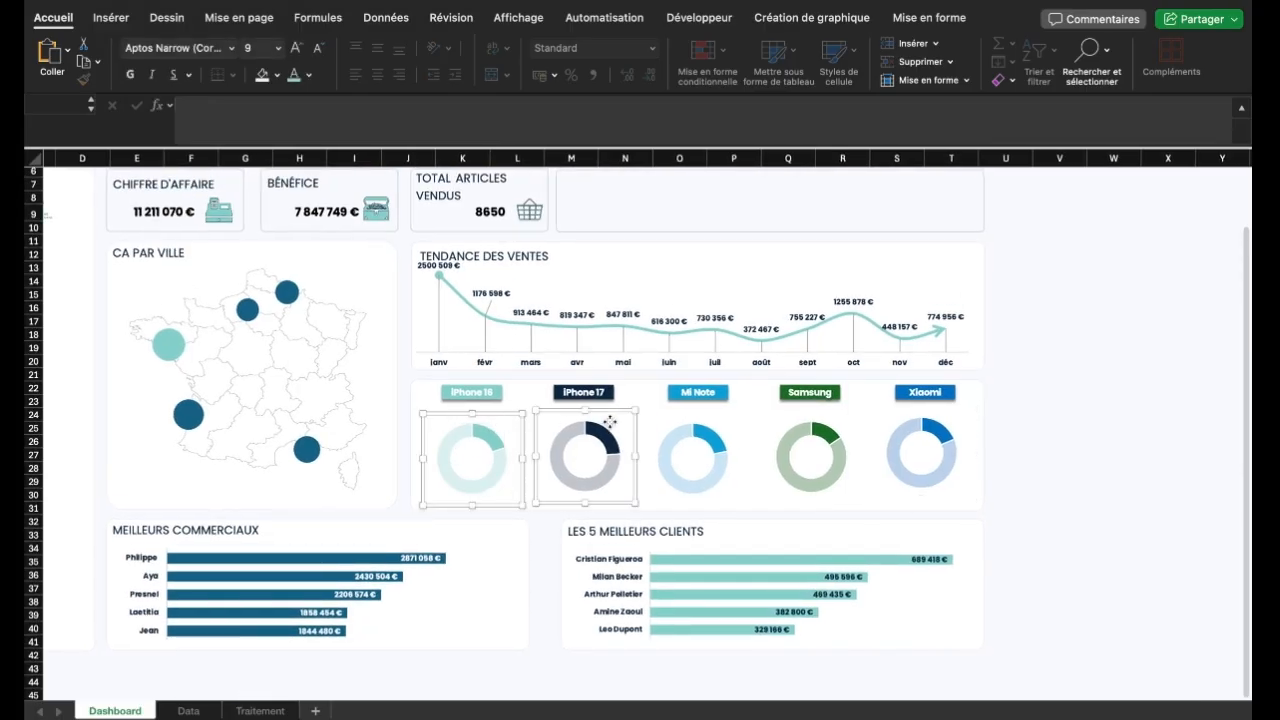
shift+click(714, 425)
shift+click(827, 418)
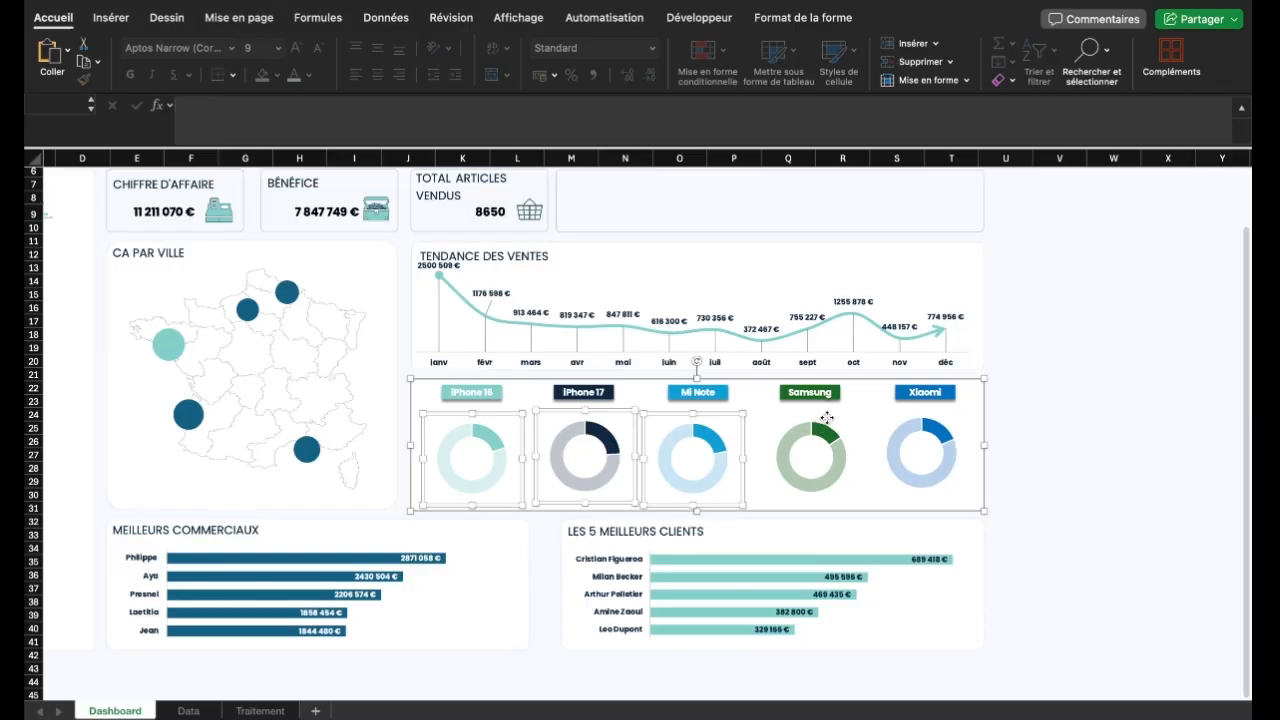
shift+click(834, 436)
shift+click(924, 422)
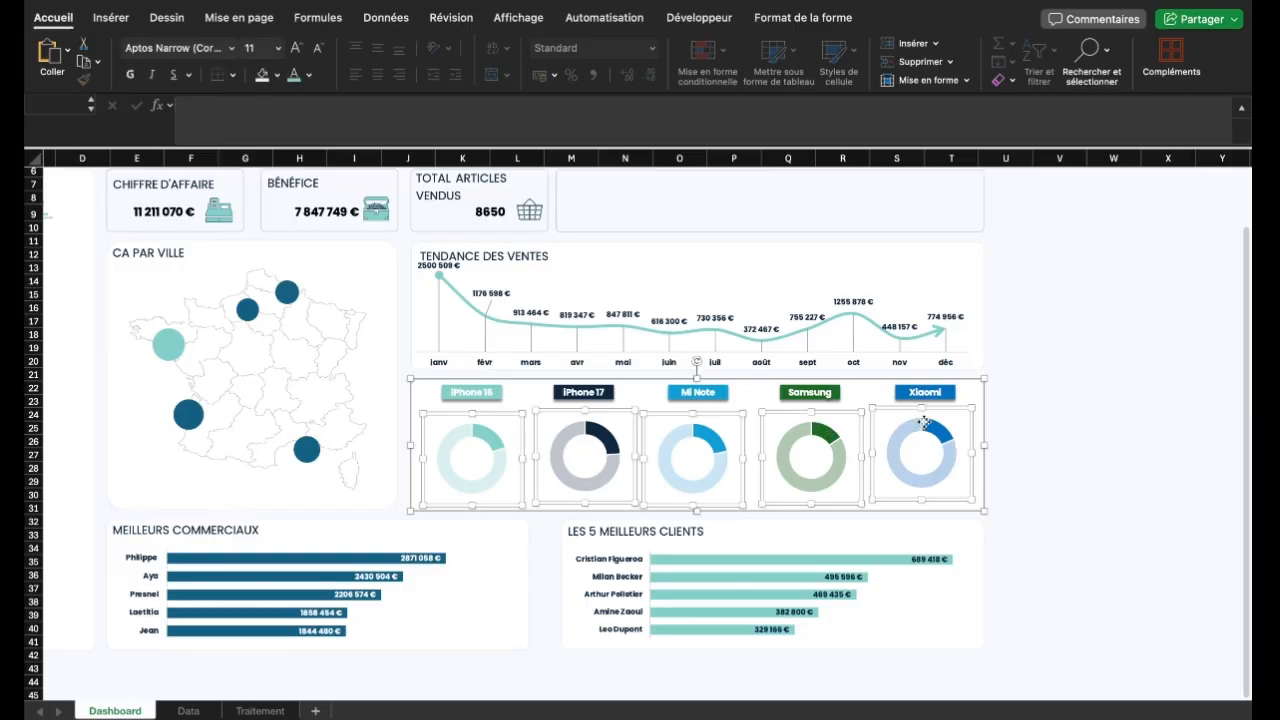
click(1057, 428)
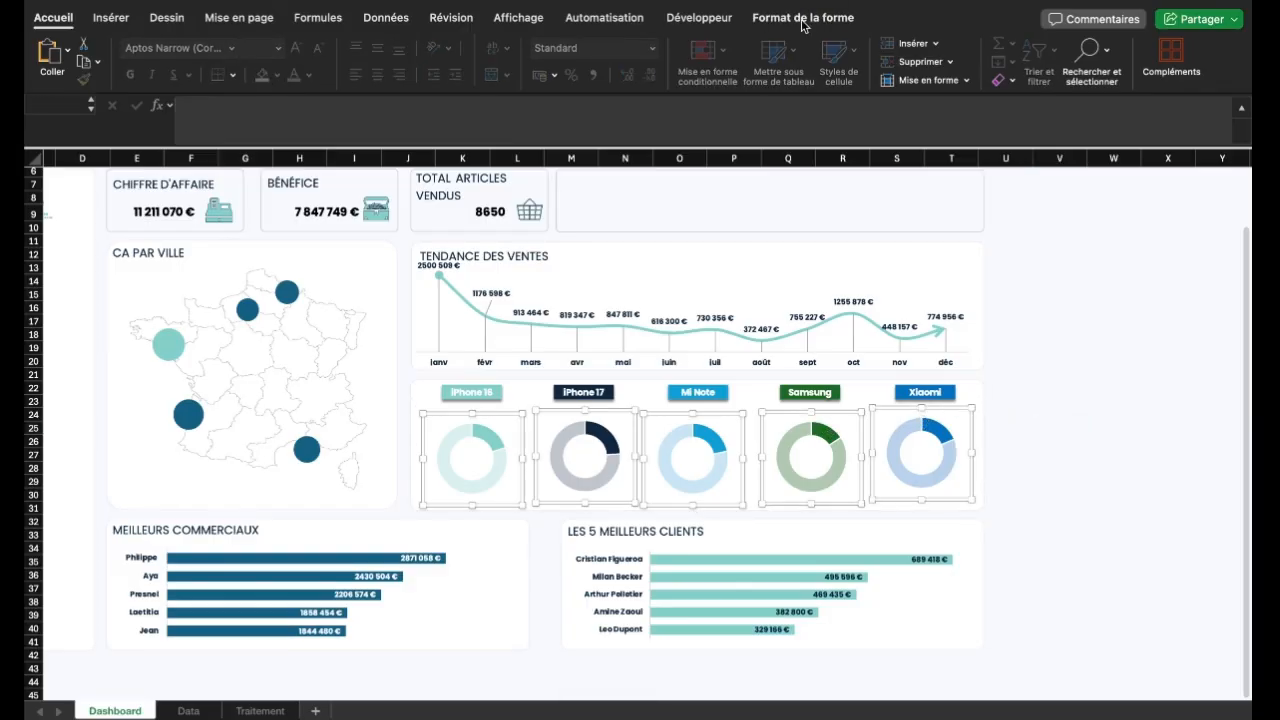
click(803, 18)
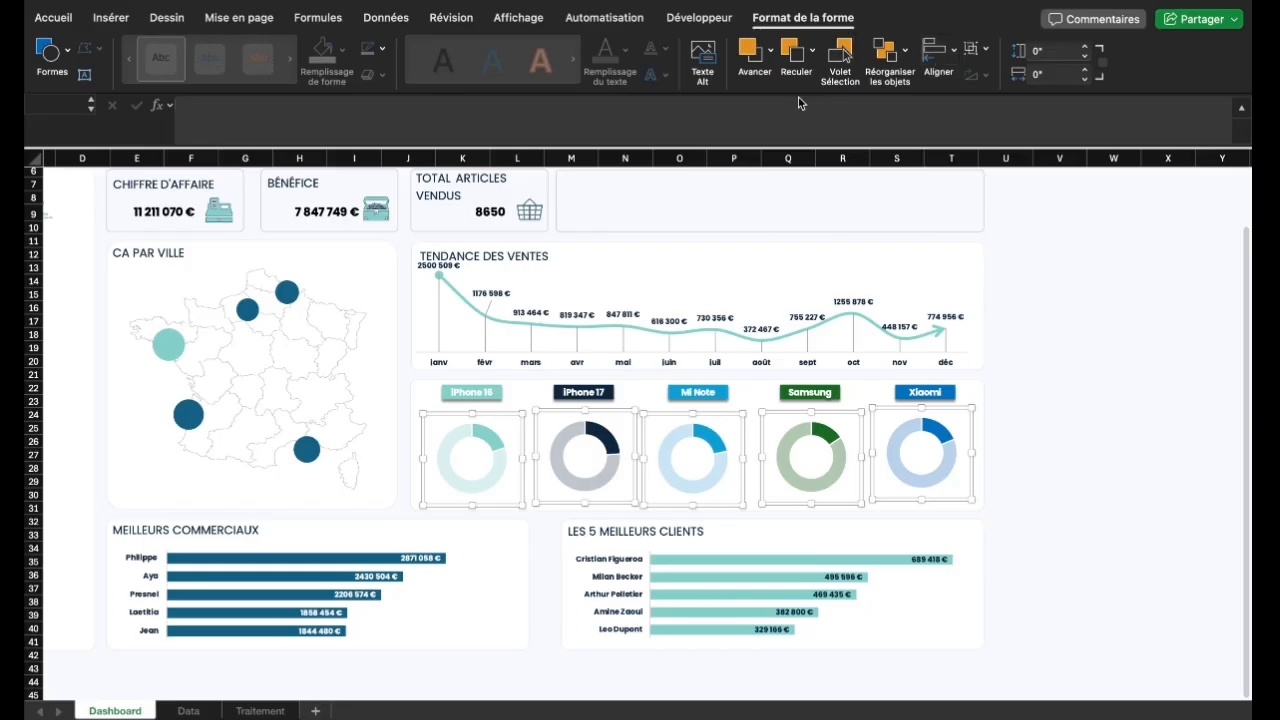
click(940, 72)
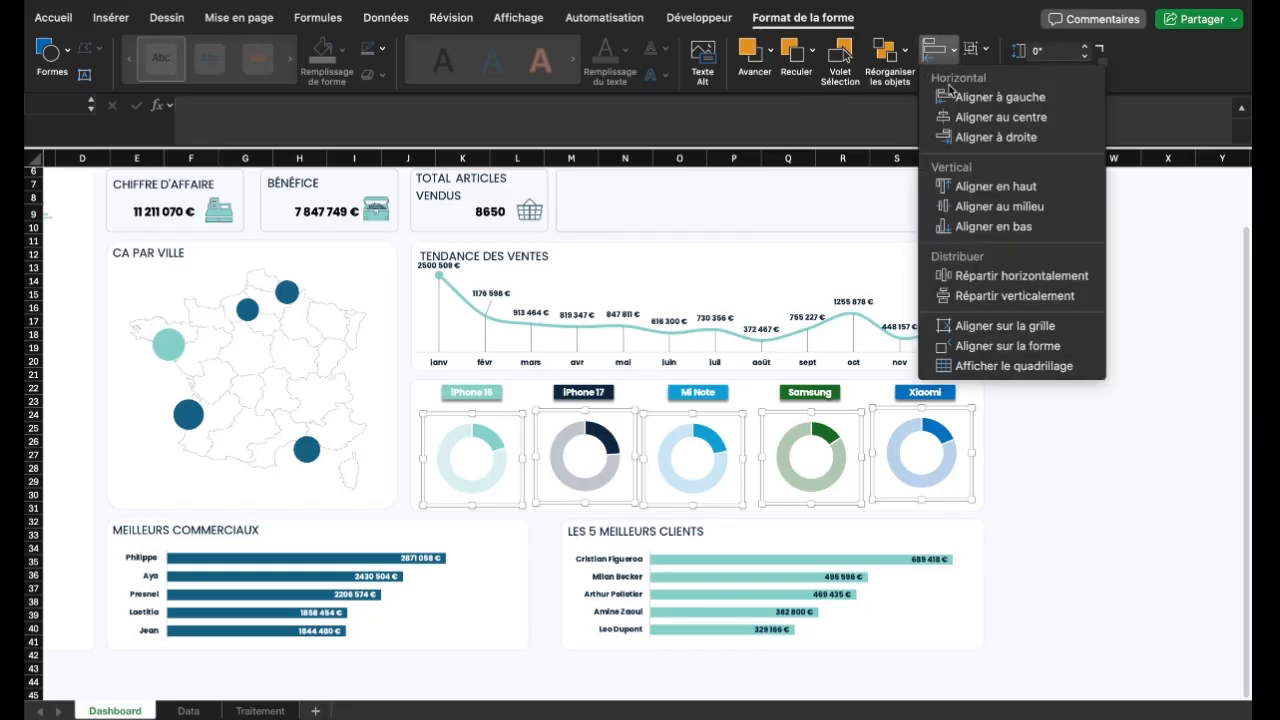
click(985, 186)
click(462, 458)
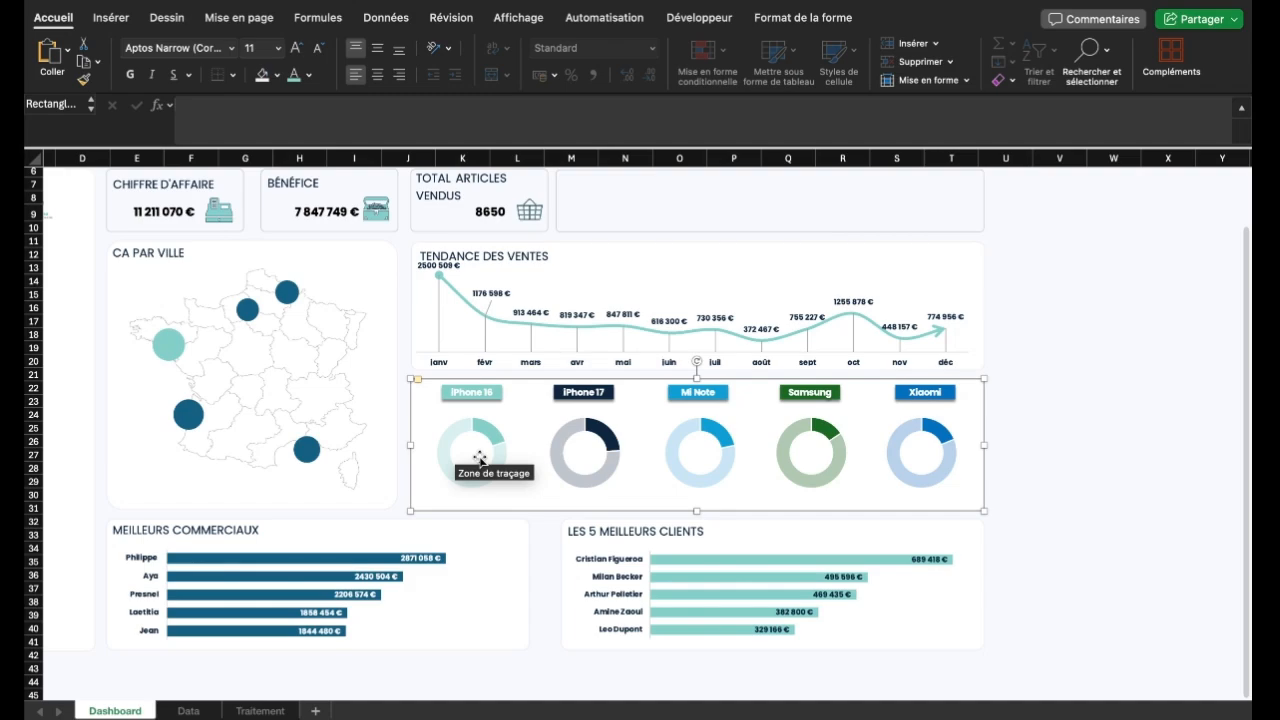
Insert a text box linked to =Traitement!B77 and centre it inside the iPhone 16 doughnut
click(115, 20)
click(1085, 57)
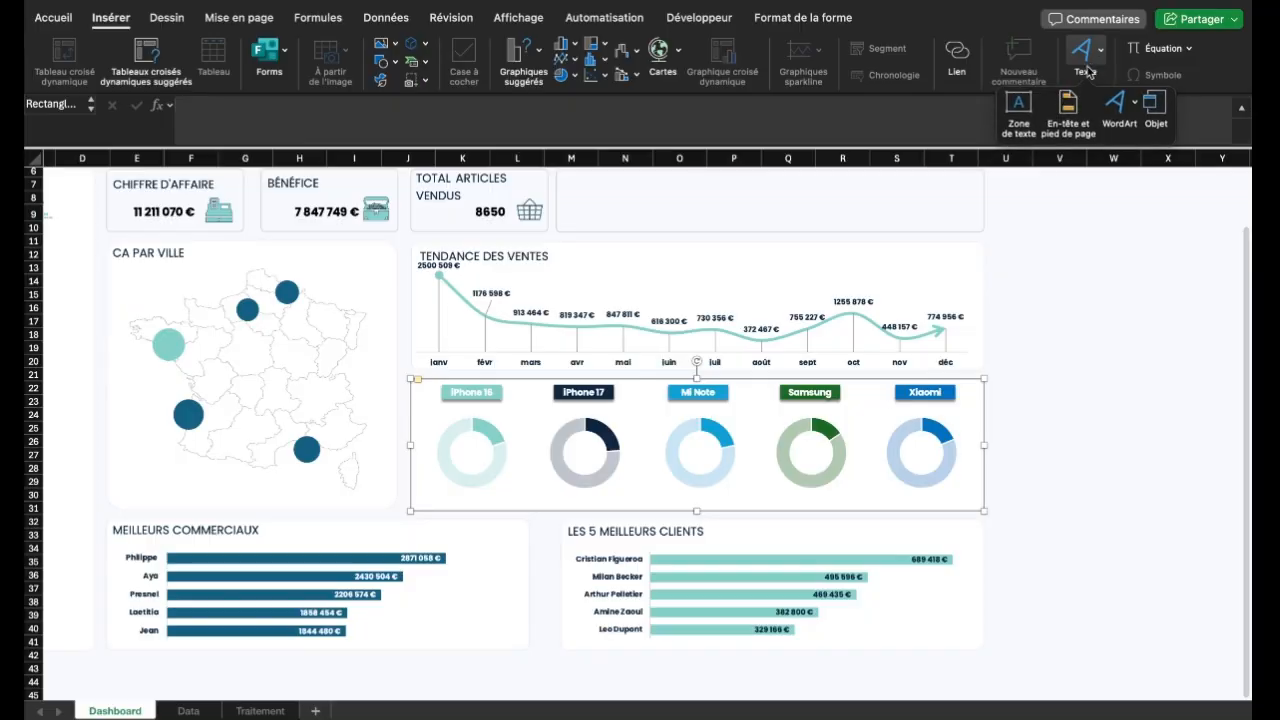
click(1017, 124)
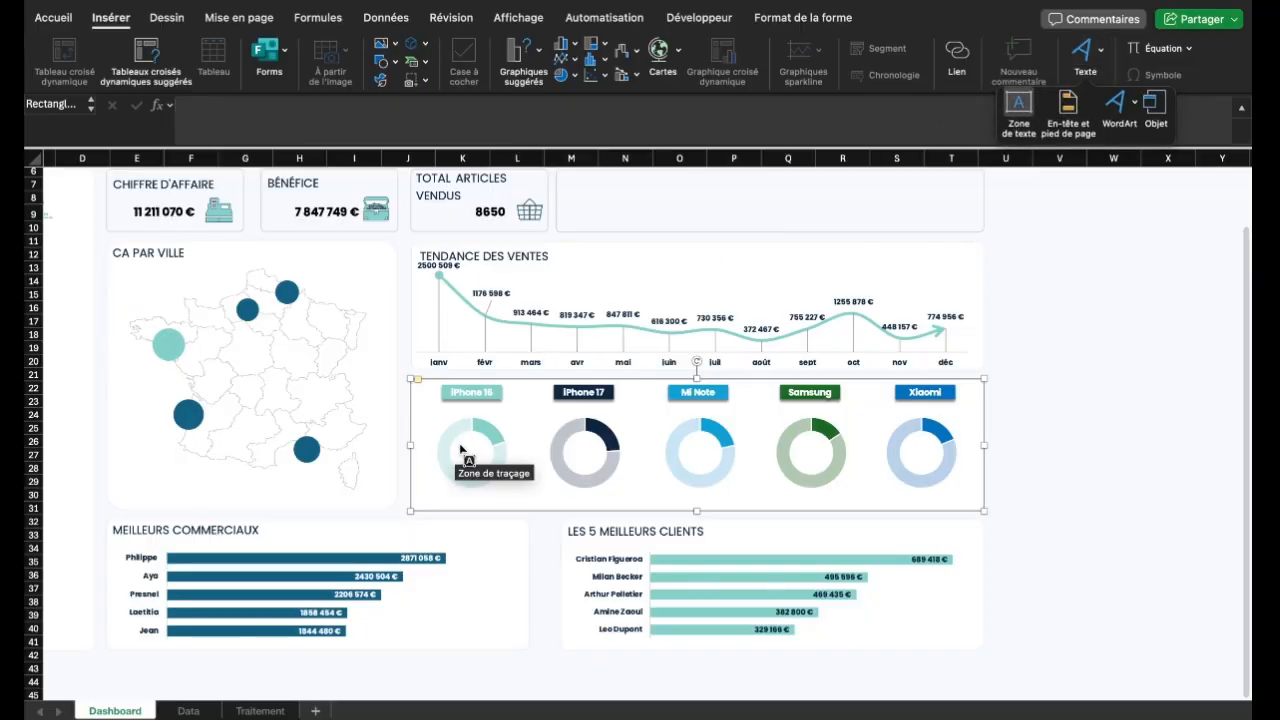
drag(461, 446, 487, 464)
click(218, 116)
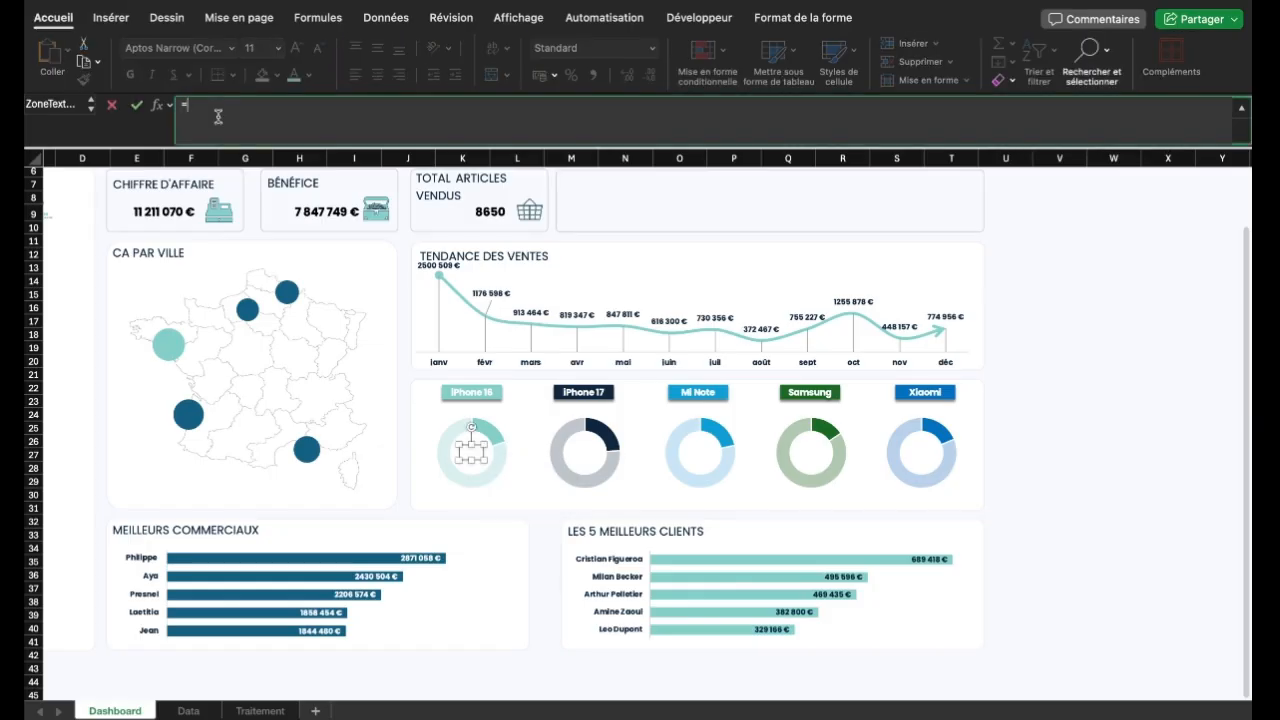
click(259, 710)
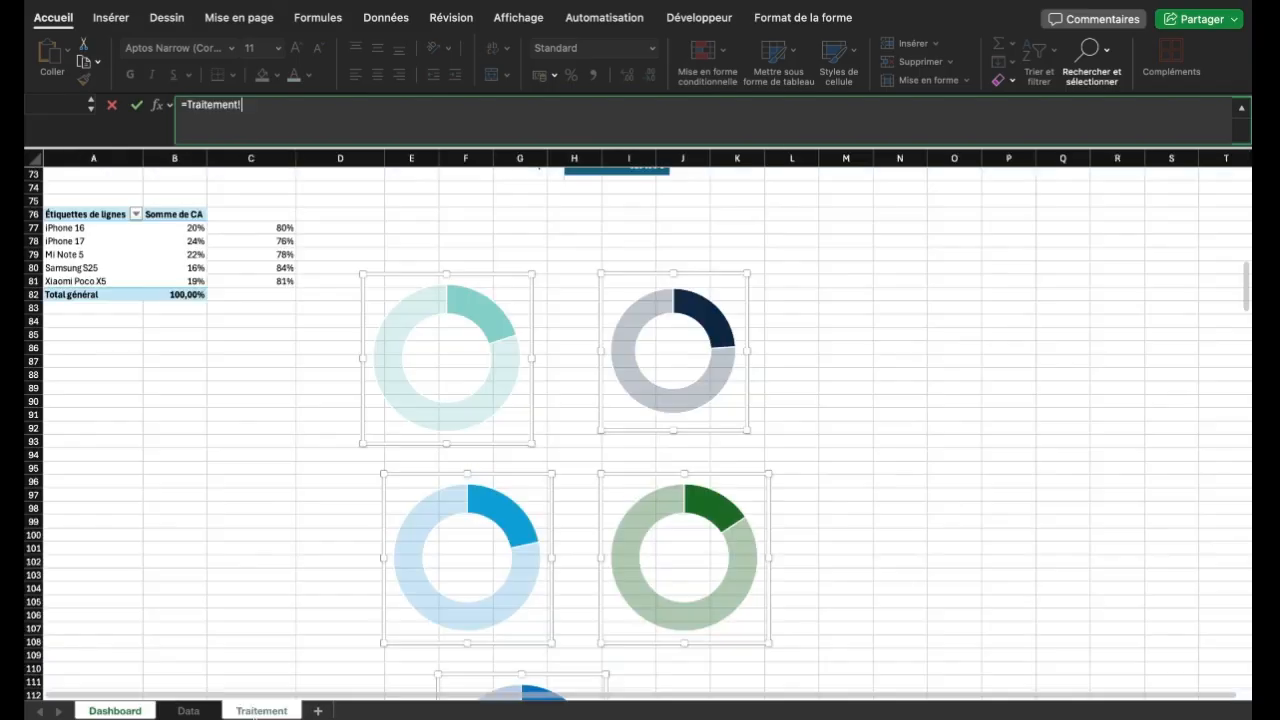
scroll(207, 574, up, 3)
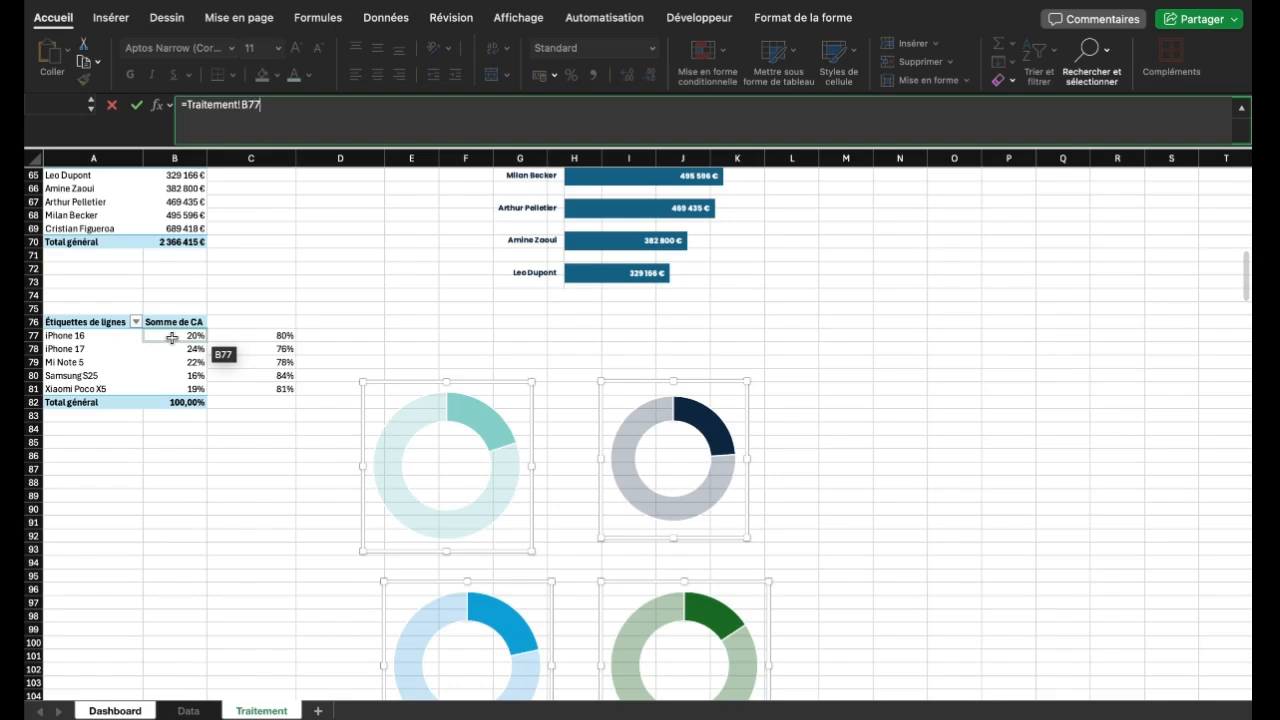
key(Return)
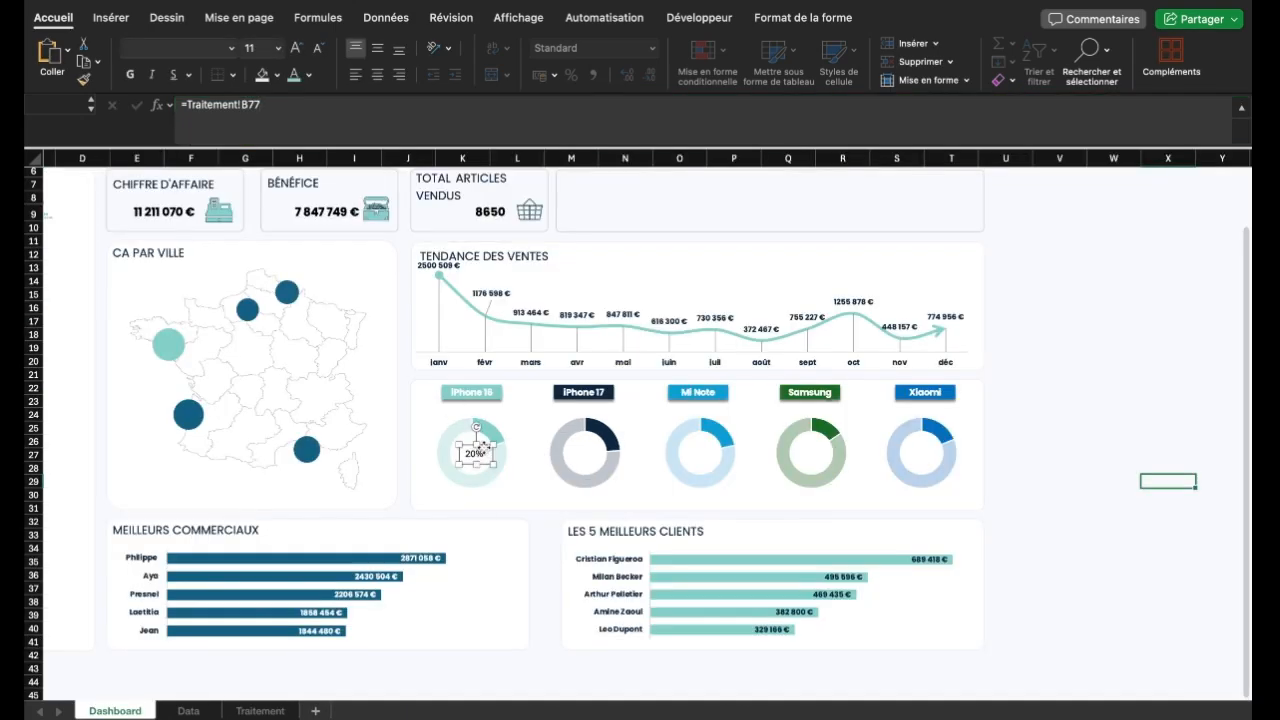
drag(482, 452, 479, 450)
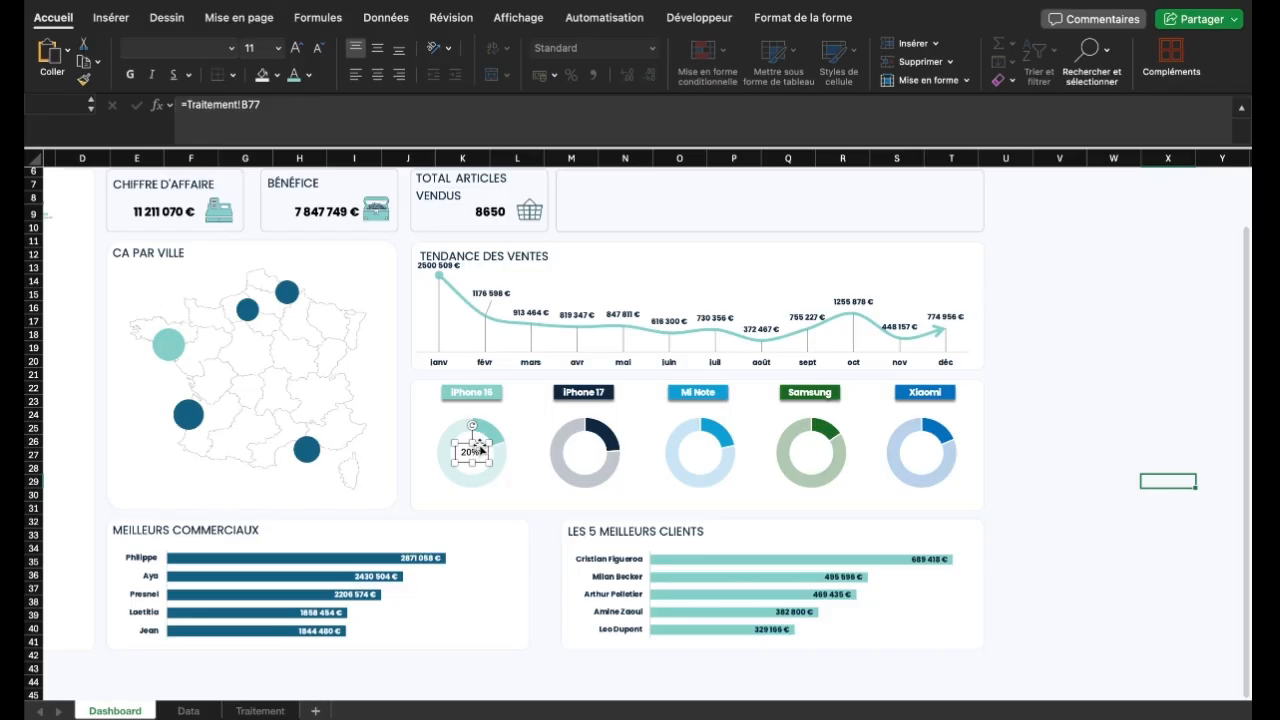
Remove the fill and outline from the percentage text box inside the iPhone 16 doughnut
click(801, 24)
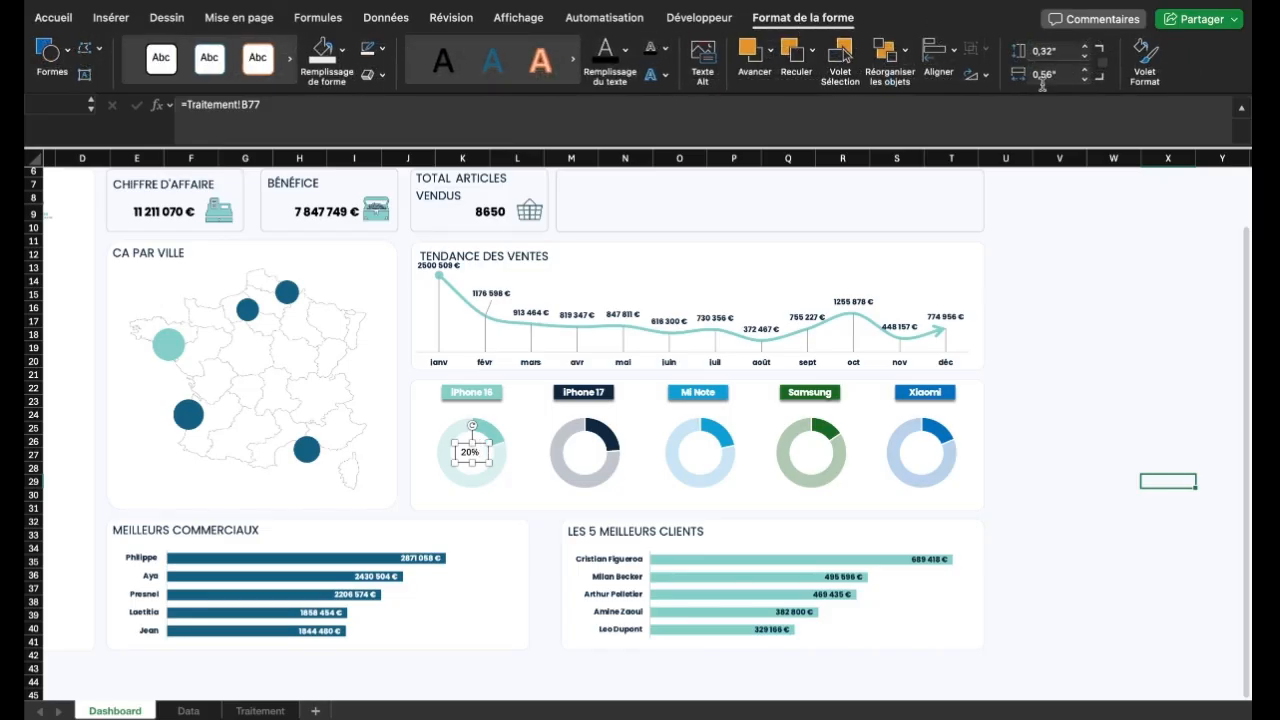
click(342, 50)
click(362, 119)
click(384, 49)
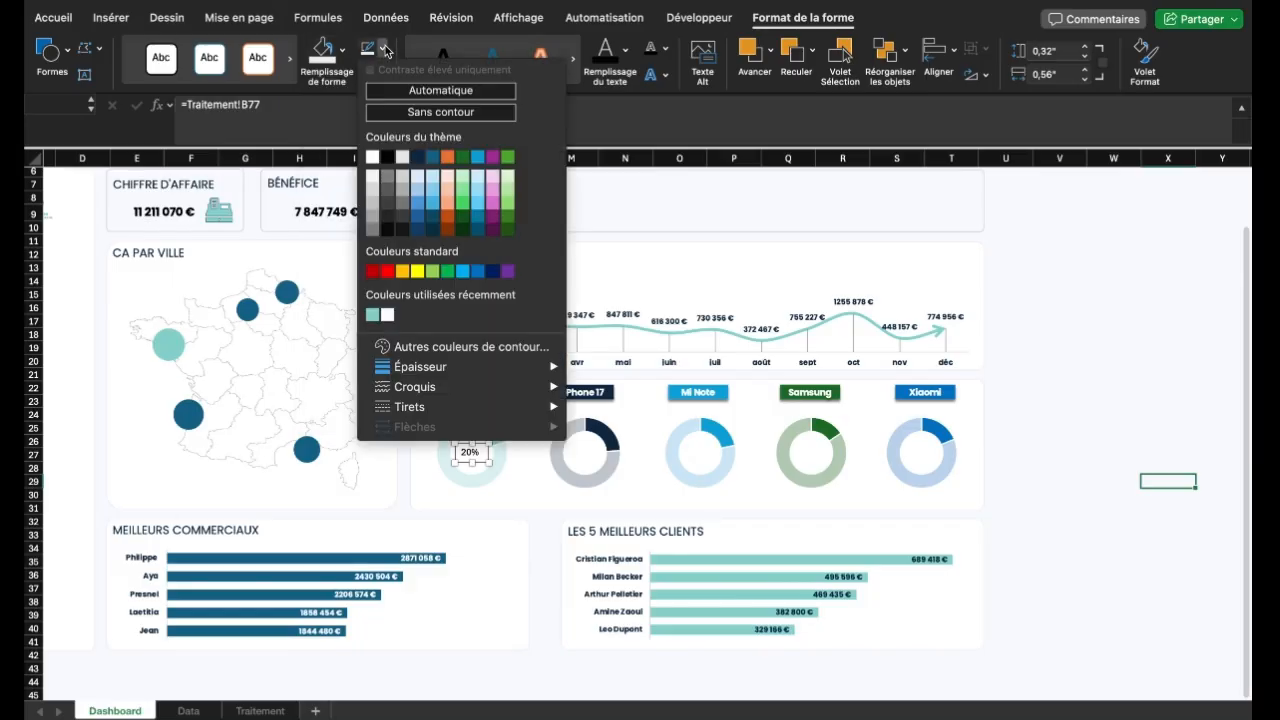
click(436, 112)
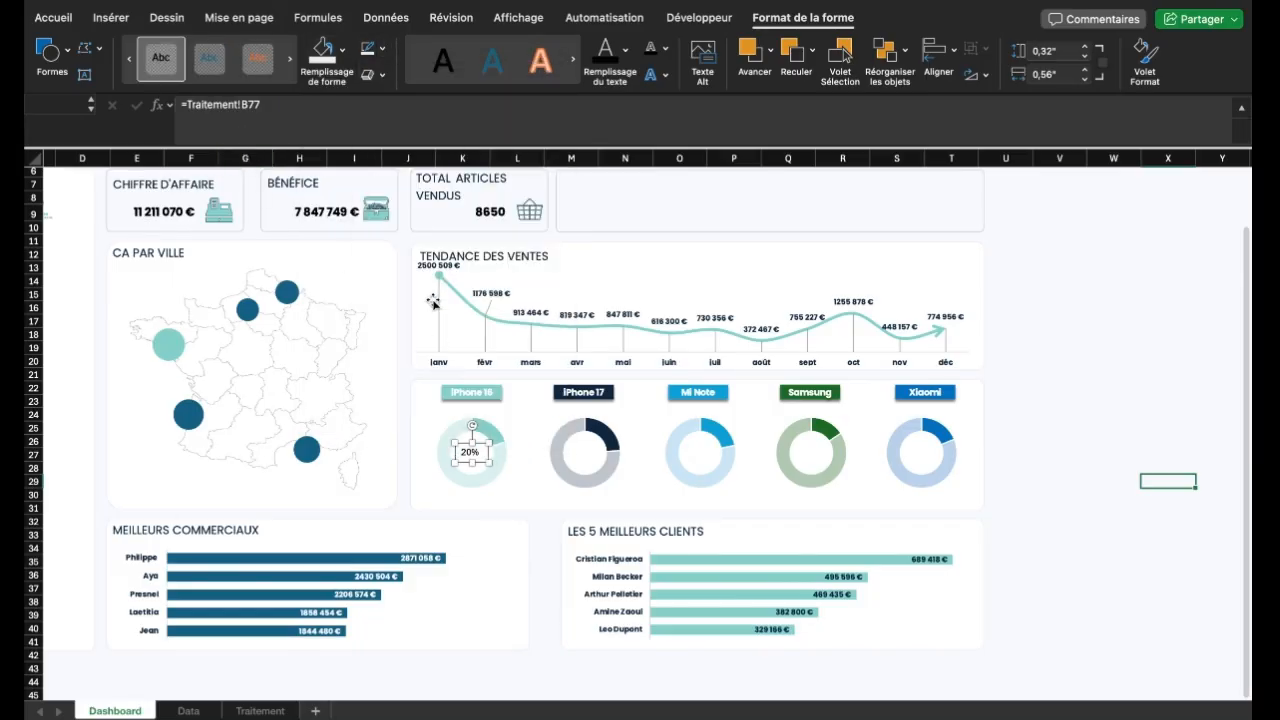
Set the iPhone 16 percentage text to the Poppins font at size 12
click(55, 20)
click(184, 44)
text(Poppins)
key(Return)
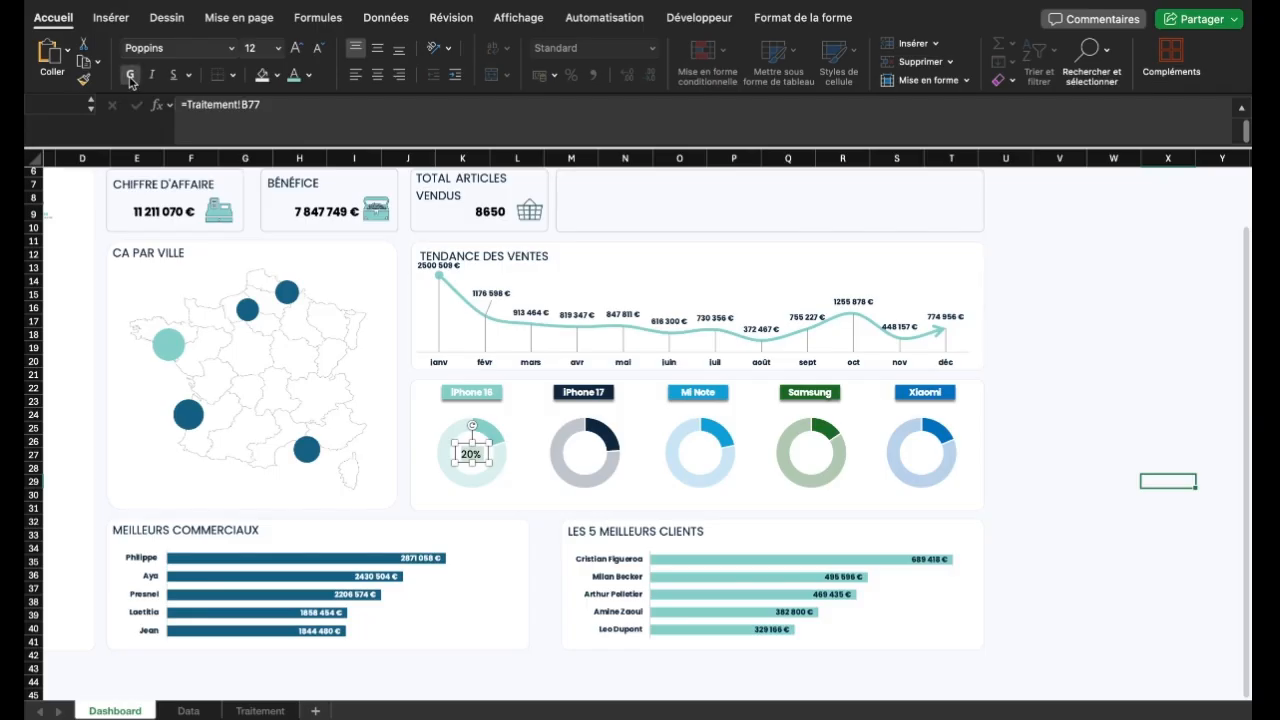
Set the iPhone 16 percentage text to size 14 in teal and centre it inside its doughnut
click(471, 462)
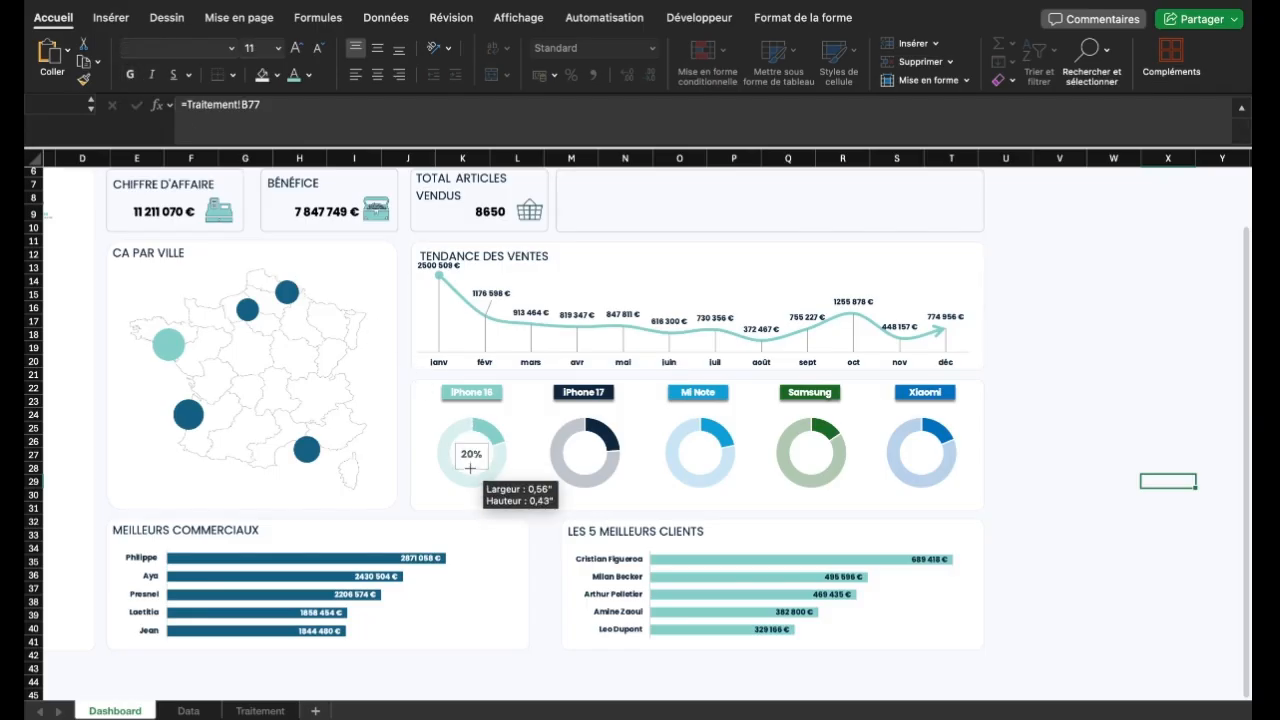
click(296, 48)
click(293, 74)
click(296, 48)
drag(490, 453, 482, 441)
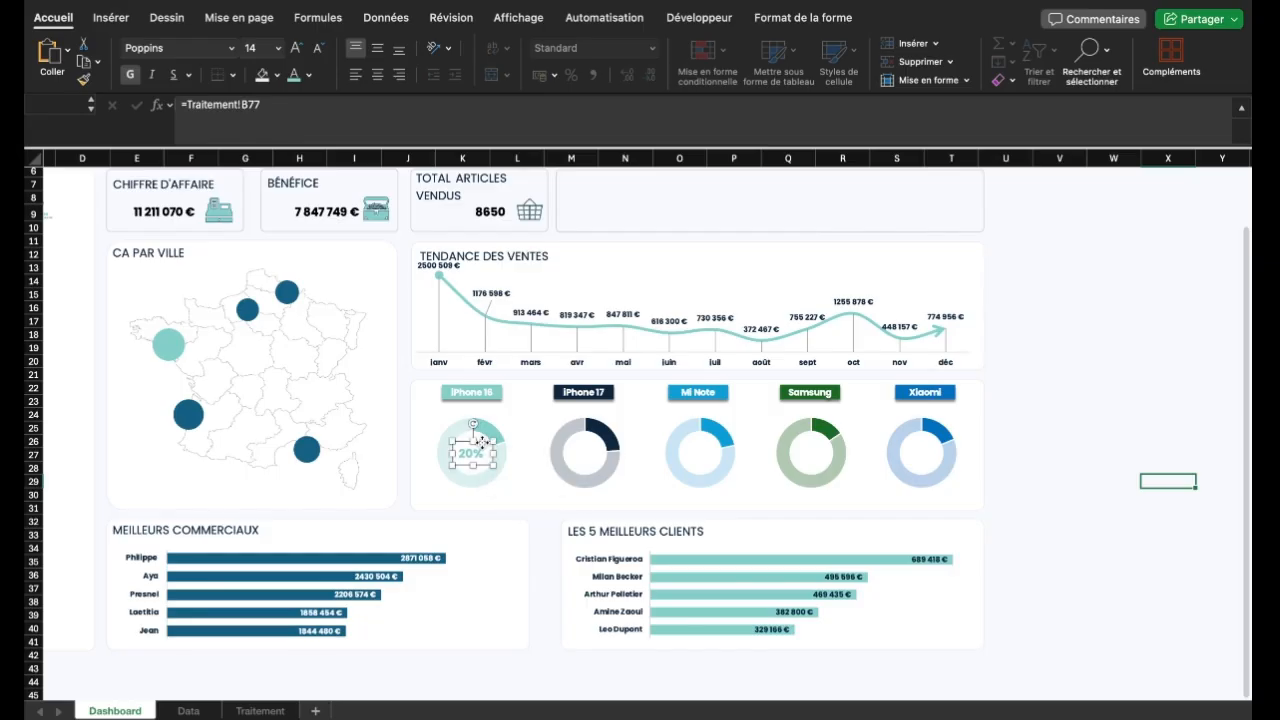
click(377, 75)
Duplicate the iPhone 16 percentage text box into the iPhone 17, Mi Note, Samsung and Xiaomi doughnuts
drag(477, 443, 708, 442)
key(super+v)
drag(418, 380, 931, 446)
key(super+v)
Link the iPhone 17 percentage to =Traitement!B78 and restyle its text in bold dark navy
double_click(587, 450)
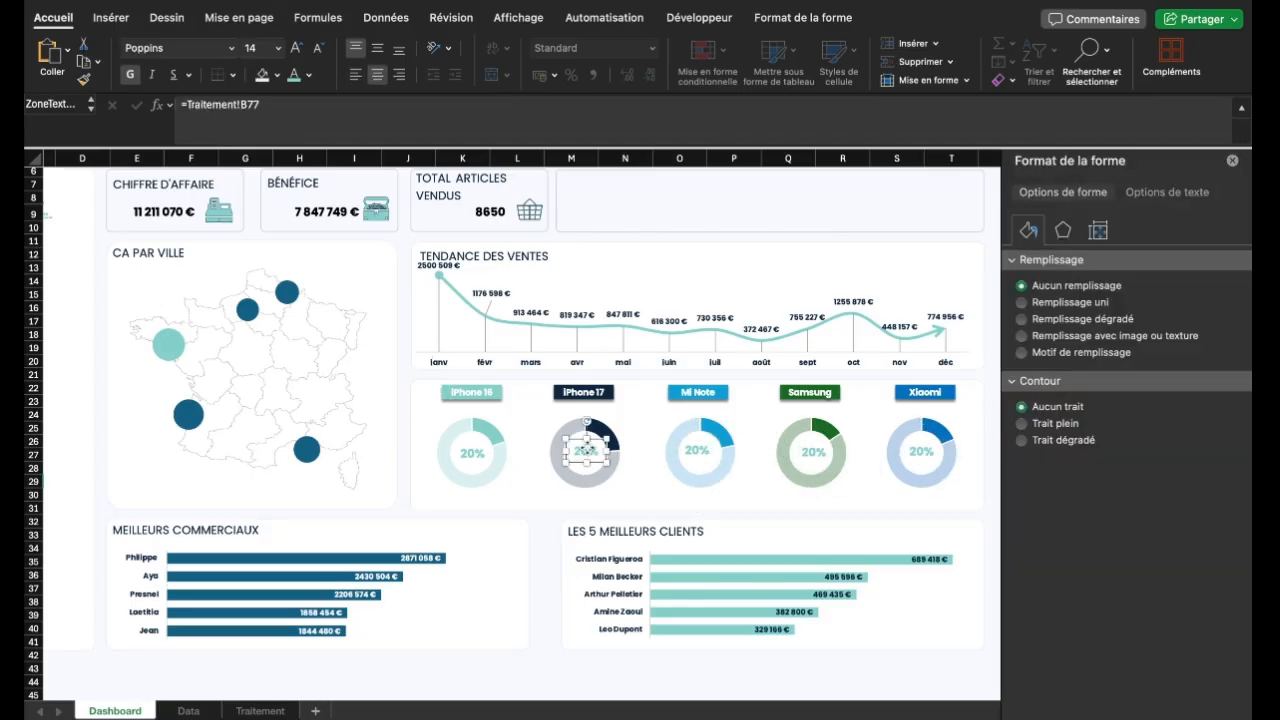
click(282, 108)
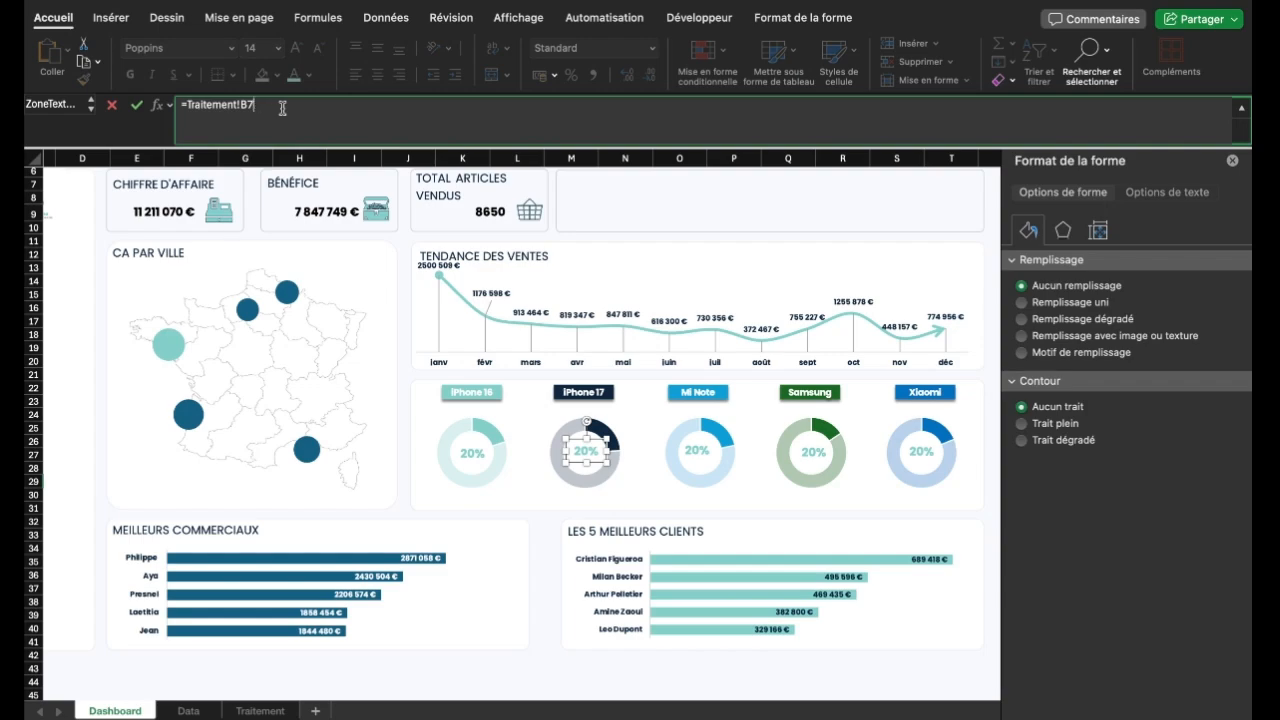
key(Return)
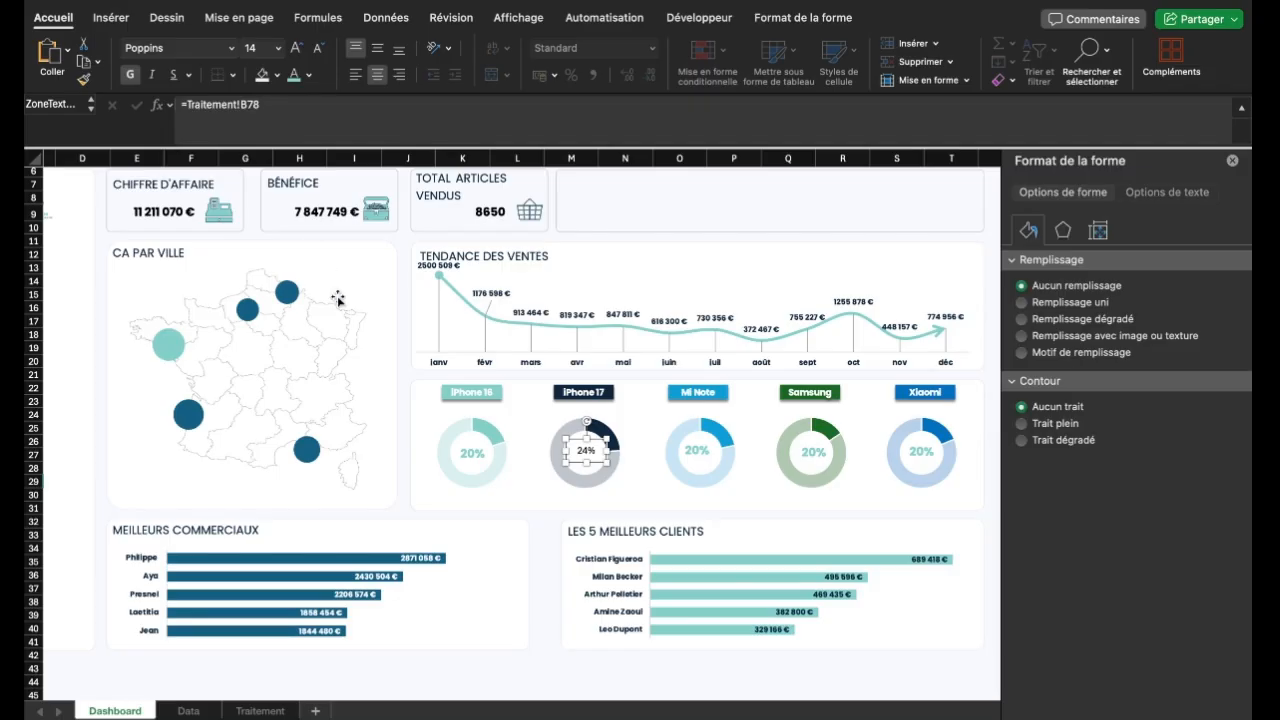
click(309, 77)
click(591, 453)
double_click(590, 453)
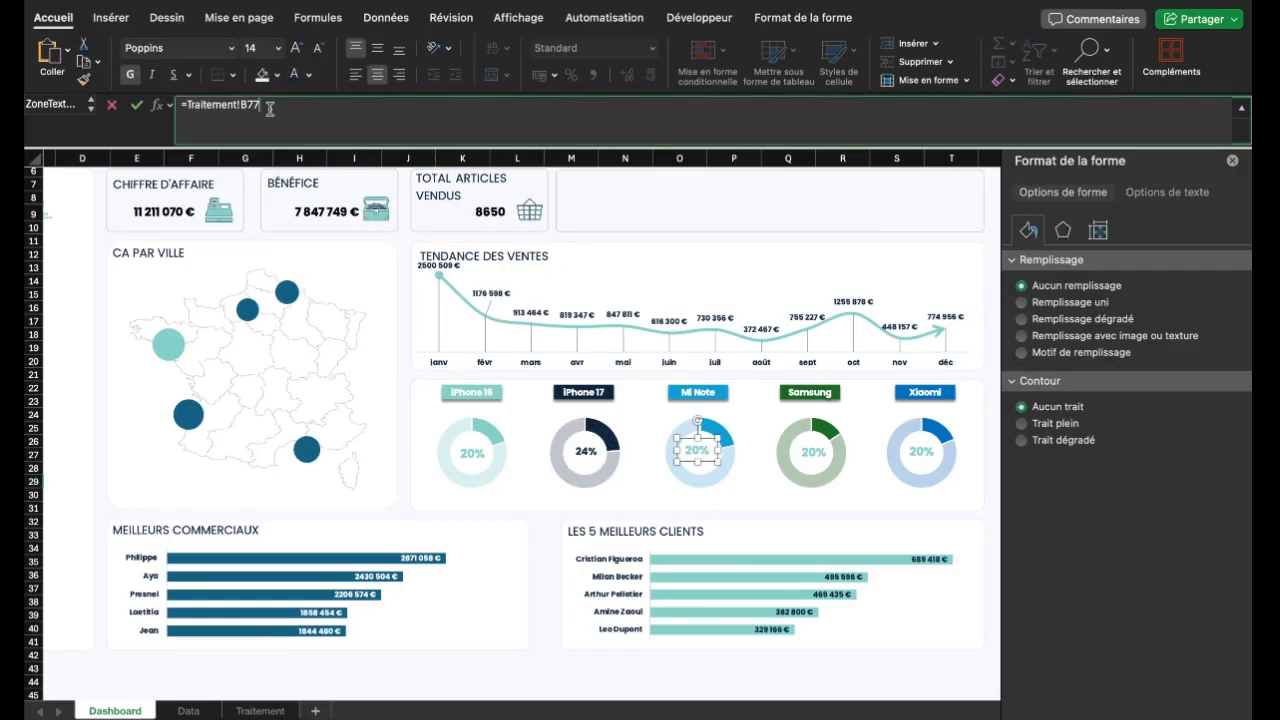
Link the Mi Note percentage to =Traitement!B79 and the Samsung percentage to =Traitement!B80
text(9)
key(Return)
click(587, 456)
click(813, 452)
click(280, 104)
key(BackSpace)
key(BackSpace)
text(80)
key(Return)
Link the Xiaomi percentage text box to =Traitement!B81
click(924, 455)
click(309, 123)
key(BackSpace)
key(BackSpace)
text(81)
key(Return)
Copy the iPhone 17 percentage's formatting to the Mi Note, Samsung and Xiaomi percentages with the format painter
click(585, 452)
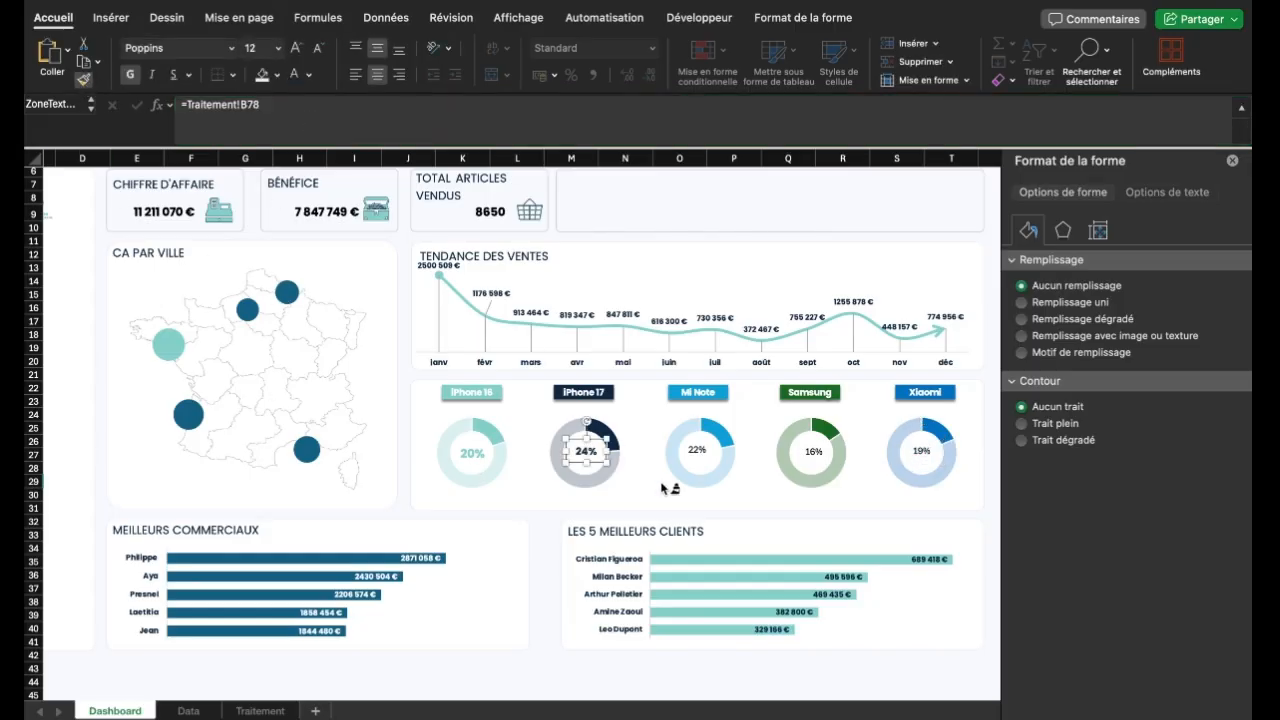
click(705, 456)
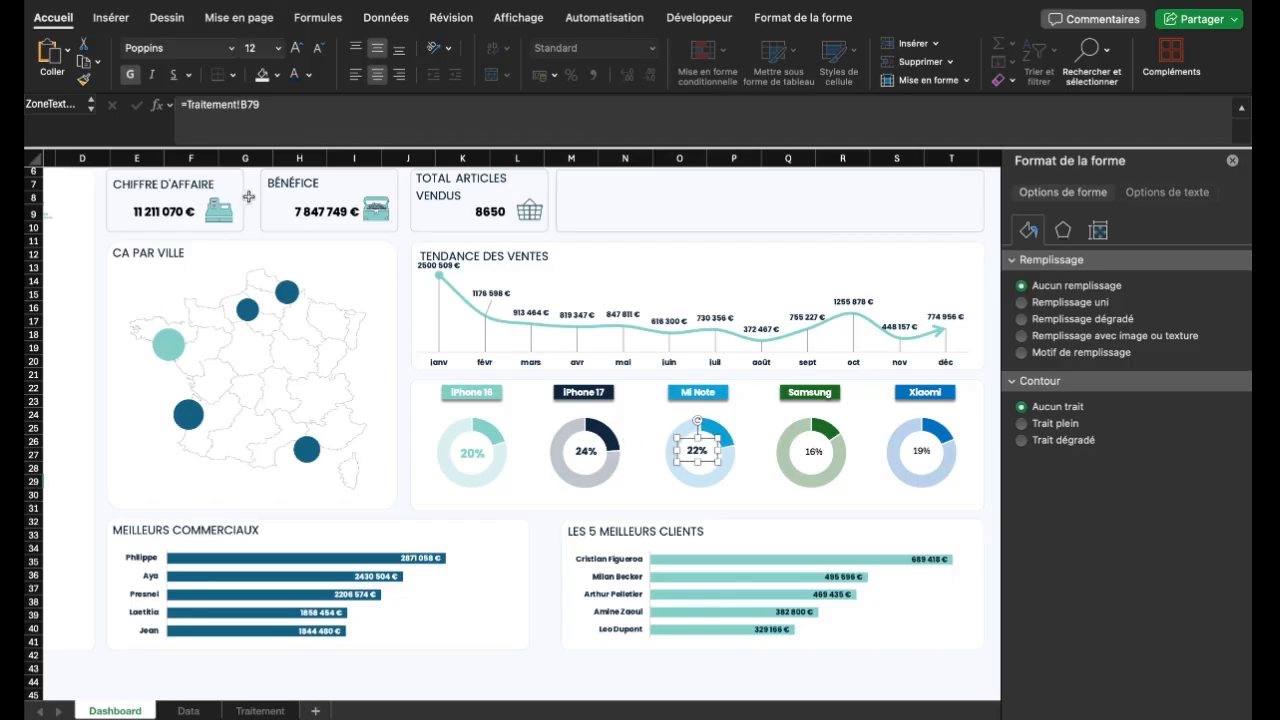
click(83, 78)
click(814, 456)
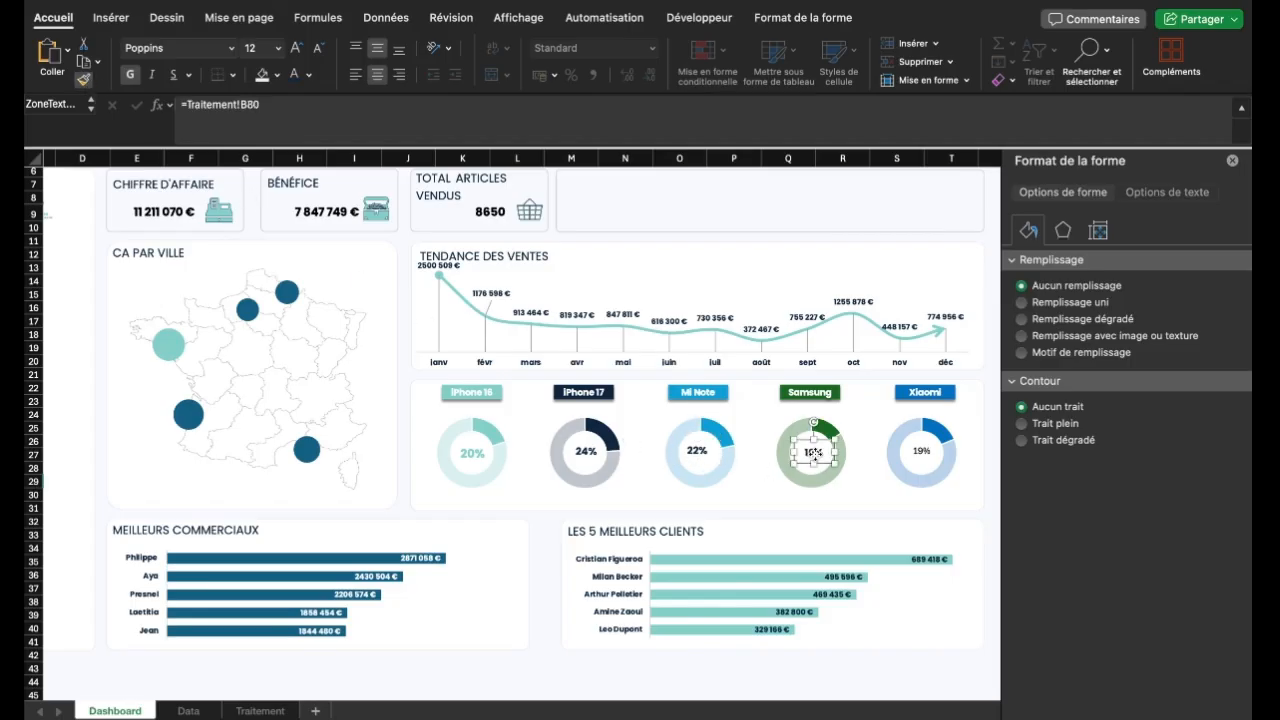
click(83, 80)
click(921, 452)
Colour the Mi Note percentage text in the light blue theme colour that matches its doughnut
click(697, 451)
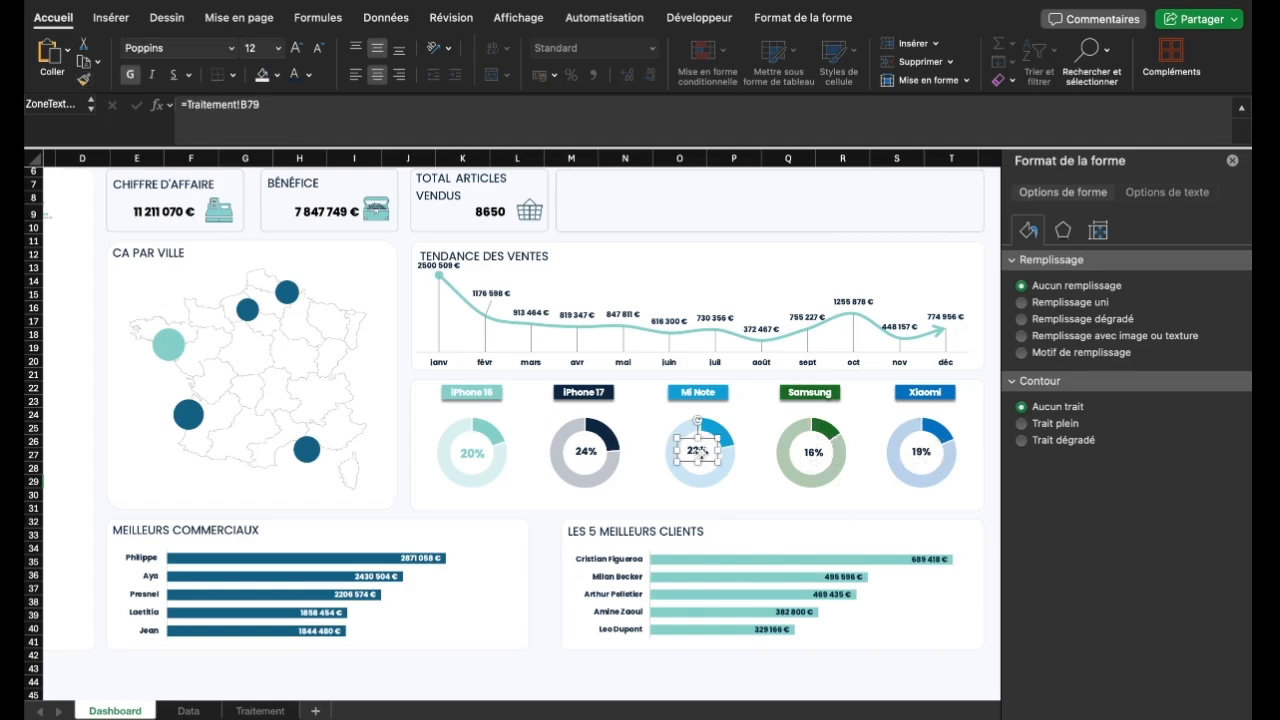
drag(697, 451, 704, 458)
click(309, 75)
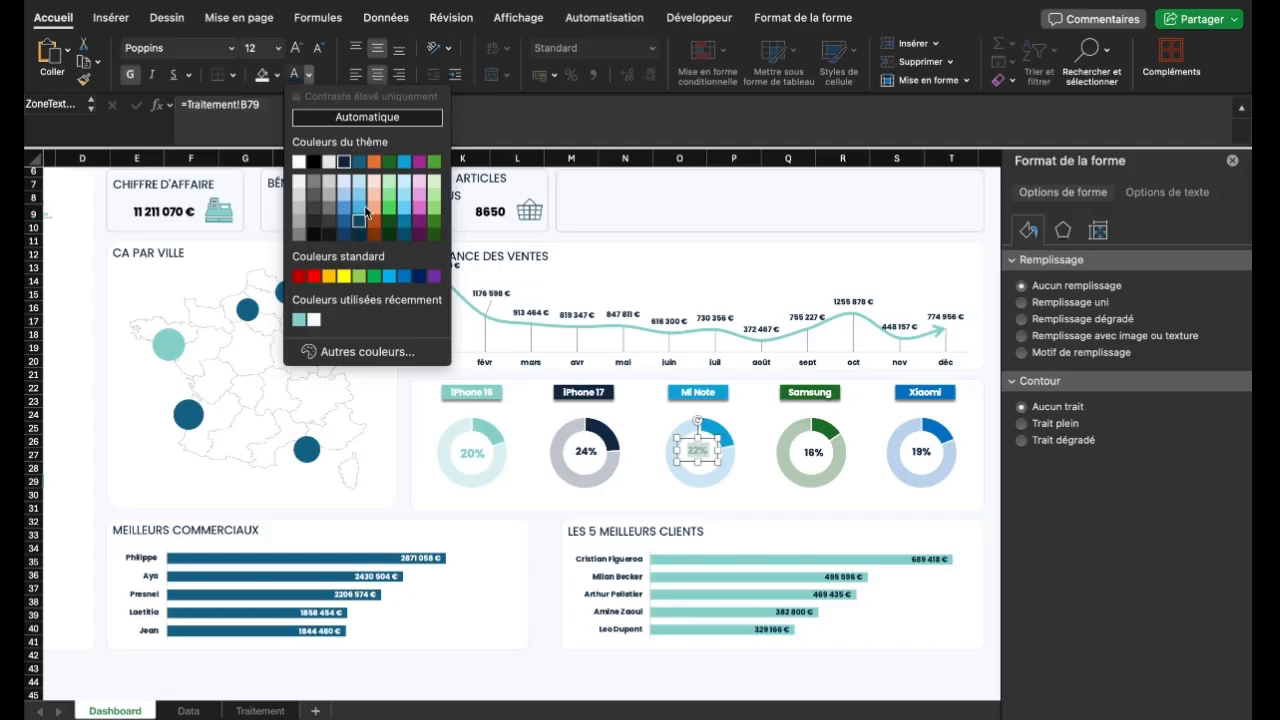
click(408, 170)
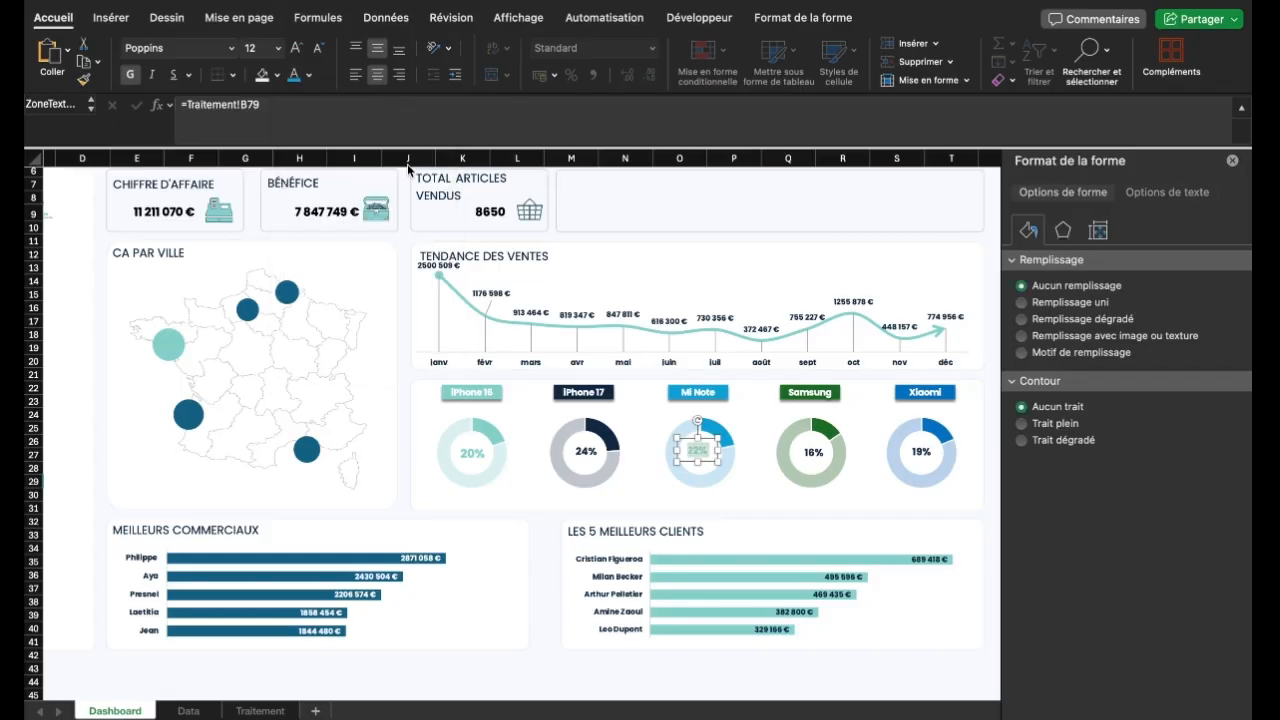
Colour the Samsung percentage text in the dark green theme colour and close the shape formatting pane
click(816, 452)
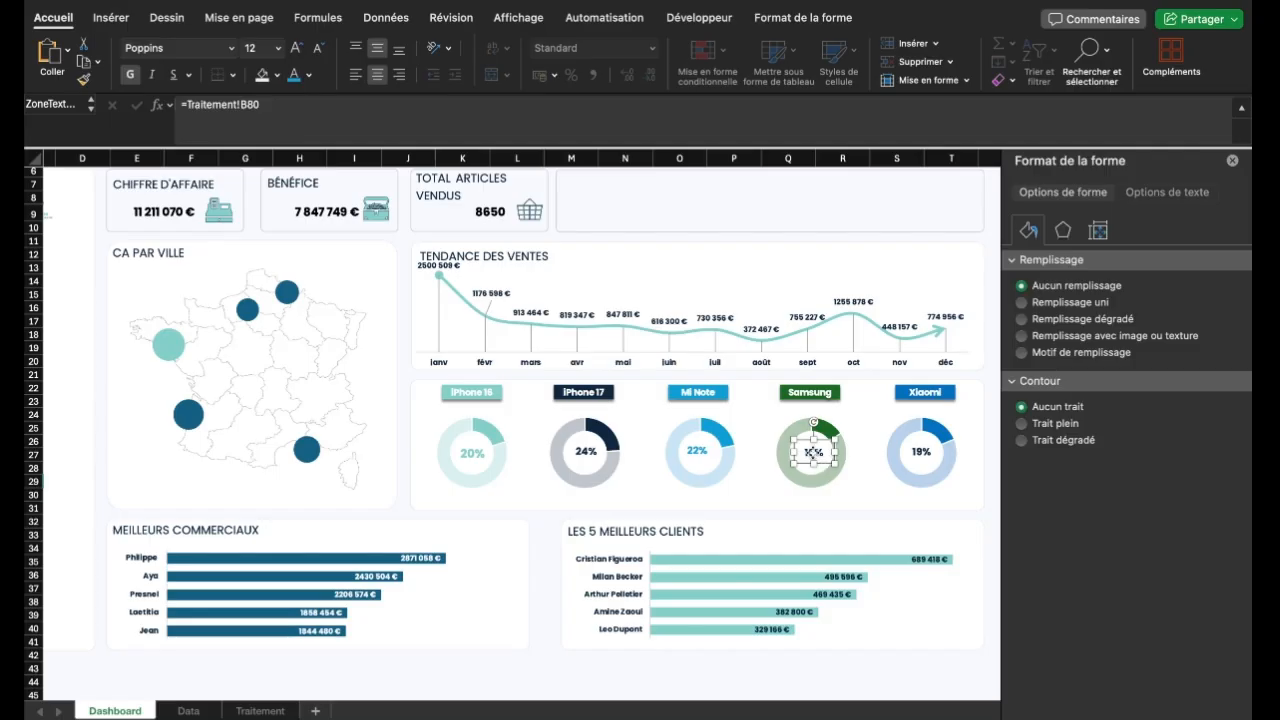
double_click(816, 452)
click(309, 75)
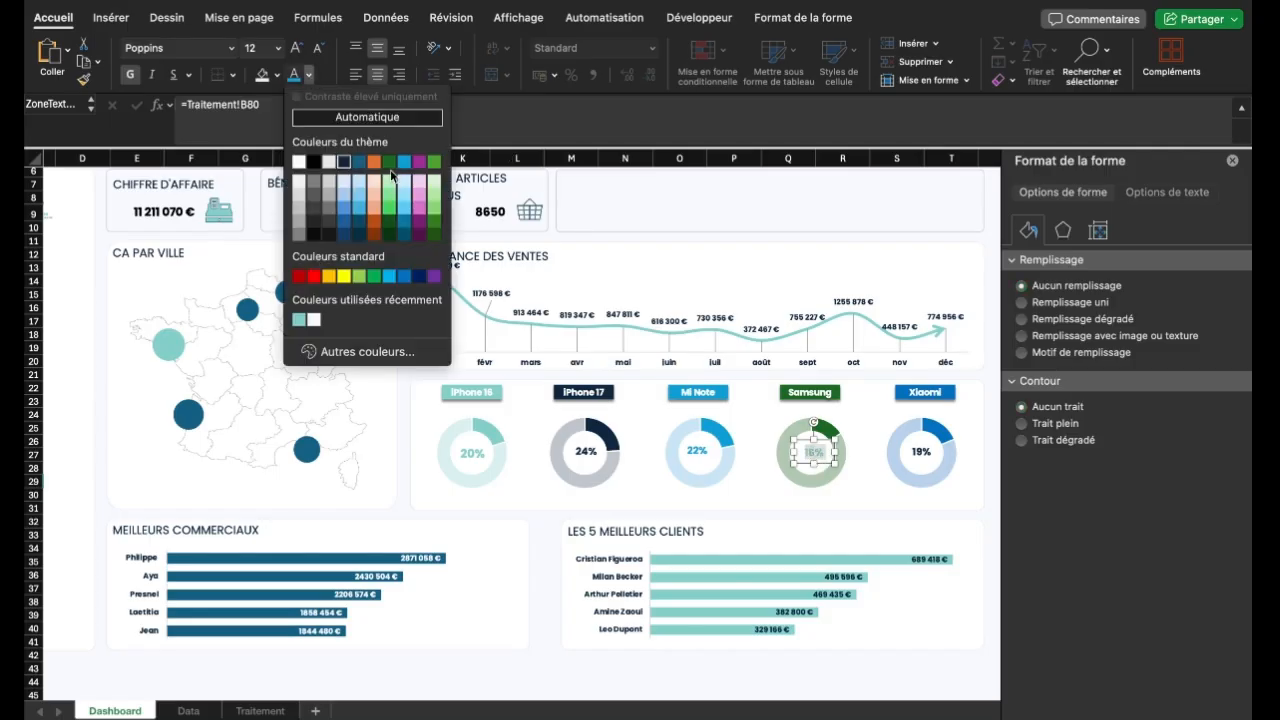
click(390, 163)
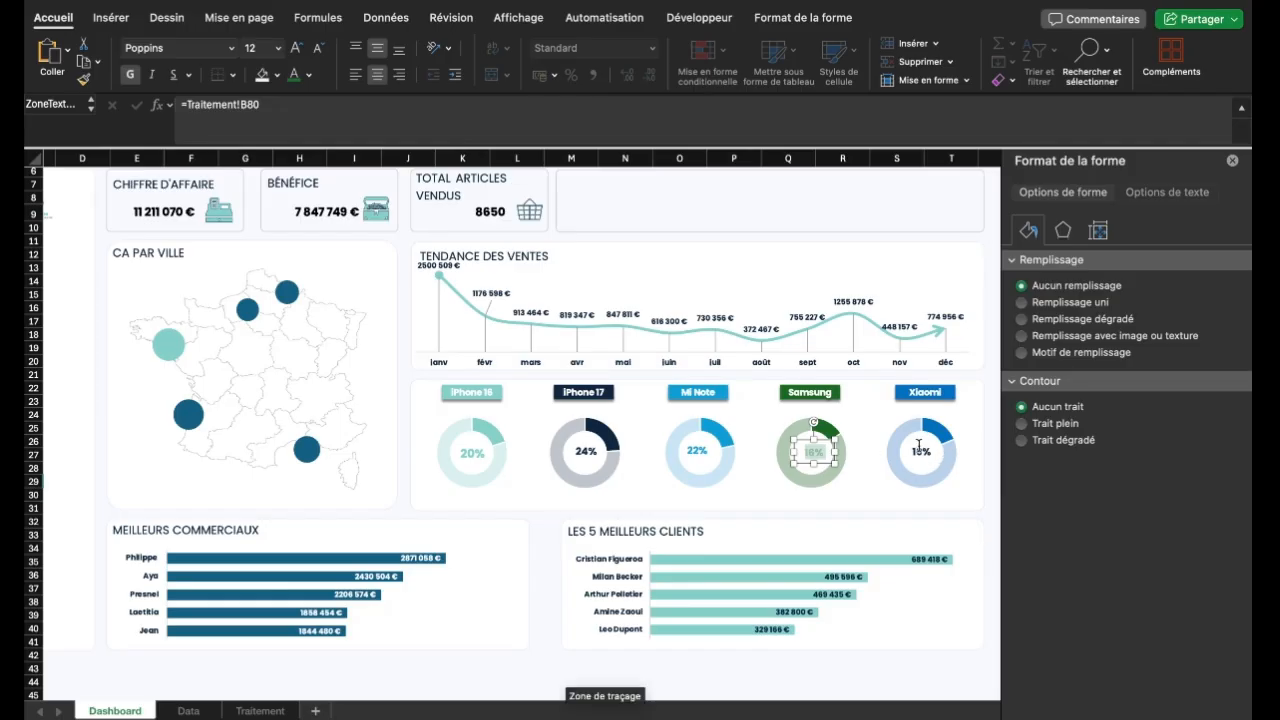
click(1233, 162)
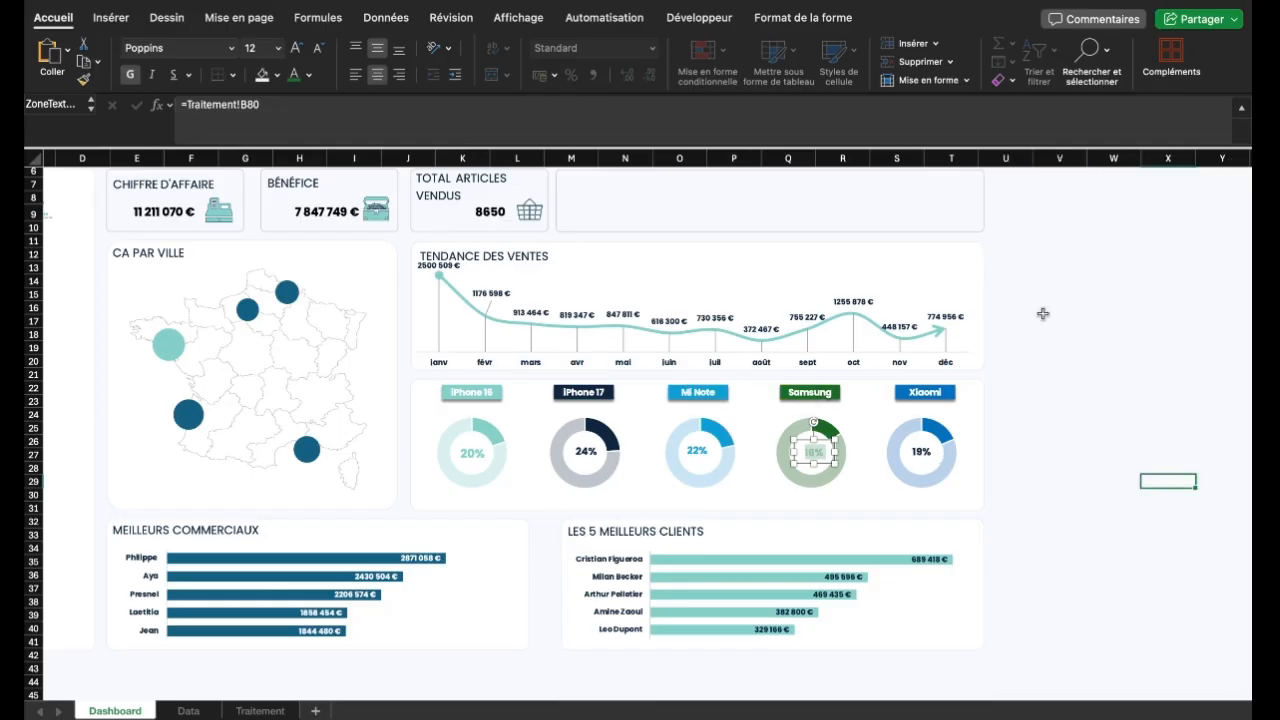
Colour the Xiaomi percentage text in the standard blue that matches its doughnut
double_click(918, 452)
click(309, 75)
click(406, 277)
click(1114, 508)
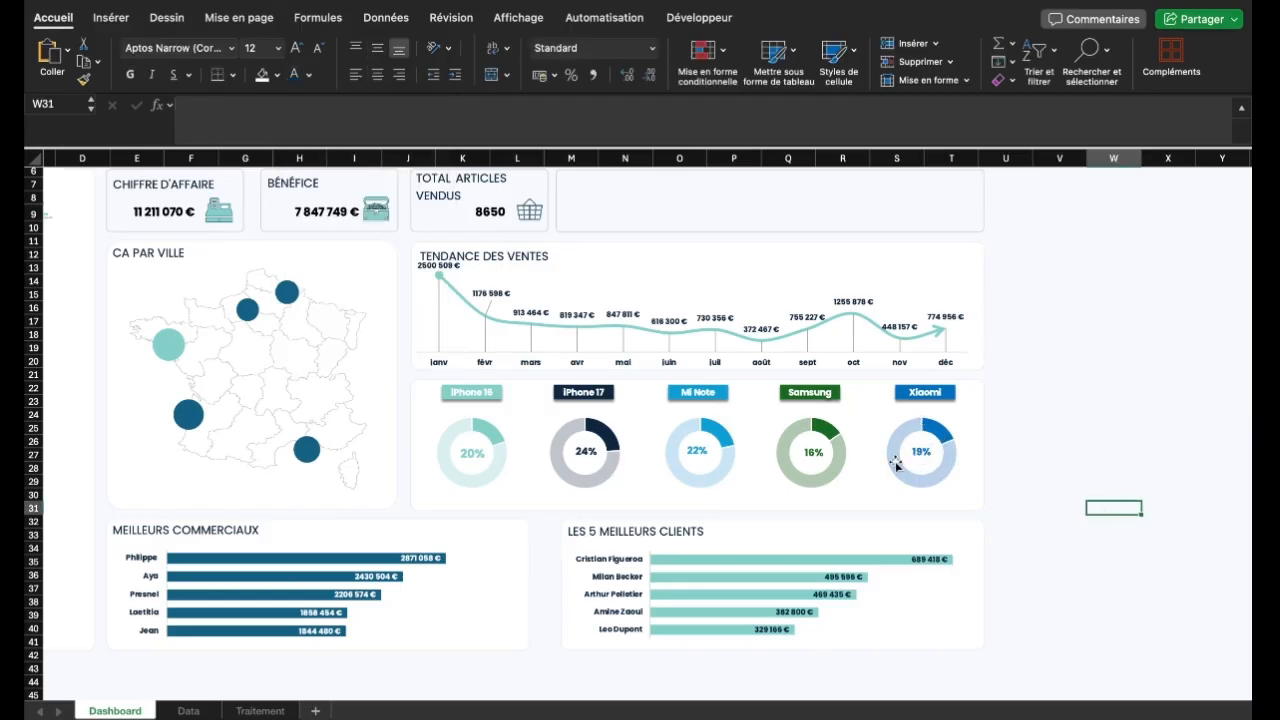
Select the five percentage text boxes and align them along their top edges
click(920, 457)
shift+click(808, 448)
shift+click(697, 449)
shift+click(587, 452)
shift+click(471, 456)
click(803, 17)
click(936, 60)
click(1012, 196)
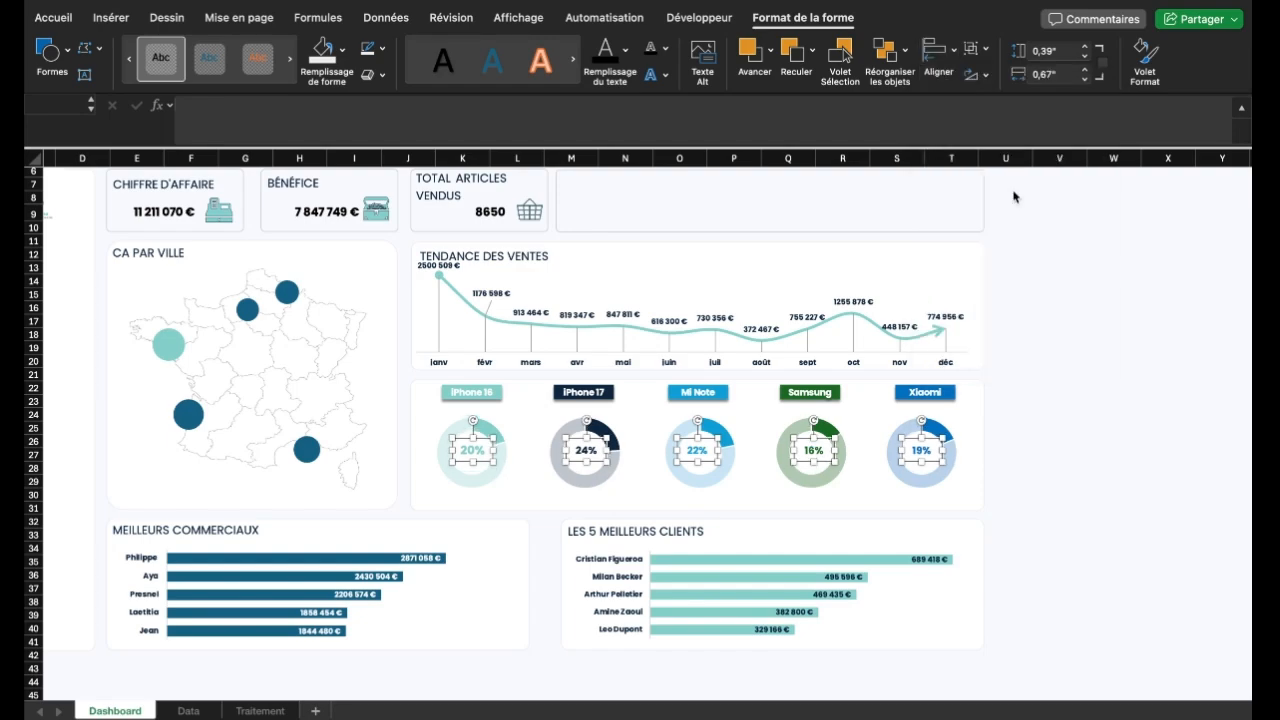
click(720, 503)
Nudge the Mi Note, Samsung and iPhone 17 percentages so each sits centred in its doughnut
click(698, 452)
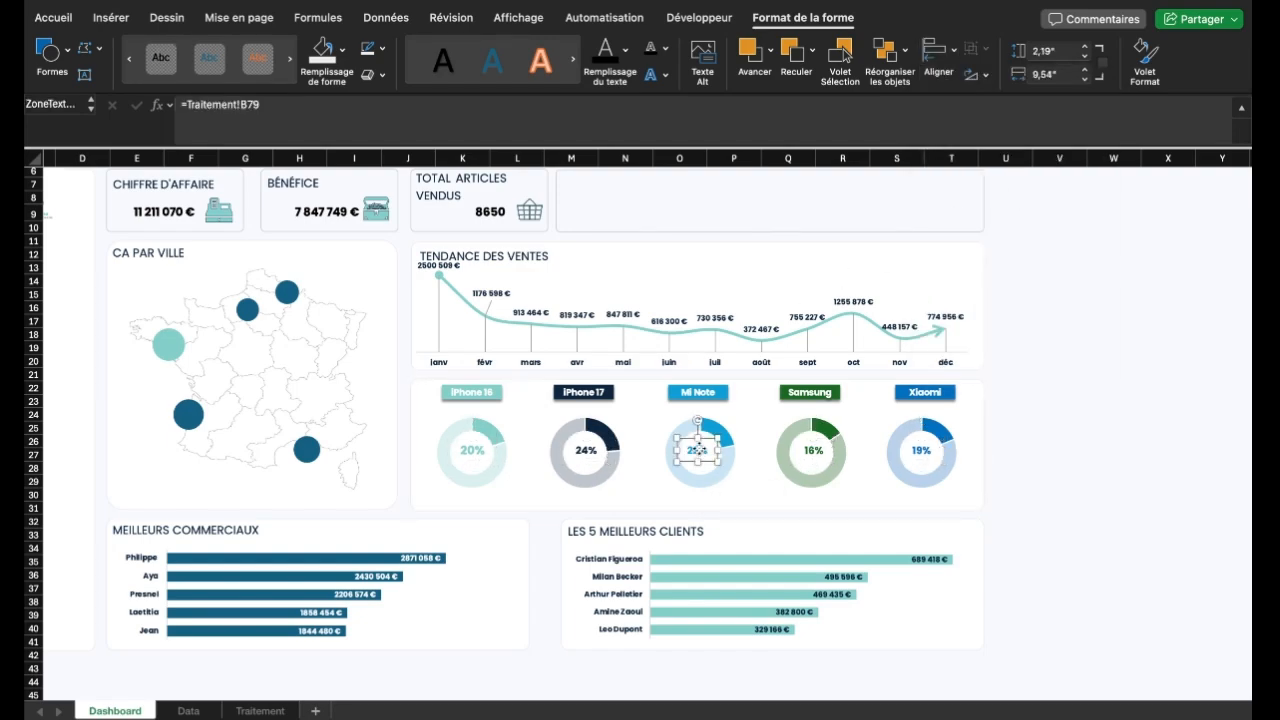
drag(693, 441, 697, 445)
drag(818, 445, 812, 448)
click(587, 451)
drag(587, 451, 586, 452)
click(811, 452)
click(921, 453)
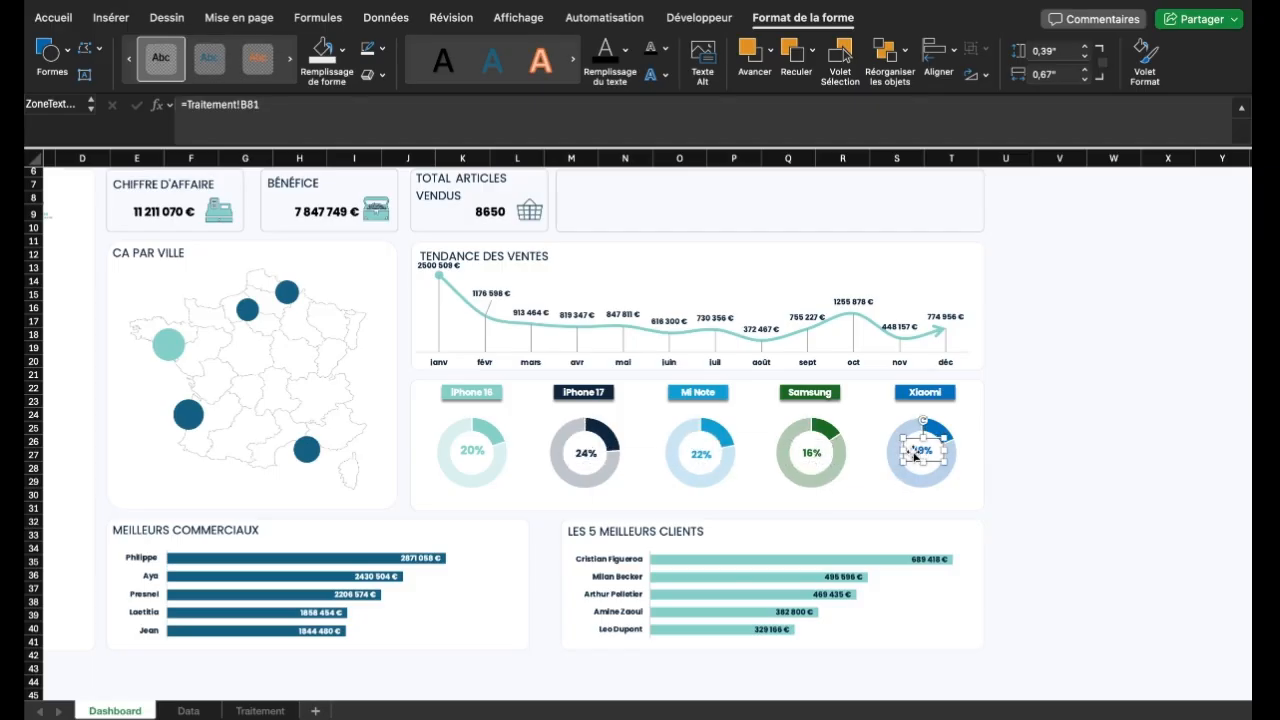
Reselect all five percentage text boxes after the nudging and align their tops again
shift+click(810, 453)
shift+click(701, 454)
shift+click(586, 453)
shift+click(473, 451)
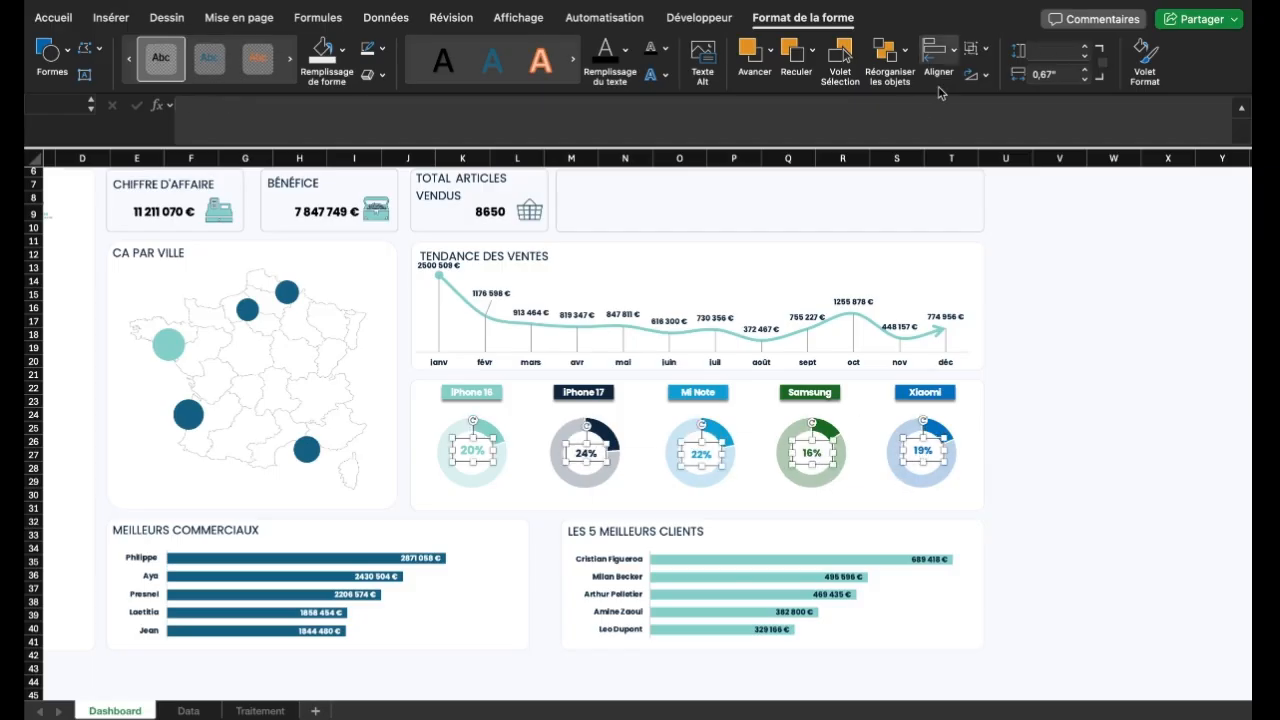
click(937, 71)
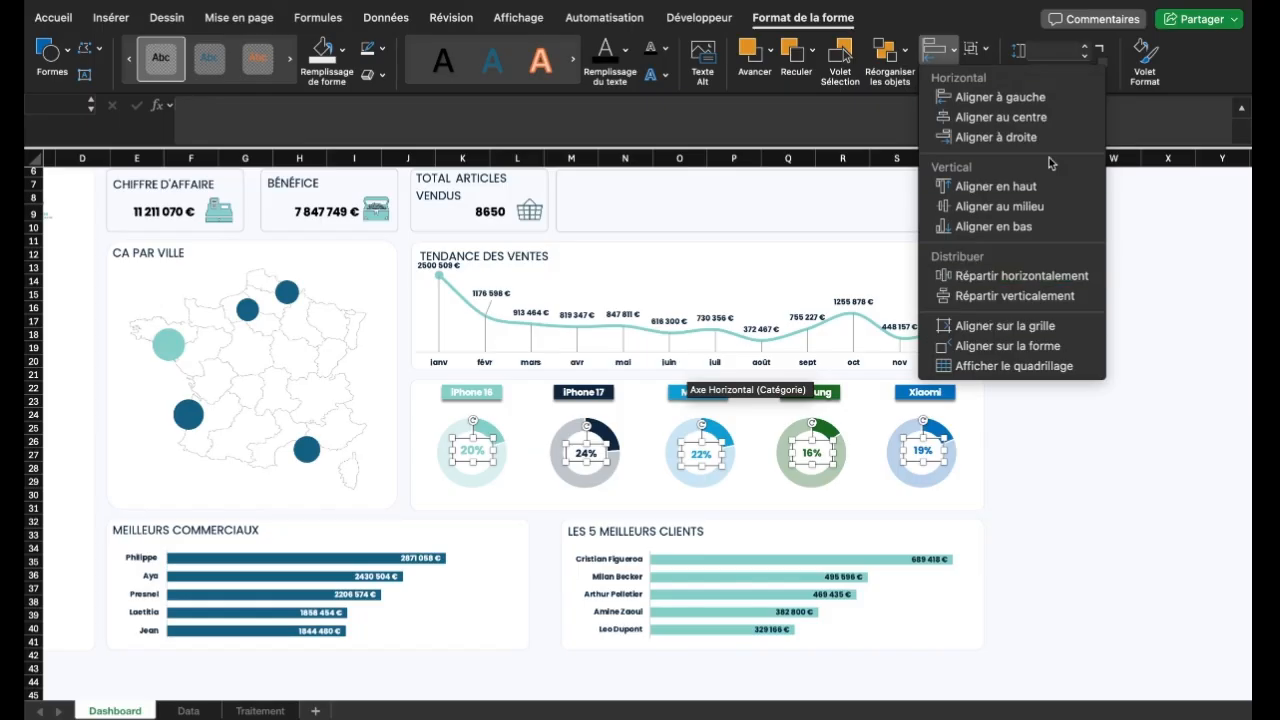
click(1000, 187)
click(1046, 525)
Examine the overall layout of the Dashboard sheet, from the header to the bar charts
scroll(995, 537, up, 3)
scroll(995, 537, left, 1)
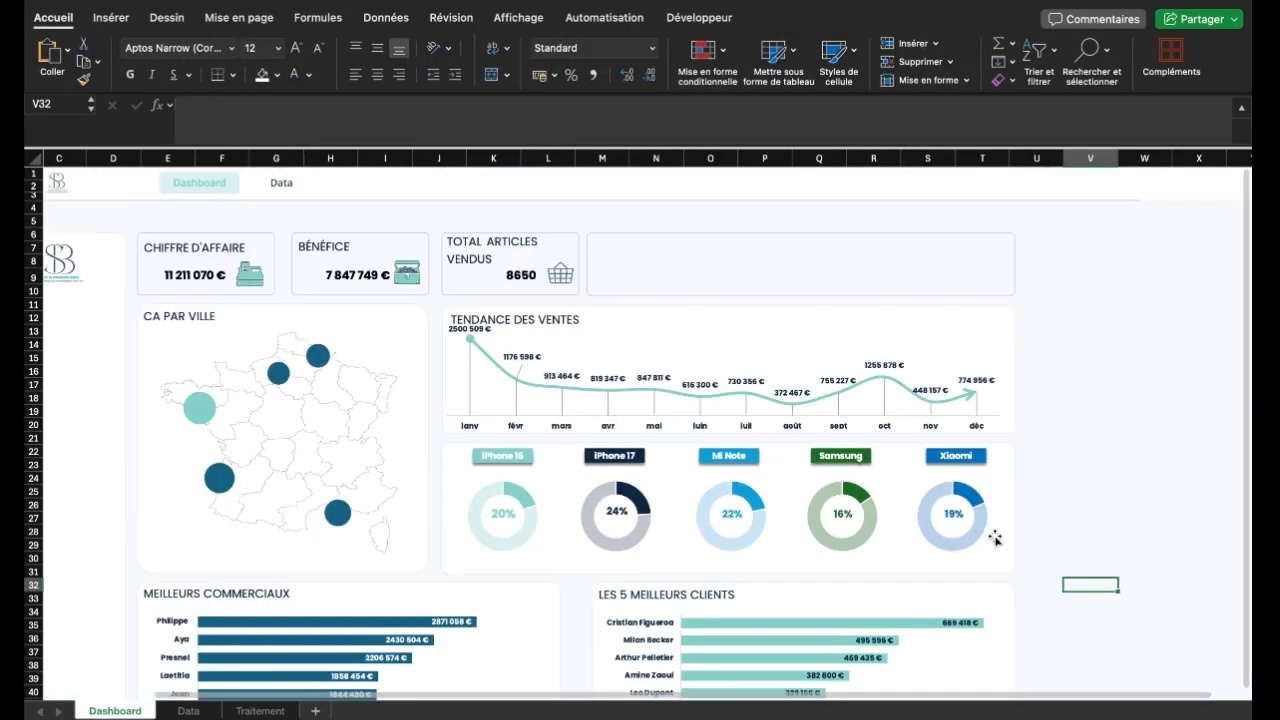
scroll(995, 537, left, 2)
scroll(900, 487, down, 3)
scroll(900, 487, down, 1)
scroll(900, 487, up, 2)
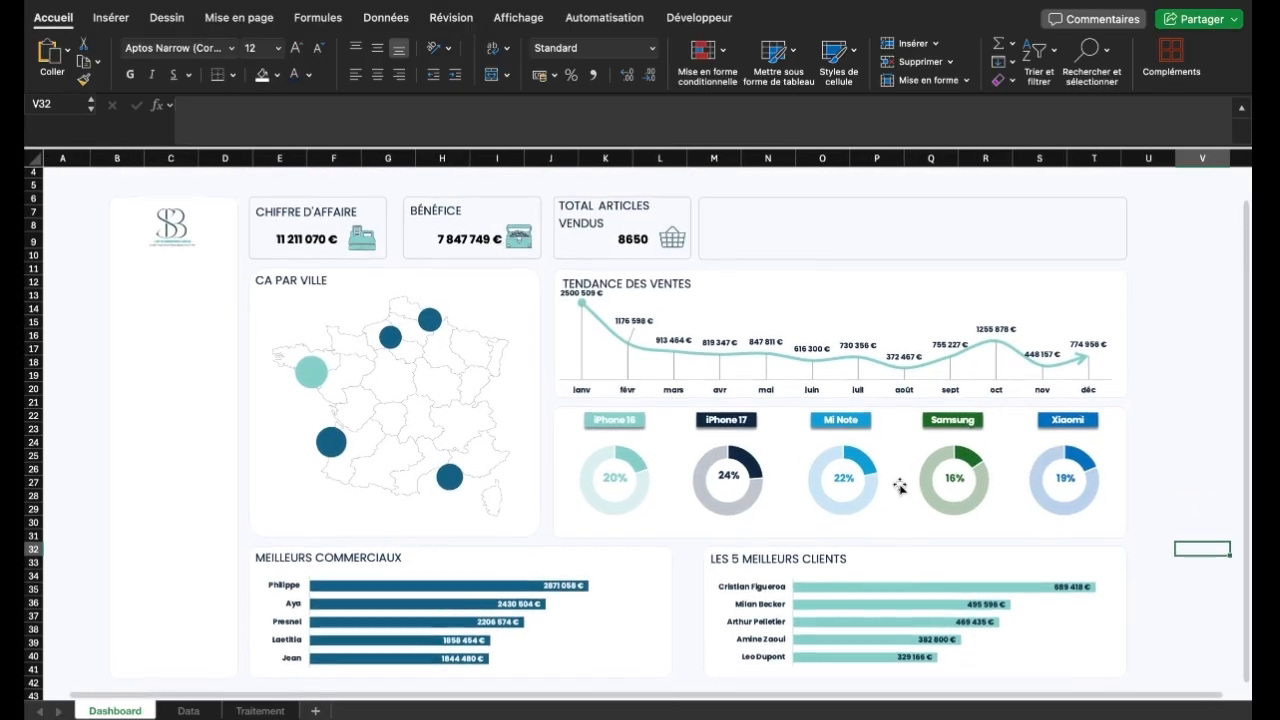
scroll(900, 487, up, 1)
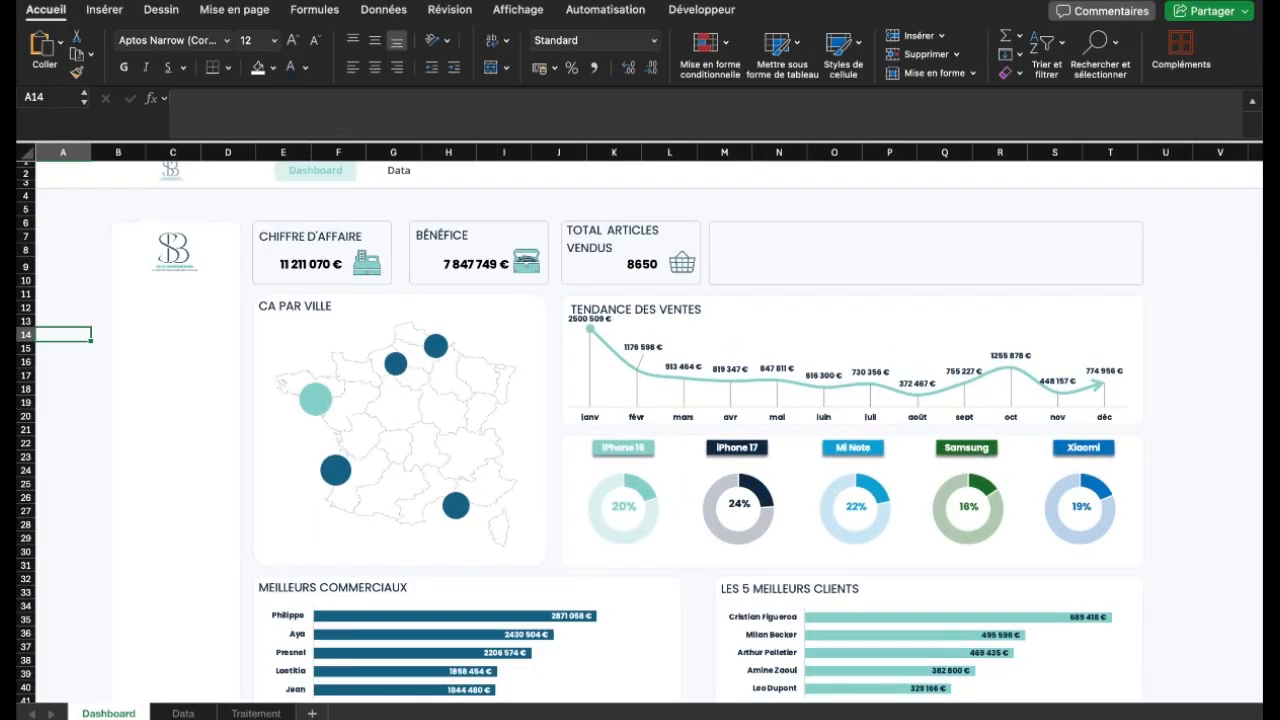
Insert Commercial, Ville and Article slicers for the product pivot table on the Traitement sheet
click(256, 713)
click(172, 208)
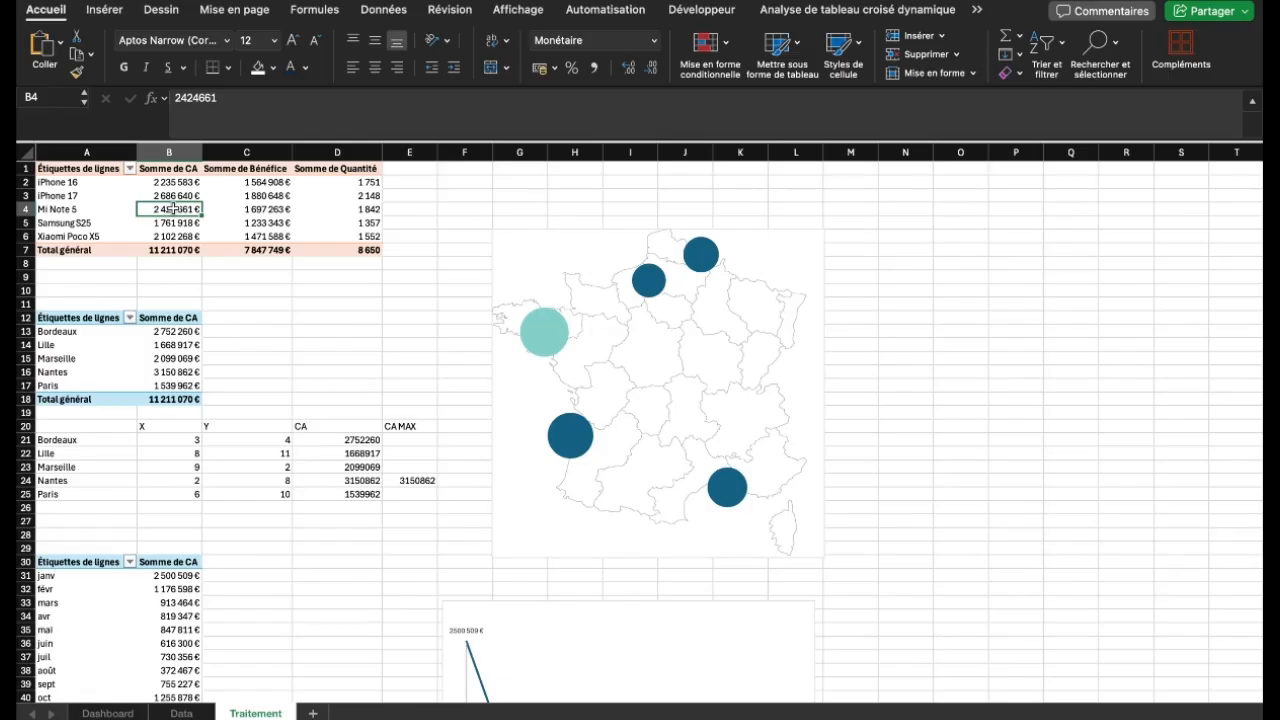
click(812, 12)
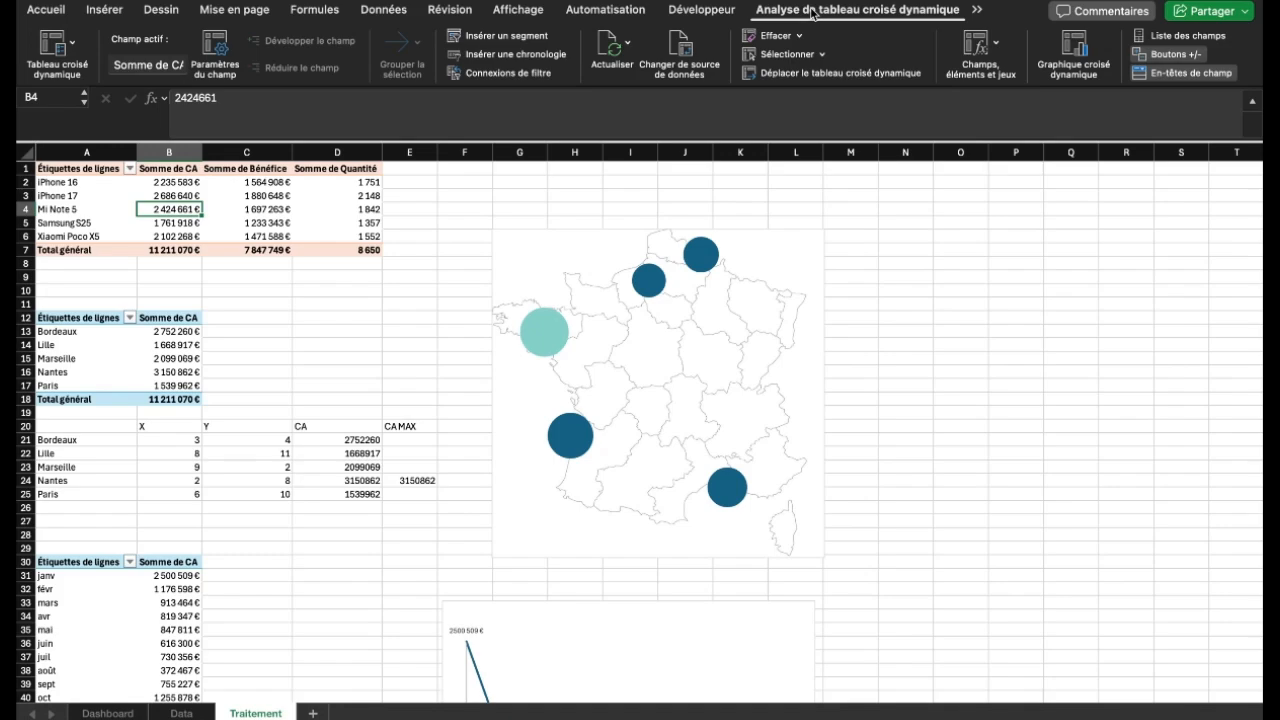
click(530, 40)
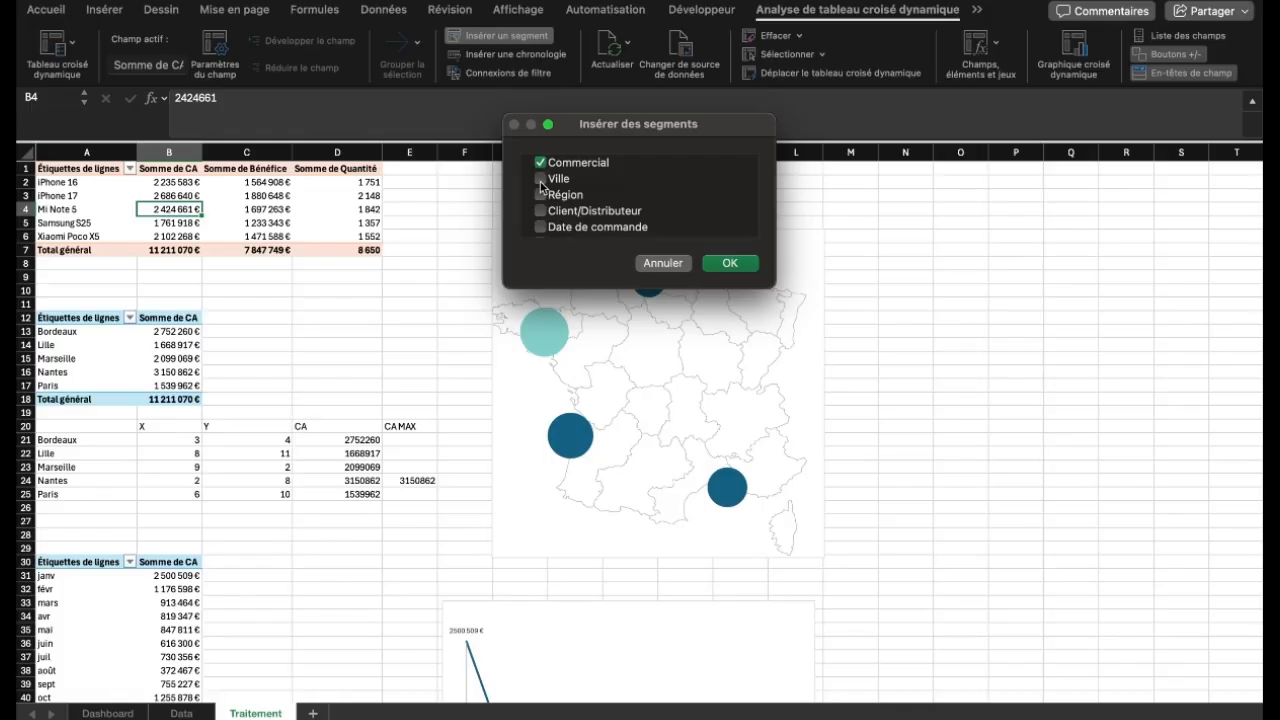
scroll(550, 215, down, 3)
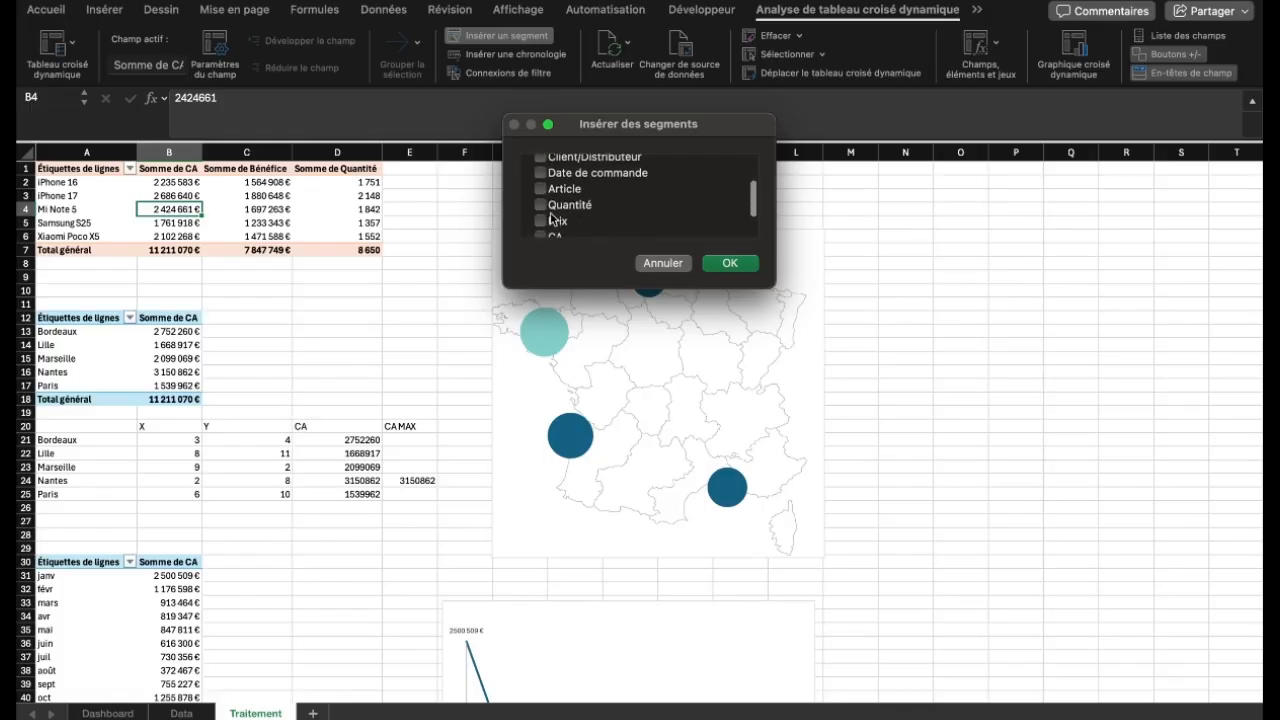
click(541, 189)
click(727, 264)
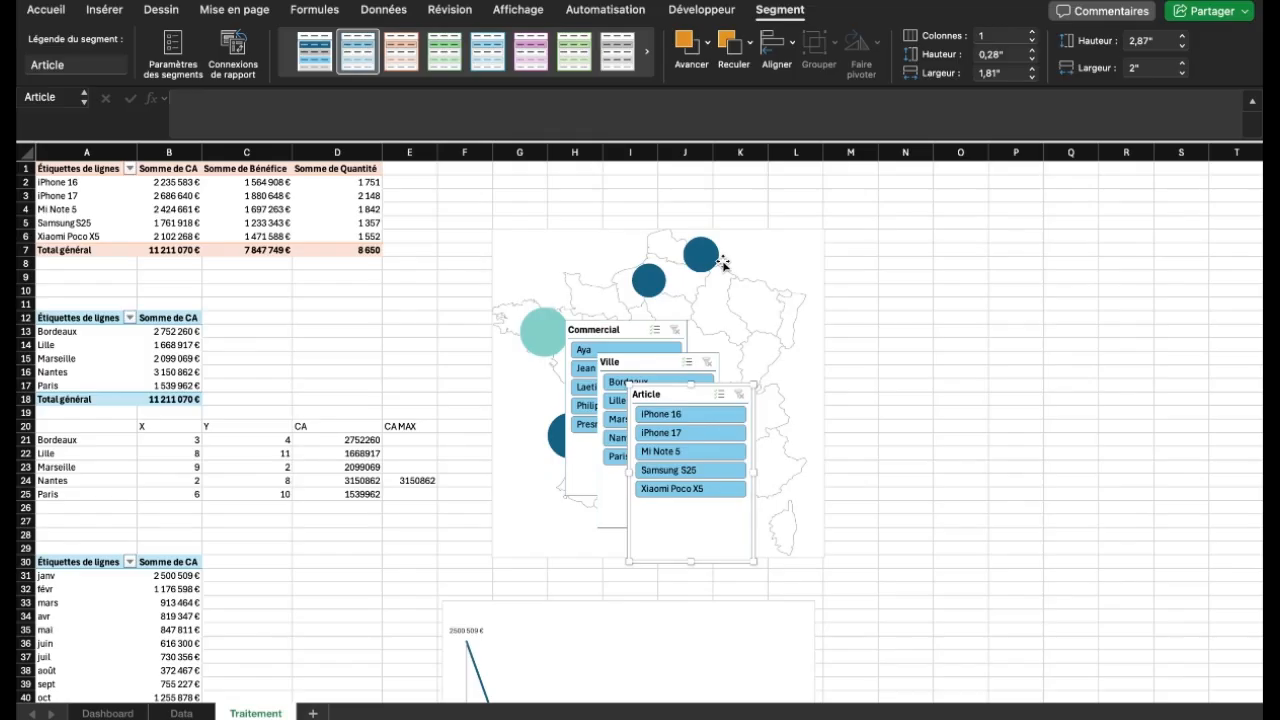
Copy the Commercial, Ville and Article slicers onto the Dashboard sheet and apply a dark blue slicer style to them
click(633, 328)
shift+click(645, 362)
shift+click(657, 396)
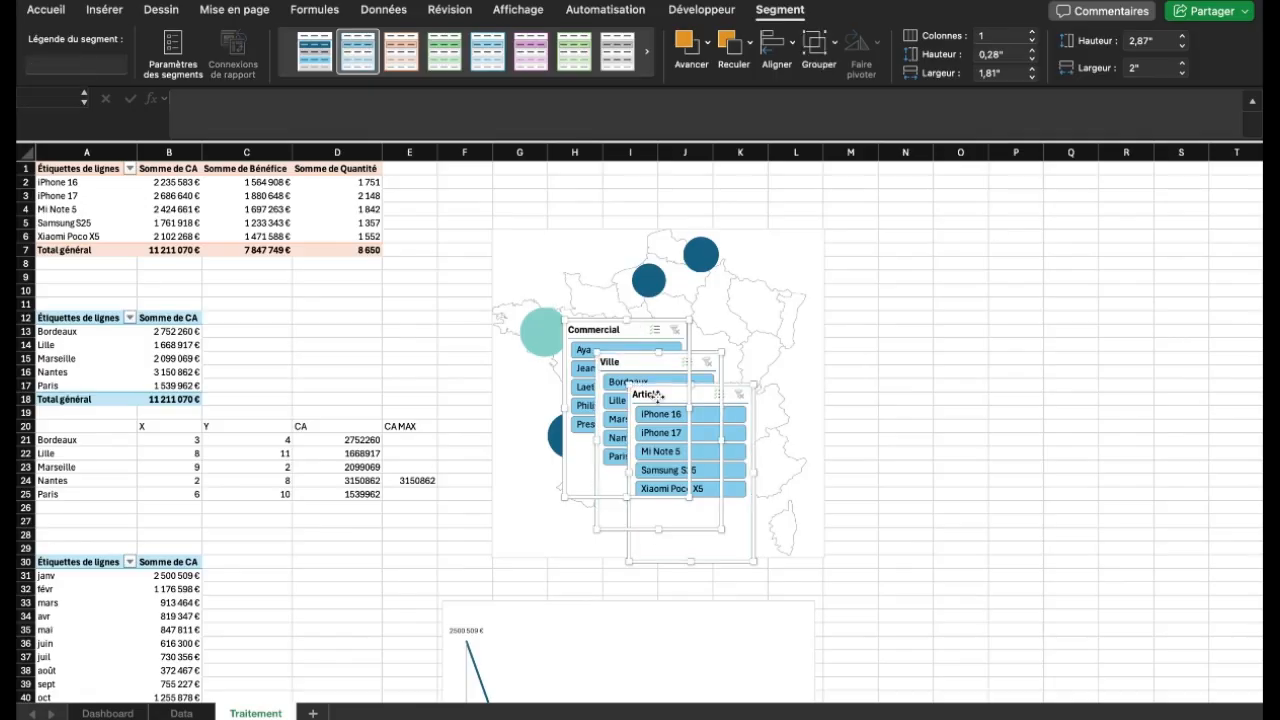
click(108, 713)
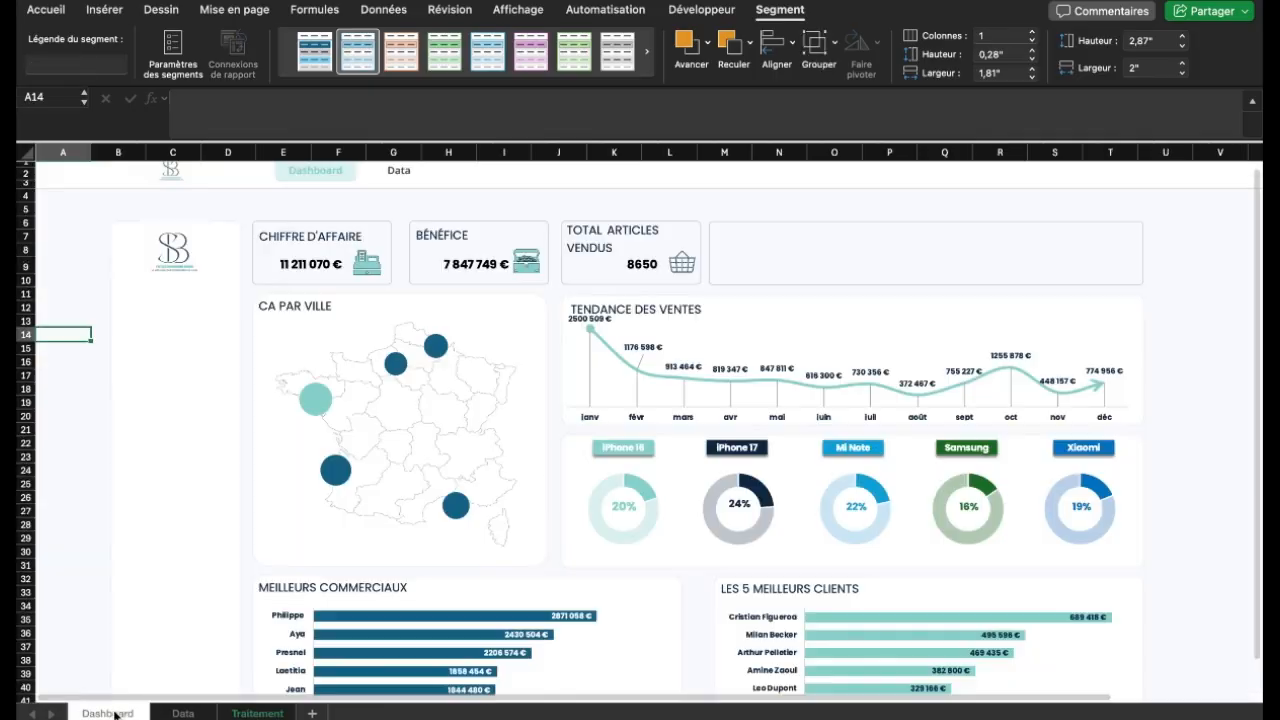
key(super+v)
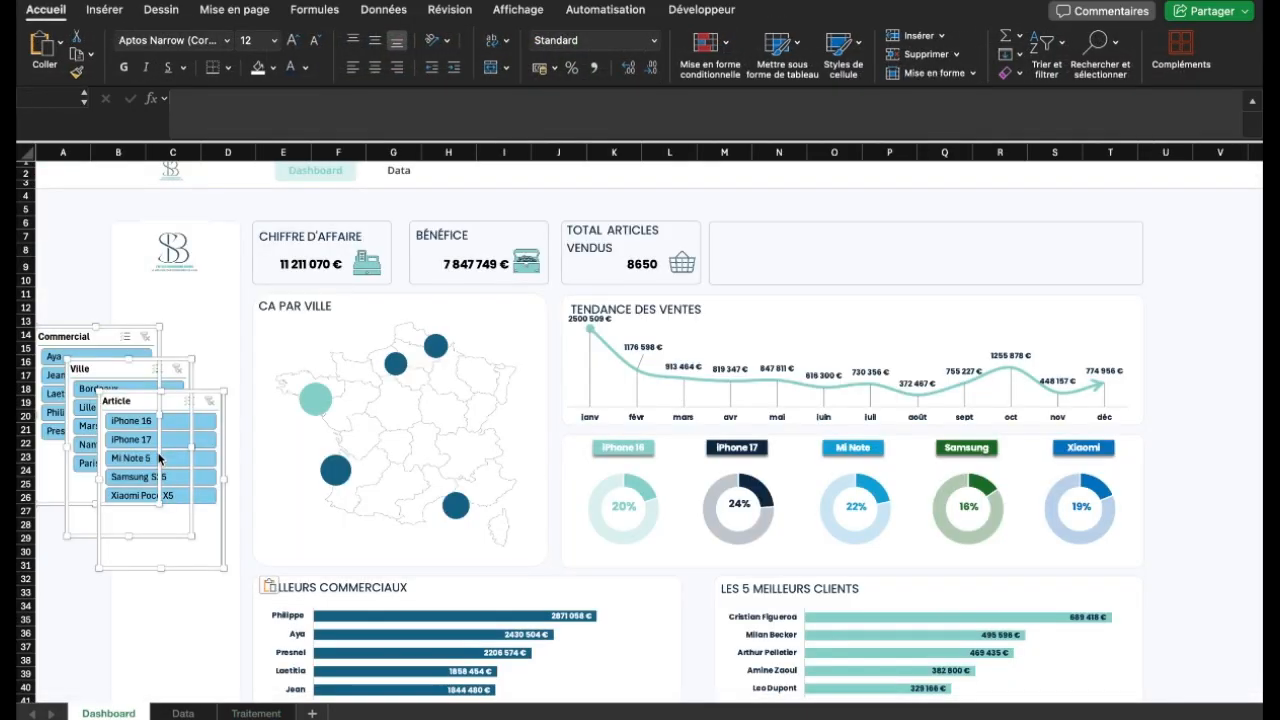
click(780, 10)
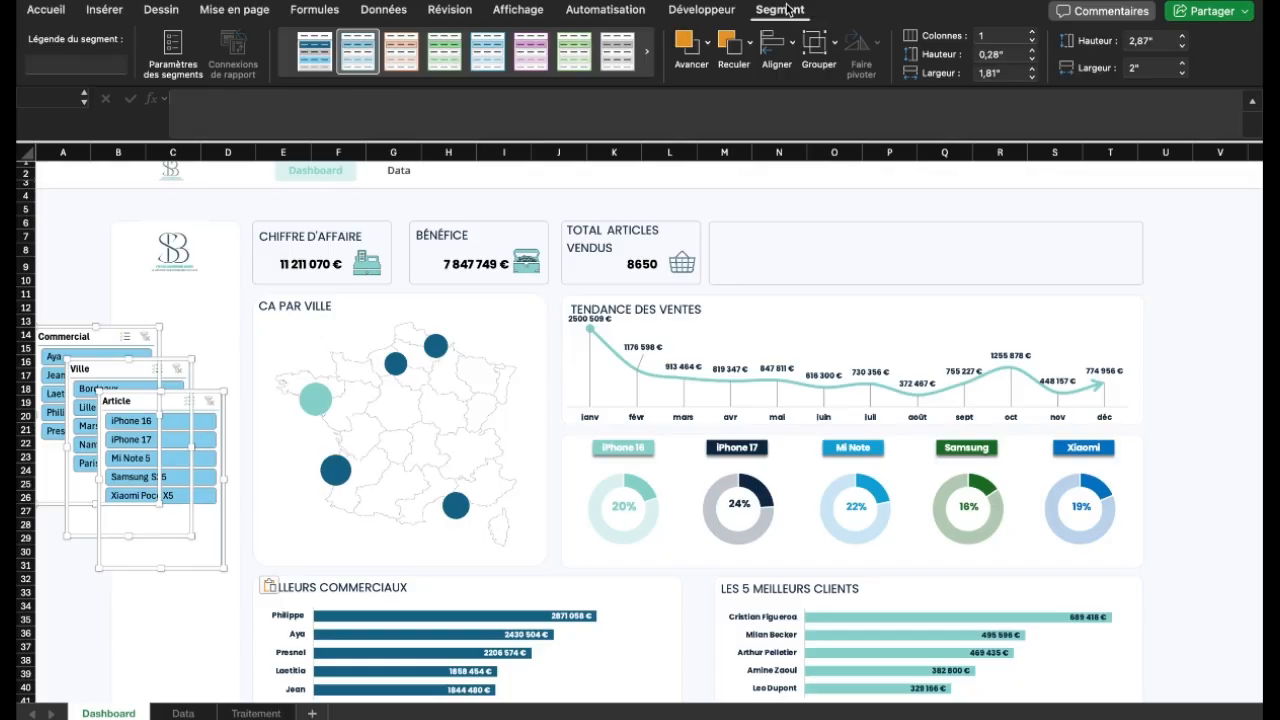
click(469, 83)
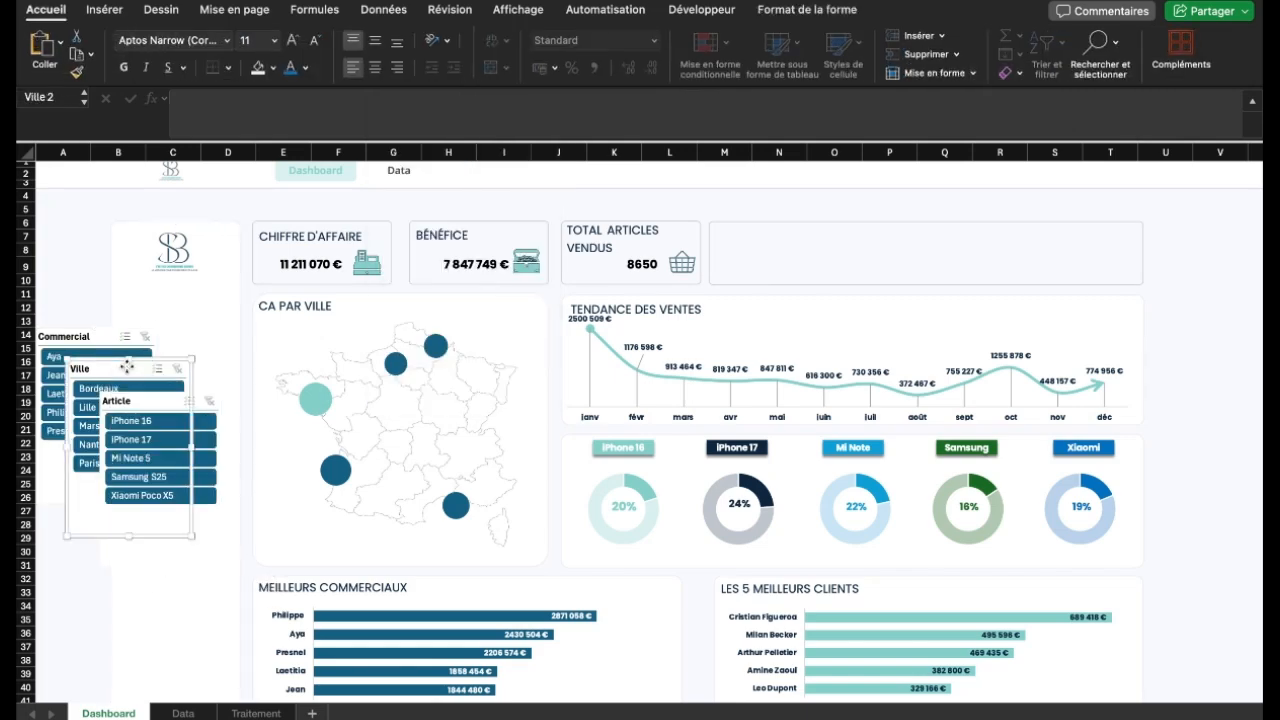
Stack the Commercial, Article and Ville slicers beneath the logo in the dashboard's white side column and shorten them to fit
drag(86, 366, 129, 580)
click(140, 397)
drag(172, 326, 182, 291)
drag(178, 459, 178, 405)
drag(188, 289, 187, 295)
drag(151, 472, 164, 423)
drag(180, 596, 166, 560)
scroll(166, 560, down, 2)
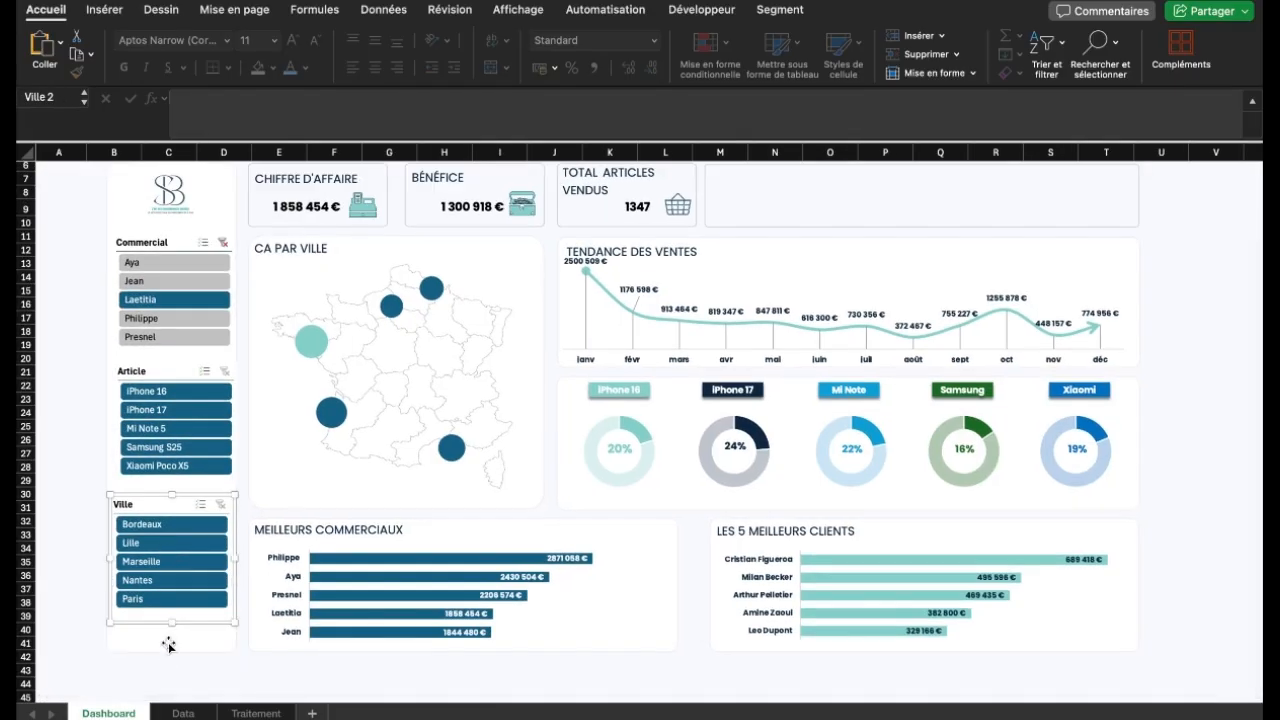
click(162, 660)
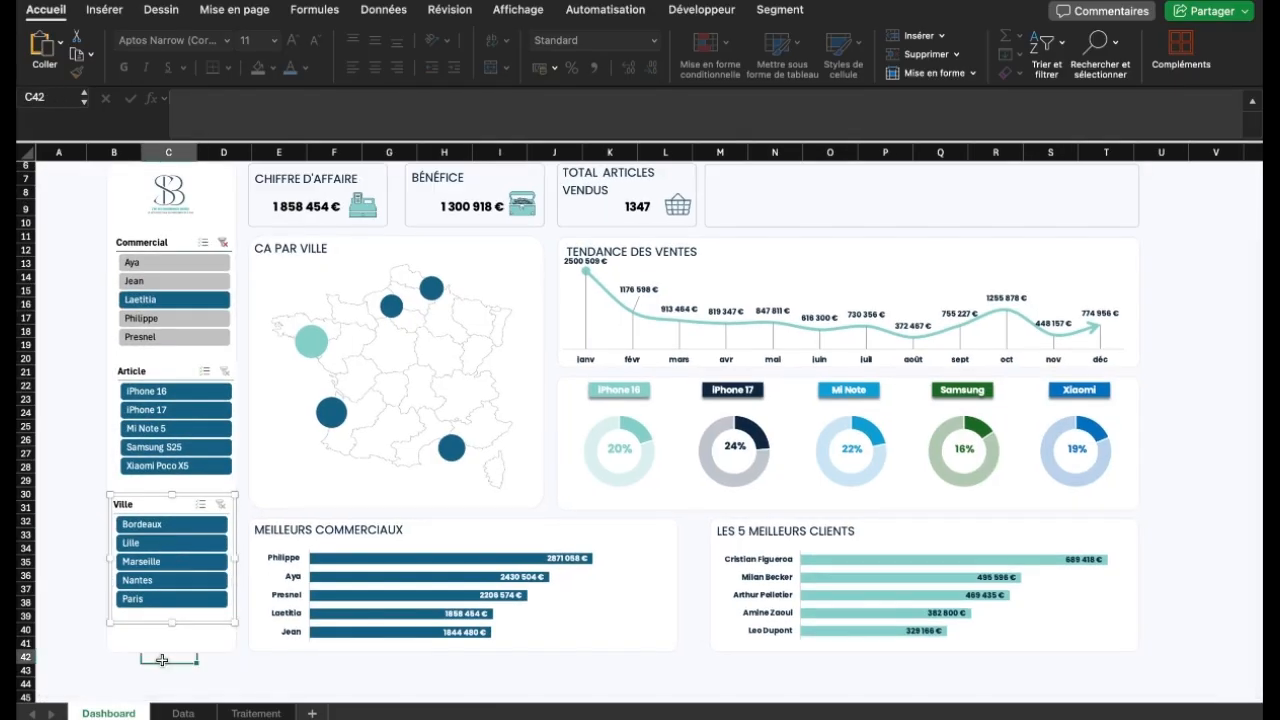
Align the Article and Commercial slicers along their left edges
click(169, 506)
click(153, 370)
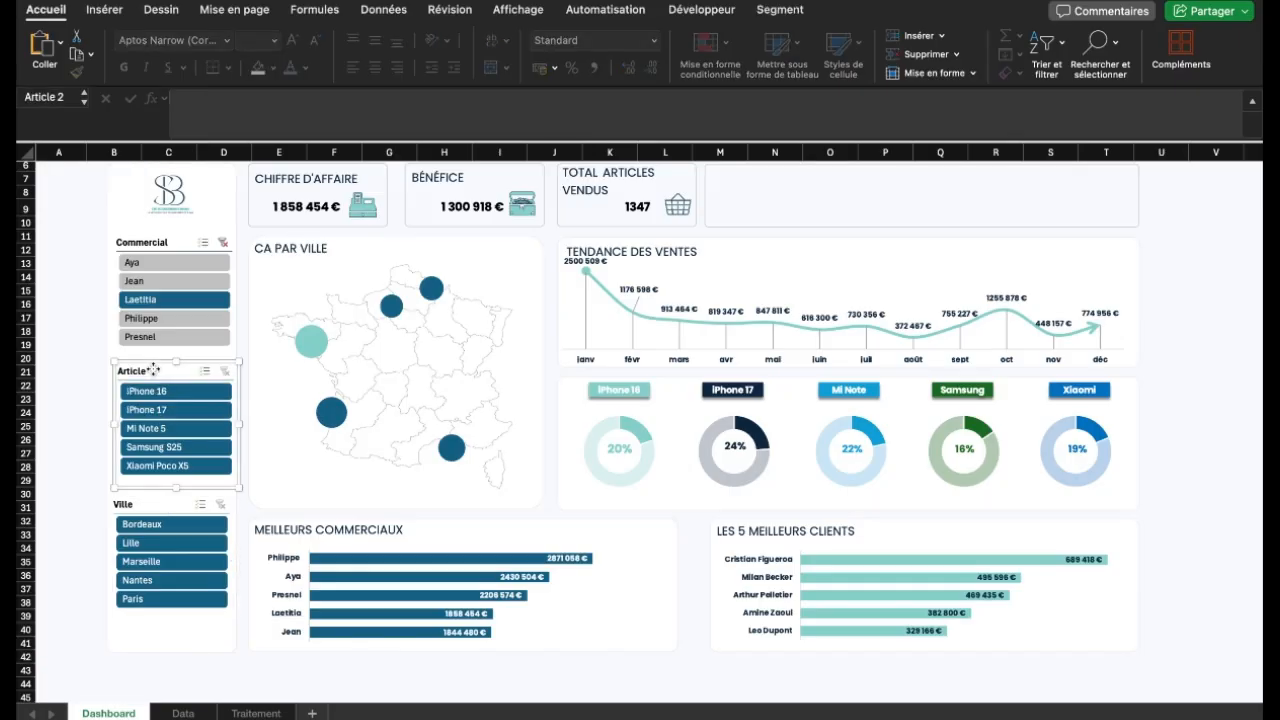
shift+click(160, 245)
click(782, 10)
click(774, 48)
click(815, 70)
click(74, 353)
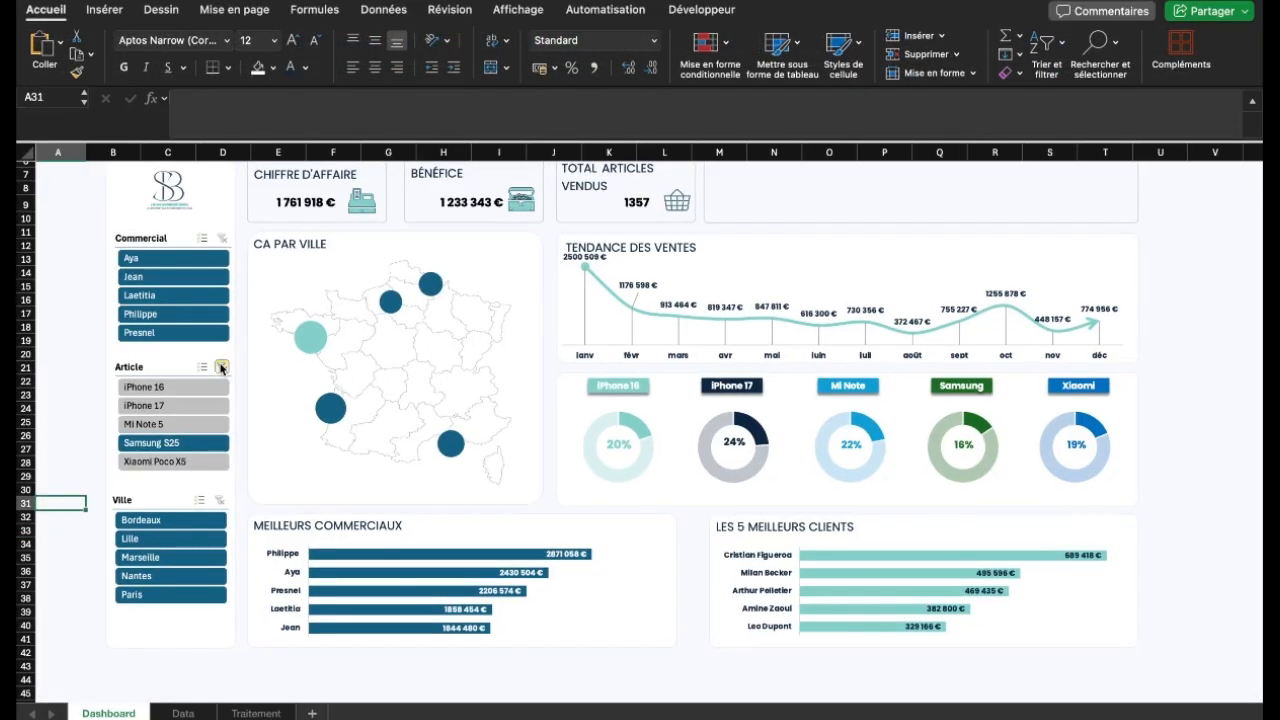
Clear the Article slicer's filter and check the revenue, profit and total articles cards along with the charts
click(221, 368)
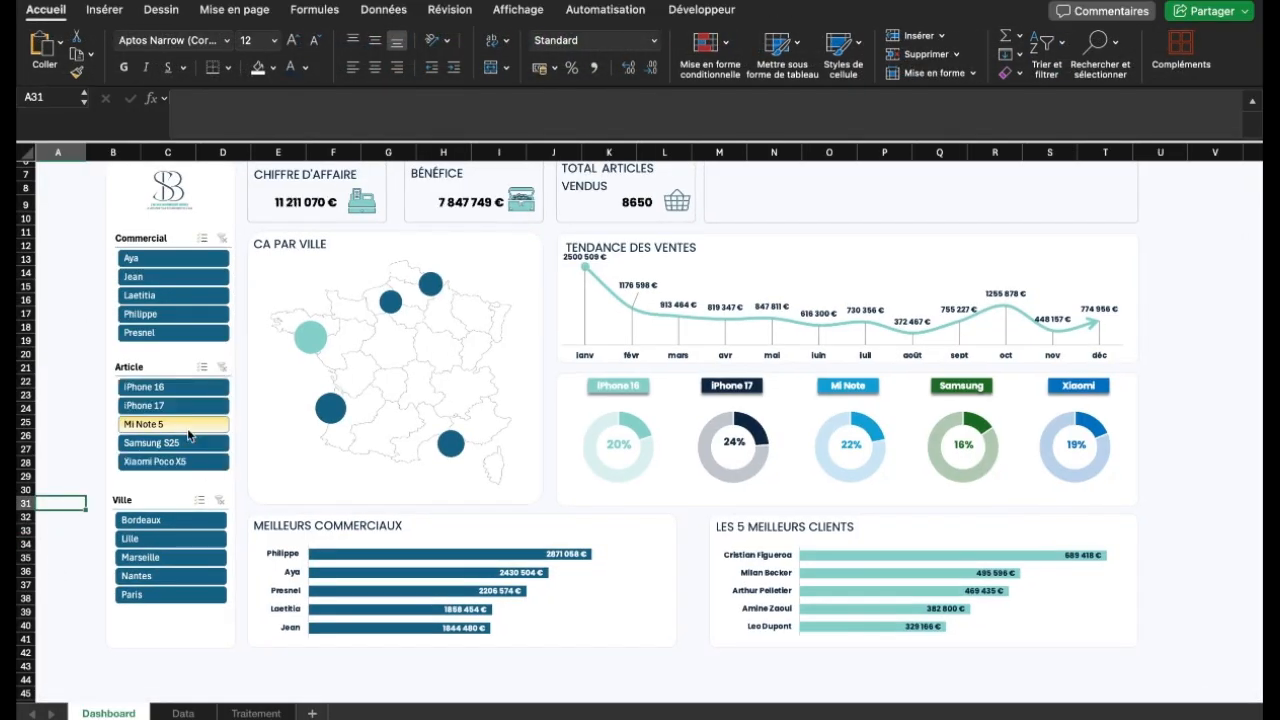
scroll(188, 435, up, 3)
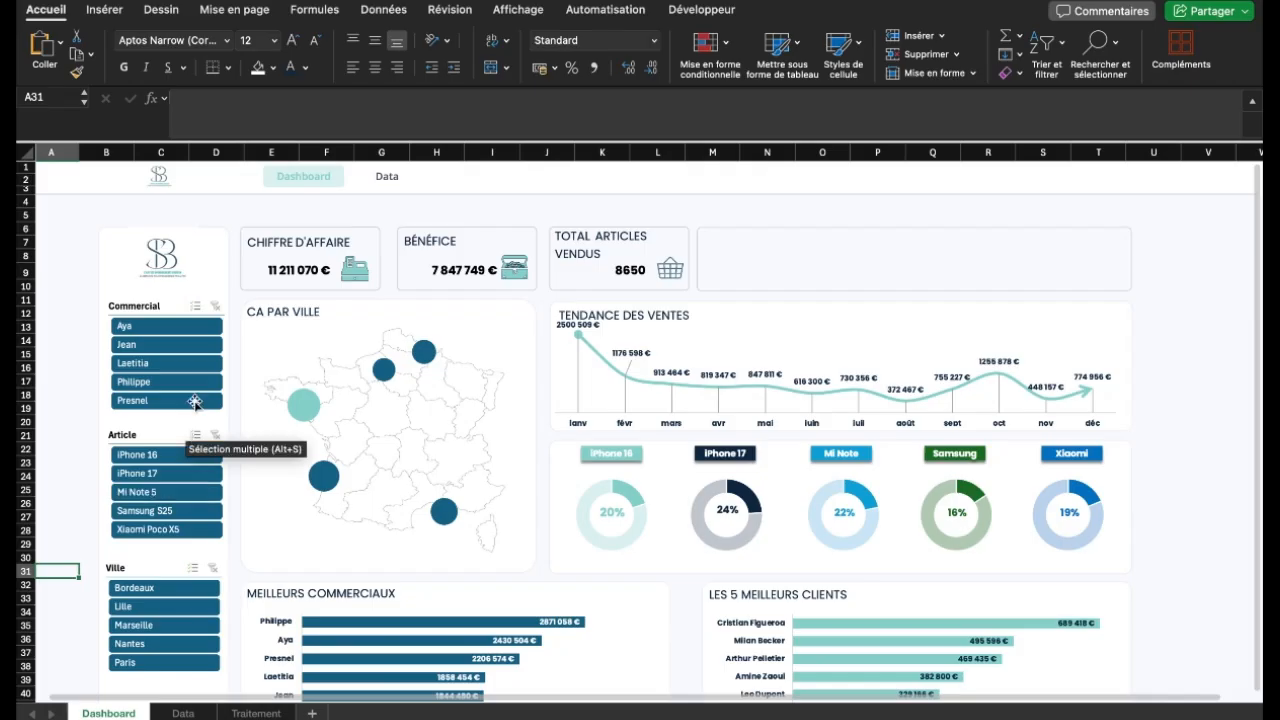
click(290, 272)
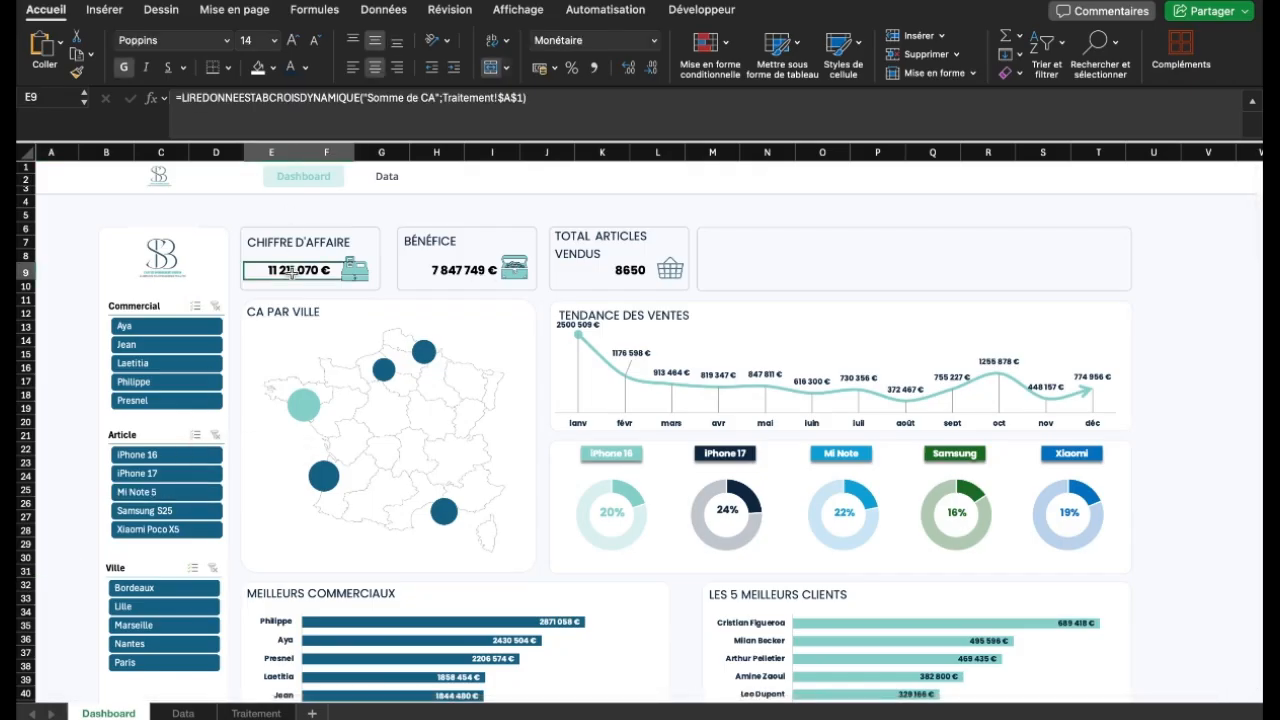
click(442, 270)
click(600, 253)
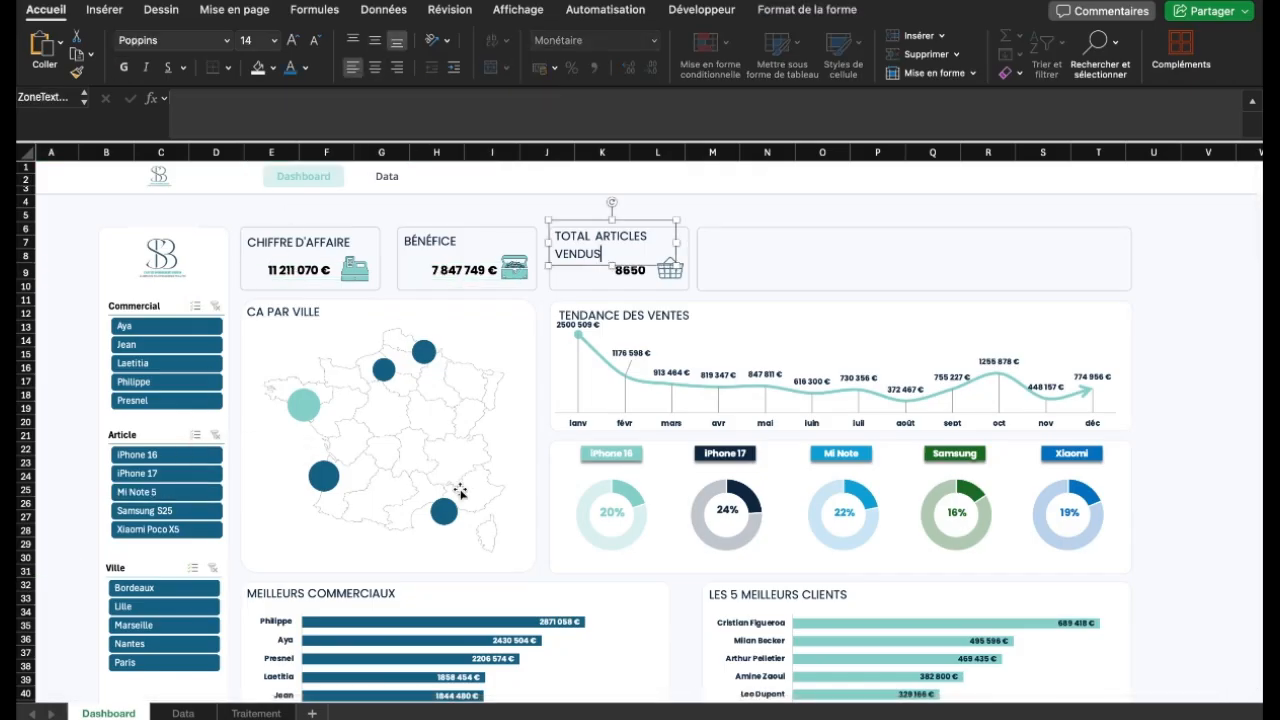
scroll(700, 500, down, 3)
scroll(759, 577, up, 2)
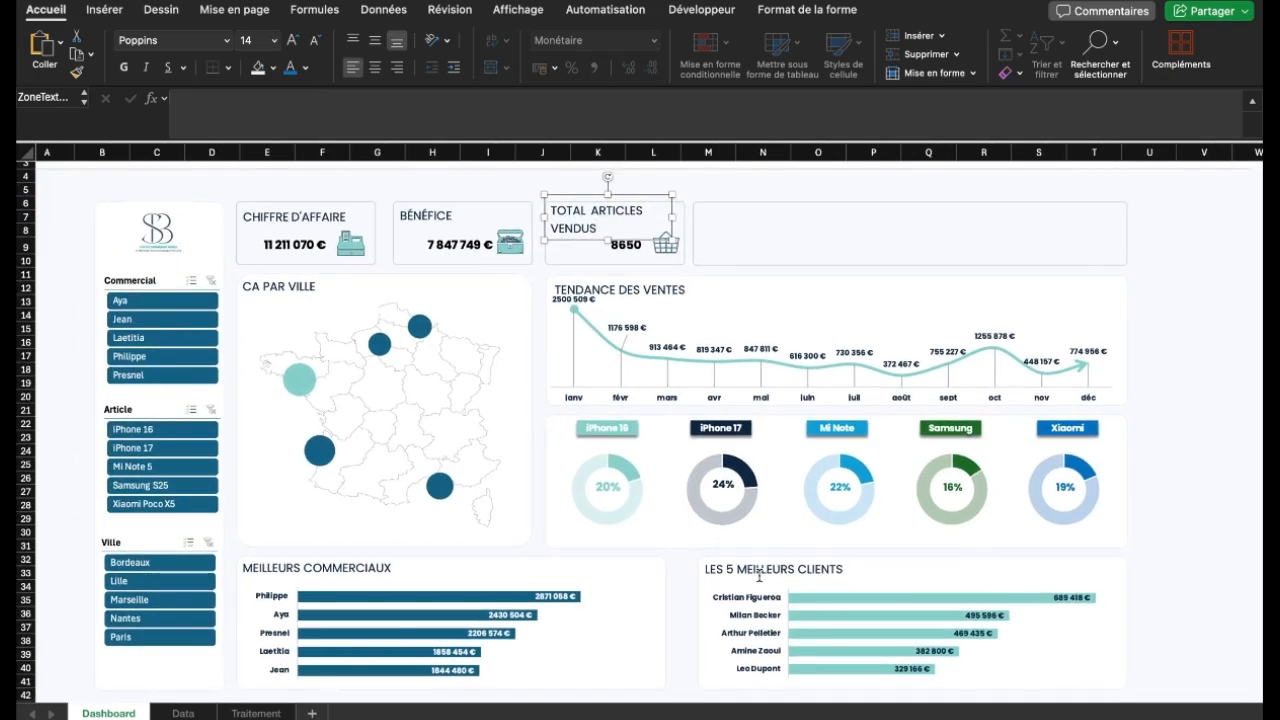
Review which pivot tables are listed in the Commercial slicer's report connections
click(160, 285)
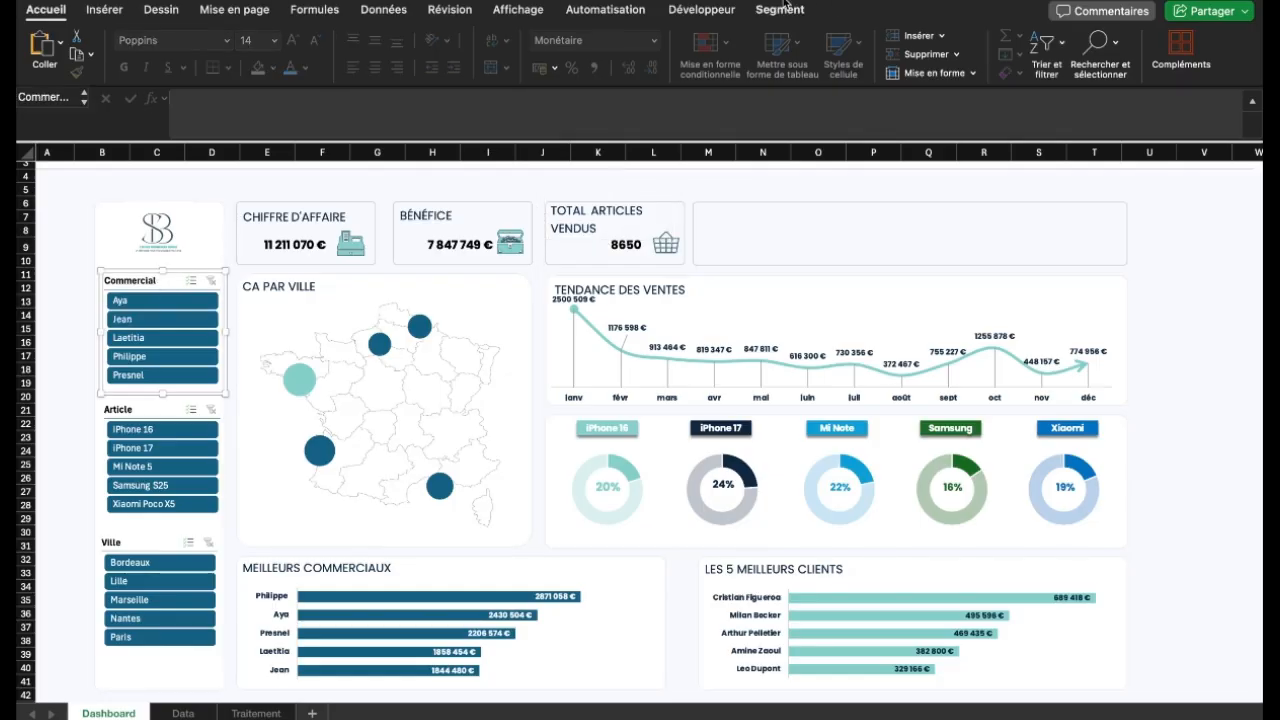
click(780, 10)
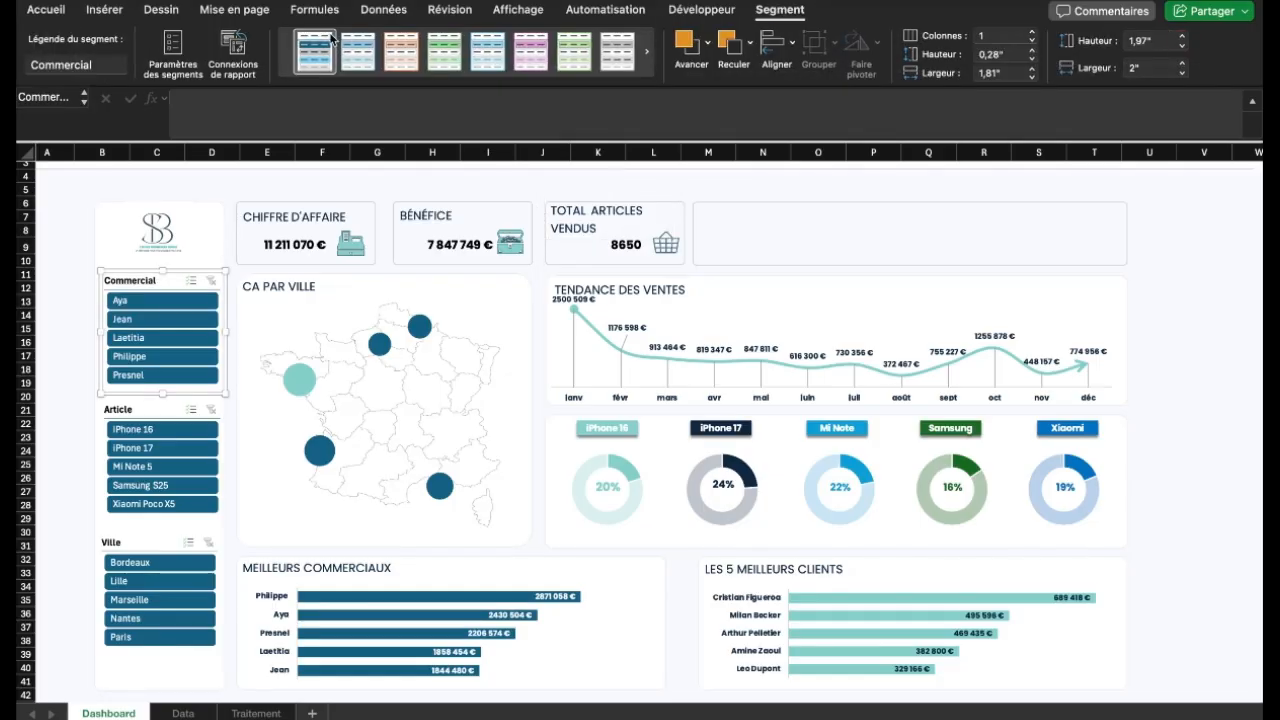
click(229, 55)
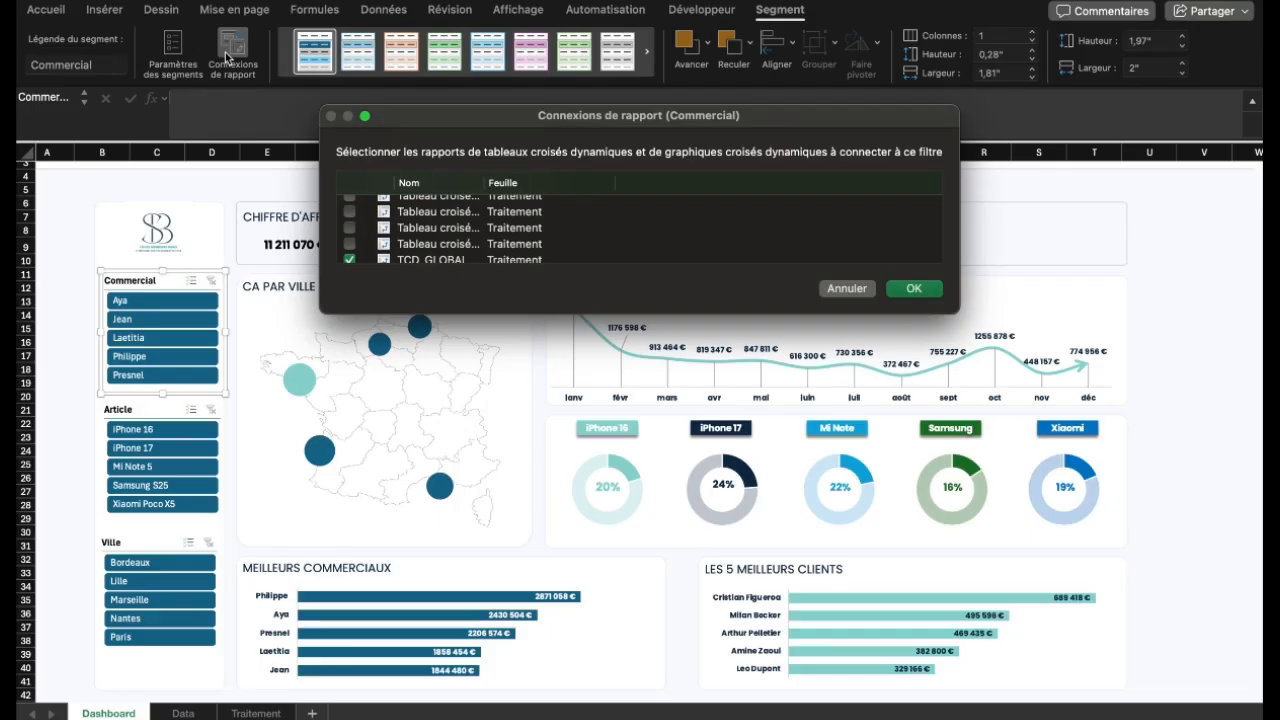
scroll(424, 251, down, 1)
scroll(426, 250, up, 3)
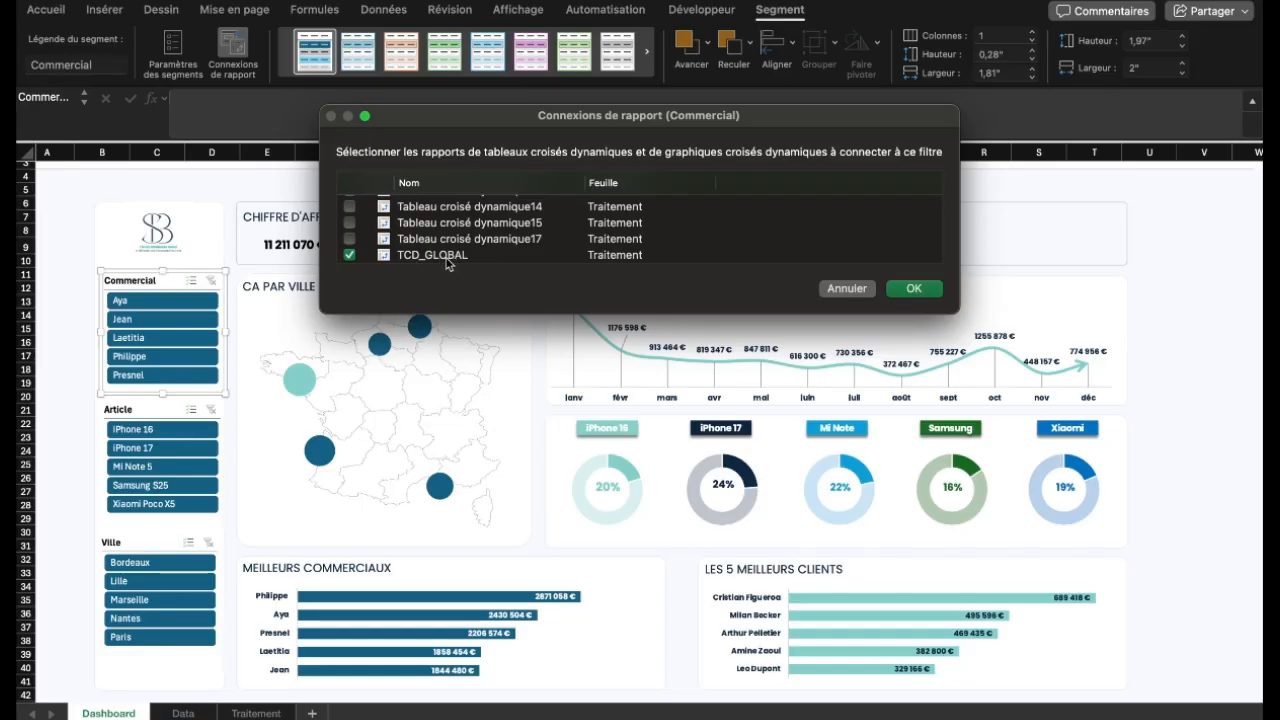
scroll(447, 264, up, 3)
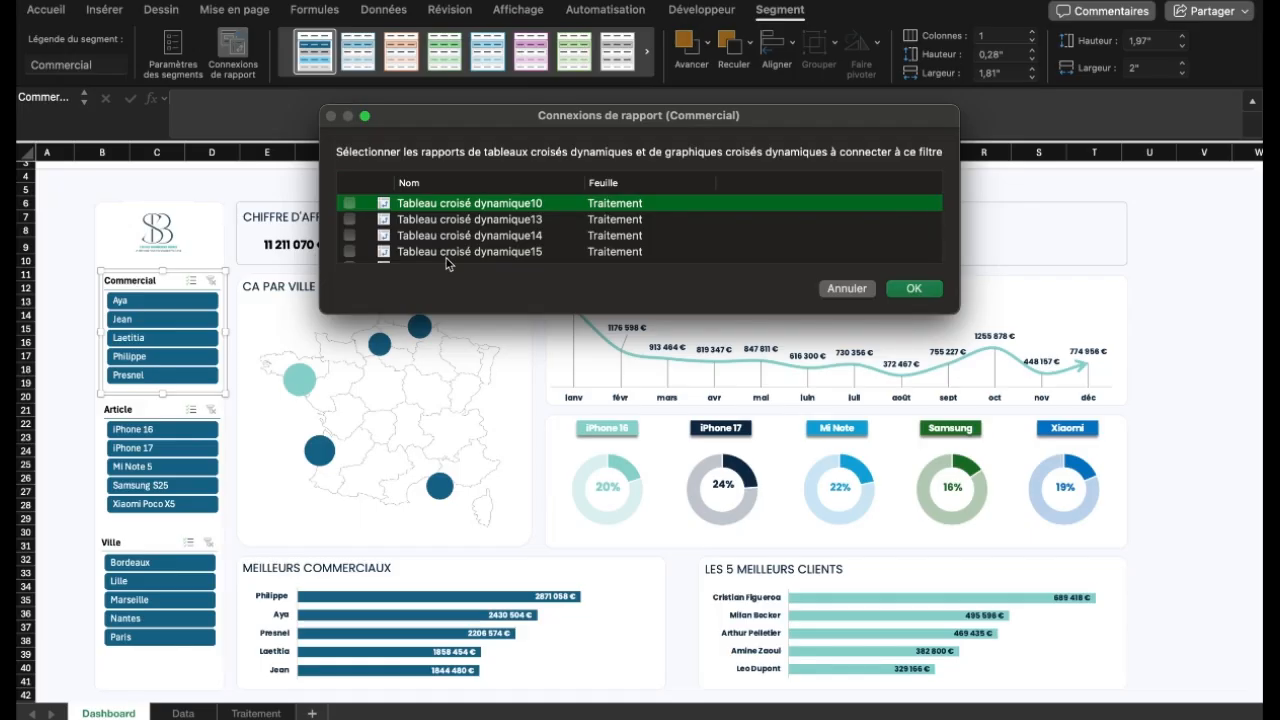
scroll(447, 260, down, 2)
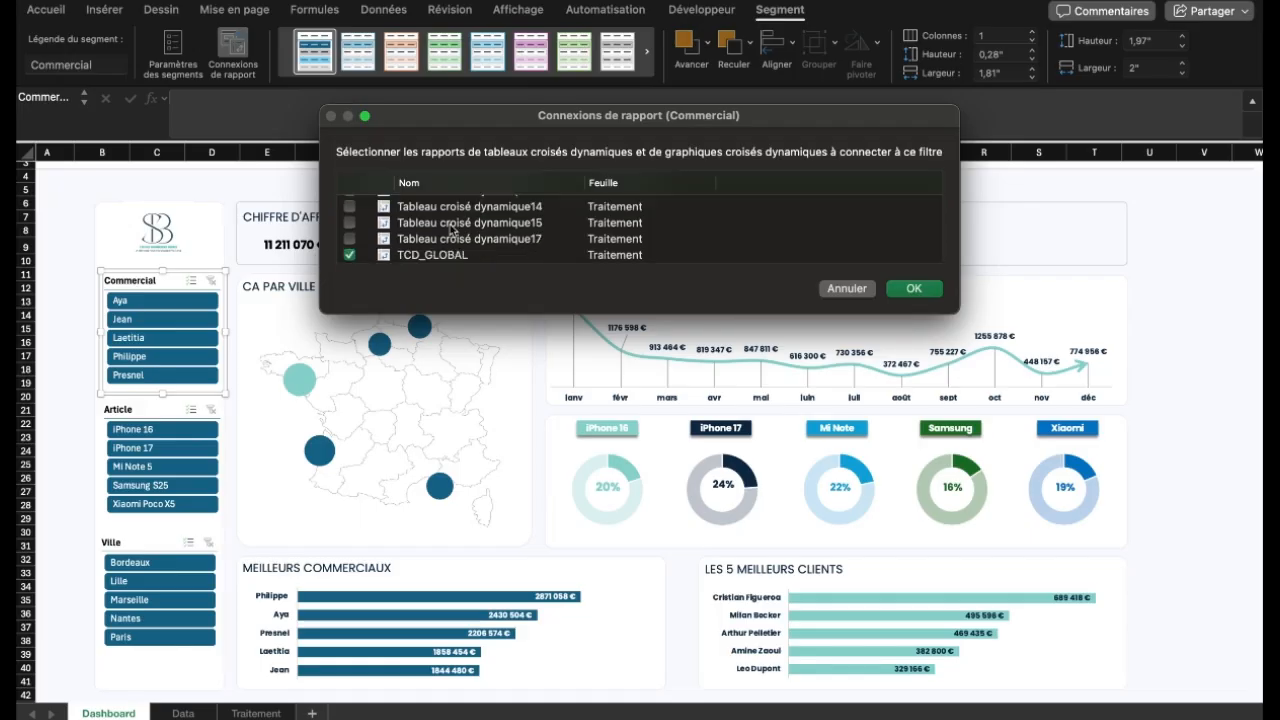
scroll(450, 230, up, 3)
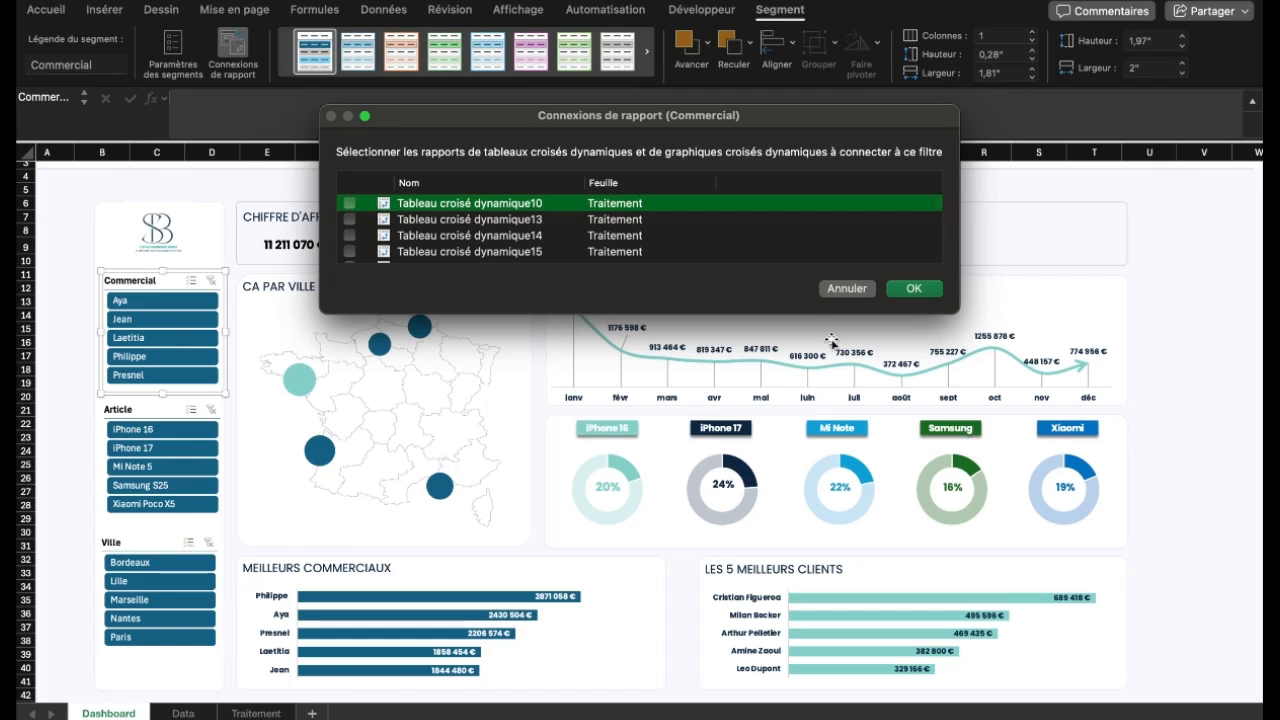
click(912, 291)
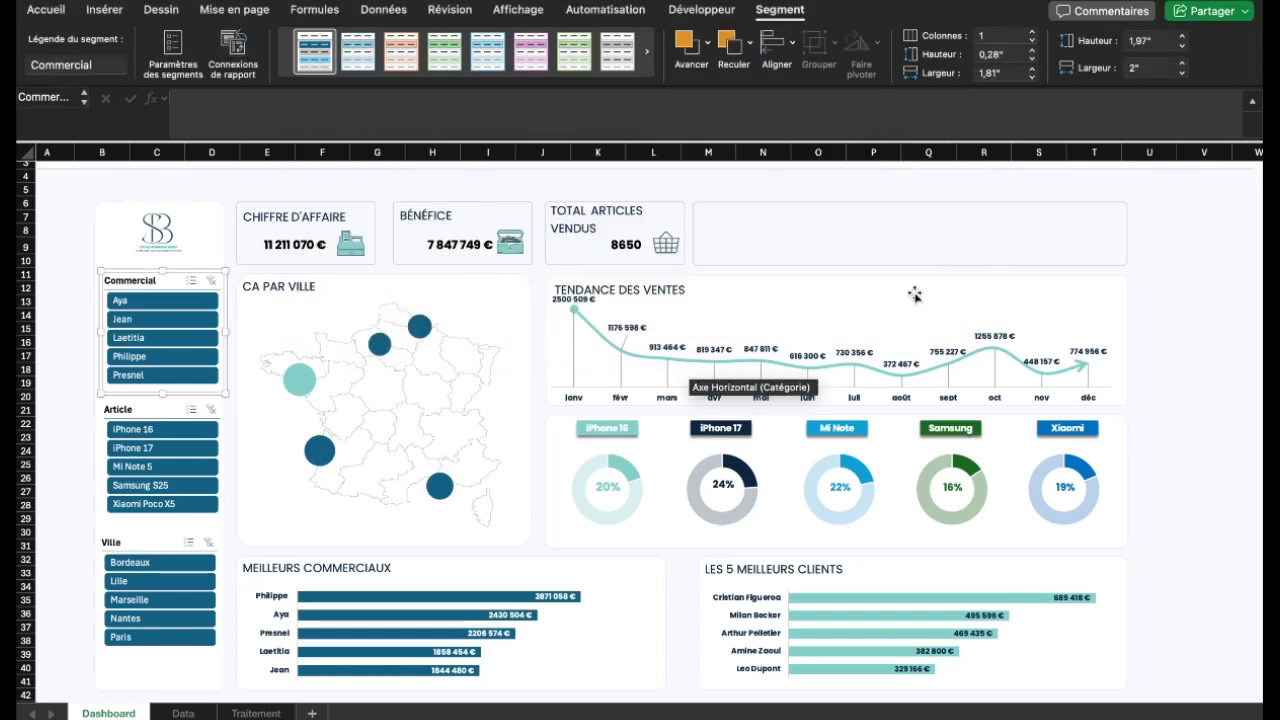
Rename the pivot table of CA by city on the Traitement sheet as CA_VILLE
click(250, 713)
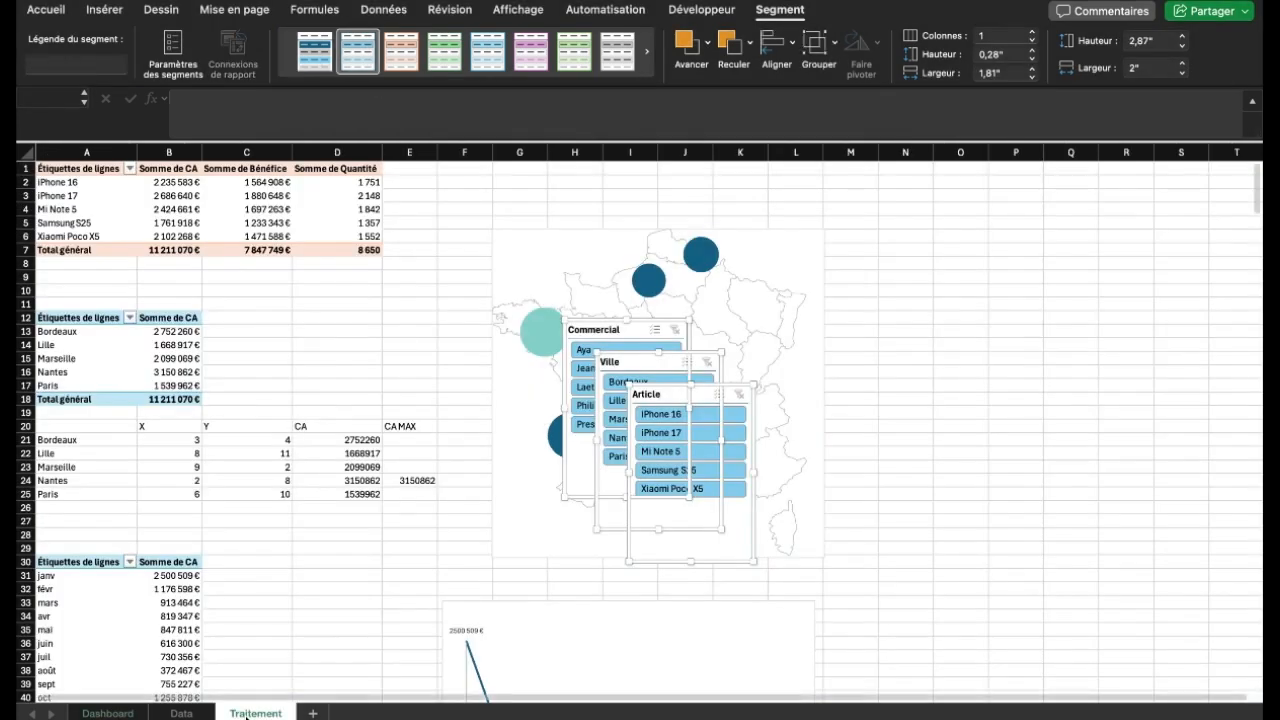
click(82, 317)
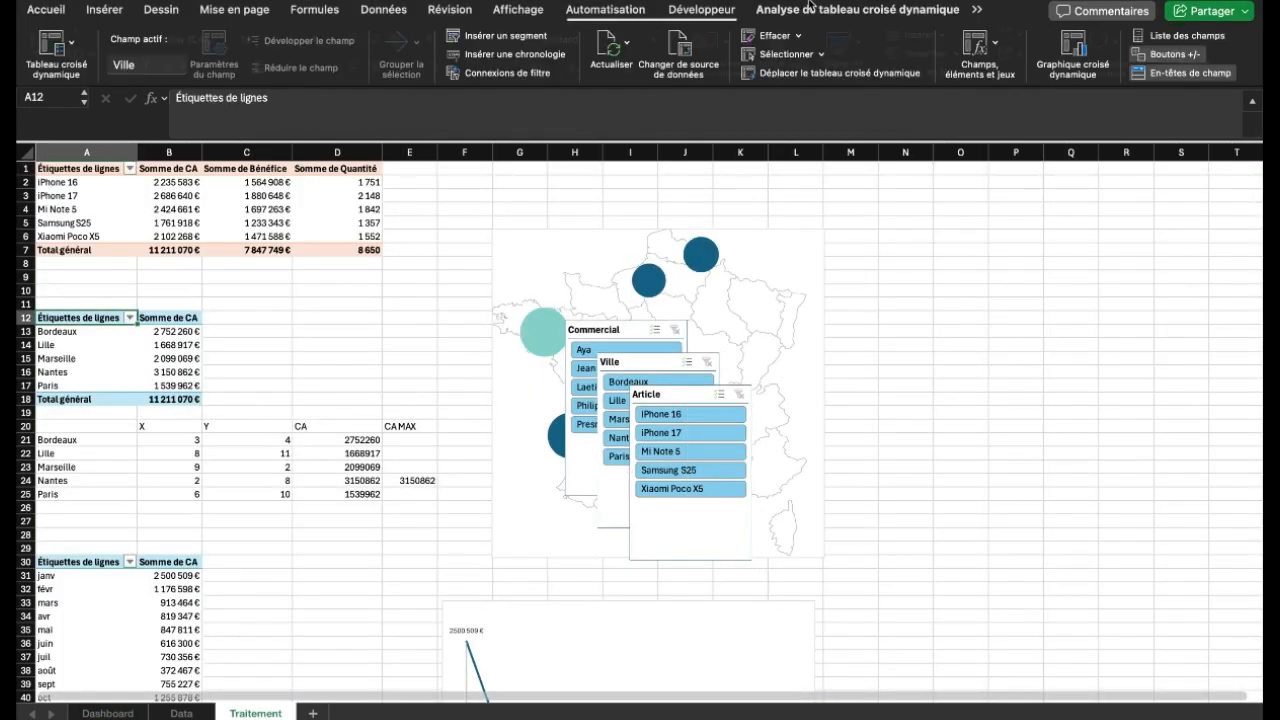
click(57, 50)
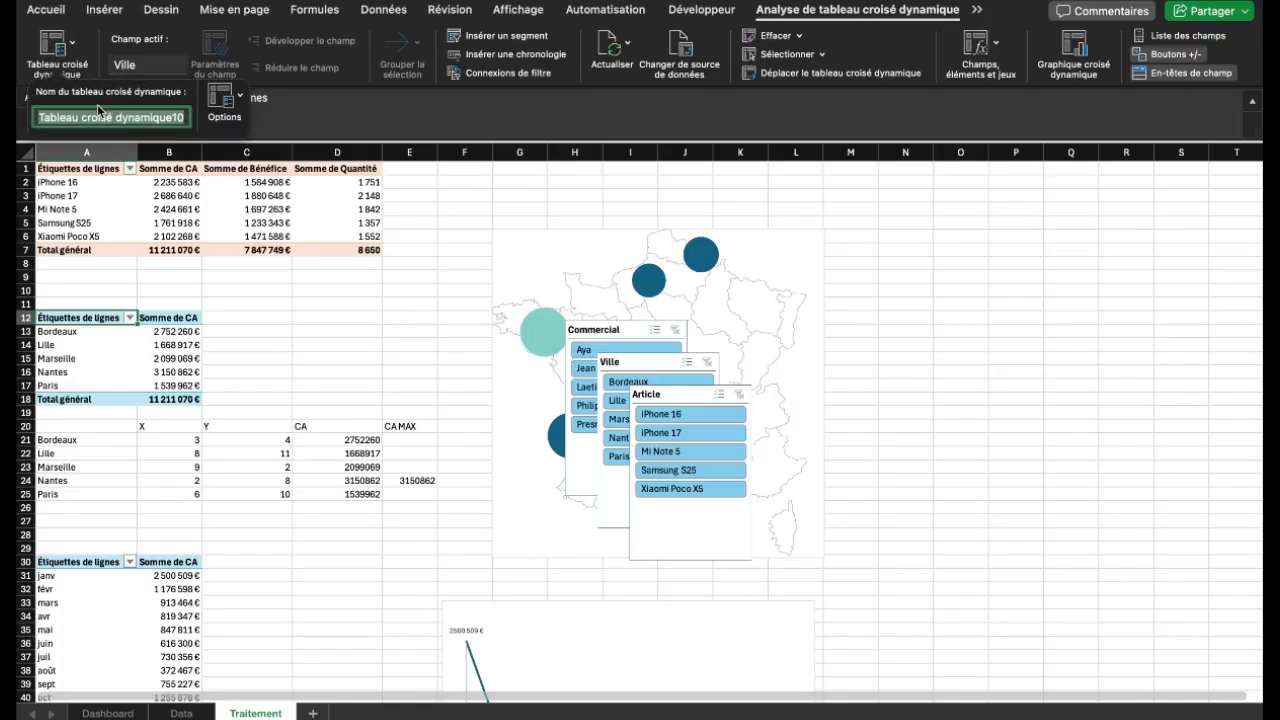
text(CA_VILLE)
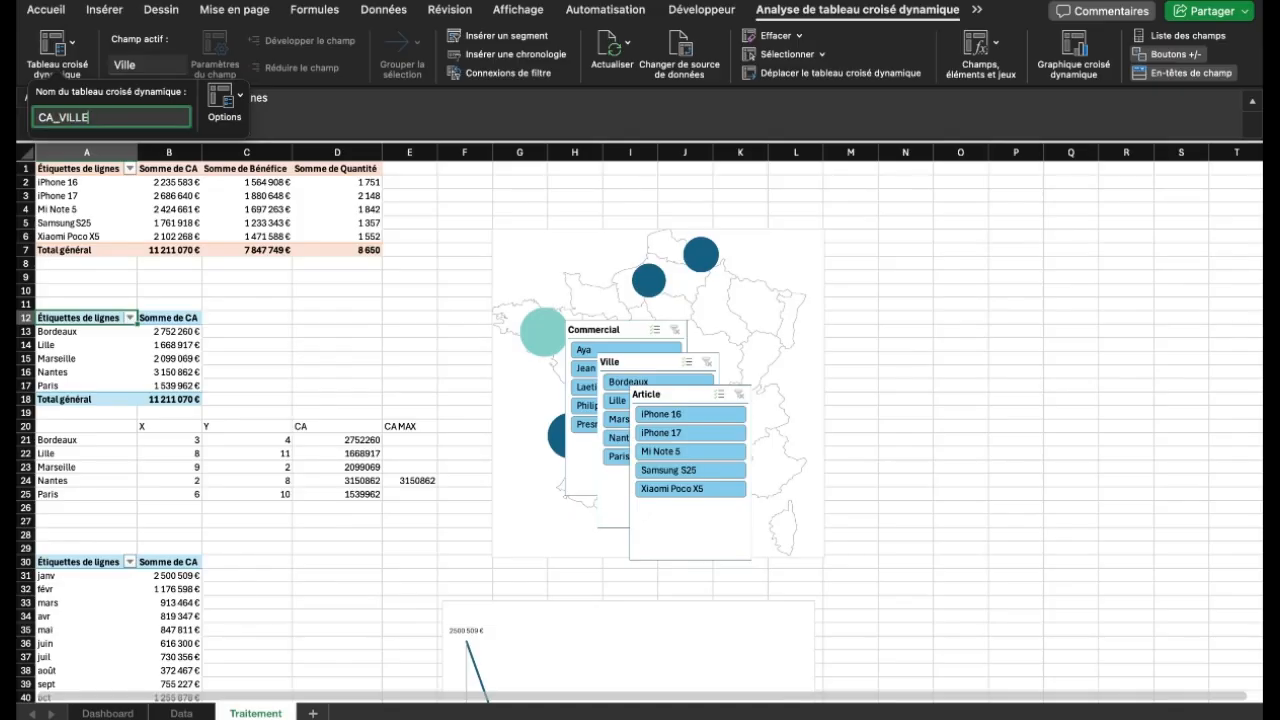
Rename the monthly sales pivot table as TENDANCE_VENTES
scroll(640, 430, down, 5)
click(80, 433)
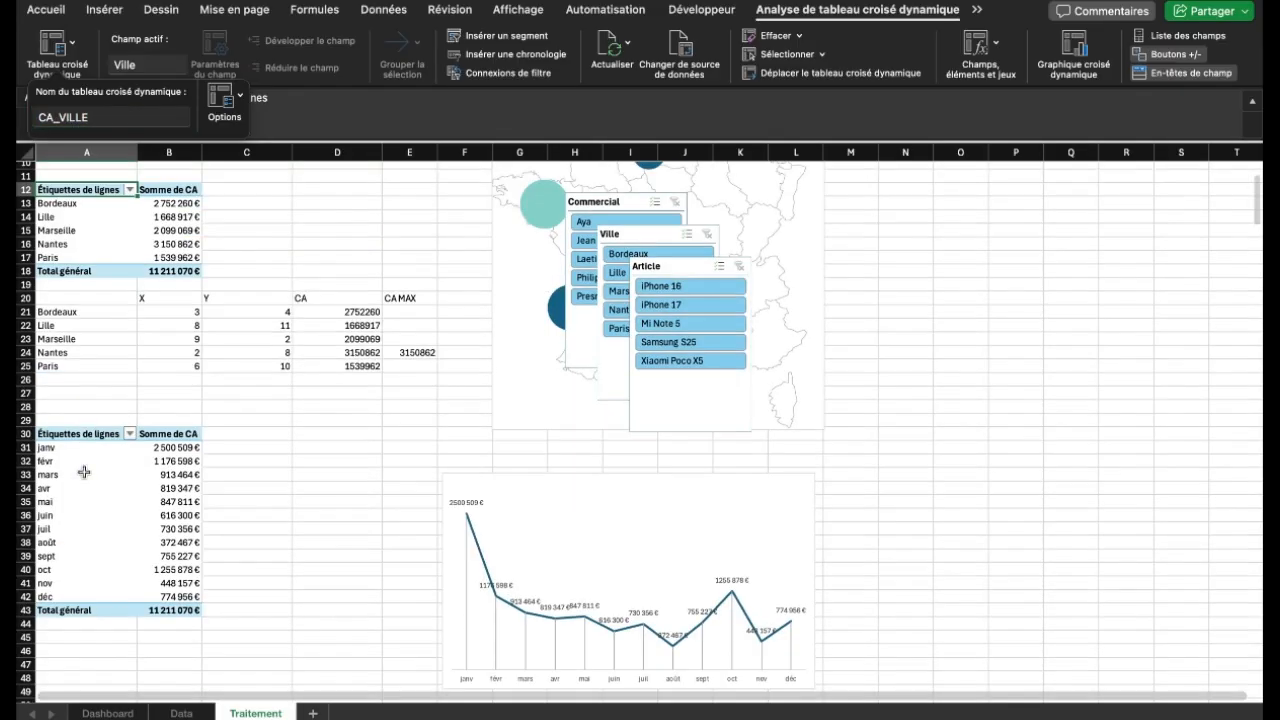
click(57, 50)
text(TENDANCE_VENTES)
key(Return)
Rename the salespeople pivot table as CA_COMMERCIAUX
scroll(82, 278, down, 5)
click(95, 523)
click(57, 48)
text(CA_COMMERCIAUX)
key(Return)
Rename the top five clients pivot table as CA_CLIENT
scroll(640, 430, down, 5)
click(80, 494)
click(66, 72)
text(CA_CLIENT)
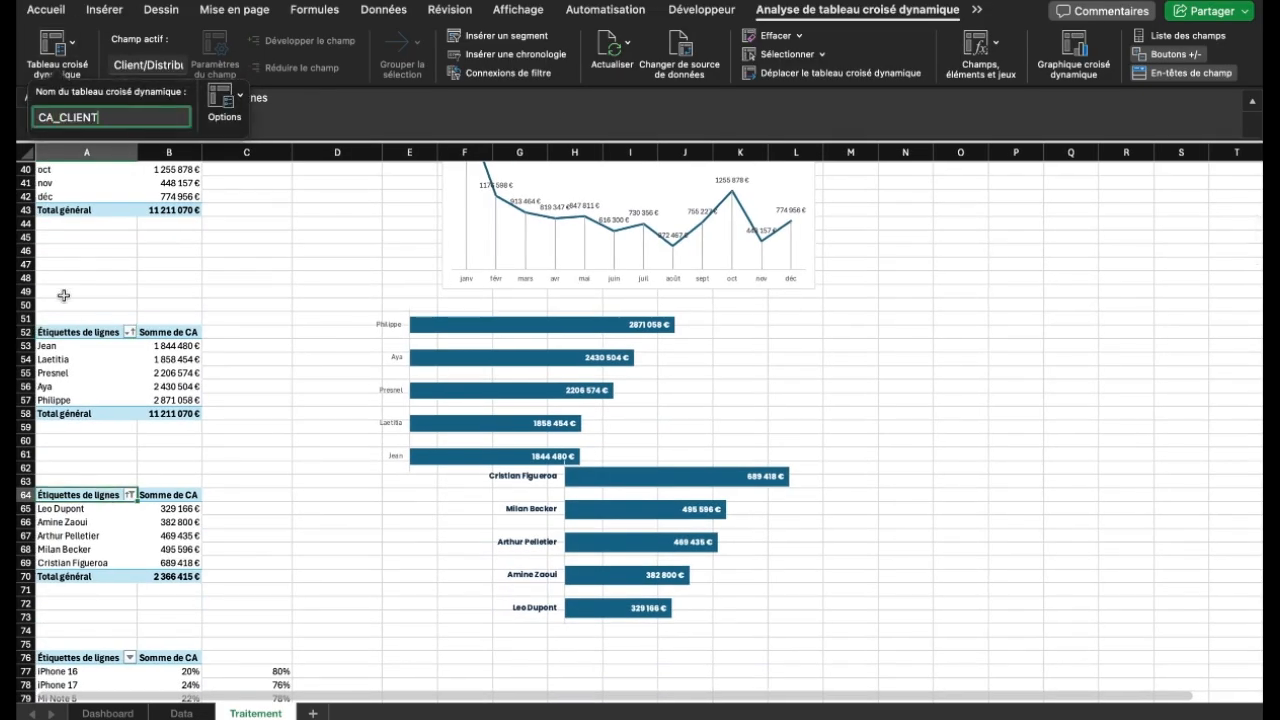
Rename the pivot table of product percentages as CA_ARTICLE
scroll(64, 292, down, 5)
click(85, 467)
click(57, 46)
text(CA_ARTICLE)
key(Return)
scroll(640, 430, up, 2)
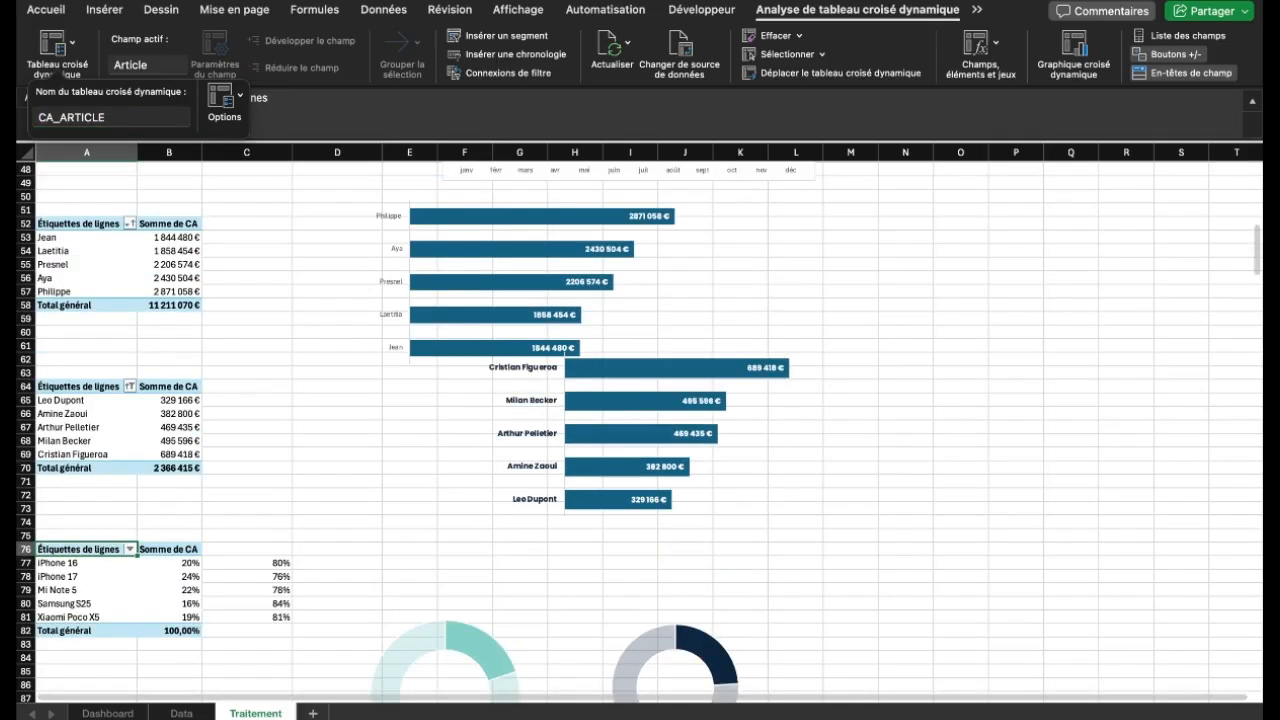
Connect the Dashboard's Commercial slicer to CA_ARTICLE, CA_CLIENT, CA_VILLE and TENDANCE_VENTES as well, leaving CA_COMMERCIAUX out
click(120, 713)
click(150, 277)
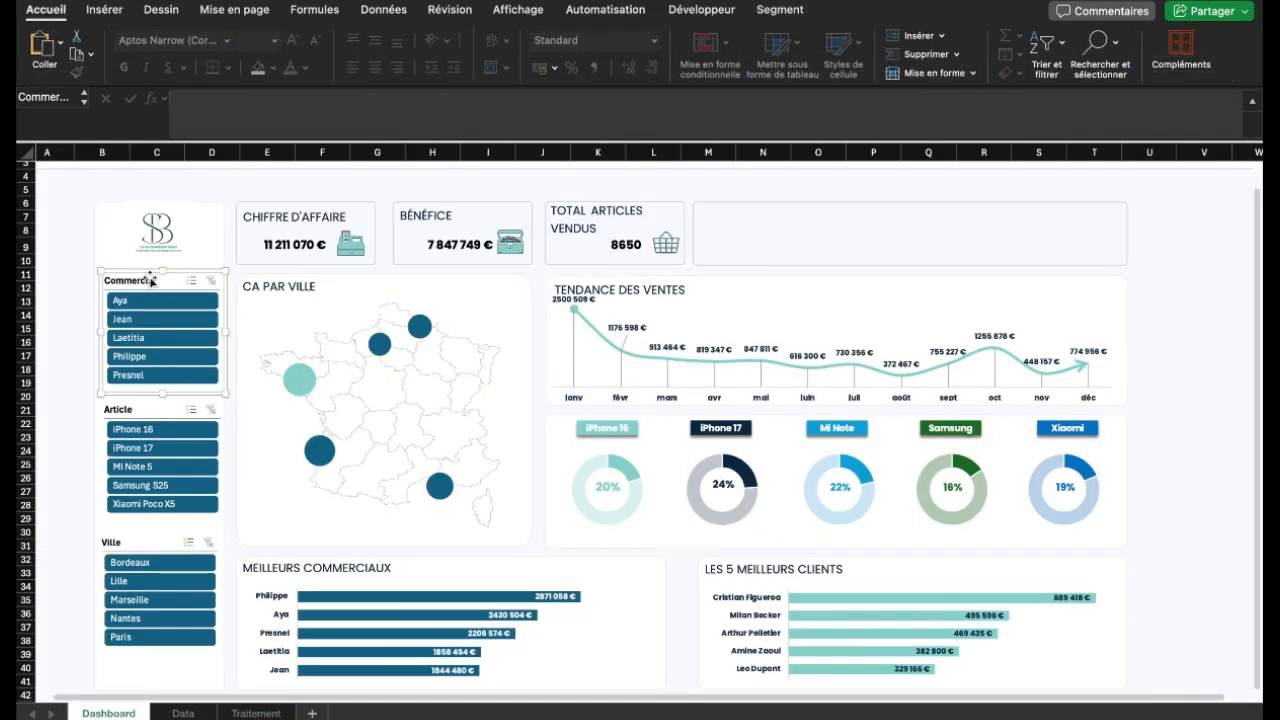
click(780, 9)
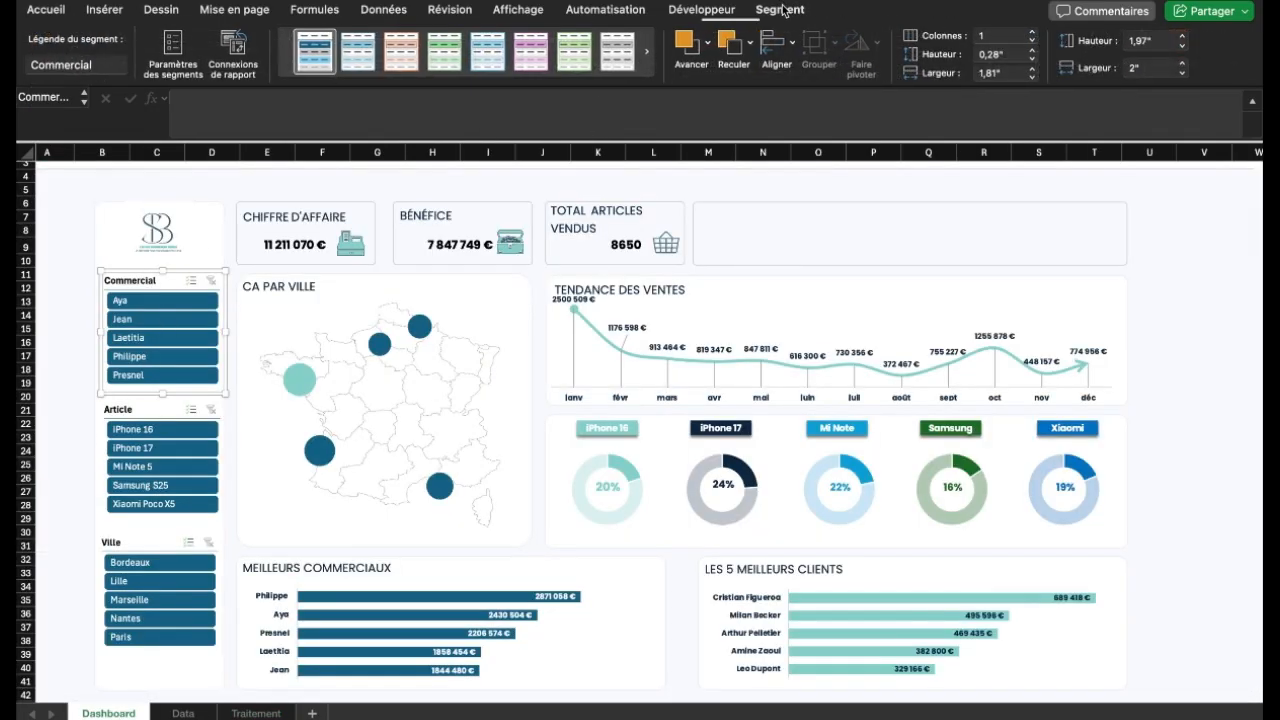
click(248, 70)
scroll(419, 225, up, 2)
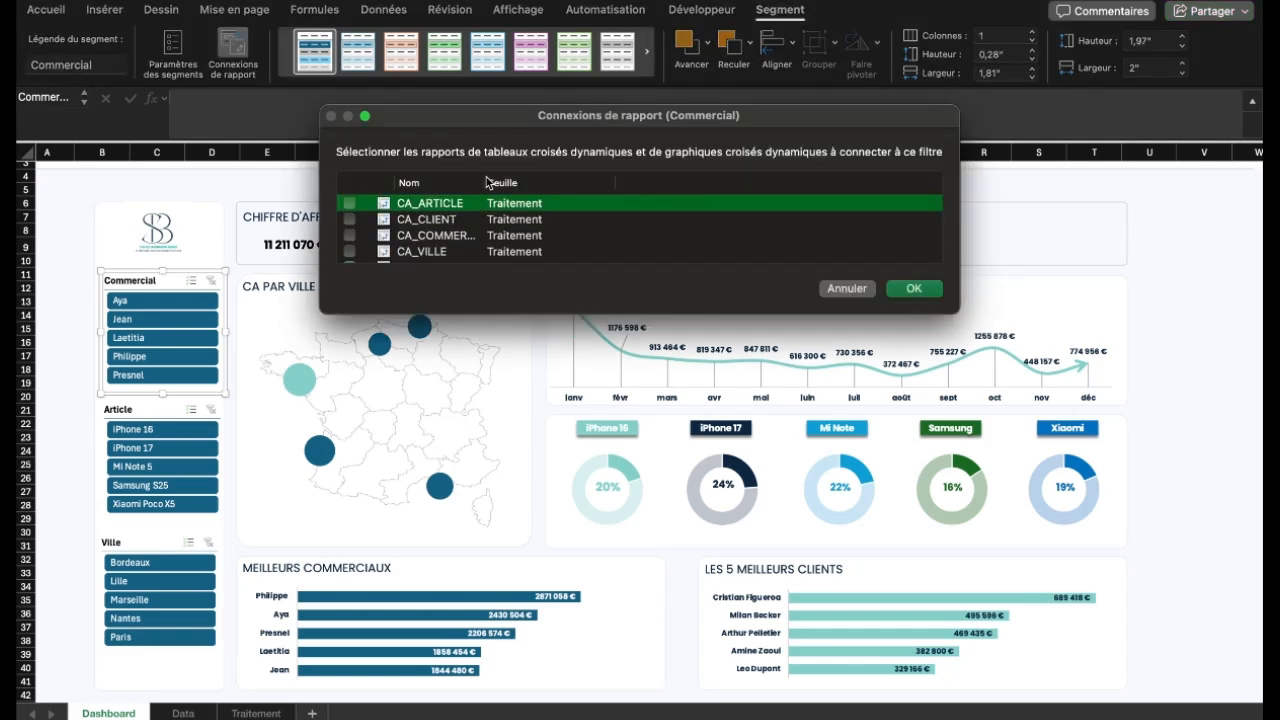
drag(486, 177, 575, 172)
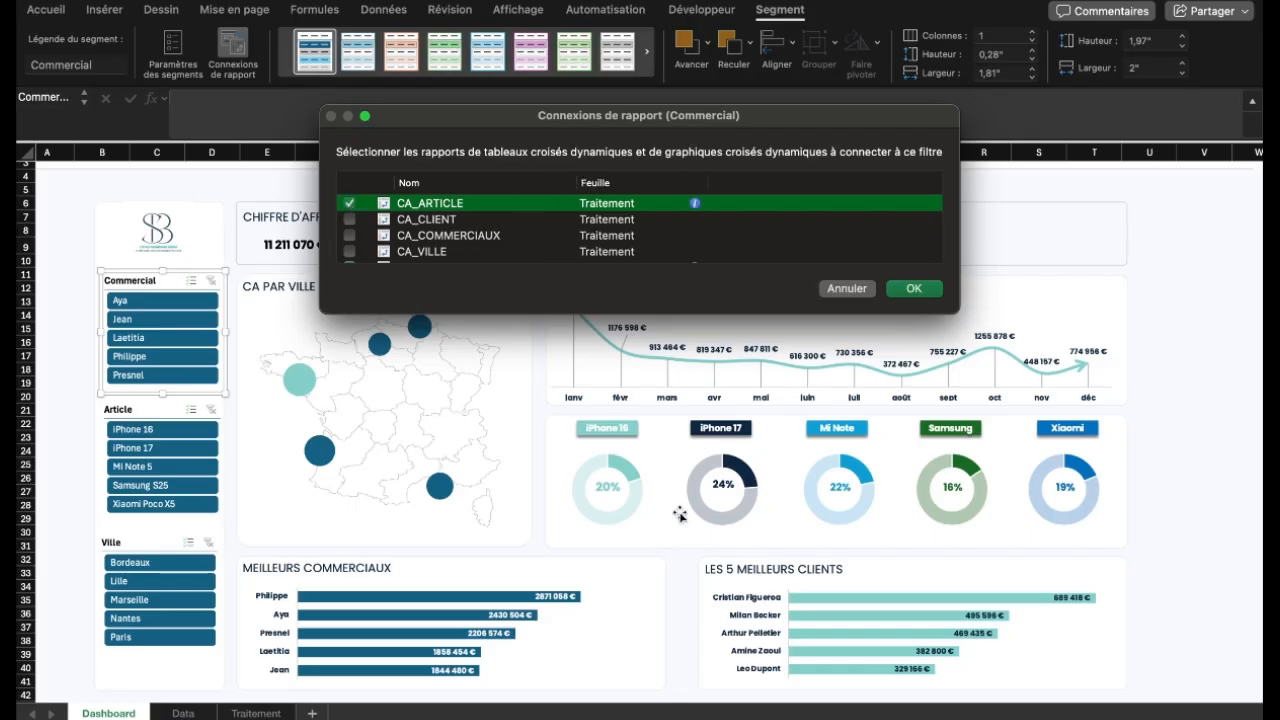
click(349, 219)
scroll(360, 228, down, 1)
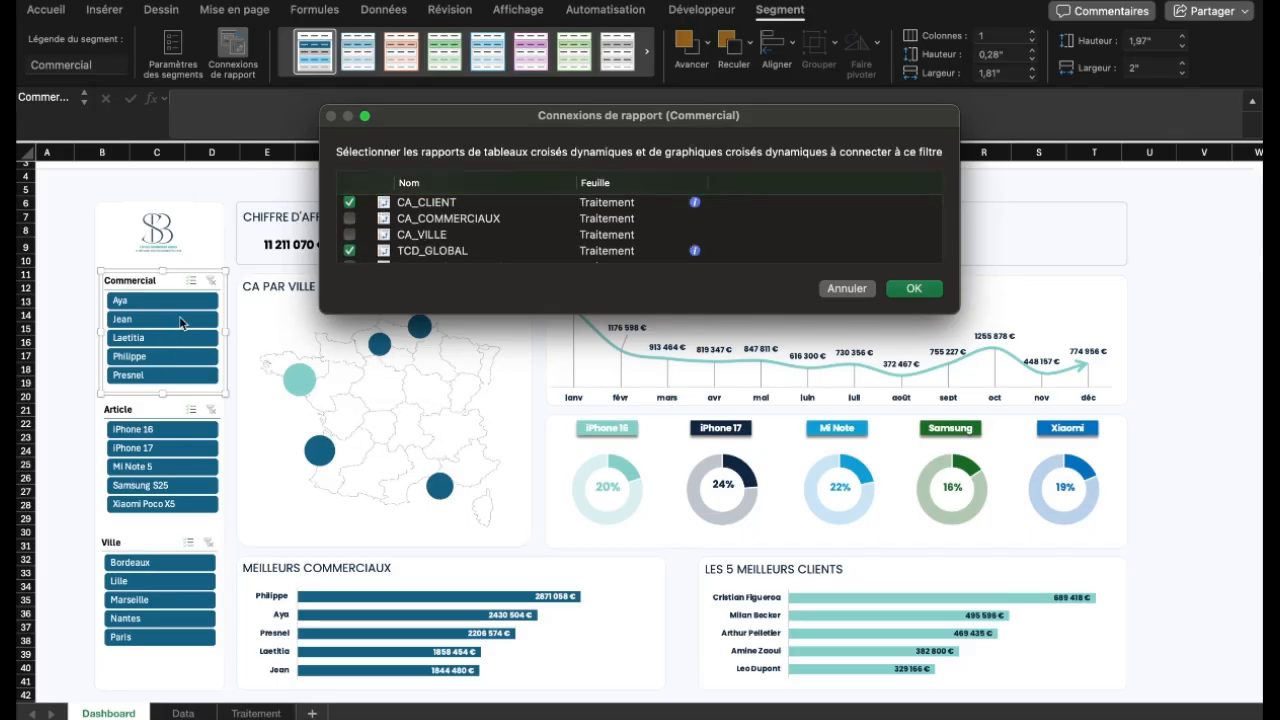
click(351, 235)
scroll(360, 250, down, 1)
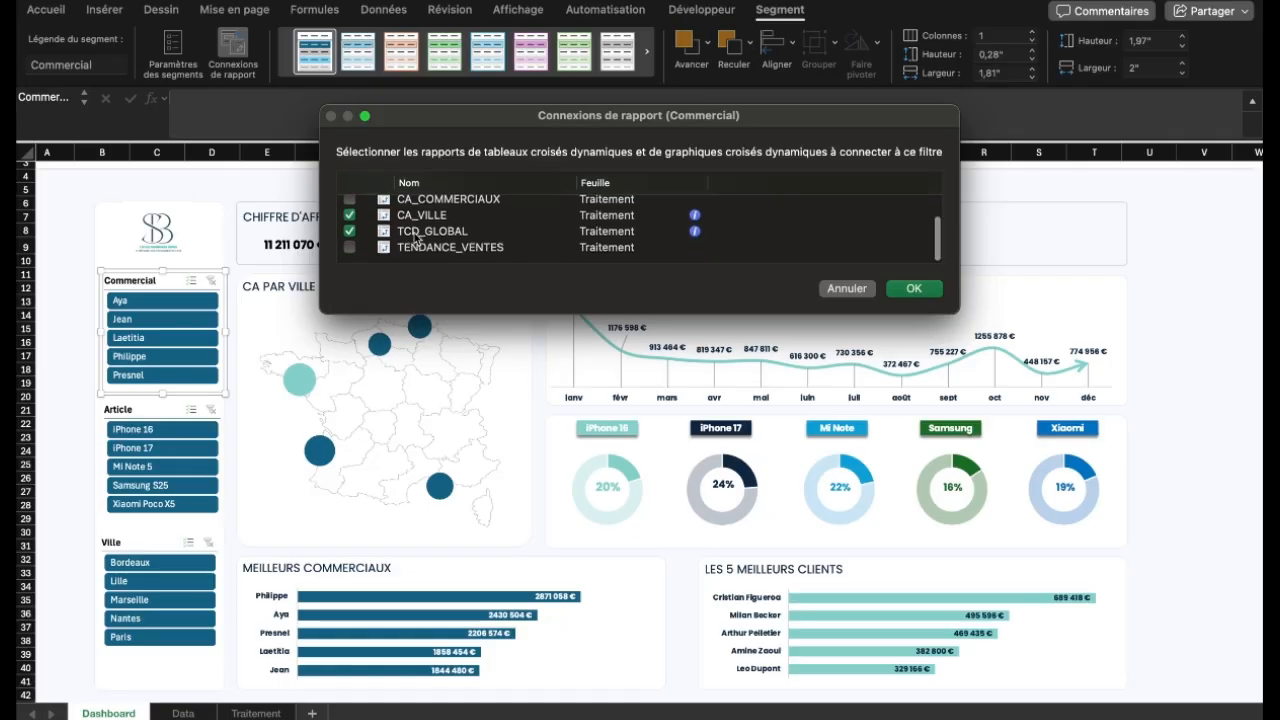
click(350, 257)
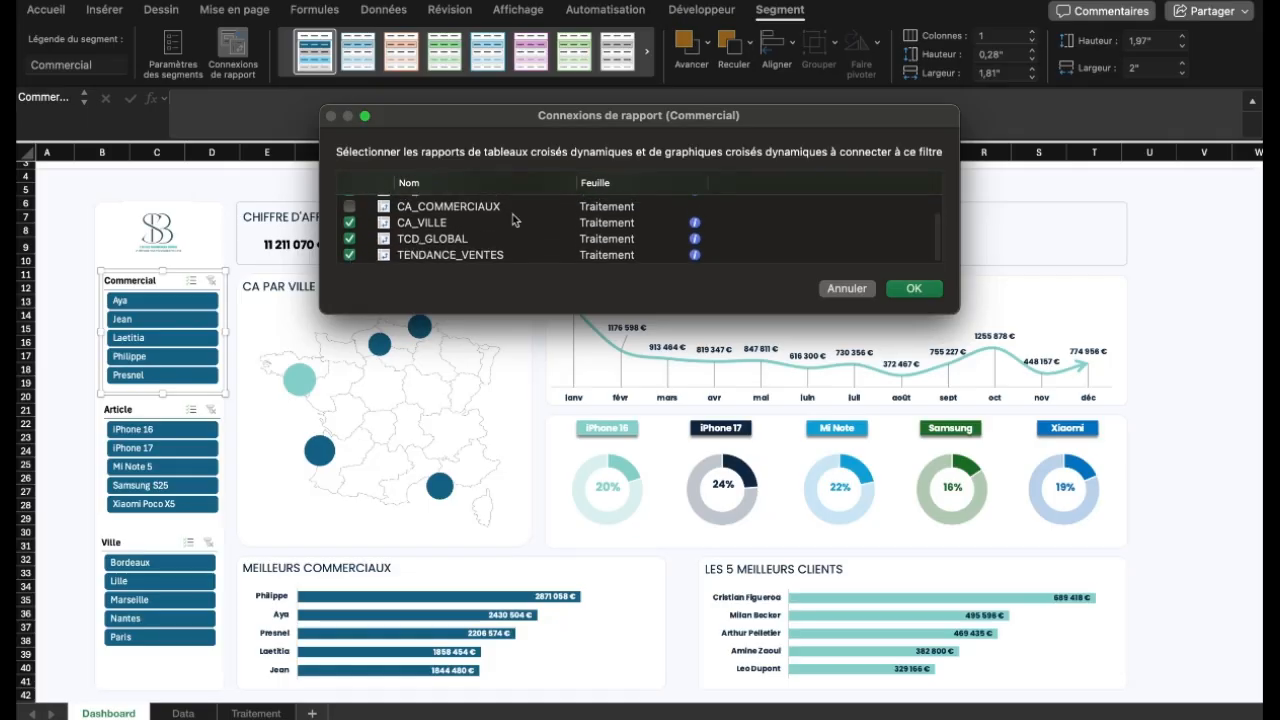
click(910, 289)
Test the Commercial slicer by filtering the dashboard on several salespeople one after another
click(157, 302)
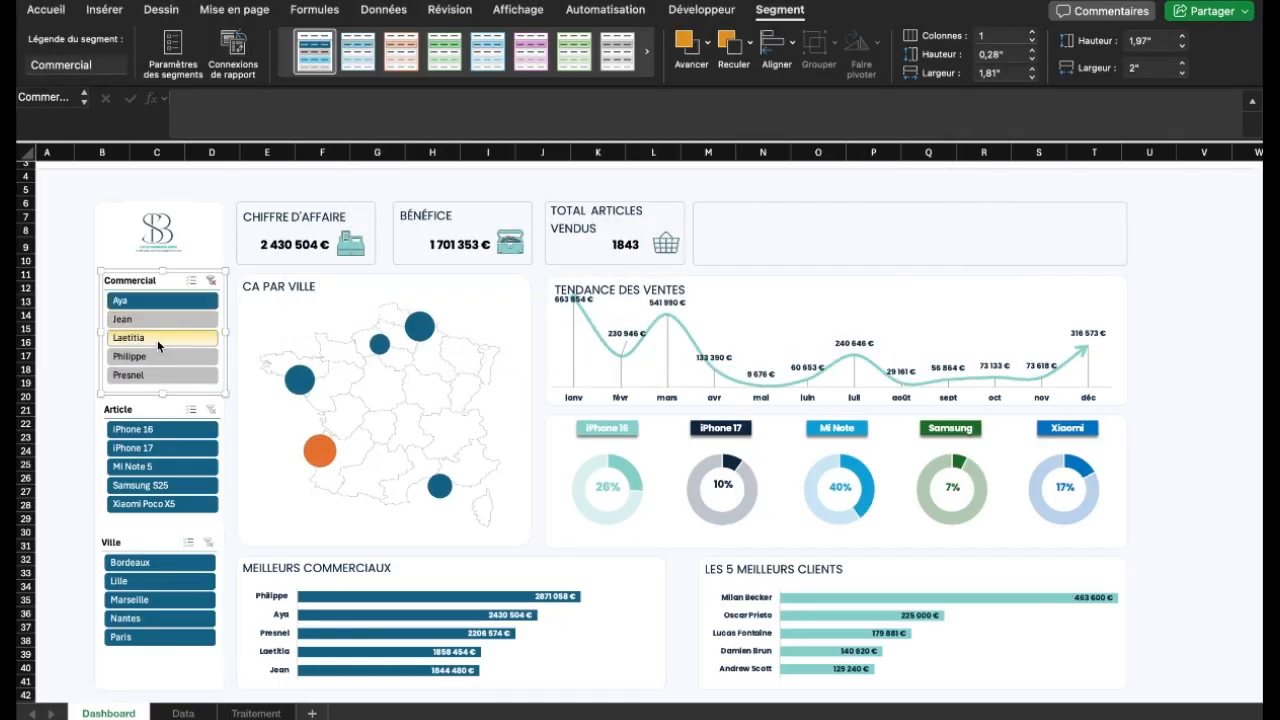
click(157, 341)
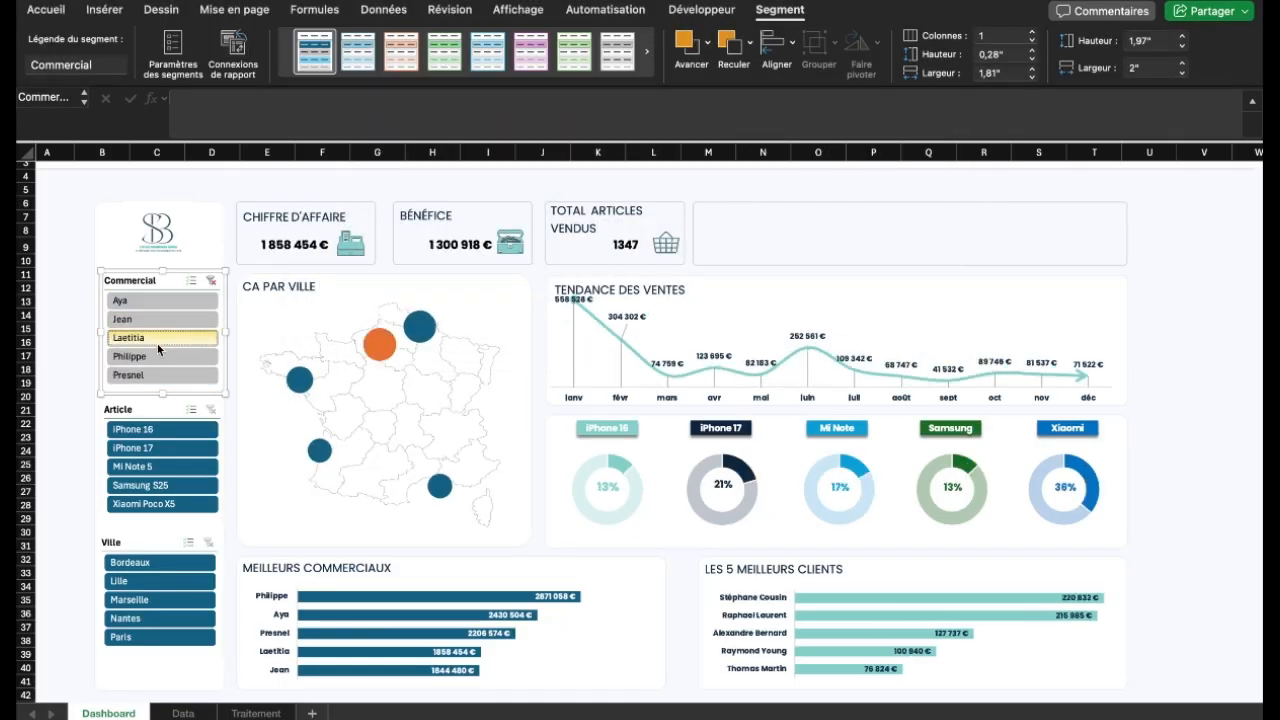
click(154, 357)
click(154, 374)
click(154, 357)
click(149, 341)
Inspect the CA MAX bubble on the map, reset the Commercial filter and inspect the bubble again for the first listed salesperson
click(382, 352)
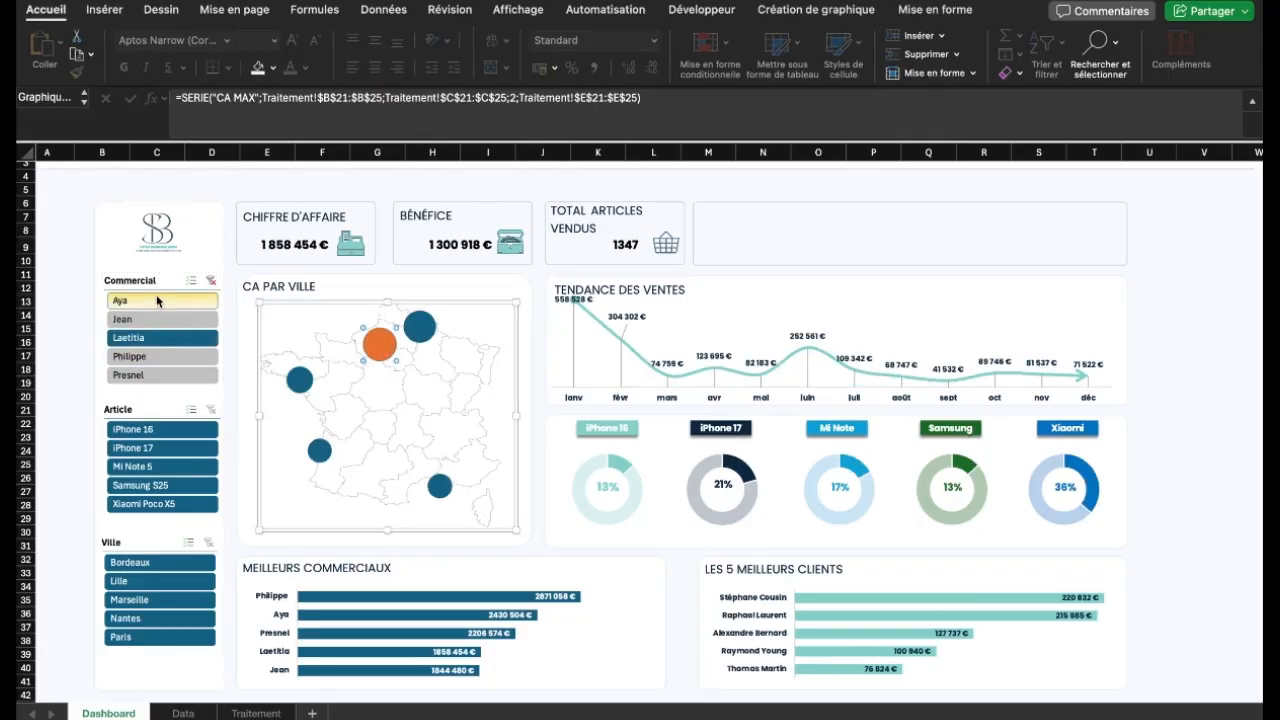
click(210, 282)
click(135, 301)
click(317, 452)
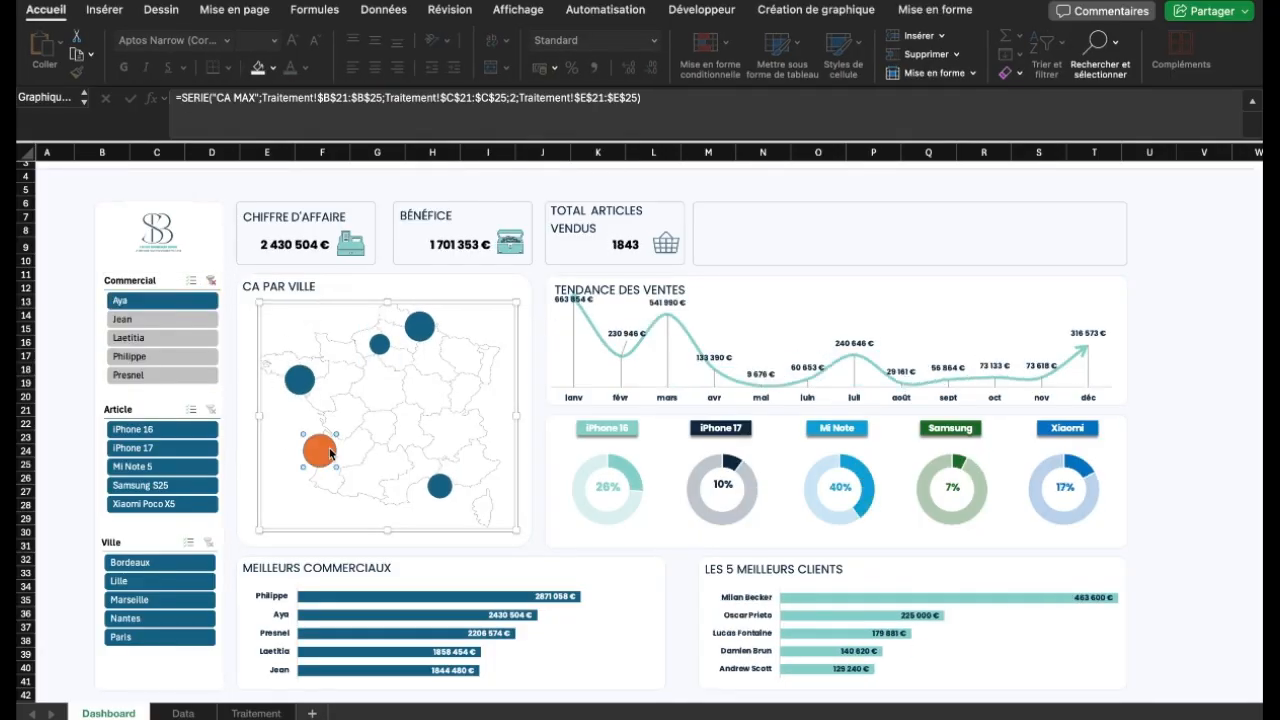
Clear the Commercial filter and connect the Article slicer to CA_CLIENT, CA_COMMERCIAUX, CA_VILLE and TENDANCE_VENTES as well, leaving CA_ARTICLE out
click(210, 282)
click(246, 478)
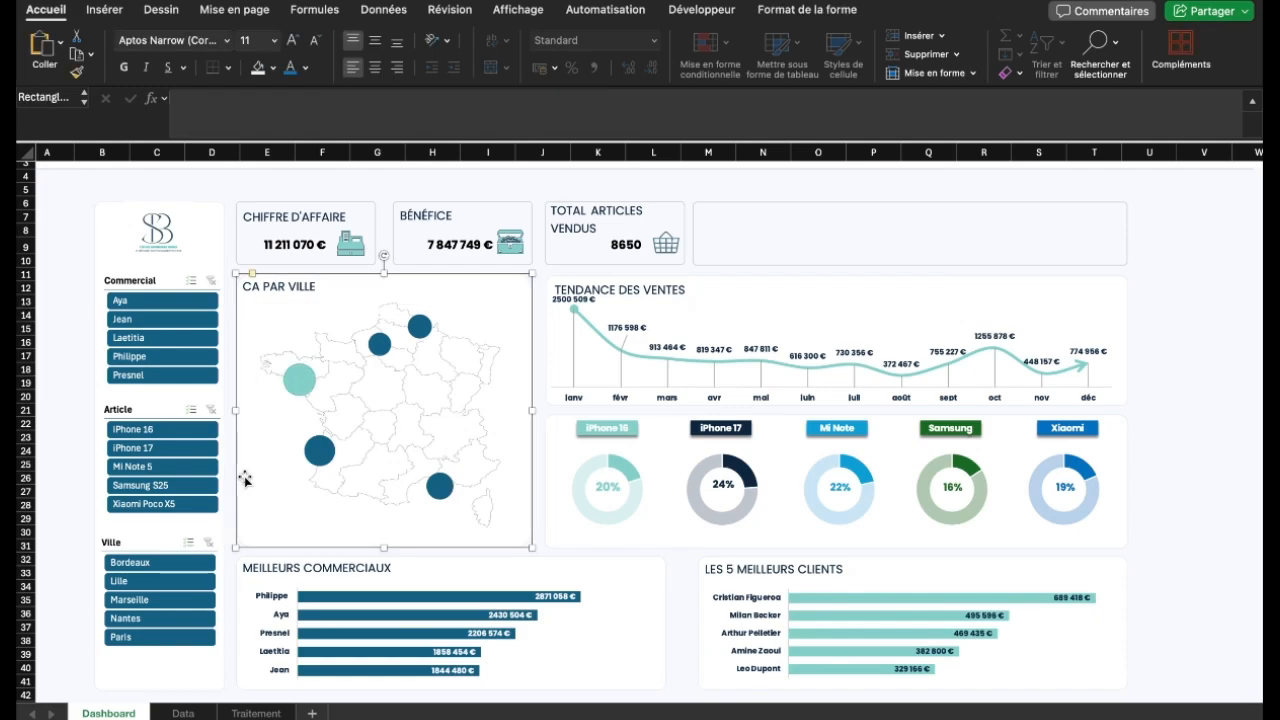
click(154, 406)
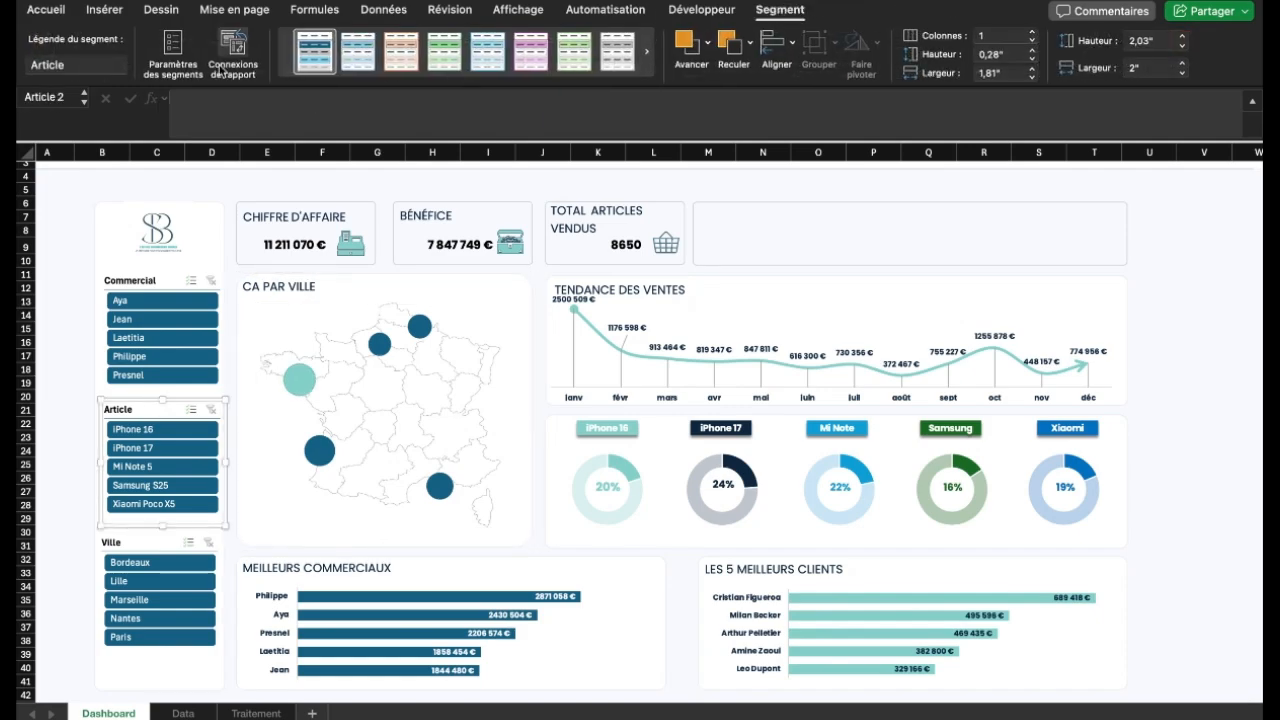
click(232, 50)
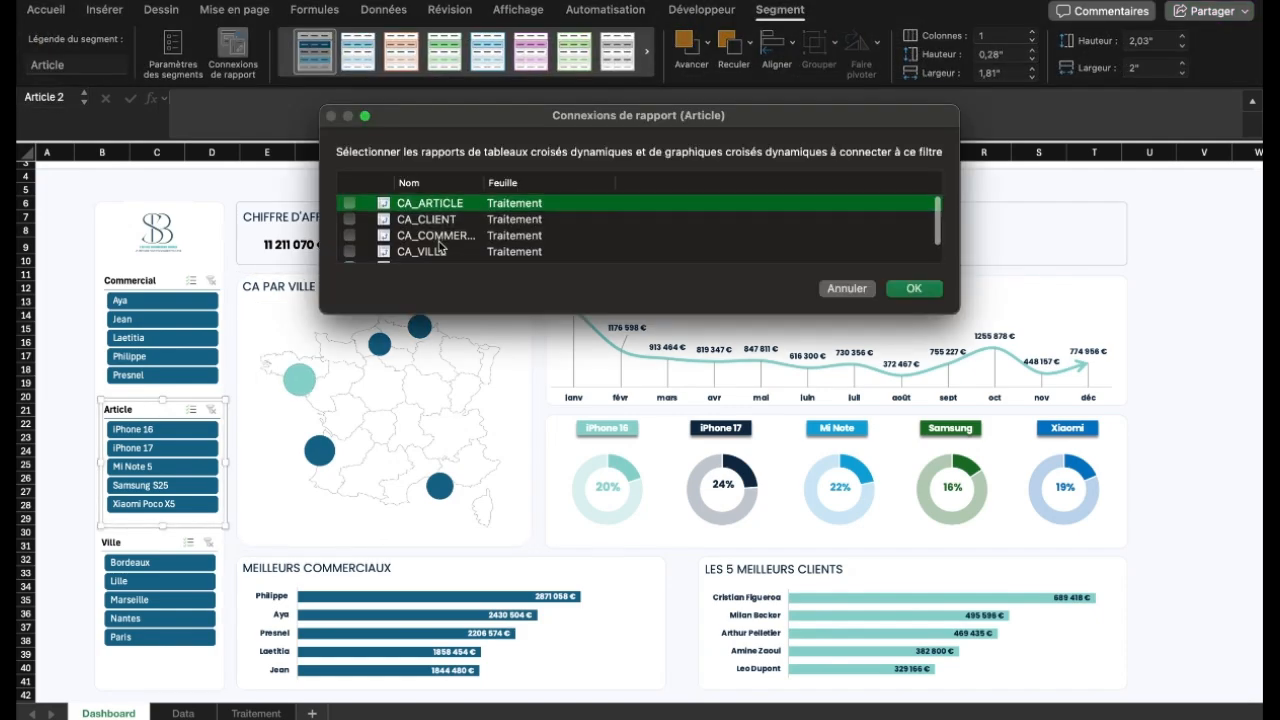
click(349, 219)
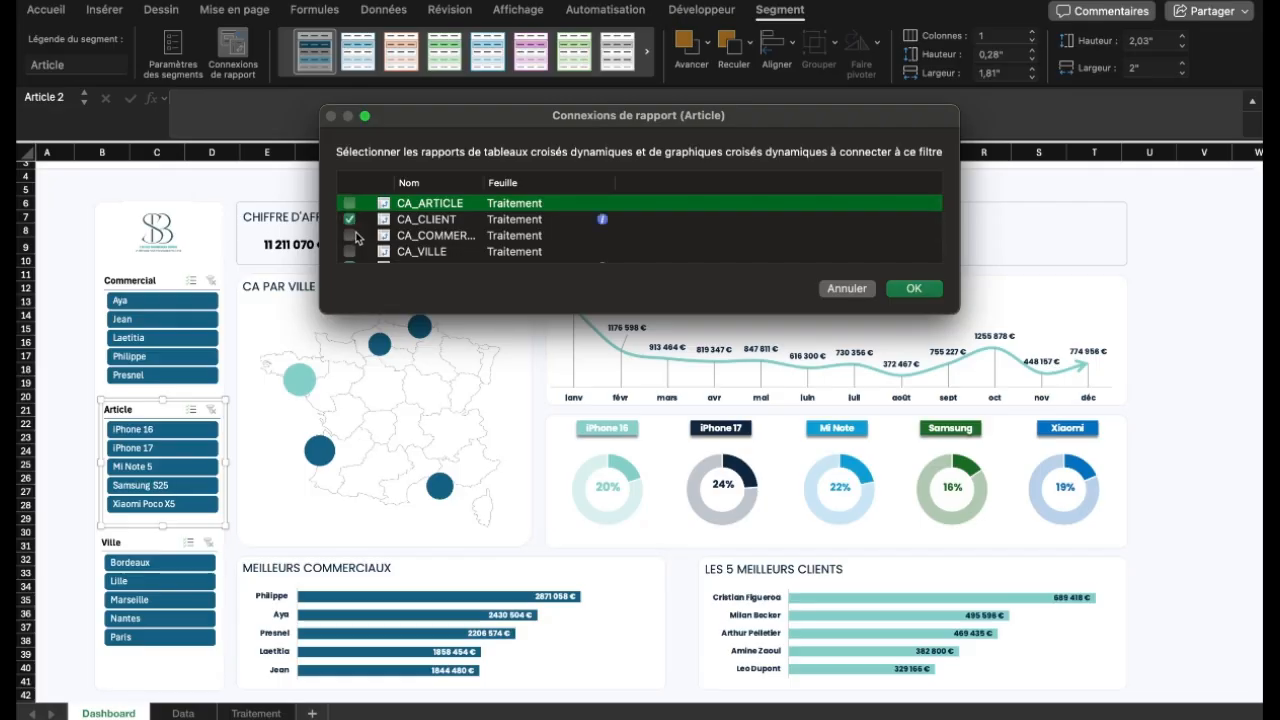
click(349, 235)
scroll(352, 242, down, 2)
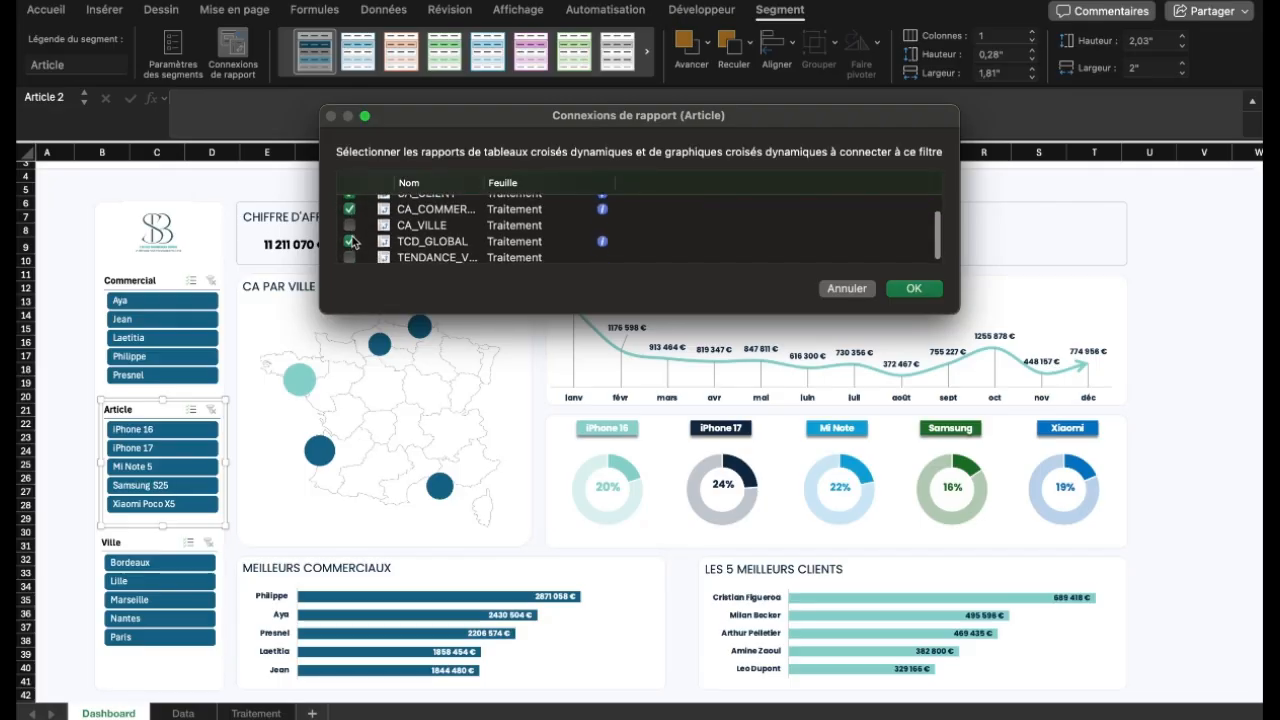
click(349, 225)
click(349, 257)
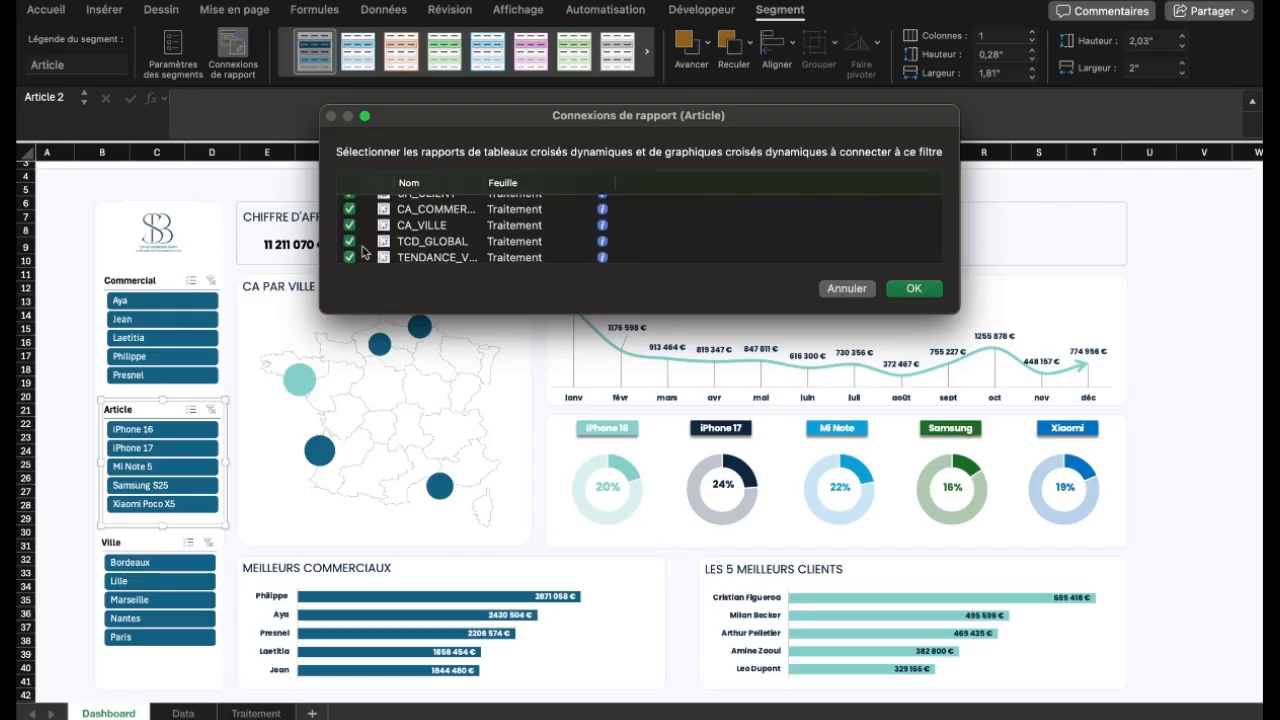
scroll(408, 232, up, 2)
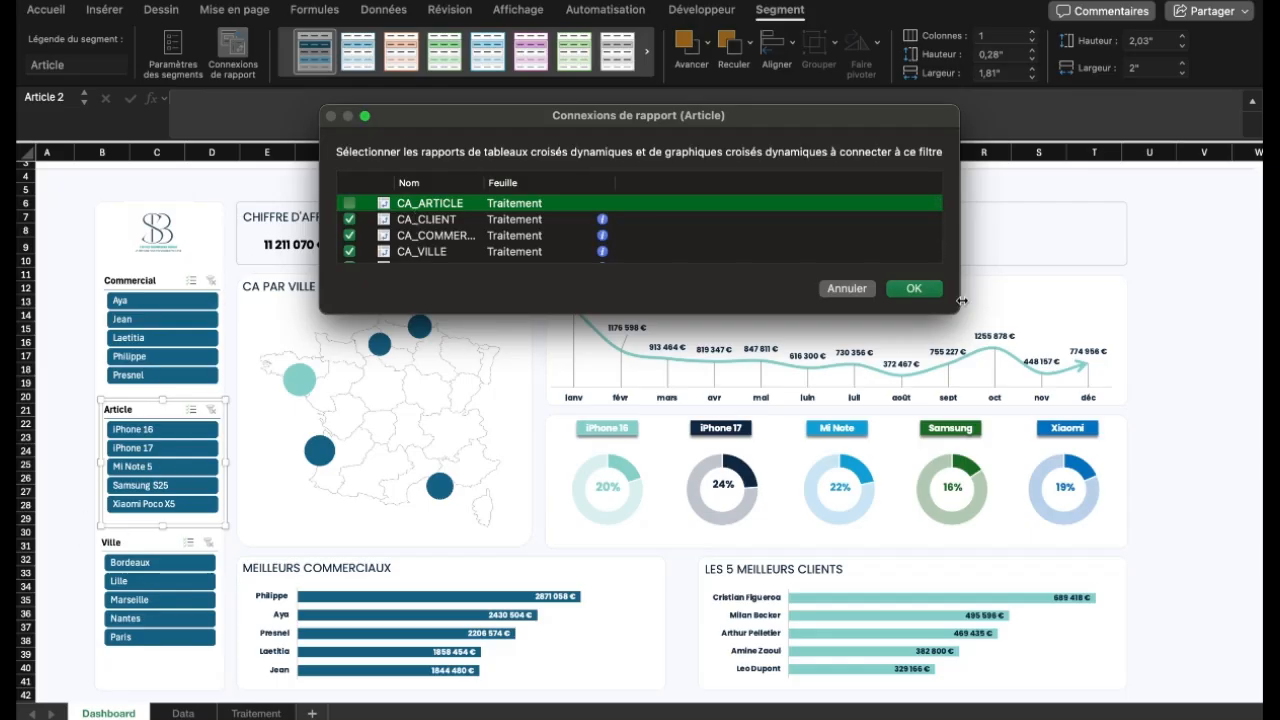
click(914, 289)
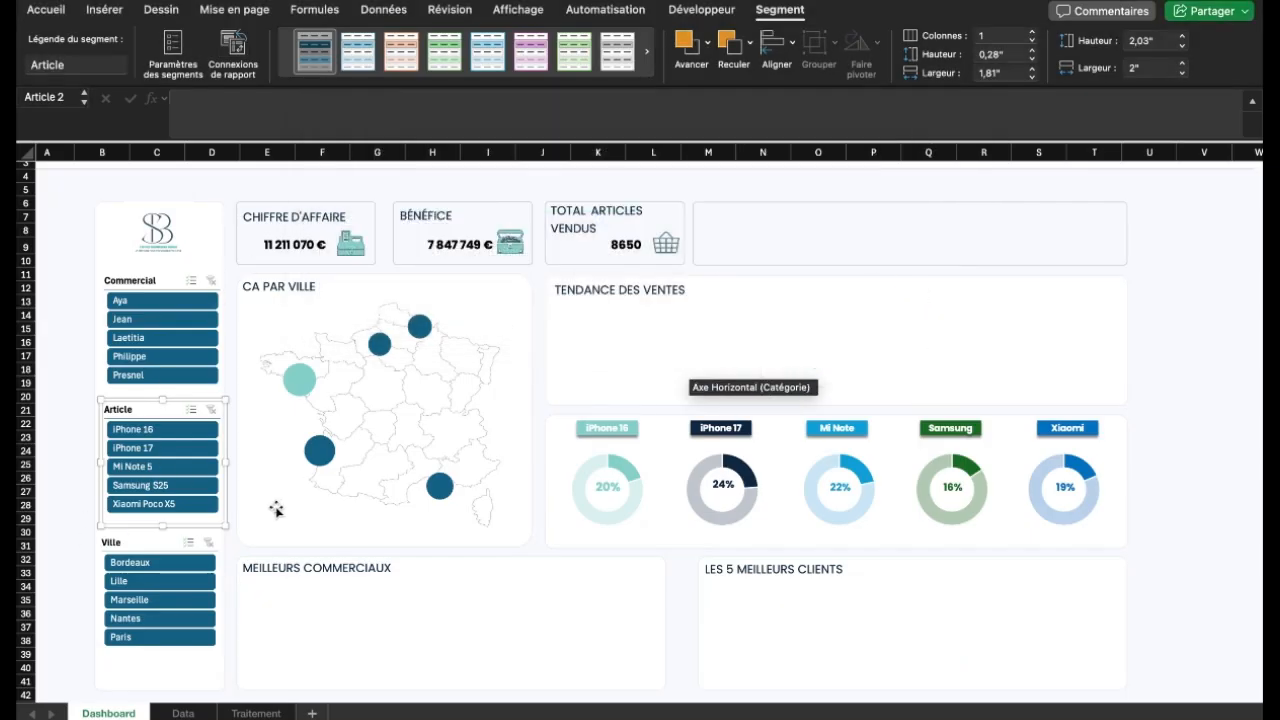
Connect the Ville slicer to CA_ARTICLE, CA_CLIENT, CA_COMMERCIAUX and TENDANCE_VENTES as well, leaving CA_VILLE out
click(150, 542)
click(232, 52)
scroll(486, 256, up, 3)
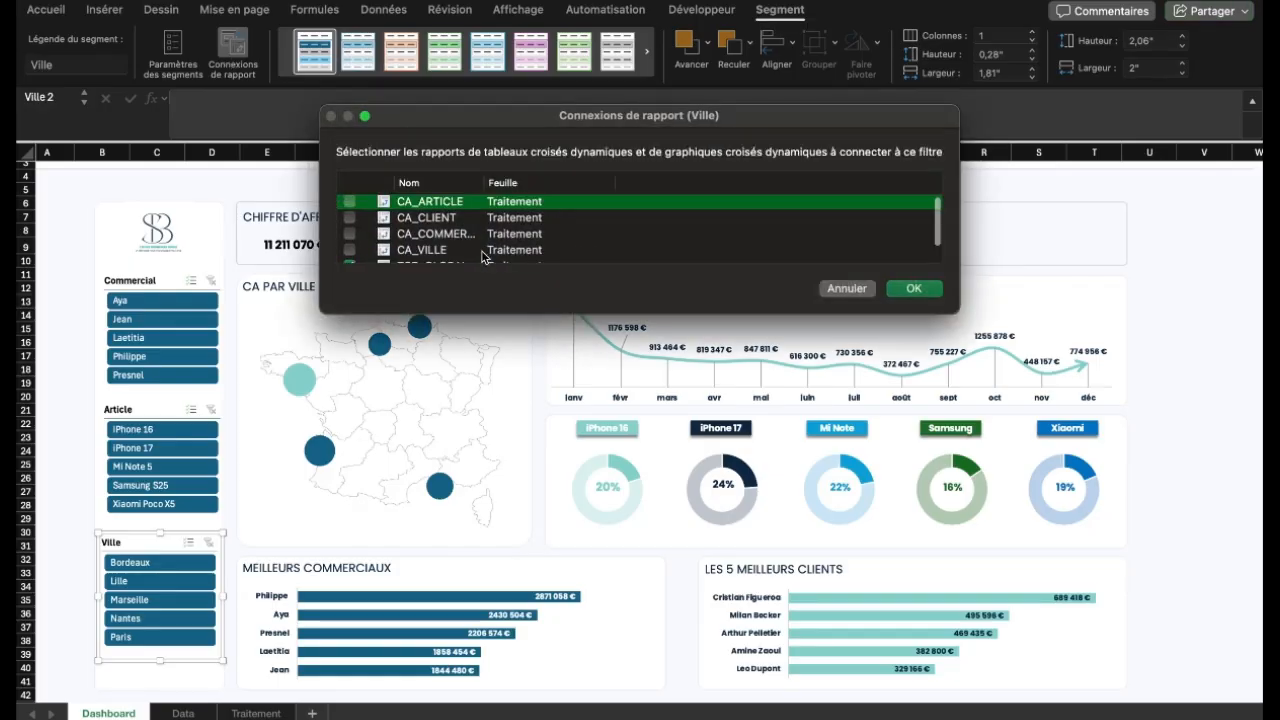
click(349, 219)
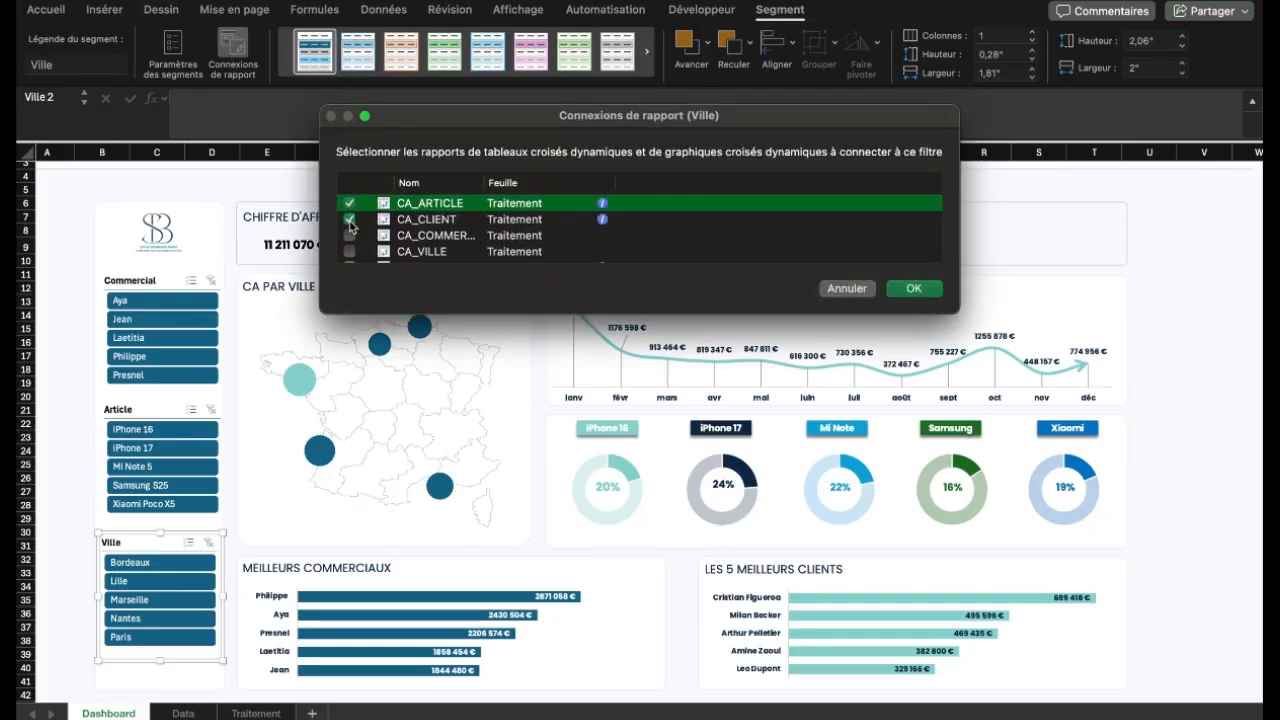
click(349, 236)
scroll(393, 236, down, 2)
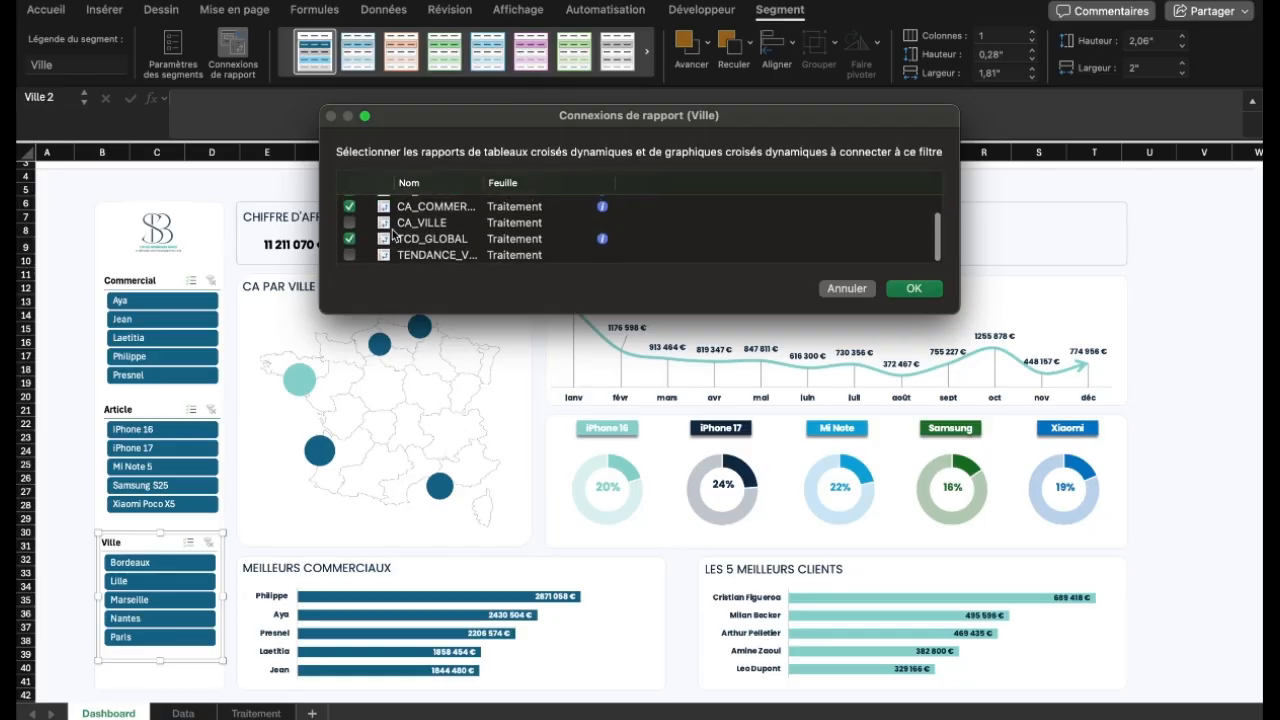
click(349, 255)
click(914, 289)
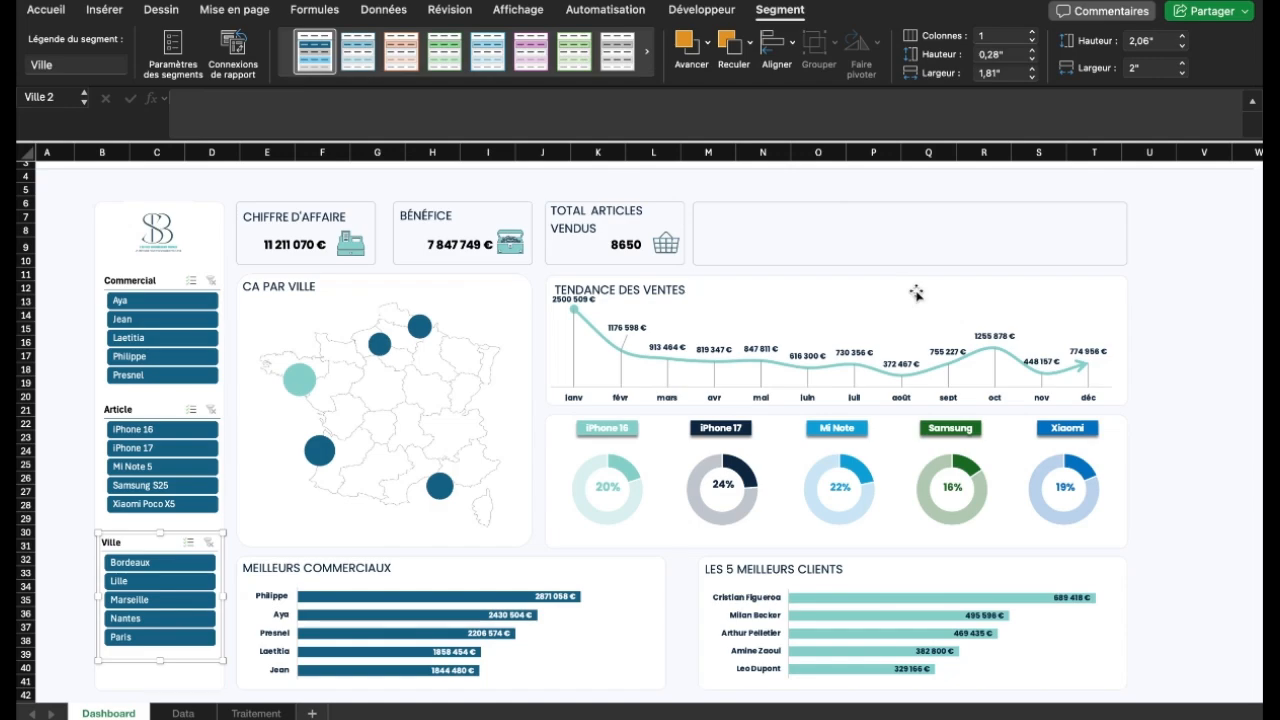
Test the slicers by filtering the dashboard on iPhone 17, Mi Note 5 and Samsung S25, and on individual salespeople, clearing the Commercial filter
click(167, 446)
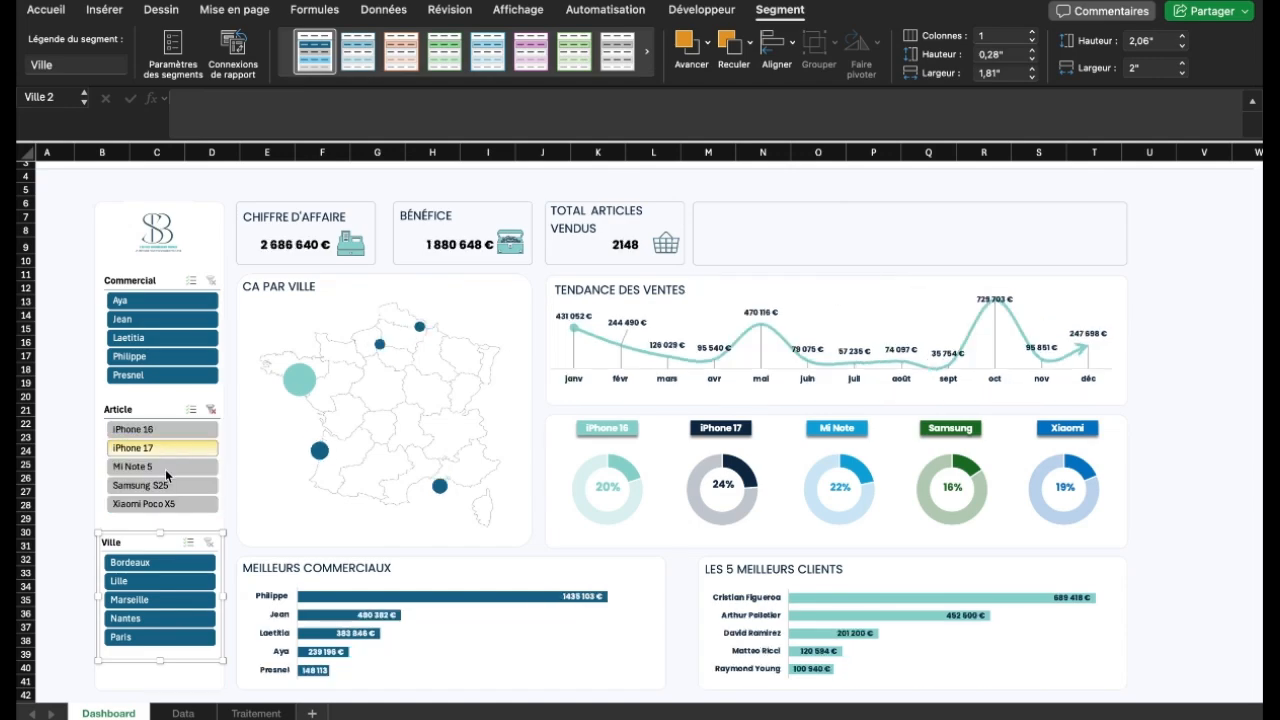
click(160, 466)
click(156, 485)
click(151, 361)
click(150, 319)
click(211, 281)
Fill the map's orange CA MAX bubble series with the recently used light teal and clear the Article filter
click(361, 343)
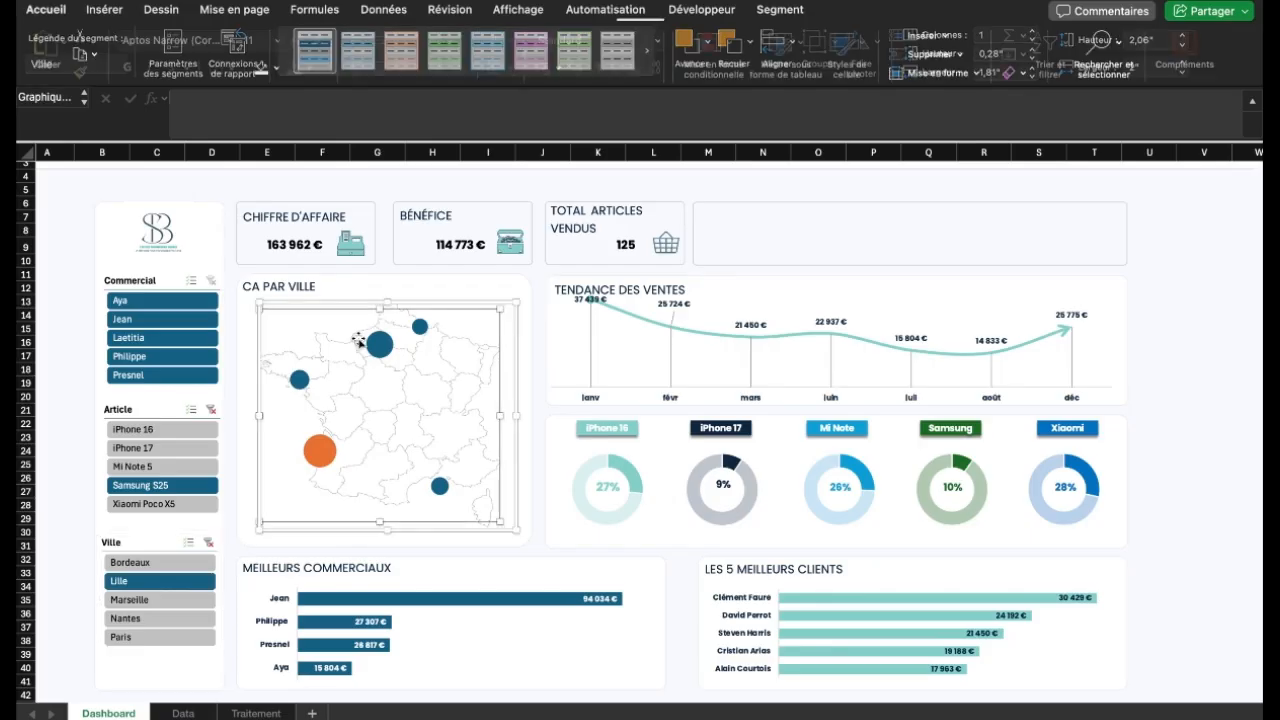
click(357, 301)
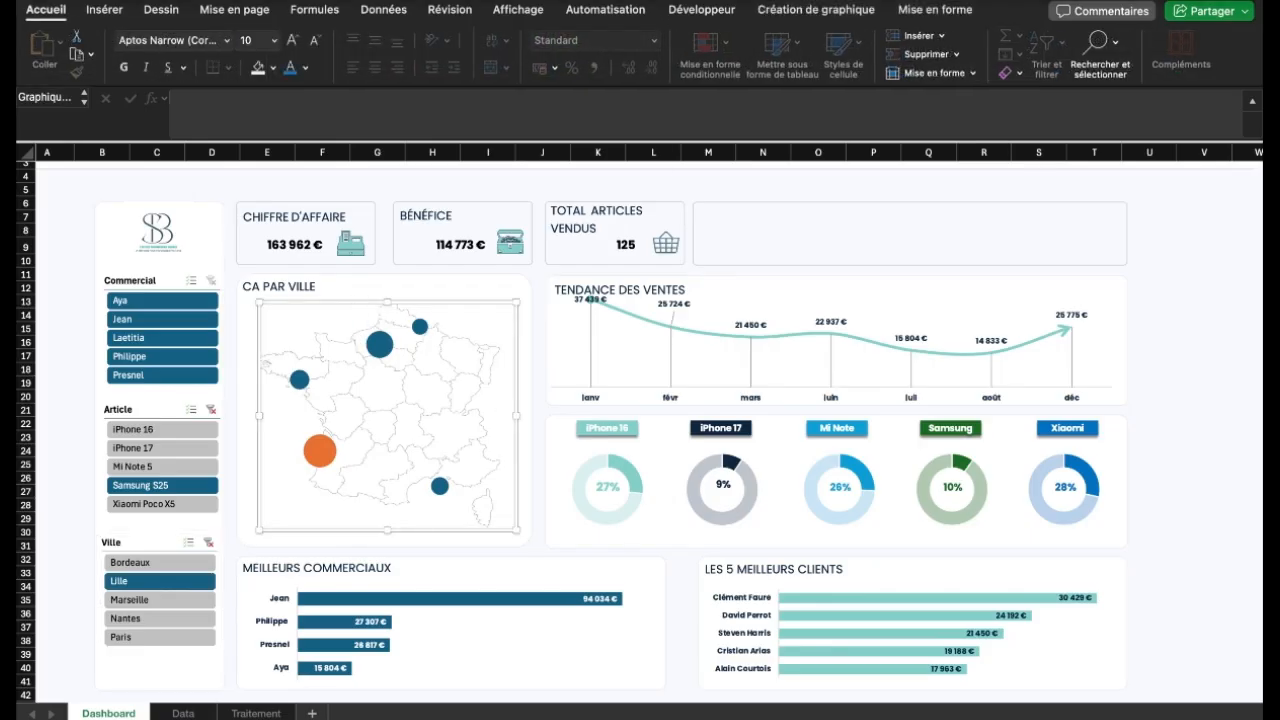
click(937, 14)
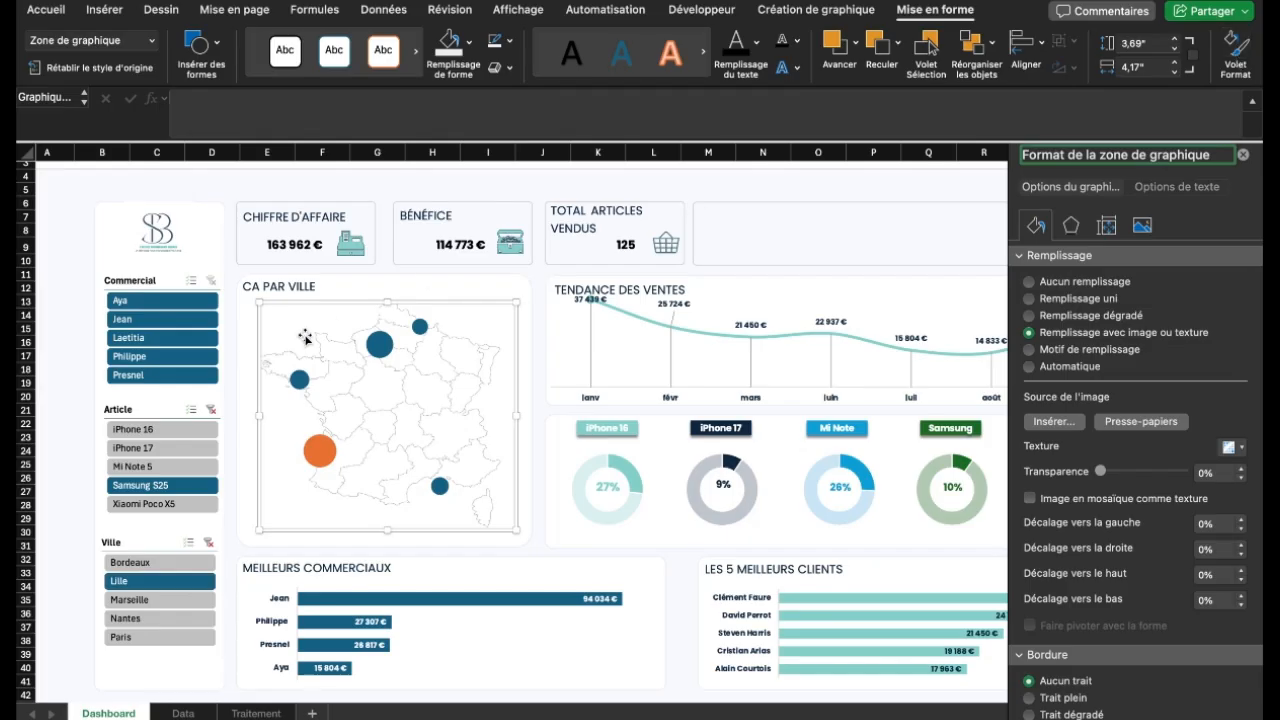
click(320, 449)
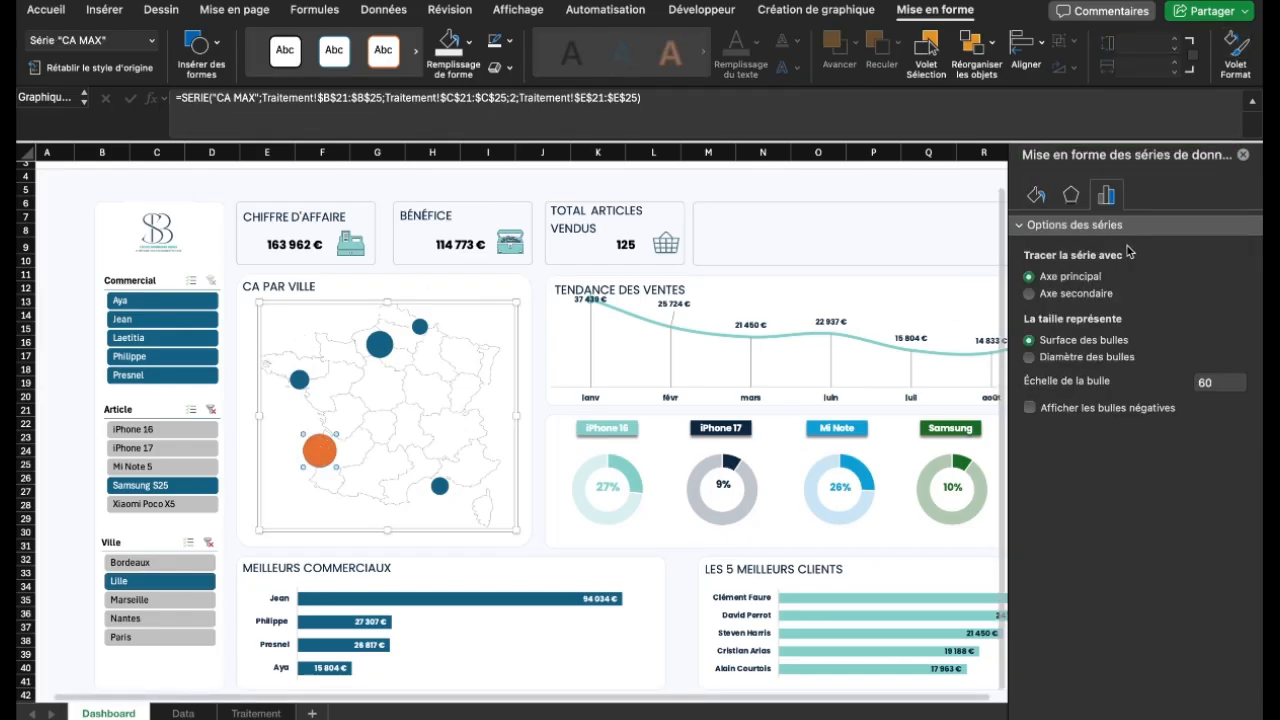
click(1036, 193)
click(1238, 365)
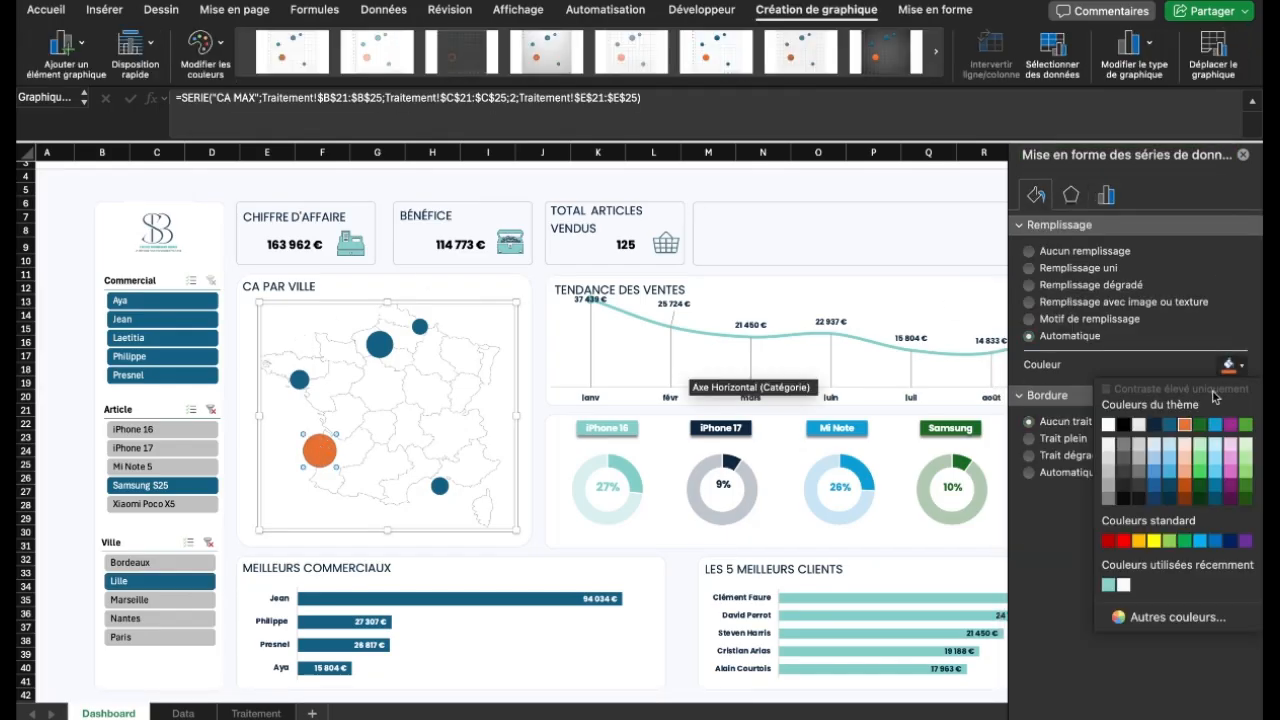
click(1109, 588)
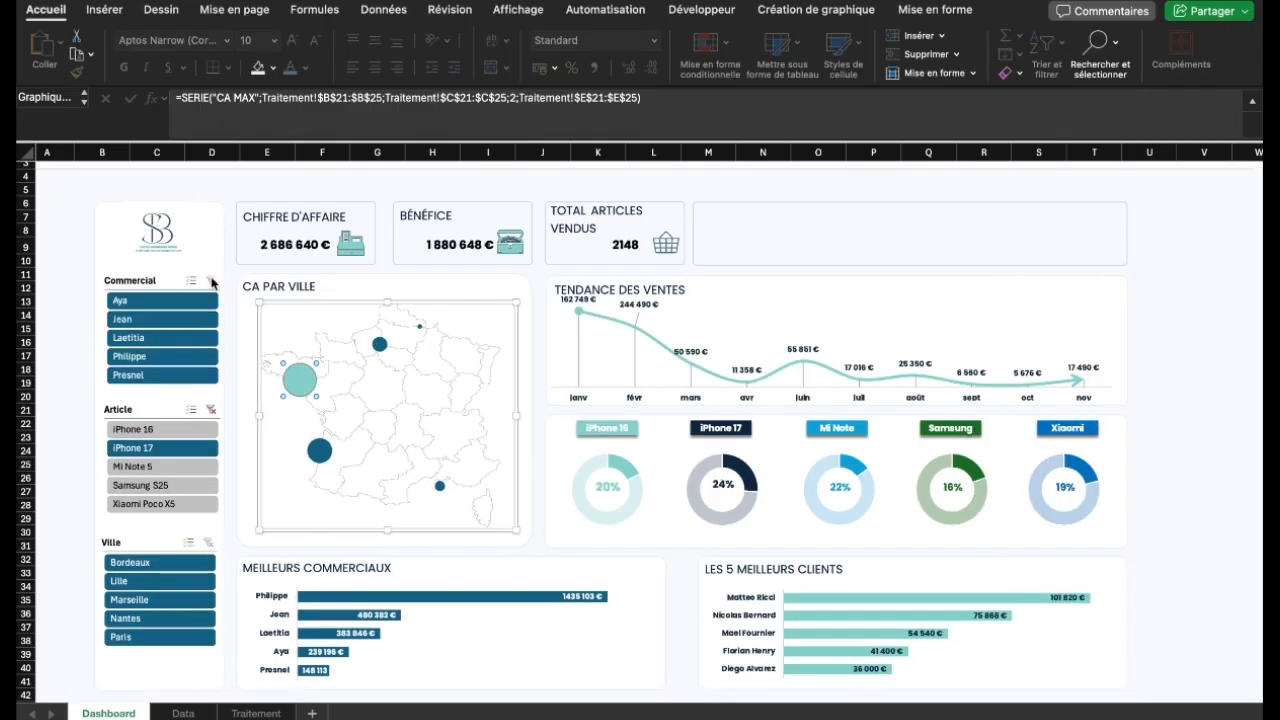
click(210, 409)
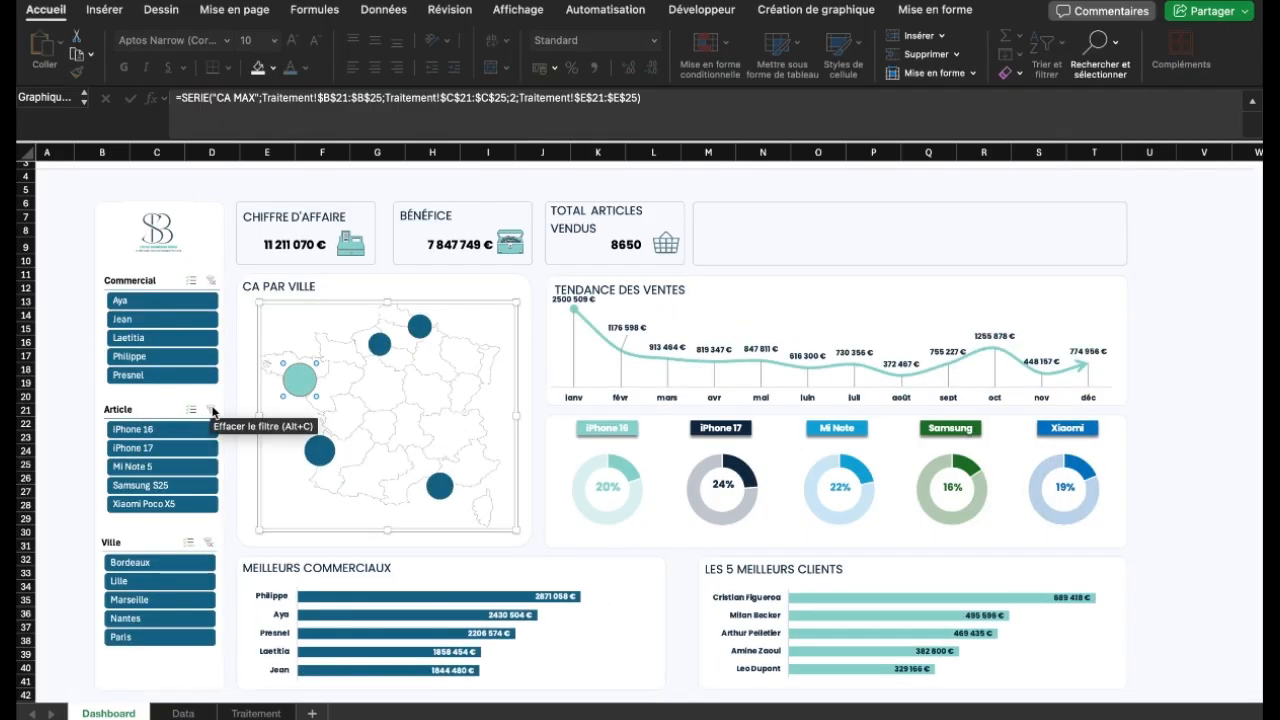
Insert a Date de commande timeline from the product pivot table on the Traitement sheet and give it the first timeline style
scroll(874, 246, up, 2)
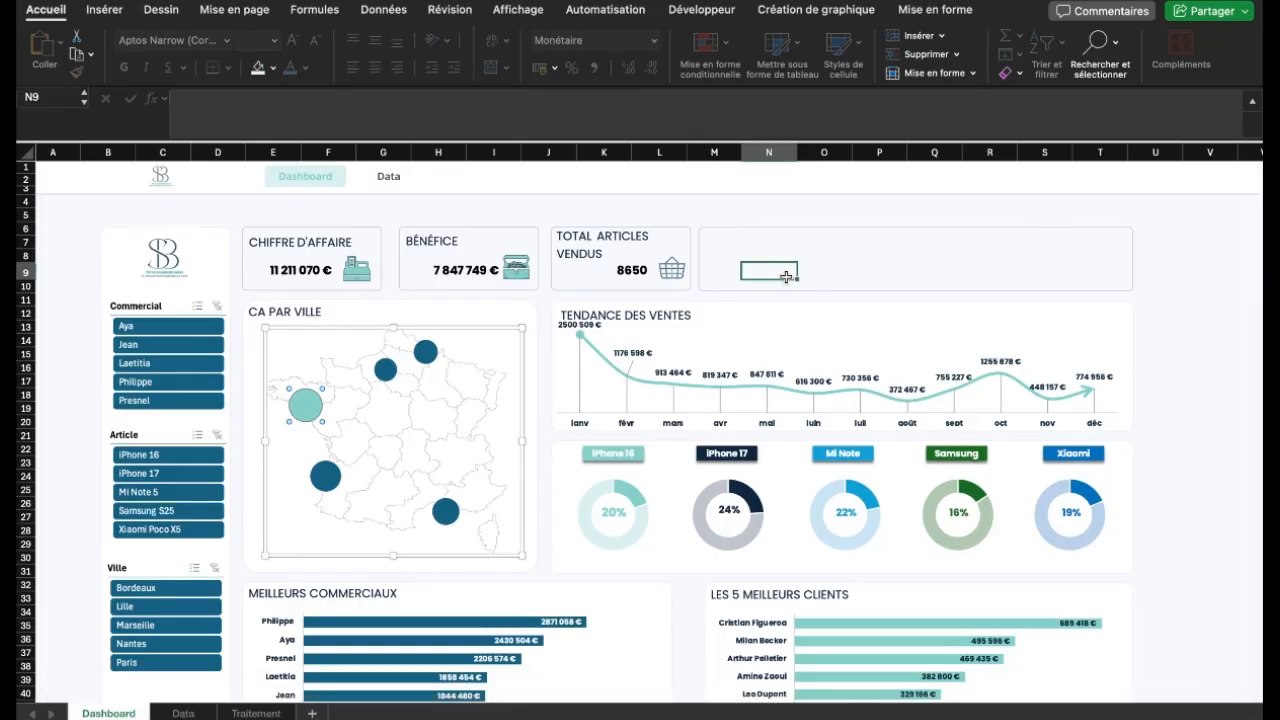
click(256, 713)
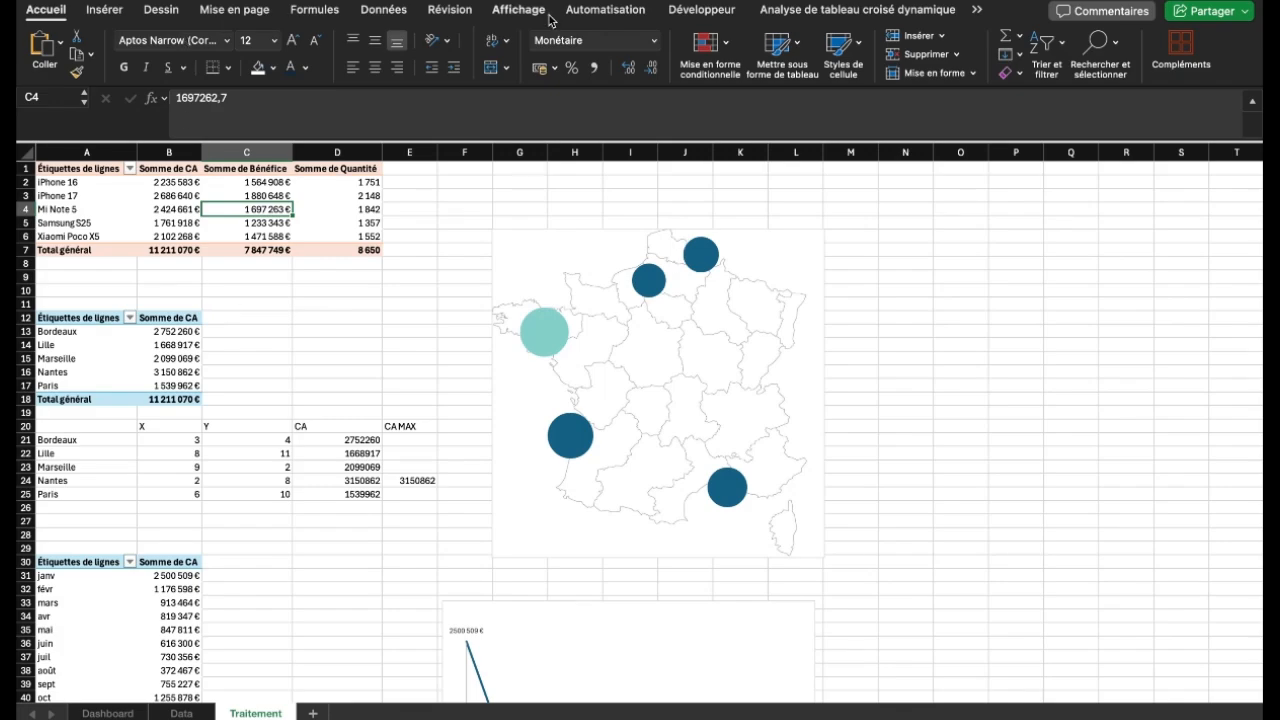
click(857, 9)
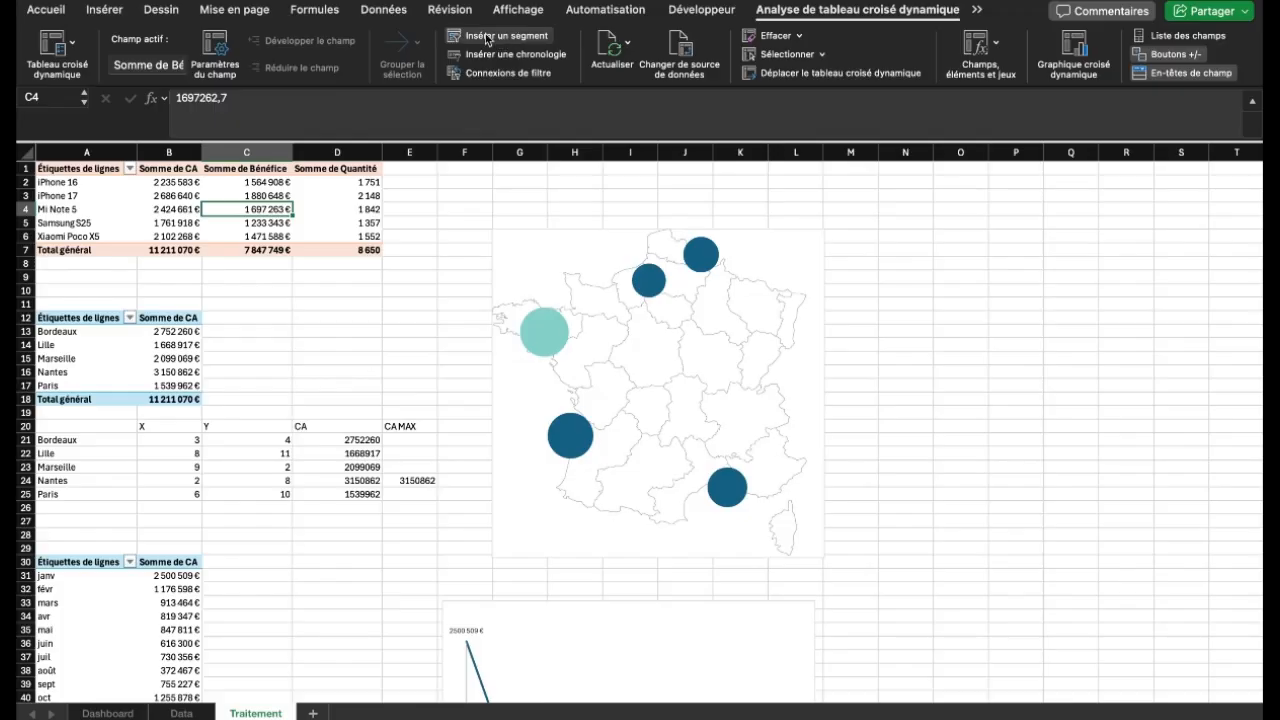
click(516, 56)
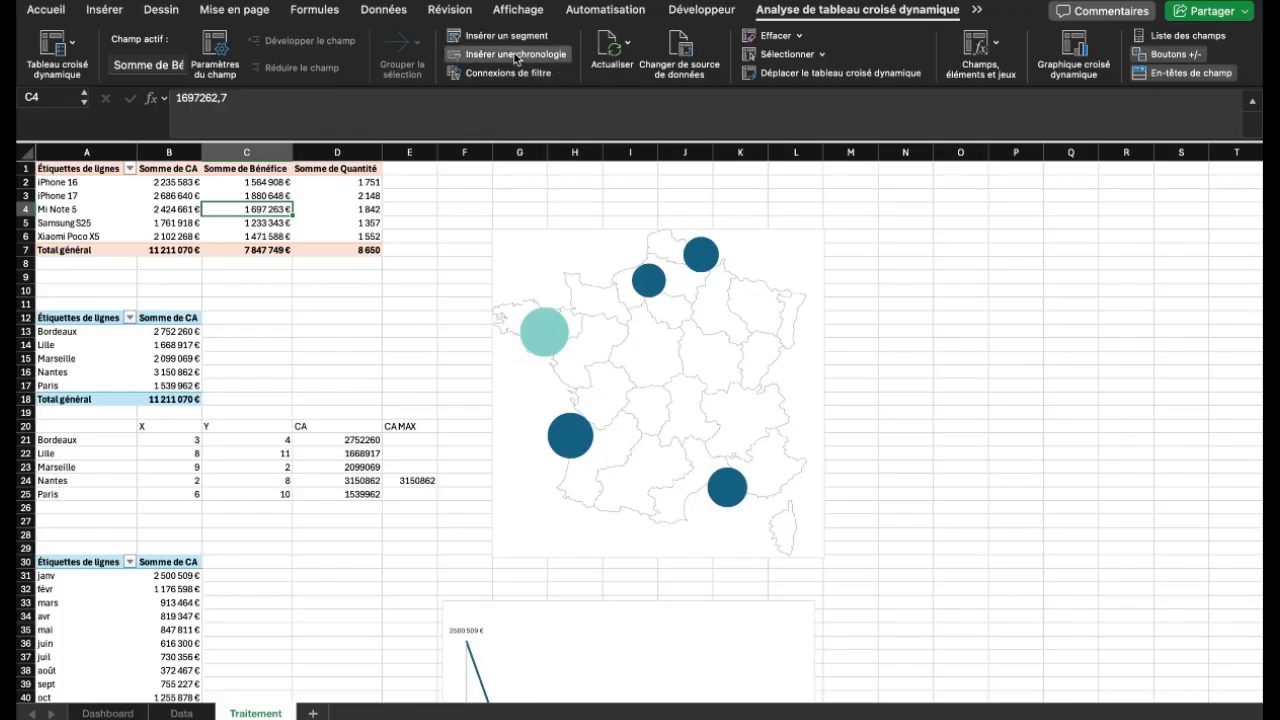
click(540, 163)
click(731, 266)
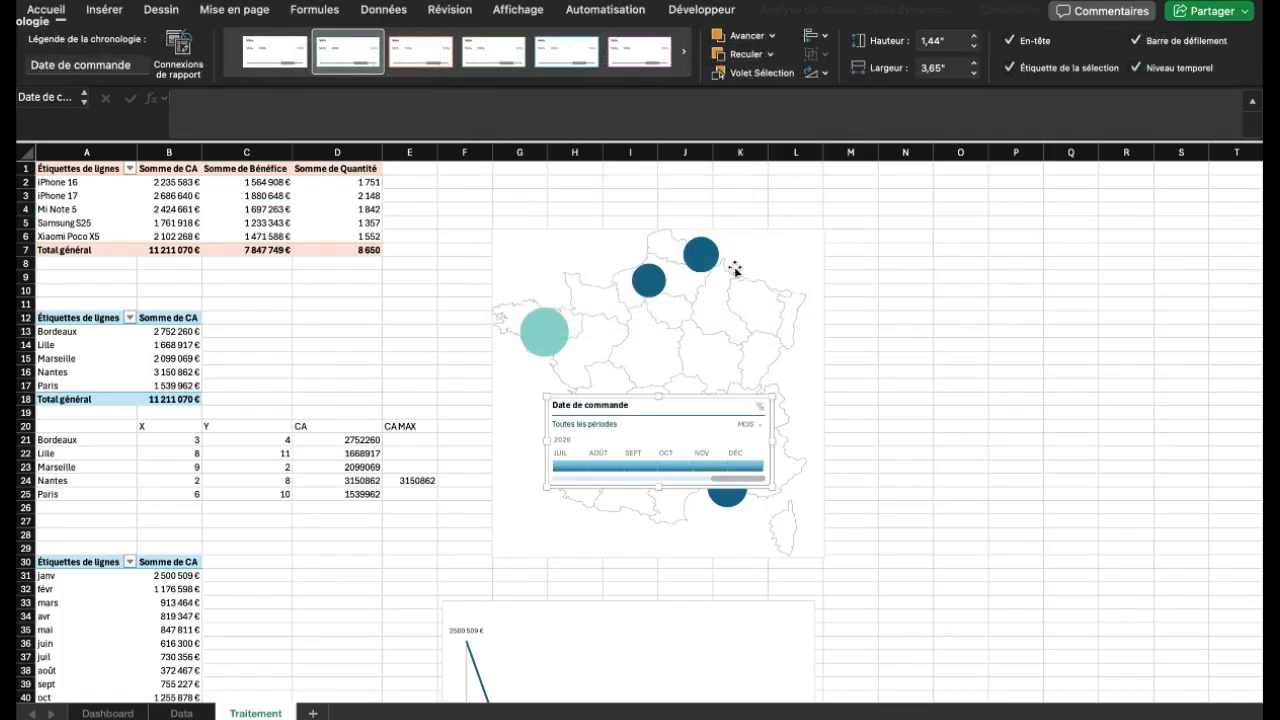
click(761, 430)
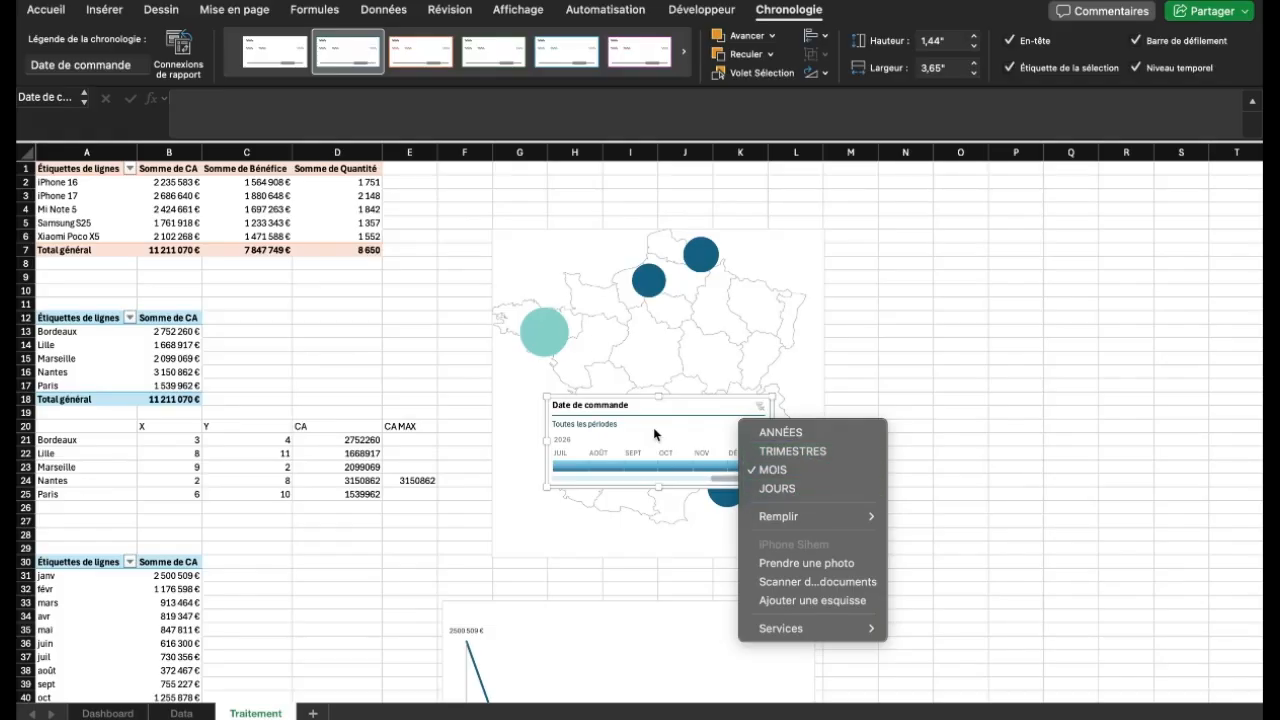
click(270, 55)
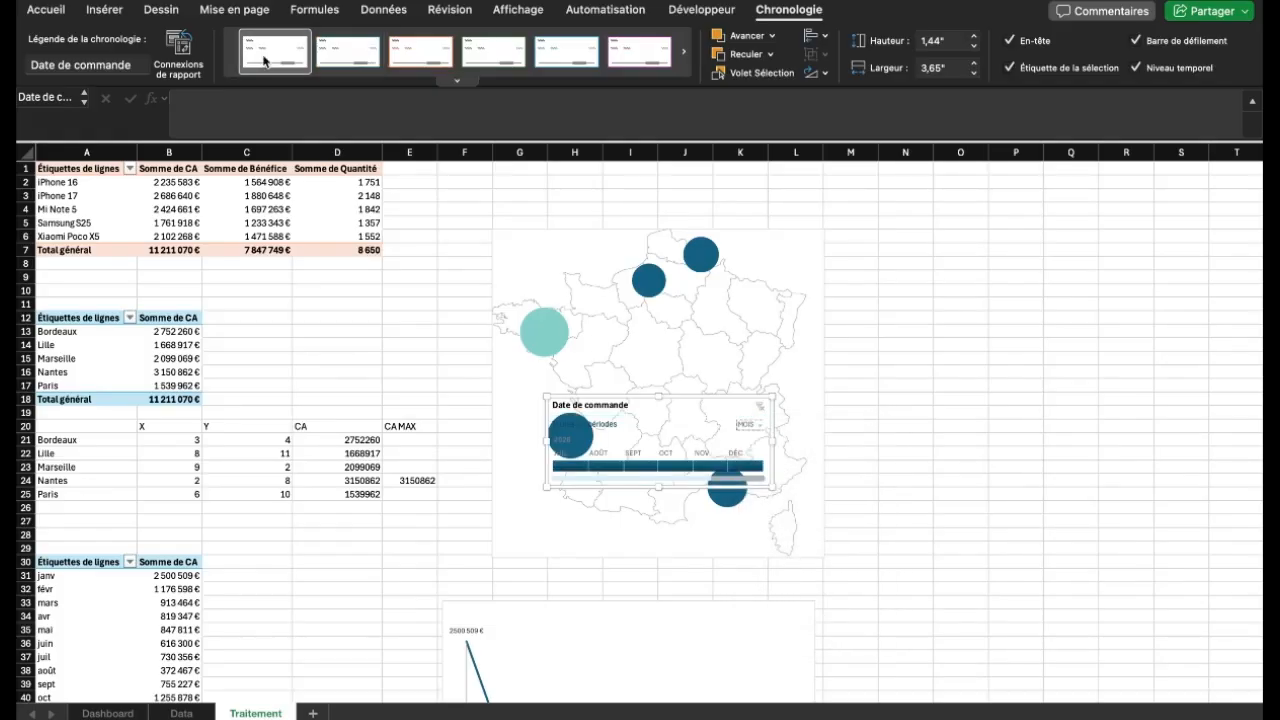
Move the timeline to the Dashboard sheet over the empty card beside the KPI cards and widen it to 7.03"
key(super+x)
click(108, 713)
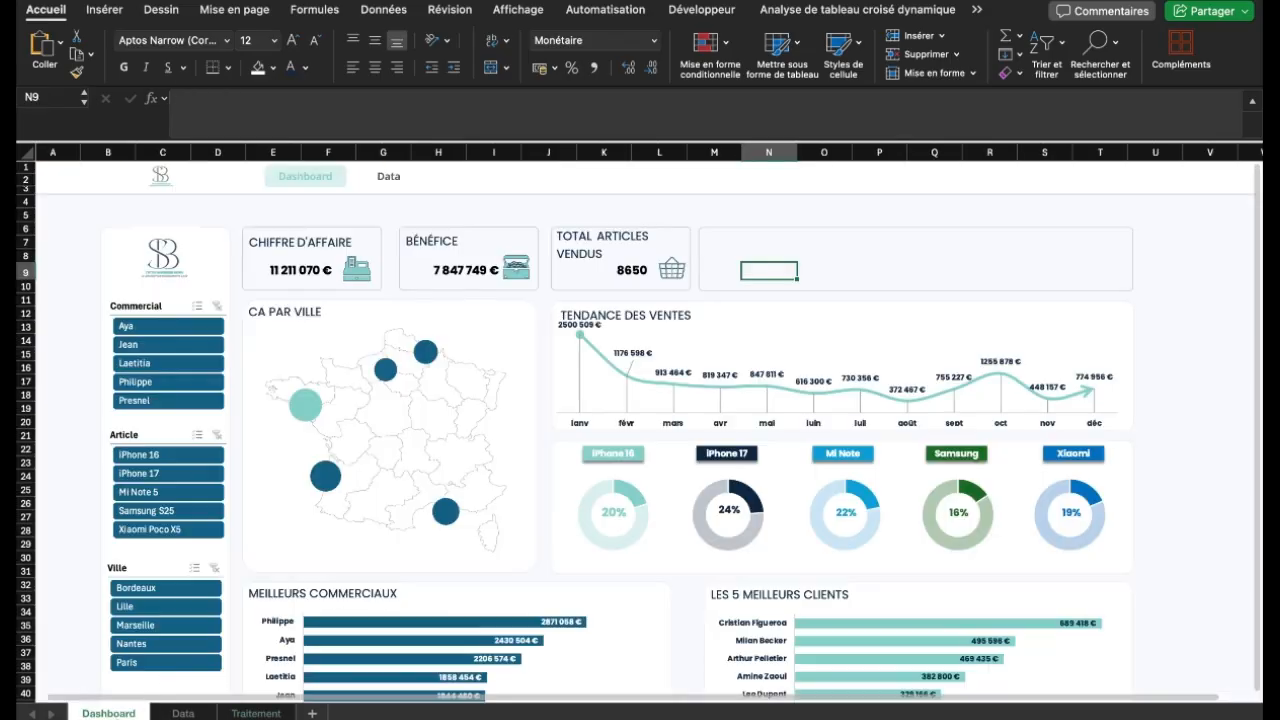
scroll(711, 237, right, 2)
key(super+v)
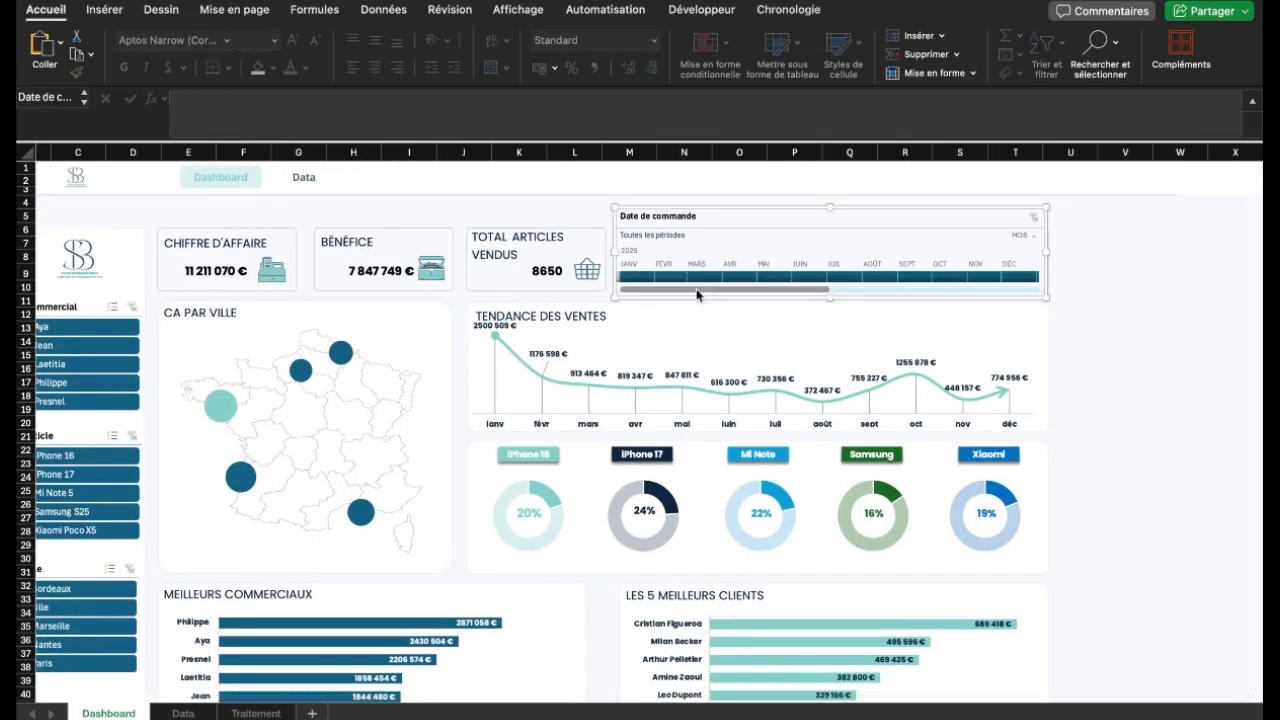
Hide the timeline's header and selection label, keep its scrollbar, and reposition it slightly lower inside the empty card
click(797, 12)
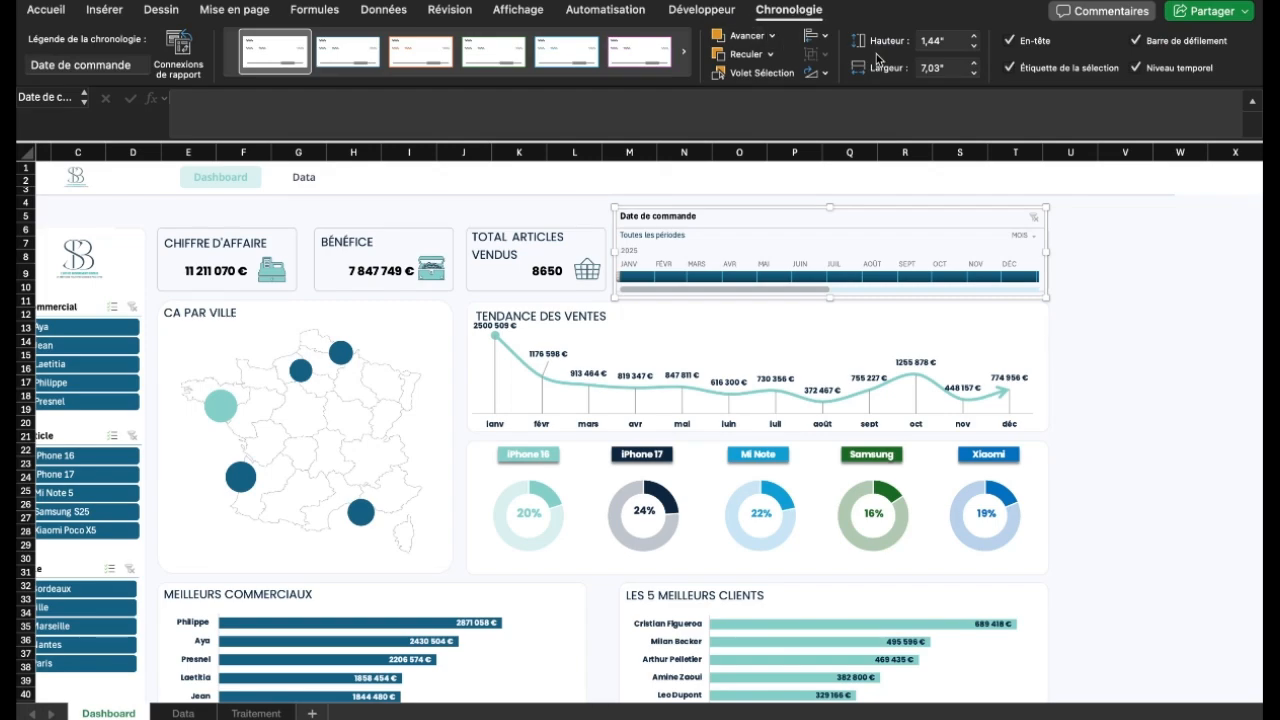
click(1009, 41)
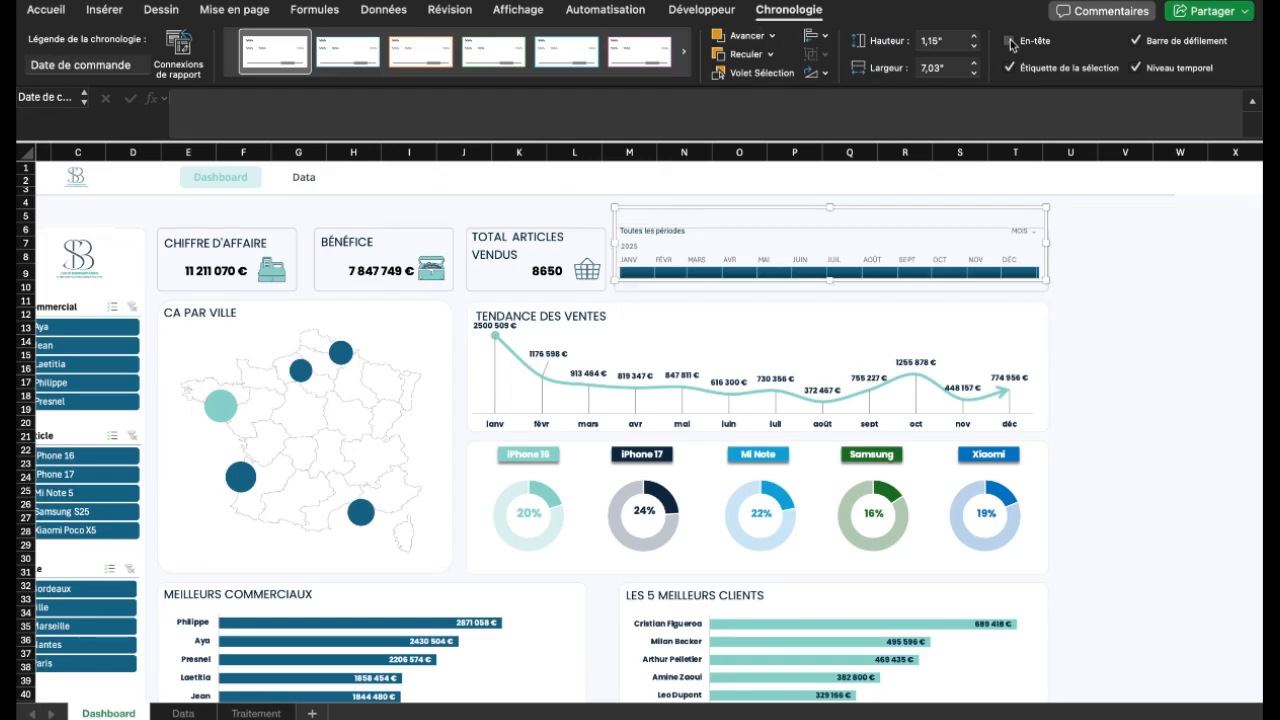
click(1136, 41)
click(1136, 41)
click(1010, 68)
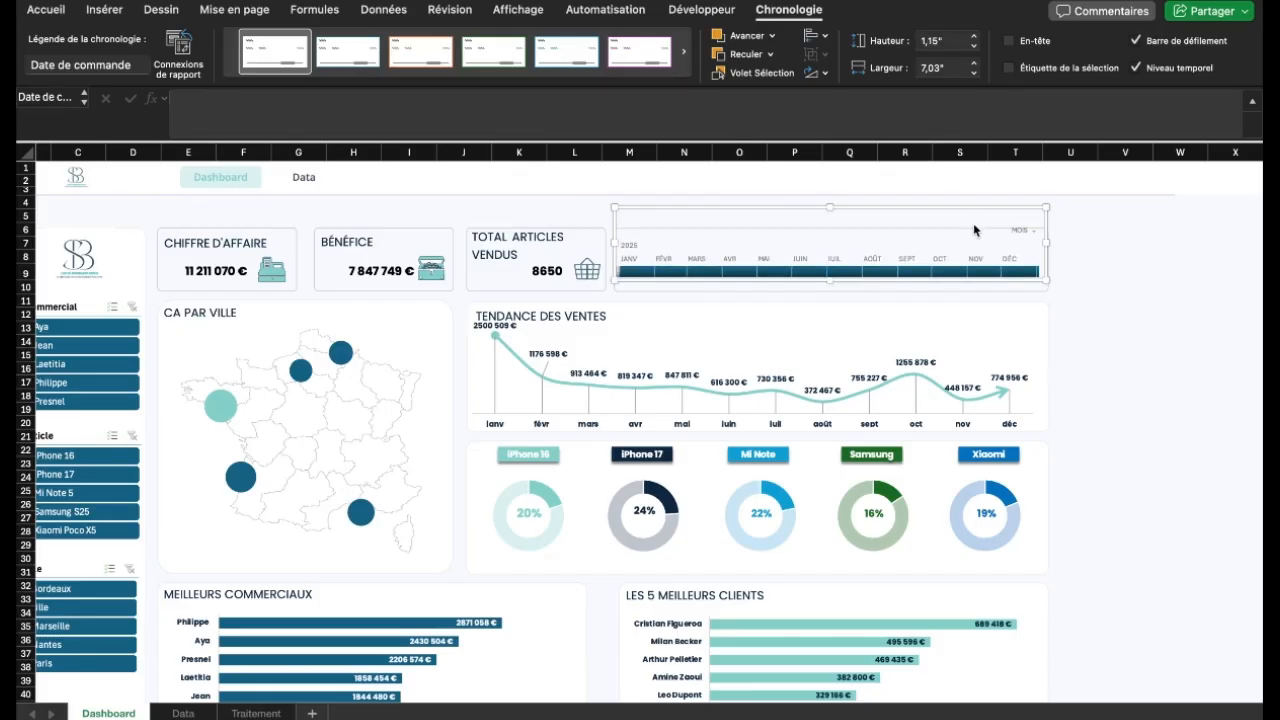
drag(961, 213, 962, 214)
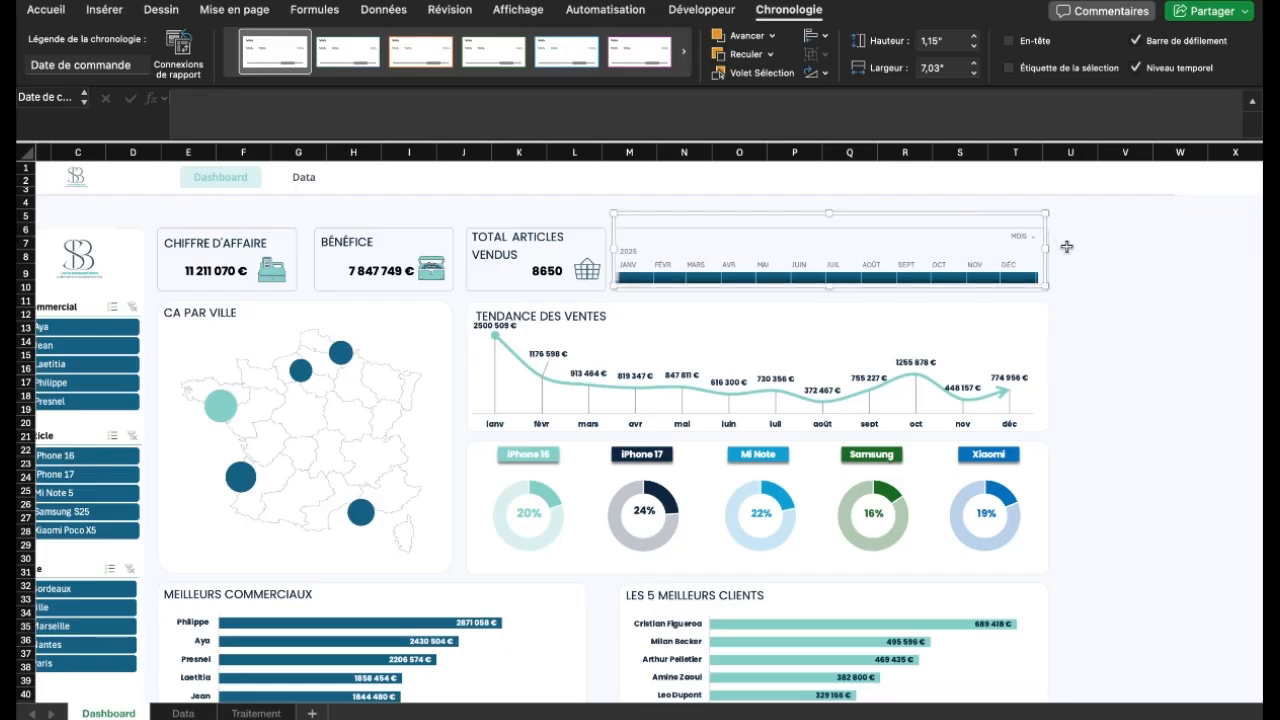
click(1071, 253)
Connect the order-date timeline to the CA_CLIENT, CA_COMMERCIAL, CA_VILLE and TCD_GLOBAL pivot tables as well, leaving the sales-trend table unconnected
click(737, 212)
click(181, 60)
click(347, 206)
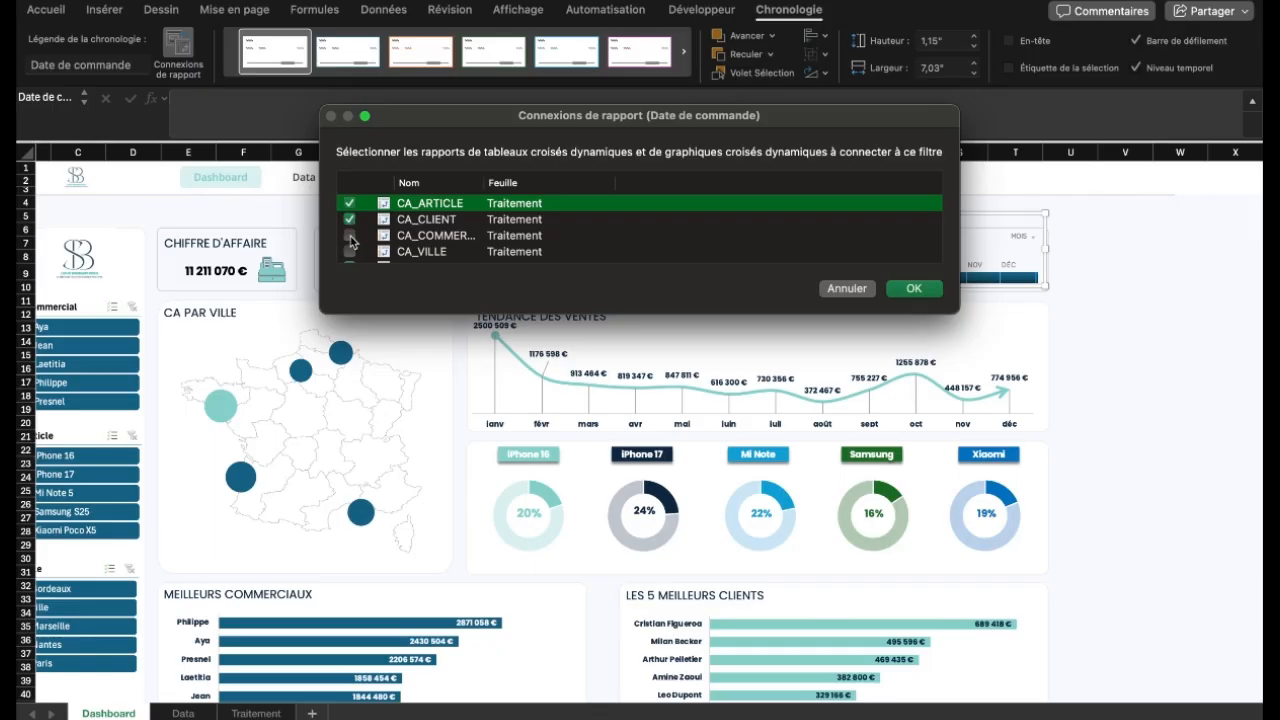
scroll(352, 245, down, 1)
click(349, 231)
scroll(403, 261, down, 1)
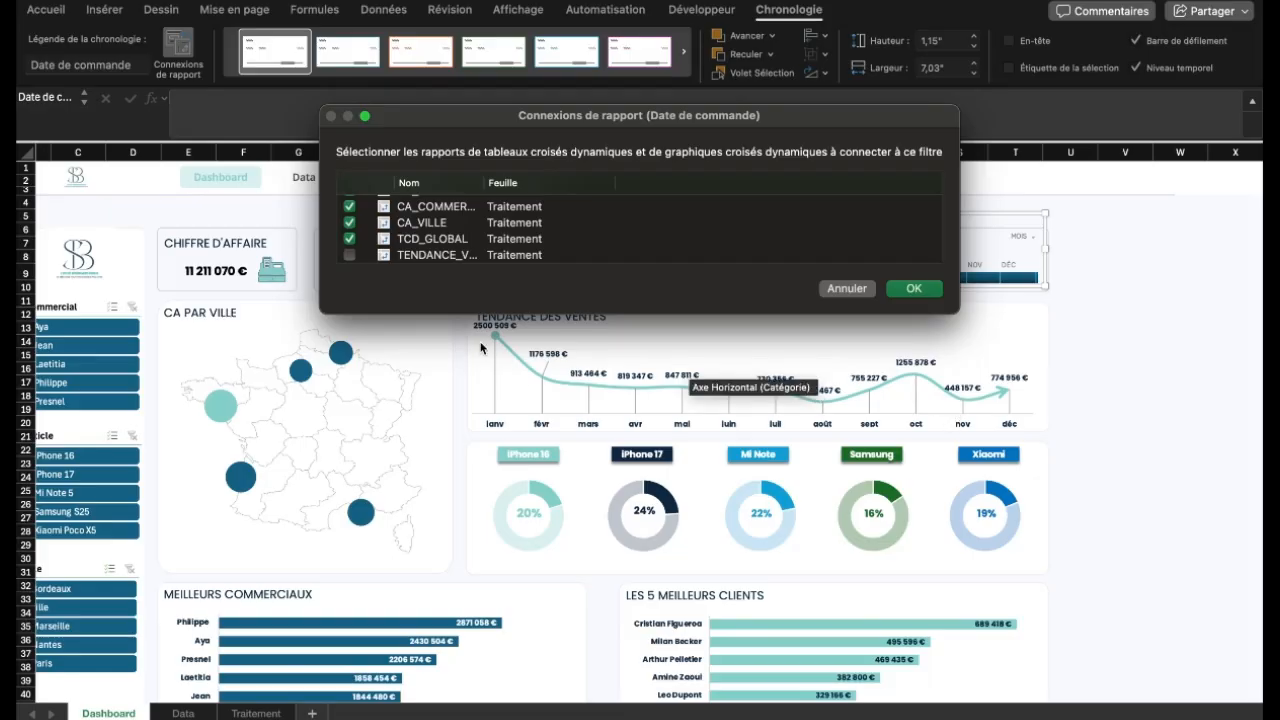
click(912, 289)
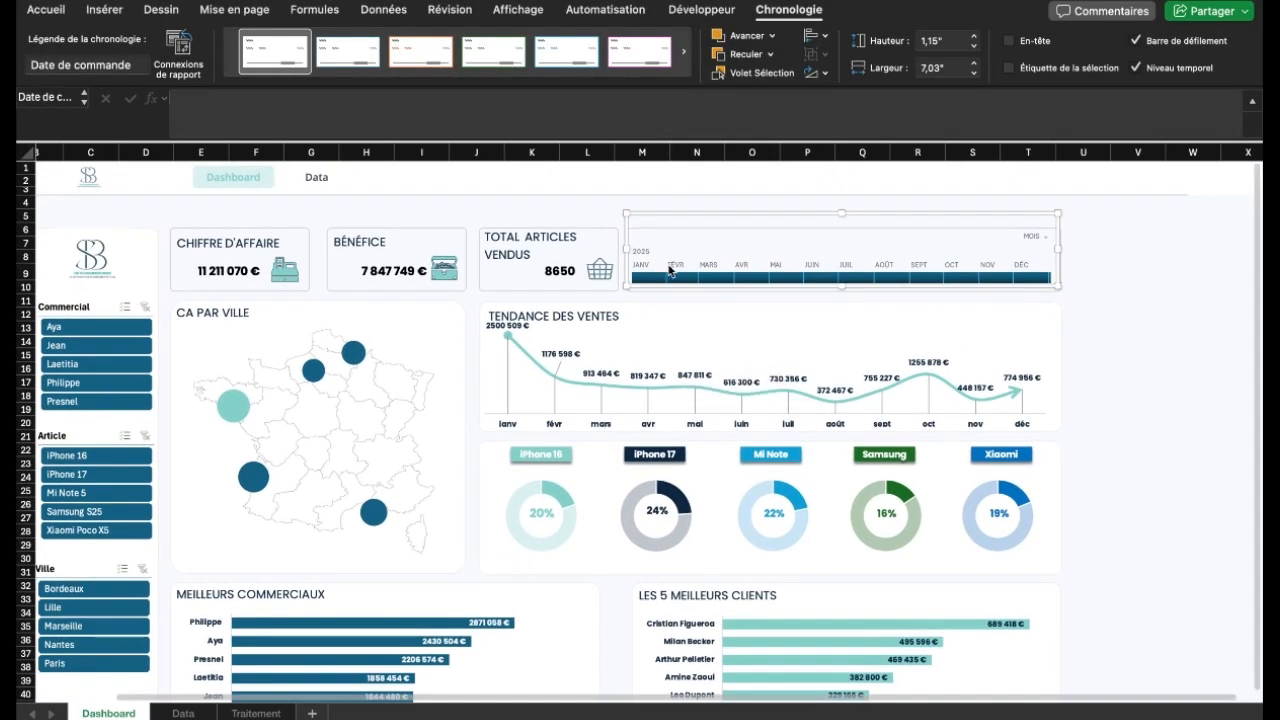
Test the timeline by filtering the dashboard on single months from February to December 2025, and restore the full year
click(677, 278)
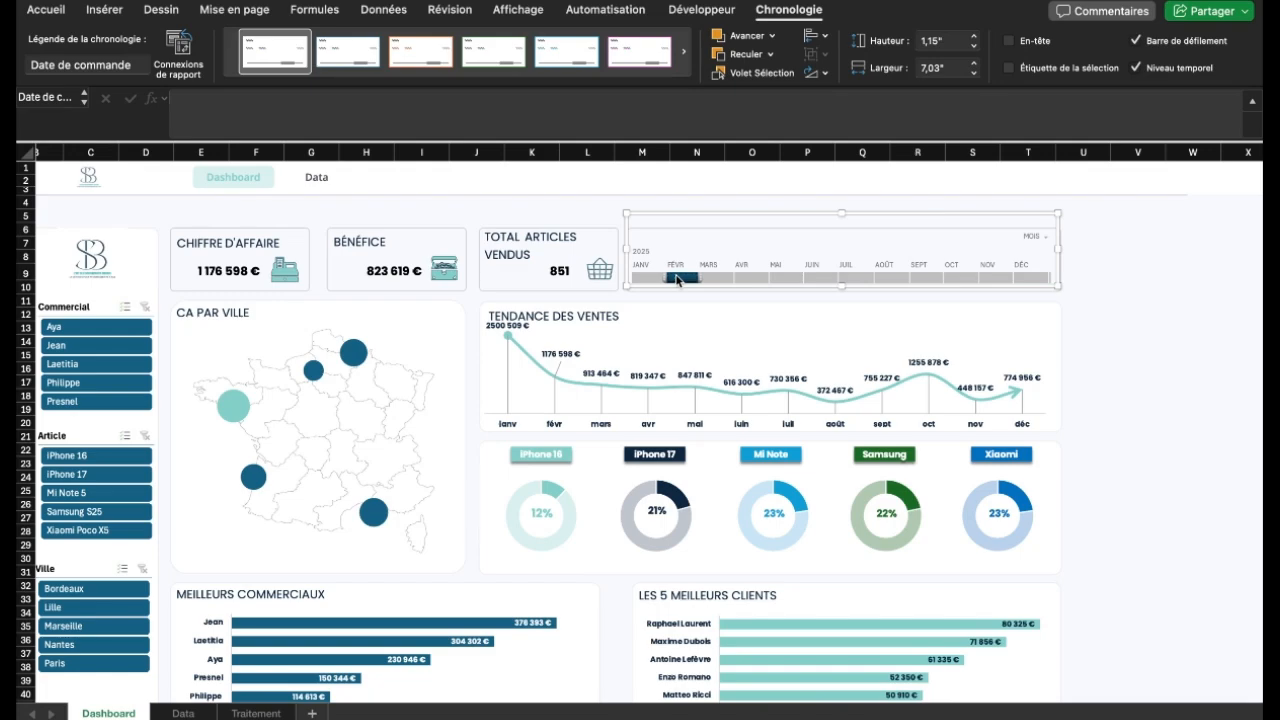
click(780, 278)
click(860, 278)
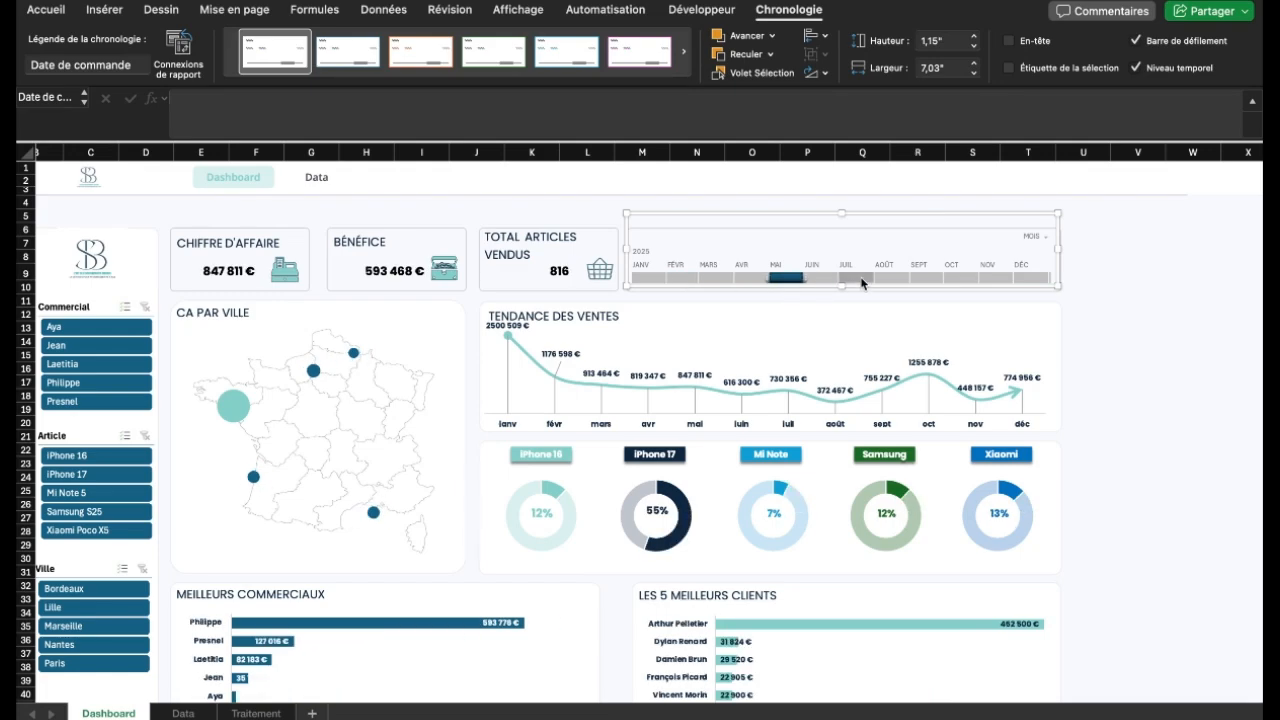
click(886, 279)
click(928, 279)
click(965, 279)
click(1026, 279)
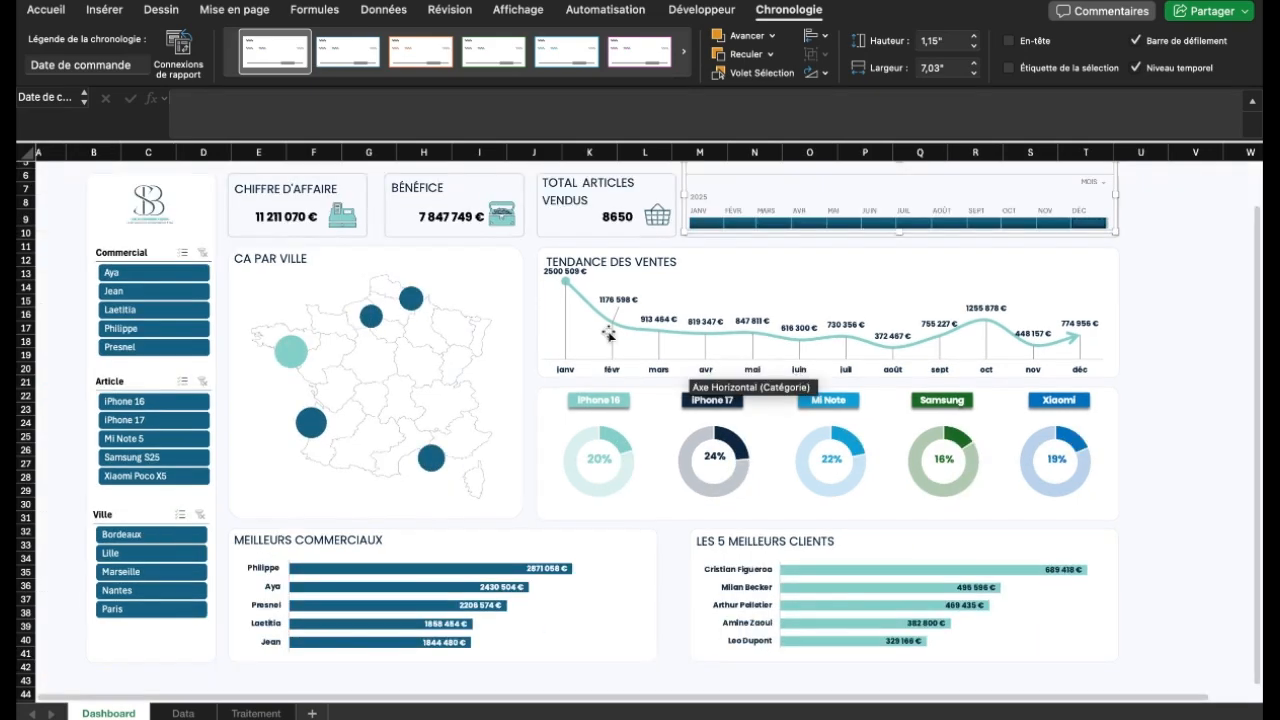
Test the slicers with Commercial Jean and Article iPhone 17, clear both filters and select cell A5
click(135, 292)
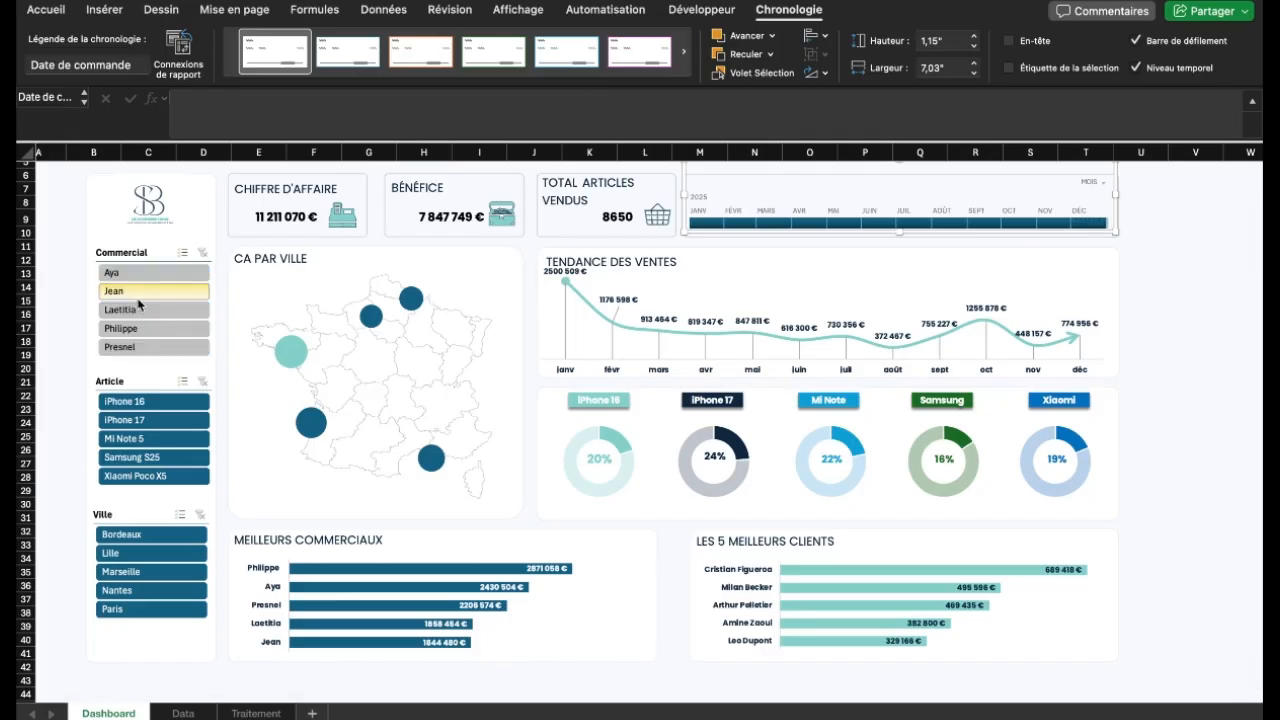
click(136, 422)
click(202, 381)
click(202, 253)
scroll(376, 293, up, 3)
click(81, 219)
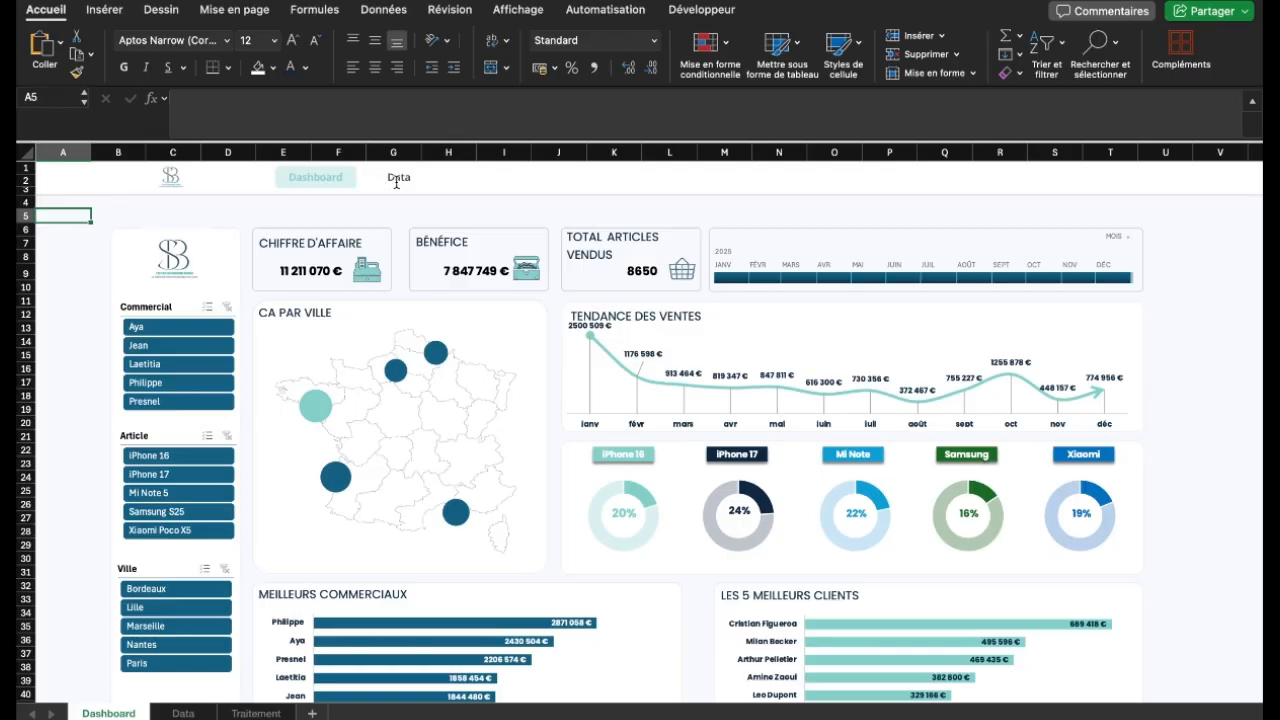
Check the Dashboard and Data navigation labels on the Data sheet and return to the Dashboard sheet
click(180, 713)
scroll(250, 450, up, 2)
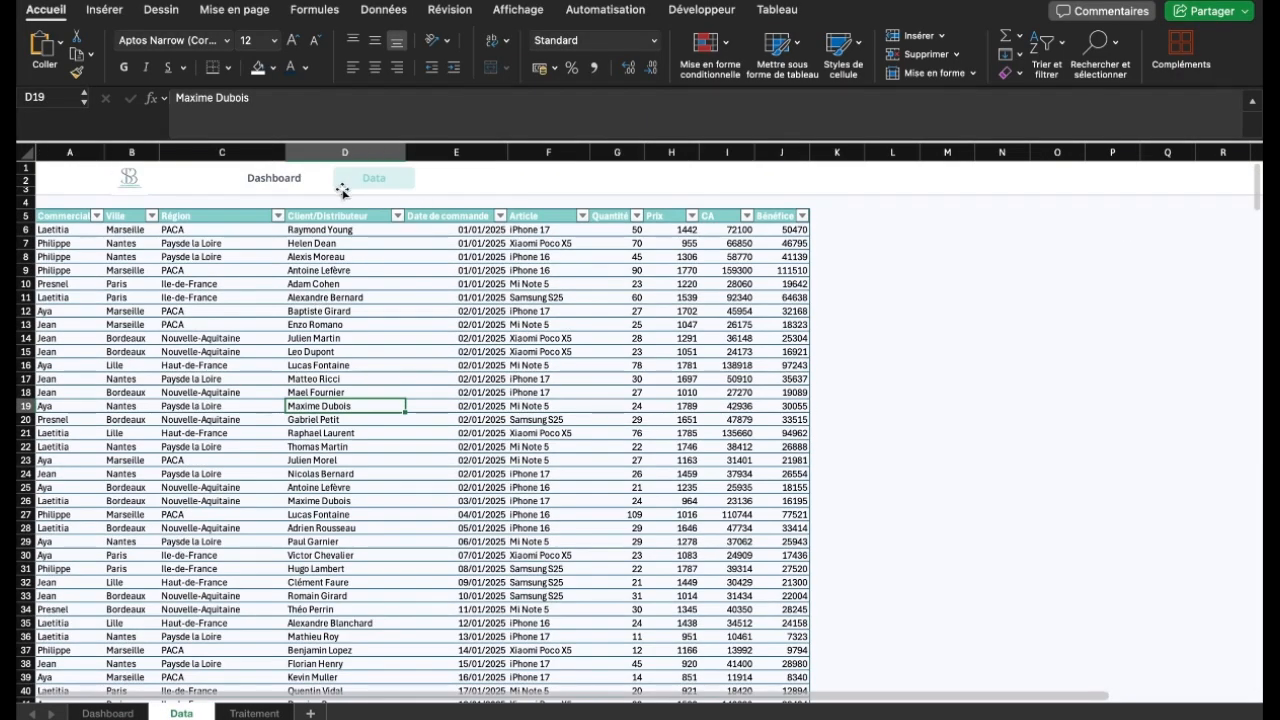
click(271, 180)
click(108, 713)
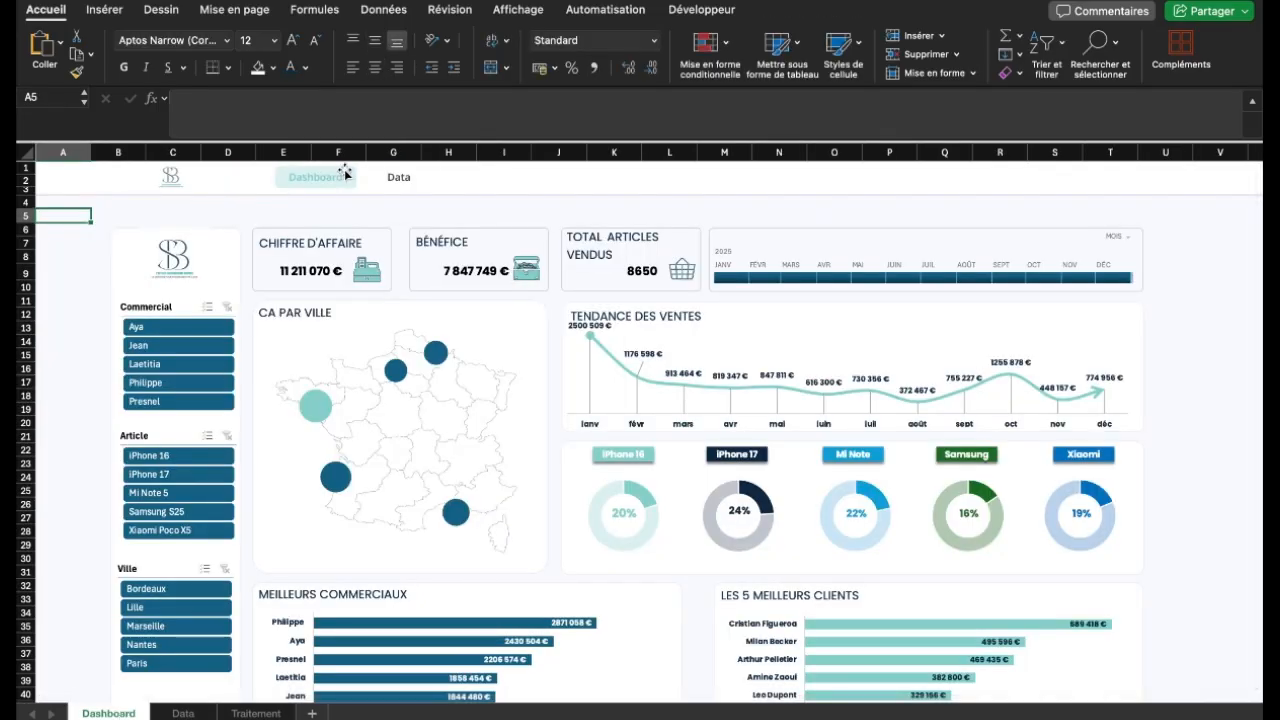
Link the Data navigation label on the Dashboard sheet to the Data sheet and follow the link
click(409, 177)
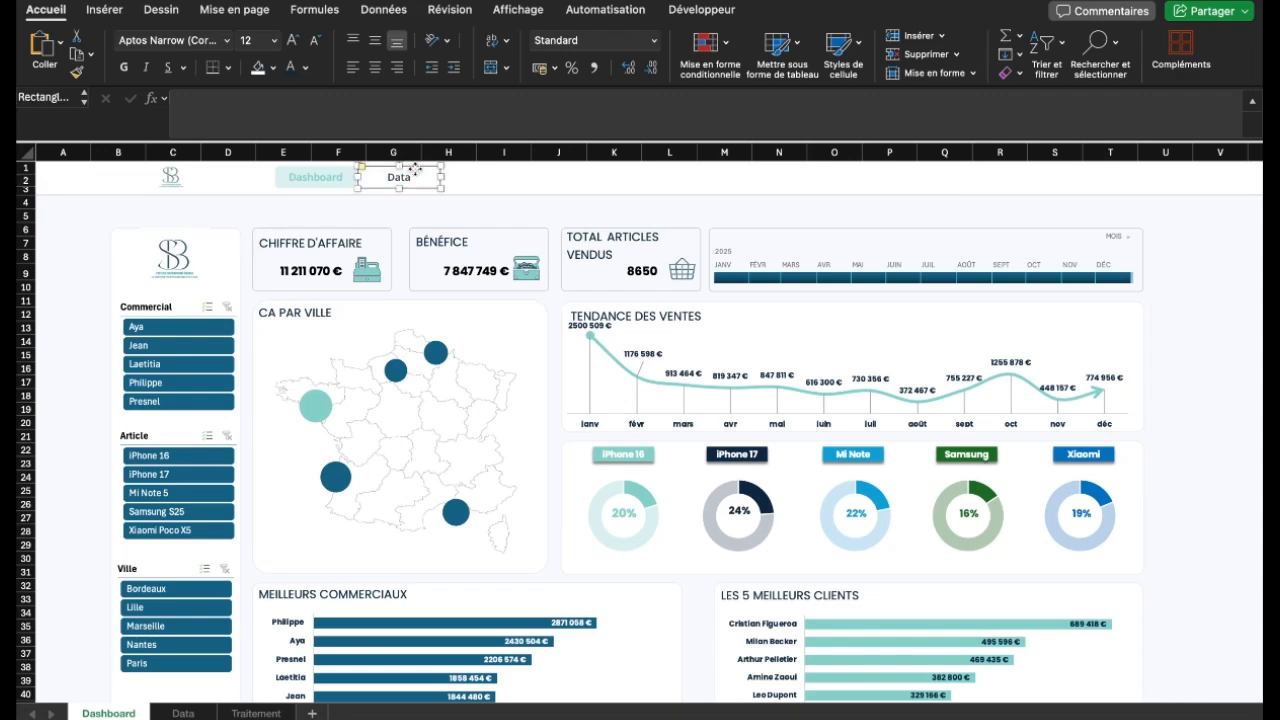
click(104, 9)
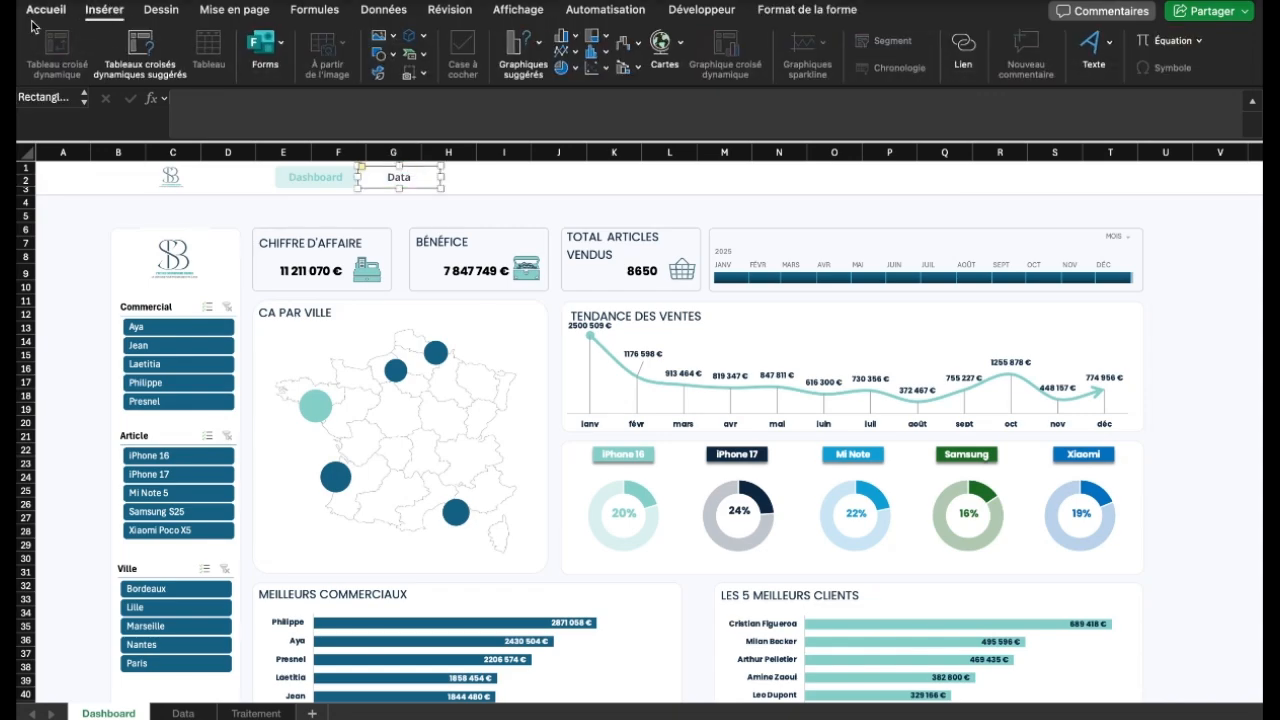
click(970, 58)
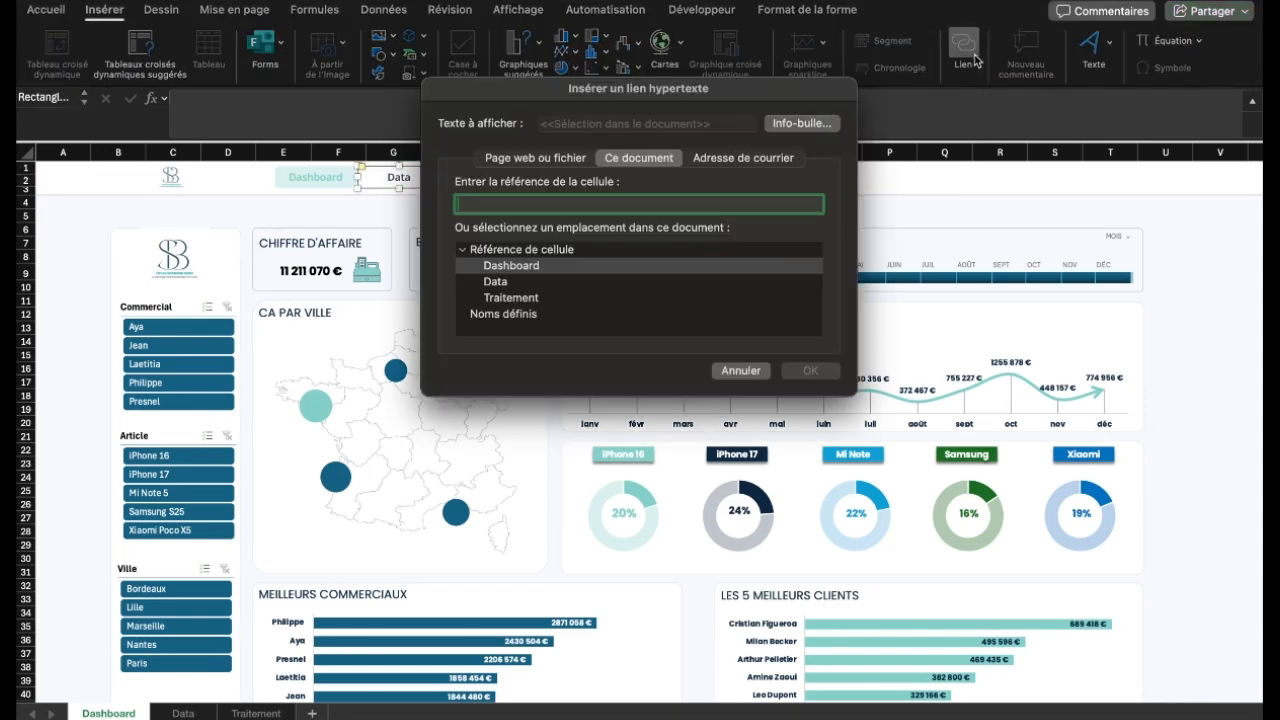
click(496, 282)
click(810, 372)
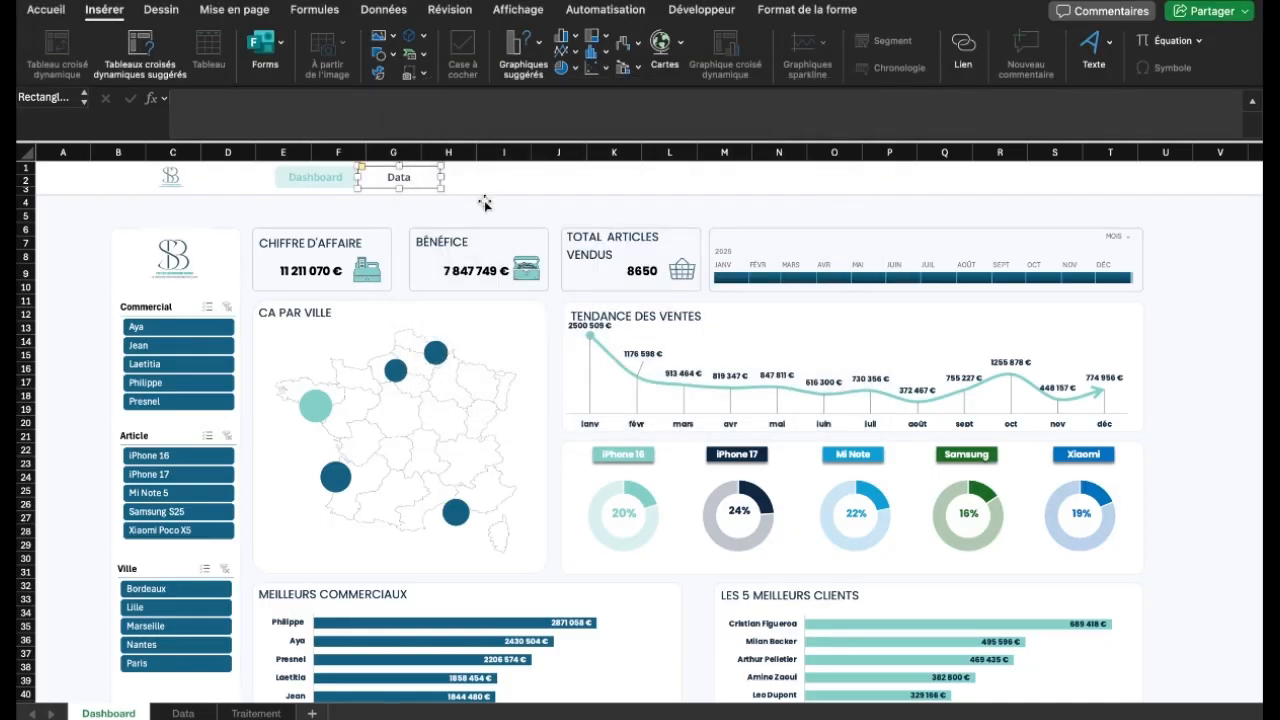
click(471, 199)
click(401, 180)
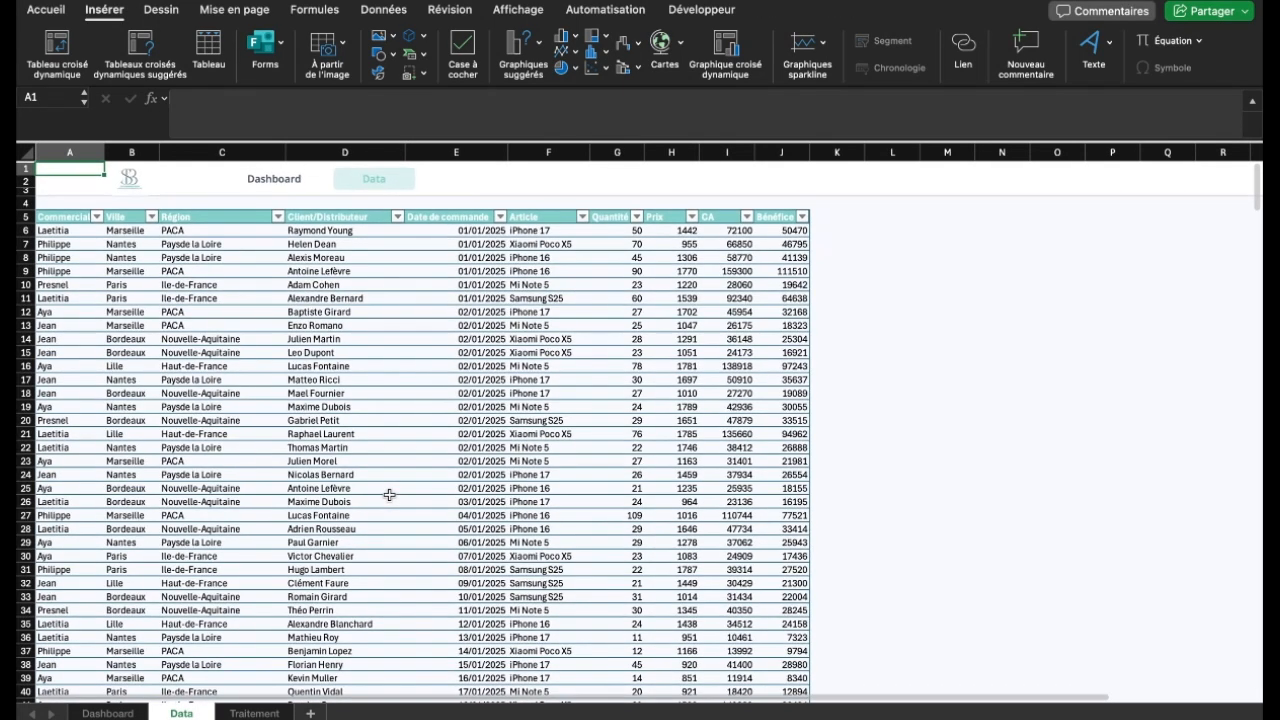
Link the Dashboard navigation label on the Data sheet to the Dashboard sheet and follow the link
click(278, 176)
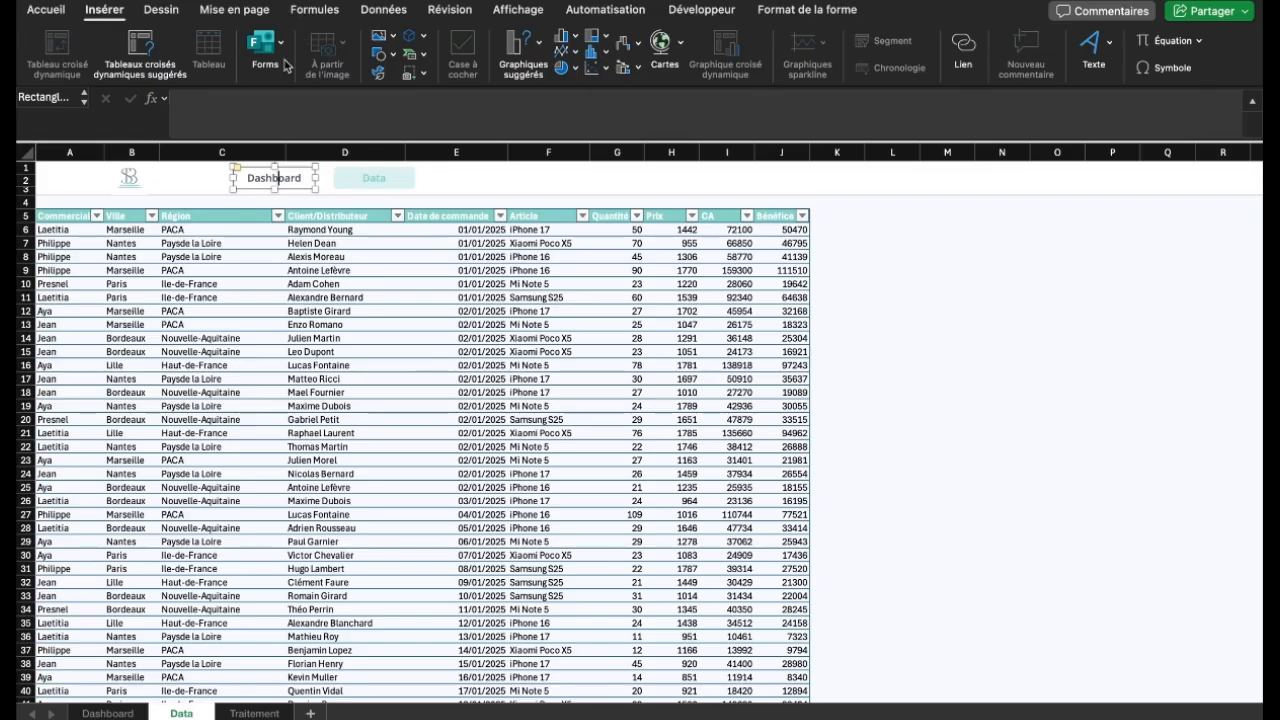
click(966, 58)
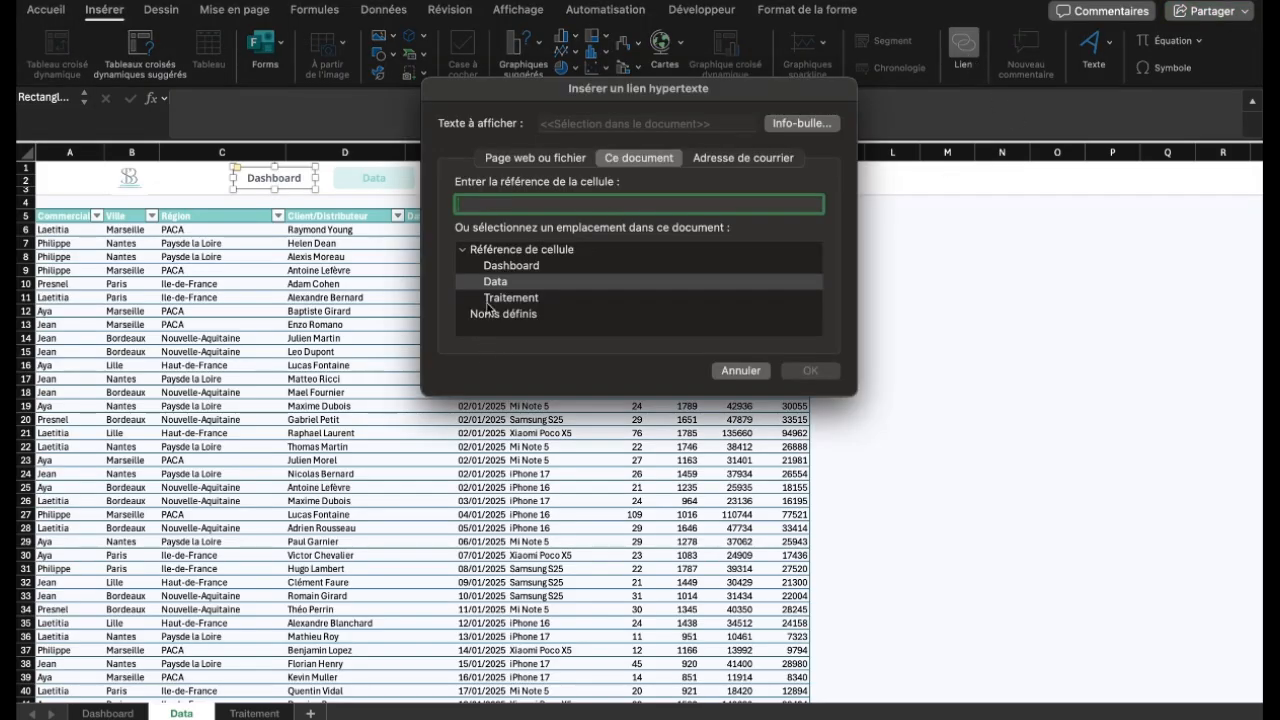
click(520, 267)
click(812, 371)
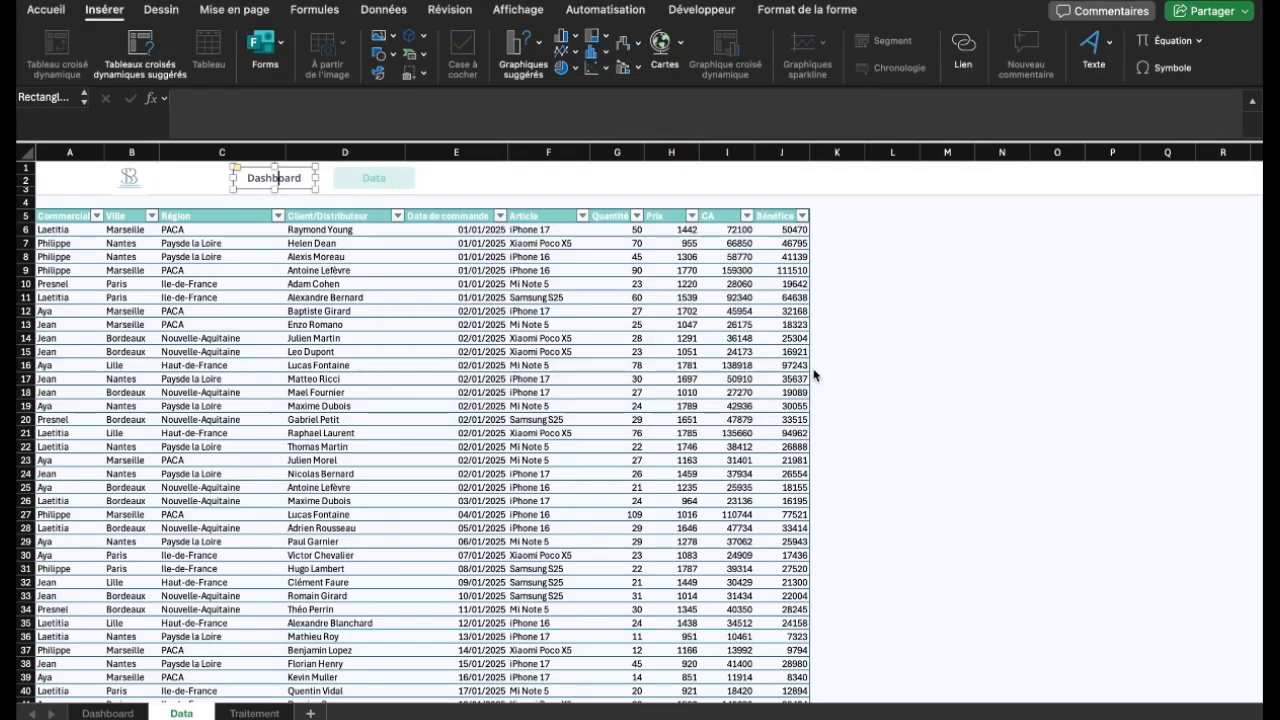
click(470, 196)
click(273, 180)
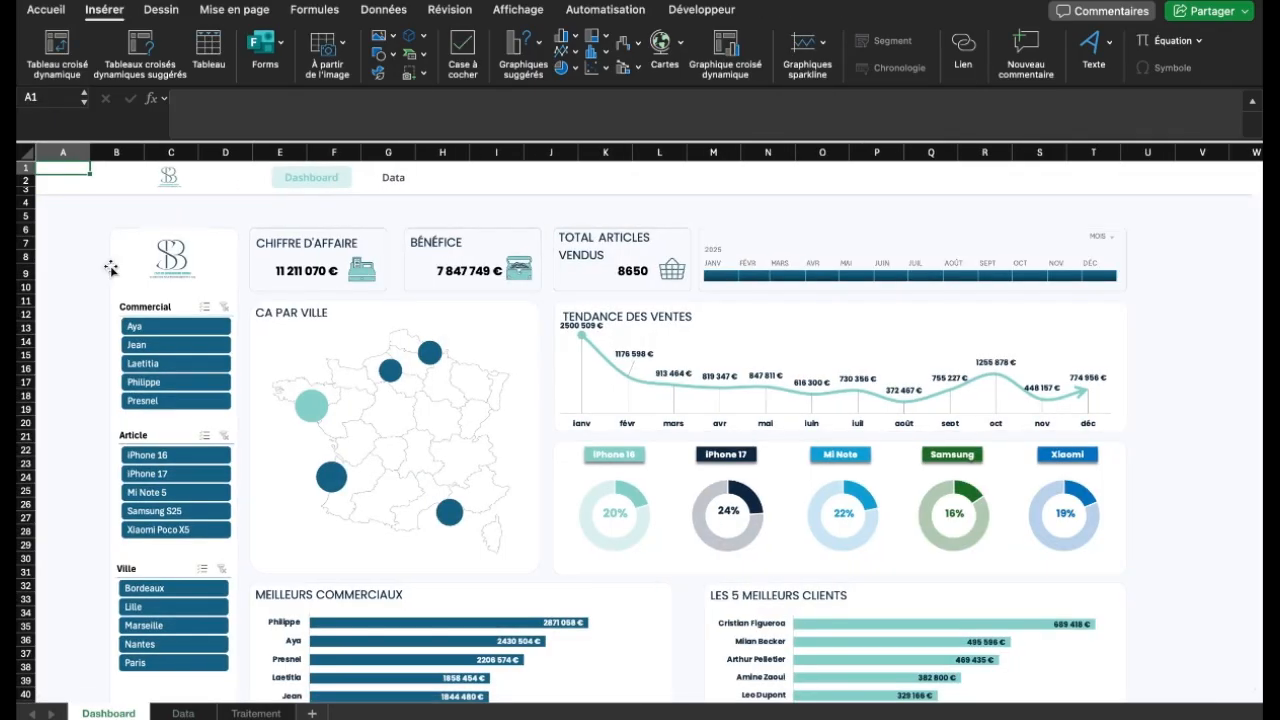
Test the slicers with Commercial Aya, Articles Mi Note 5 and iPhone 16, and Ville Bordeaux, and clear all three filters
click(161, 334)
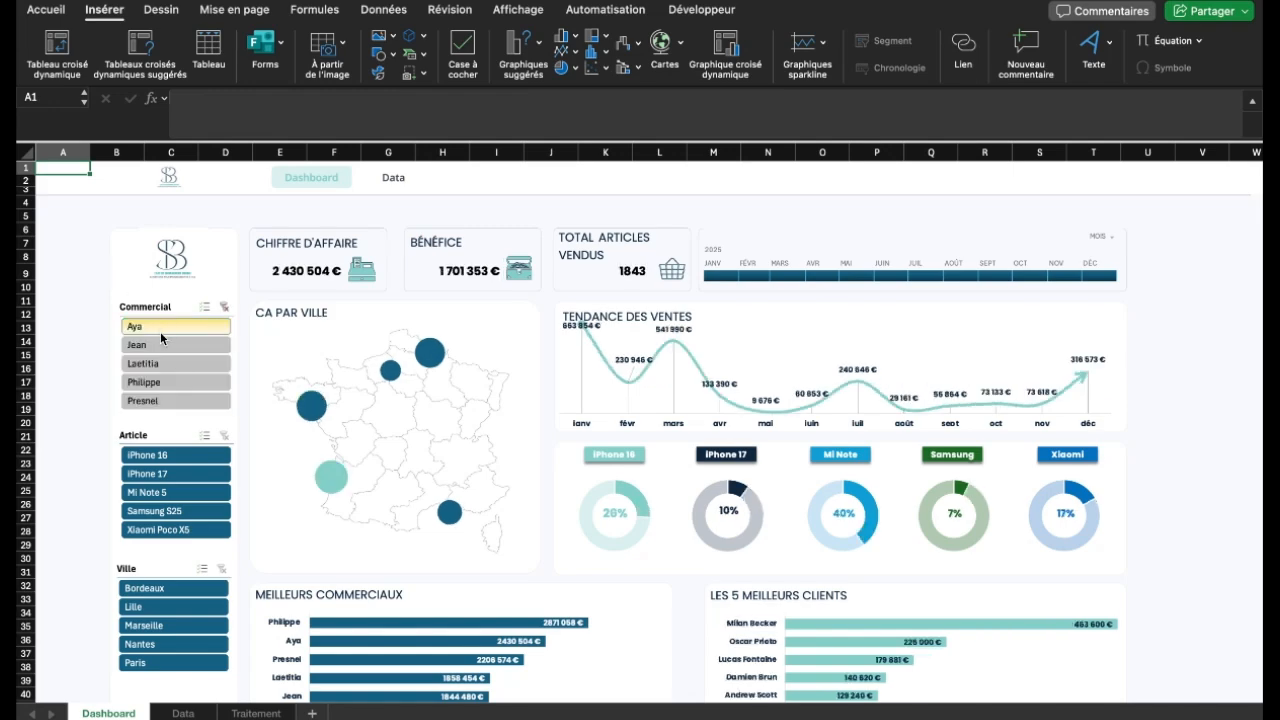
click(170, 497)
click(172, 588)
click(175, 455)
click(180, 423)
click(225, 307)
click(224, 435)
click(221, 568)
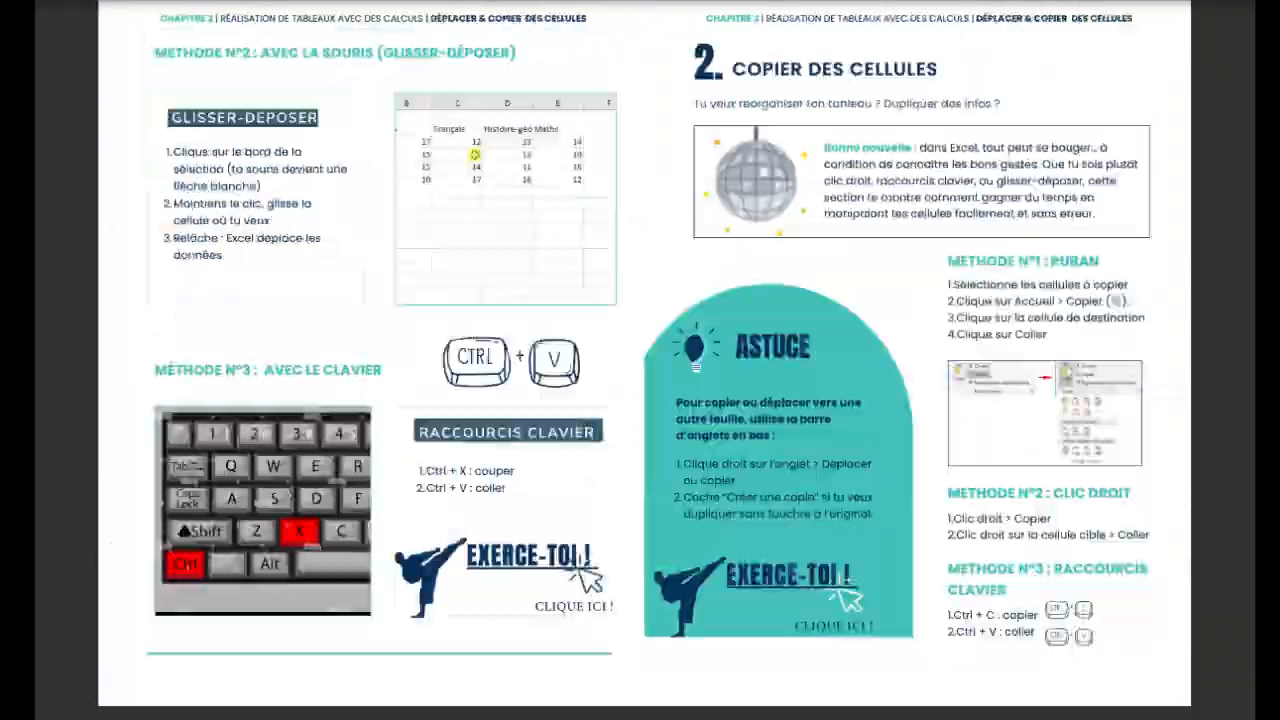